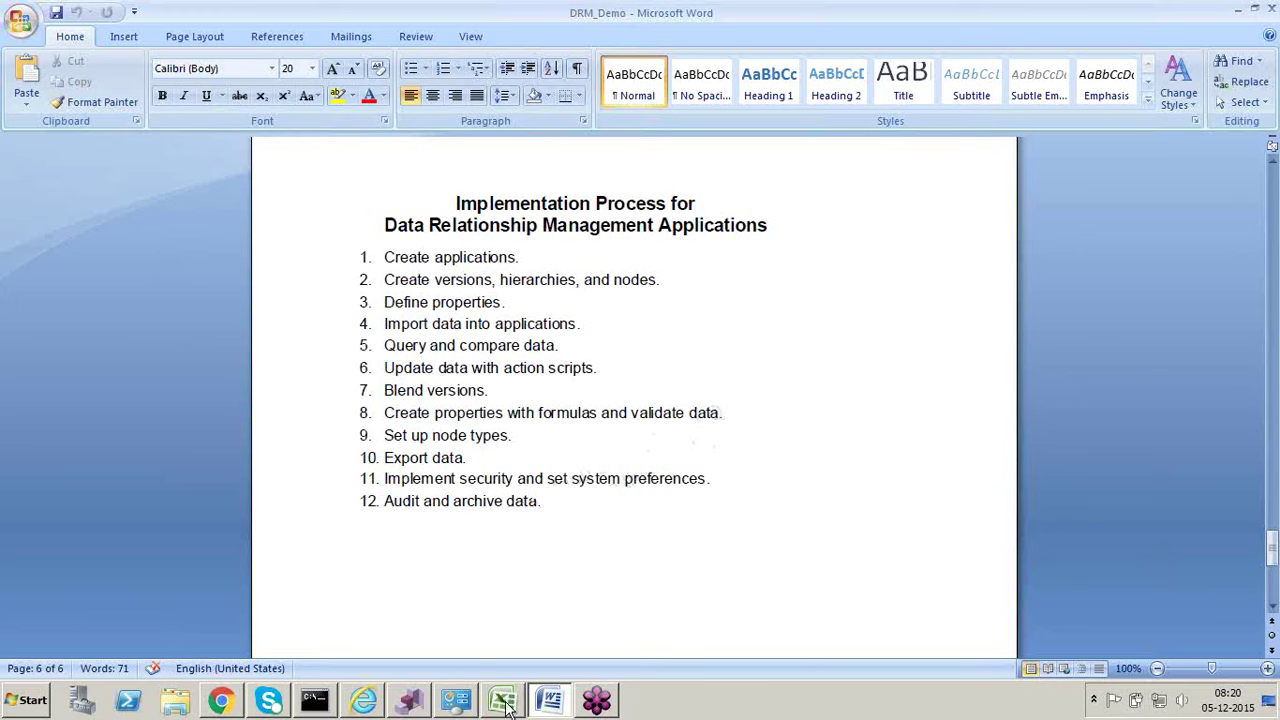
Step: On the TimePeriods workbook's Sheet1, give all columns one narrower width
click(503, 702)
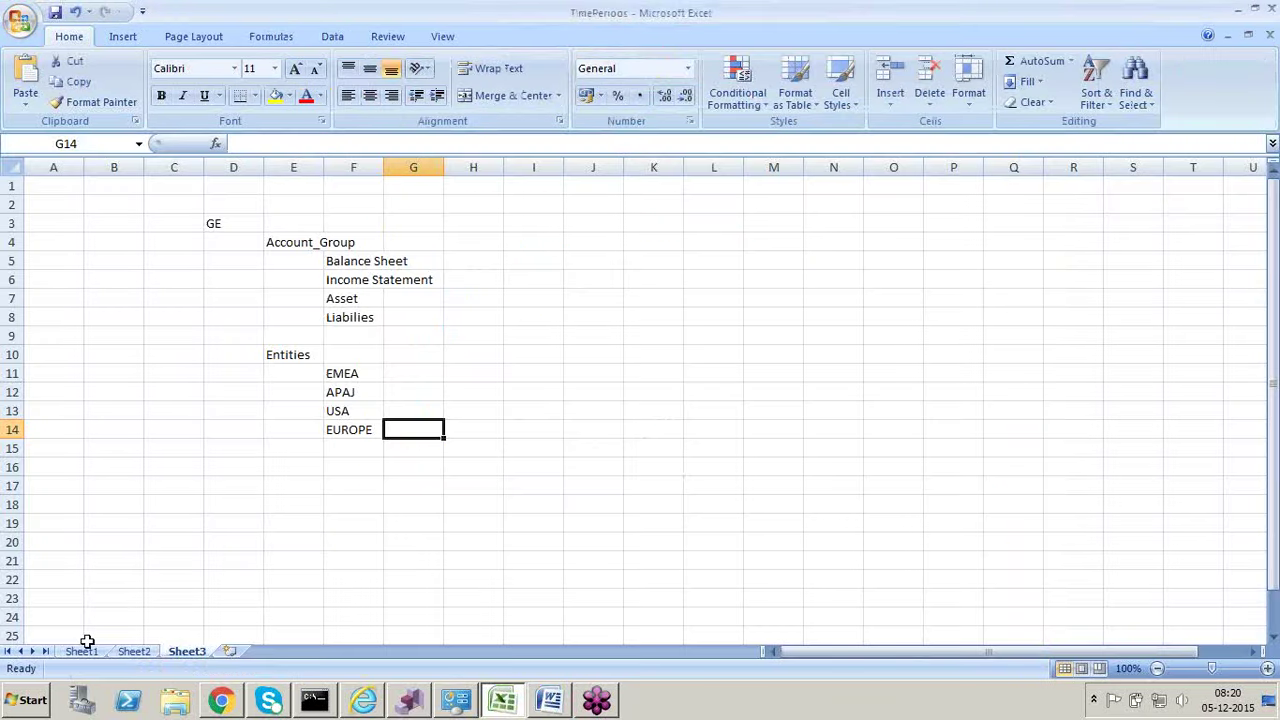
click(82, 651)
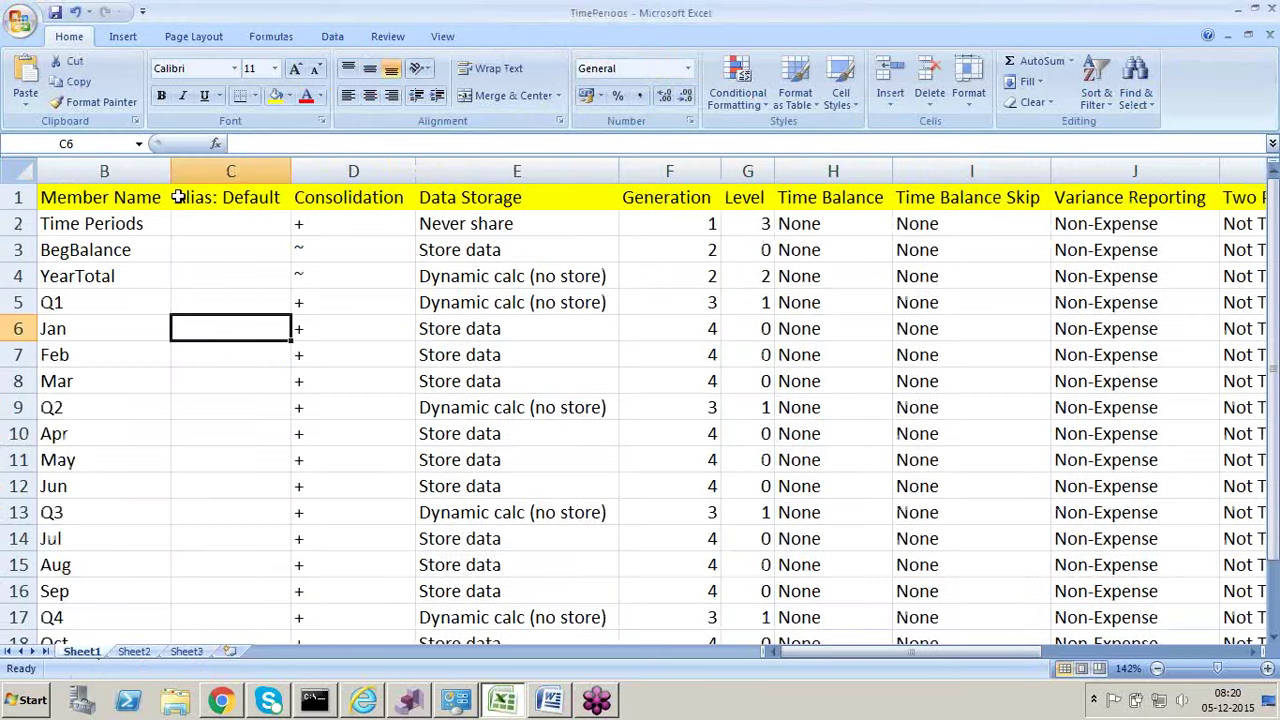
click(22, 172)
drag(170, 168, 140, 167)
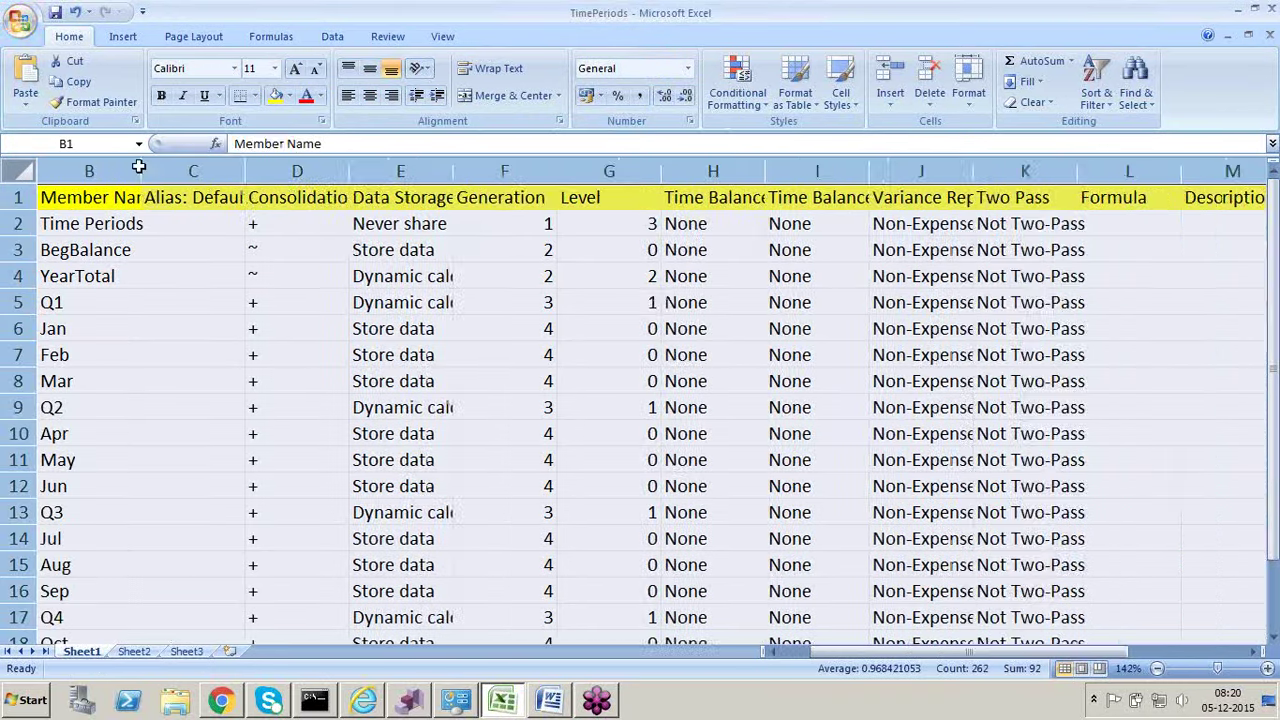
Step: Step across row 4's values past the last filled column, return to its start, and switch to Word
click(104, 268)
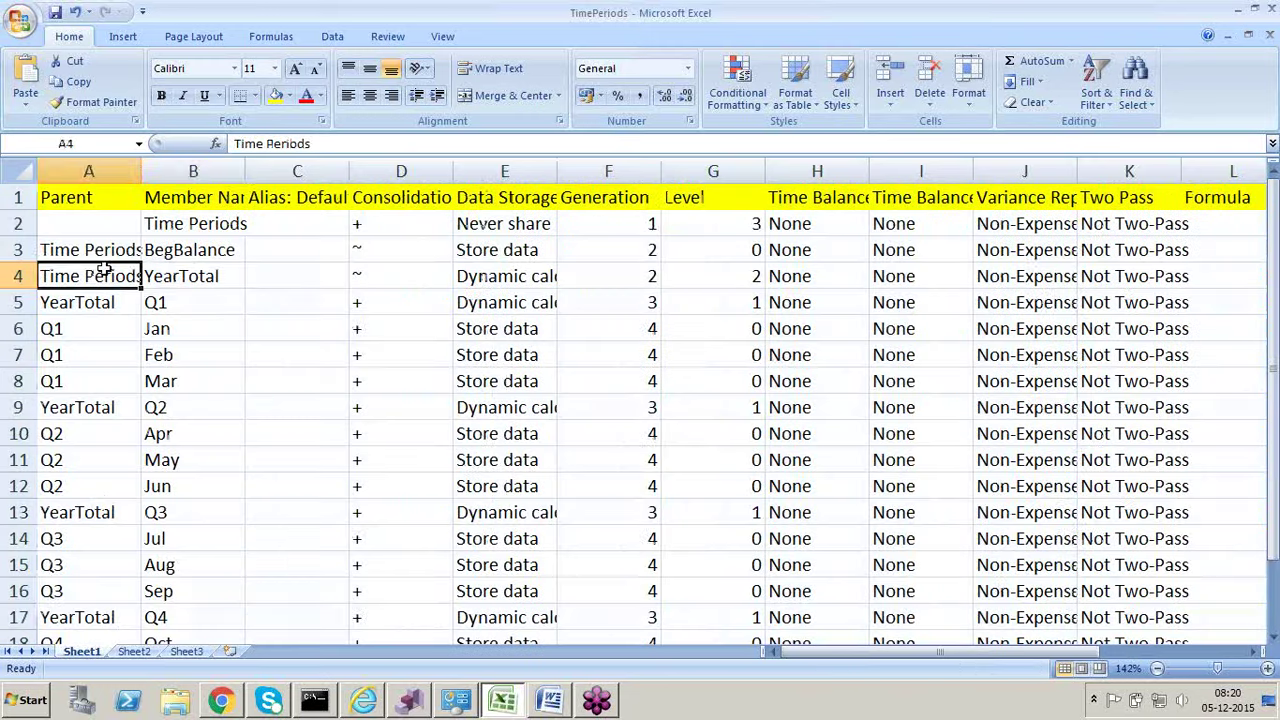
key(Right)
key(Right)
key(Right)
key(Right)
key(Right)
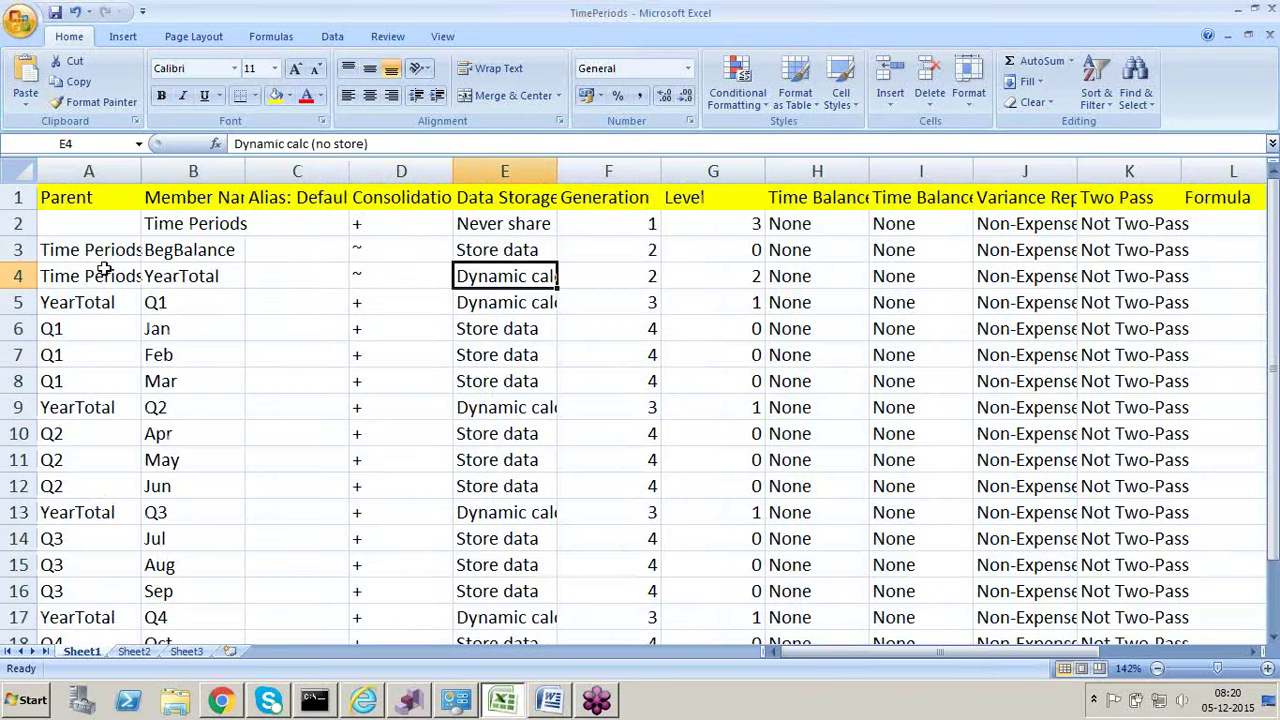
key(Right)
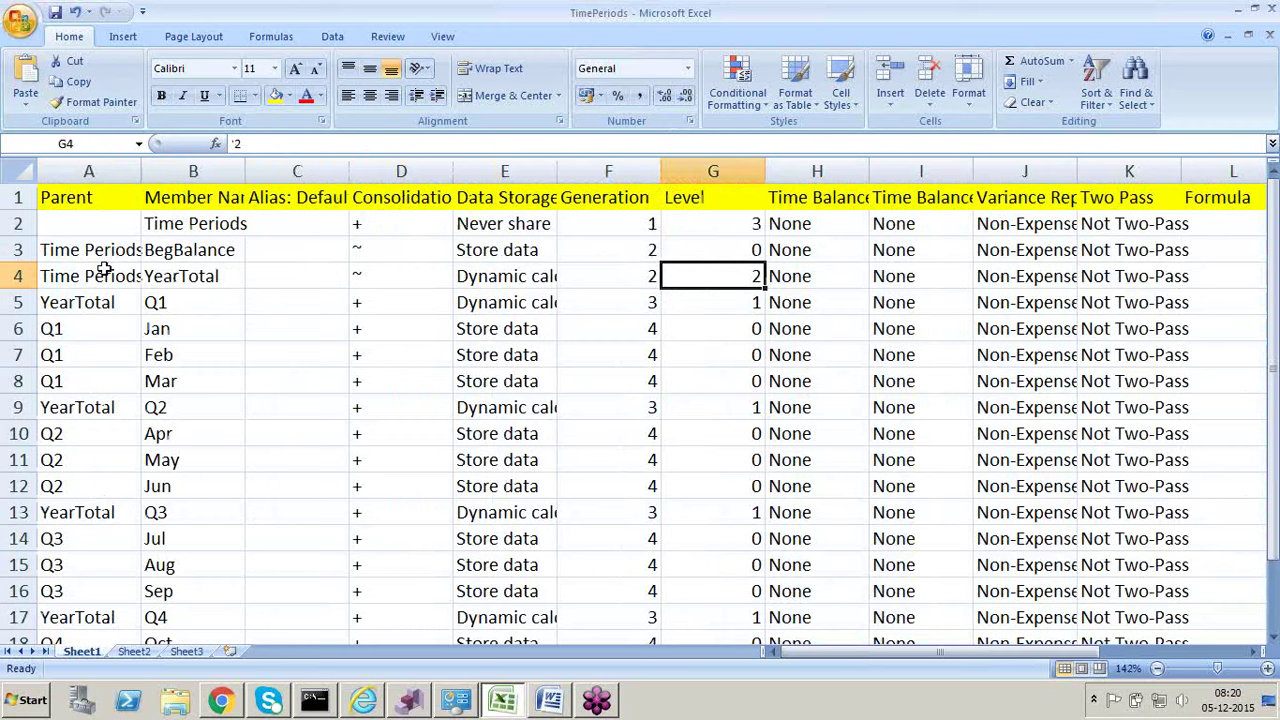
key(Right)
key(Right)
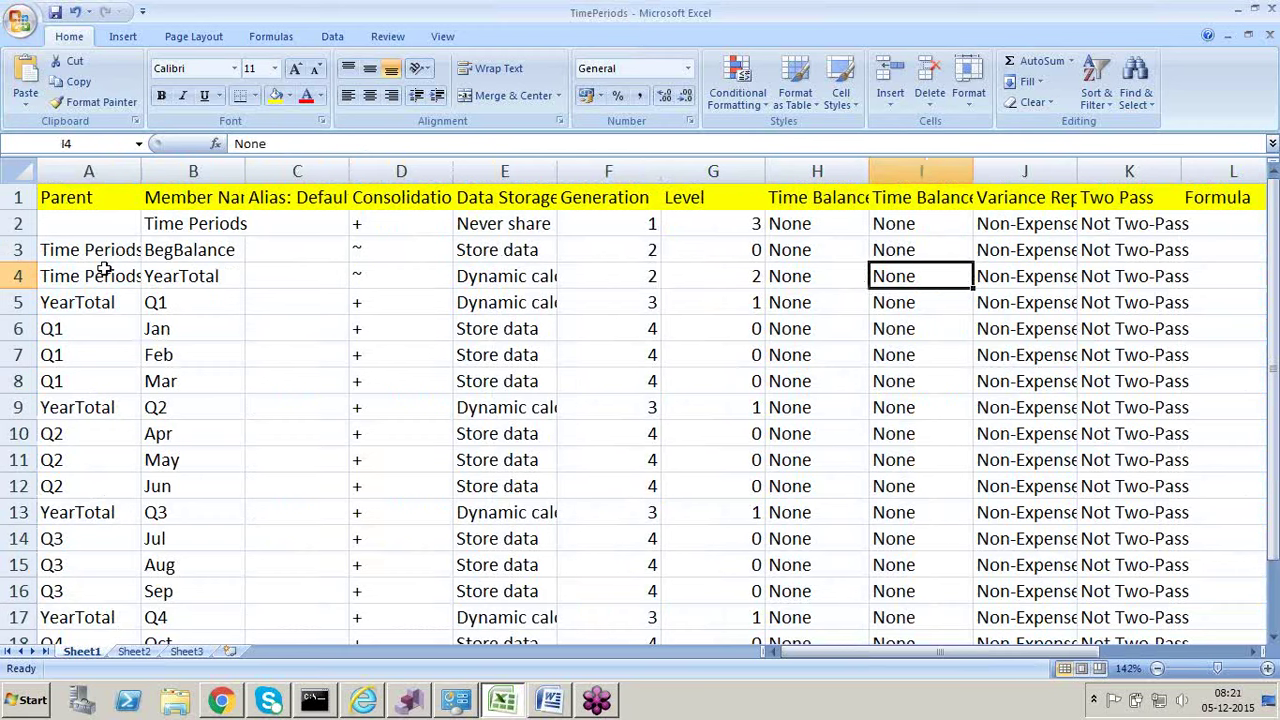
key(Right)
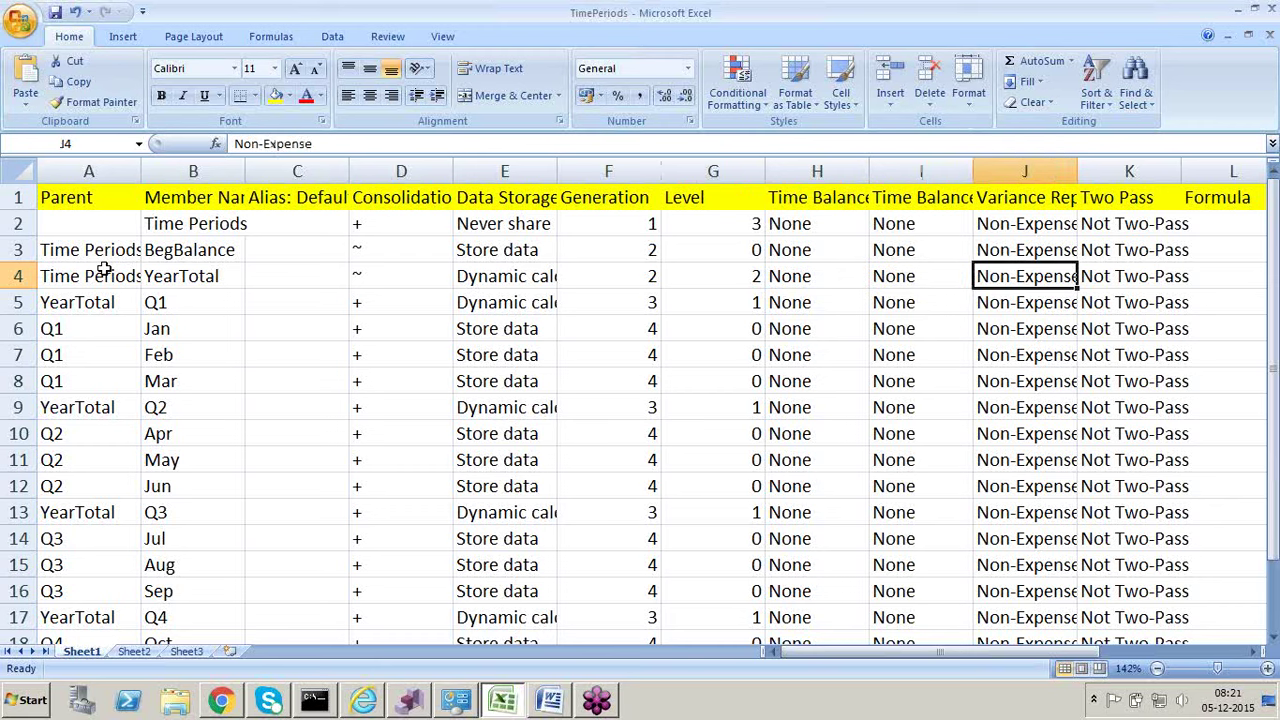
key(Right)
key(Right)
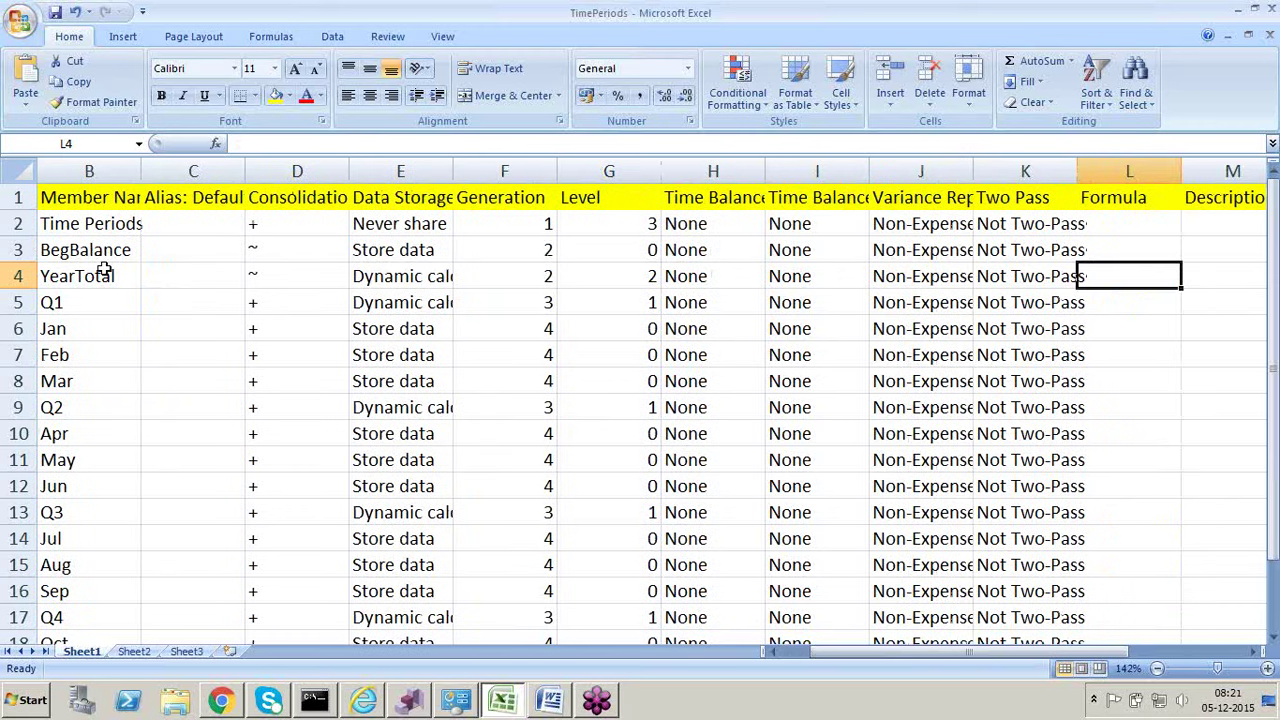
key(Right)
key(Right)
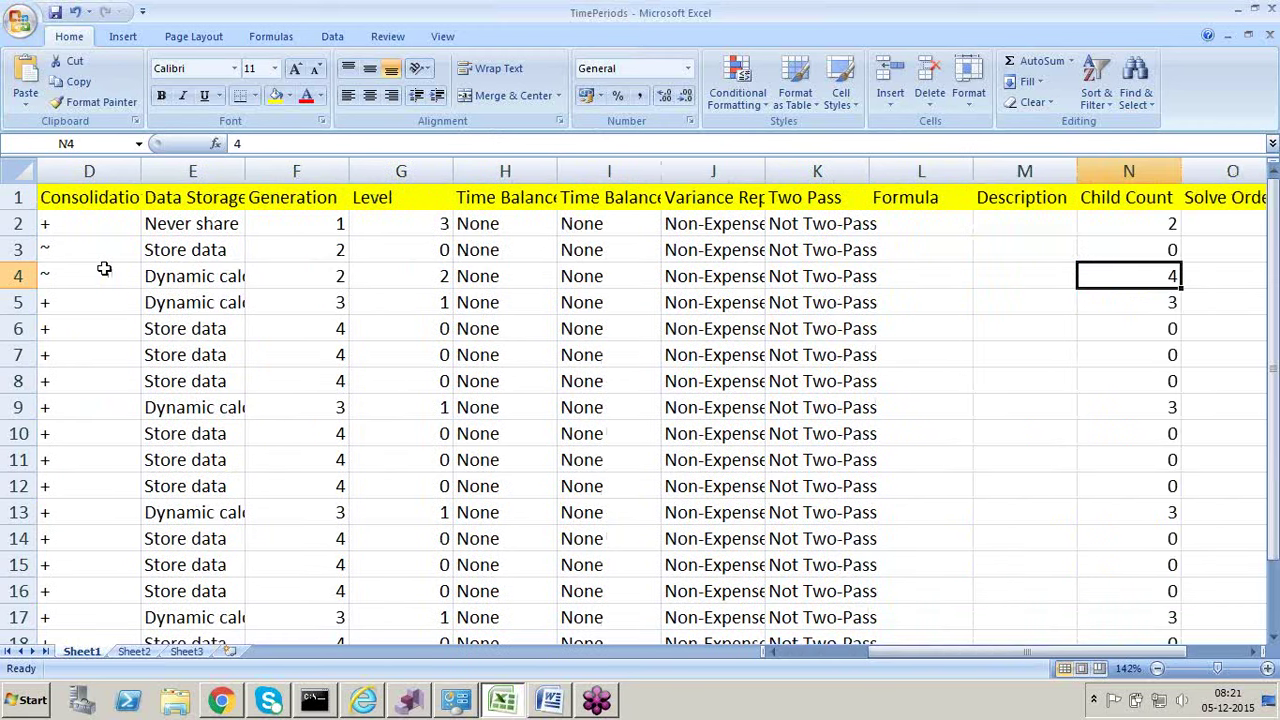
key(Right)
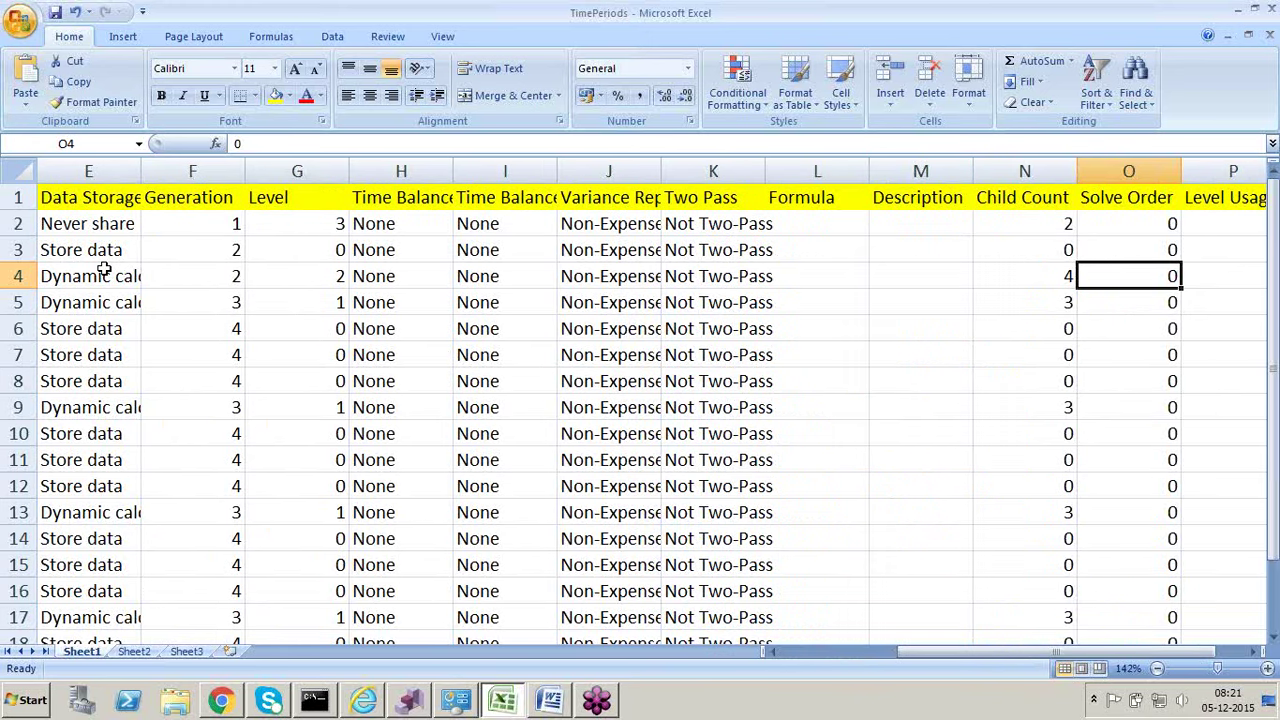
key(Right)
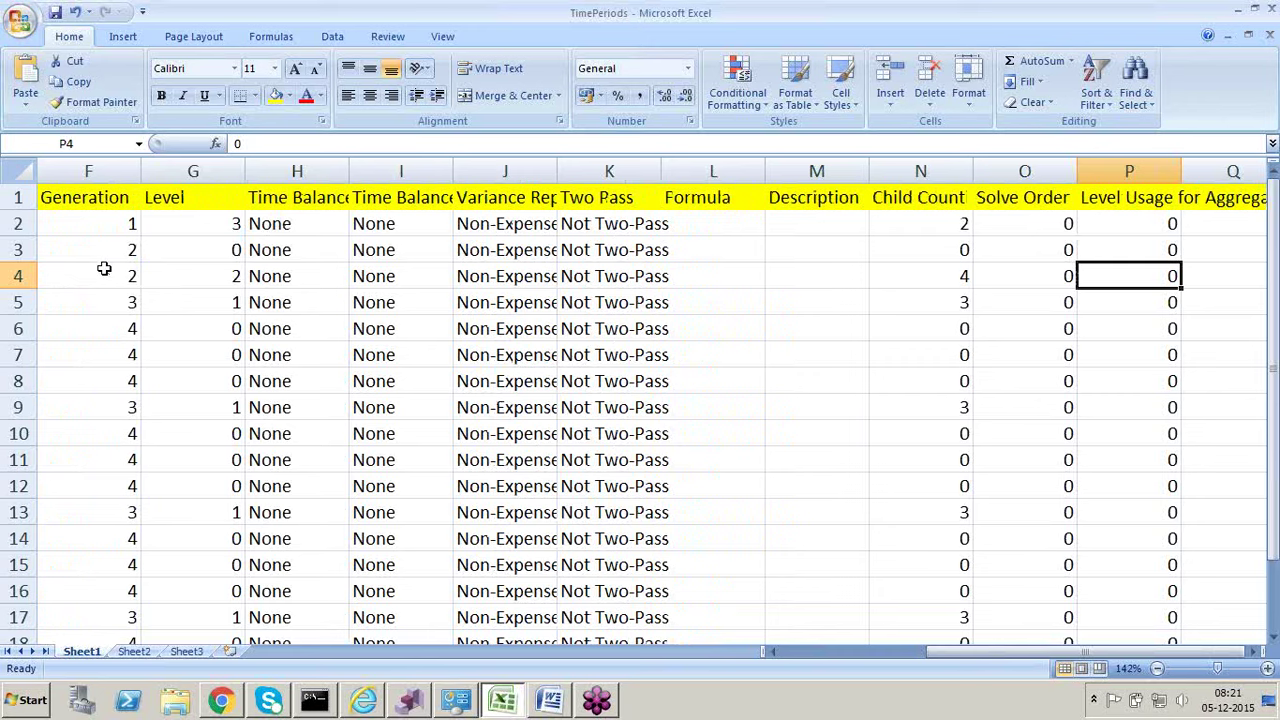
key(Right)
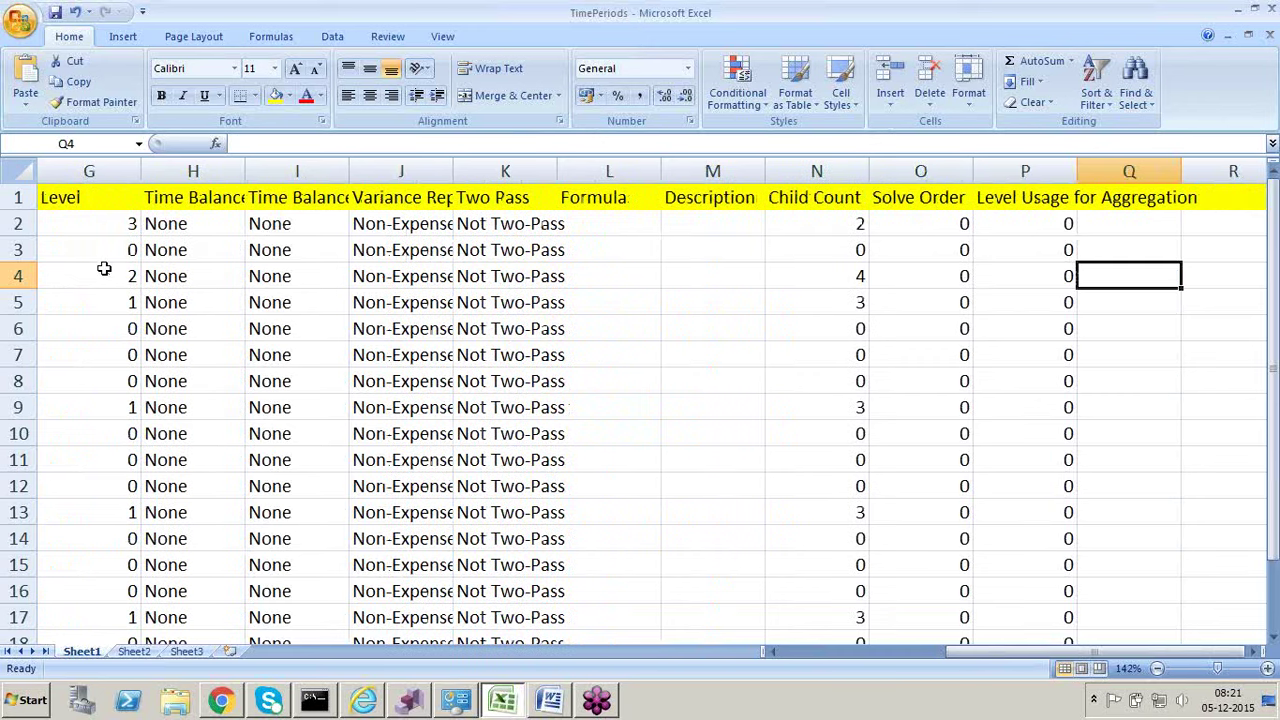
key(Right)
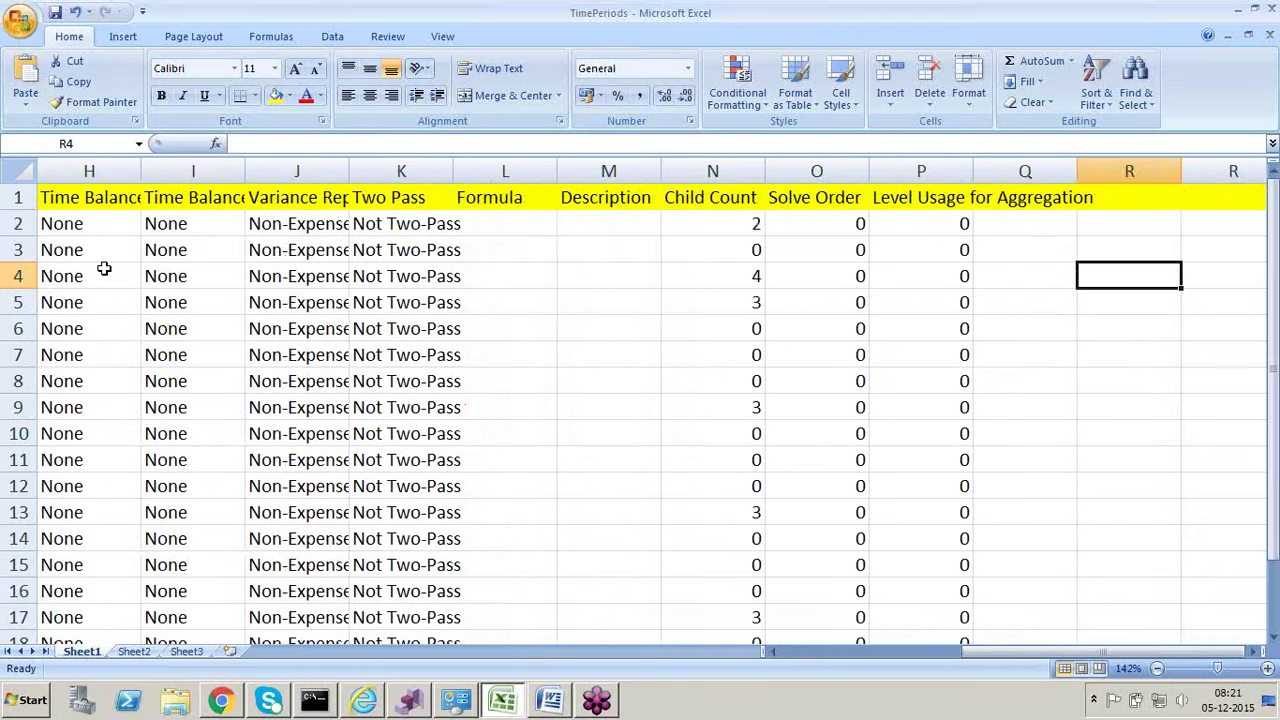
key(Home)
key(alt+Tab)
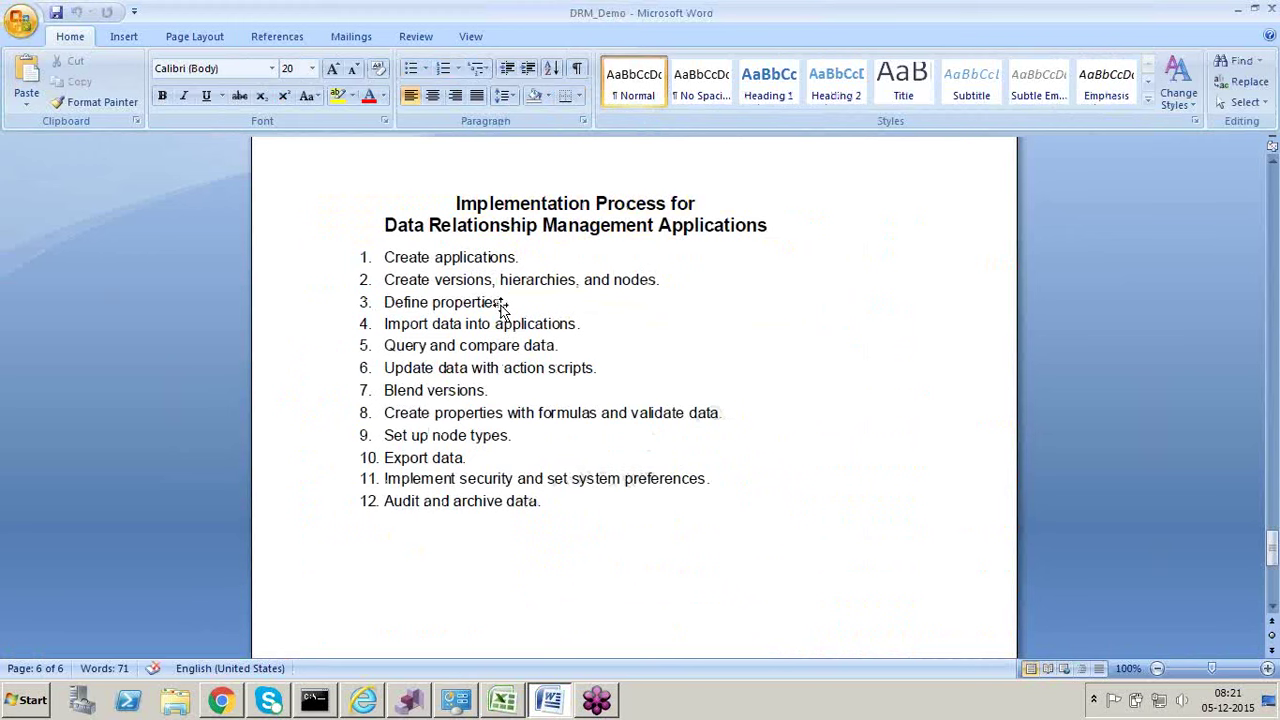
key(alt+Tab)
key(Right)
key(Right)
key(Right)
key(Right)
key(Right)
key(Right)
key(Right)
key(Right)
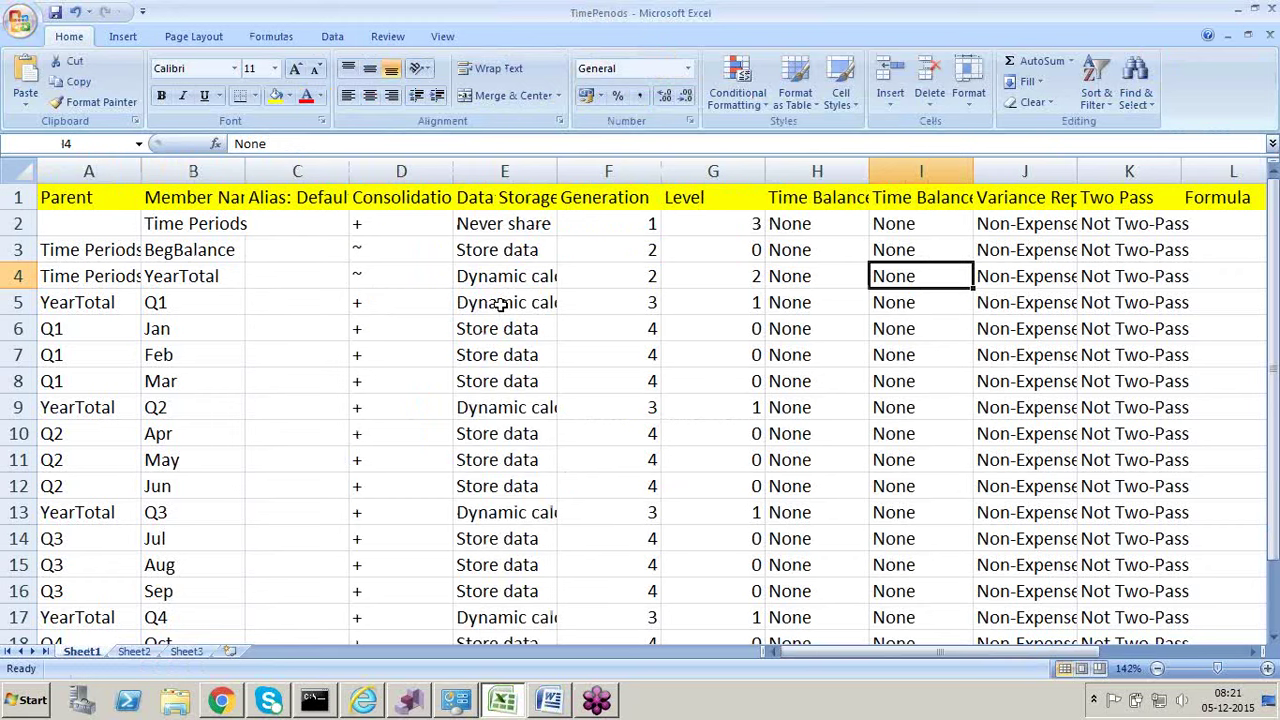
key(alt+Tab)
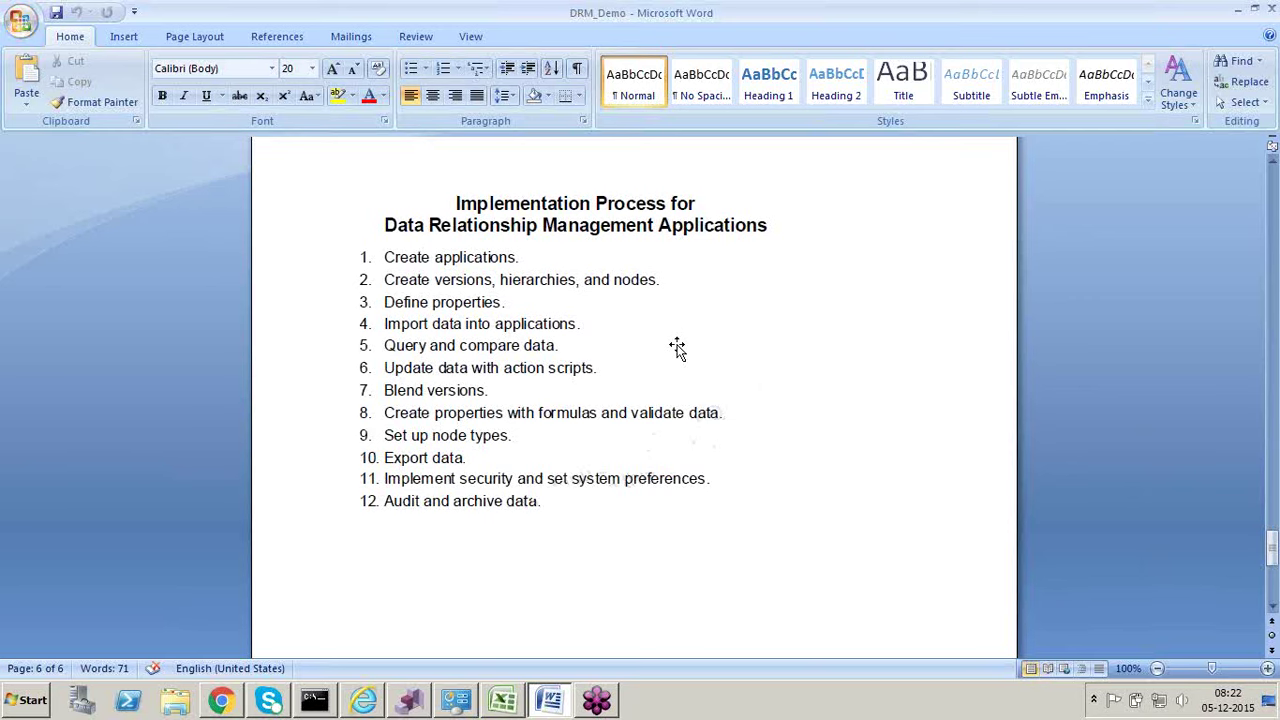
Step: Switch between Word and Excel, ending with the TimePeriods workbook in front
key(alt+Tab)
key(alt+Tab)
key(Left)
key(Left)
key(Left)
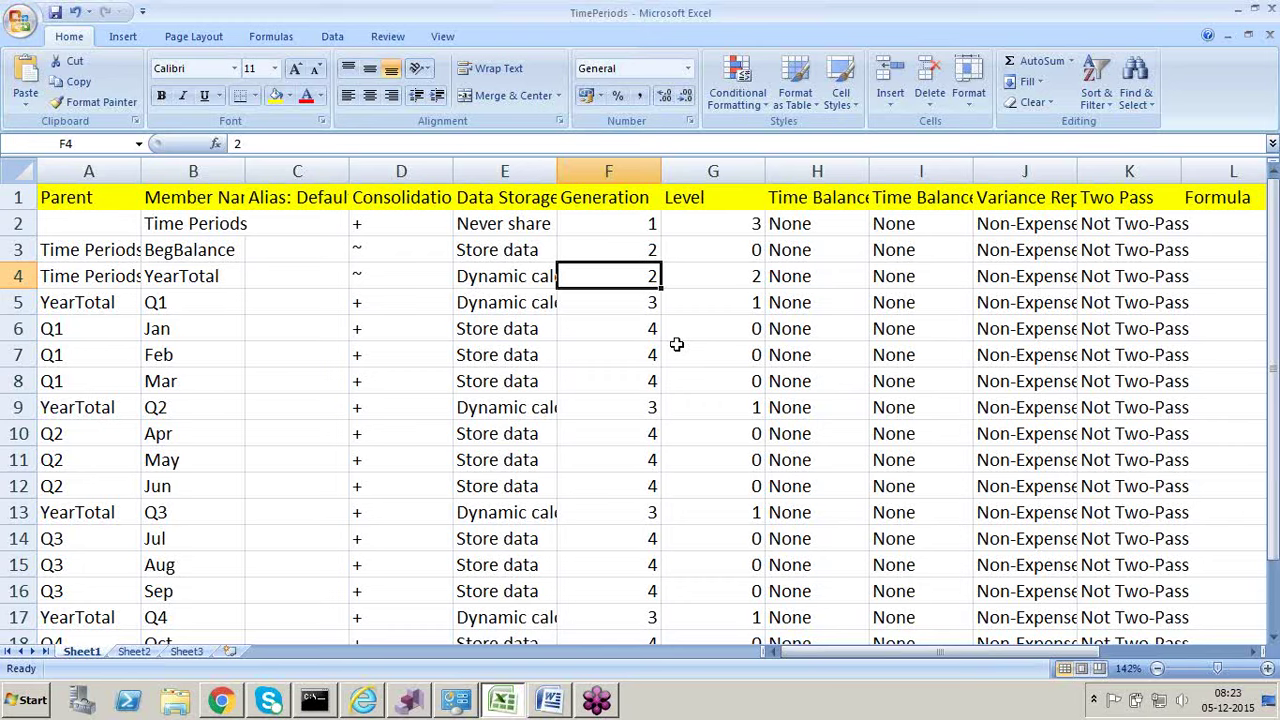
key(alt+Tab)
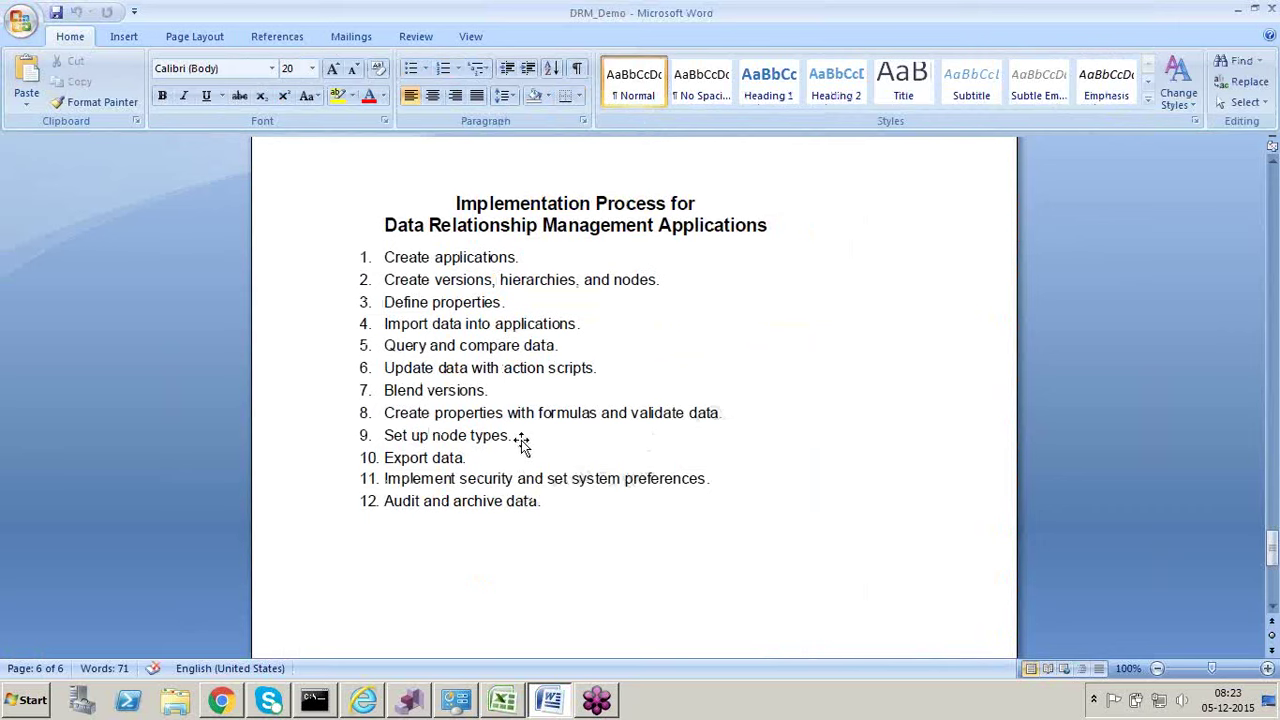
key(alt+Tab)
key(Escape)
key(alt+Tab)
Step: On Sheet3, check the Balance Sheet, Income Statement and Asset entries, then return to Word
click(195, 655)
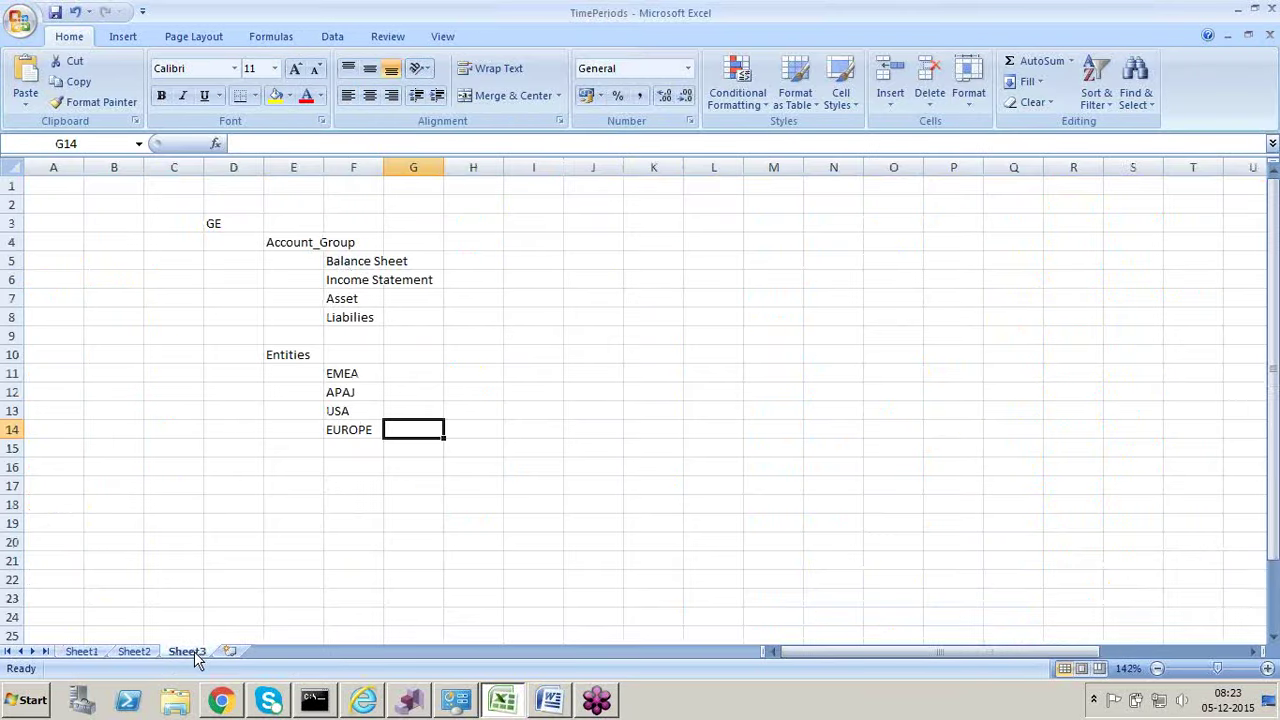
click(349, 261)
click(352, 284)
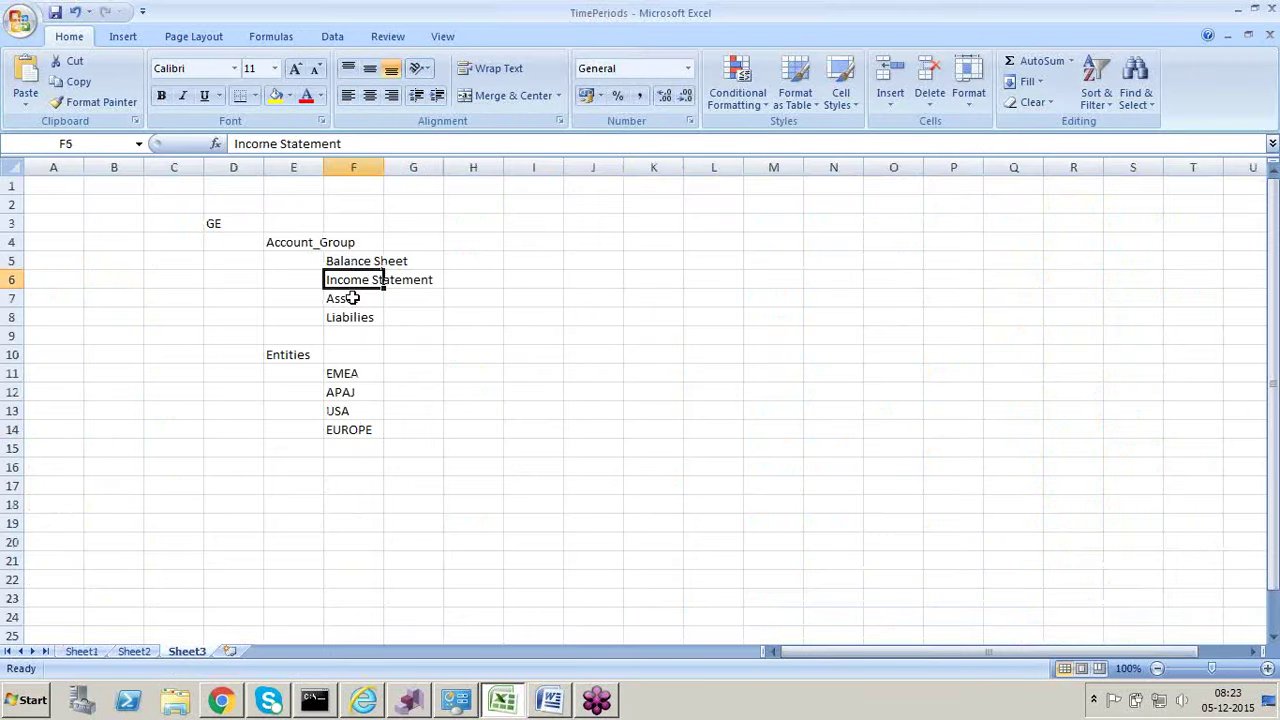
click(352, 298)
click(364, 263)
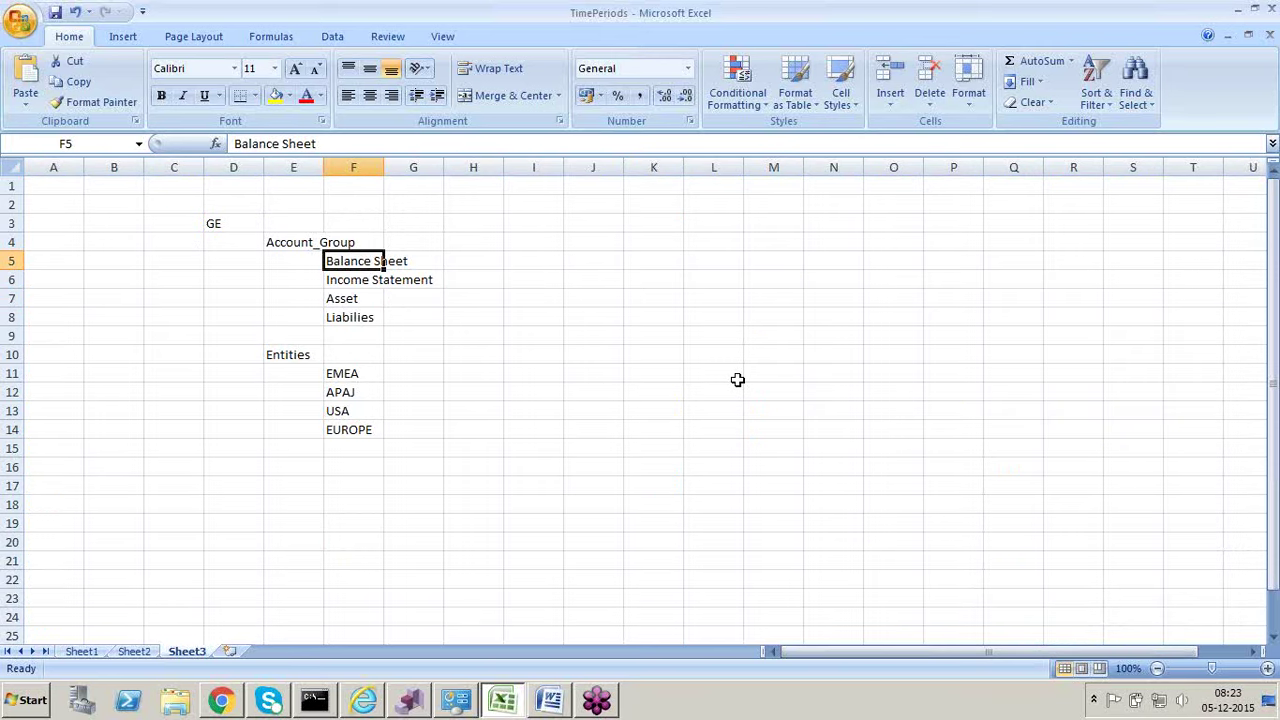
key(alt+Tab)
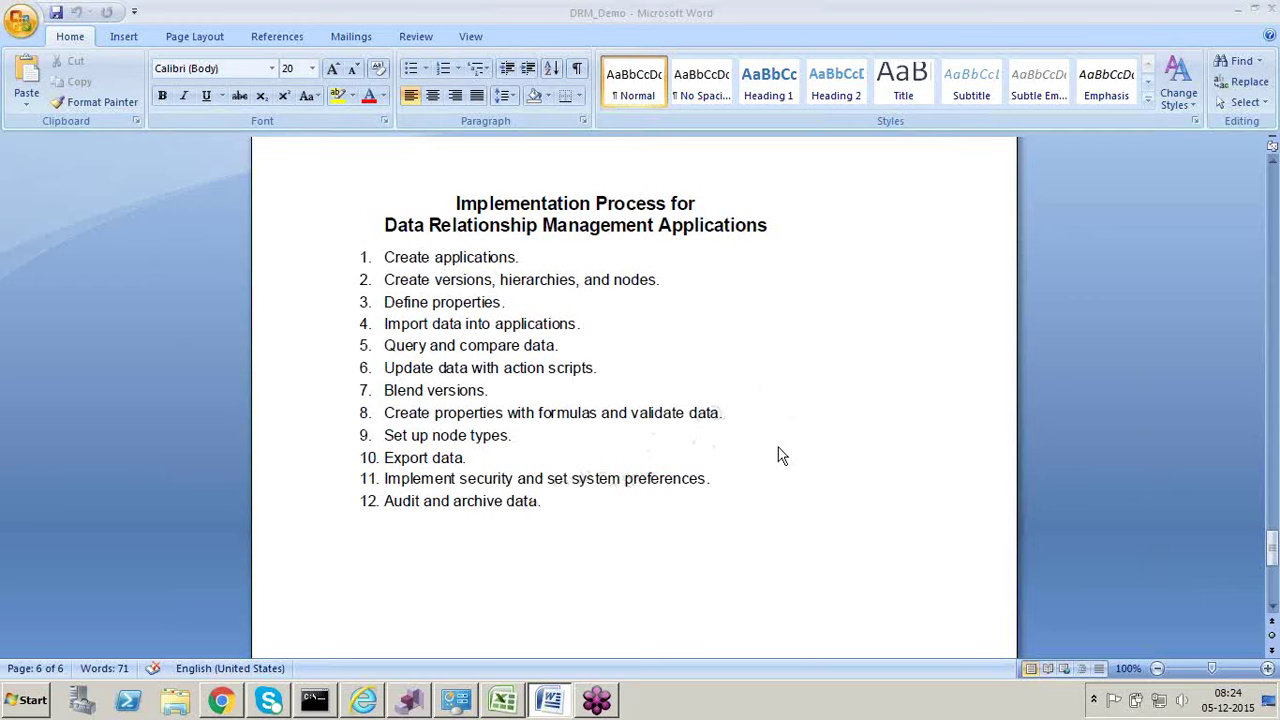
Step: Scroll the DRM_Demo document to page 5's Process Manager to API Adapter component list
scroll(798, 488, up, 1)
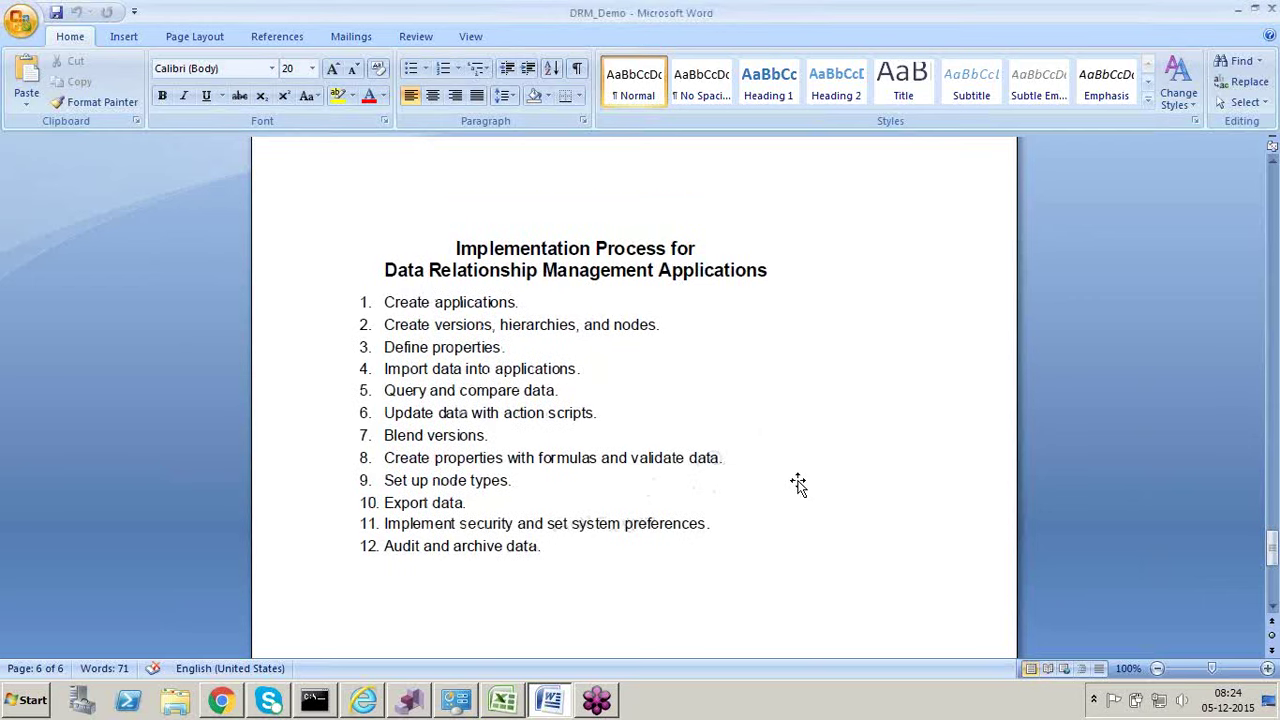
scroll(798, 484, up, 7)
scroll(798, 480, up, 3)
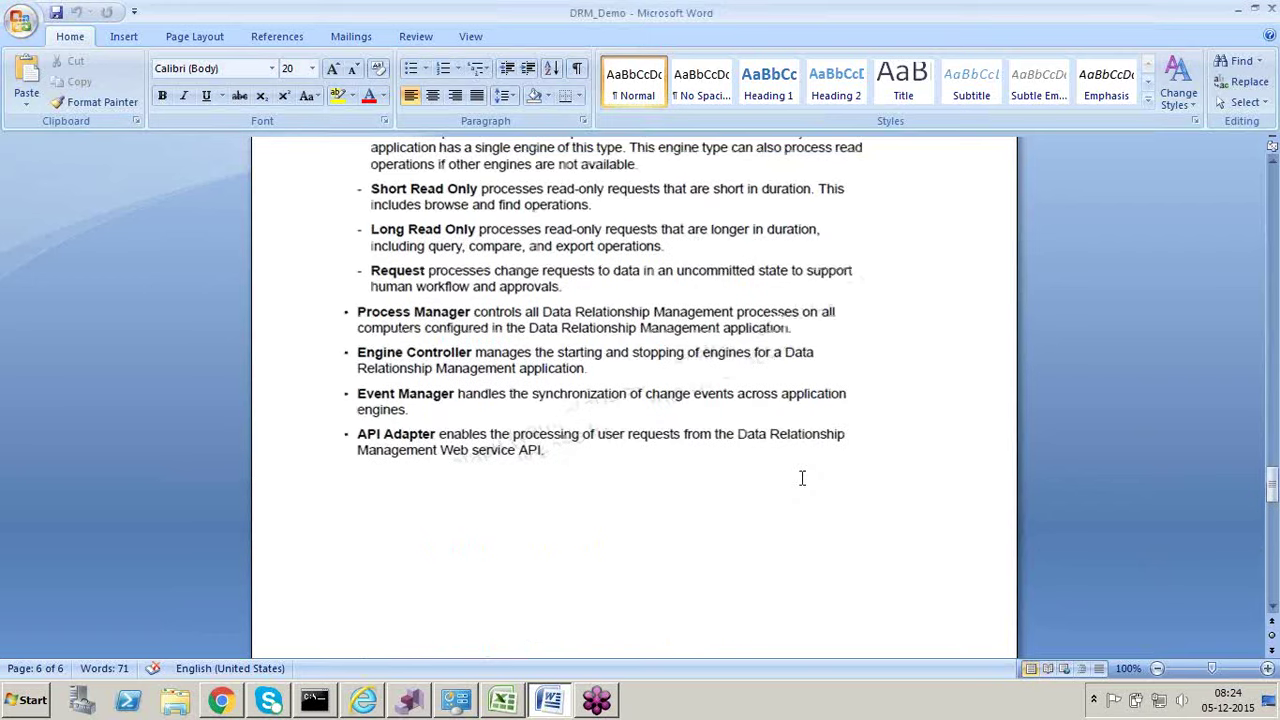
scroll(802, 478, down, 4)
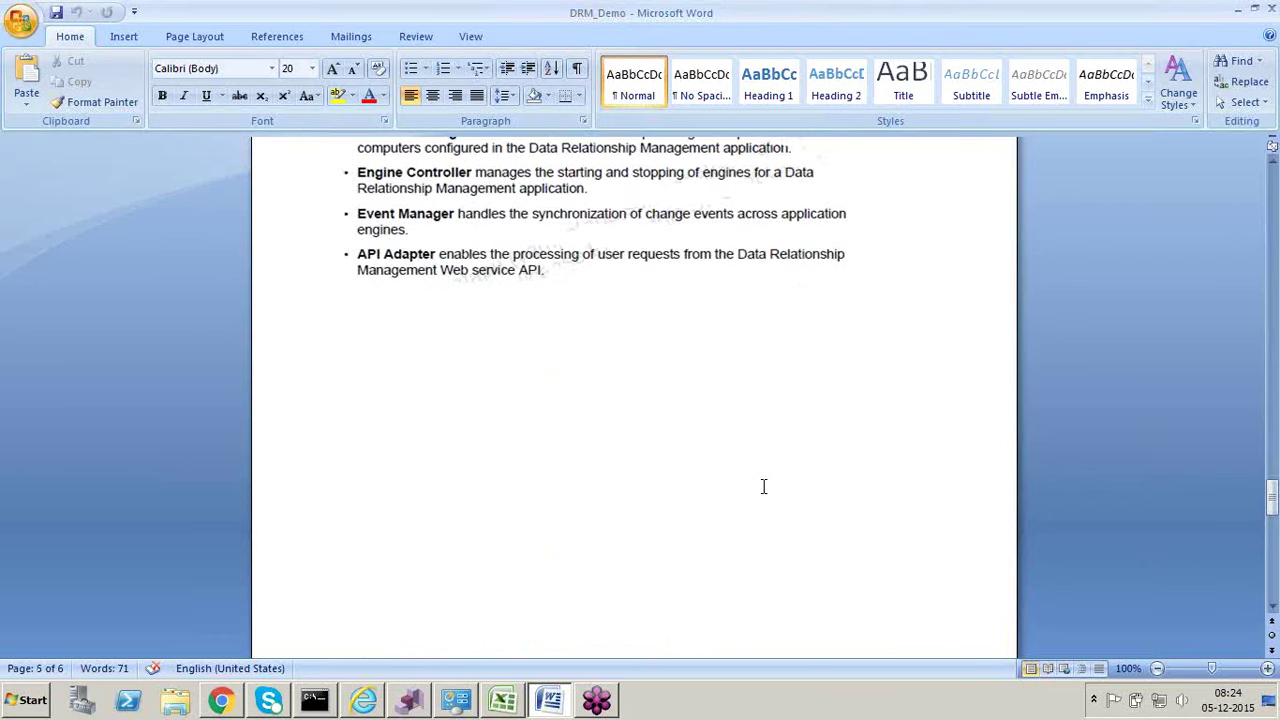
scroll(763, 486, up, 1)
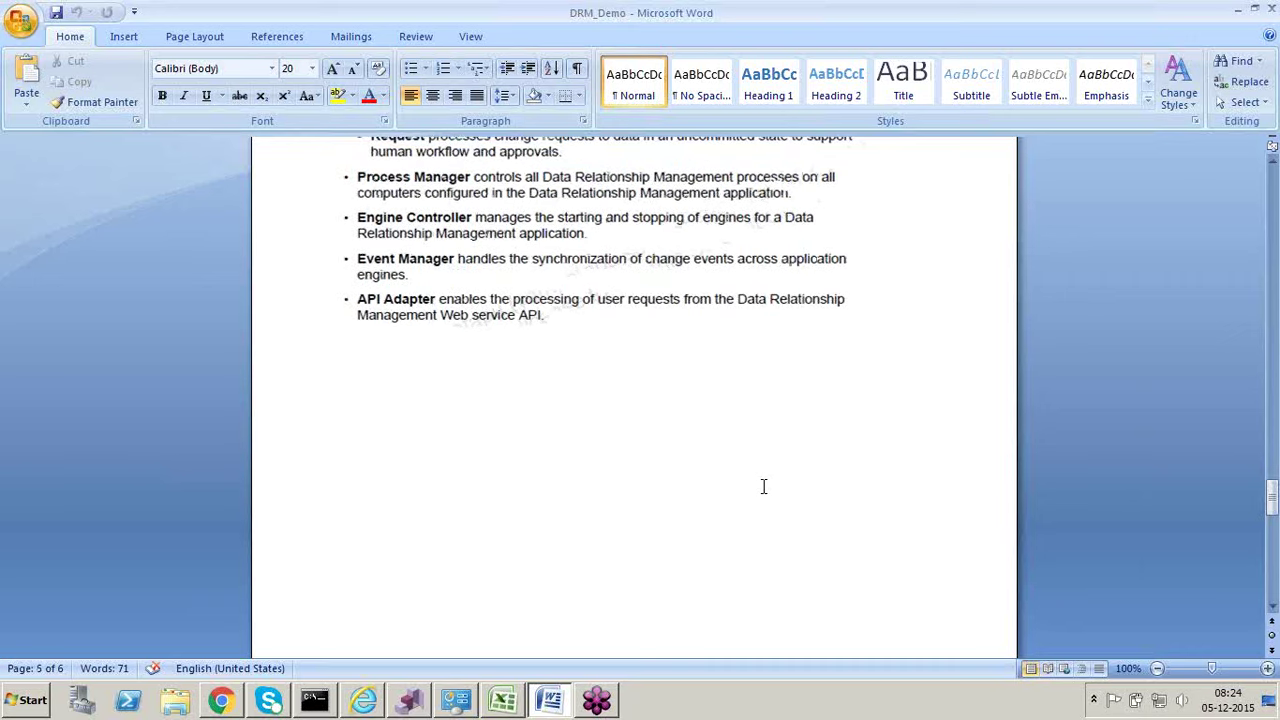
scroll(763, 486, up, 4)
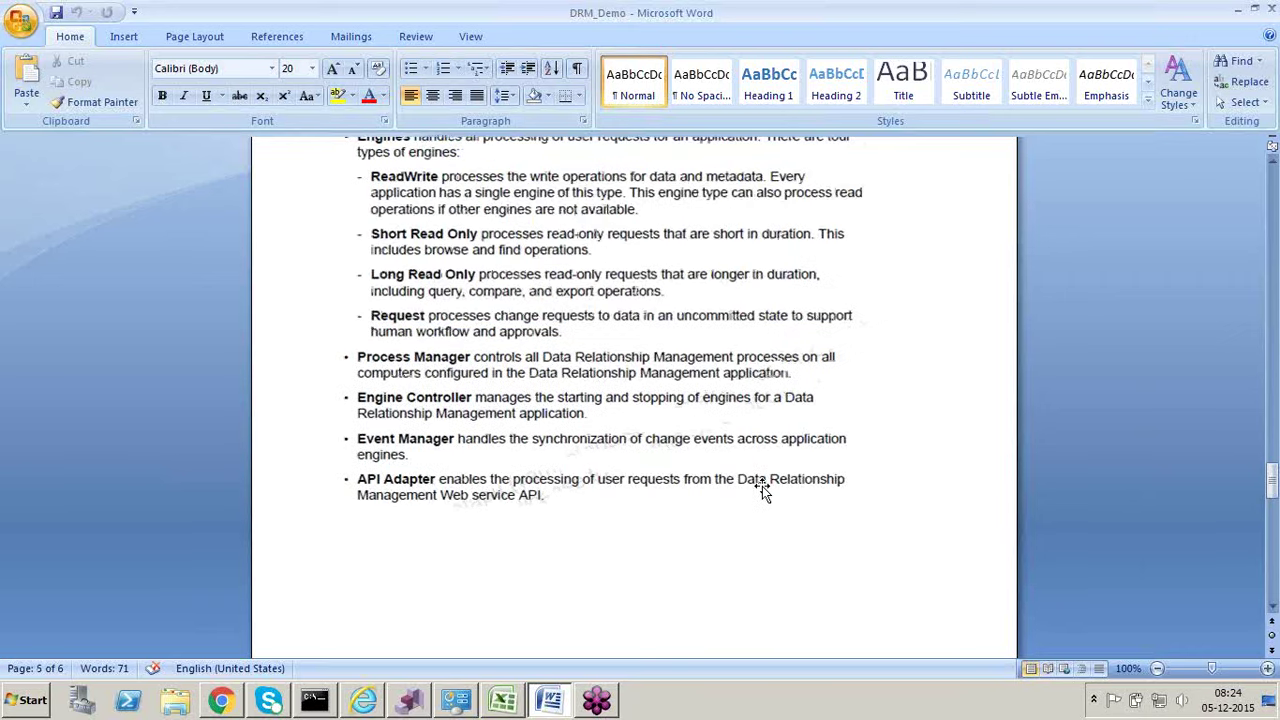
scroll(808, 409, down, 15)
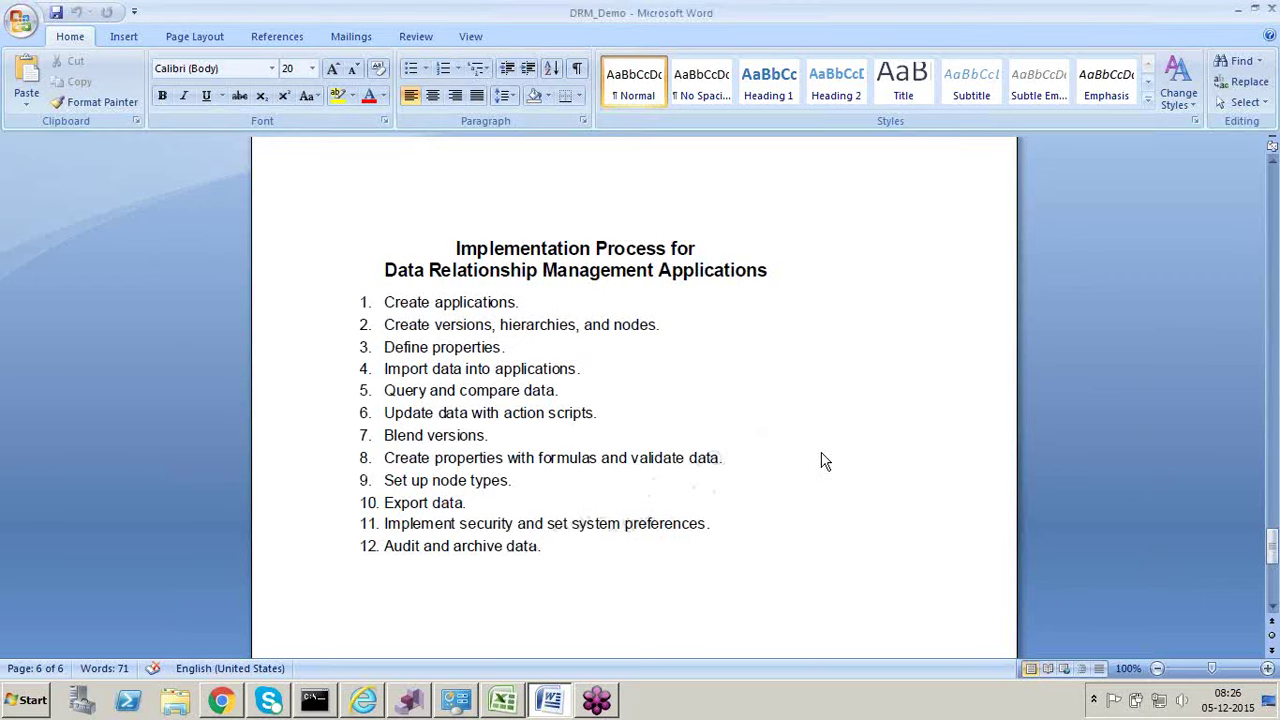
scroll(822, 455, up, 10)
scroll(822, 453, up, 12)
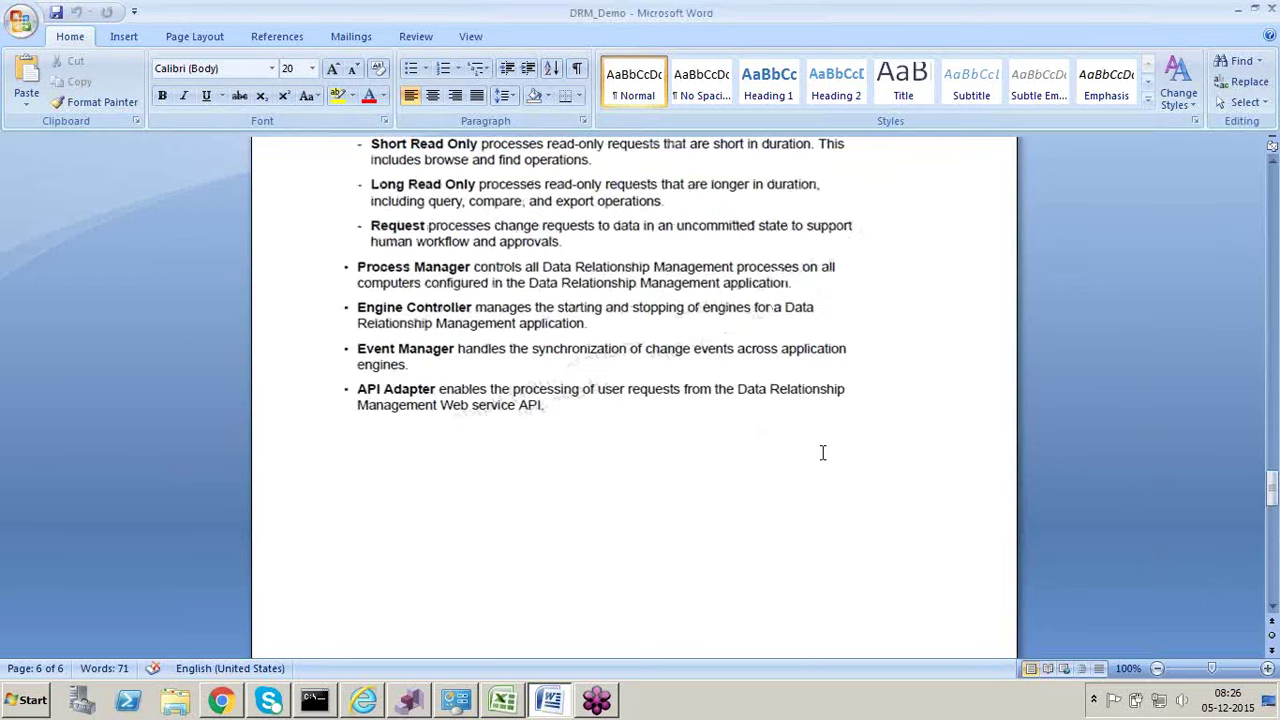
scroll(824, 454, up, 15)
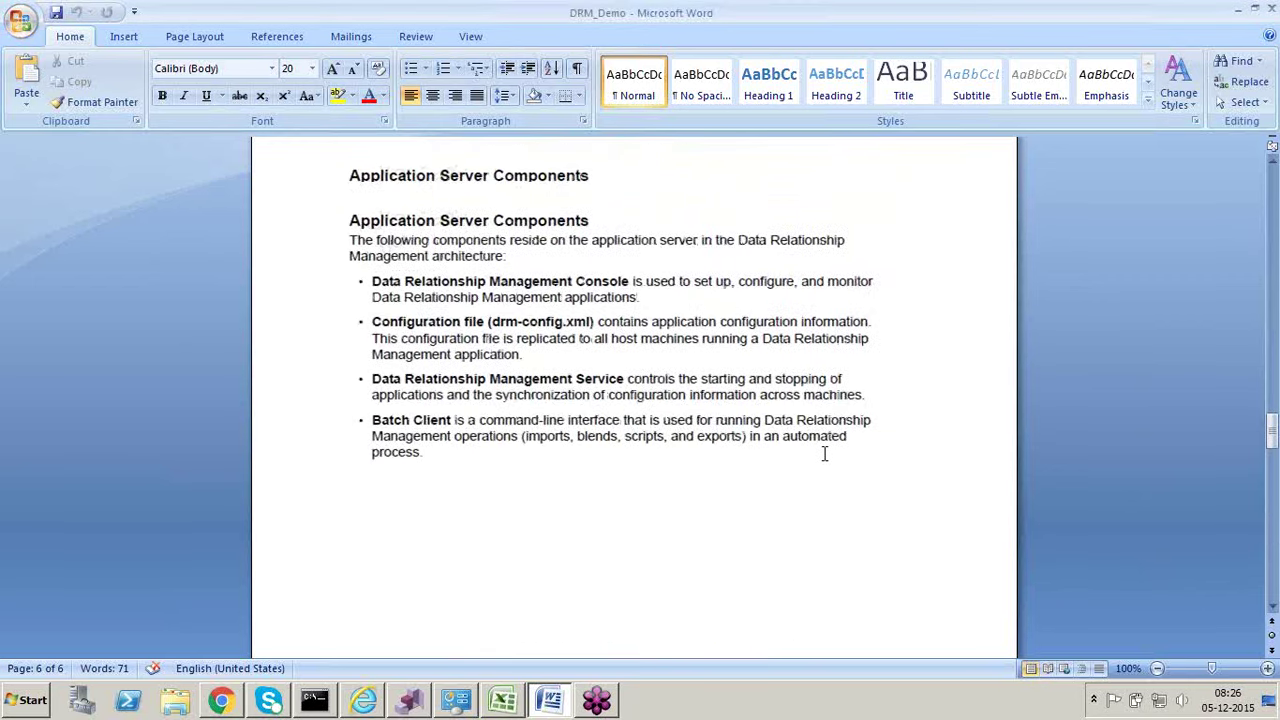
scroll(824, 454, up, 12)
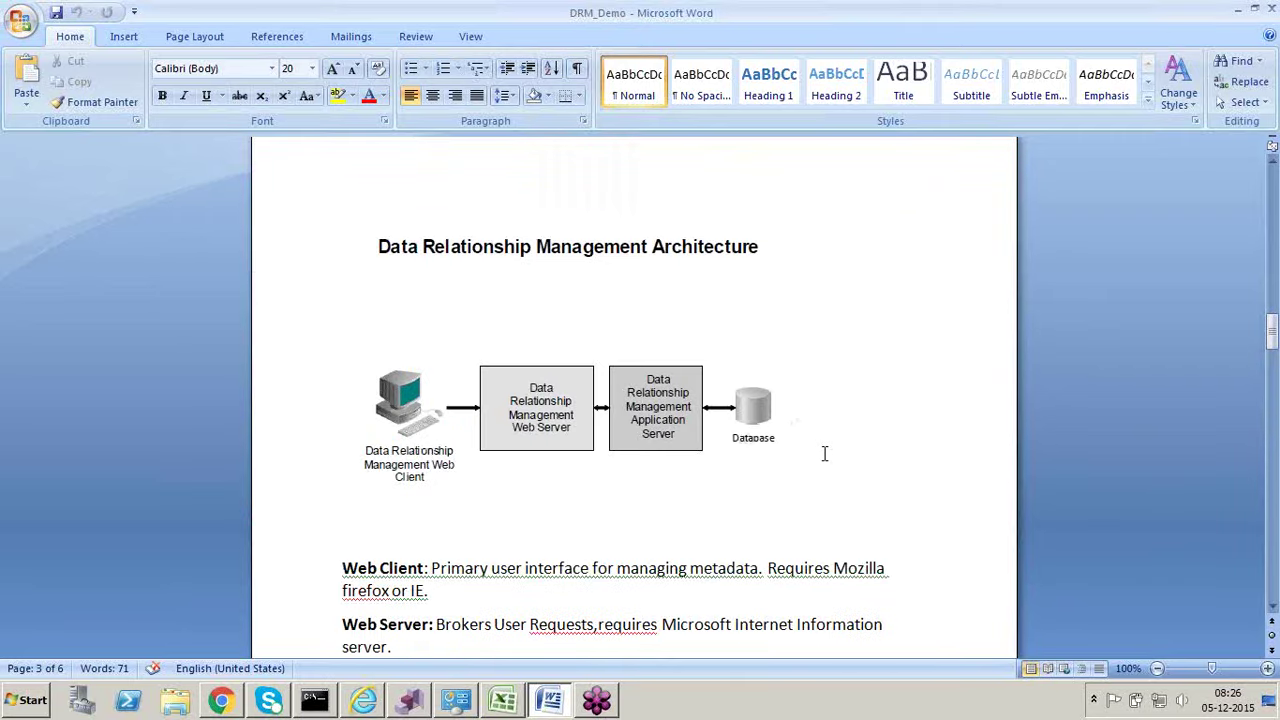
scroll(824, 454, up, 12)
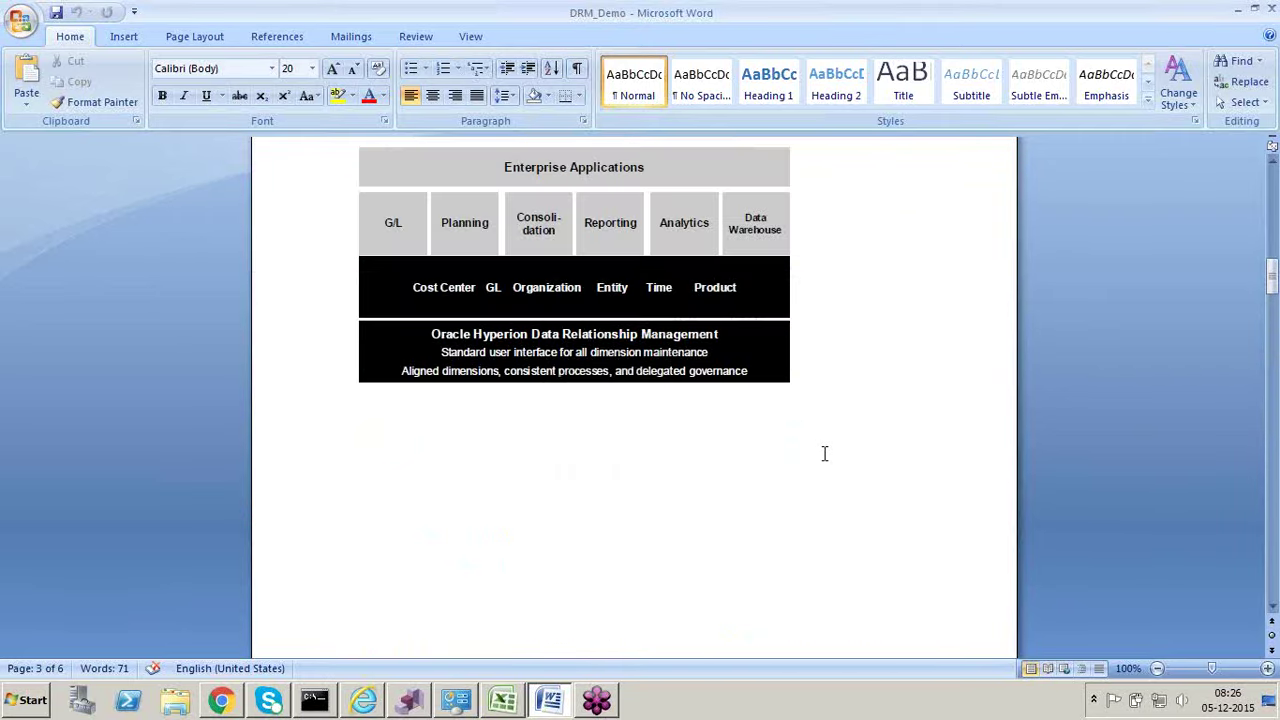
scroll(825, 454, up, 5)
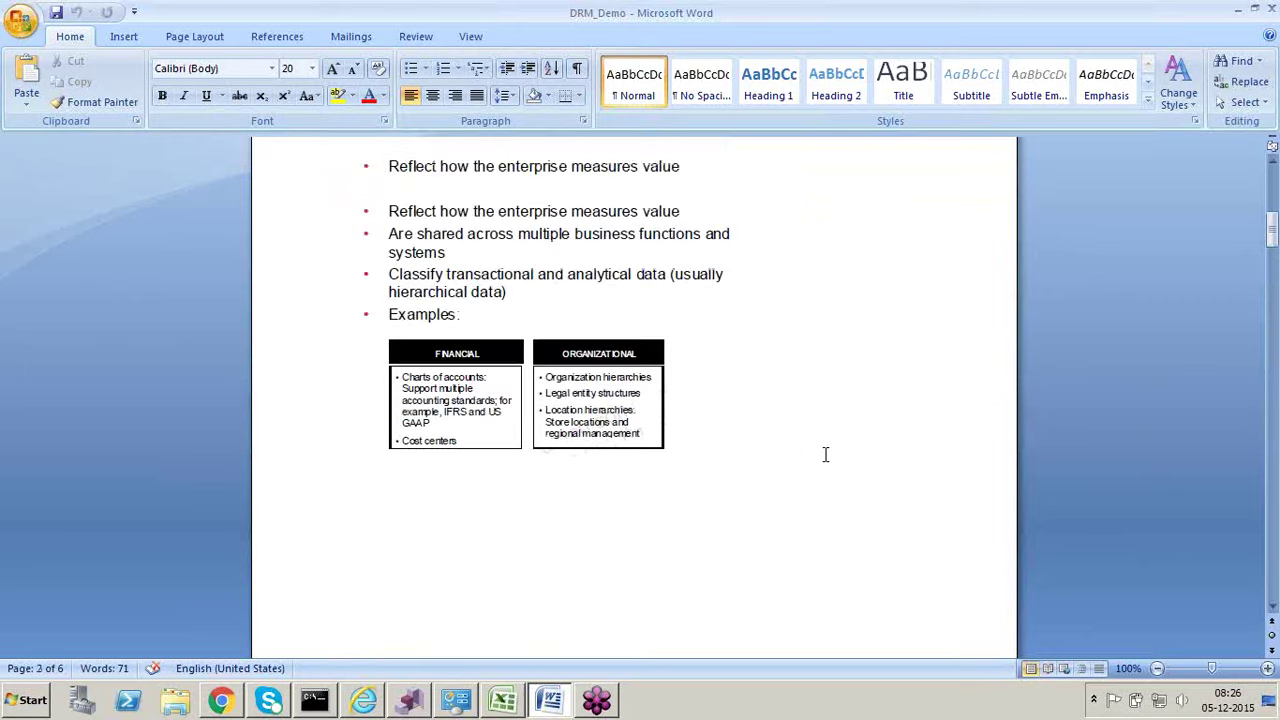
scroll(825, 454, up, 3)
scroll(825, 454, up, 4)
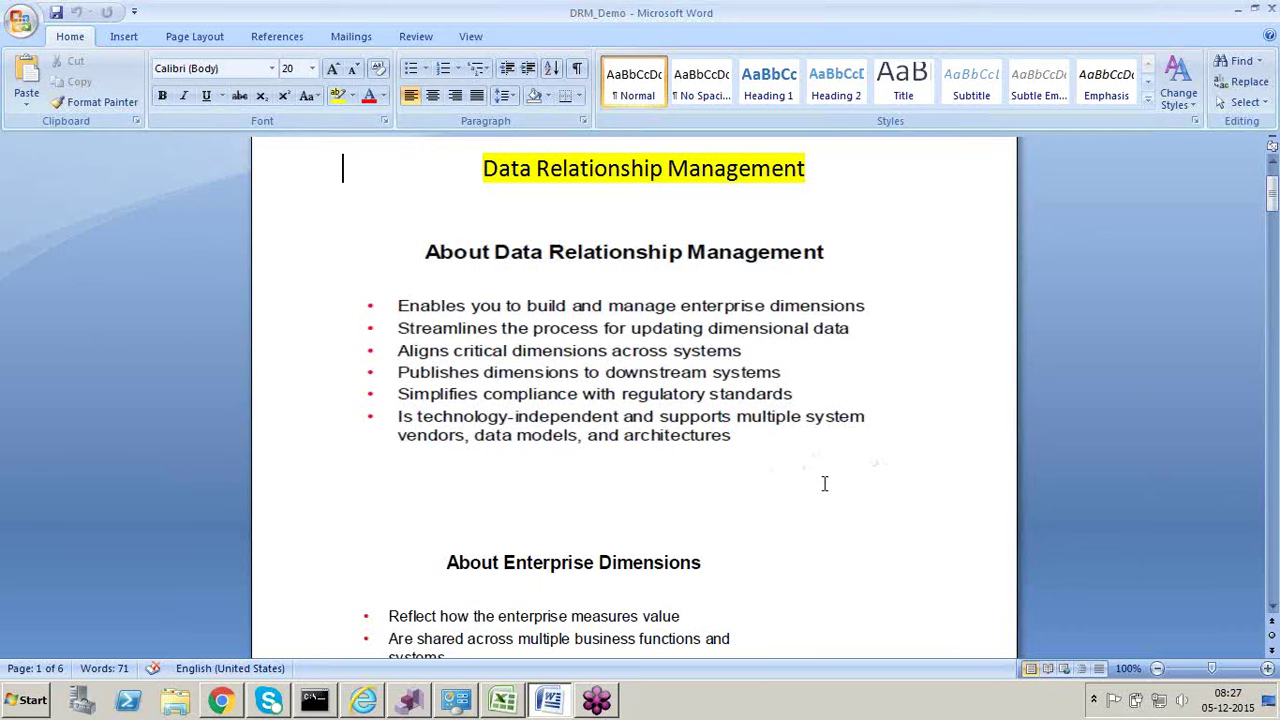
Step: Scroll down the DRM_Demo document to page 4's Application Server Components diagram
scroll(824, 484, down, 1)
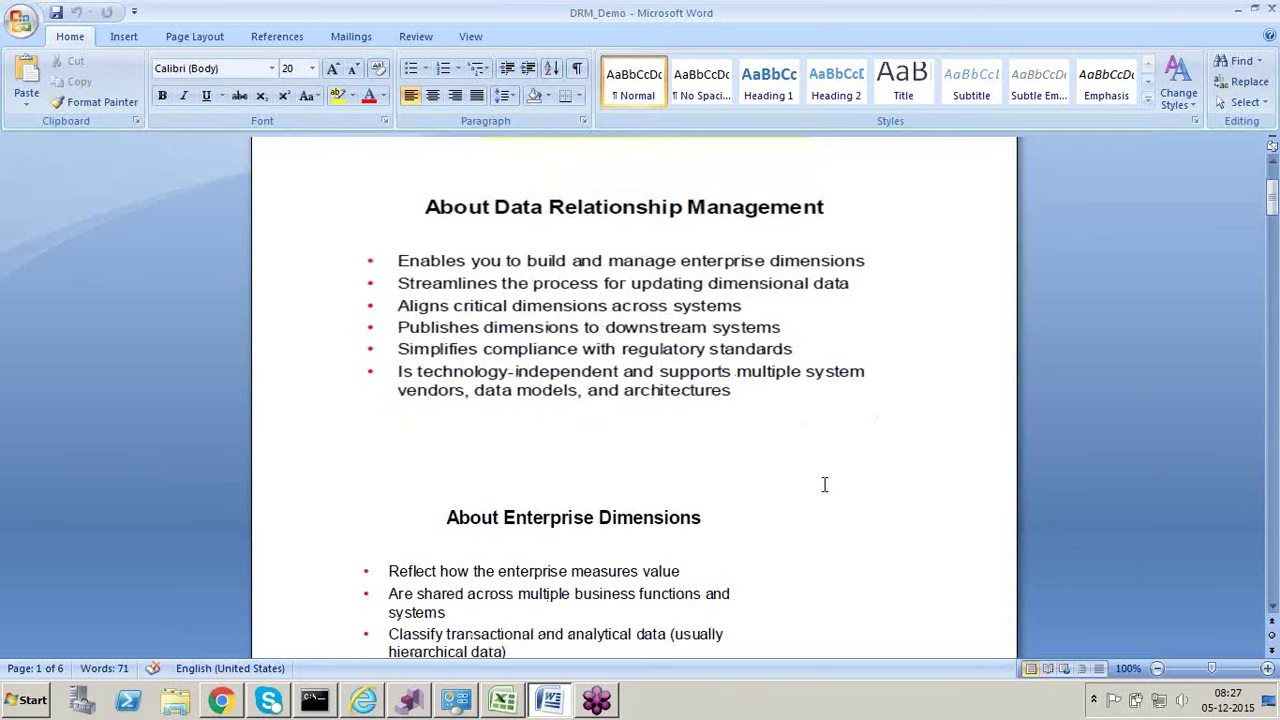
scroll(824, 484, down, 2)
scroll(807, 417, down, 10)
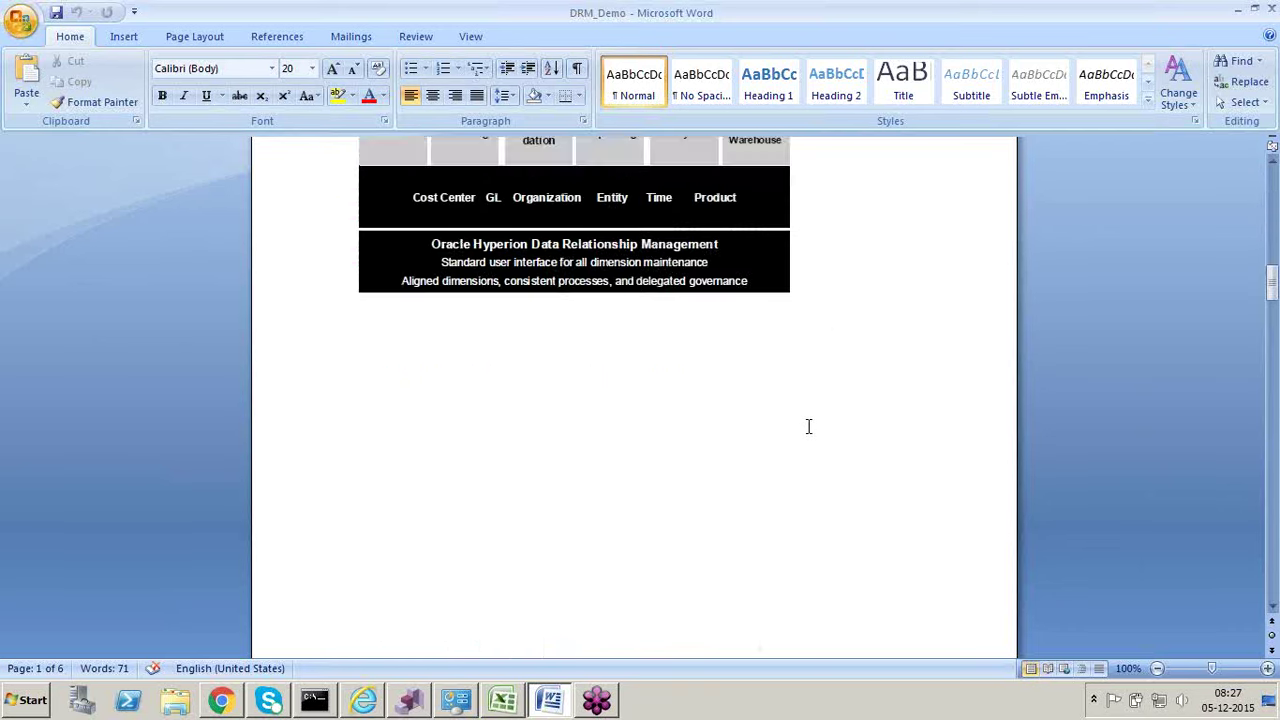
scroll(809, 427, down, 1)
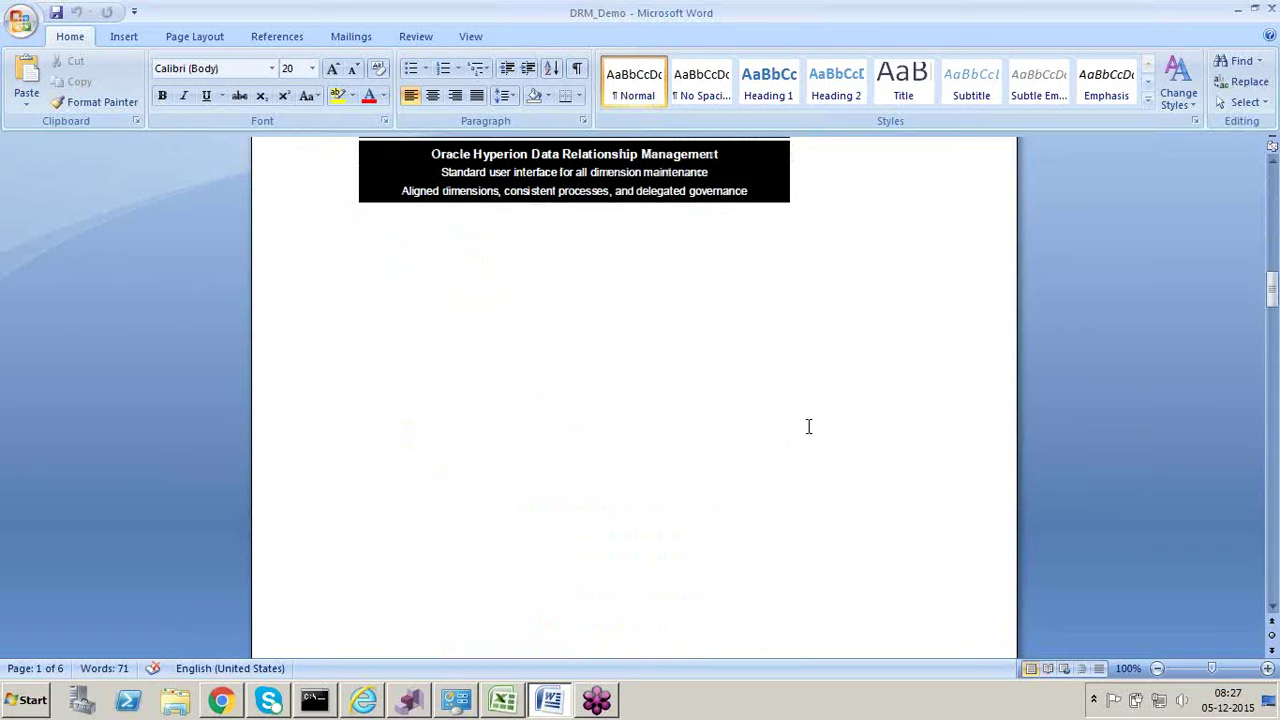
scroll(486, 529, down, 6)
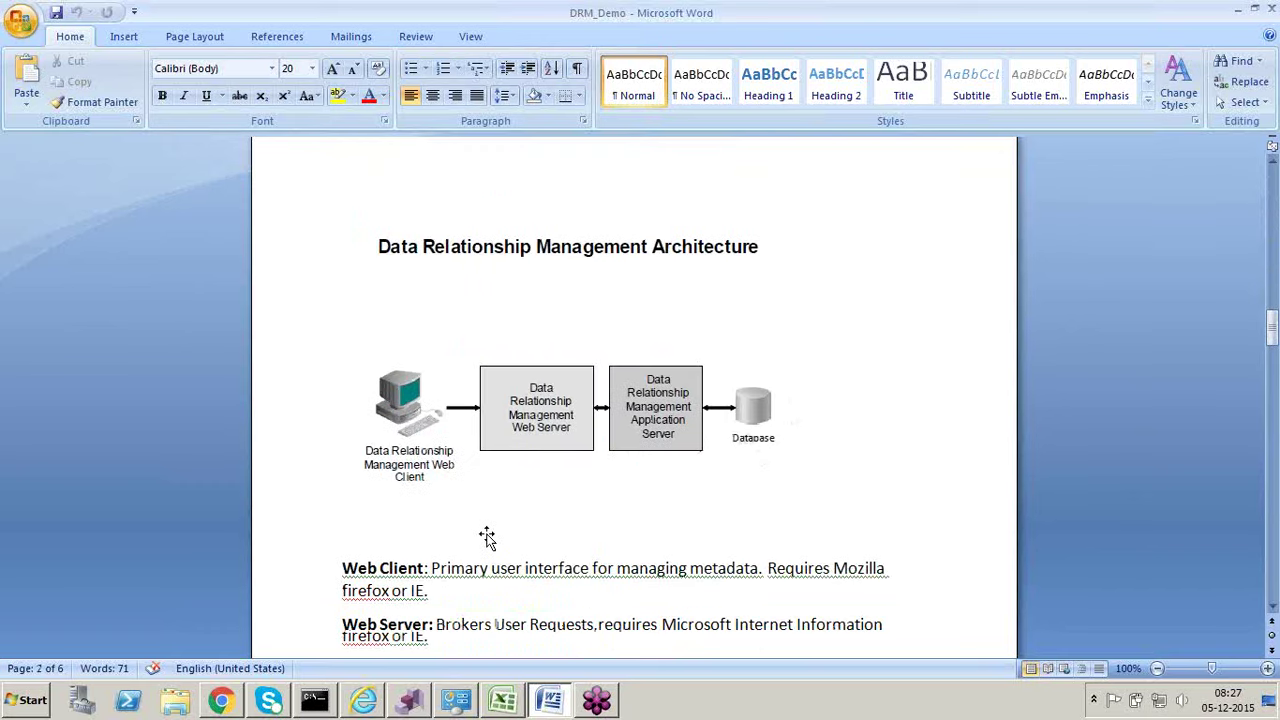
scroll(486, 538, down, 15)
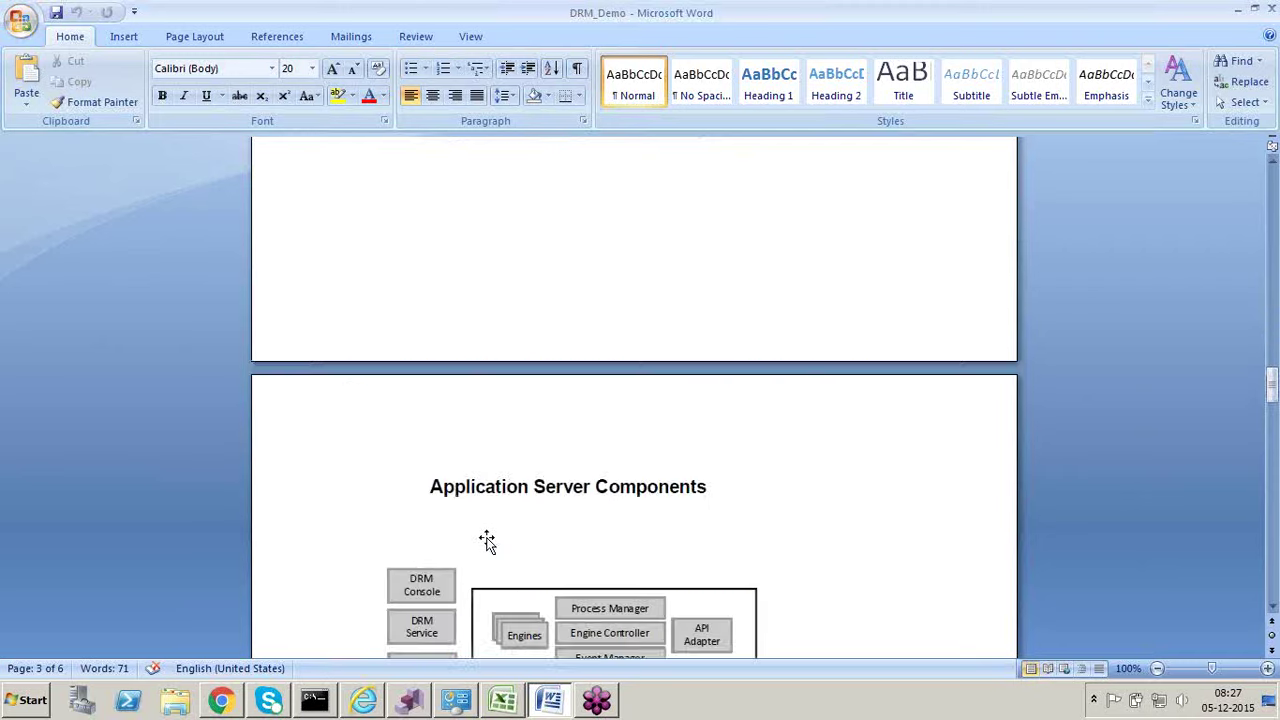
scroll(486, 540, down, 3)
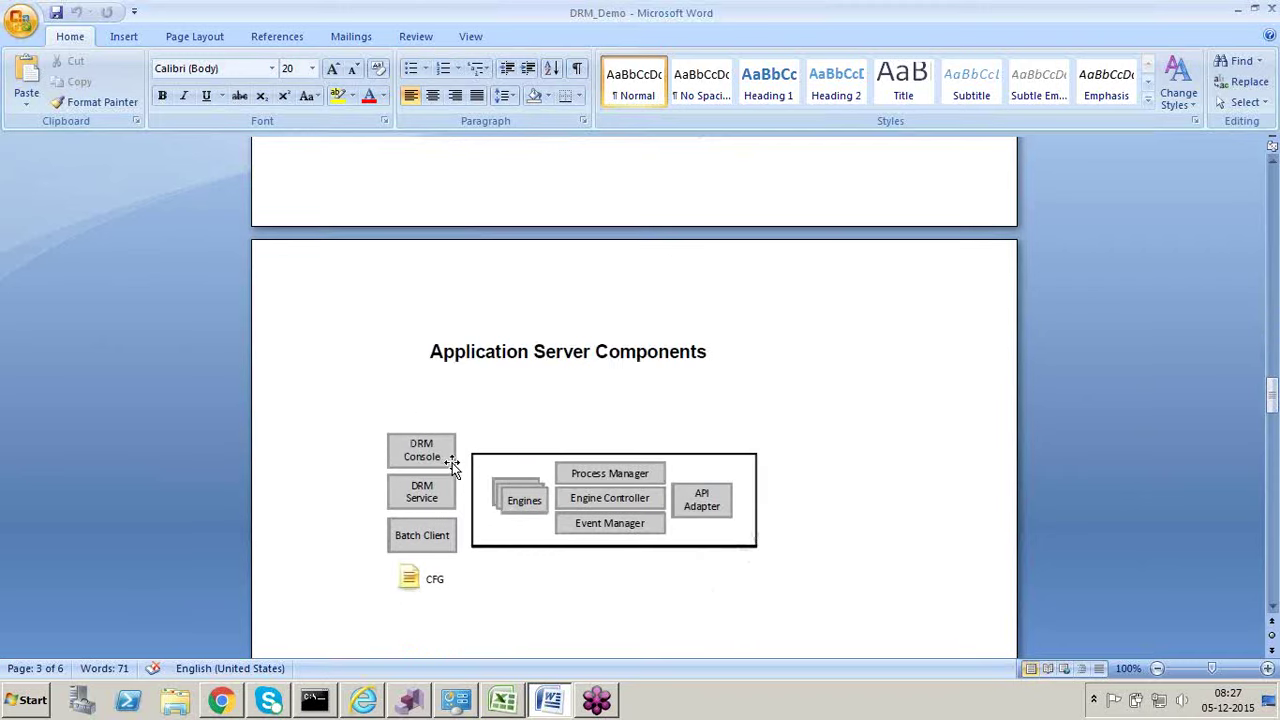
scroll(452, 465, down, 1)
scroll(452, 465, down, 4)
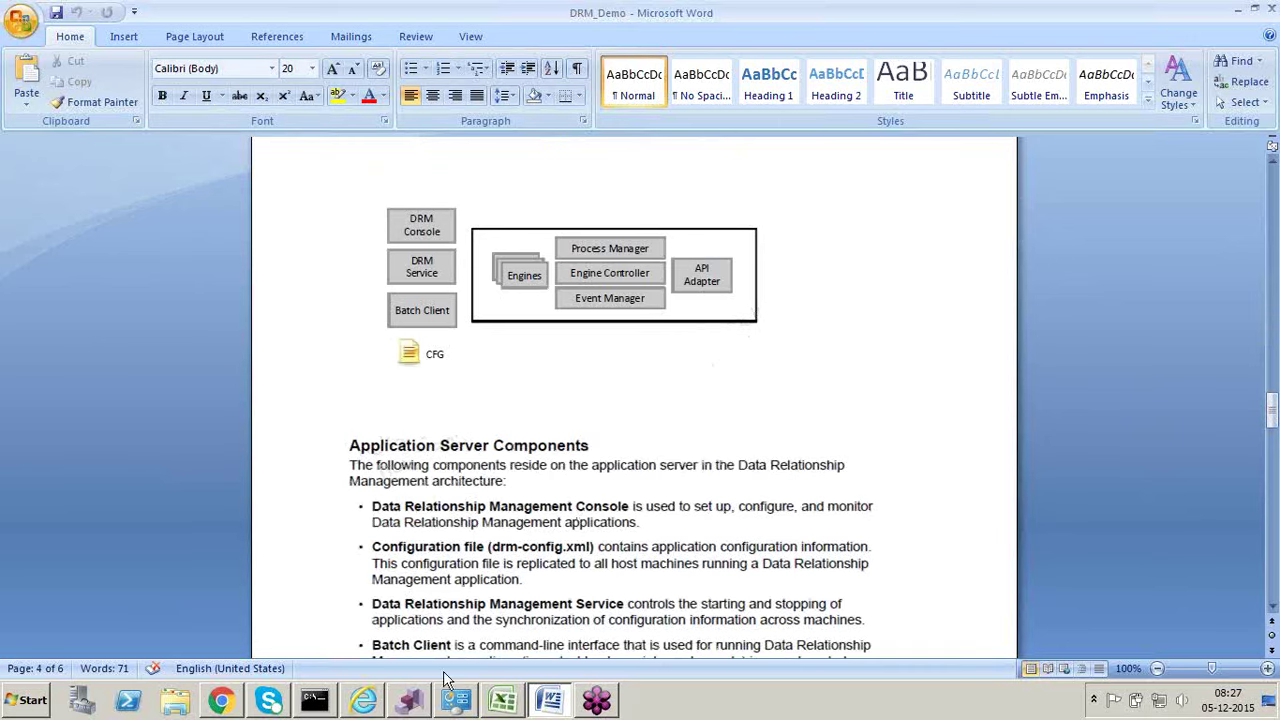
Step: Bring up the DRM Console, maximize and restore it, then close it with Alt+F4
click(420, 703)
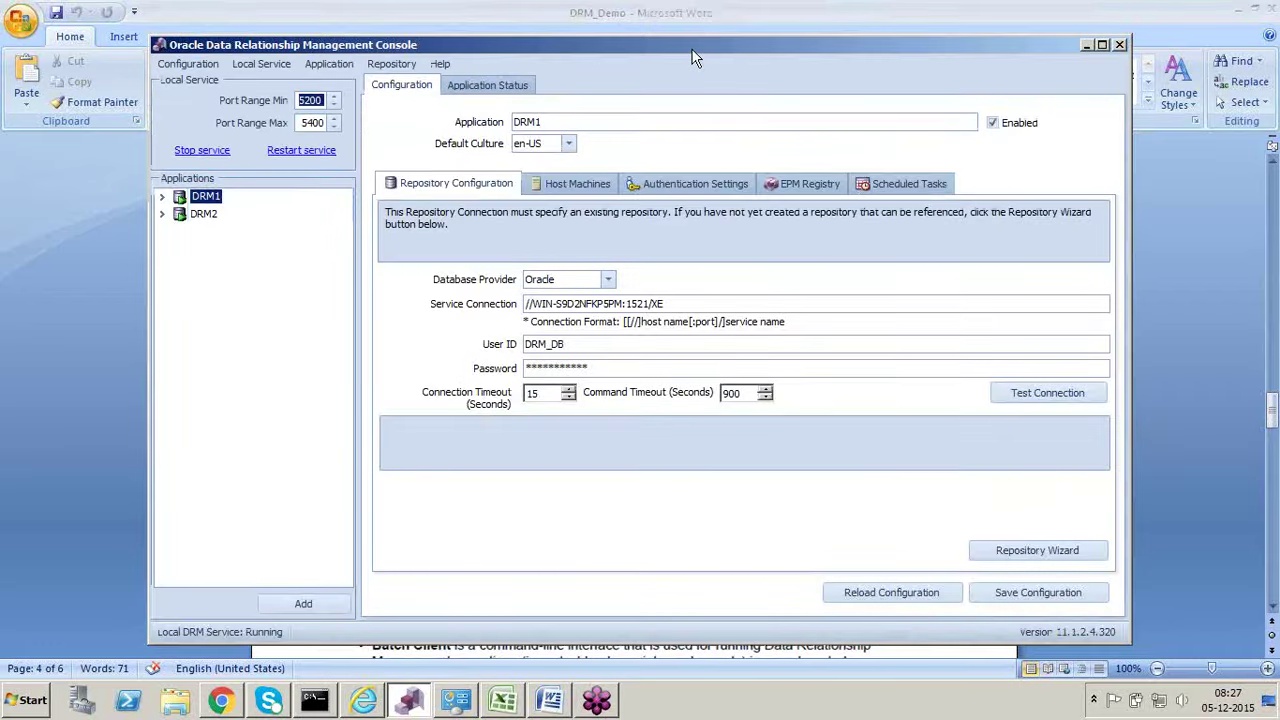
double_click(693, 46)
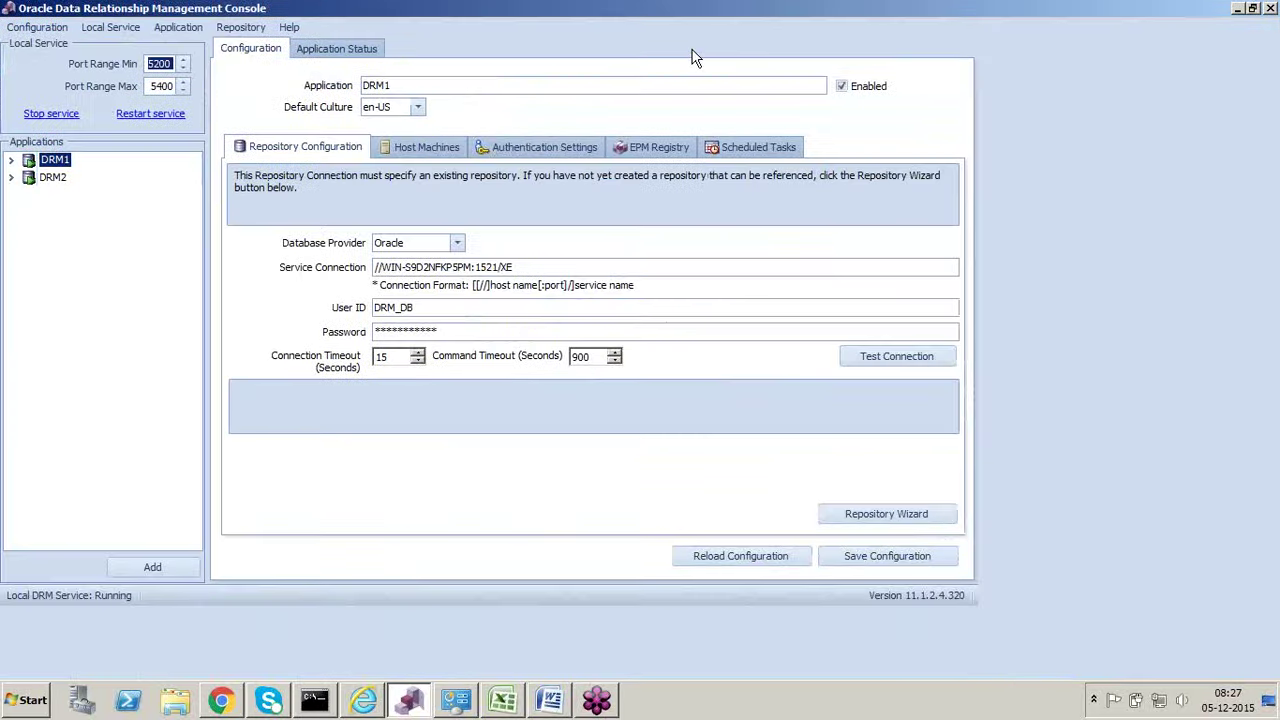
drag(803, 12, 400, 140)
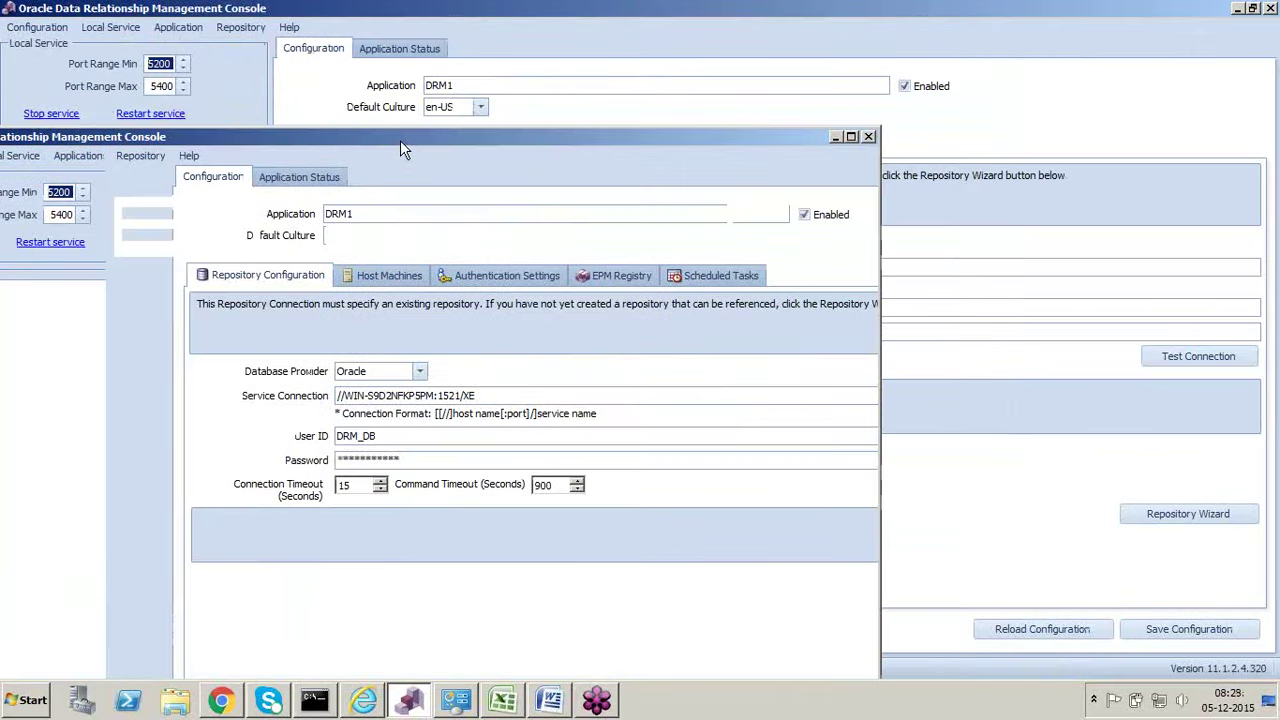
key(alt+F4)
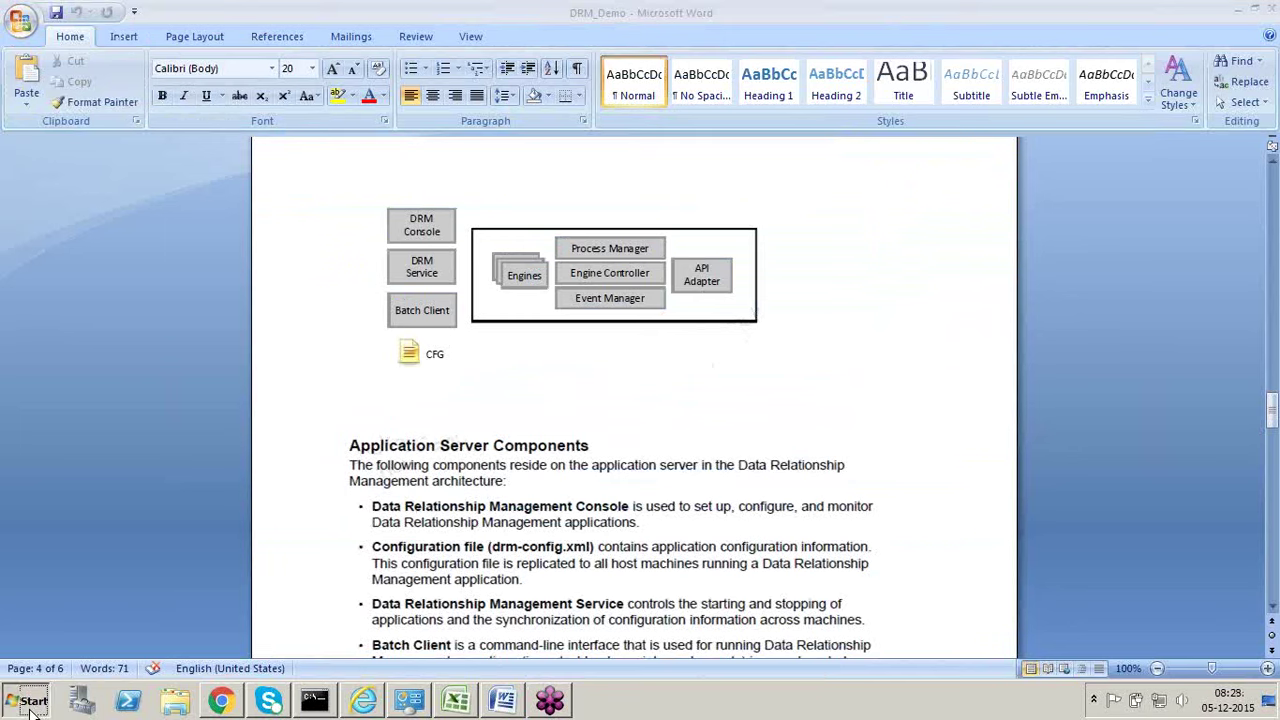
Step: Launch the Configuration Console from Oracle EPM System > Data Relationship Management in the Start menu
click(30, 700)
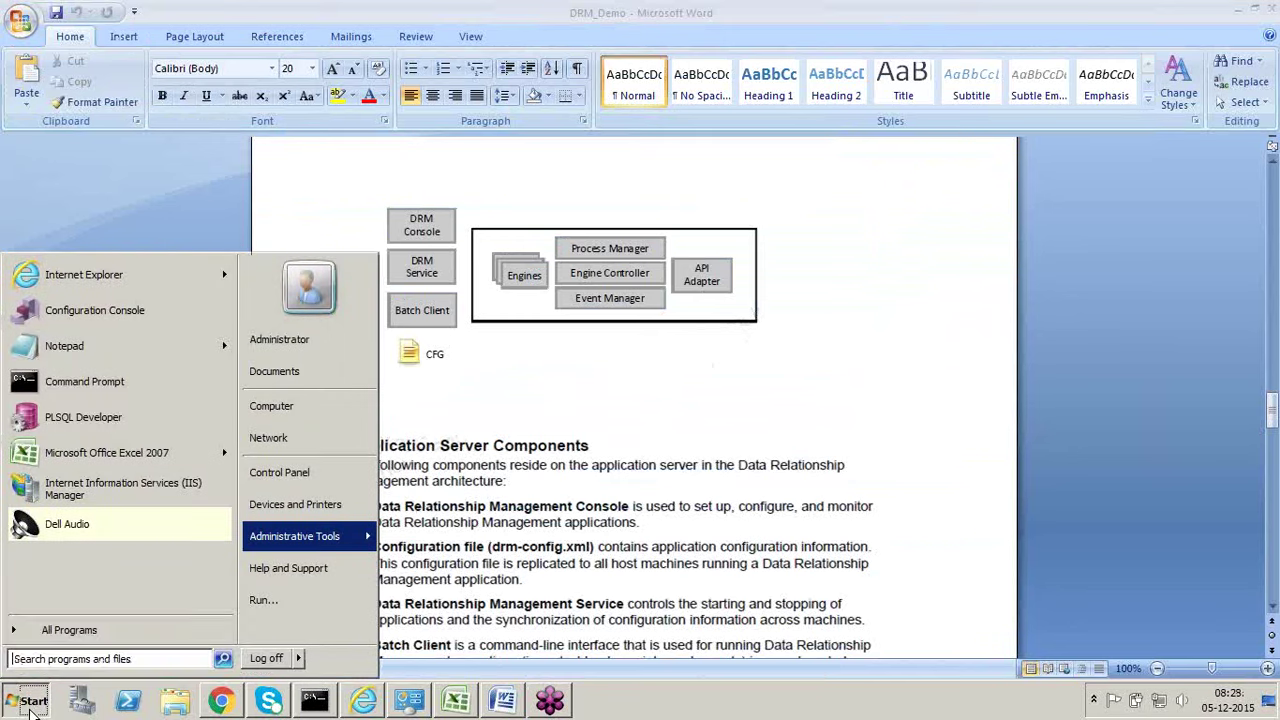
click(107, 628)
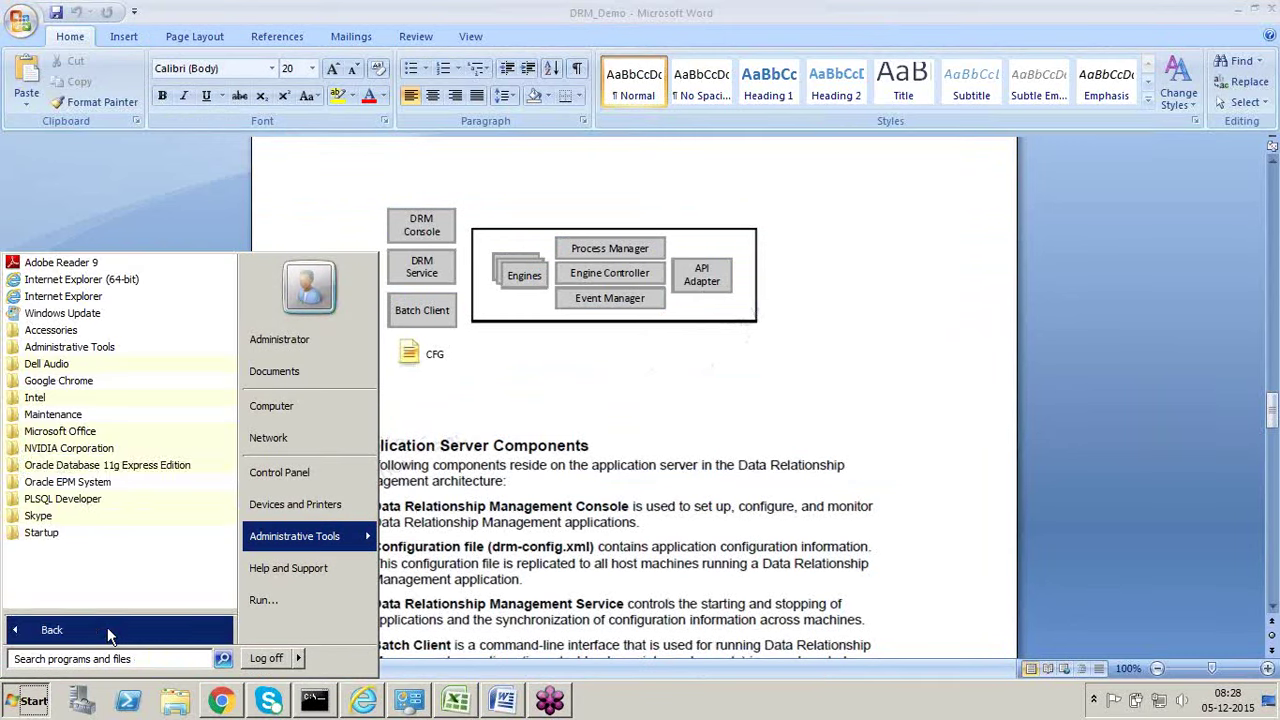
click(95, 482)
click(112, 498)
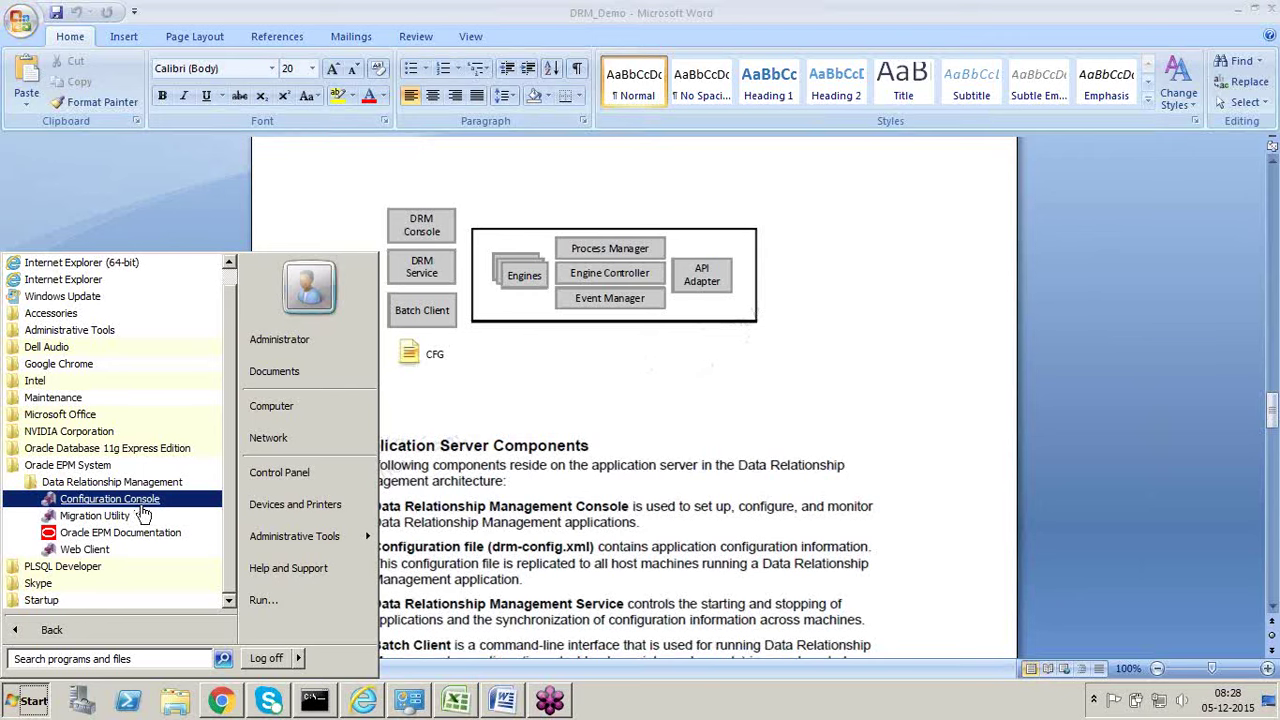
click(146, 515)
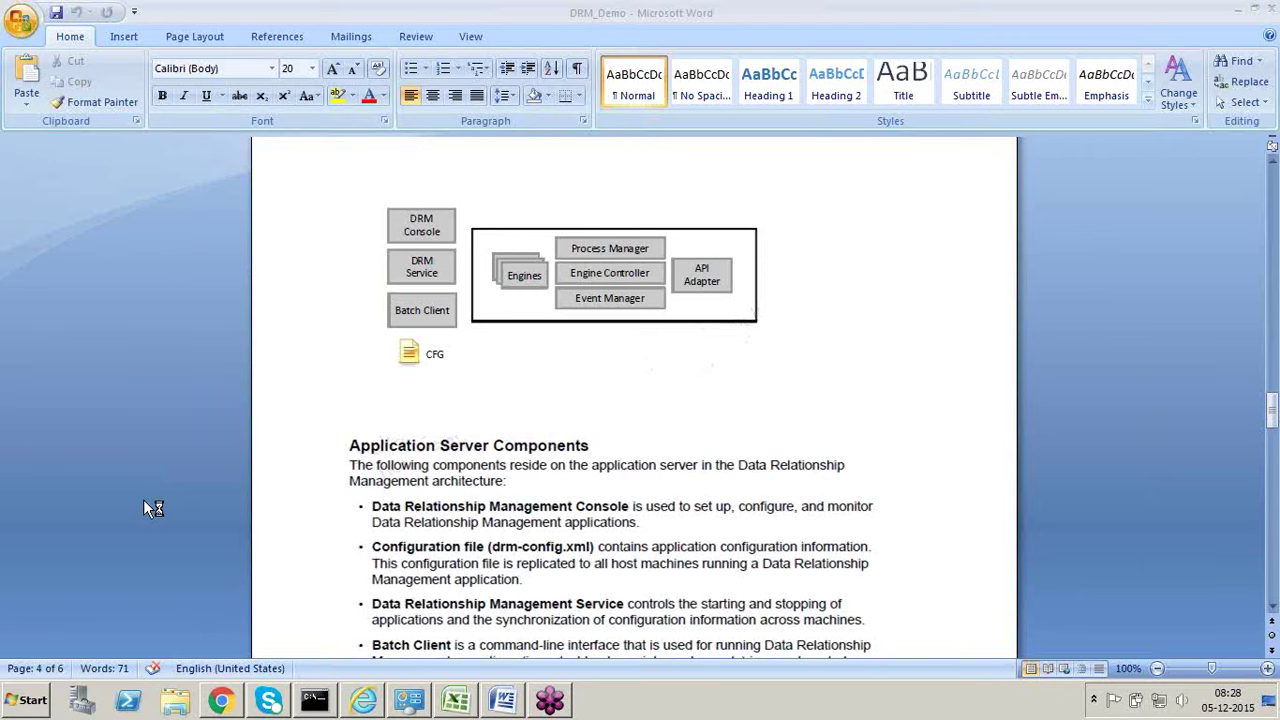
click(30, 700)
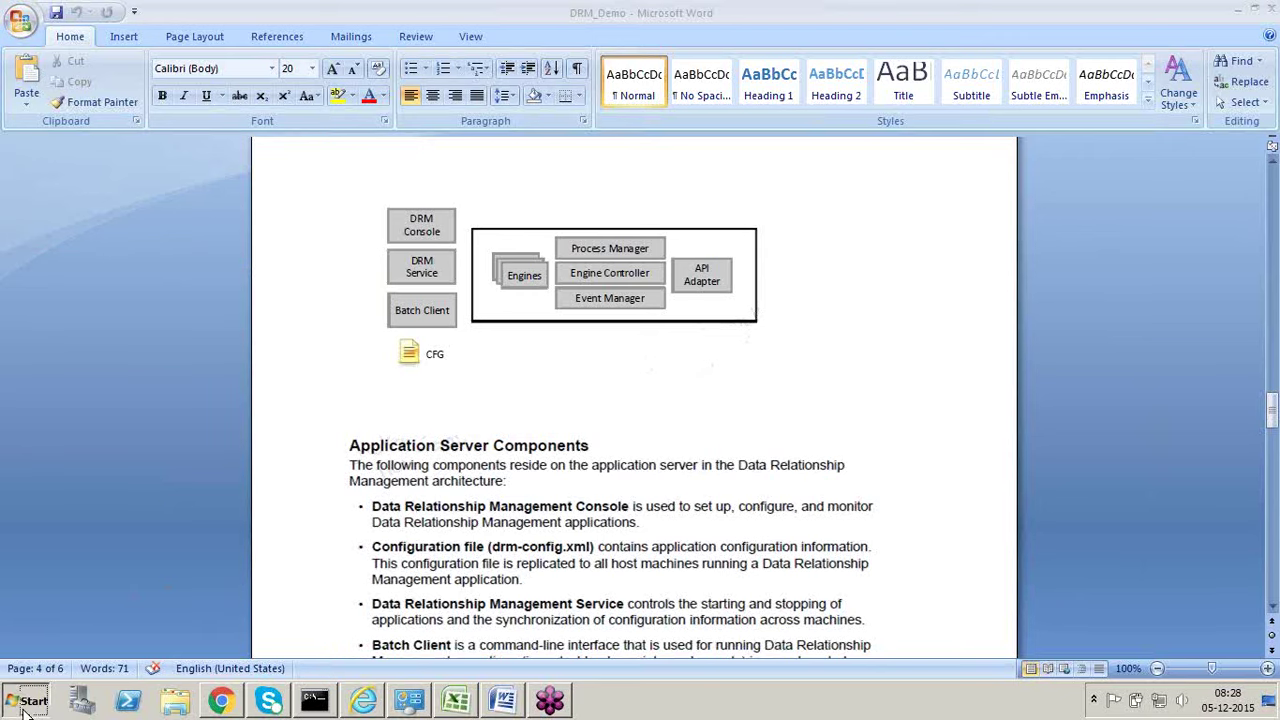
Step: Browse E:\Oracle\Middleware\EPMSystem11R1\products\DataRelationshipManagement\server in a maximized Explorer window
click(274, 408)
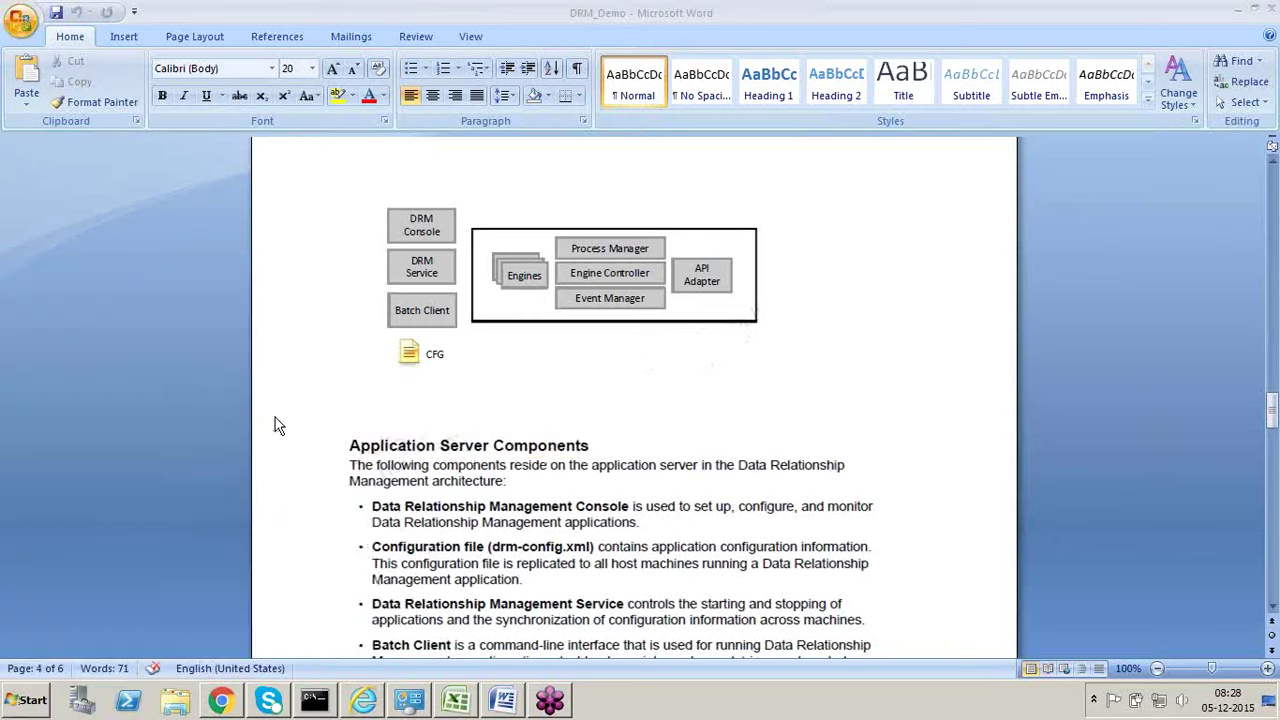
double_click(554, 212)
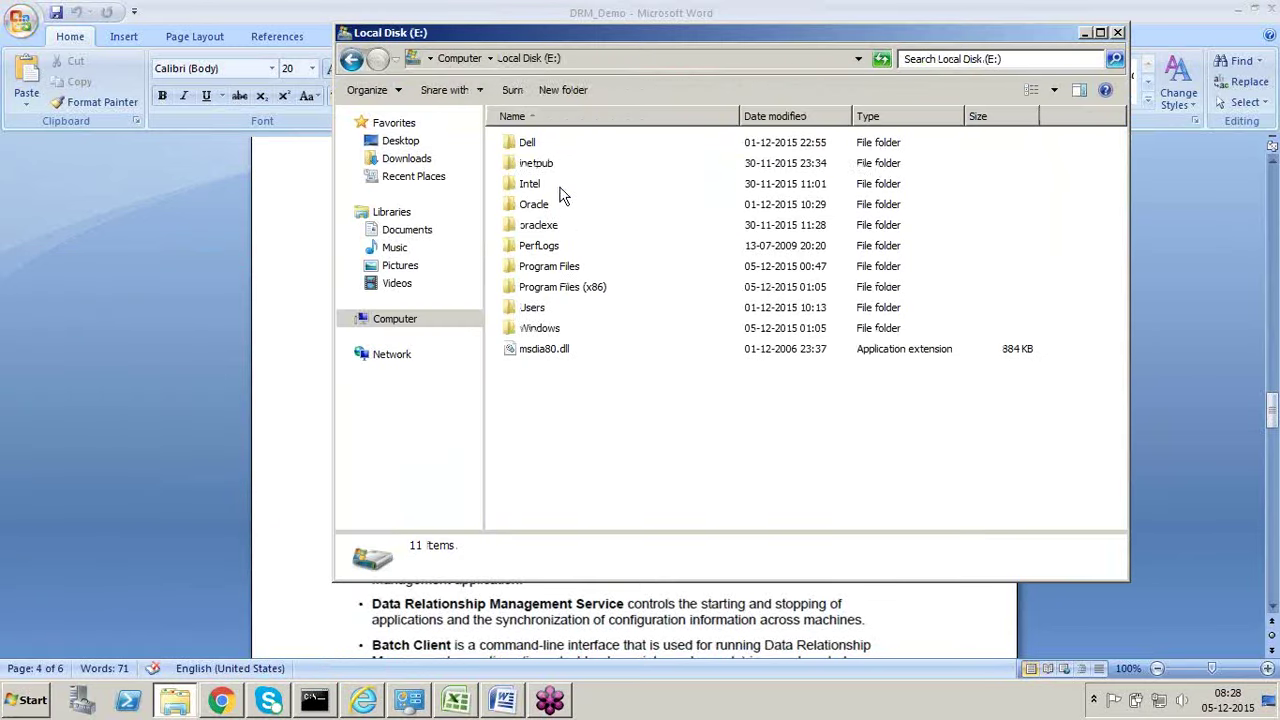
double_click(615, 40)
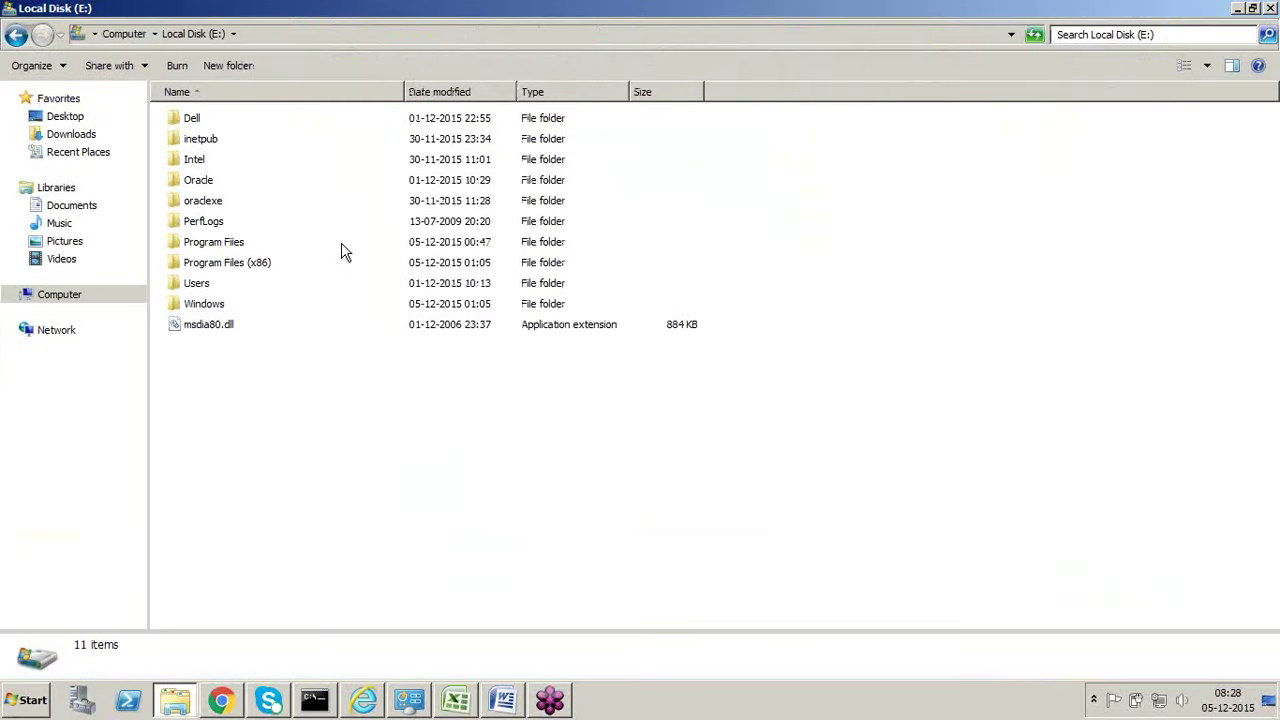
click(212, 184)
double_click(212, 184)
double_click(223, 118)
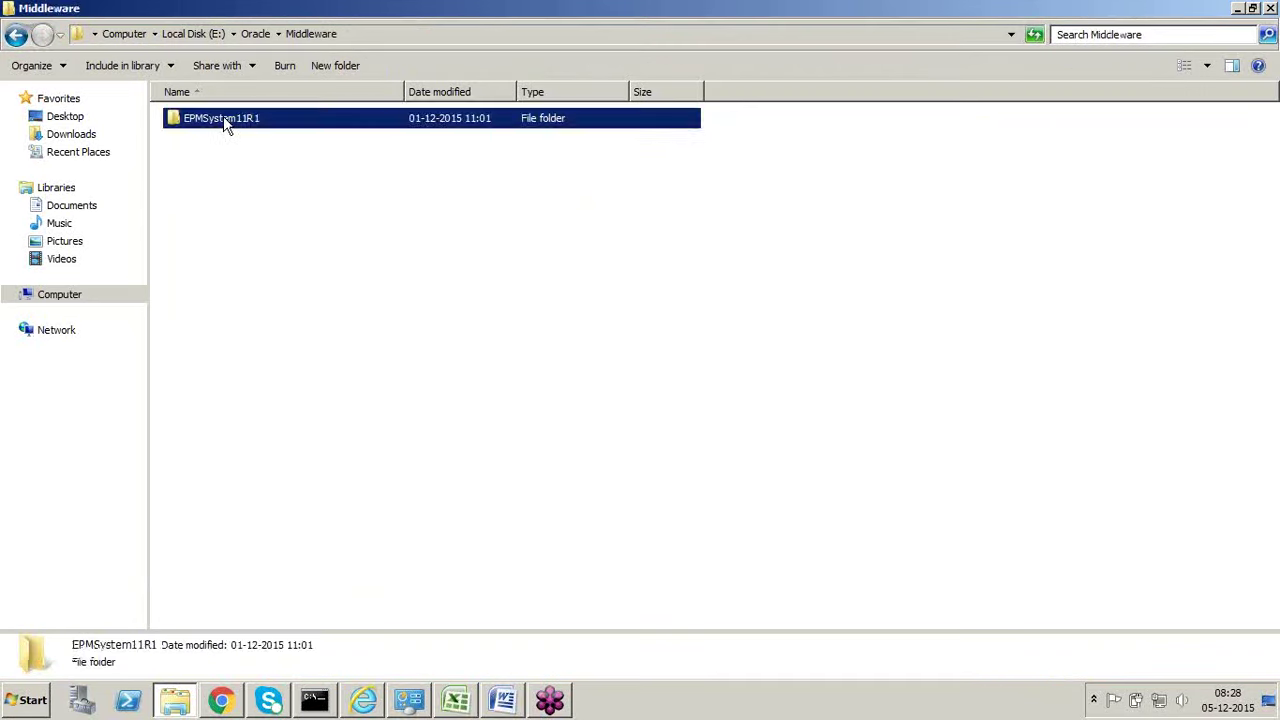
double_click(223, 118)
double_click(208, 139)
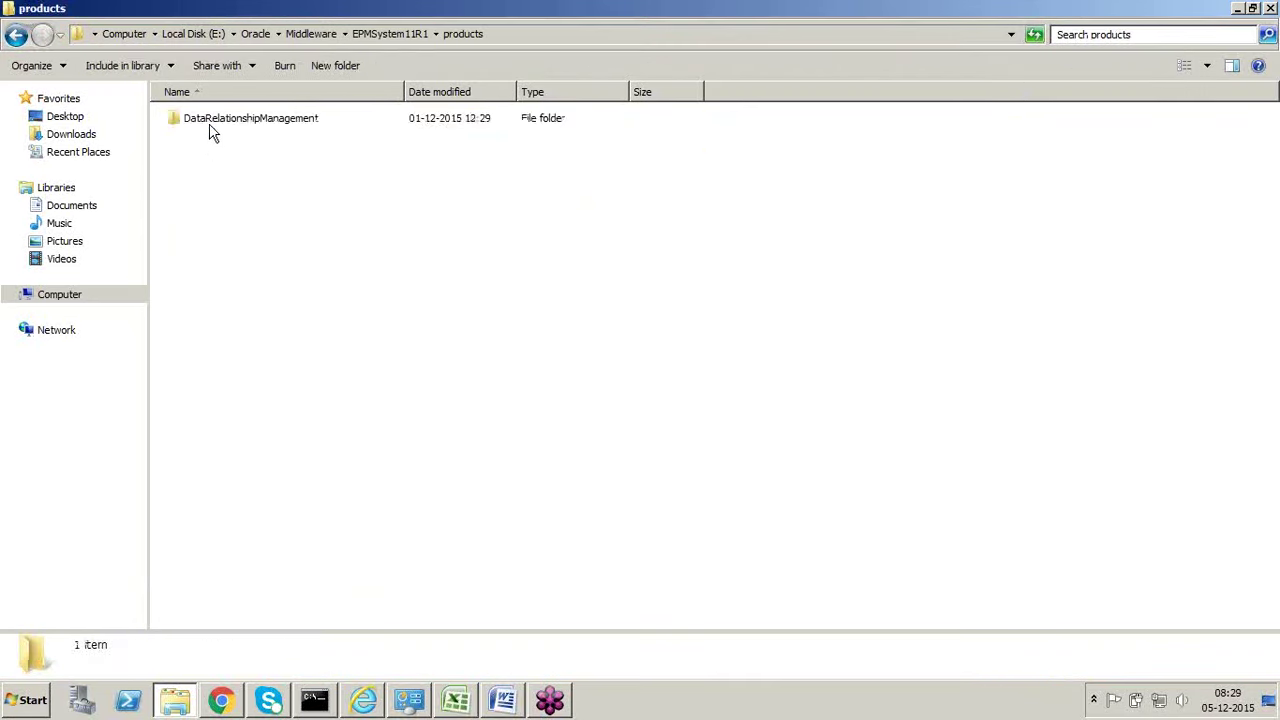
click(210, 126)
double_click(212, 130)
click(213, 182)
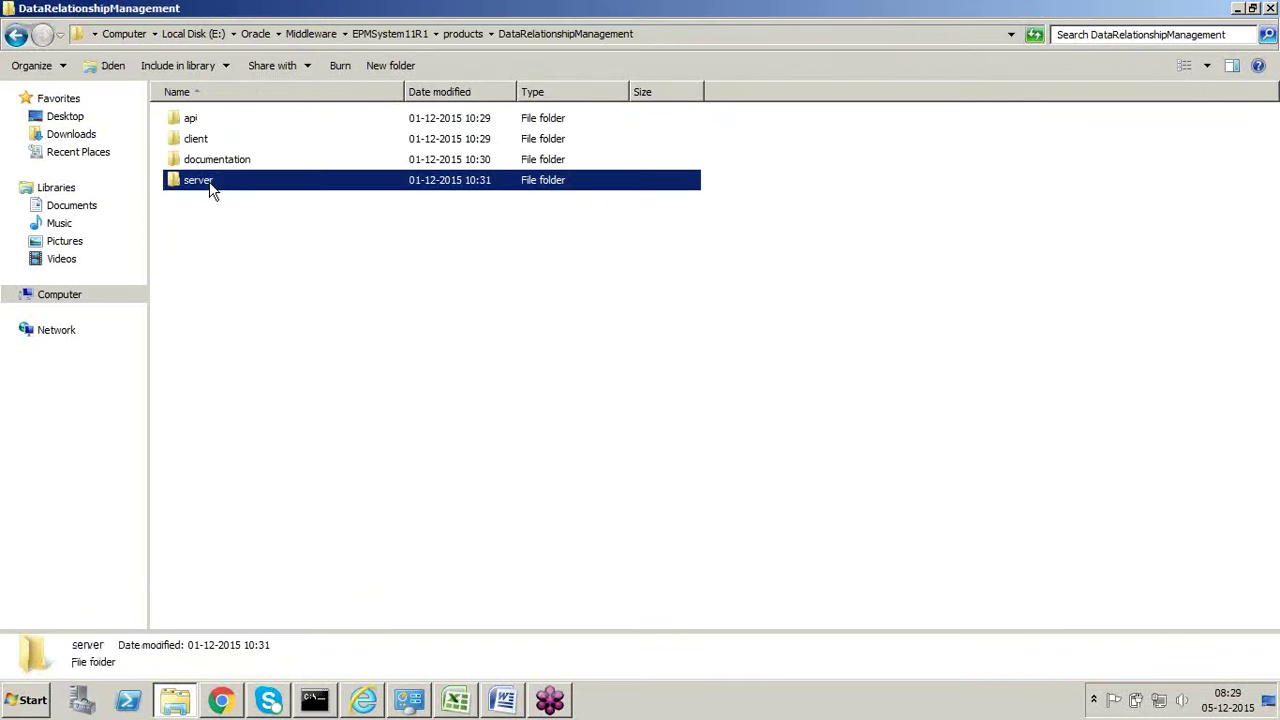
double_click(213, 182)
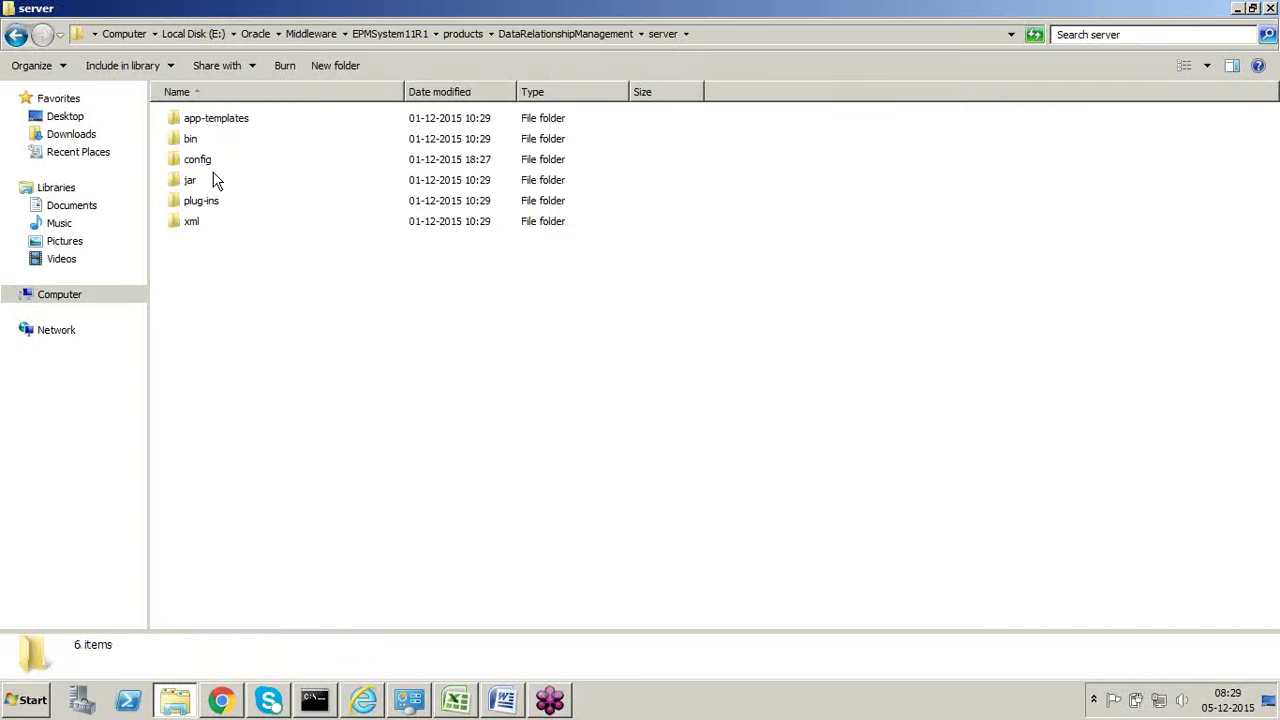
Step: Check the client folder's web-client, return to the server folder, and briefly show the DRM console
click(570, 34)
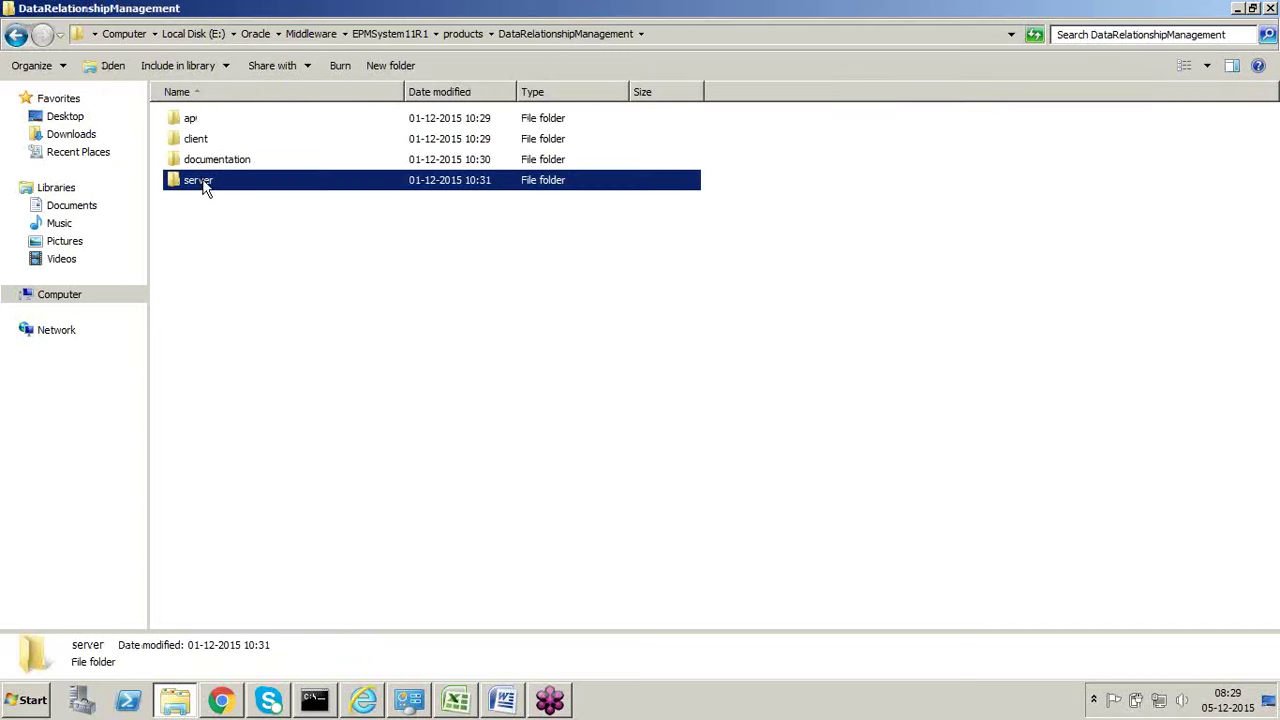
double_click(204, 137)
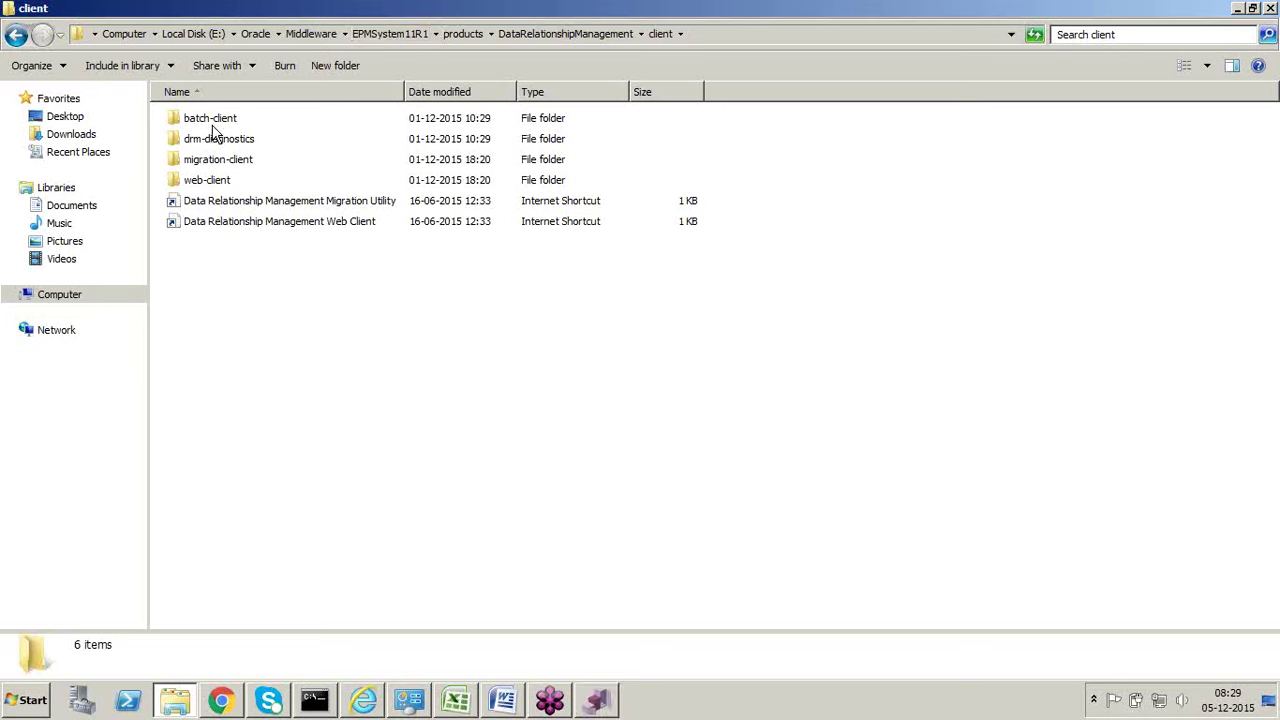
click(214, 185)
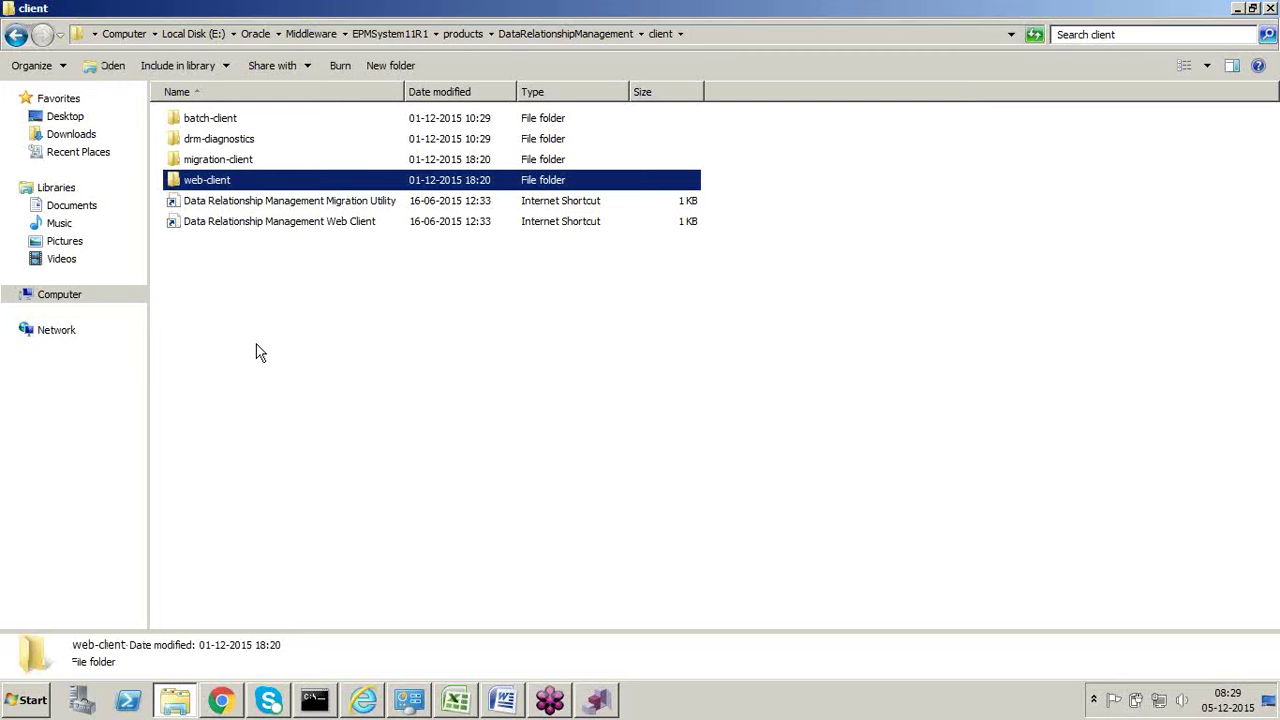
click(565, 34)
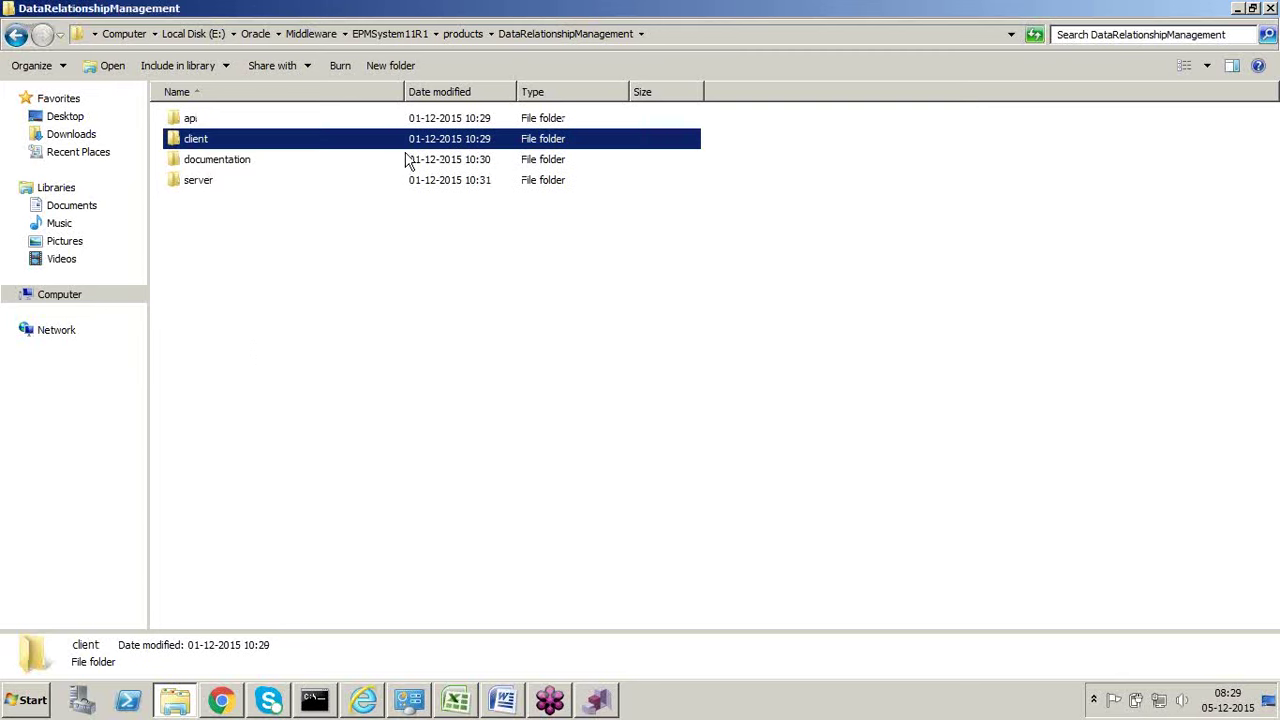
double_click(198, 184)
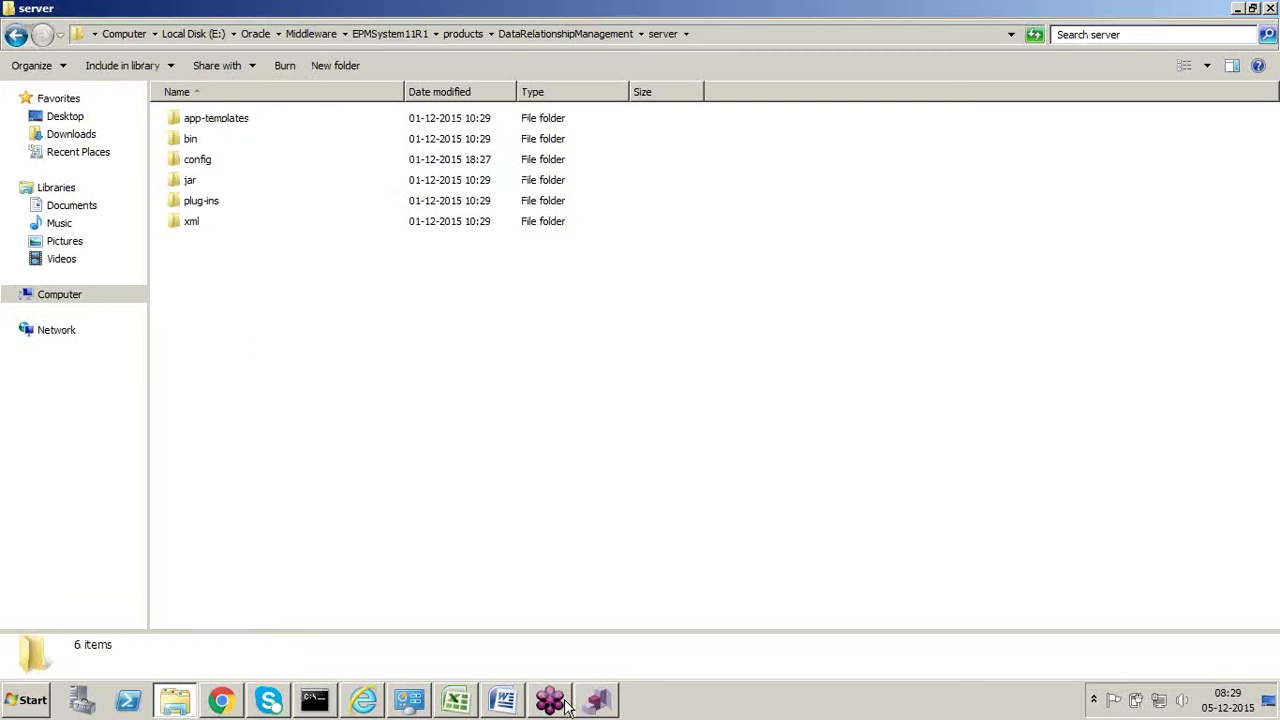
click(596, 706)
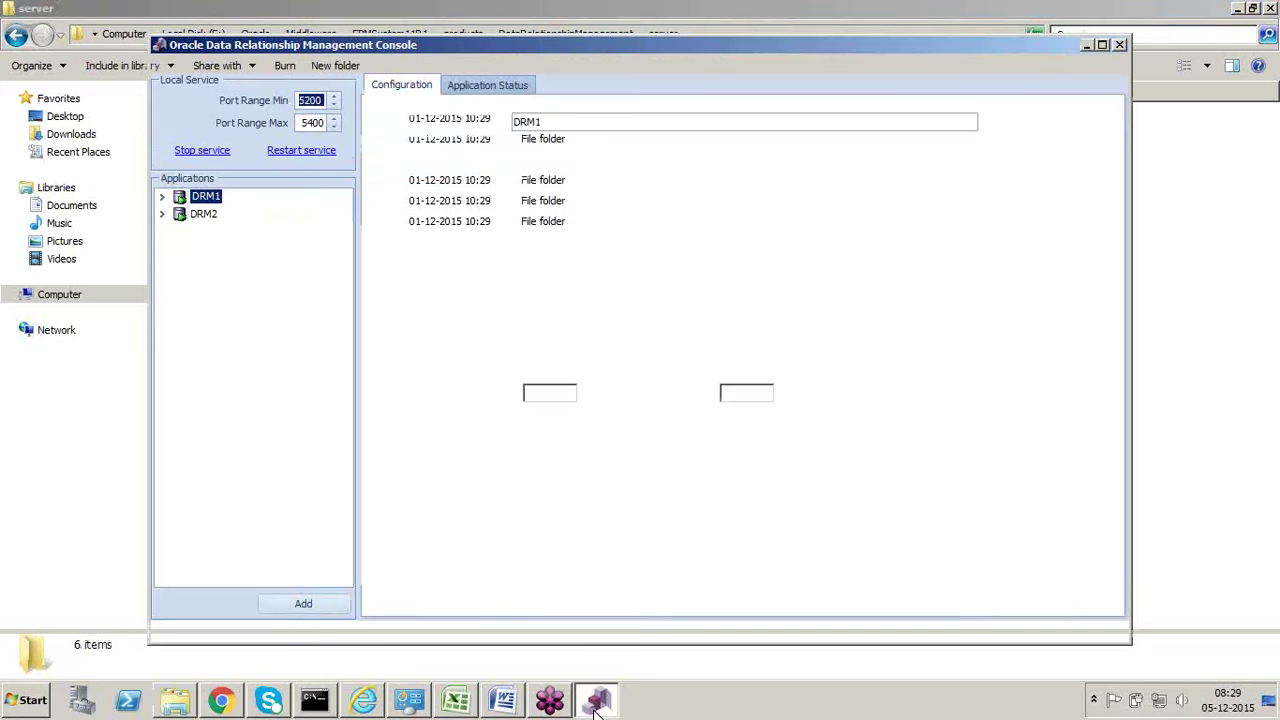
click(596, 706)
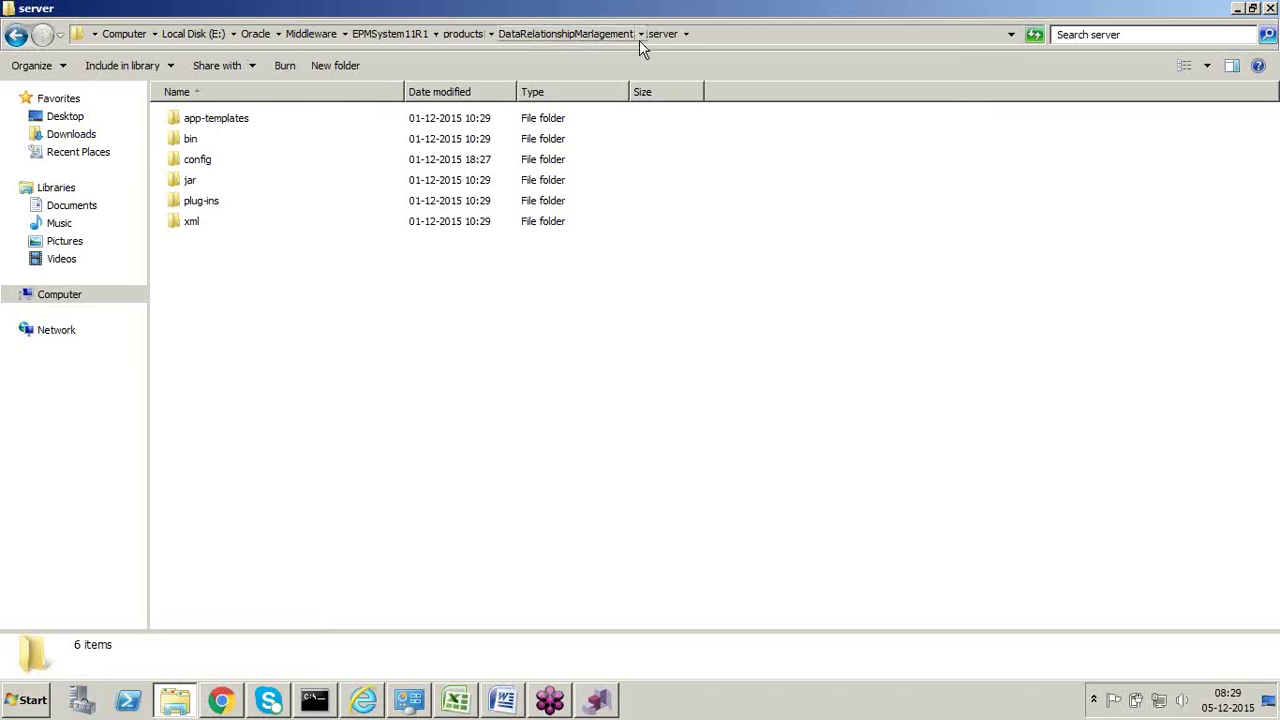
Step: In the bin folder, select drm-server-console and bring the DRM Management Console forward
double_click(186, 146)
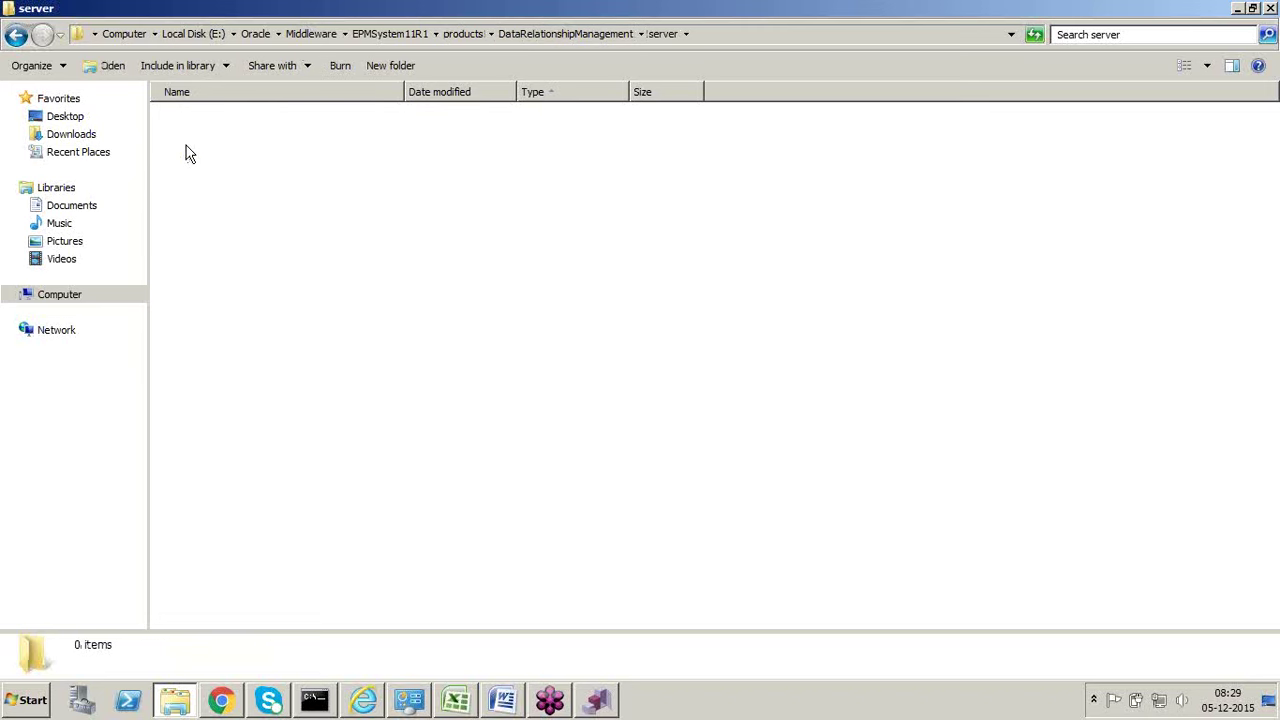
scroll(292, 301, down, 7)
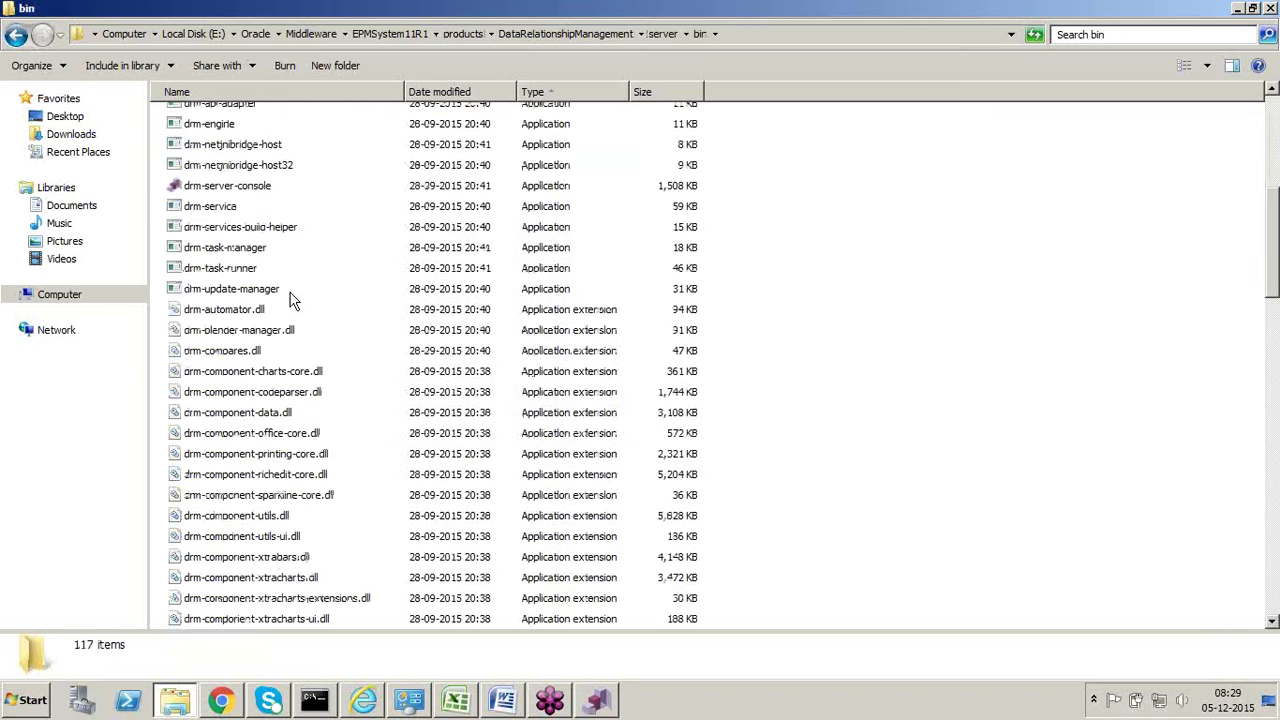
scroll(292, 301, up, 3)
click(257, 364)
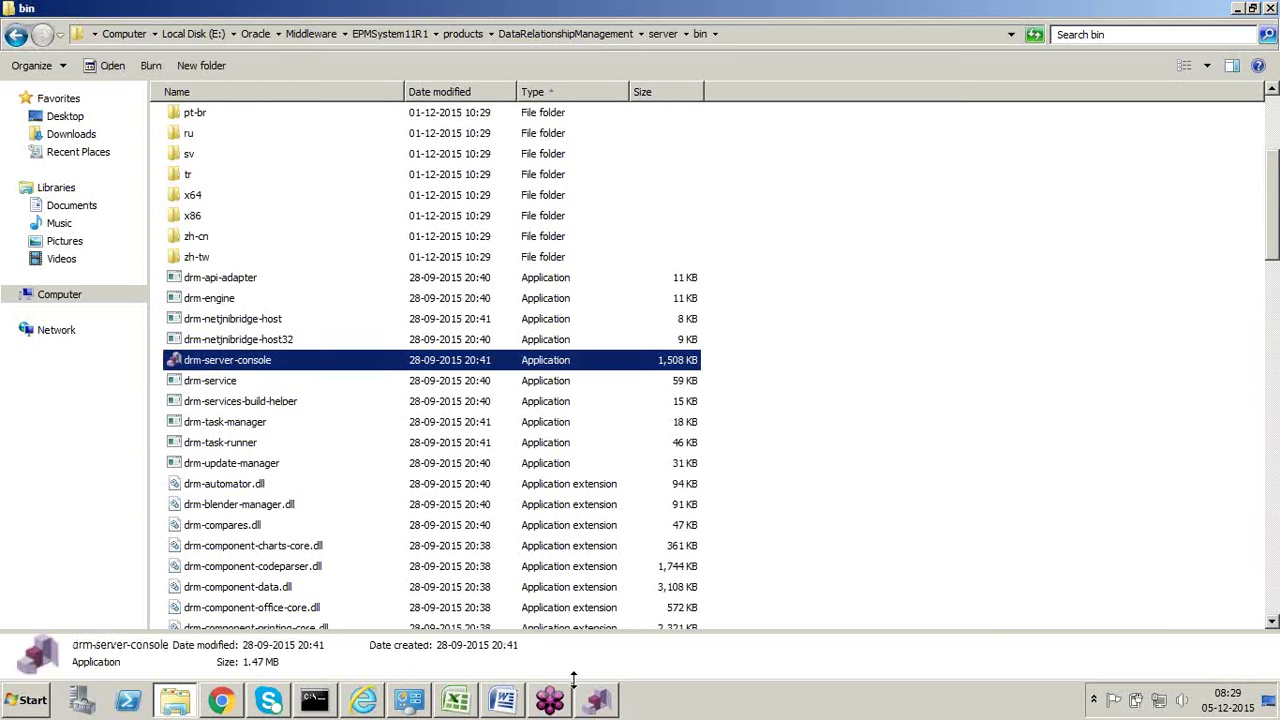
click(598, 704)
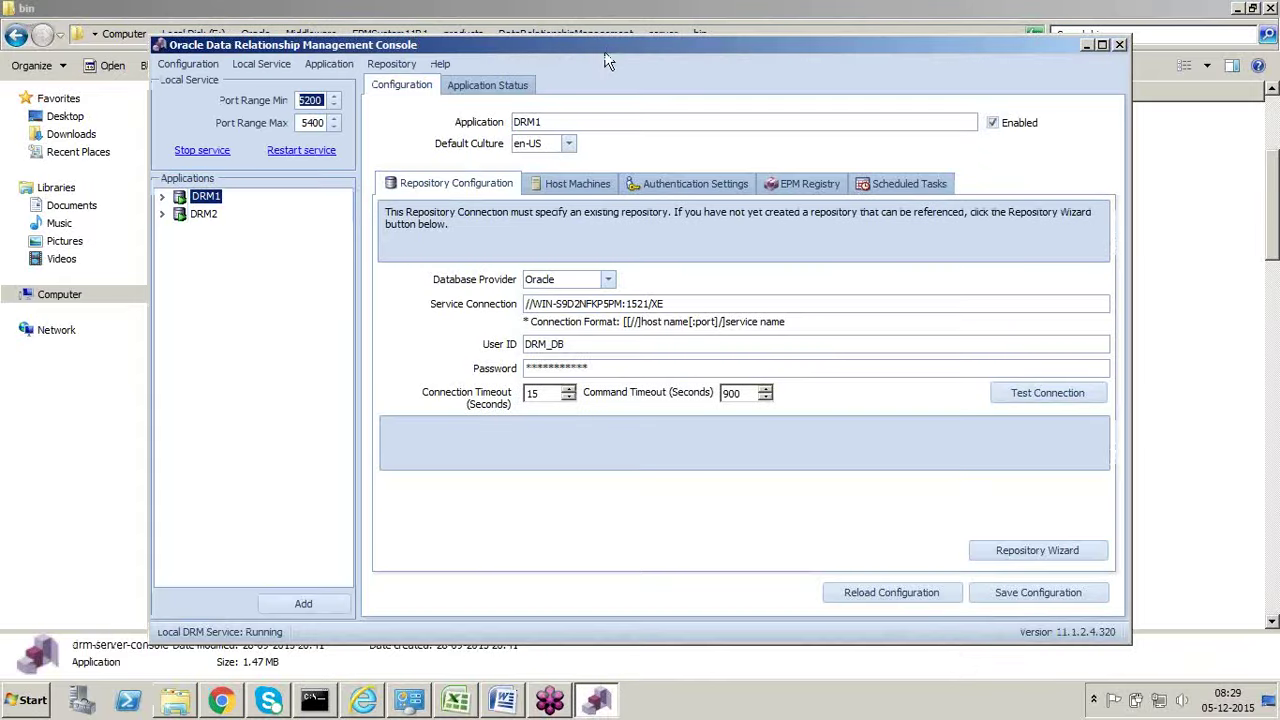
Step: Maximize the console and select DRM1's service connection string and repository user ID
double_click(606, 48)
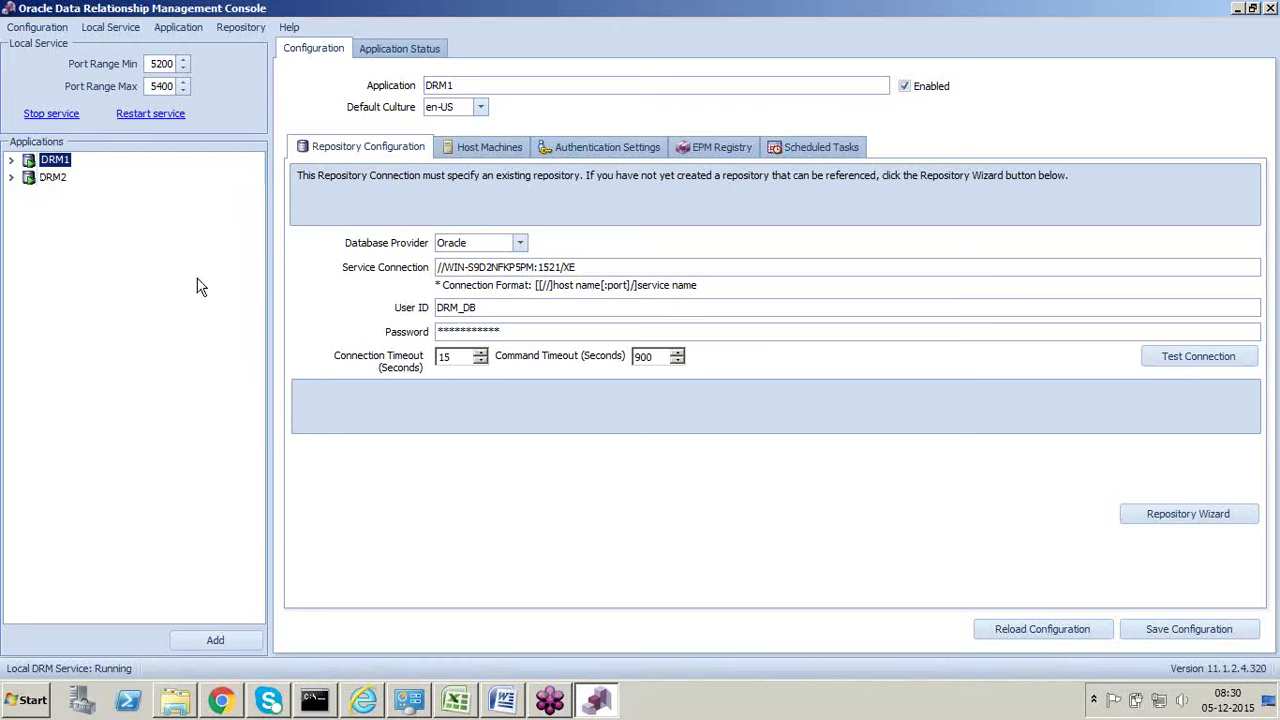
drag(584, 267, 440, 270)
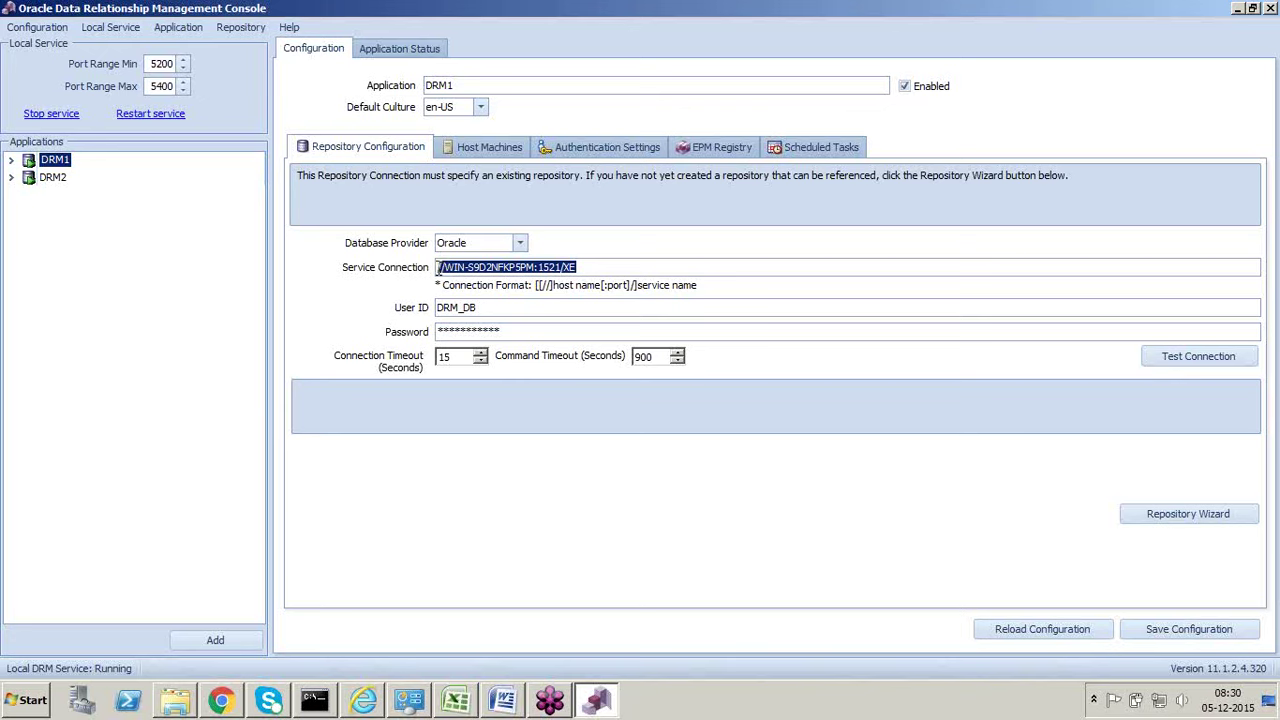
click(490, 307)
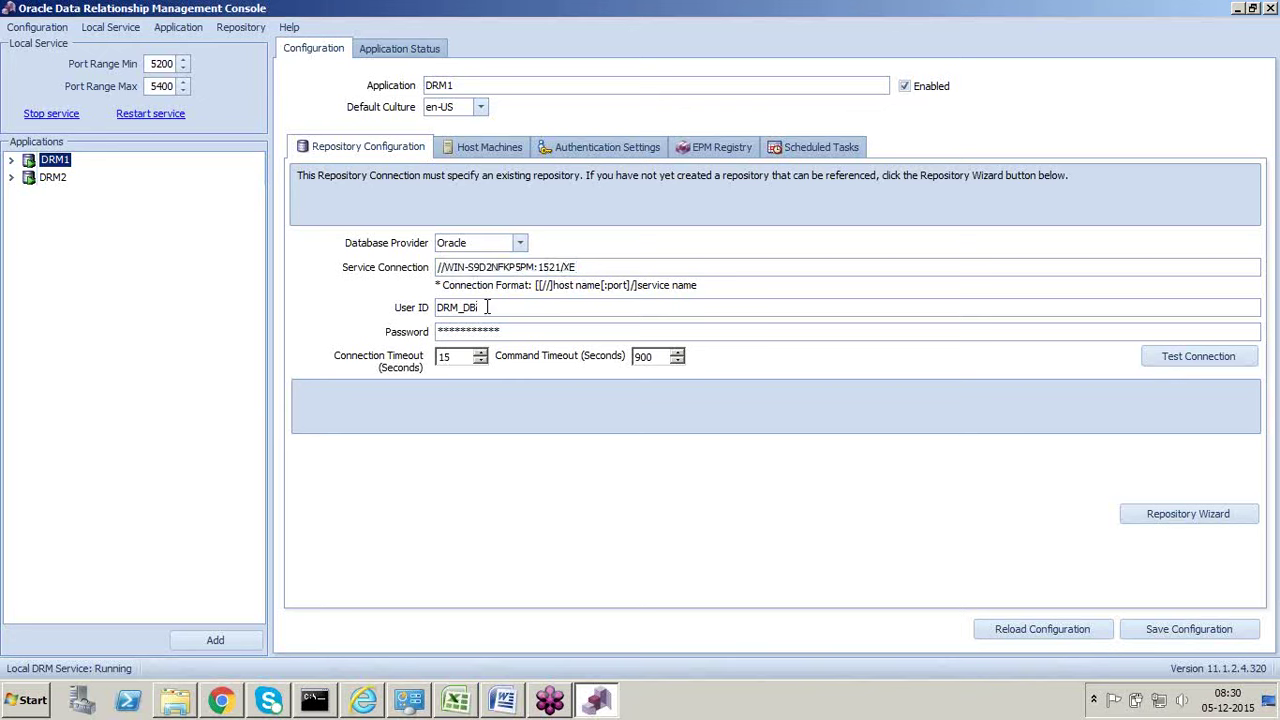
drag(487, 307, 438, 307)
Step: Switch to the DRM2 application and select its repository user ID
click(52, 177)
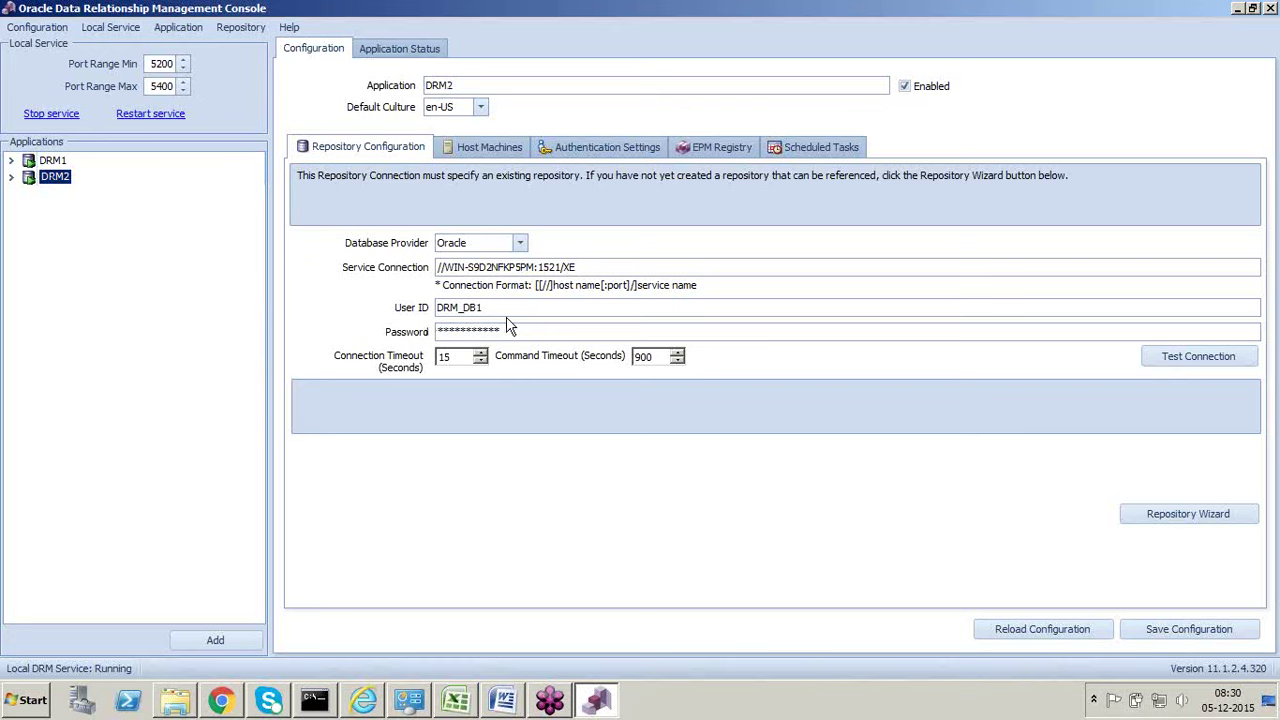
drag(484, 307, 436, 308)
click(485, 309)
double_click(486, 309)
click(487, 309)
double_click(488, 309)
drag(488, 309, 413, 318)
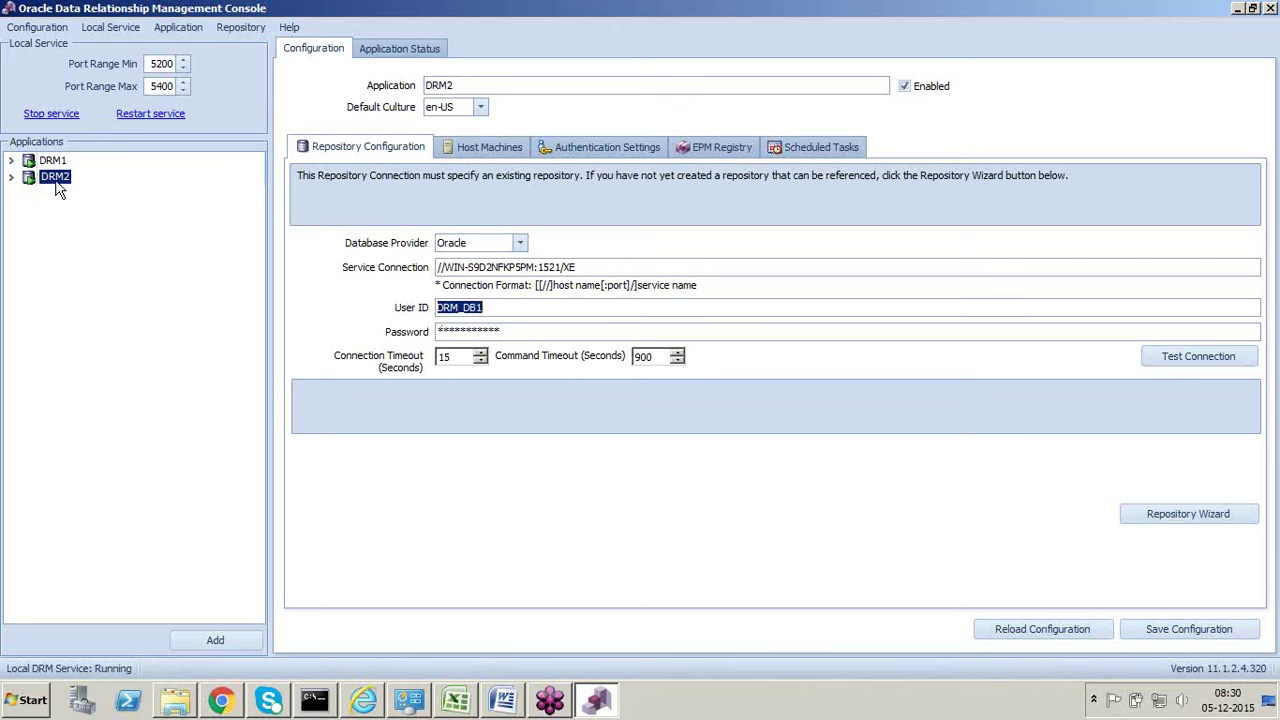
double_click(464, 312)
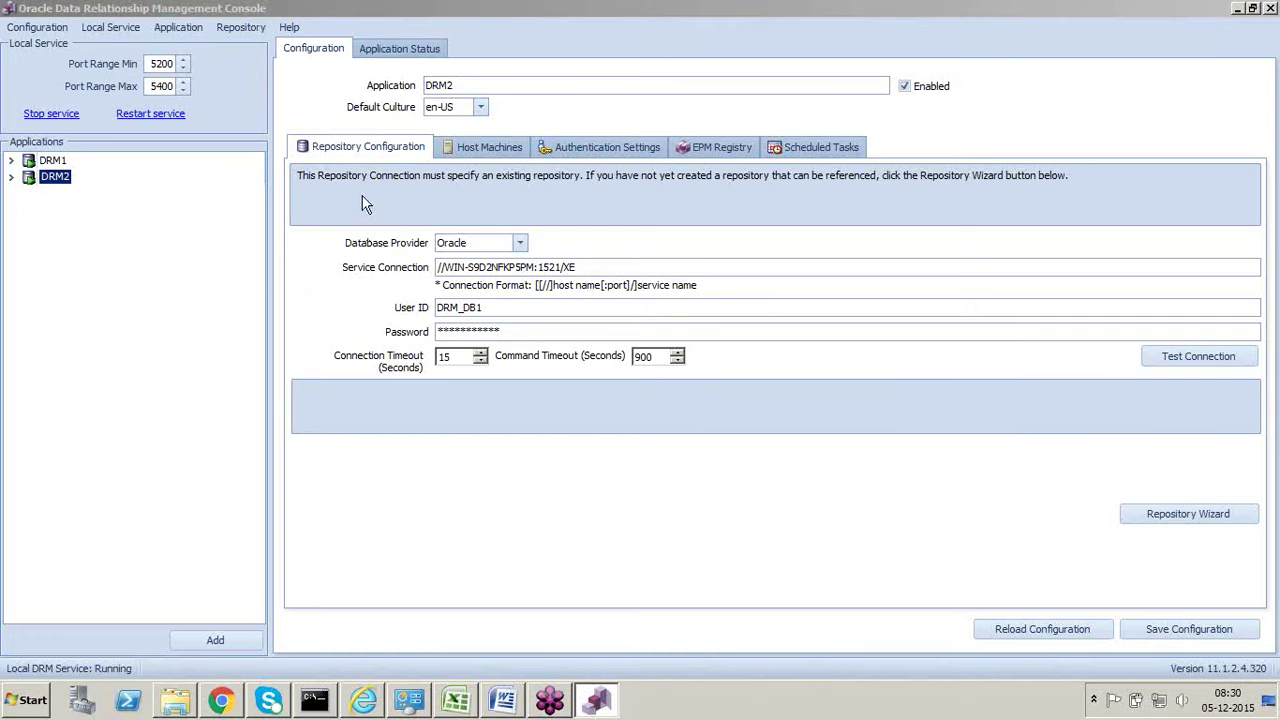
click(479, 146)
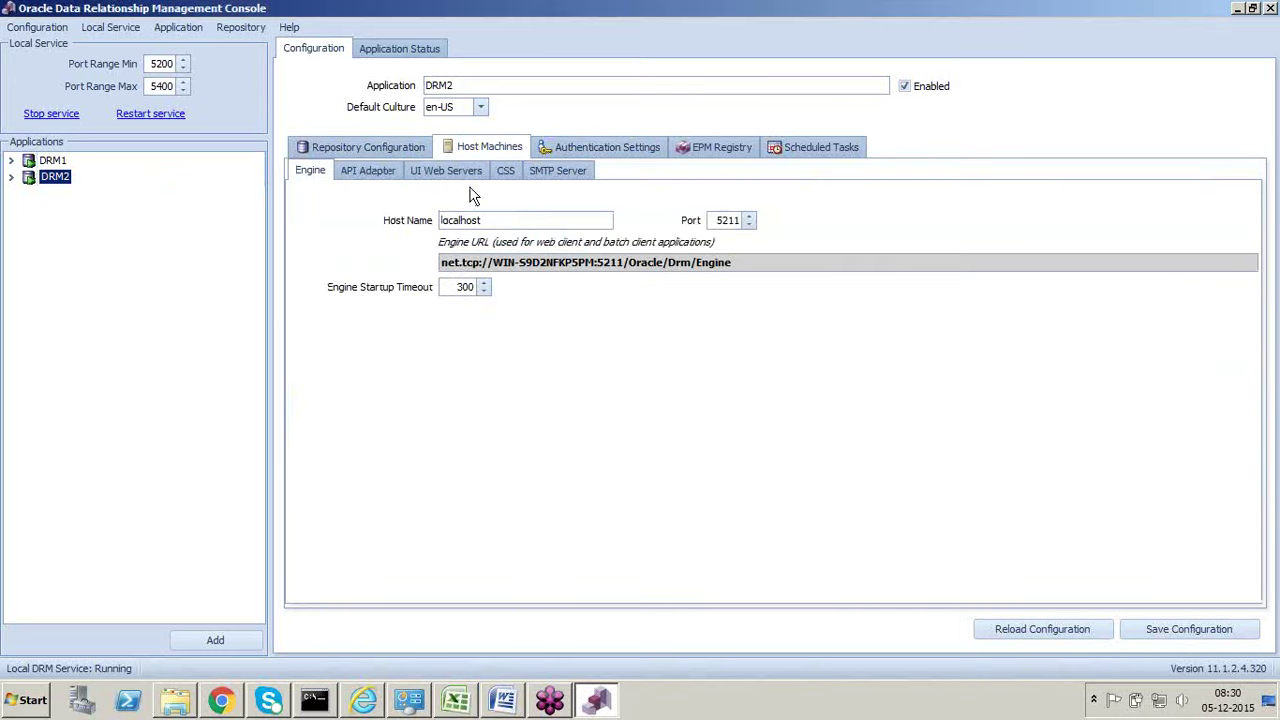
click(556, 174)
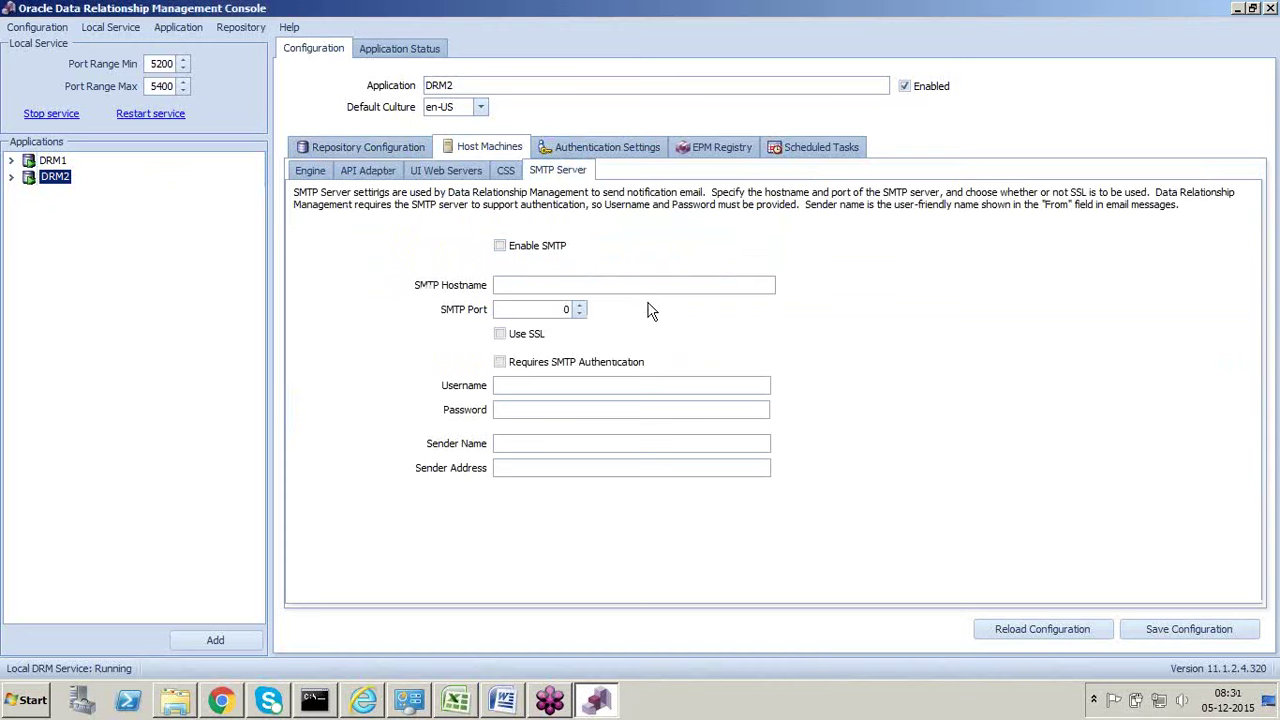
click(709, 156)
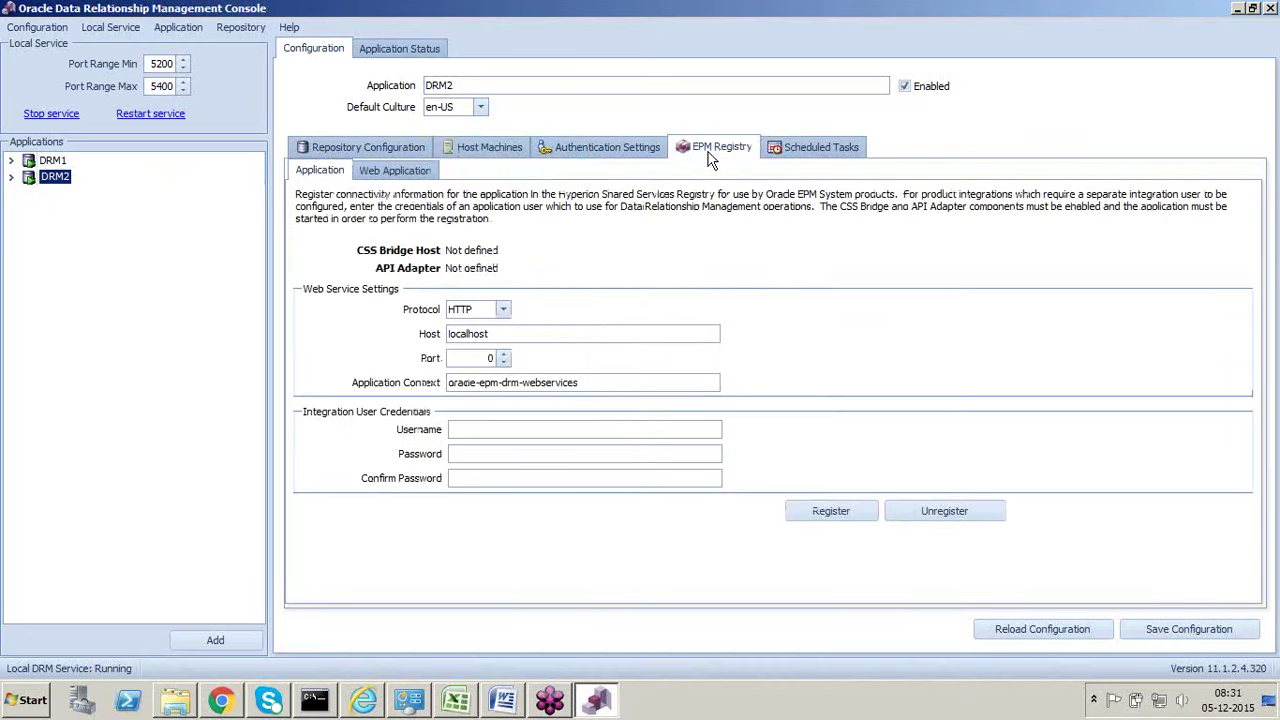
click(367, 152)
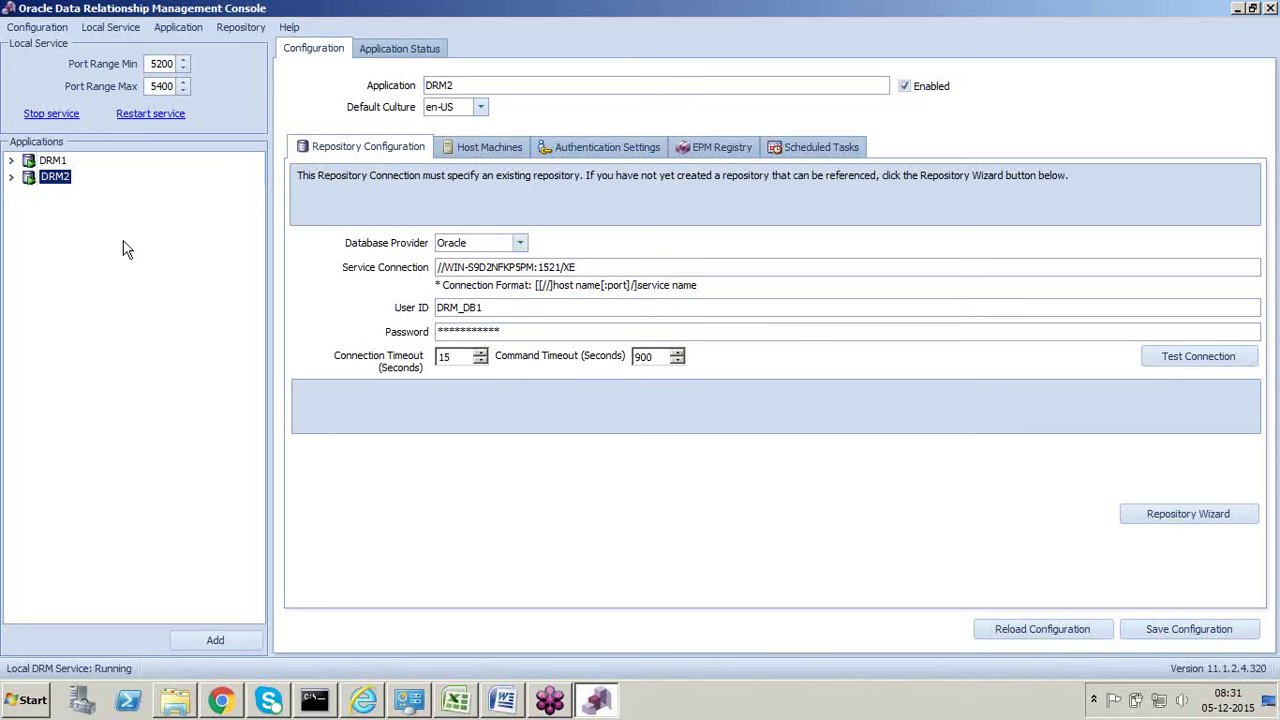
double_click(468, 312)
Step: In SQL*Plus, run select count(*) from USER_TABLES; returning 122 tables
click(316, 702)
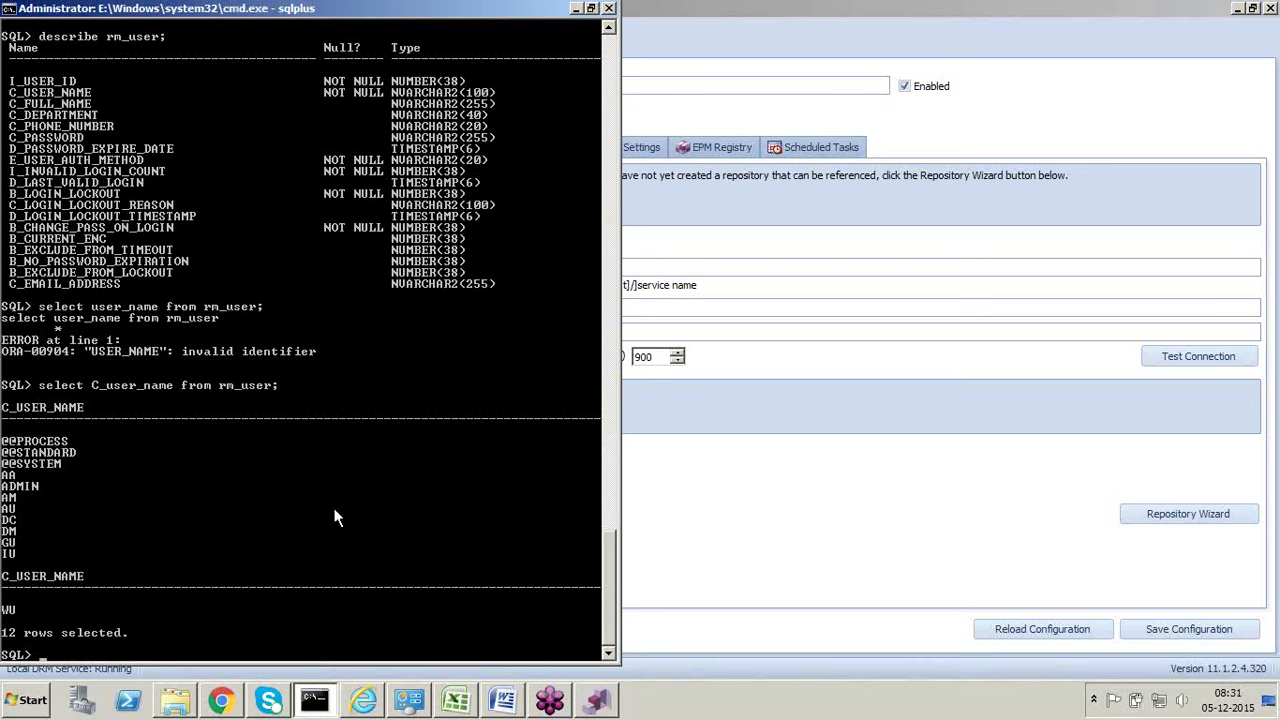
key(Up)
key(Up)
key(Up)
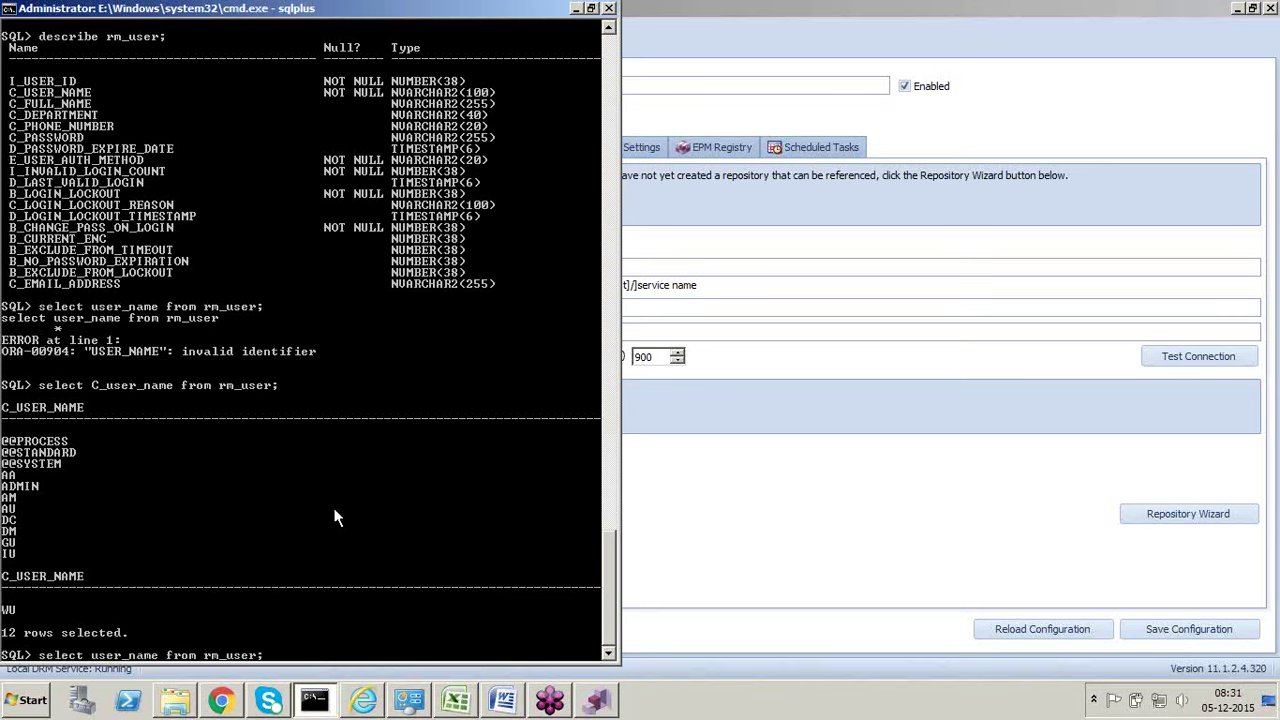
key(Up)
key(Up)
key(Up)
key(Up)
key(Up)
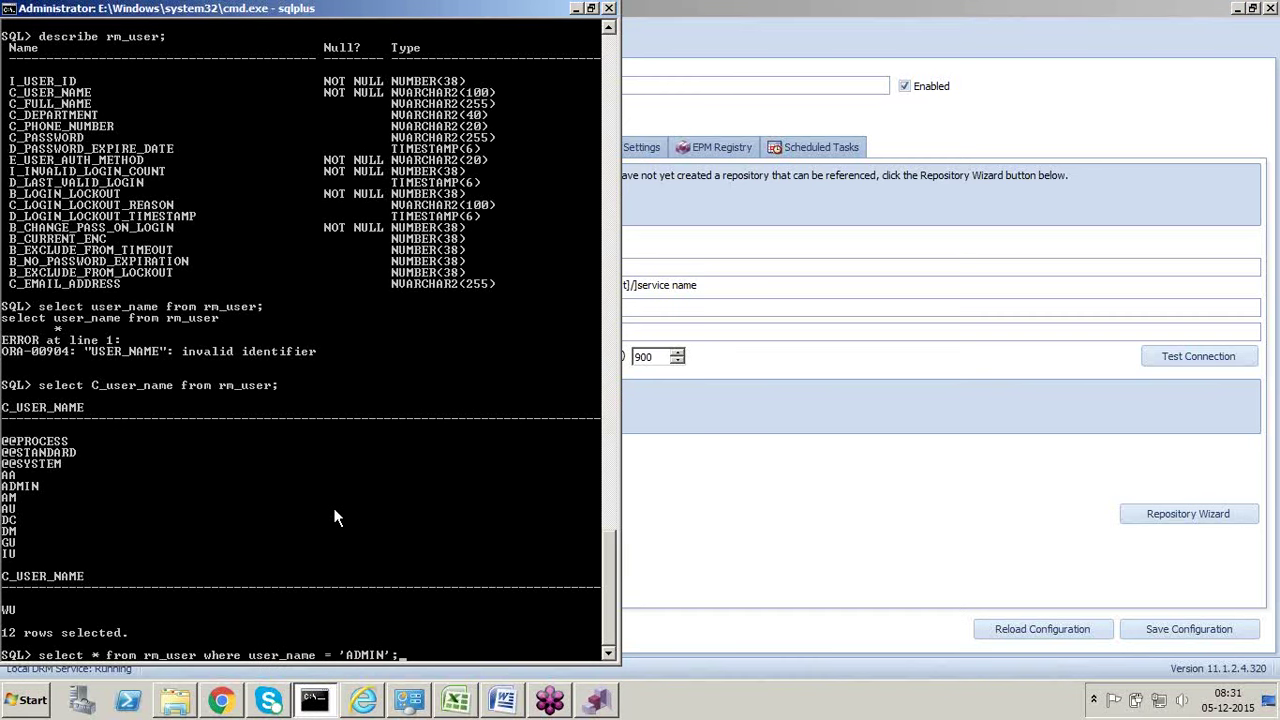
key(Up)
key(Up)
key(Up)
key(Up)
key(Up)
key(Up)
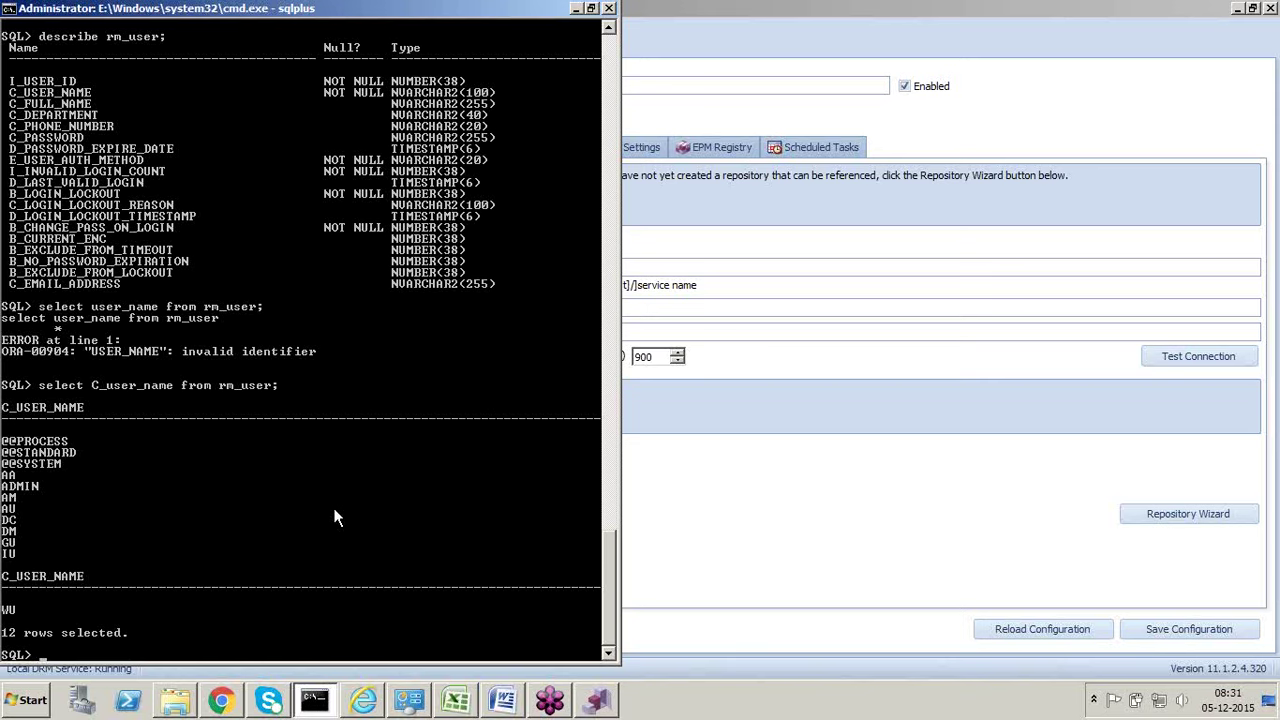
text(select count(*) from USER_TA)
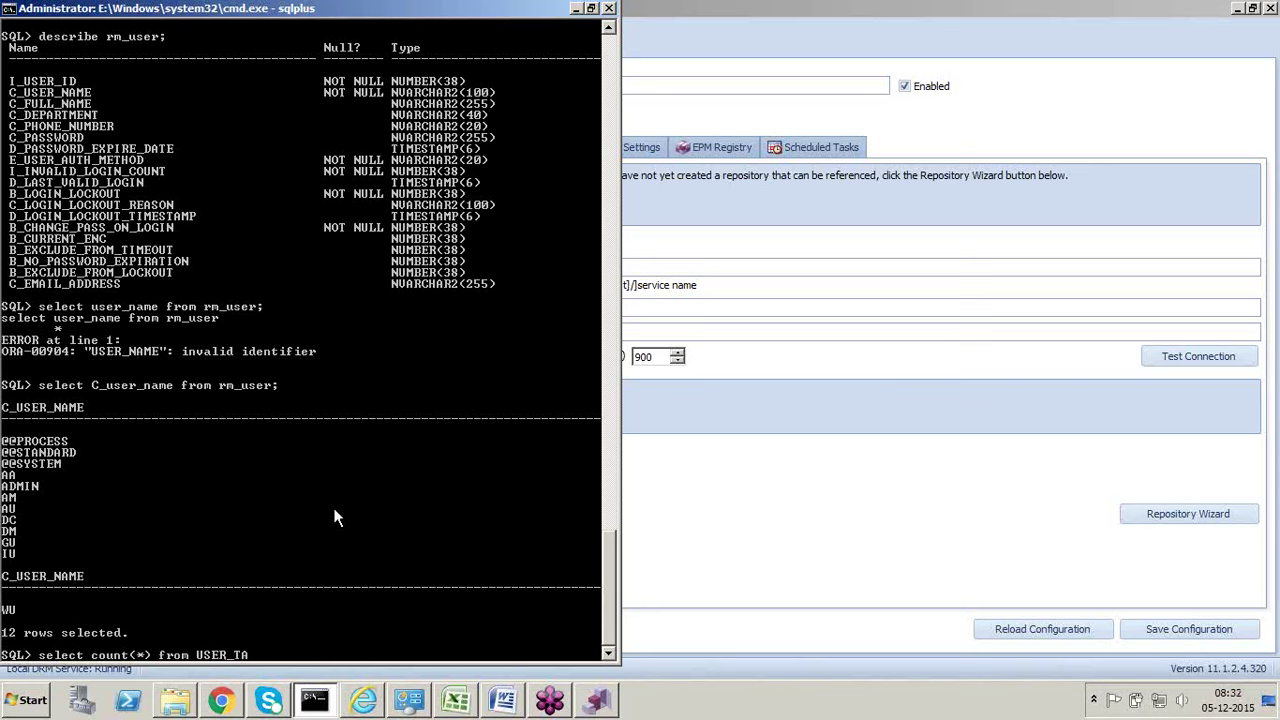
text(BLES;)
key(Return)
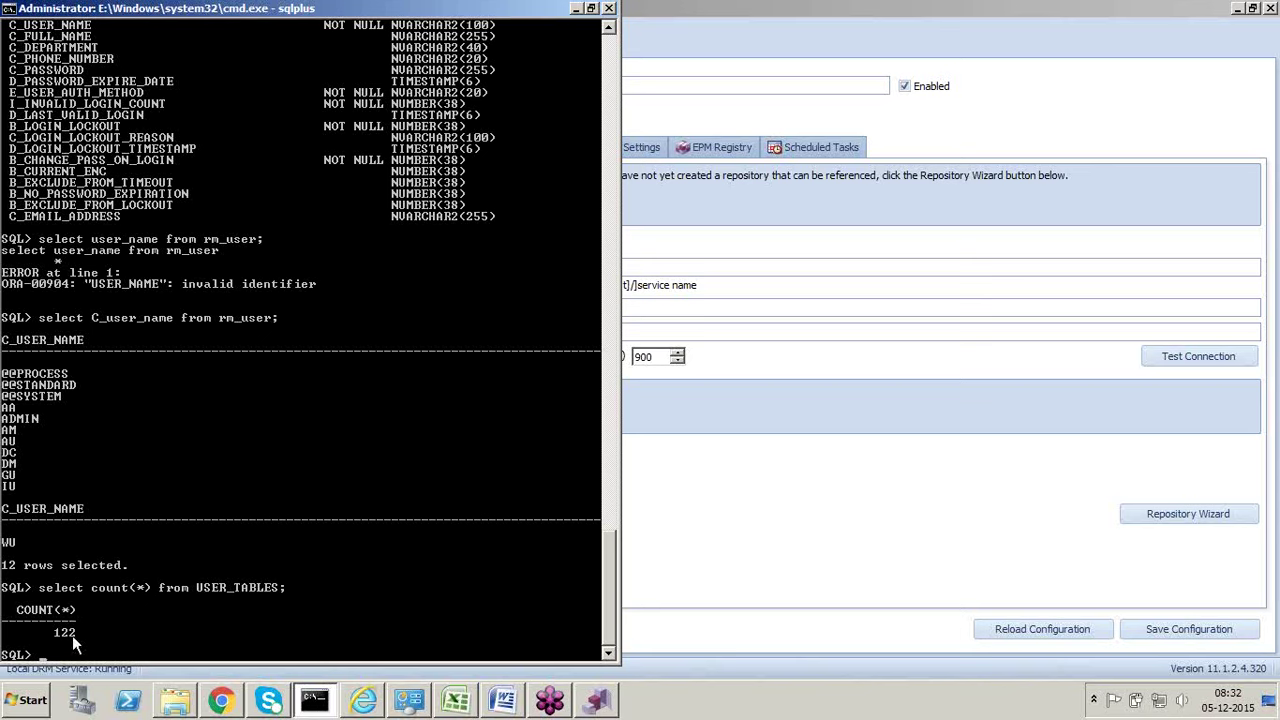
Step: Query c_user_name from rm_table, then correct it to rm_user to list 12 users
key(Up)
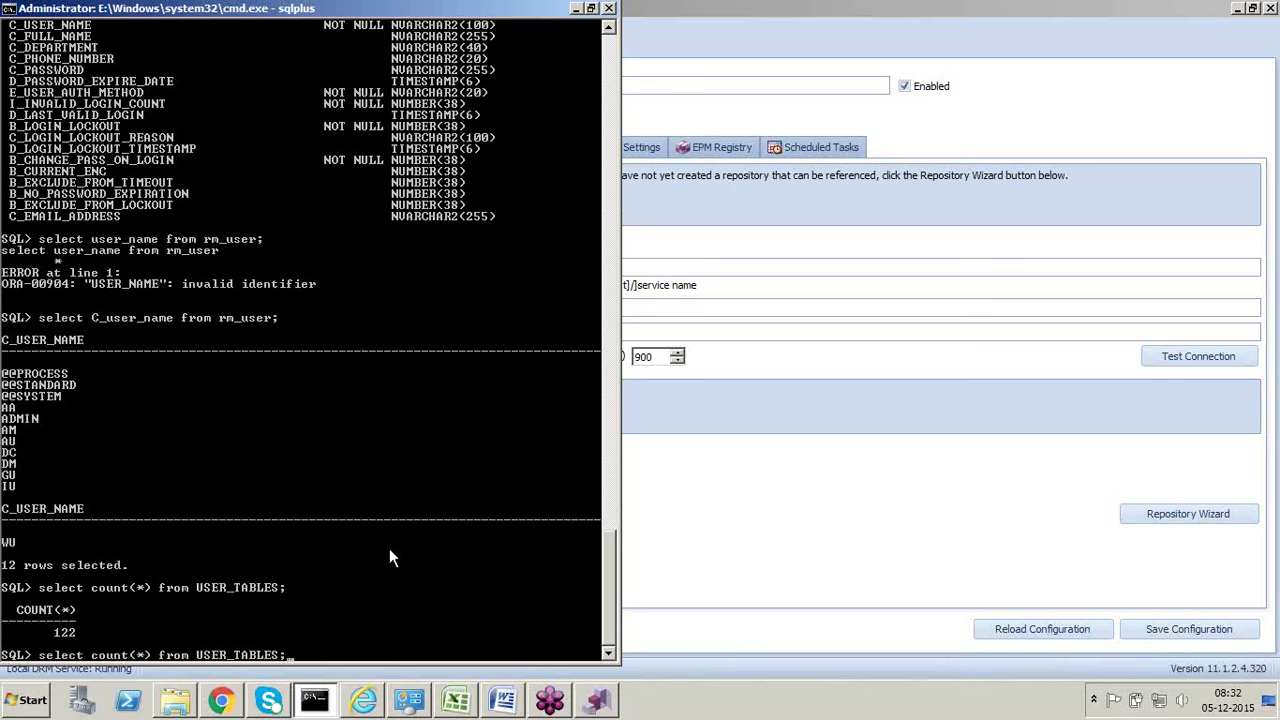
key(BackSpace)
key(BackSpace)
key(BackSpace)
key(BackSpace)
key(BackSpace)
key(BackSpace)
key(BackSpace)
key(BackSpace)
key(BackSpace)
key(BackSpace)
key(BackSpace)
key(BackSpace)
key(BackSpace)
key(BackSpace)
key(BackSpace)
key(BackSpace)
key(BackSpace)
key(BackSpace)
key(BackSpace)
key(BackSpace)
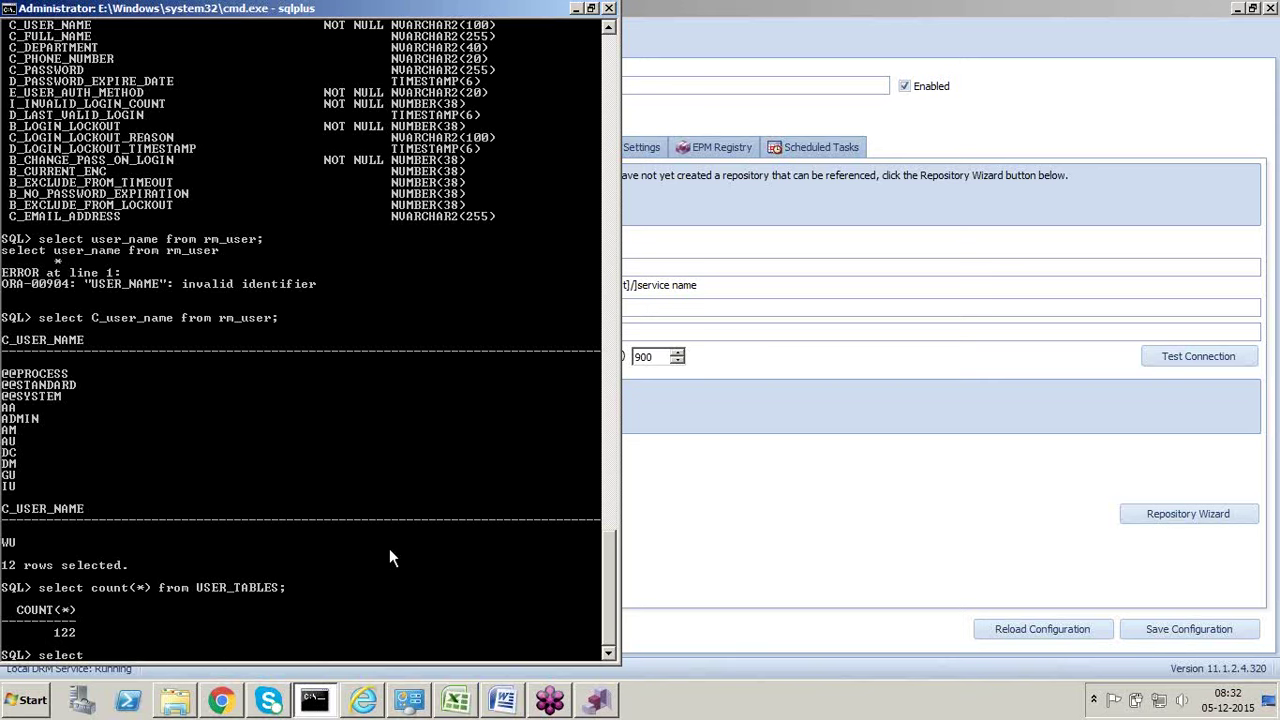
text(select c_user_name from rm_table;)
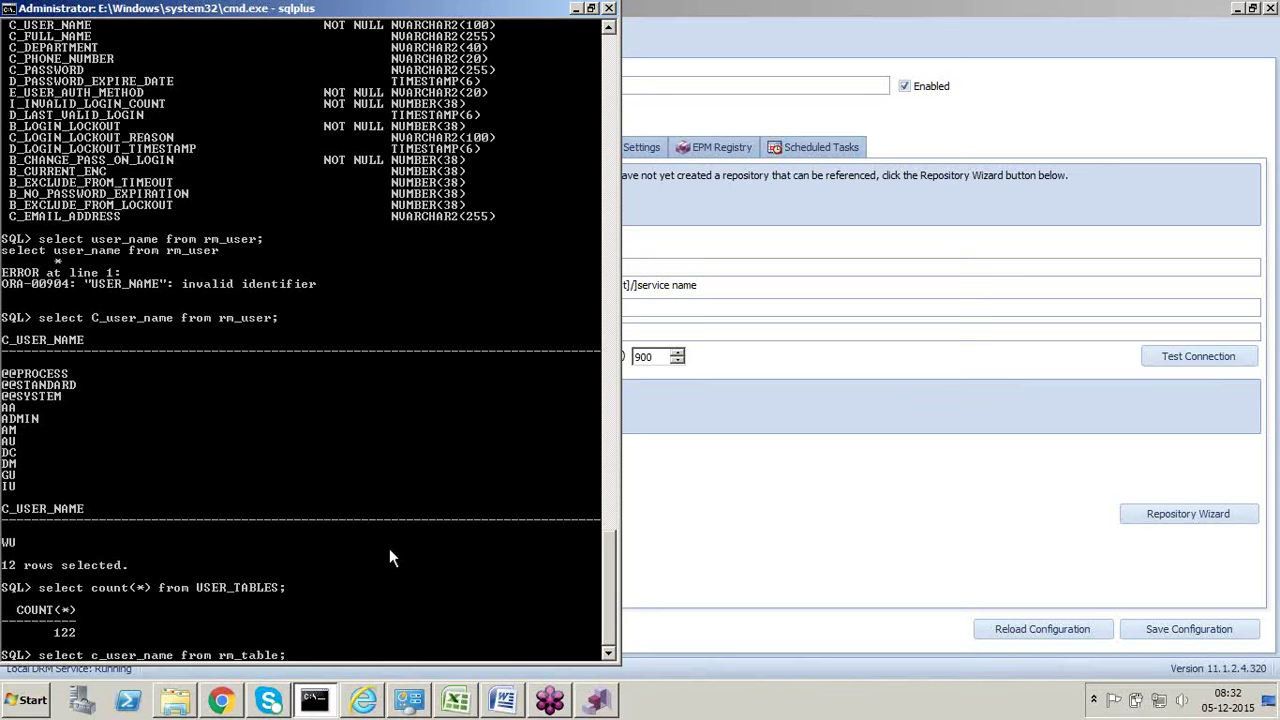
key(Return)
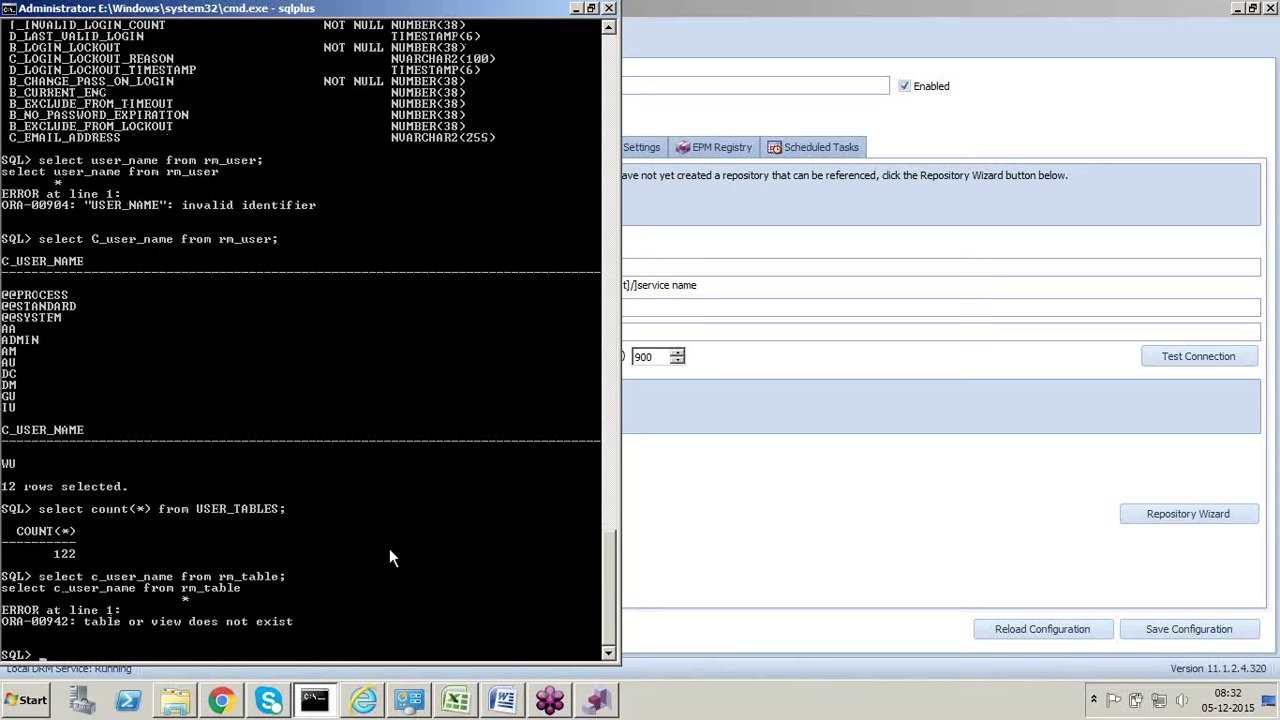
key(Up)
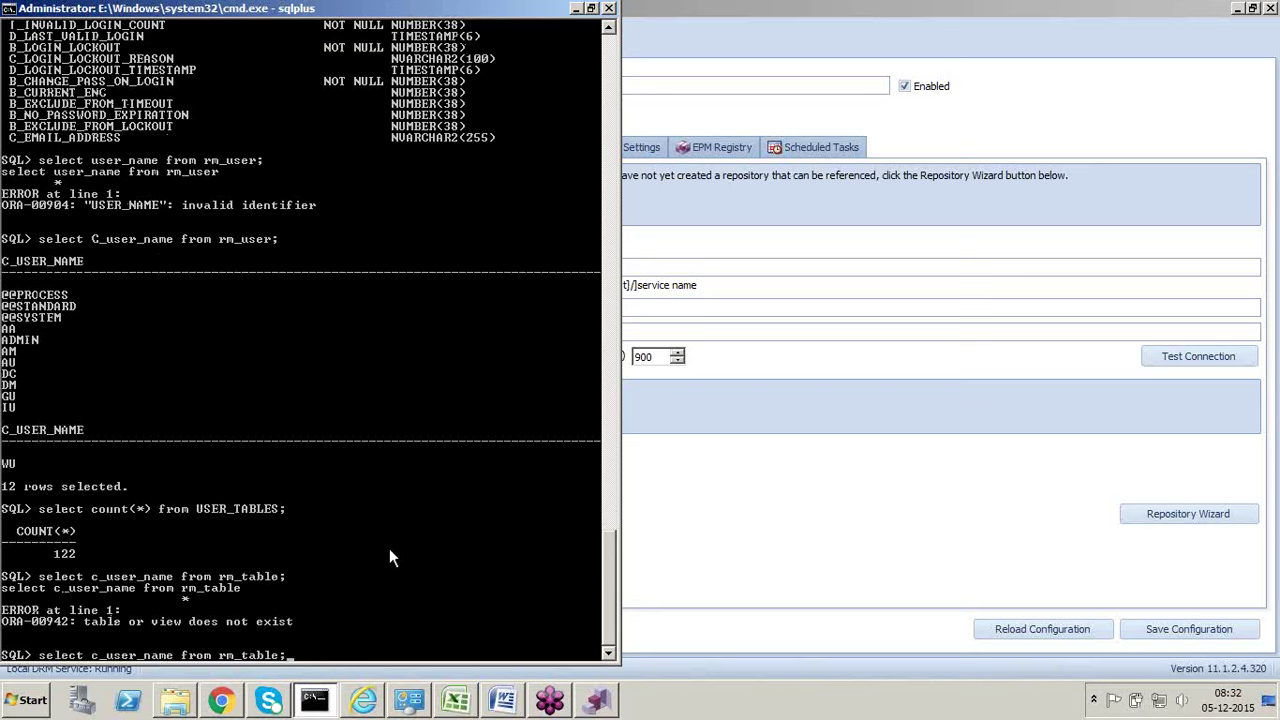
key(BackSpace)
key(BackSpace)
key(BackSpace)
key(BackSpace)
key(BackSpace)
key(BackSpace)
text(user;)
key(Return)
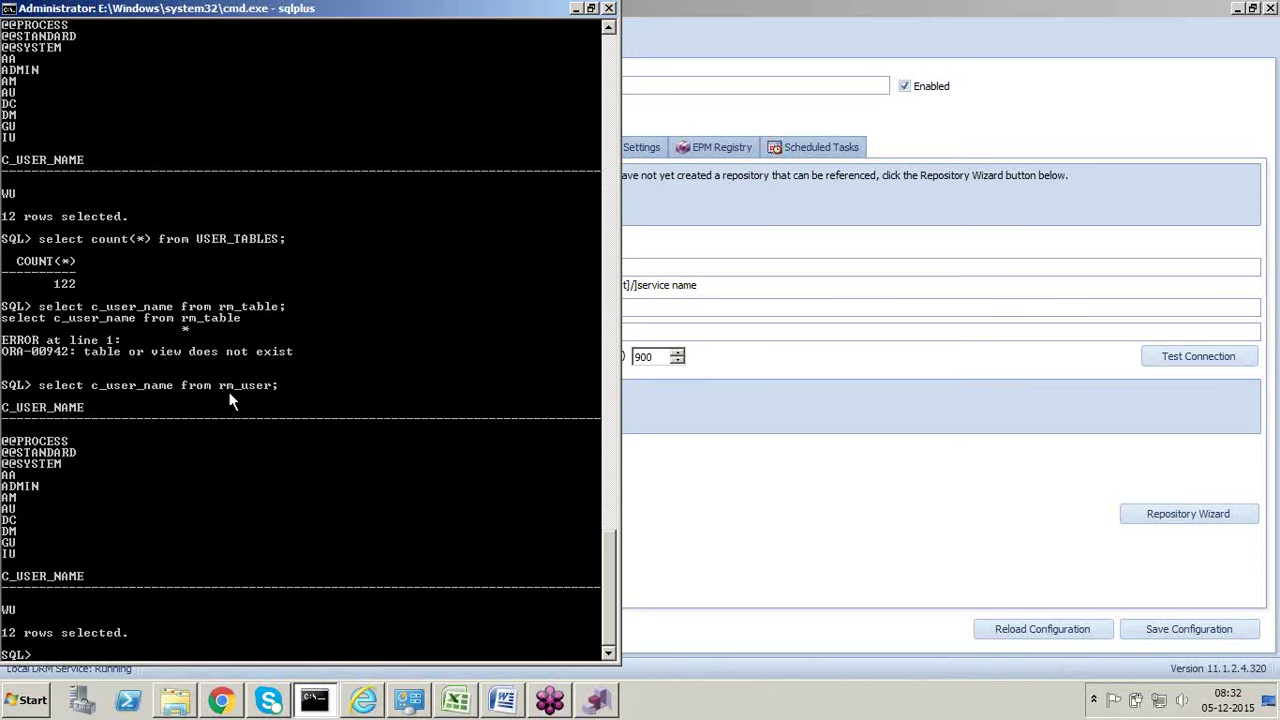
Step: Bring the DRM console forward, then return to SQL*Plus's 12 rm_user results
click(628, 309)
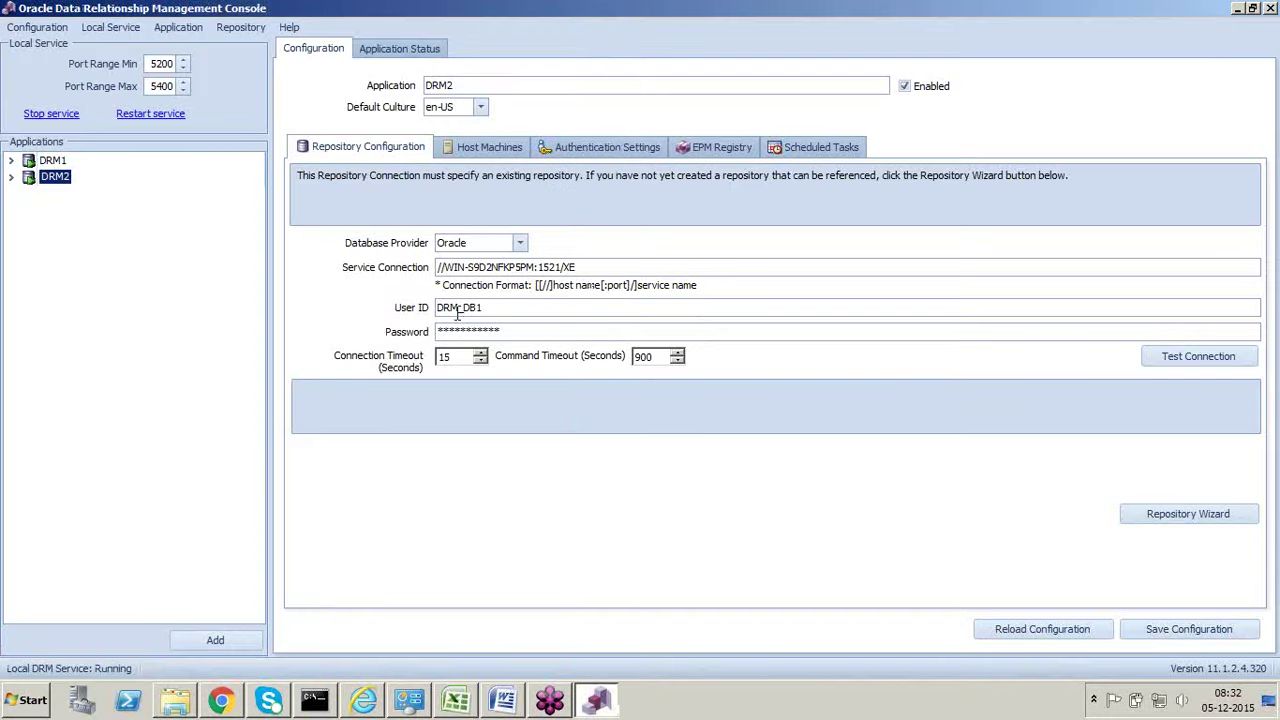
click(314, 700)
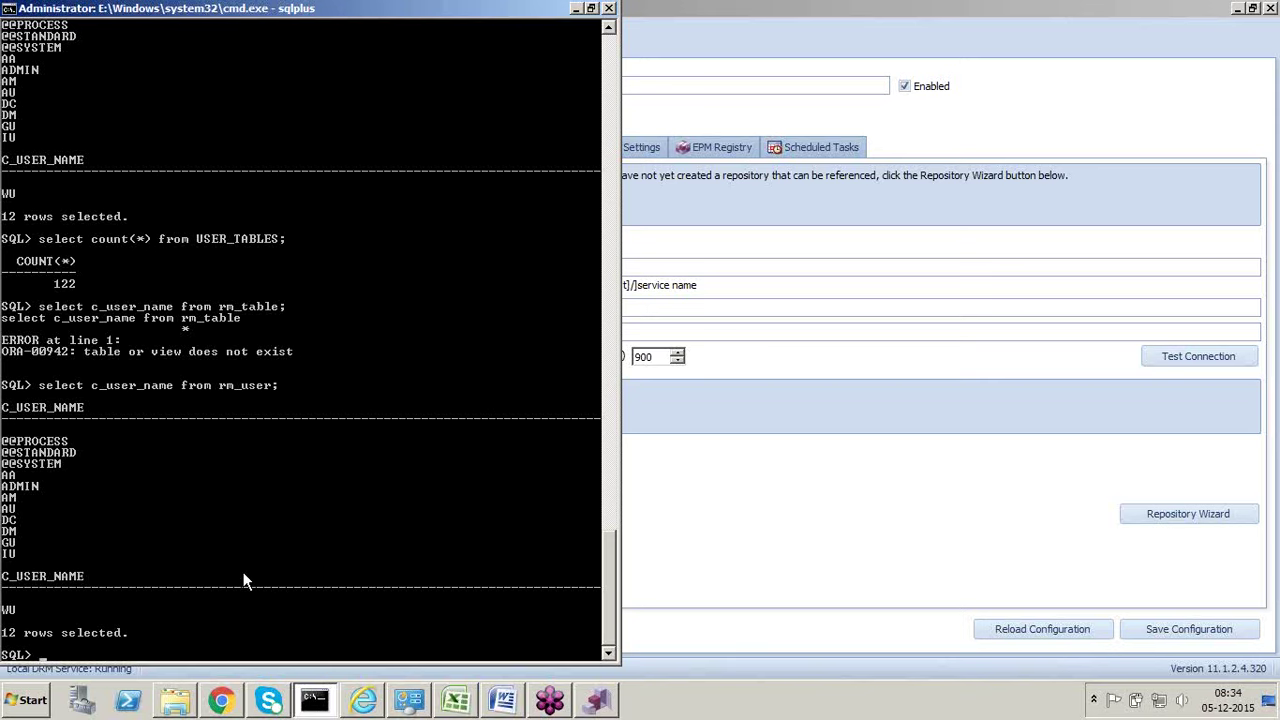
Step: Bring the DRM logon page in Internet Explorer forward and select its address
mouse_move(365, 706)
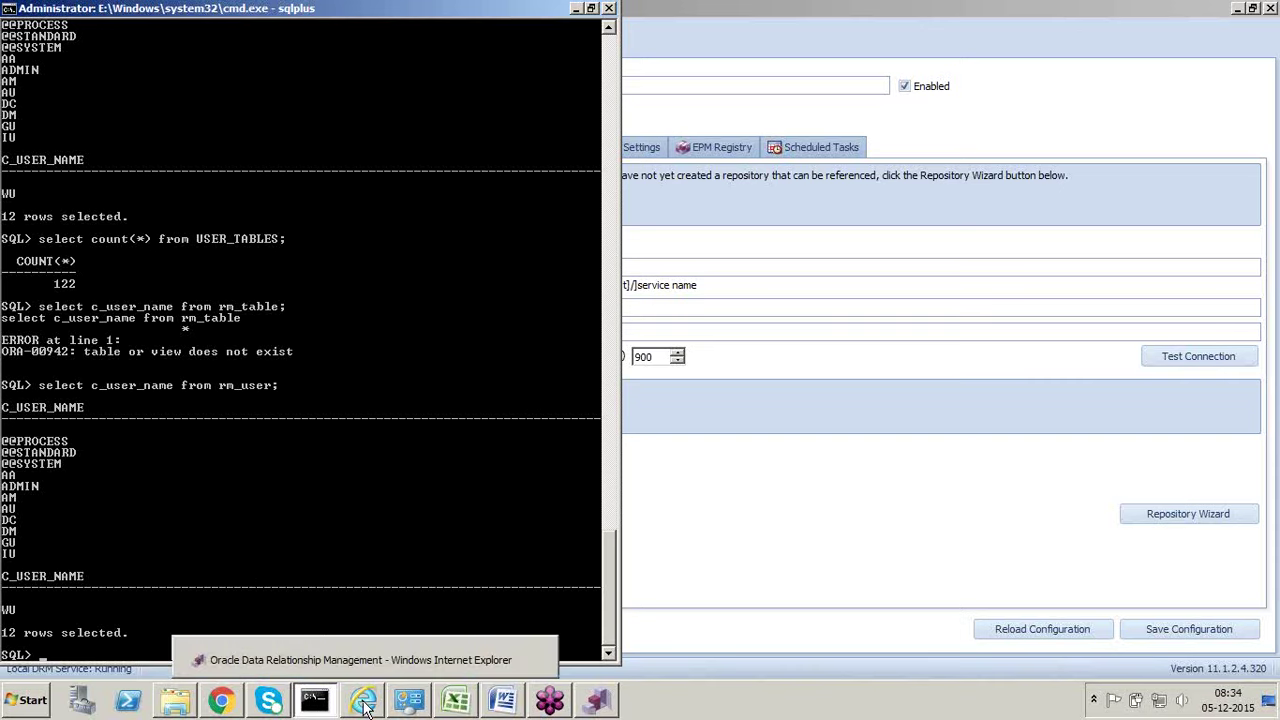
click(365, 706)
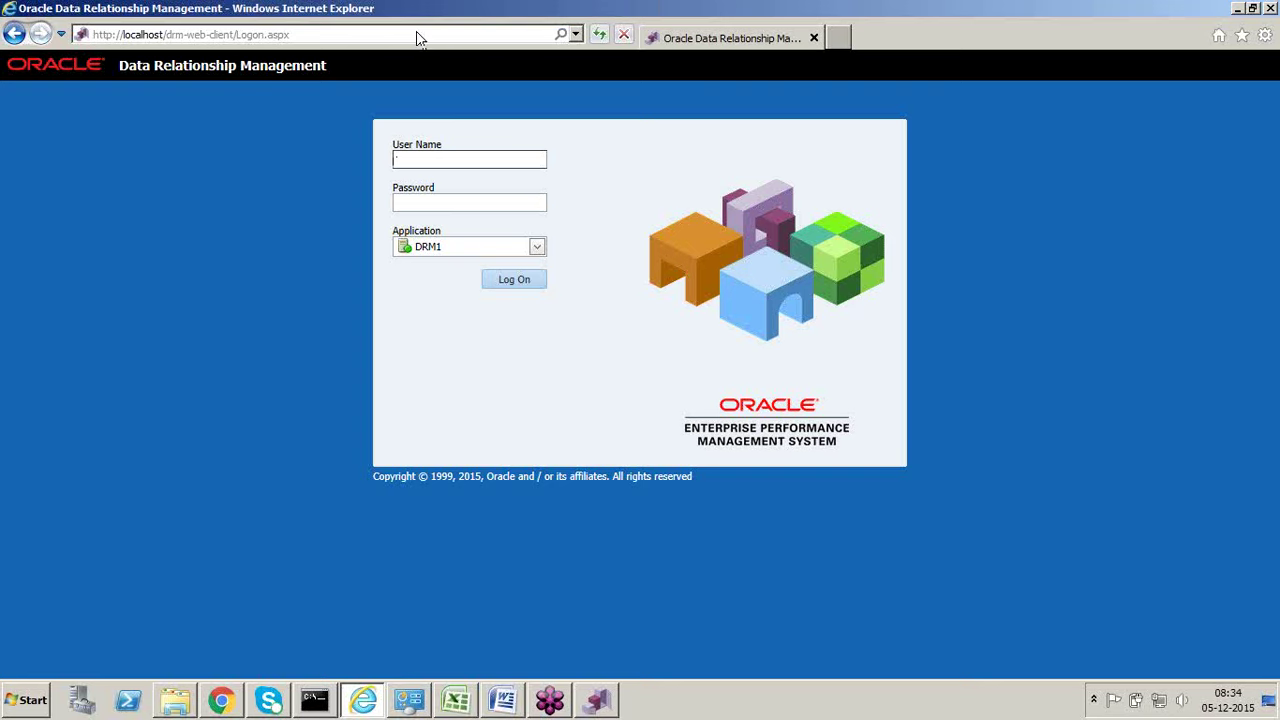
click(418, 34)
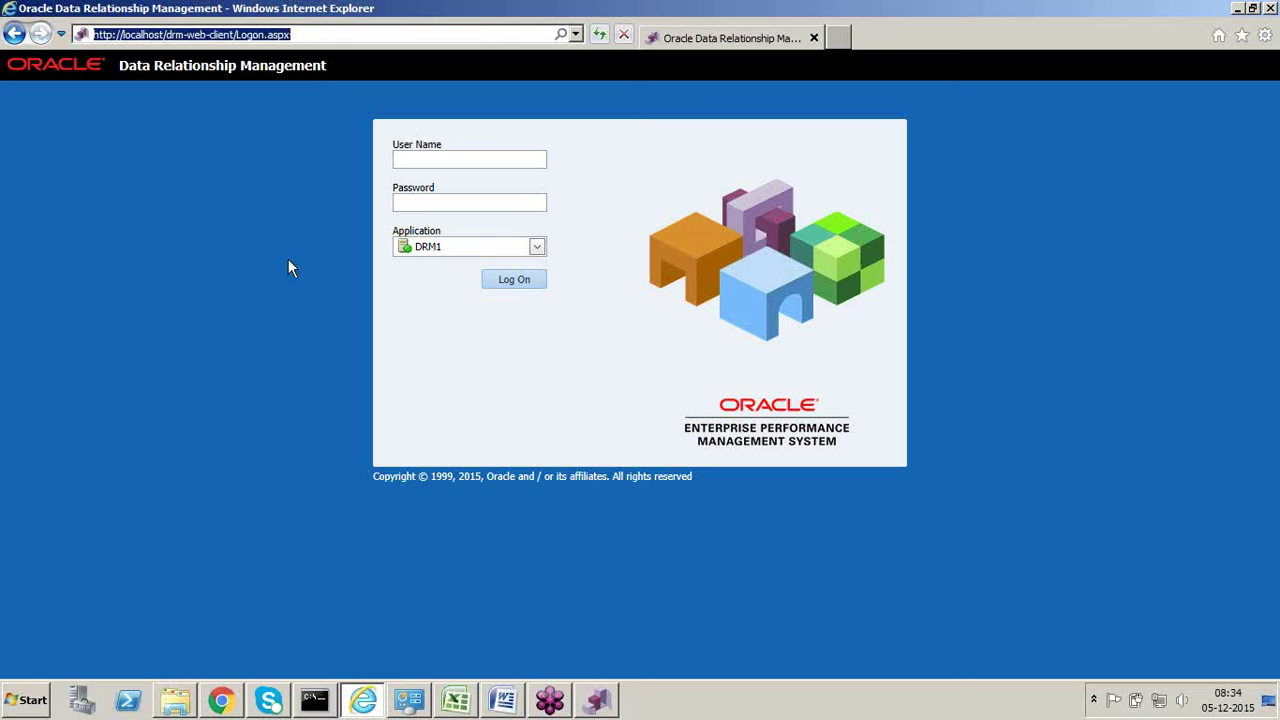
Step: Launch the Web Client from Start > All Programs > Oracle EPM System > Data Relationship Management
click(28, 700)
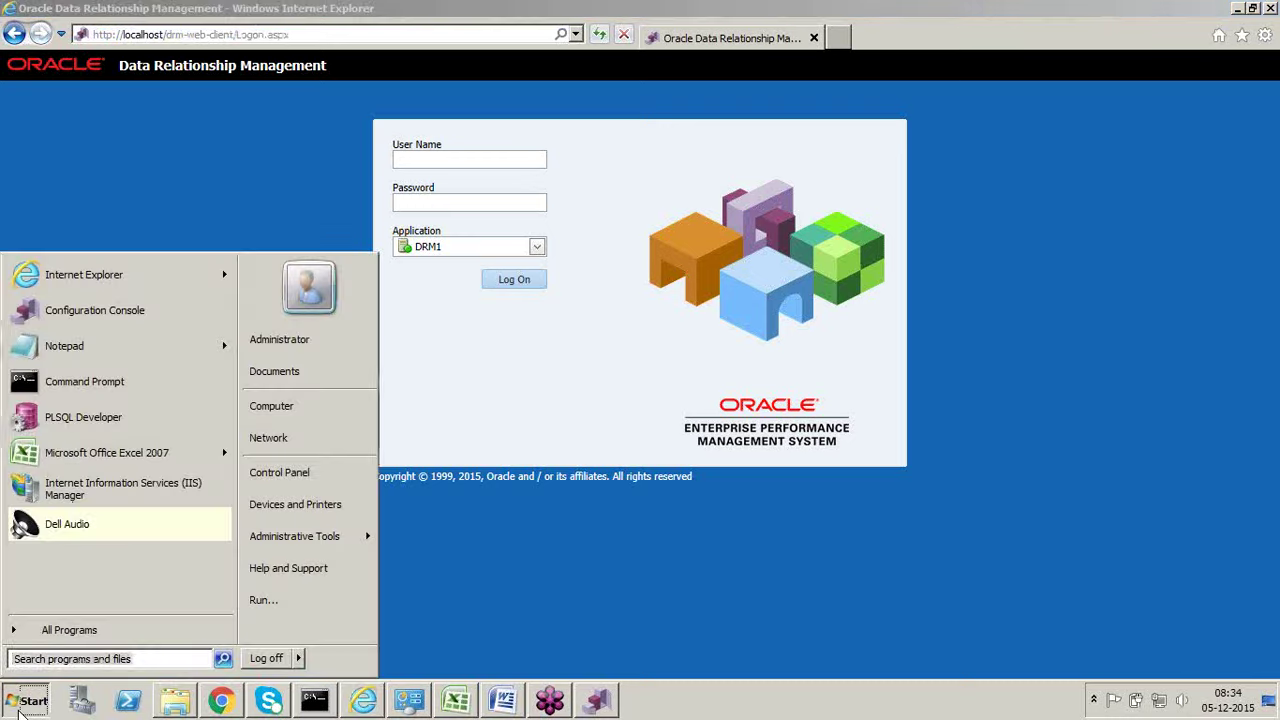
click(57, 629)
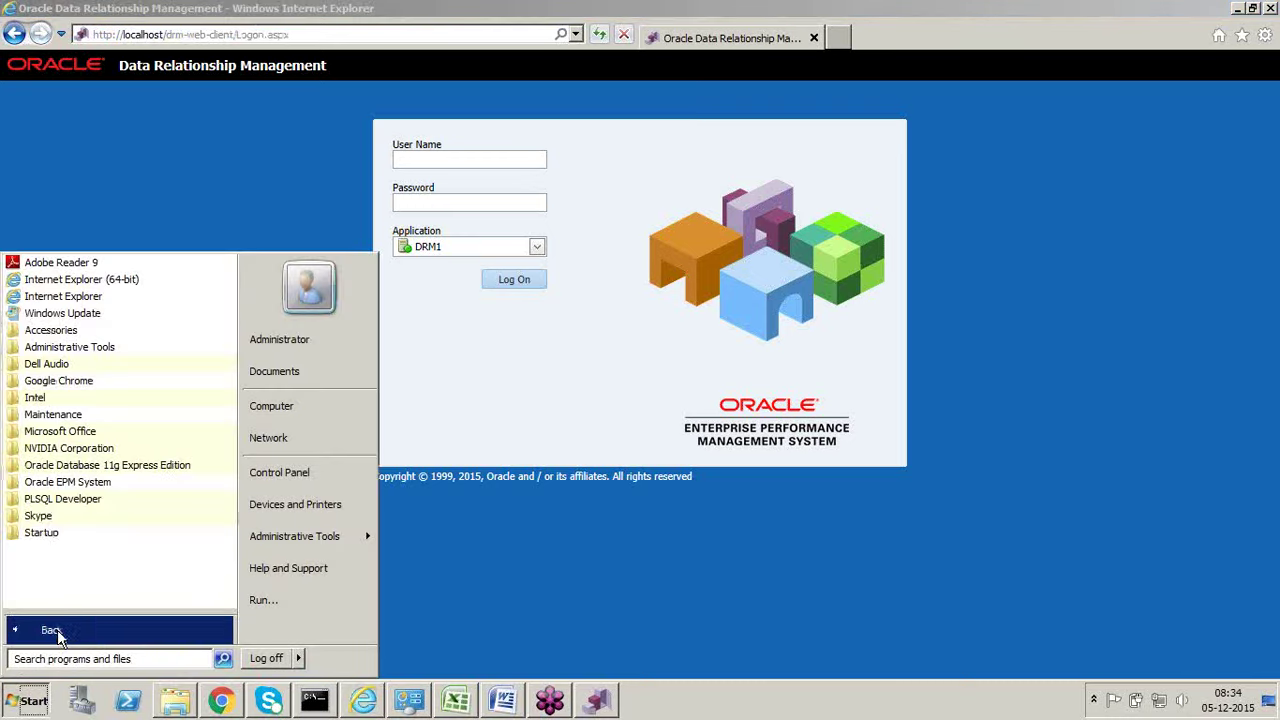
click(78, 487)
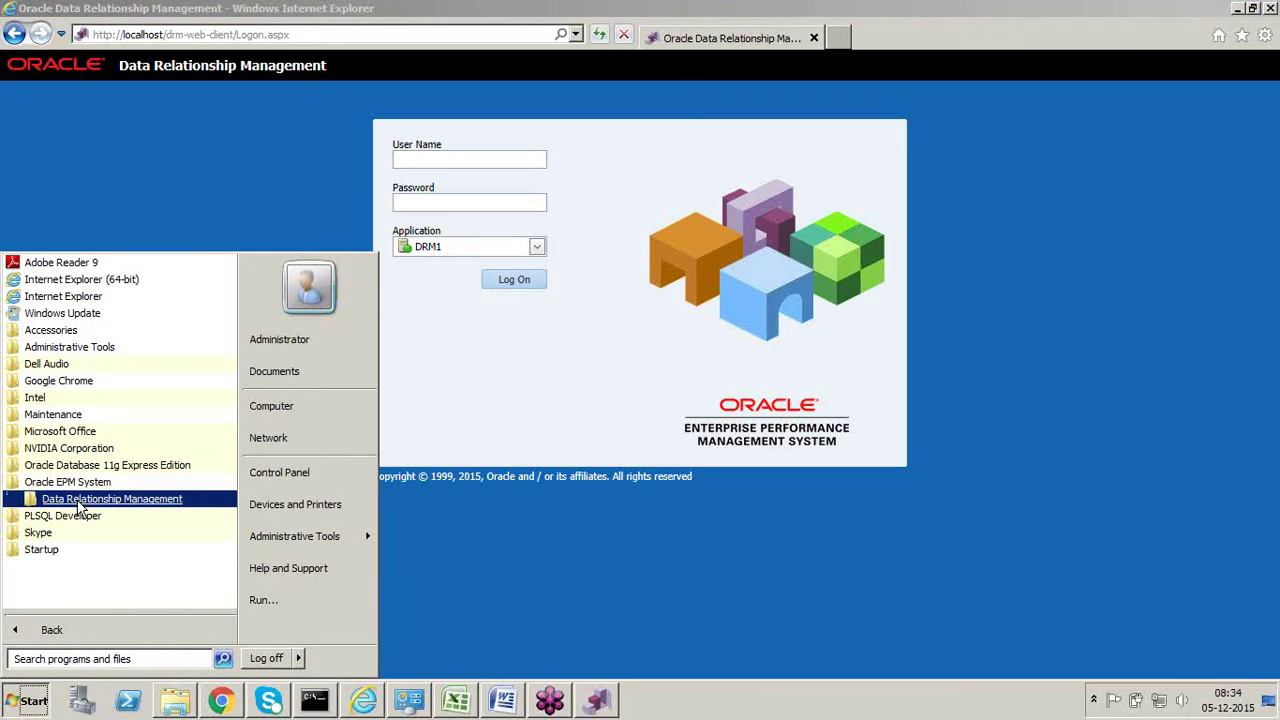
click(82, 500)
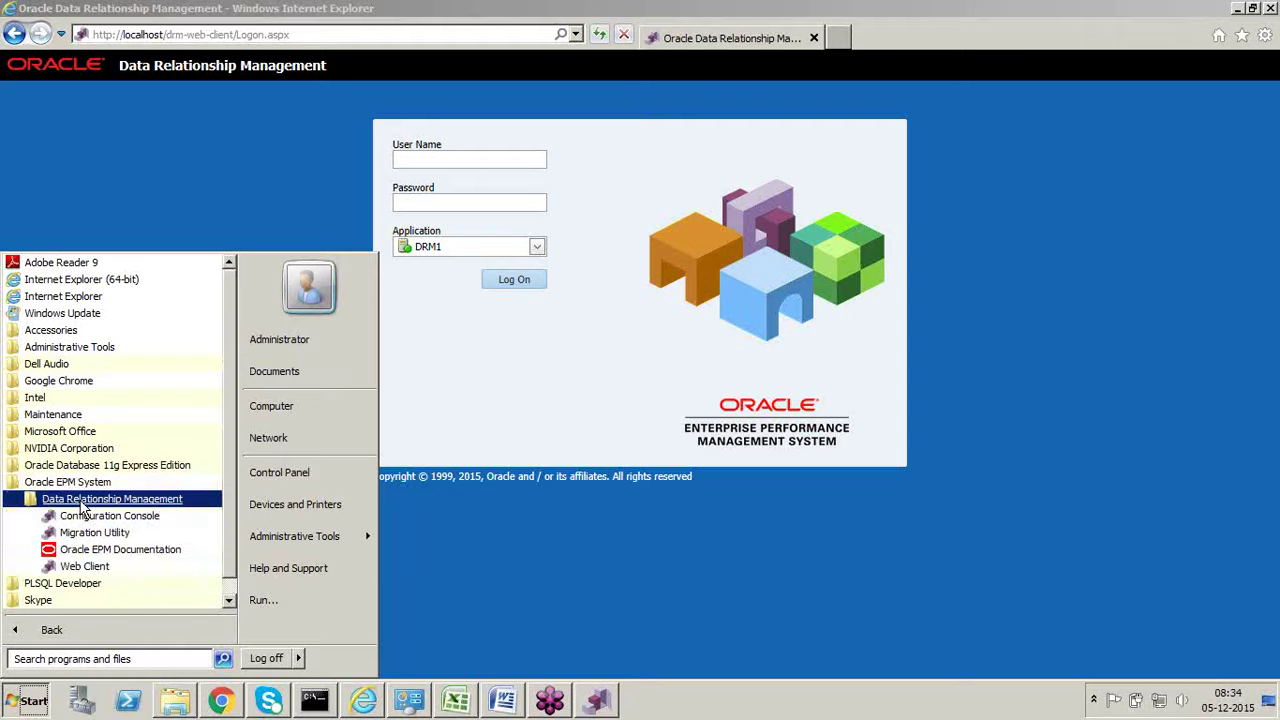
click(88, 568)
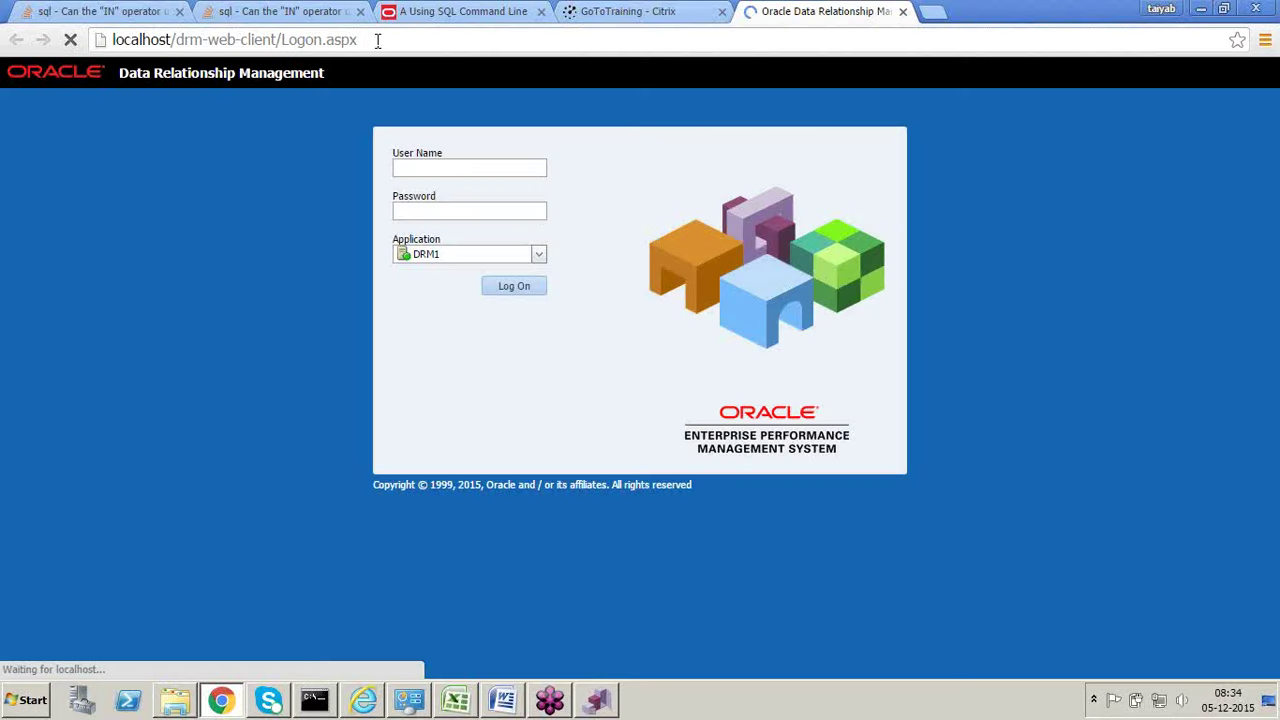
Step: Check the DRM Console, then review the logon page's application list, keeping DRM1
click(596, 700)
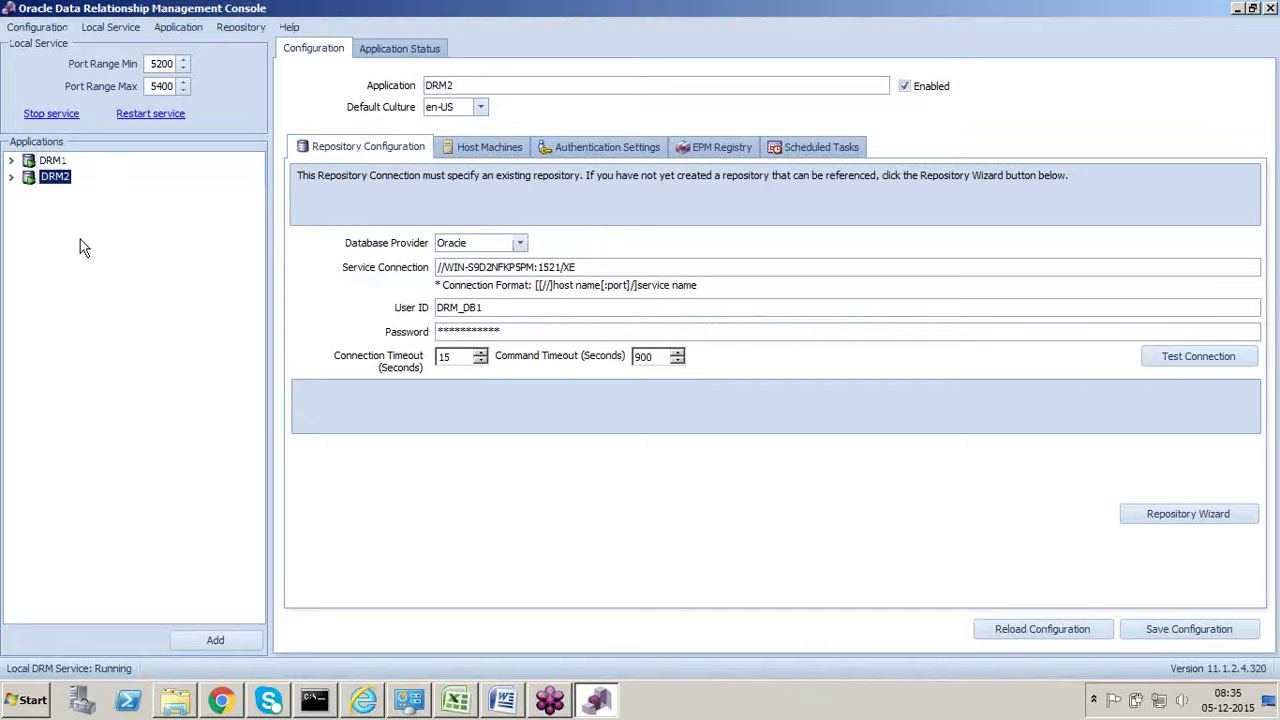
key(alt+Tab)
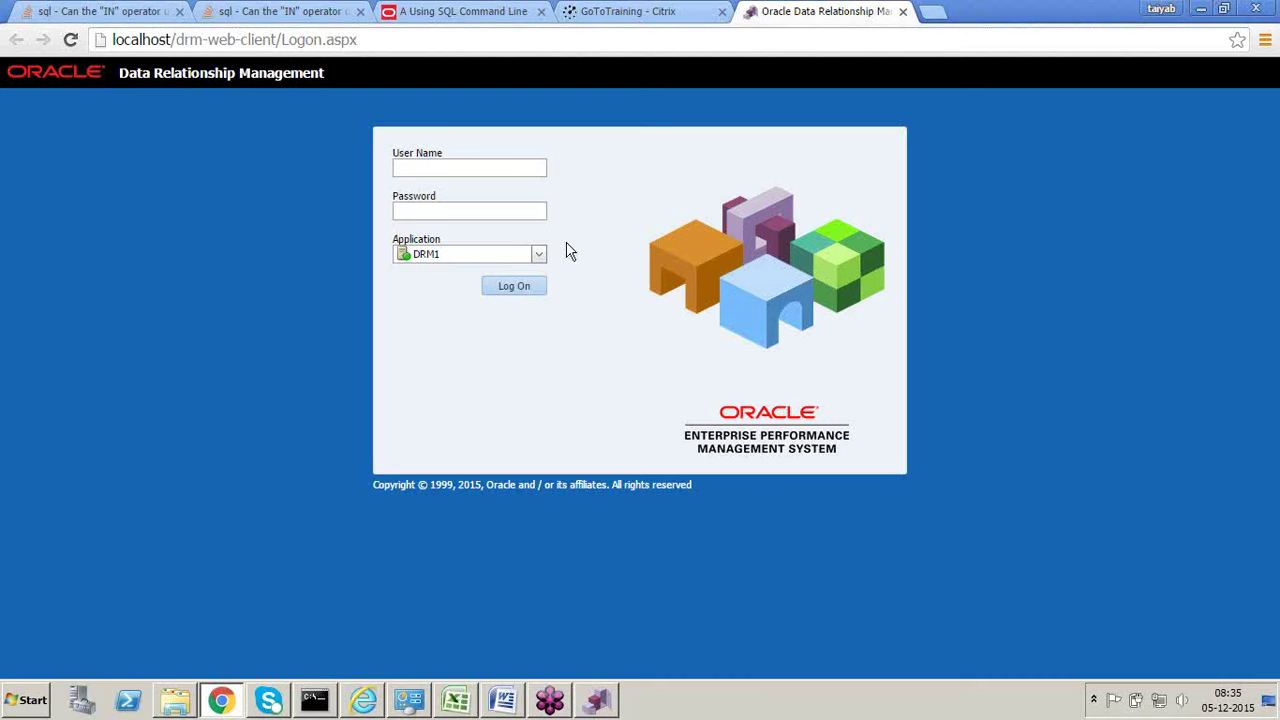
click(541, 258)
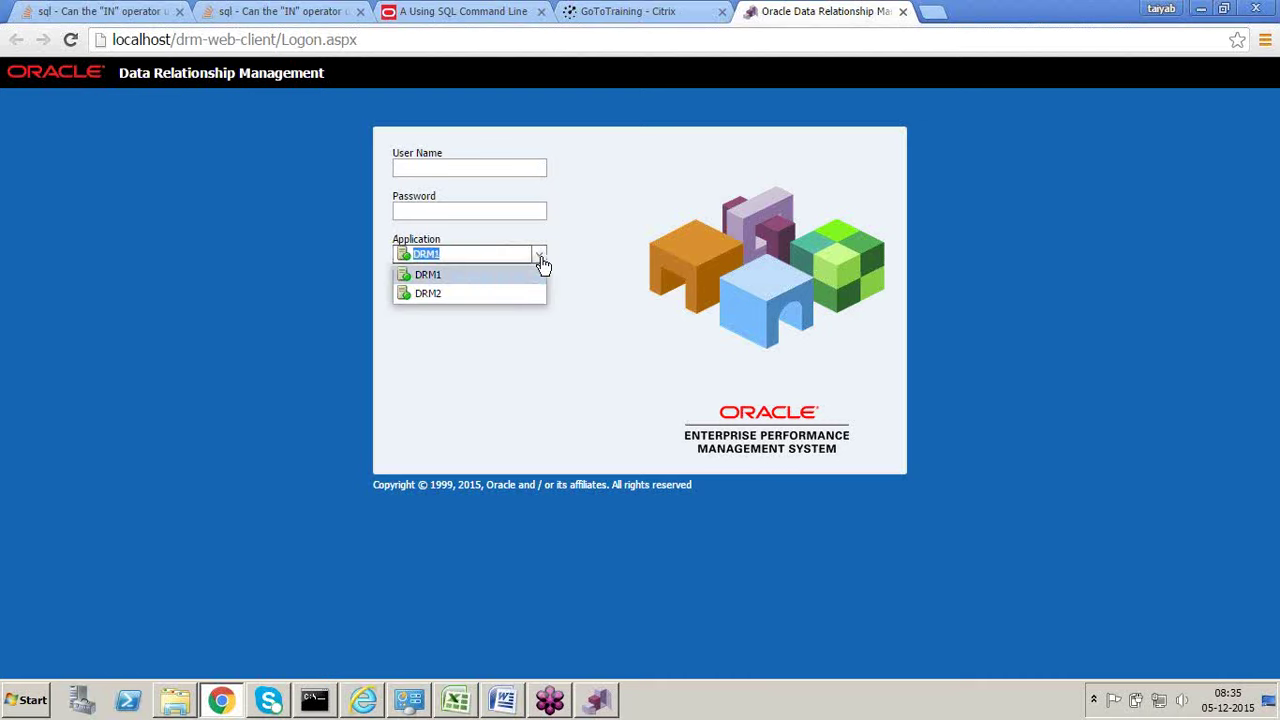
click(541, 260)
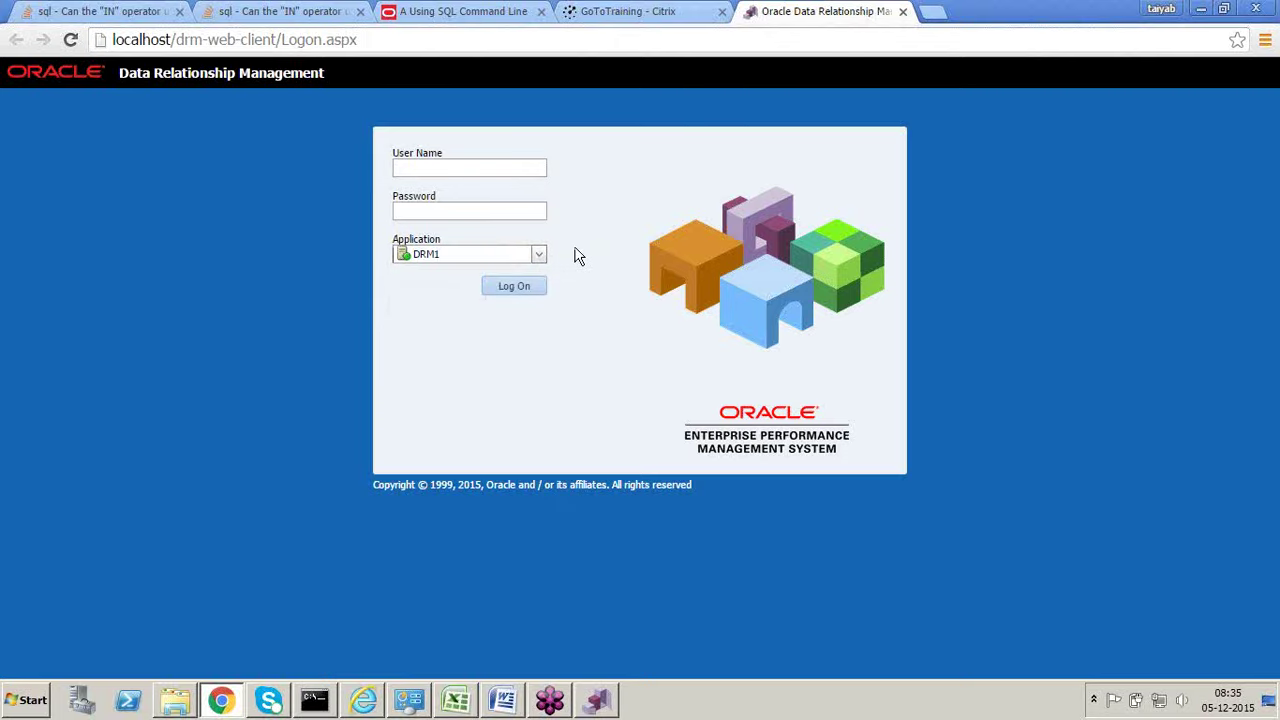
Step: Stop the DRM2 application in the DRM Console and confirm
key(alt+Tab)
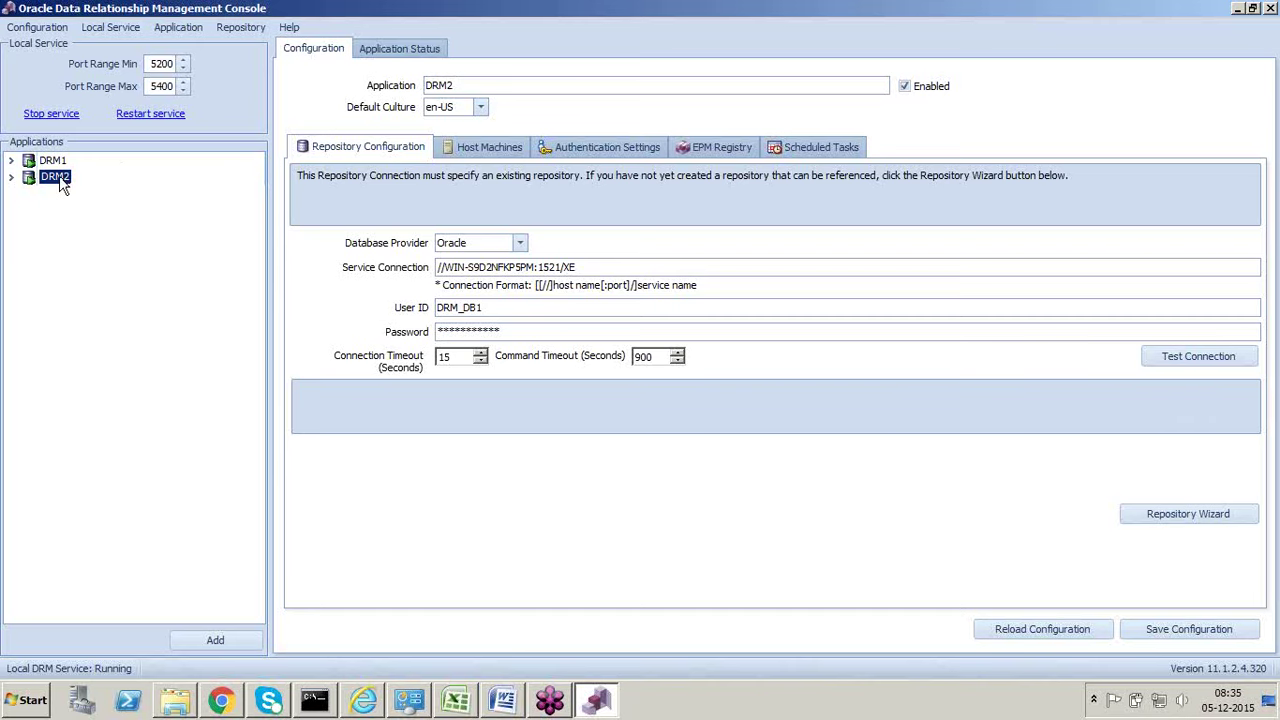
right_click(60, 185)
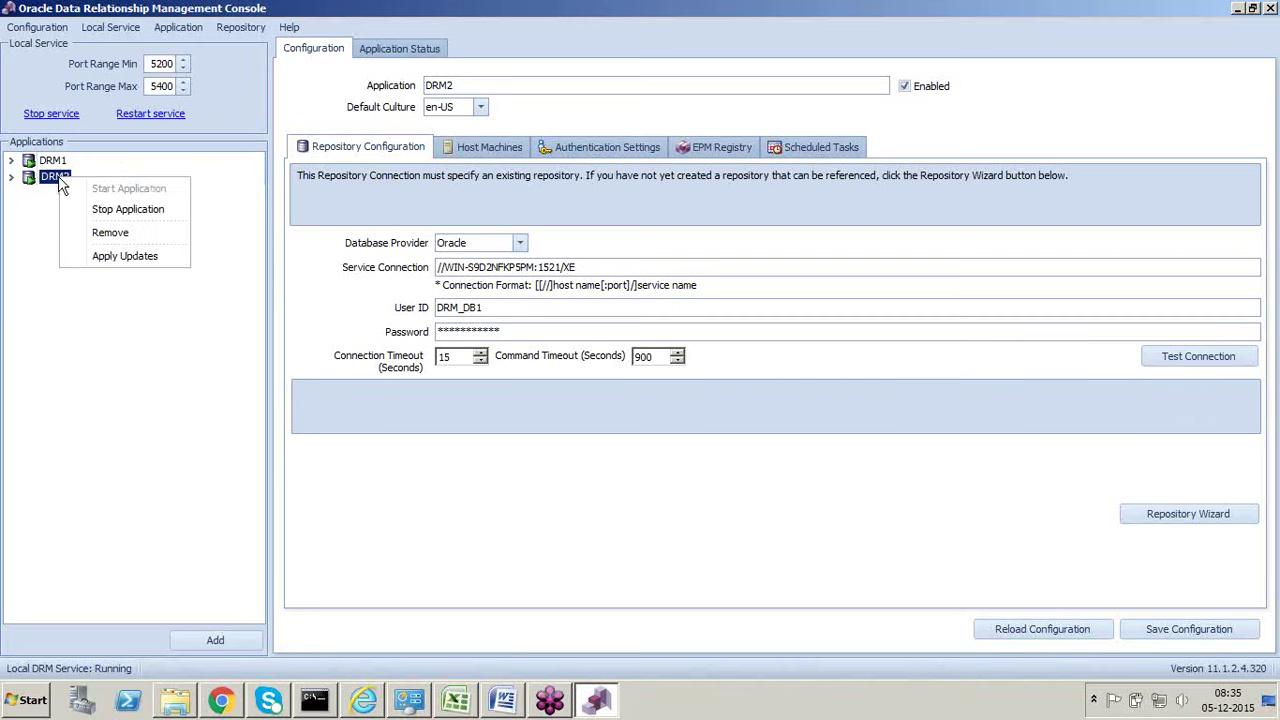
click(128, 209)
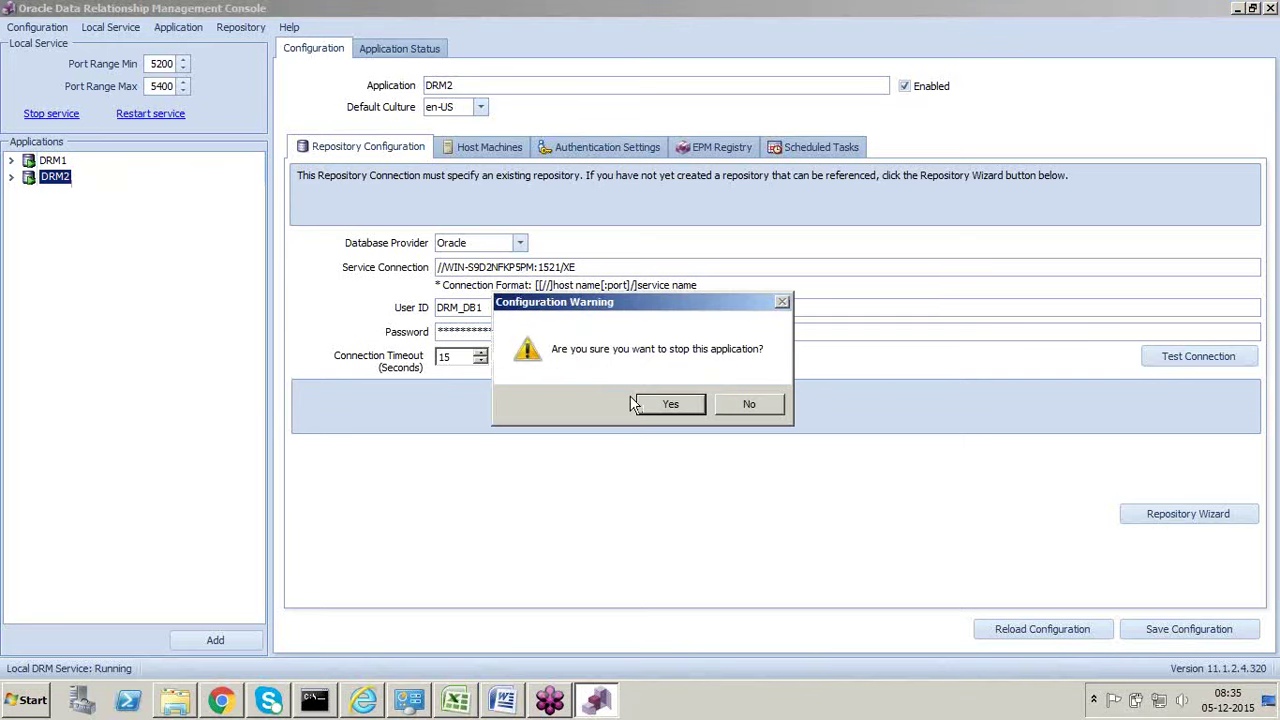
click(672, 407)
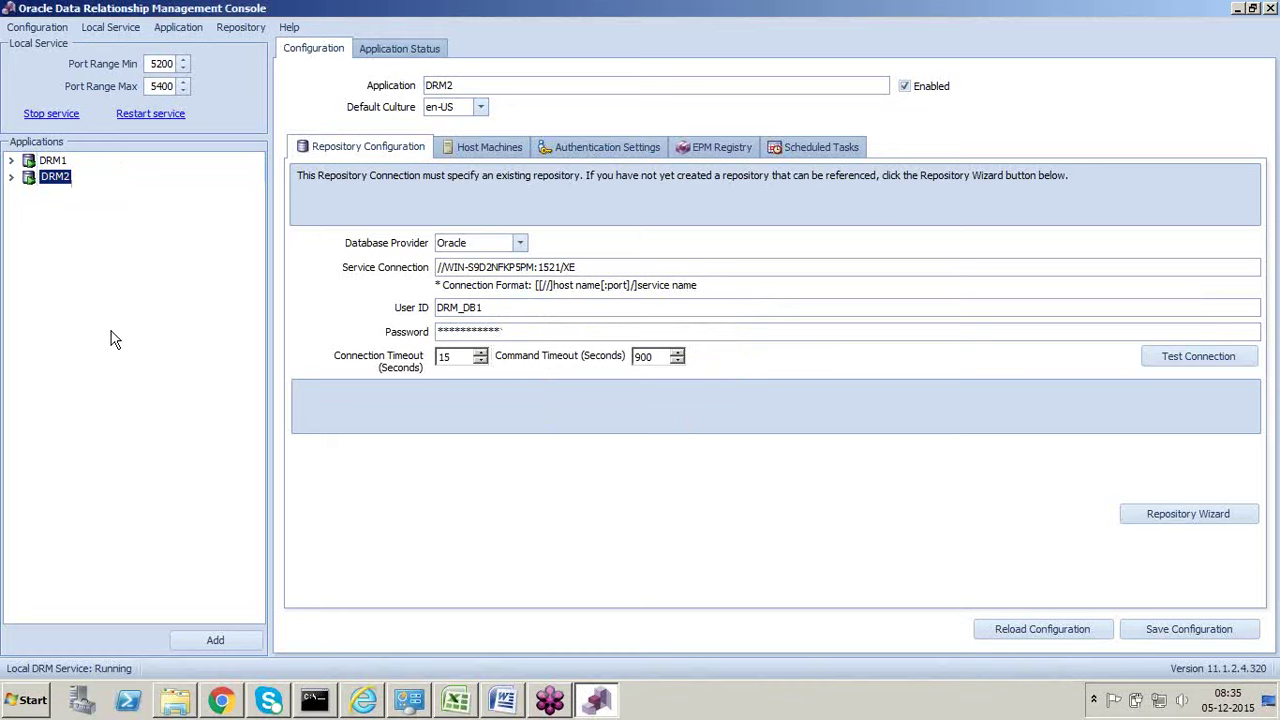
Step: Reload the logon page twice, checking its application list in between
key(alt+Tab)
click(342, 40)
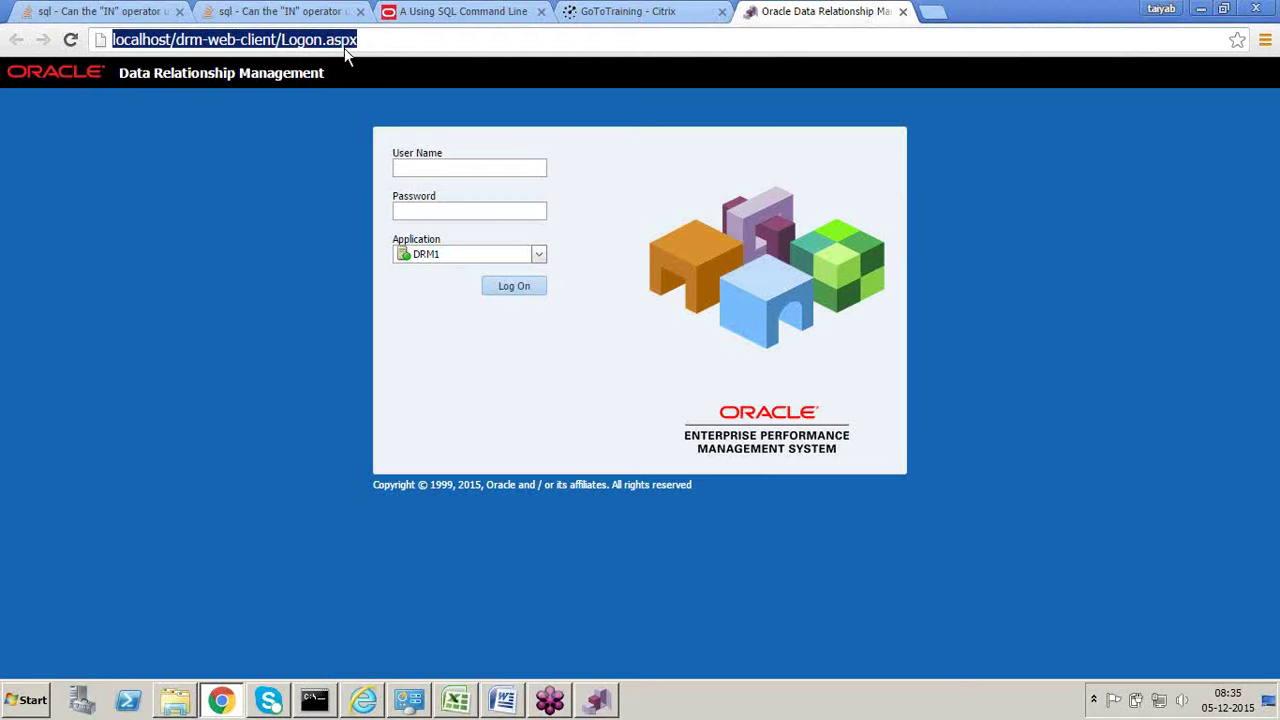
key(Return)
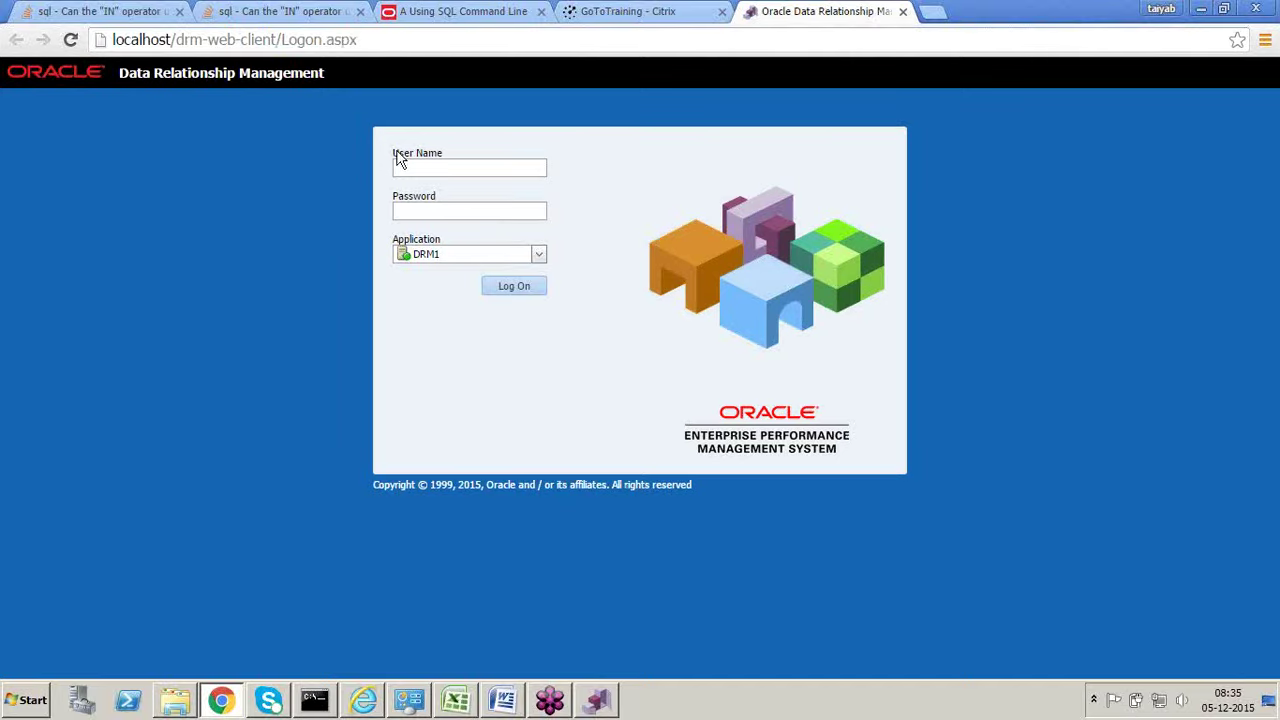
click(535, 256)
click(534, 257)
key(alt+Tab)
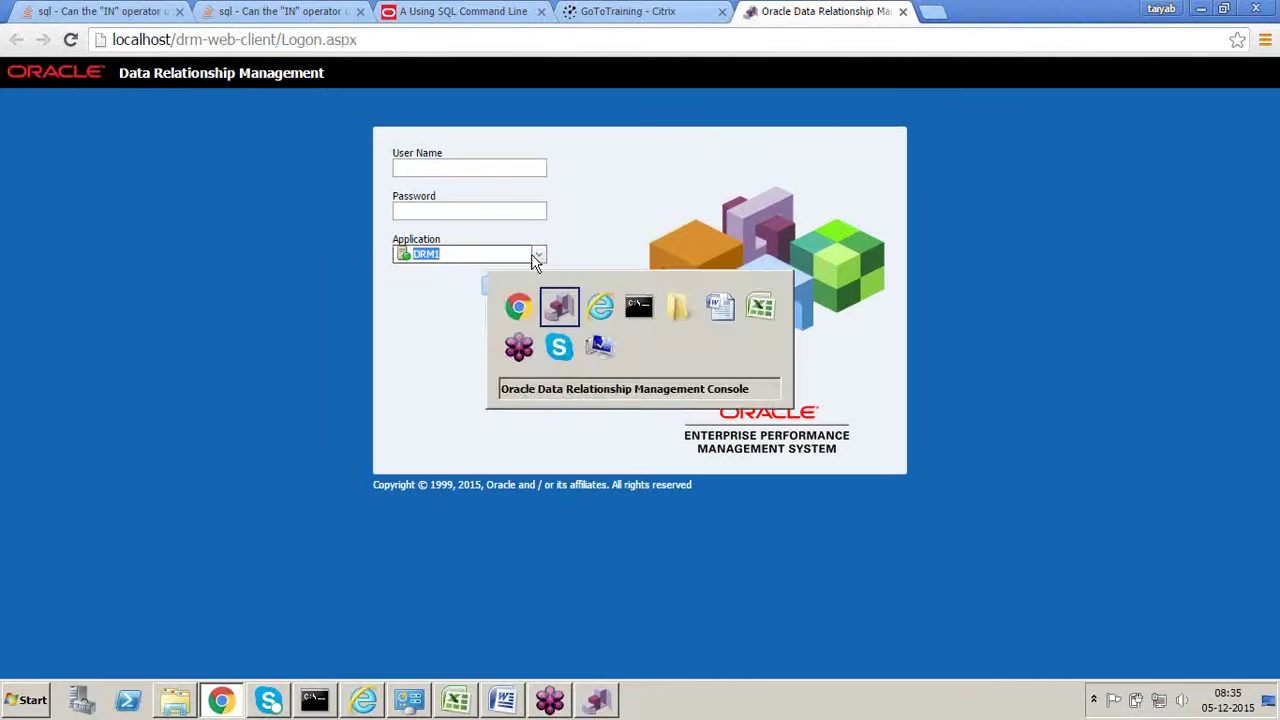
key(alt+Tab)
click(331, 45)
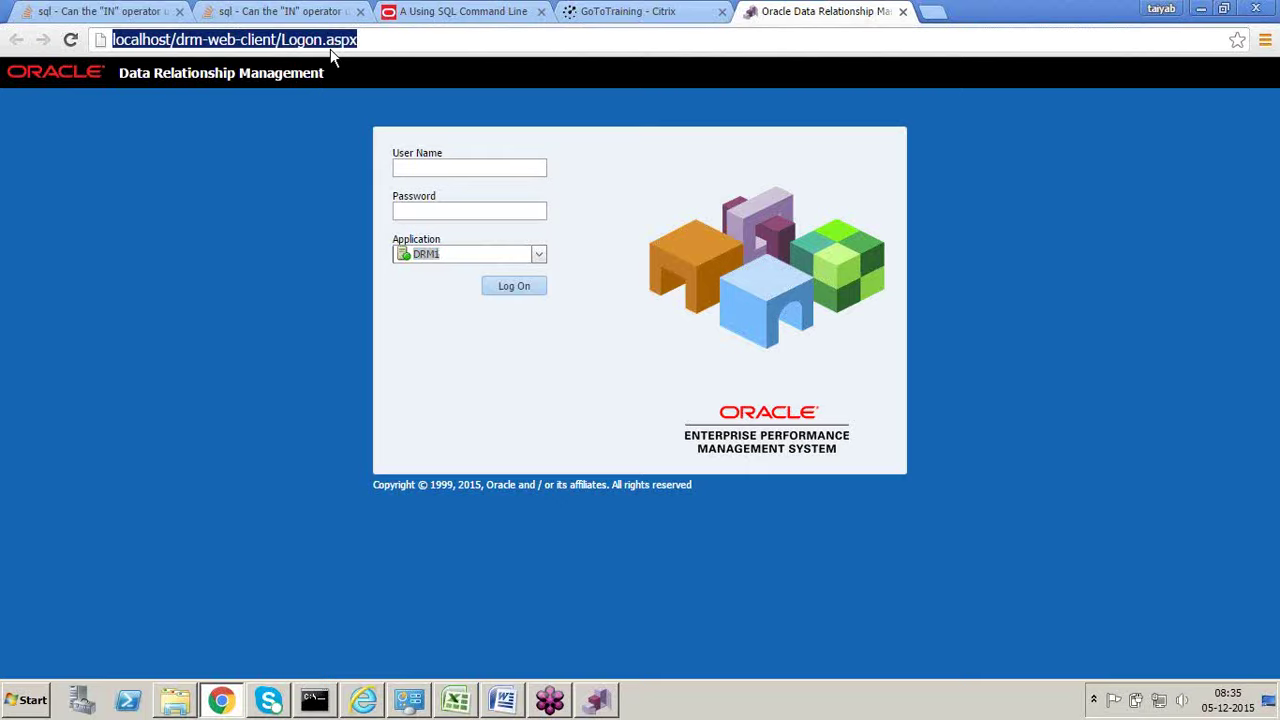
key(Return)
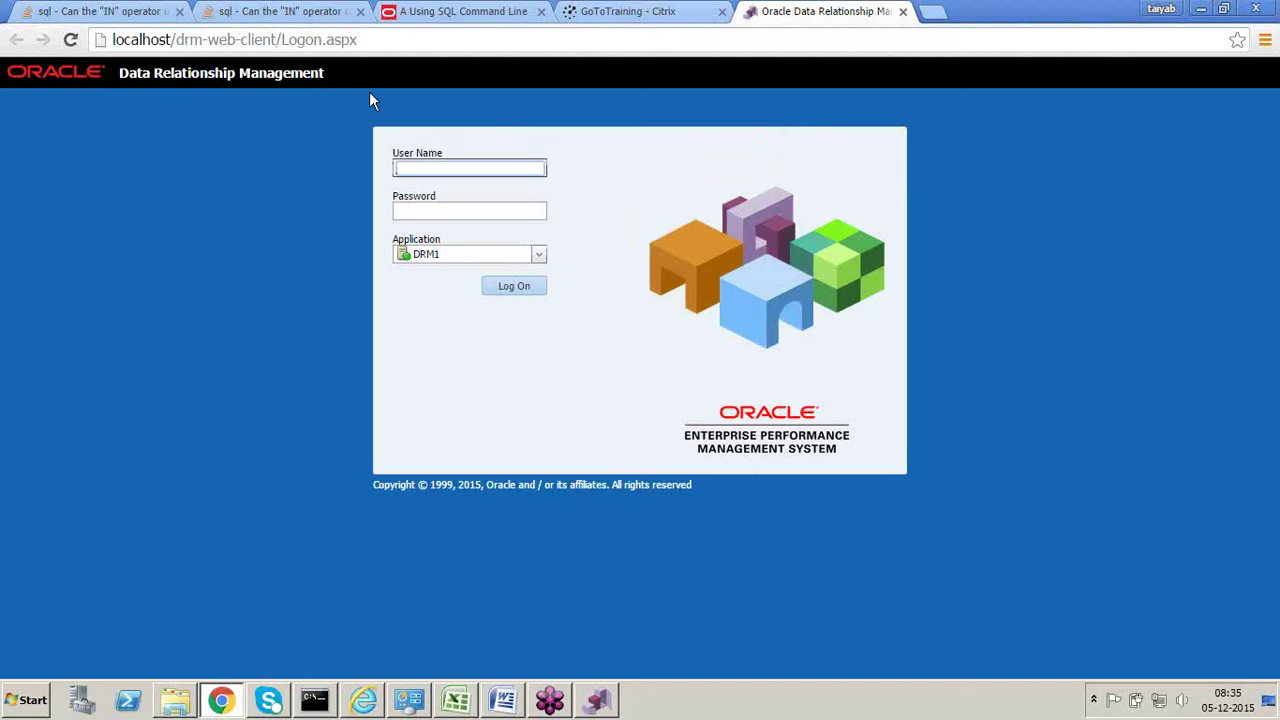
Step: Reload the logon page twice more and select DRM2 as the application
click(540, 257)
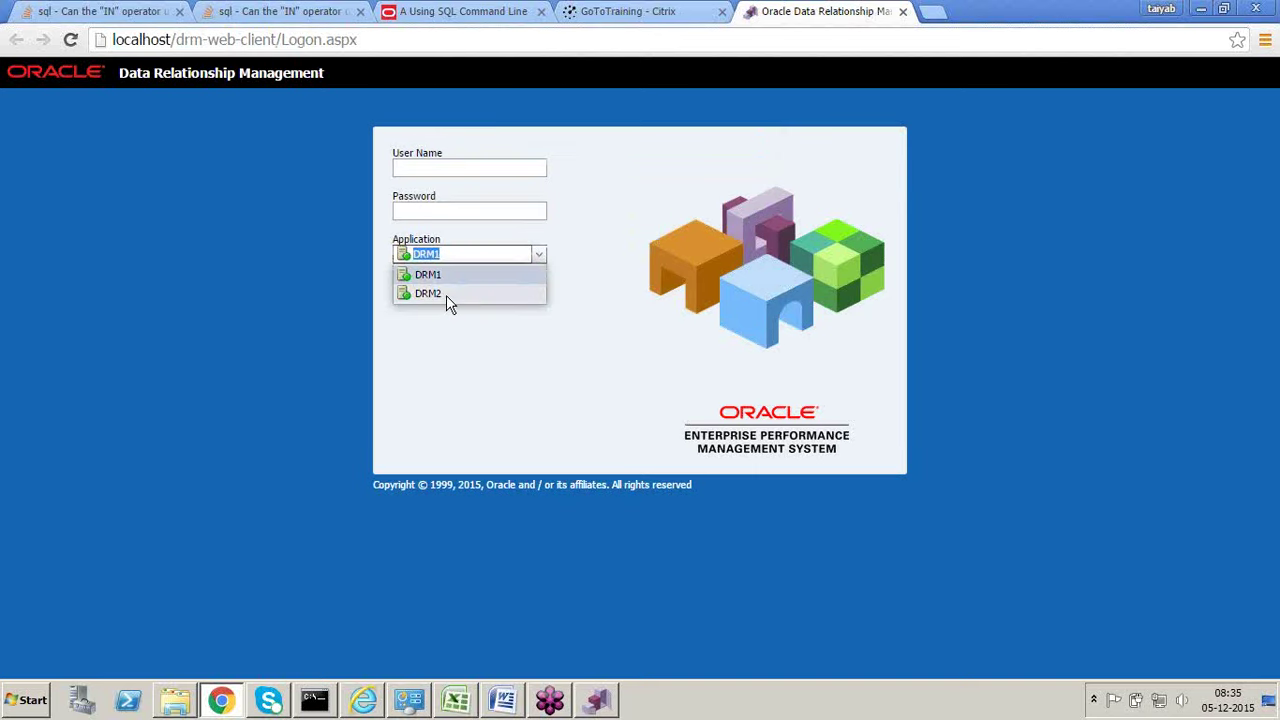
key(alt+Tab)
key(alt+Tab)
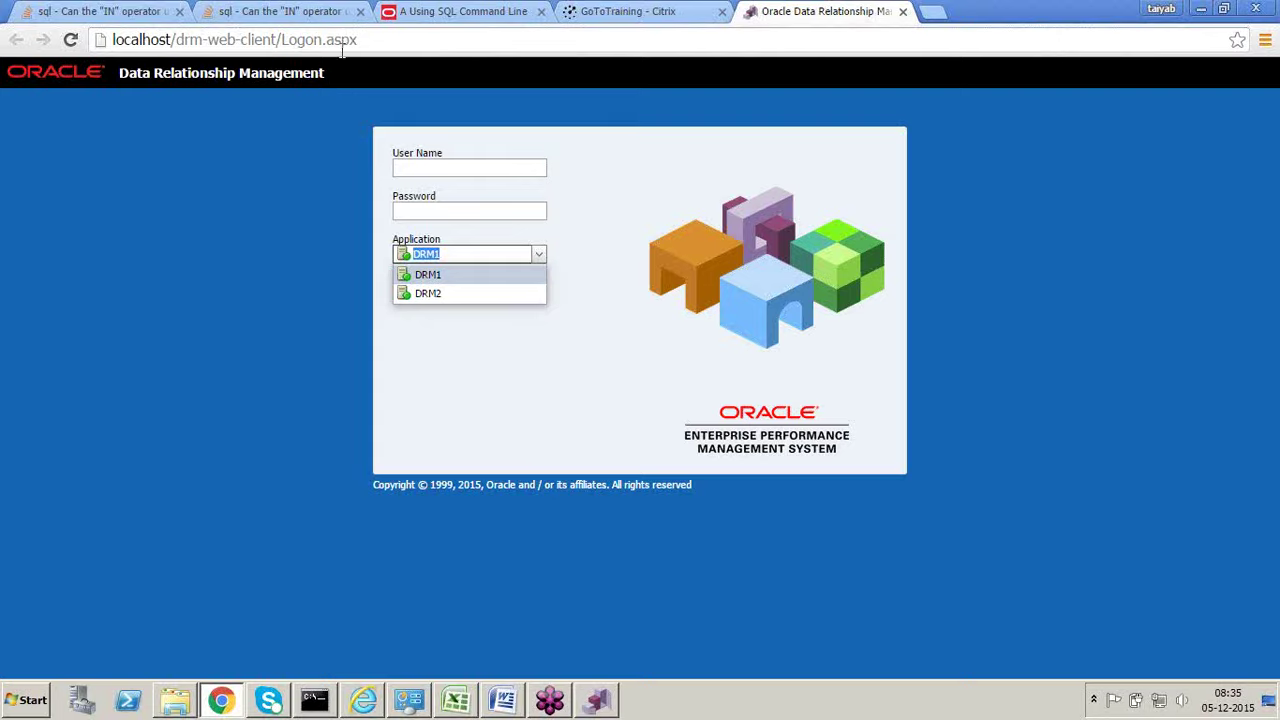
click(341, 46)
key(Return)
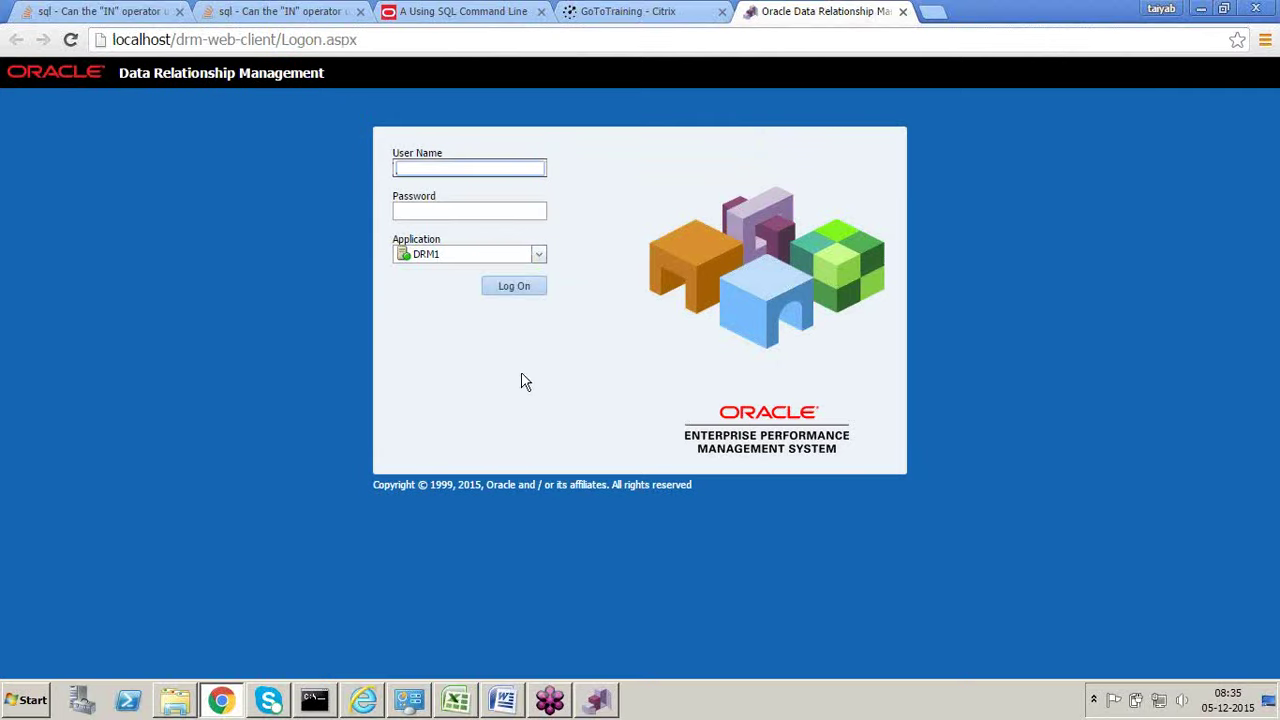
click(538, 257)
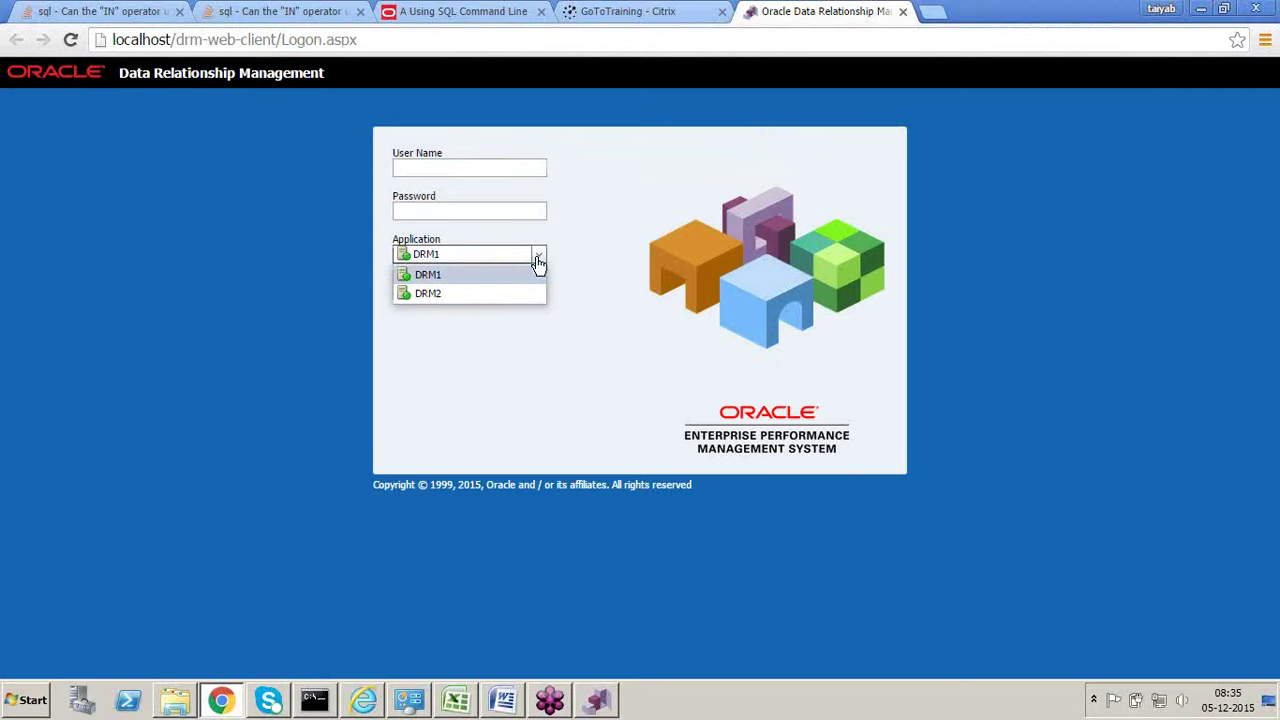
click(415, 293)
key(alt+Tab)
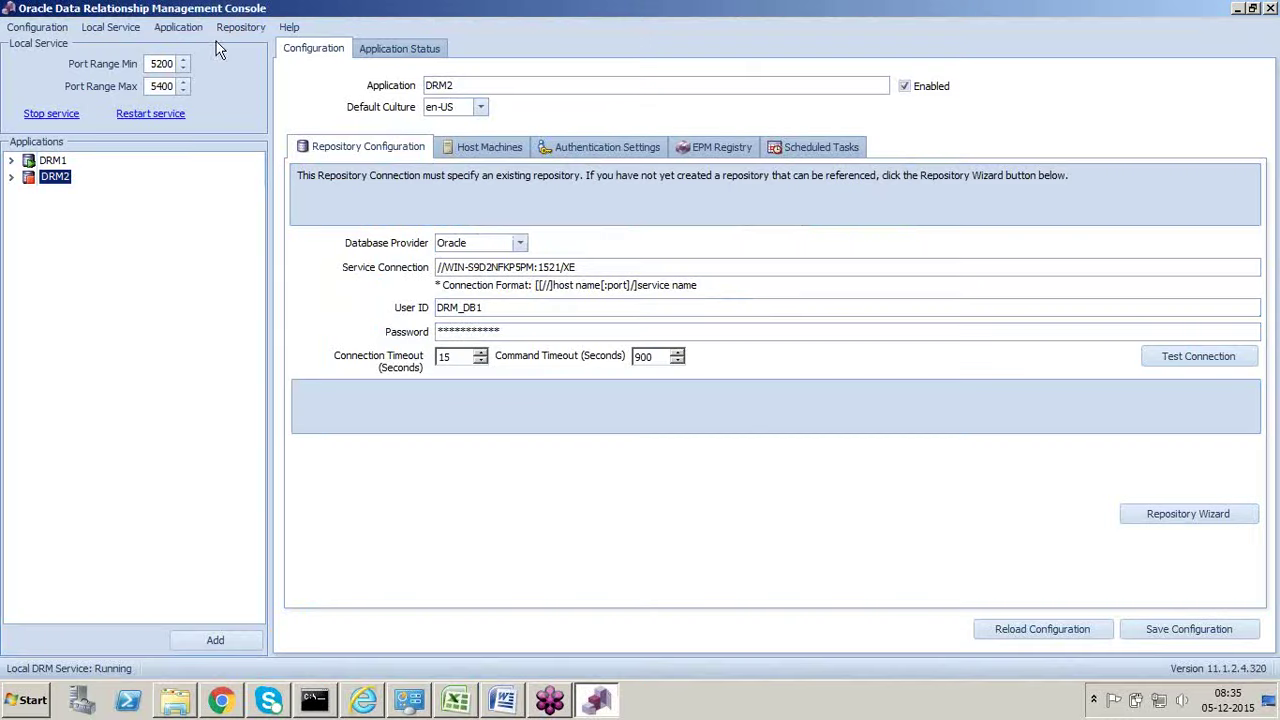
key(alt+Tab)
click(344, 40)
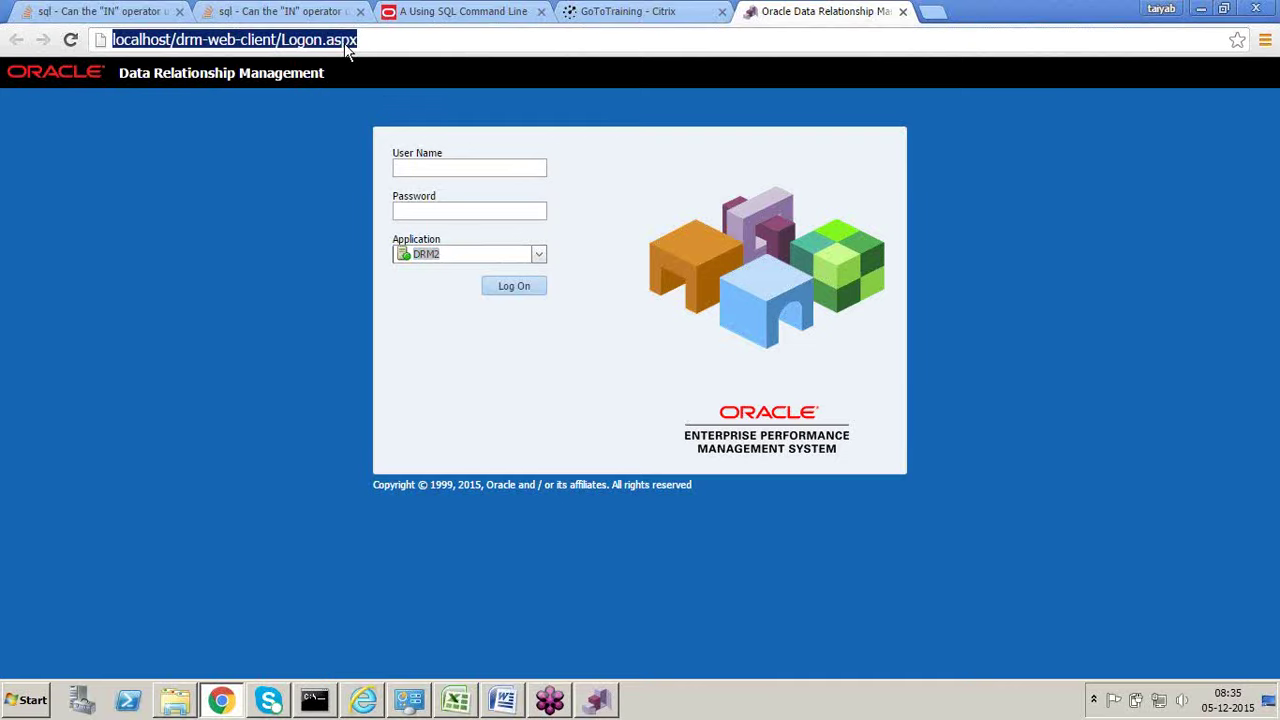
key(Return)
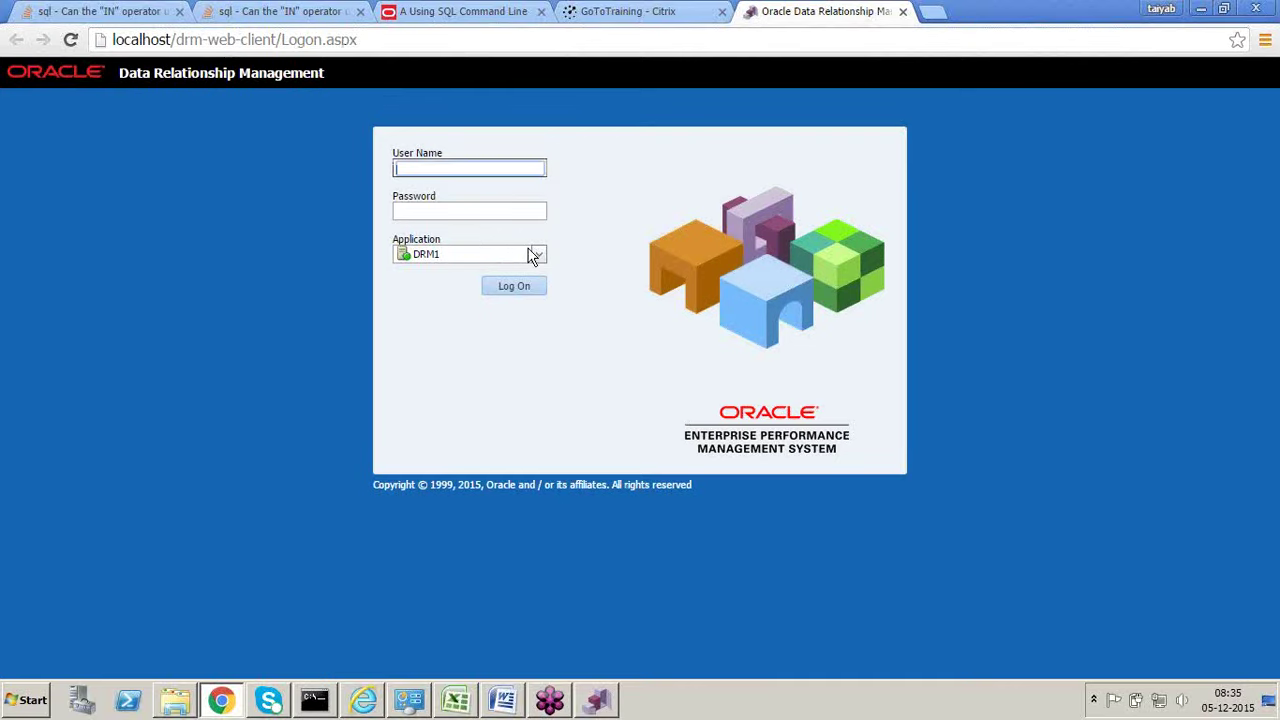
click(535, 256)
click(468, 298)
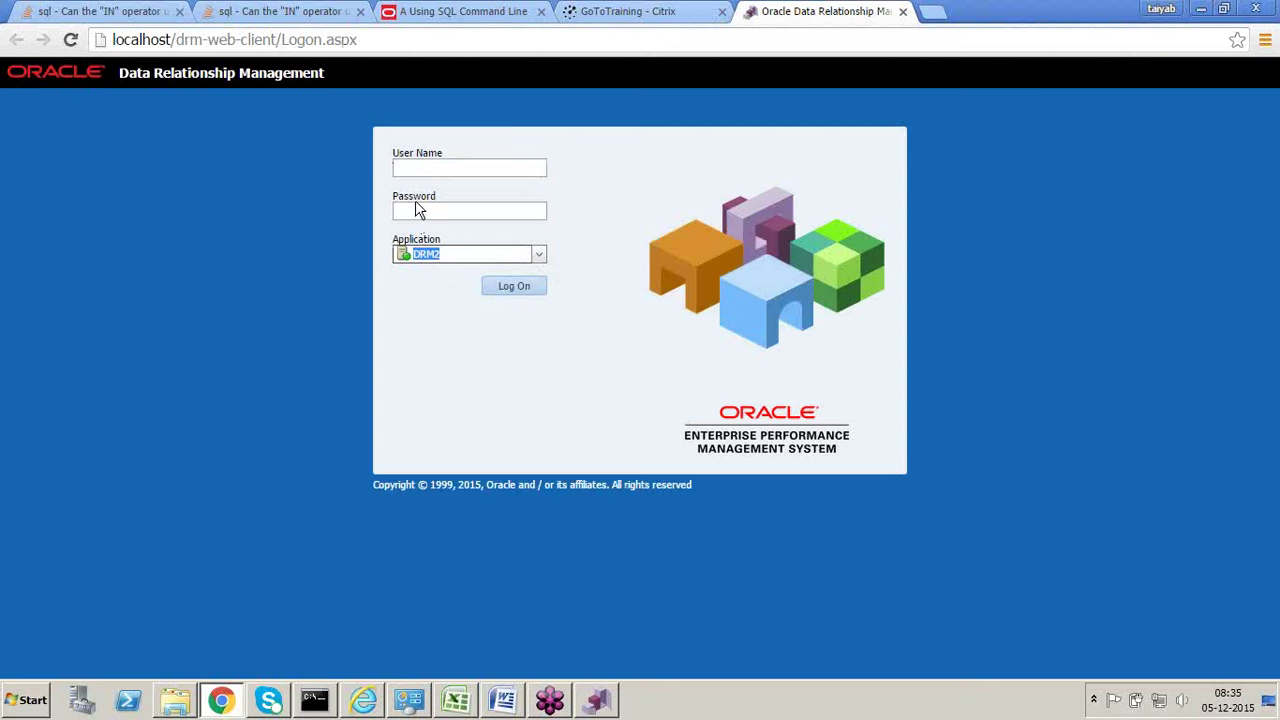
Step: Log on to DRM2 with user name admin and the account password
click(433, 168)
text(admin)
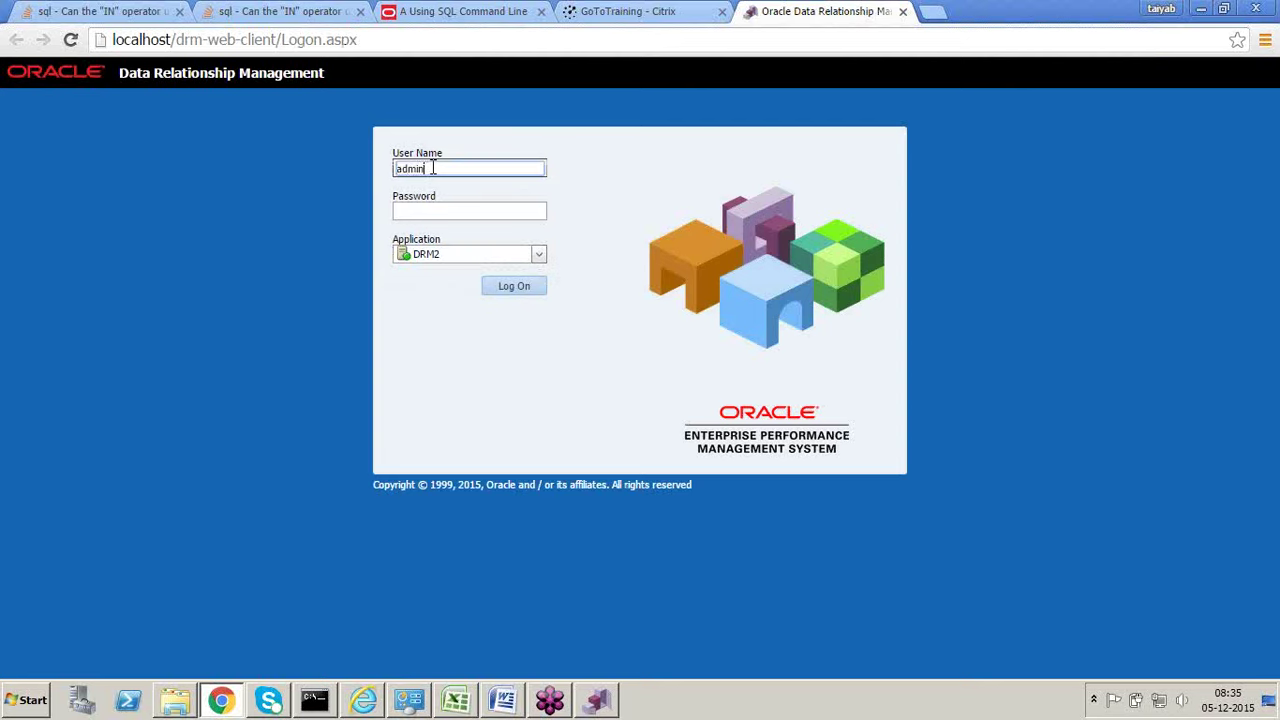
key(Tab)
text(********)
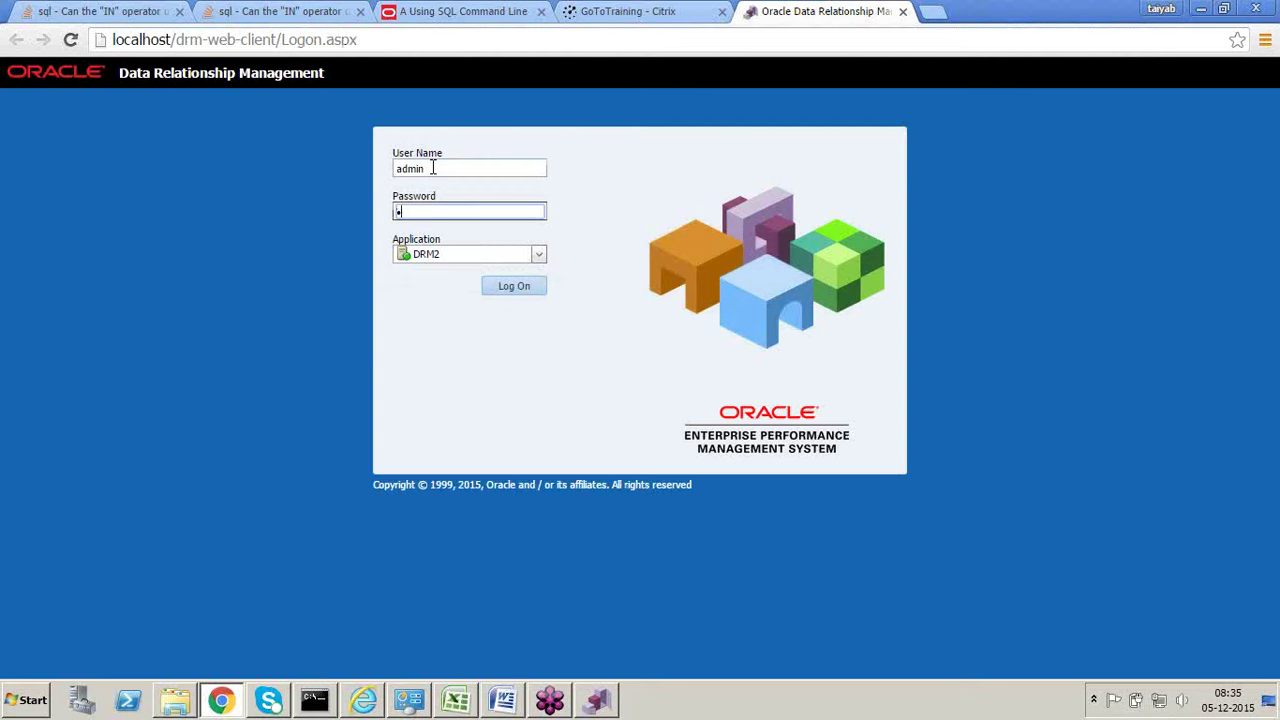
key(BackSpace)
key(BackSpace)
key(BackSpace)
key(BackSpace)
key(BackSpace)
key(BackSpace)
key(BackSpace)
key(BackSpace)
text(***********)
click(517, 290)
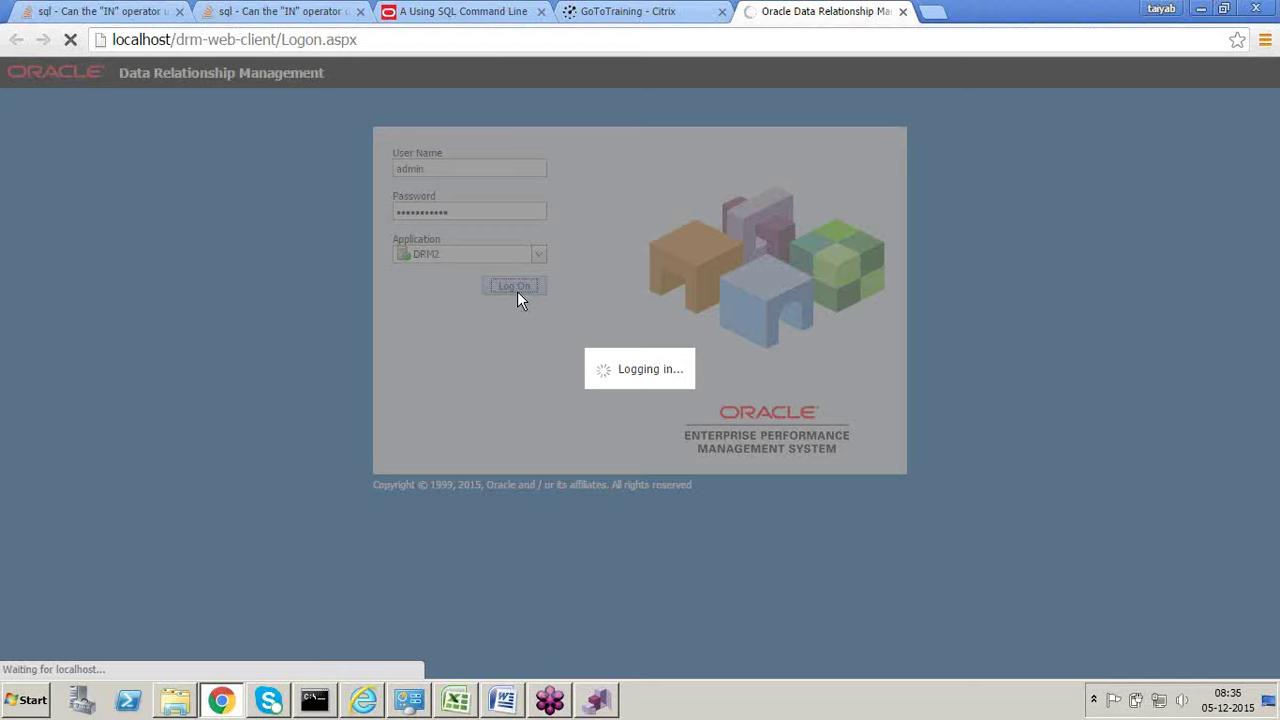
key(alt+Tab)
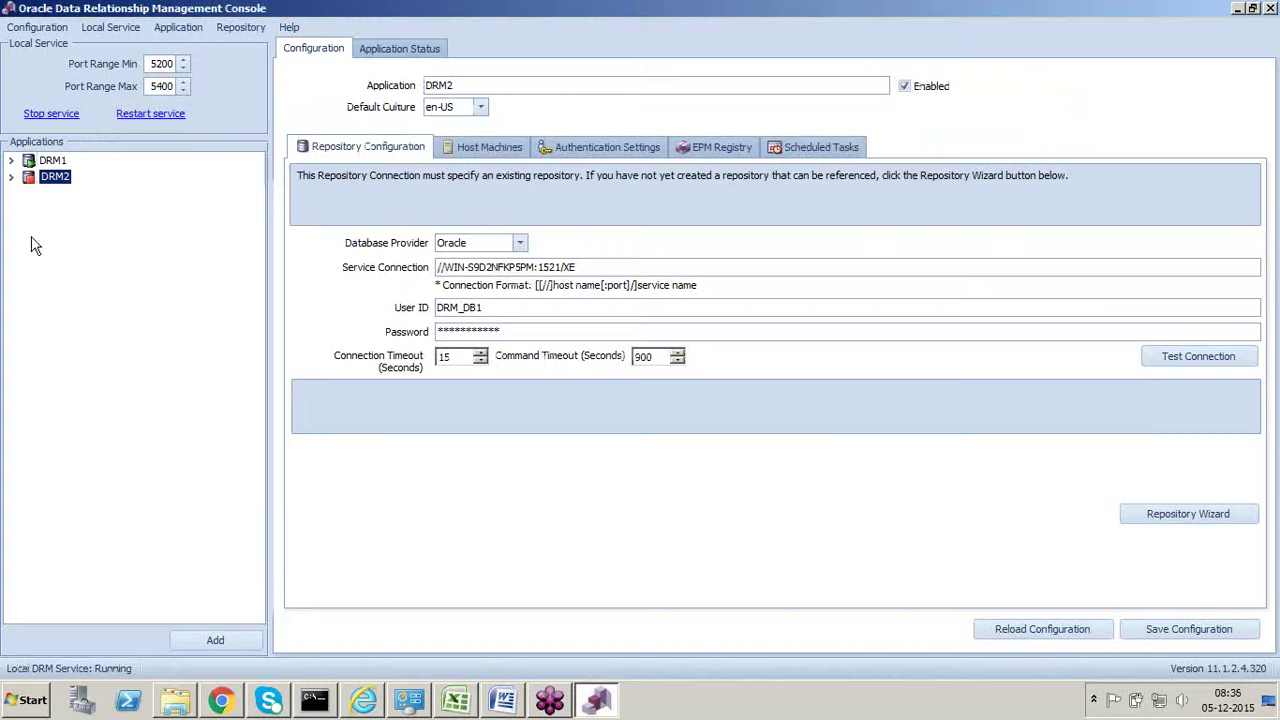
Step: Expand DRM2, select host WIN-S9D2NFKP5PM and review its Windows Event Log
click(12, 177)
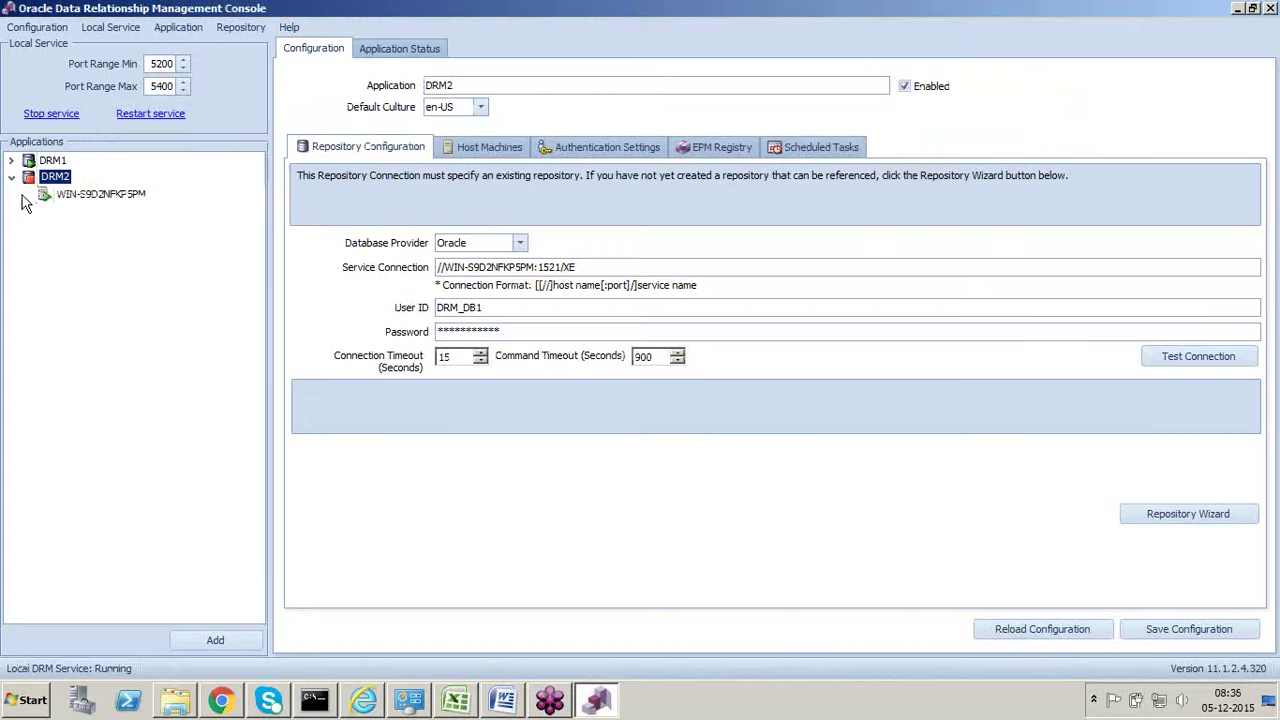
click(83, 197)
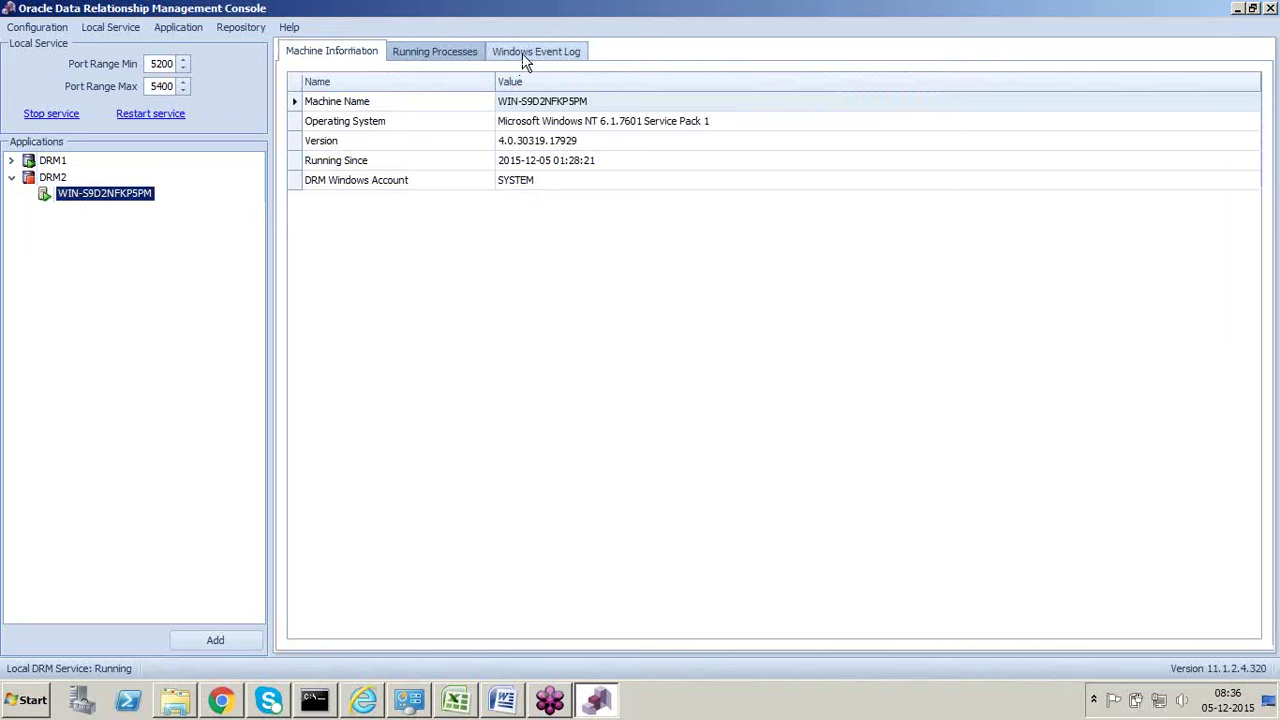
click(522, 53)
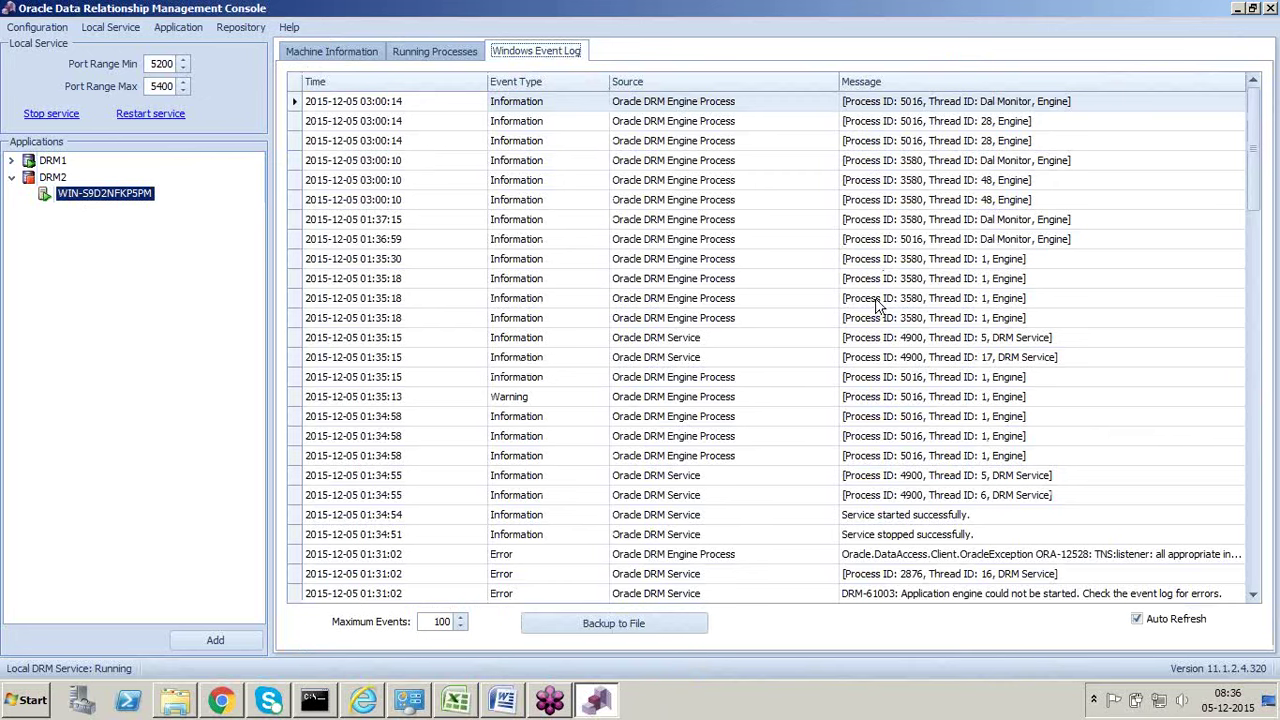
key(alt+Tab)
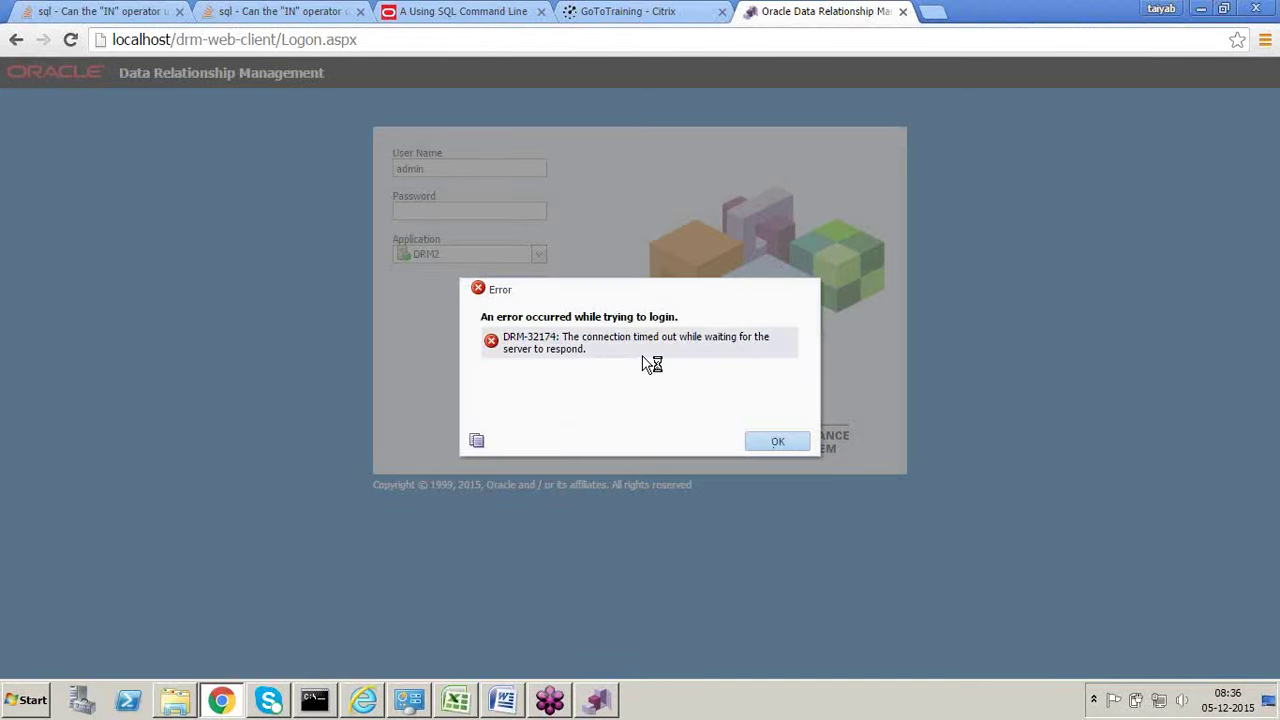
Step: Dismiss the timeout error, reload the login page and choose application DRM1
click(779, 445)
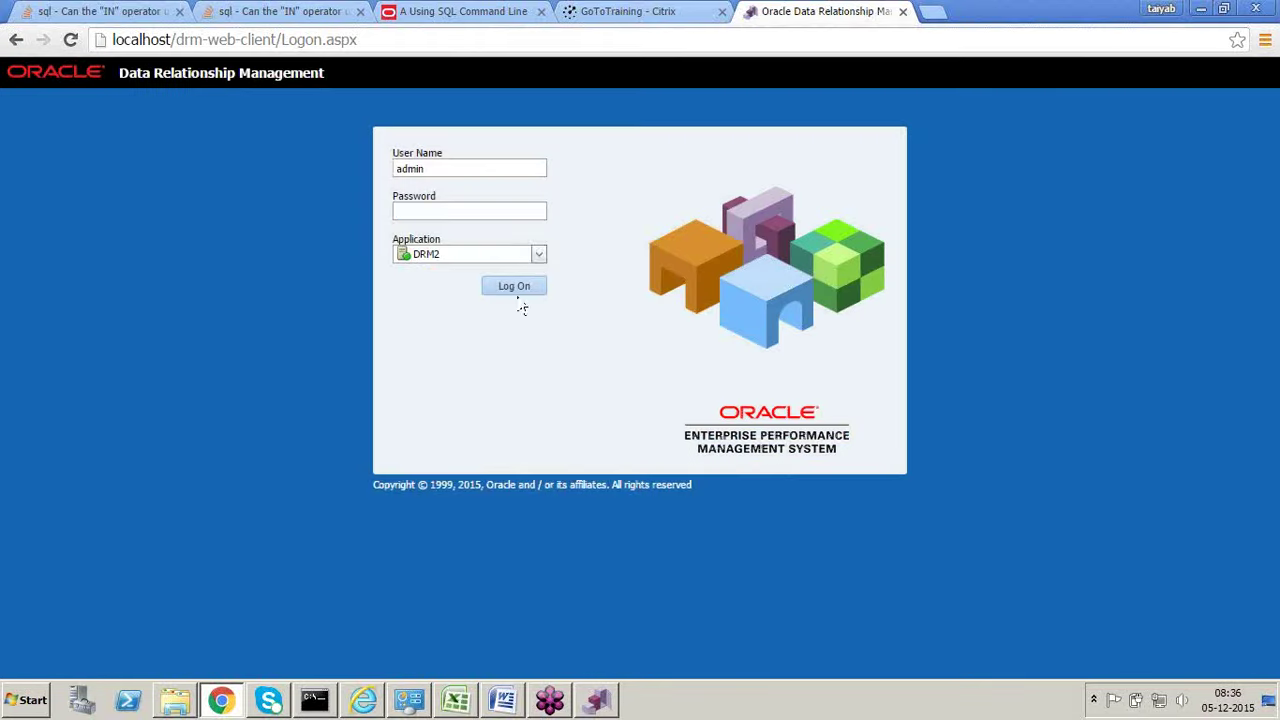
click(384, 41)
key(Return)
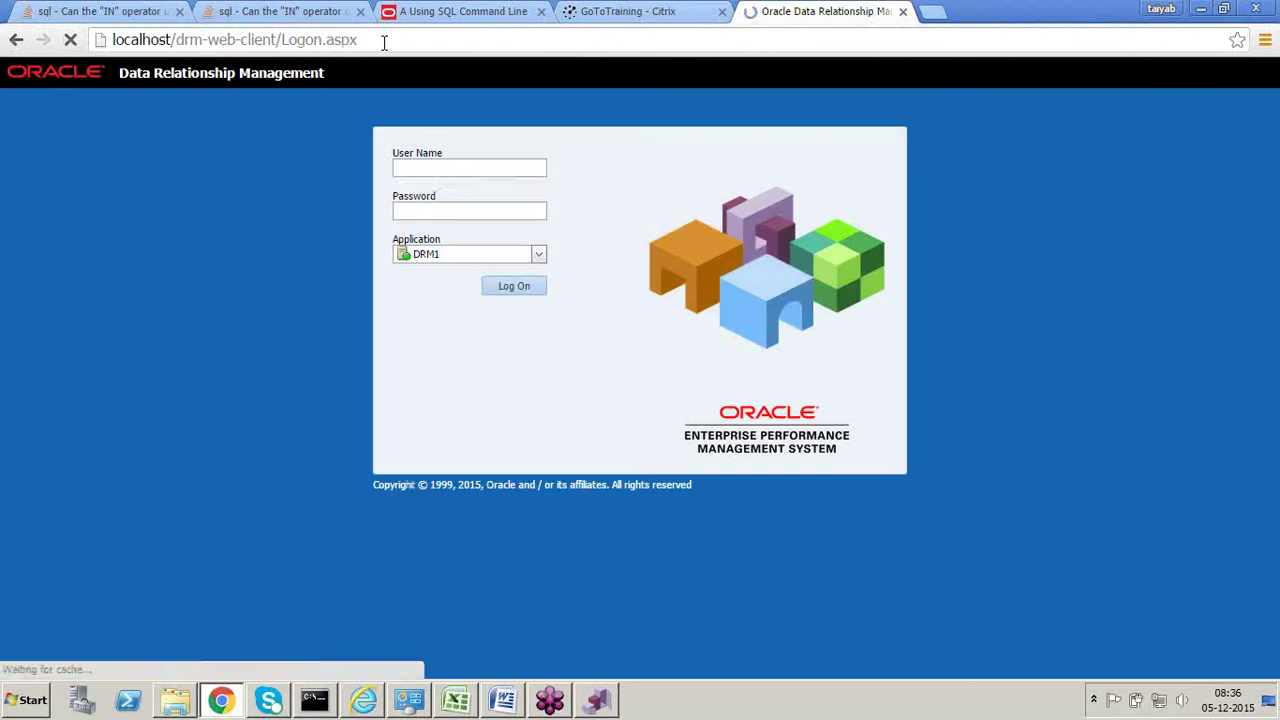
click(541, 255)
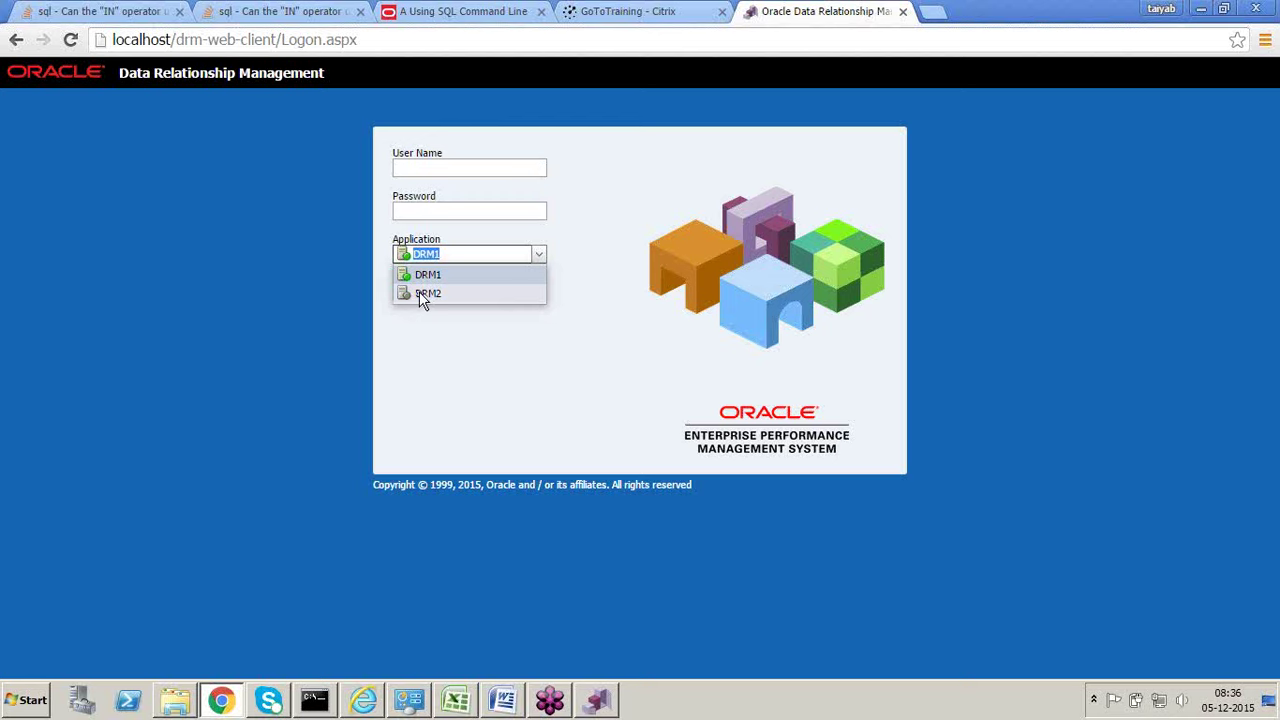
click(457, 369)
Step: Log in as ADMIN with the account password
click(445, 170)
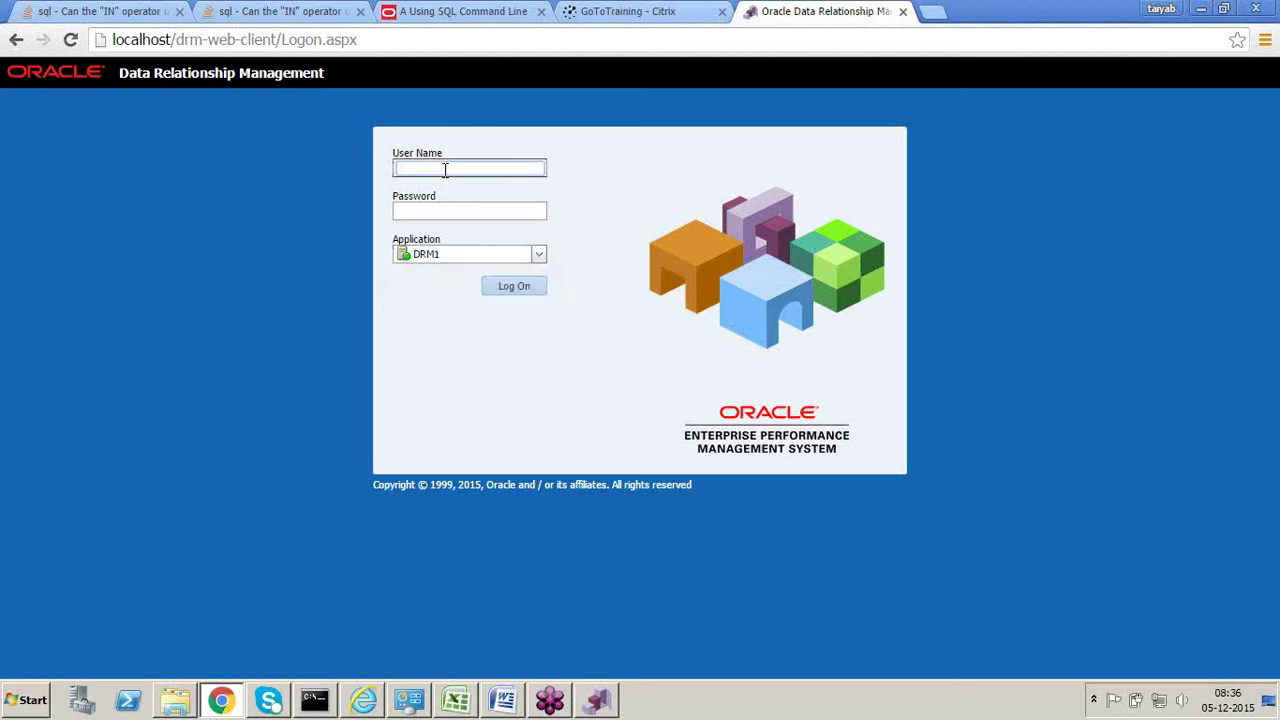
text(ADMIN)
key(Tab)
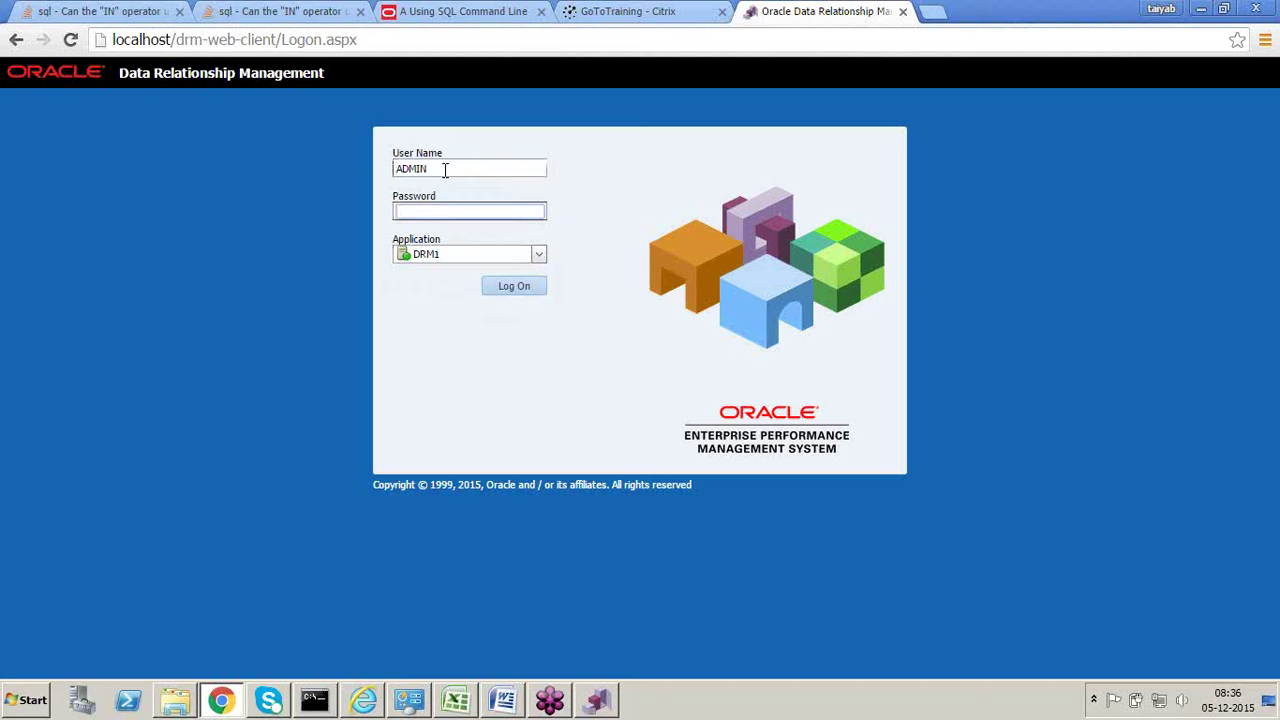
text(***********)
key(Return)
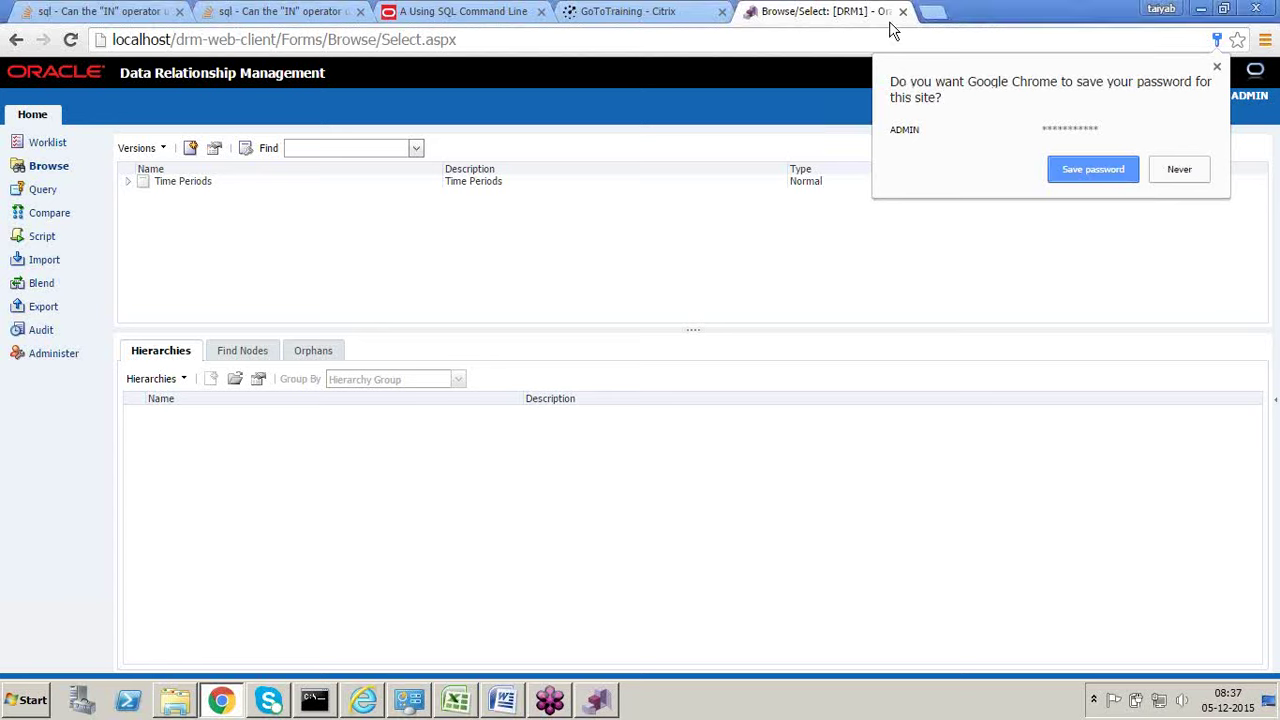
Step: Dismiss the save-password prompt and load the Time Periods version
click(1007, 55)
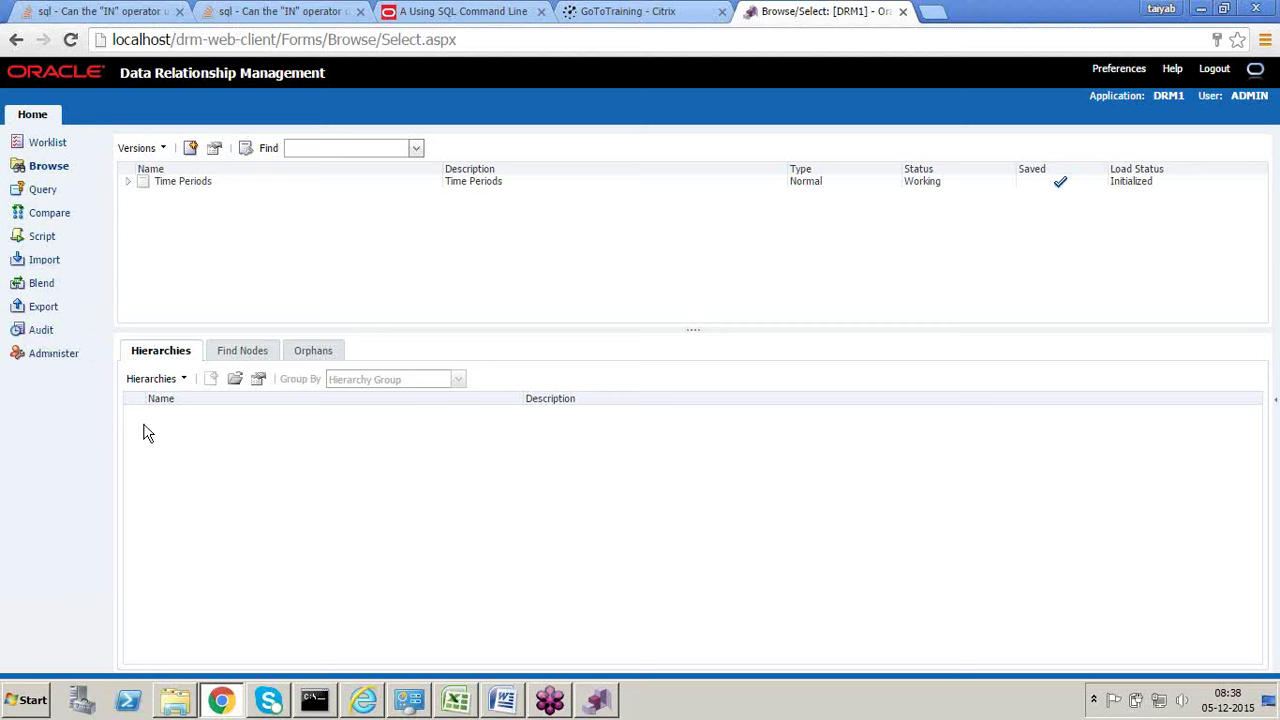
click(175, 193)
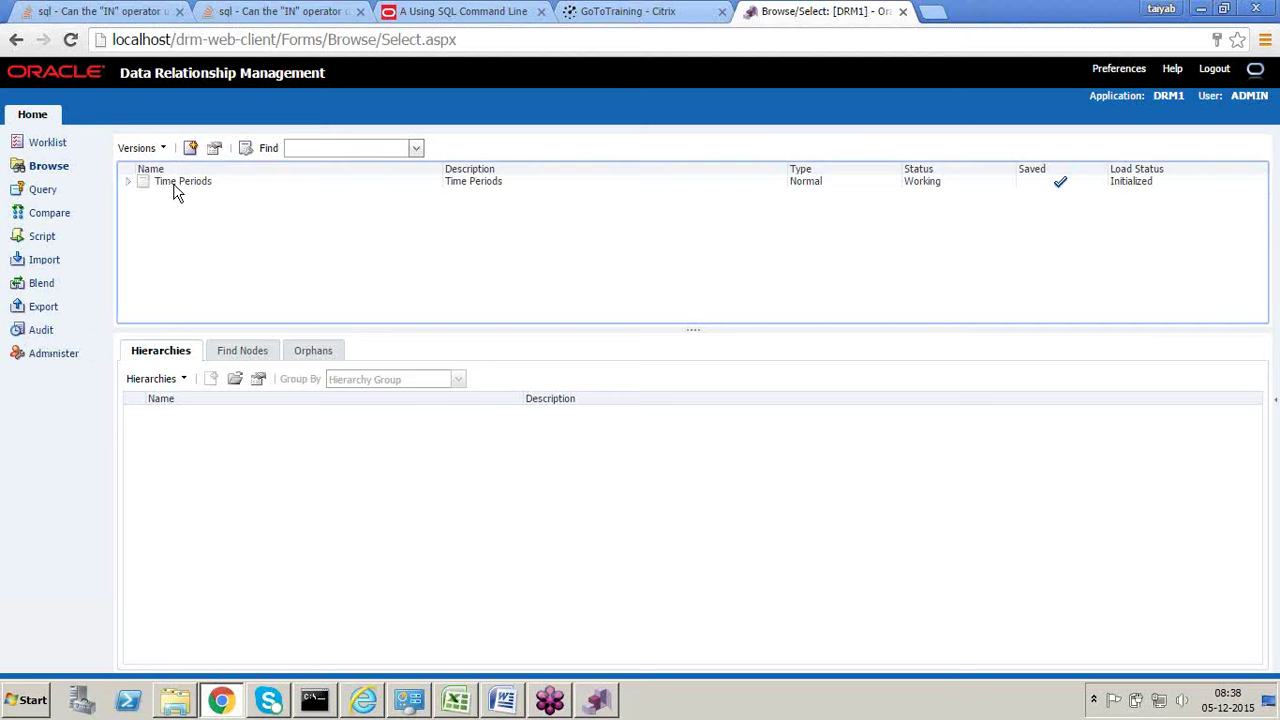
click(176, 188)
right_click(176, 188)
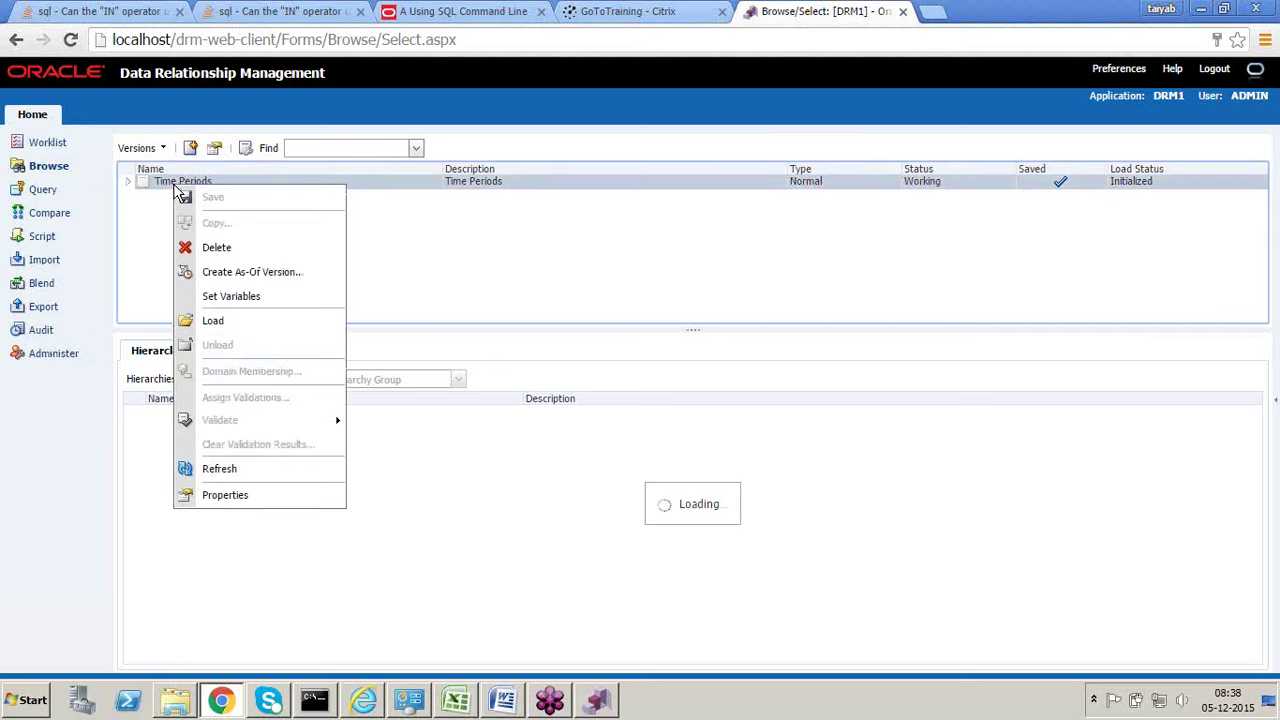
click(220, 328)
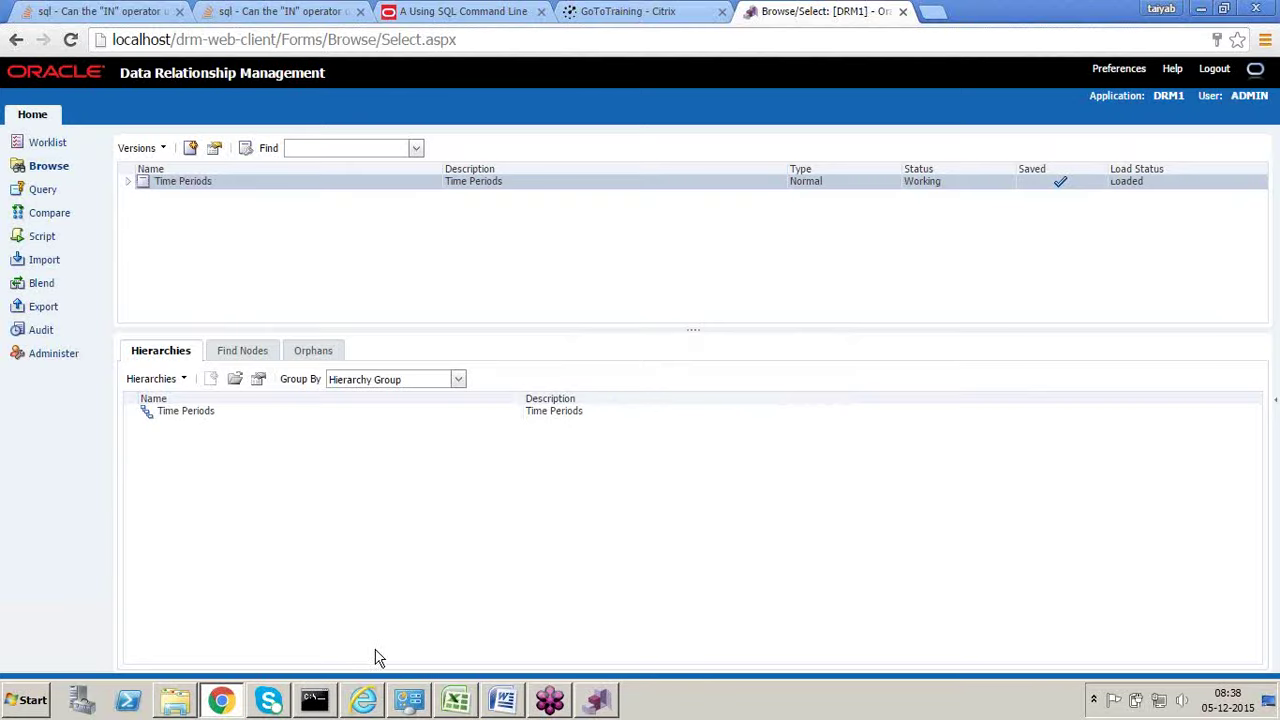
click(455, 702)
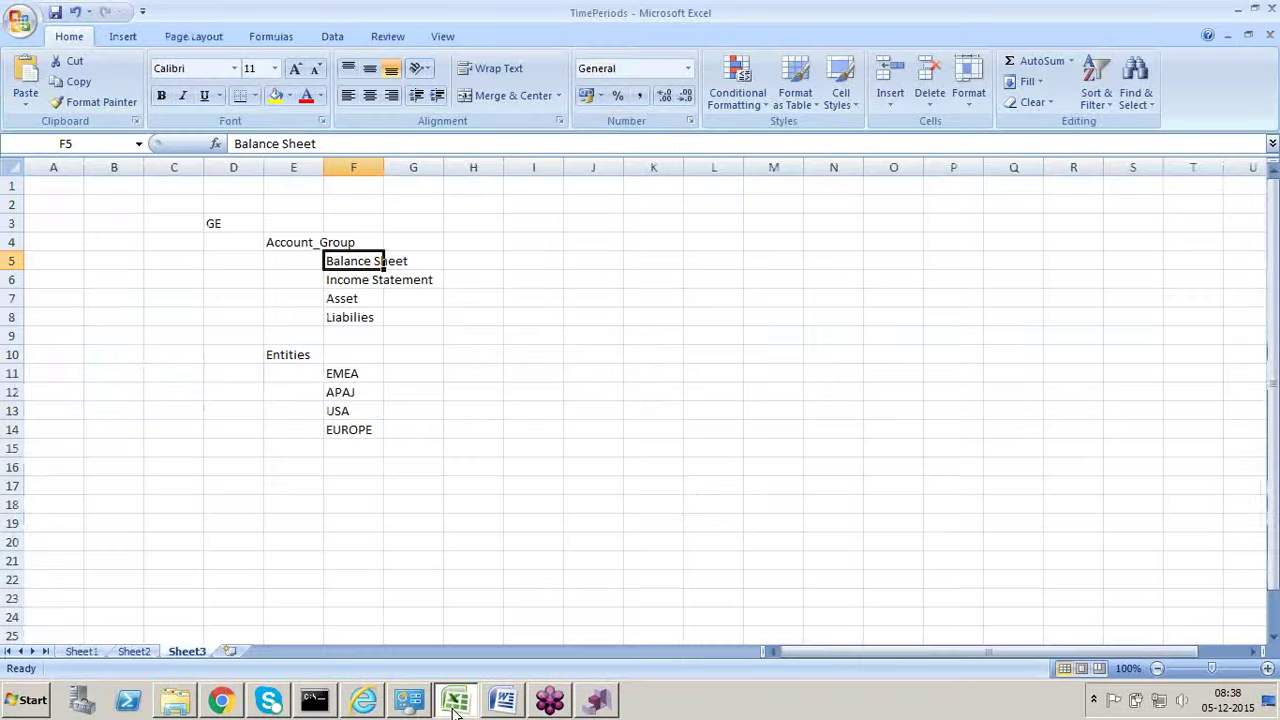
Step: Inspect Sheet1's Time Periods member properties along row 3, from Parent to Generation and beyond
click(82, 651)
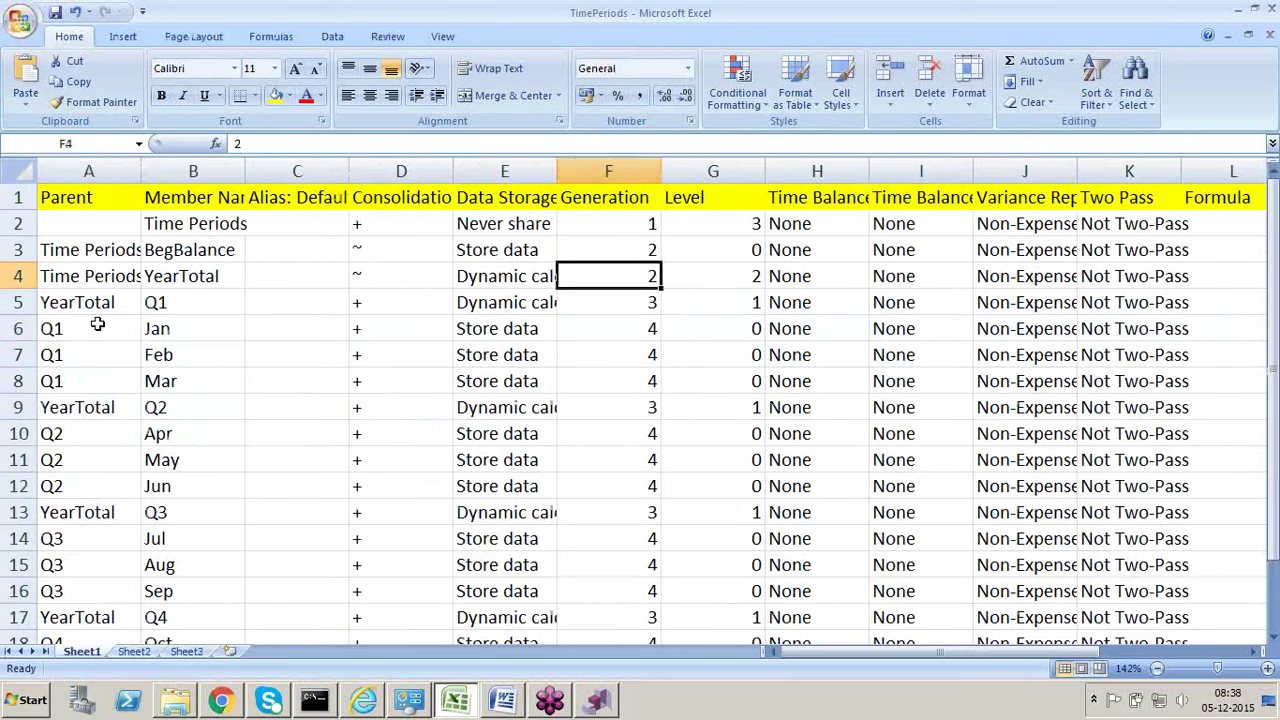
click(97, 326)
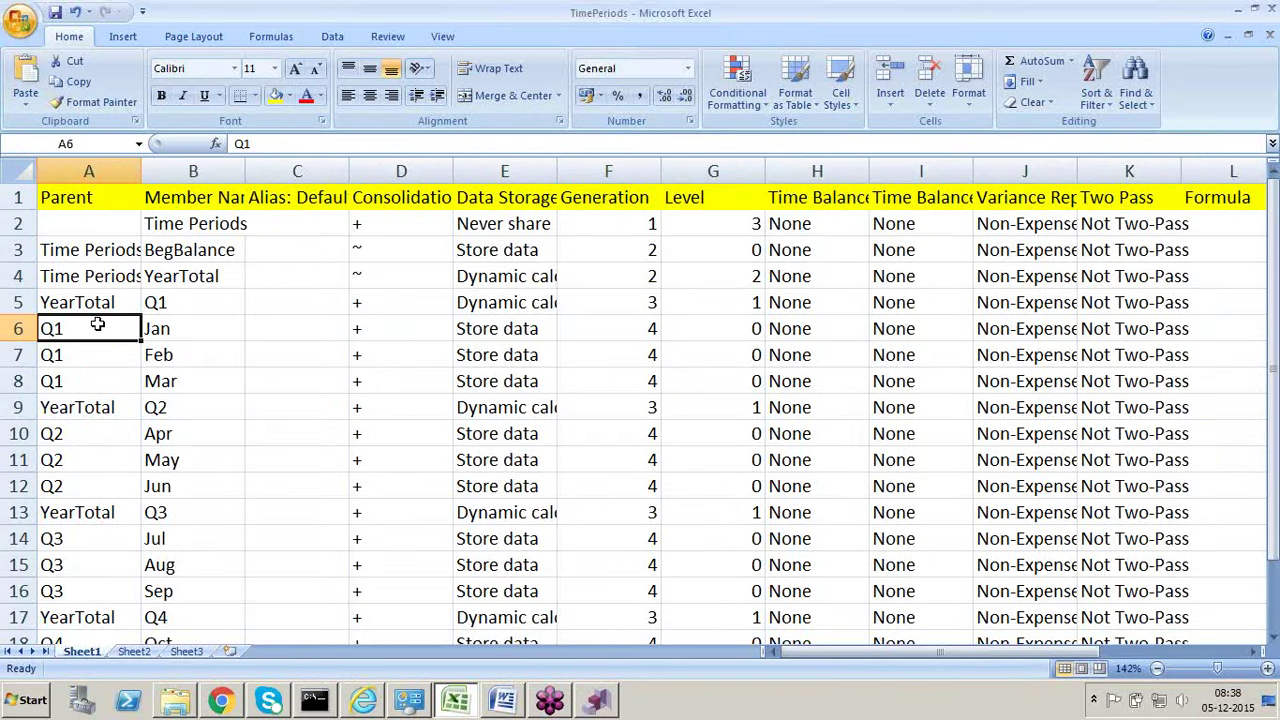
key(Up)
key(Up)
key(Up)
key(Right)
key(Right)
key(Right)
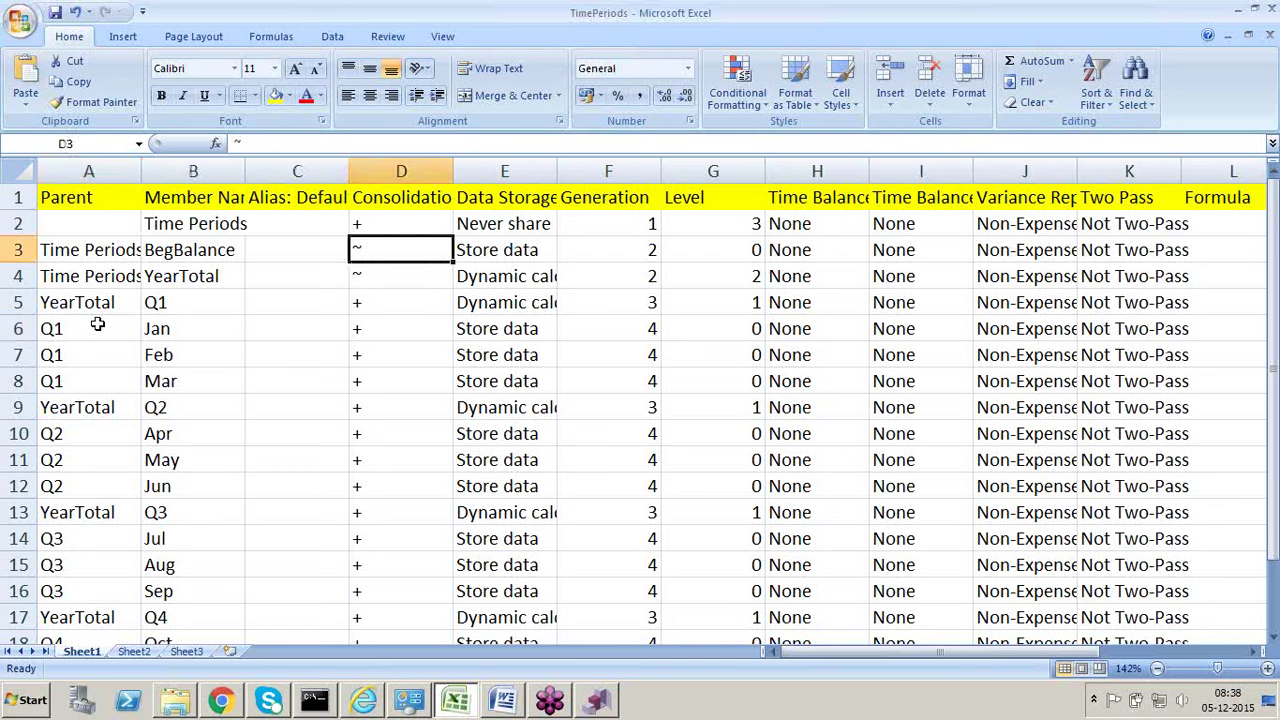
key(Right)
key(Right)
key(Left)
key(Right)
key(Right)
key(Right)
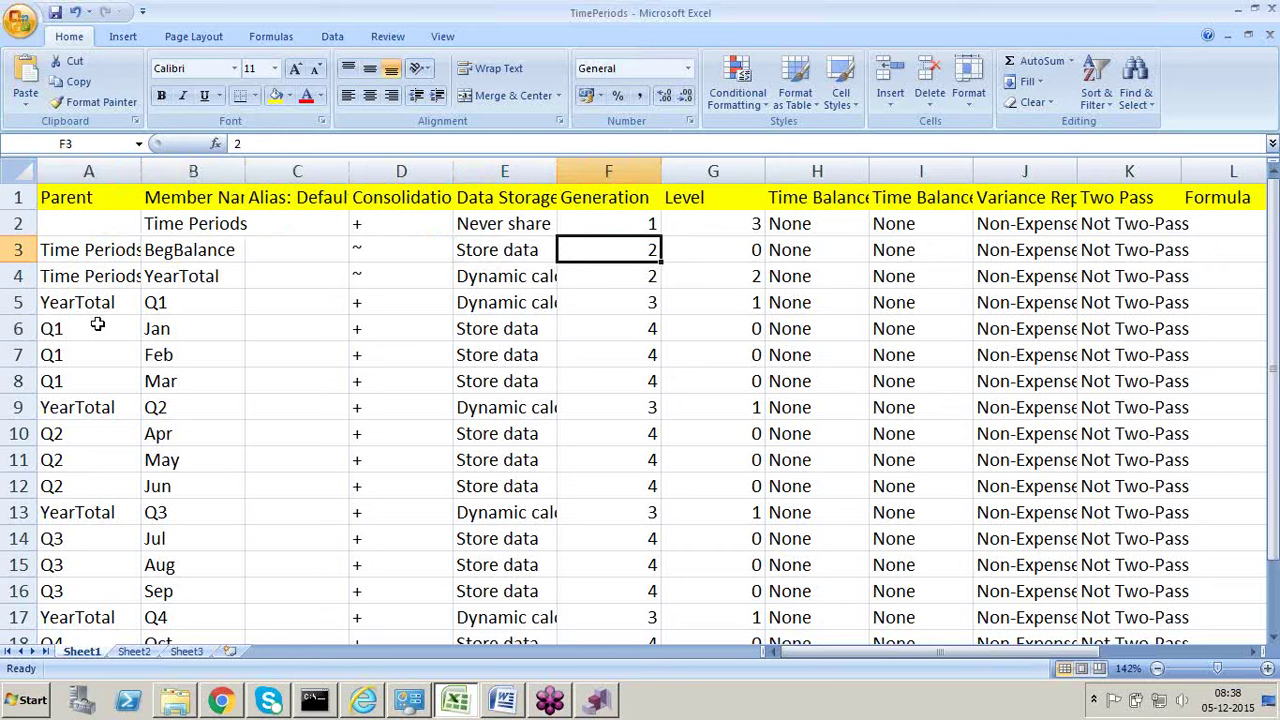
key(Right)
key(Right)
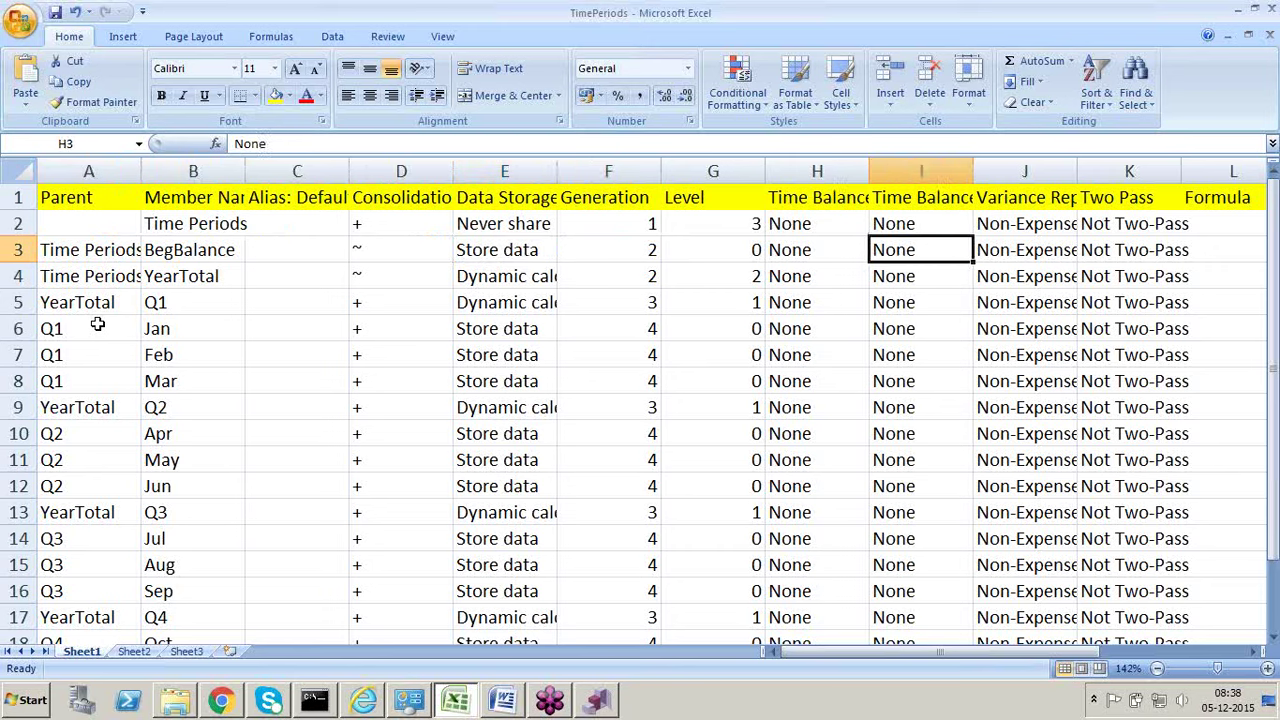
key(Left)
key(Left)
key(Left)
key(Left)
key(Left)
key(Left)
key(Left)
key(Left)
key(Left)
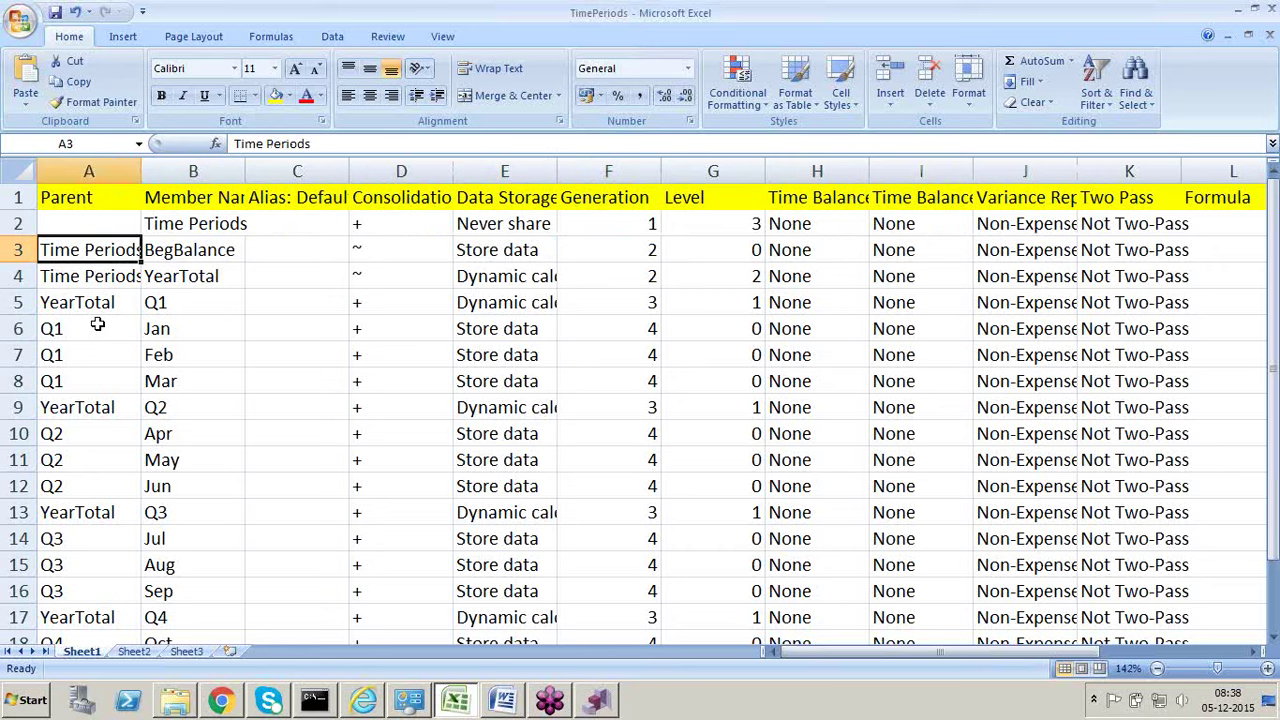
key(alt+Tab)
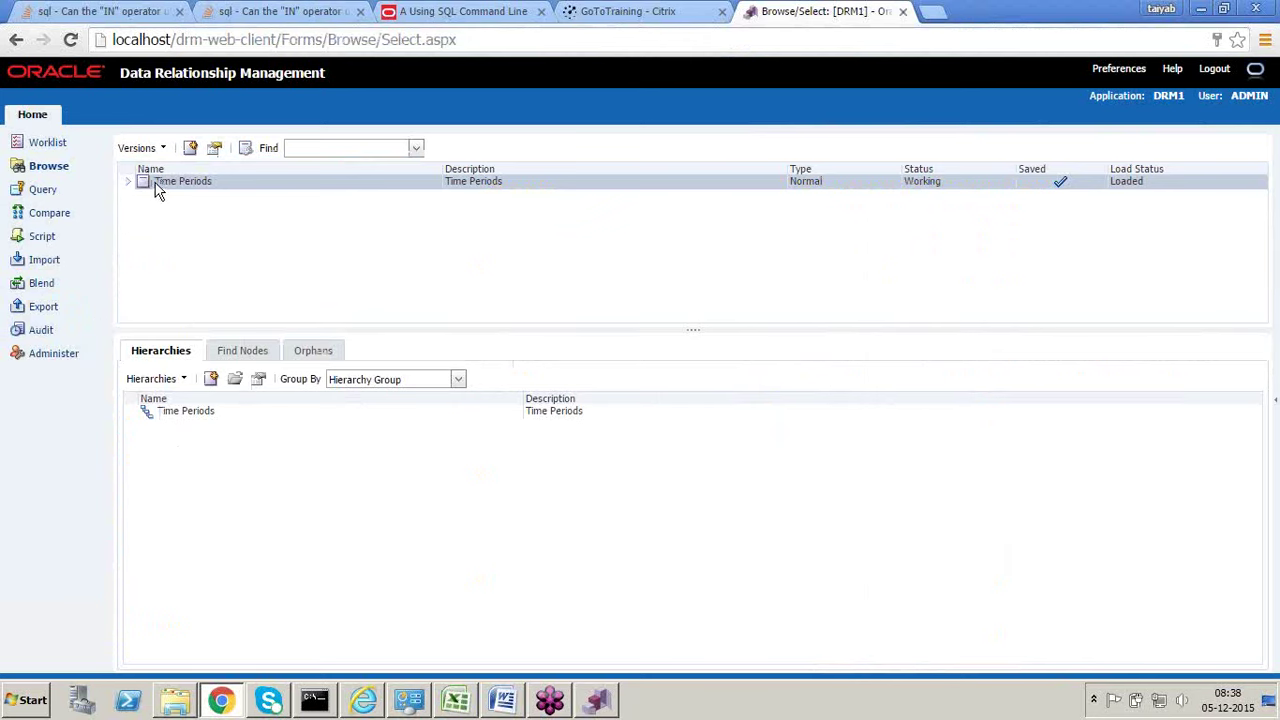
Step: Select and open the Time Periods hierarchy from the Hierarchies list
click(175, 412)
double_click(175, 412)
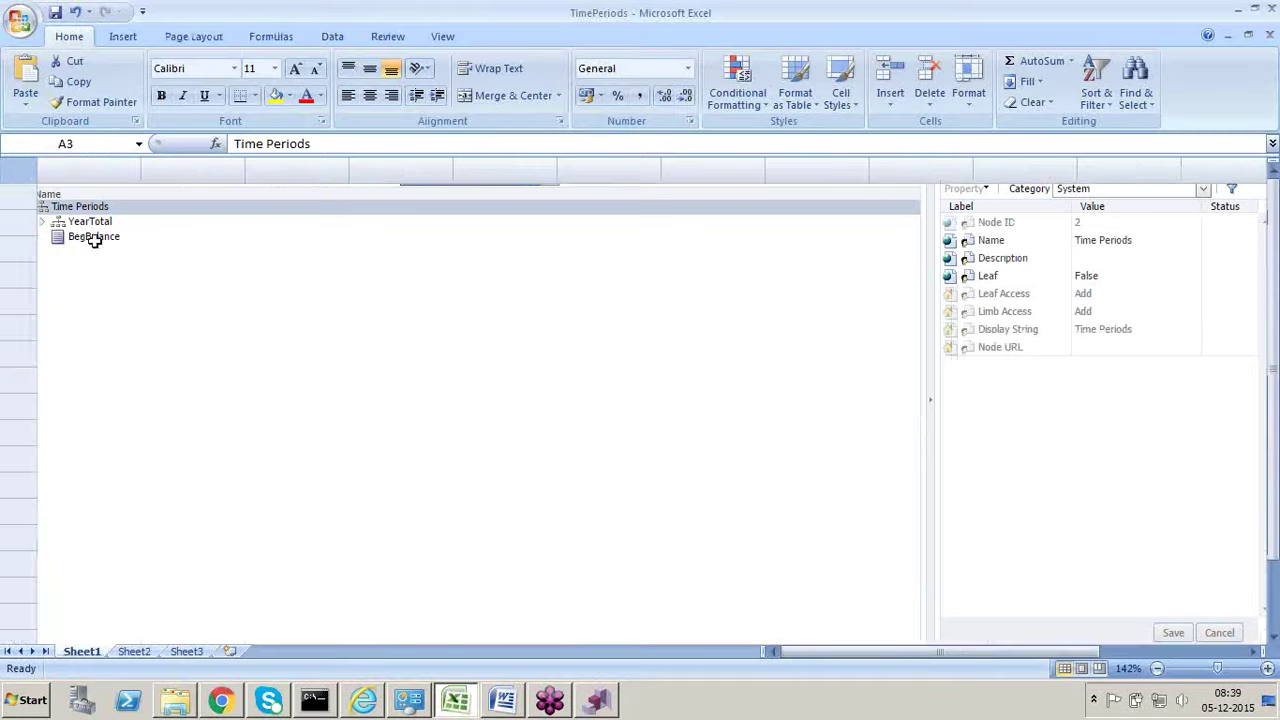
Step: Copy cell A3 and turn on filters for the TimePeriods table
key(ctrl+c)
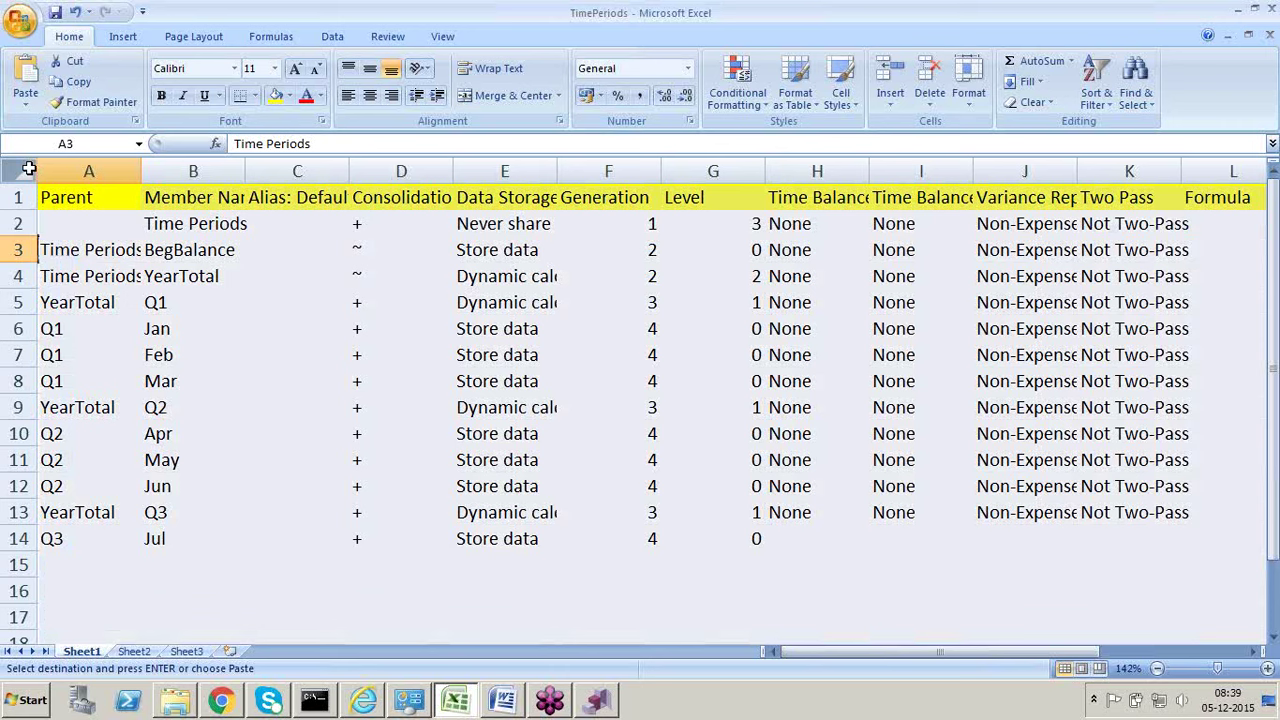
click(30, 170)
key(ctrl+shift+l)
click(131, 199)
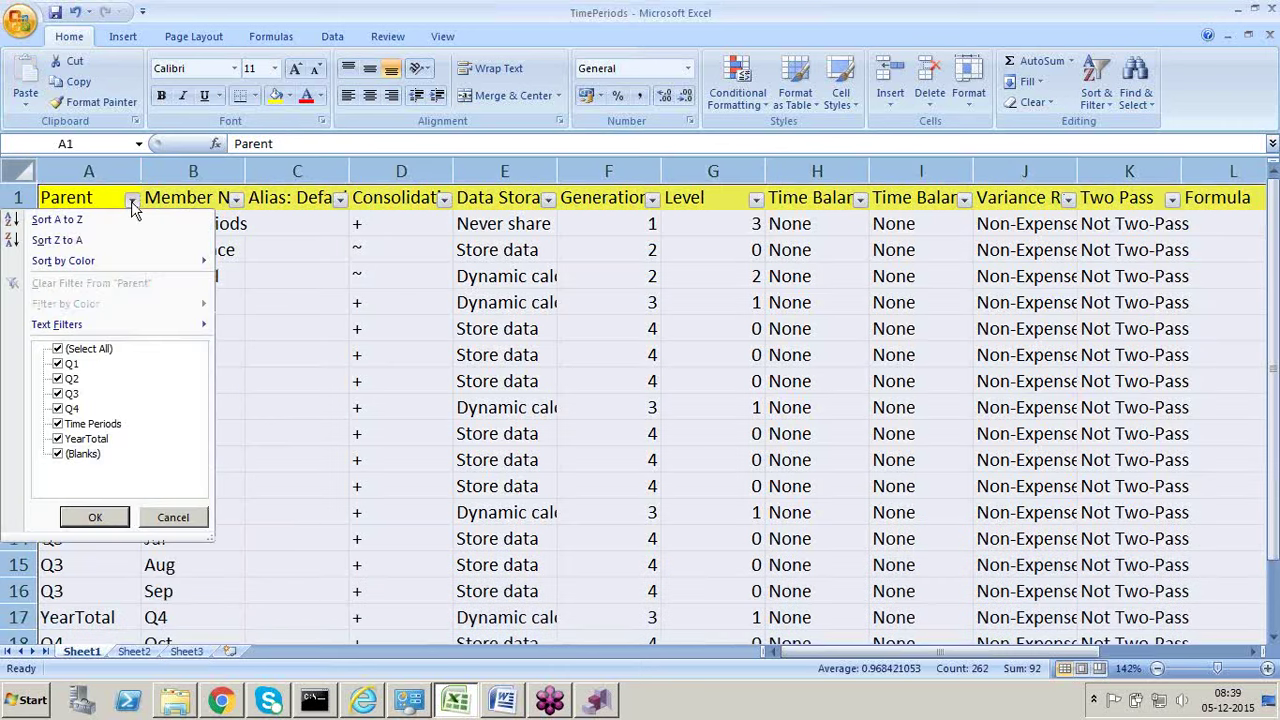
click(285, 278)
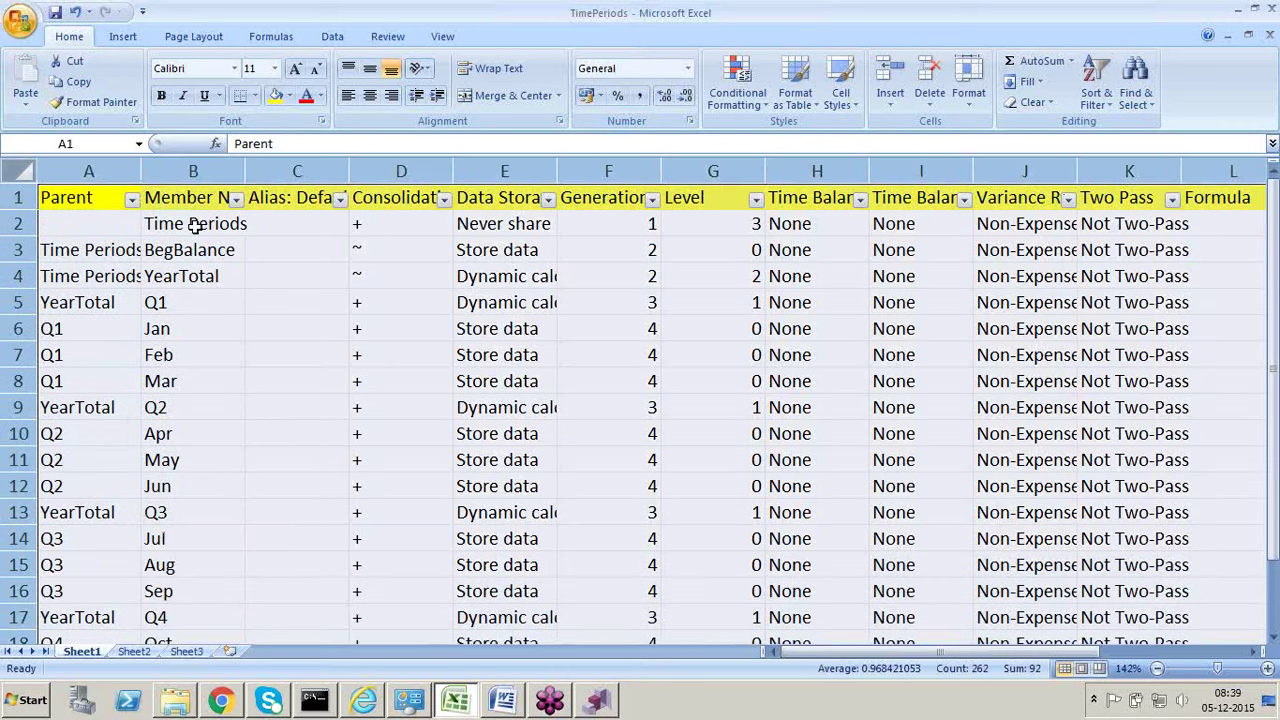
Step: Compare the BegBalance and YearTotal member rows against the DRM hierarchy
click(195, 226)
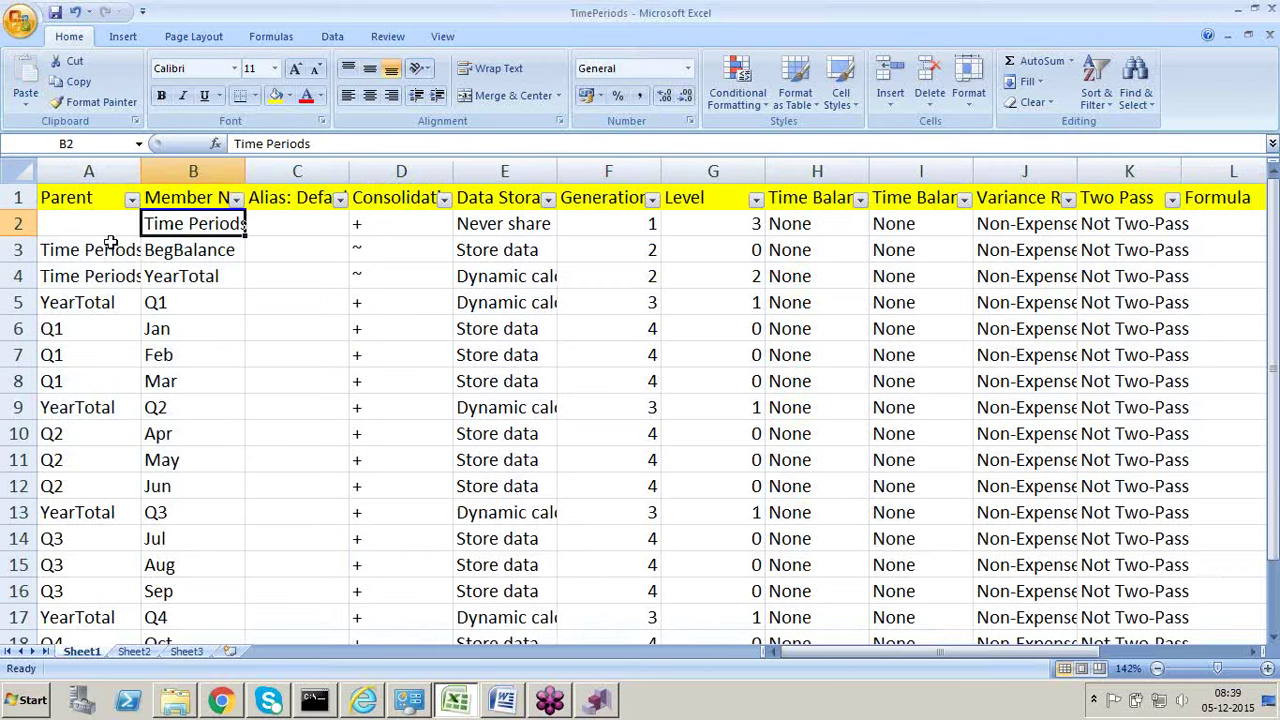
click(112, 249)
click(112, 272)
click(166, 248)
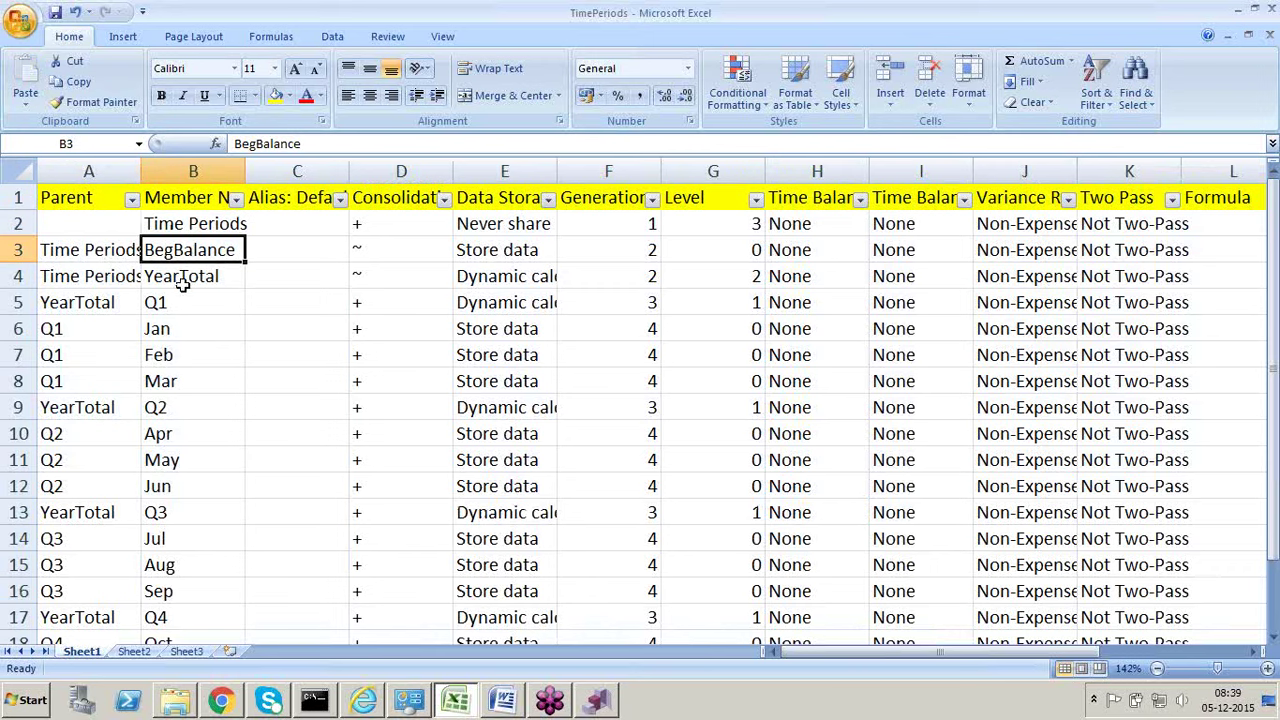
click(187, 279)
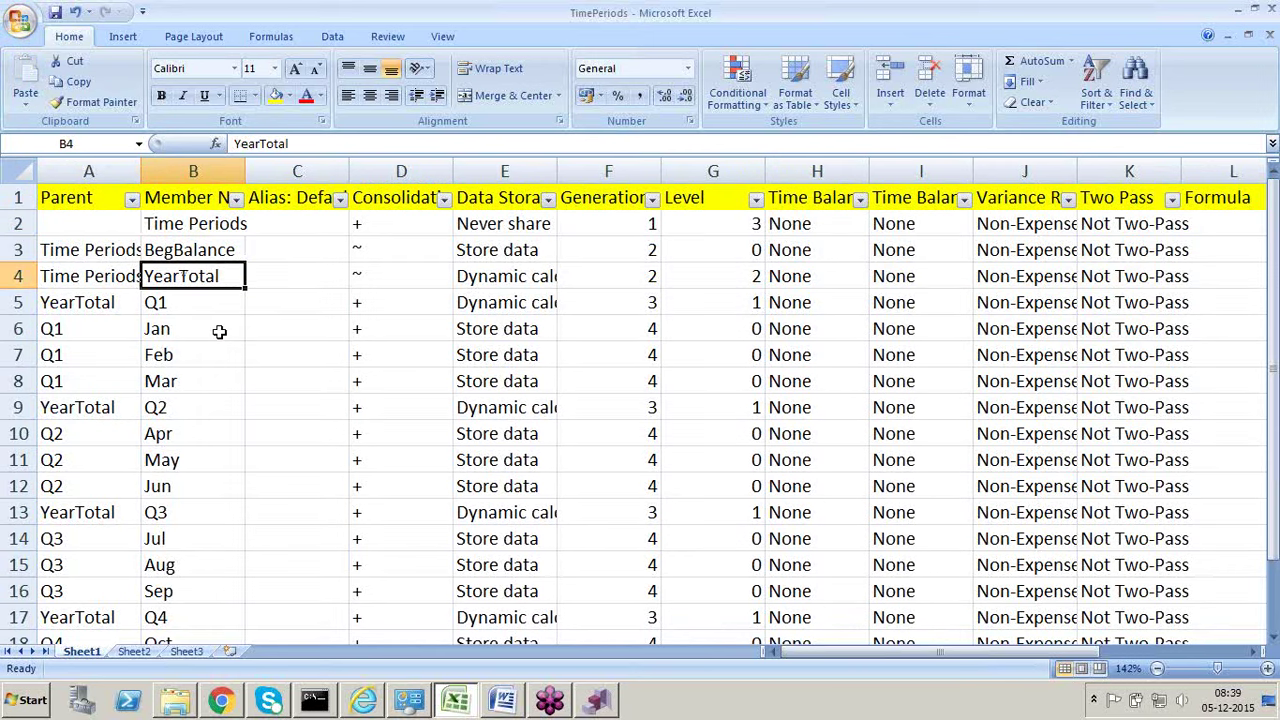
key(alt+Tab)
key(alt+Tab)
click(198, 252)
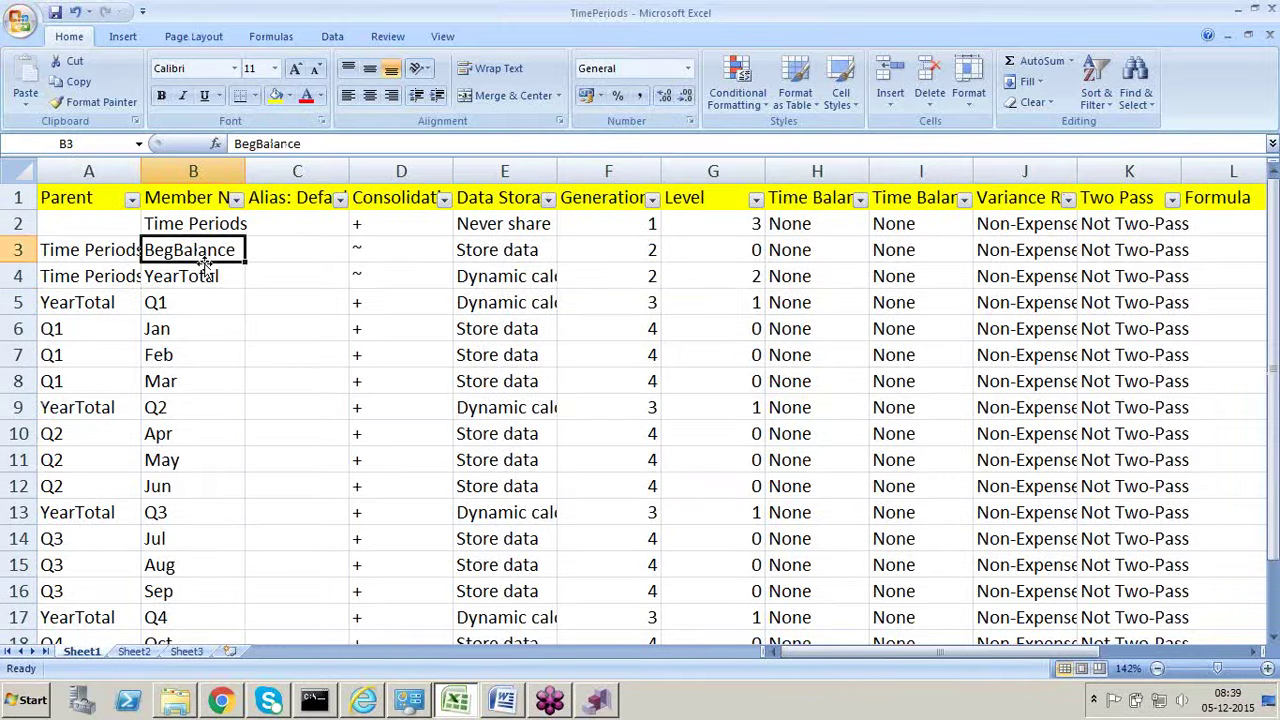
click(212, 278)
key(alt+Tab)
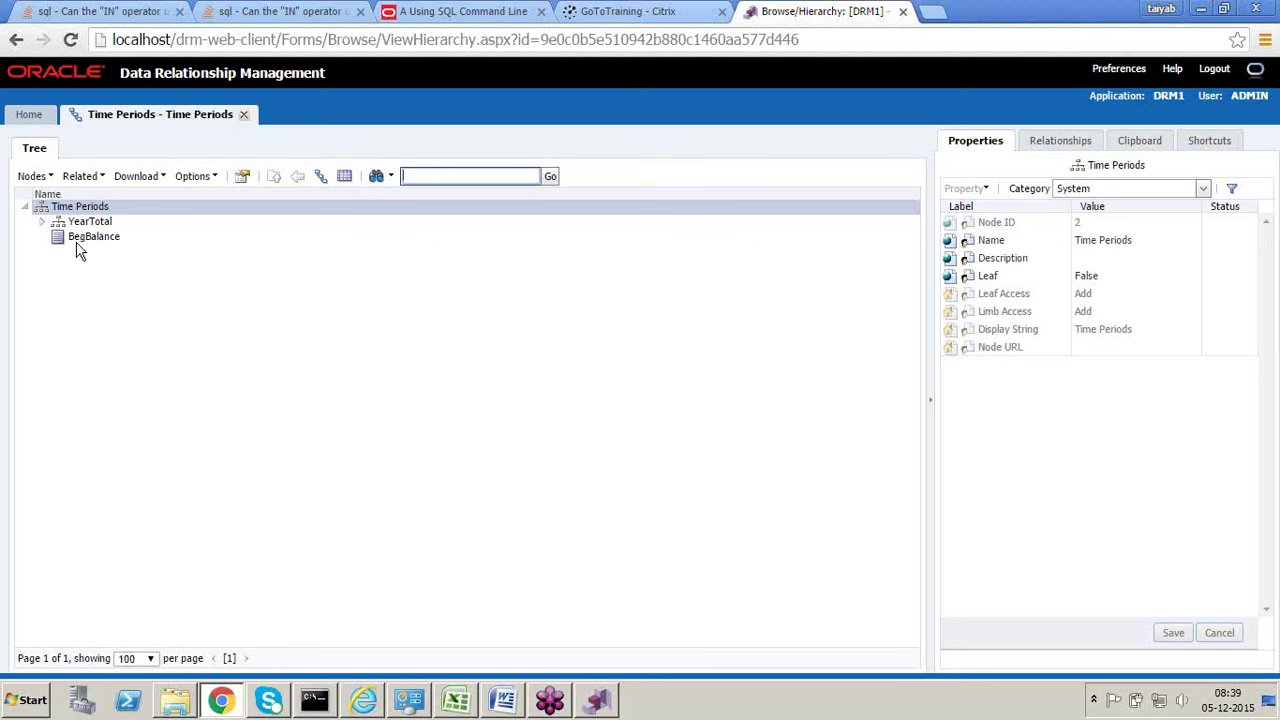
Step: Expand YearTotal, Q1, Q2 and Q4 in the Time Periods tree to show their months
click(42, 223)
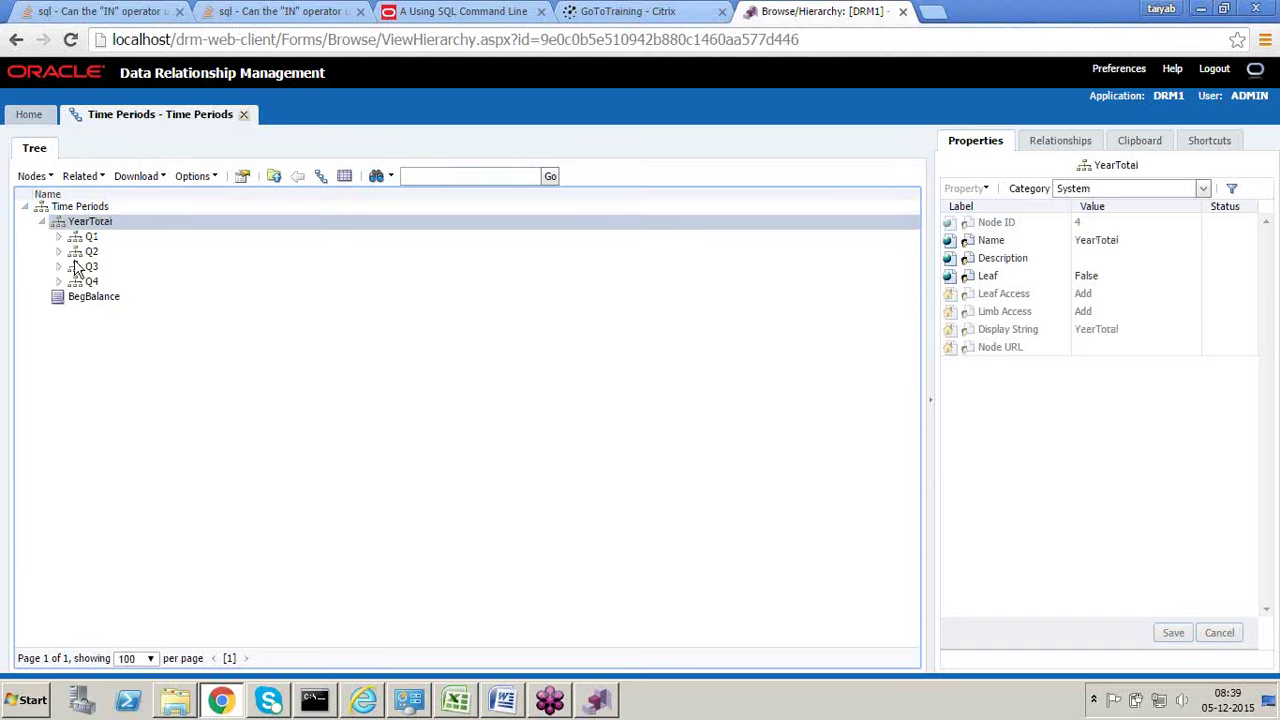
click(60, 238)
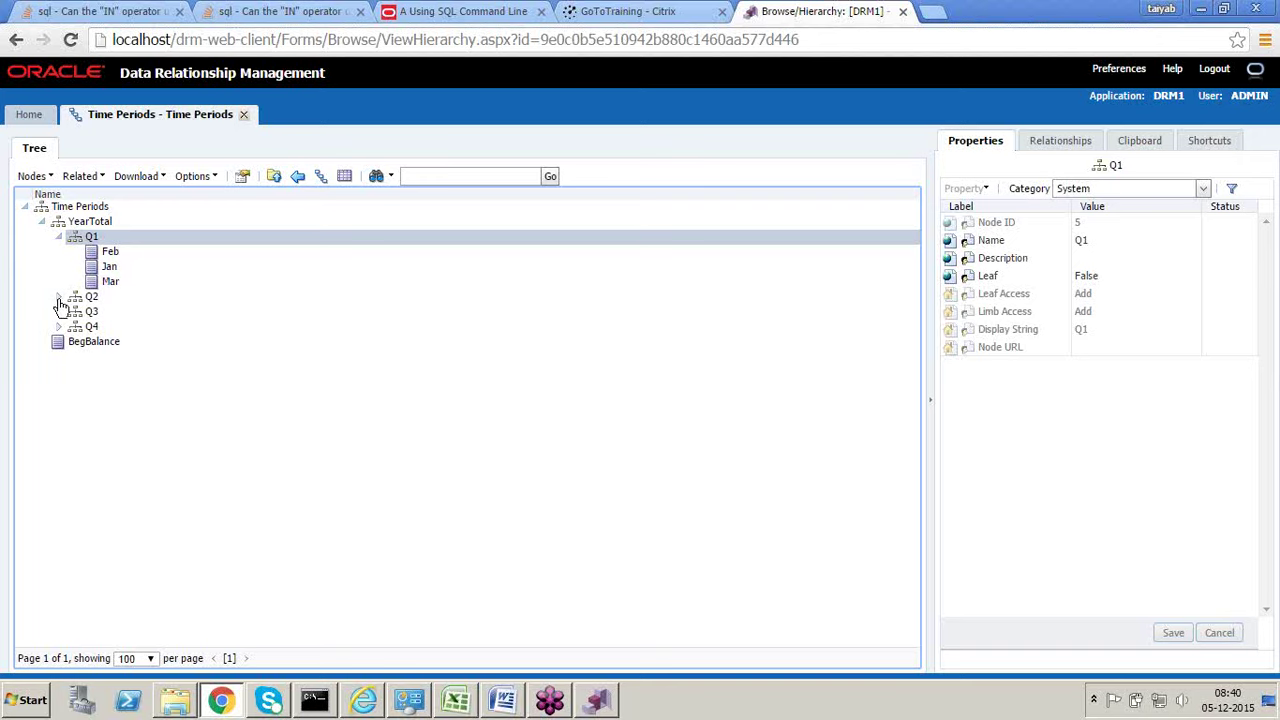
click(58, 300)
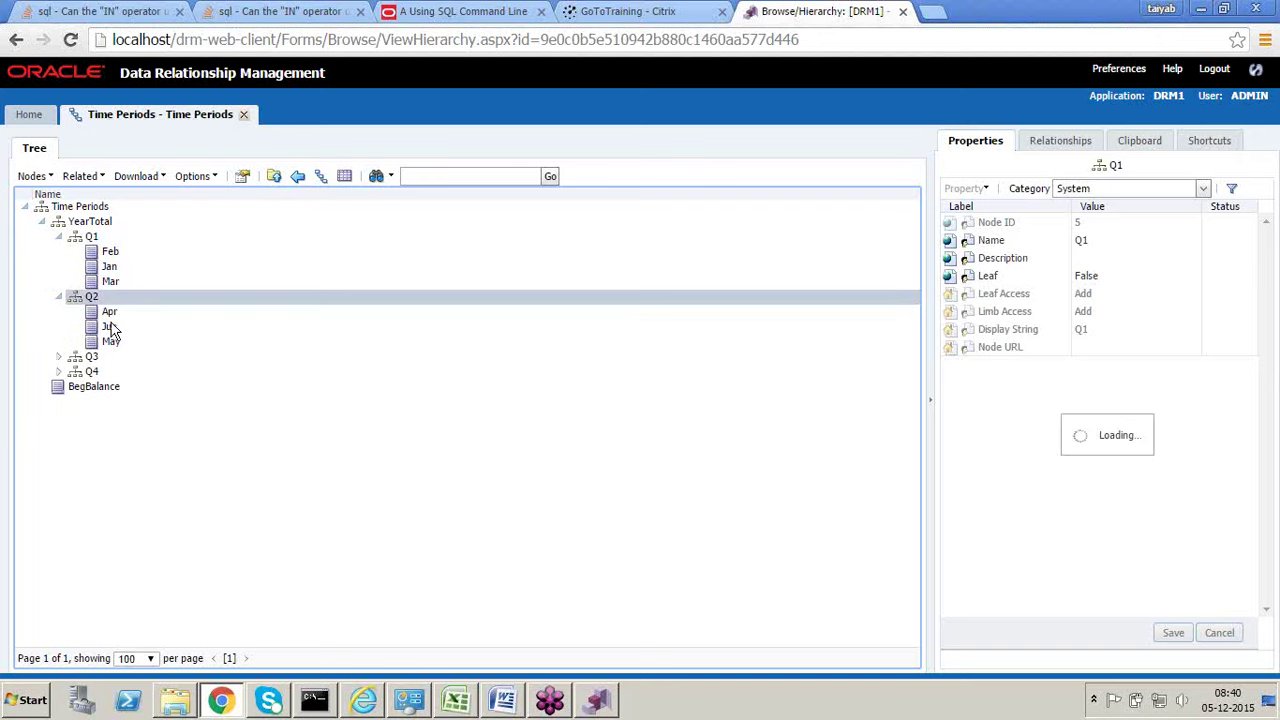
click(58, 373)
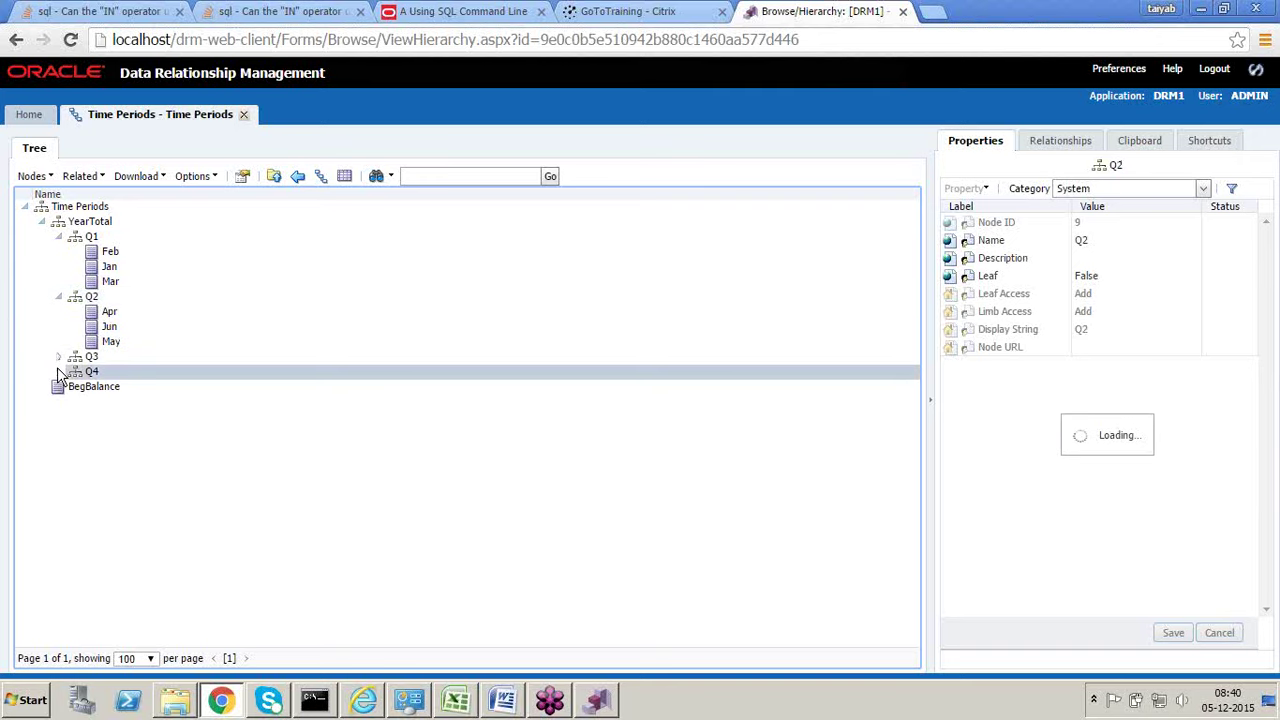
click(58, 371)
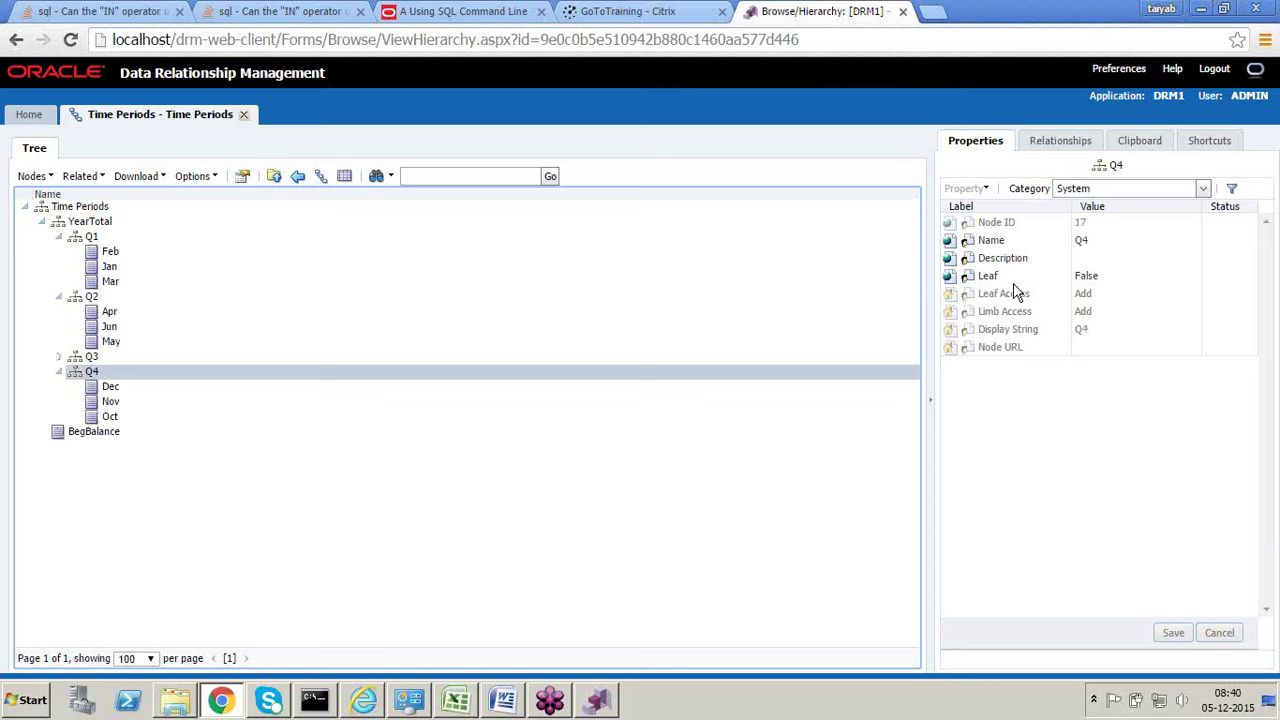
Step: View Q4's Stats property category, then switch back to System
click(1204, 190)
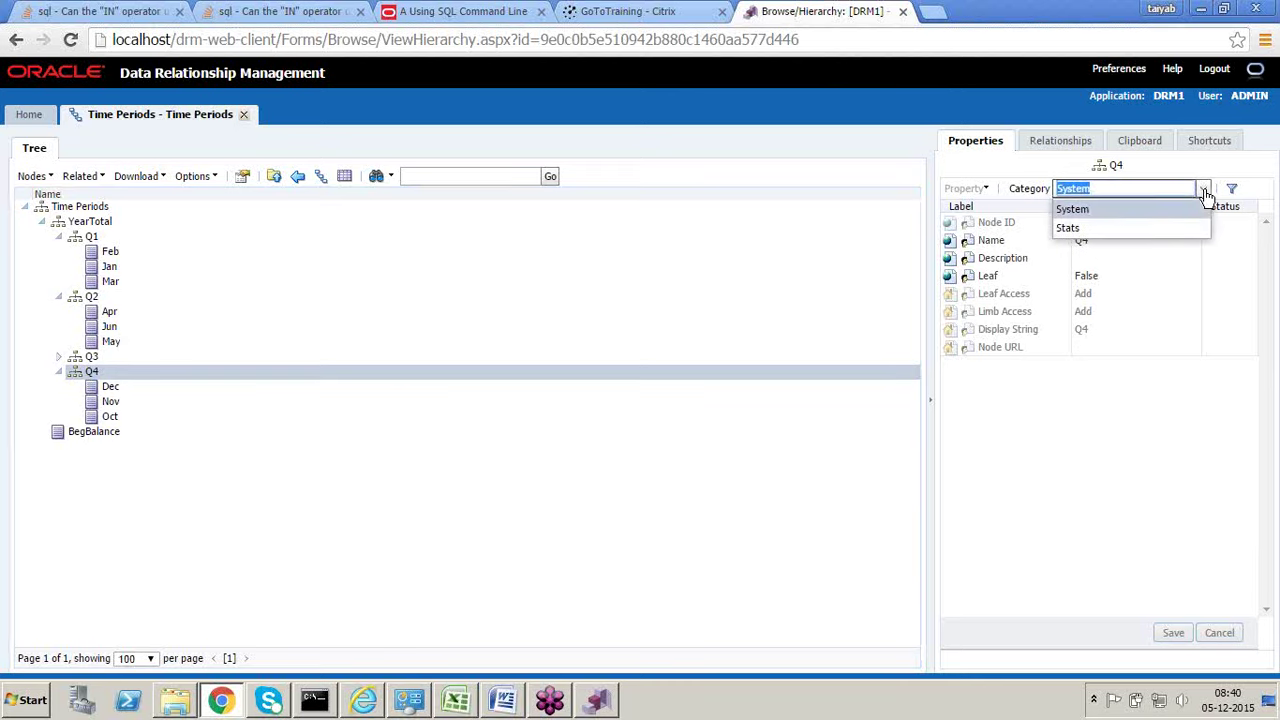
click(1101, 228)
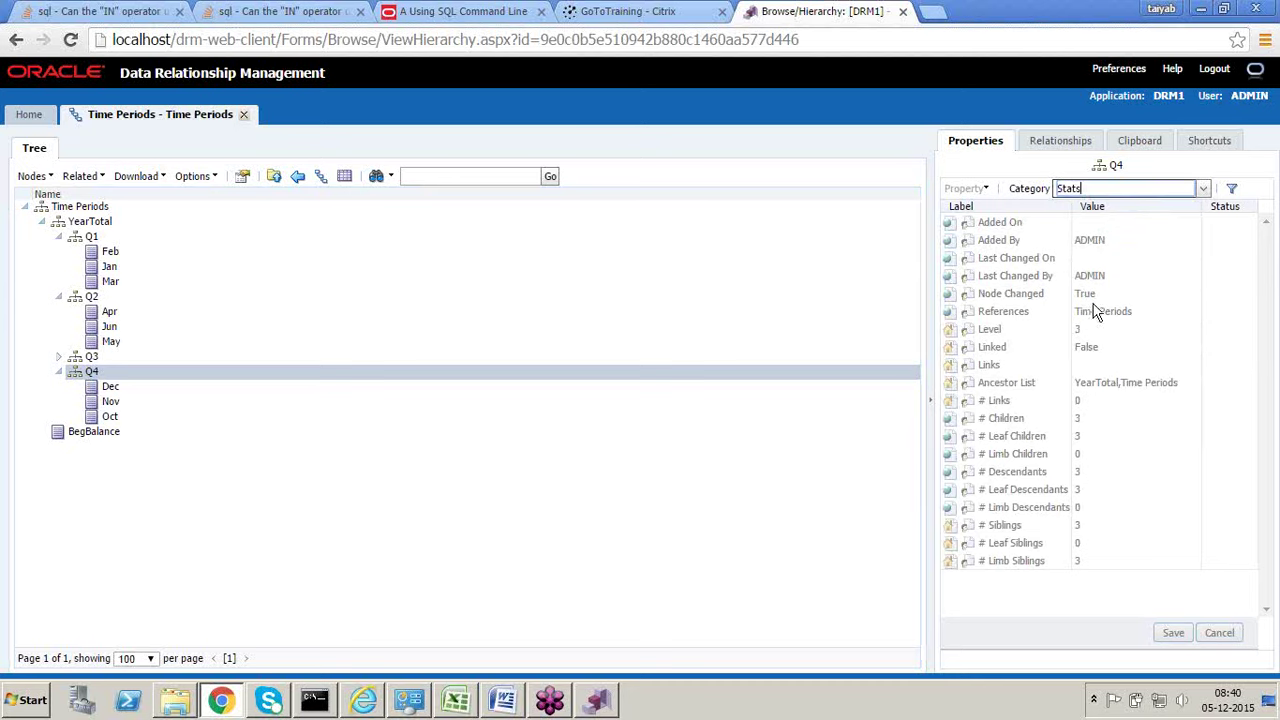
click(1203, 189)
click(1143, 209)
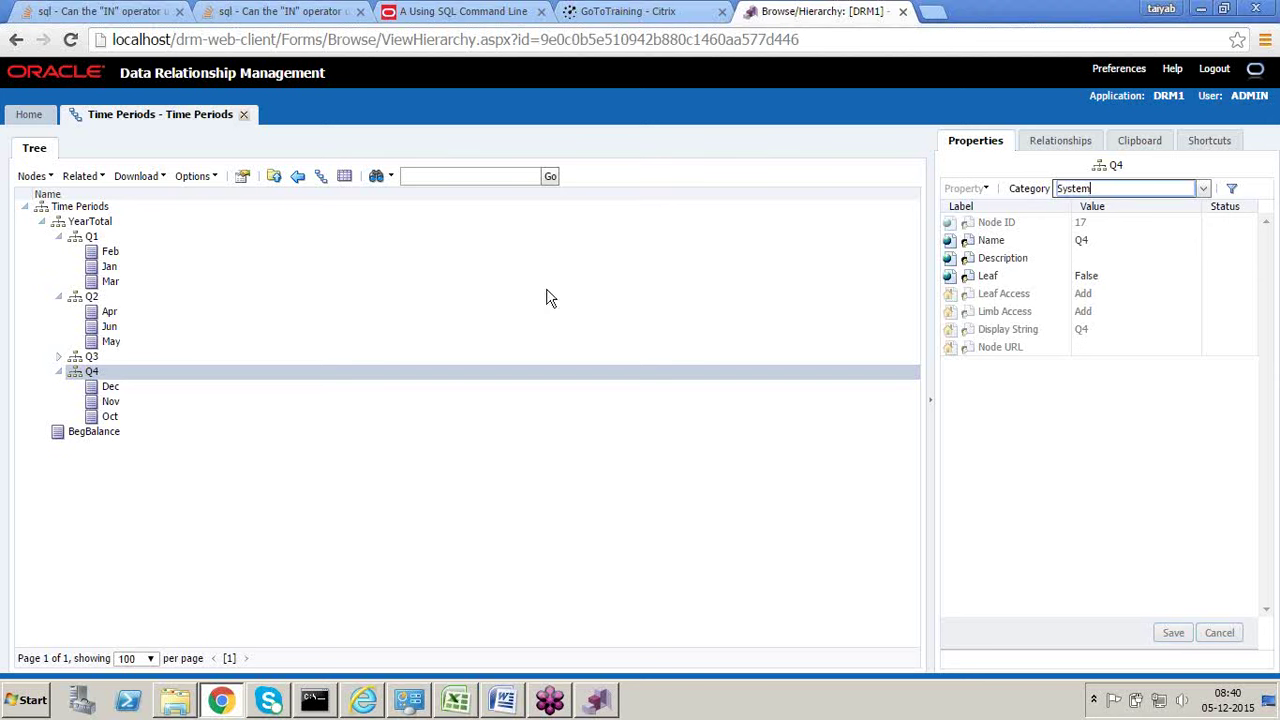
click(457, 705)
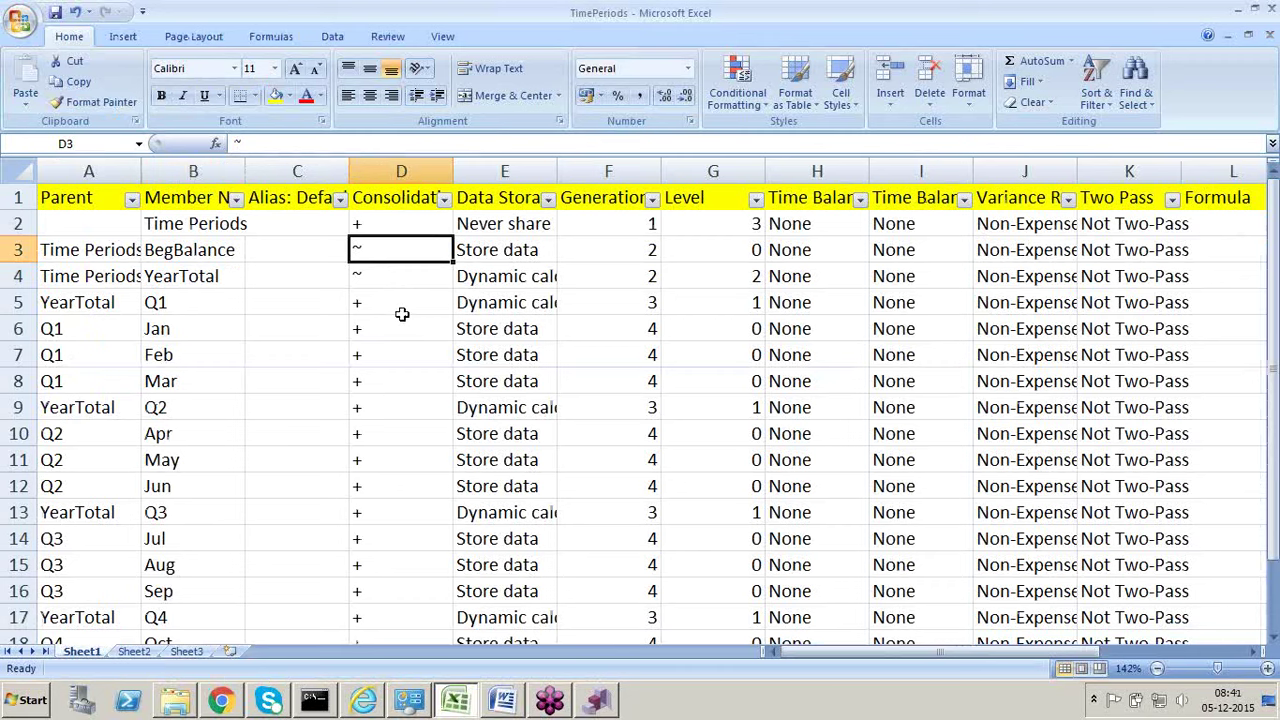
Step: Compare BegBalance's Data Storage, Level, Variance Reporting and Two Pass values with DRM
click(474, 250)
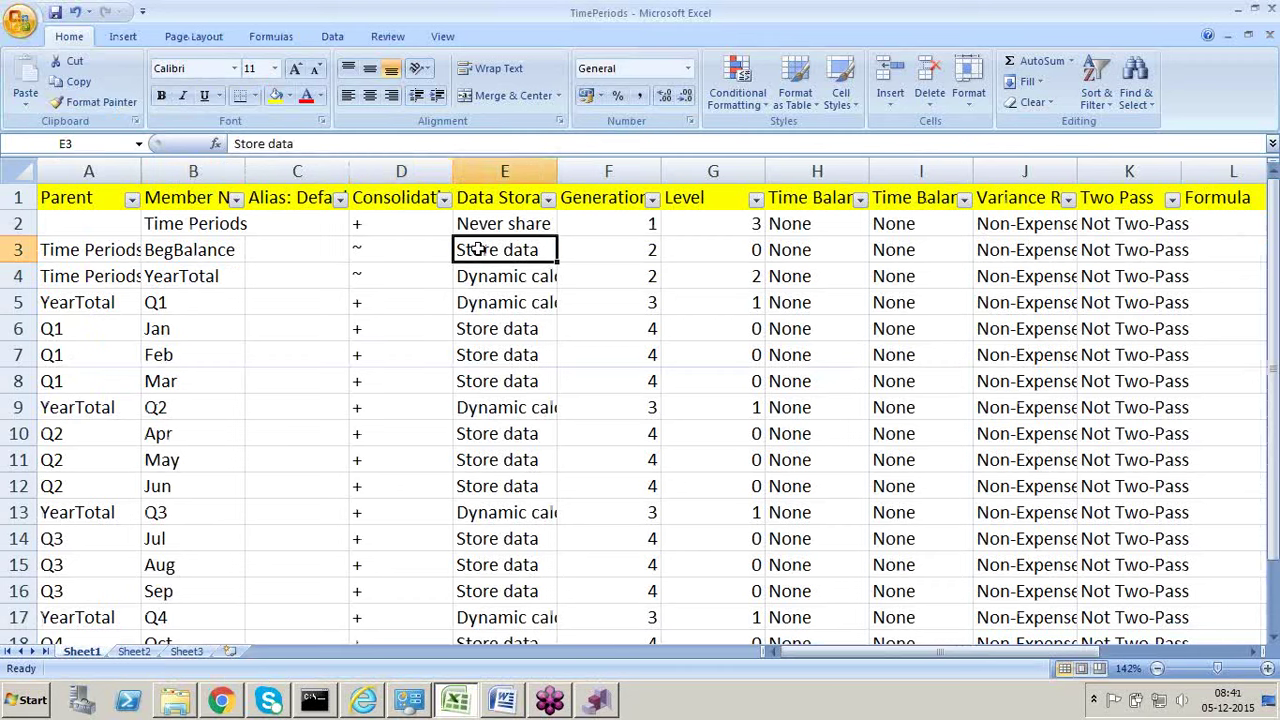
key(alt+Tab)
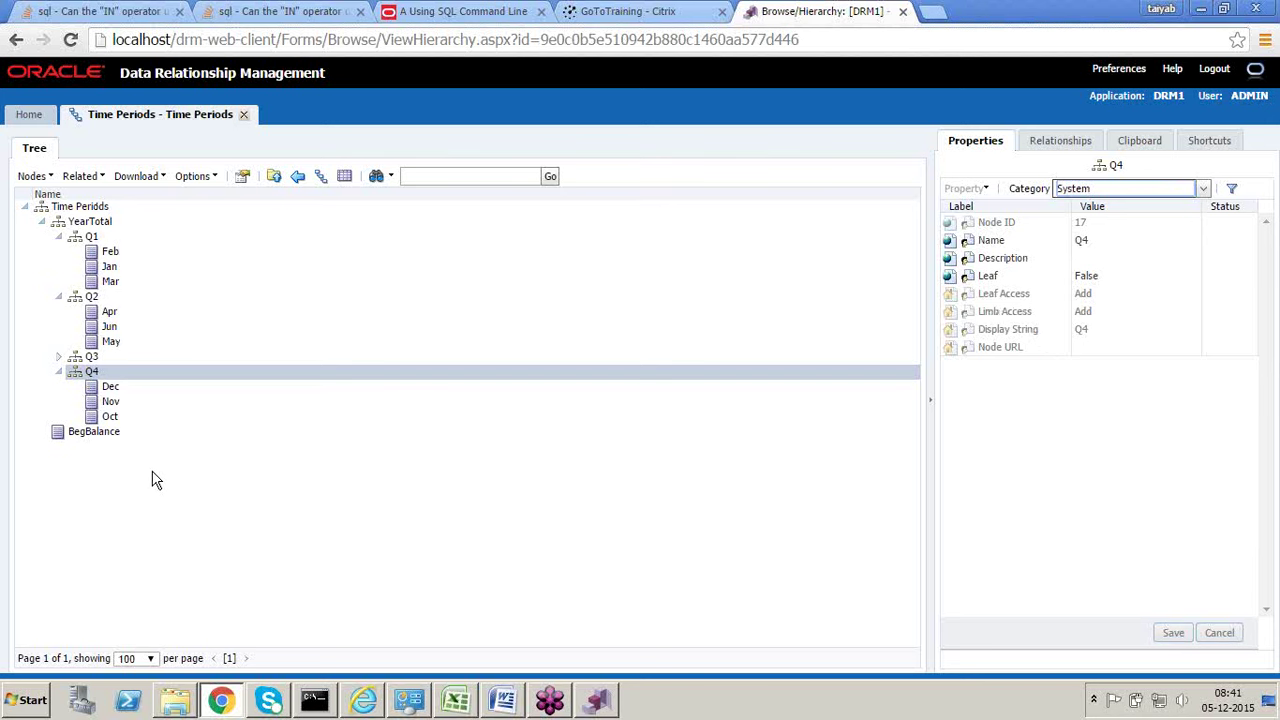
key(alt+Tab)
key(Right)
key(Right)
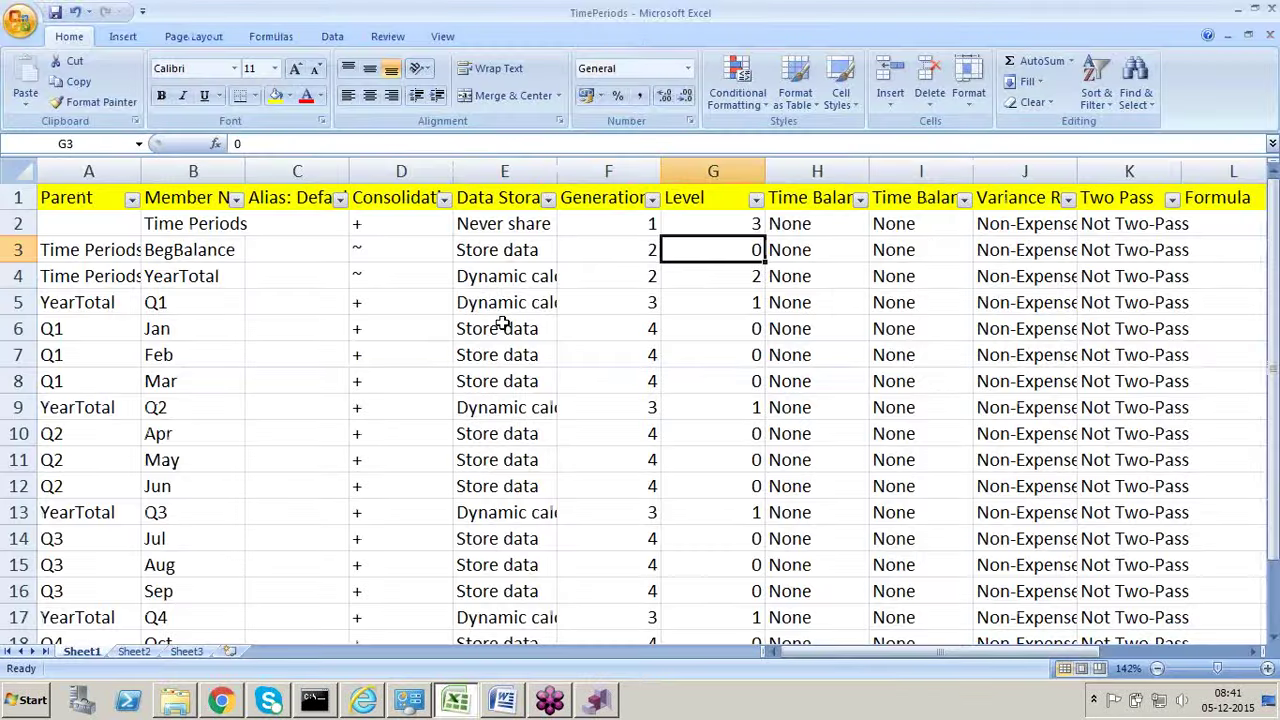
key(Right)
key(Right)
key(Right)
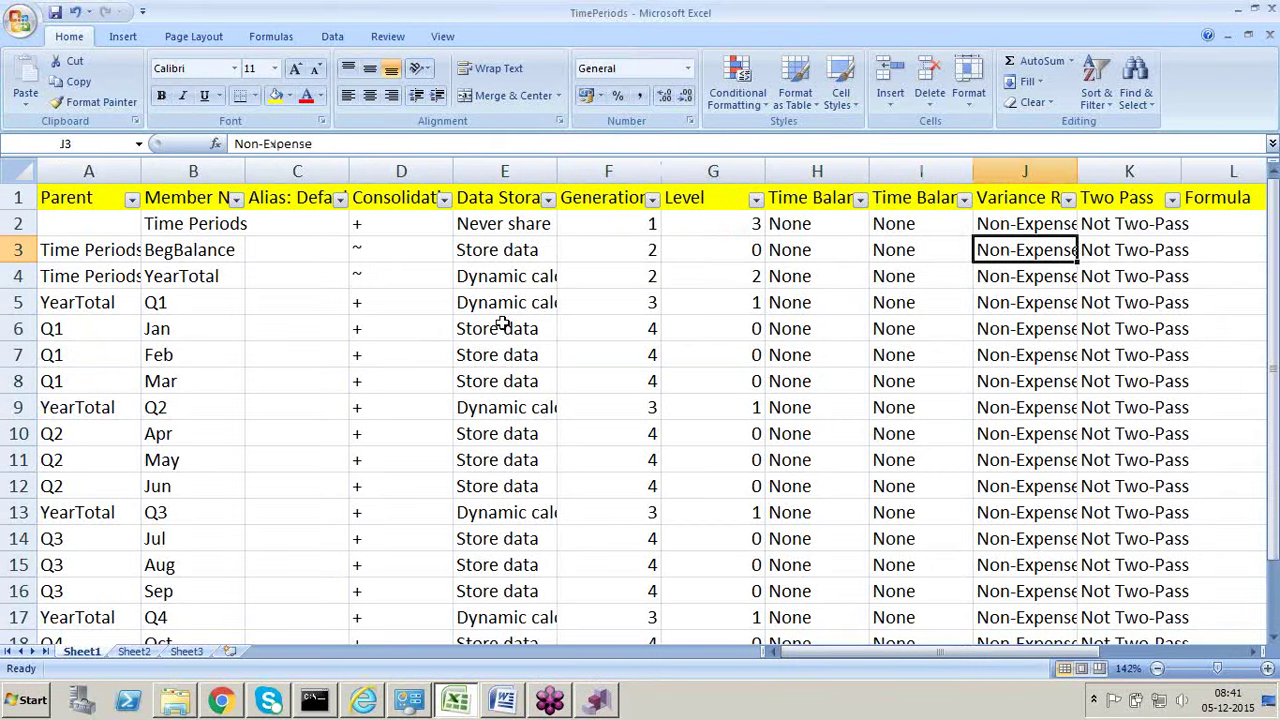
key(Right)
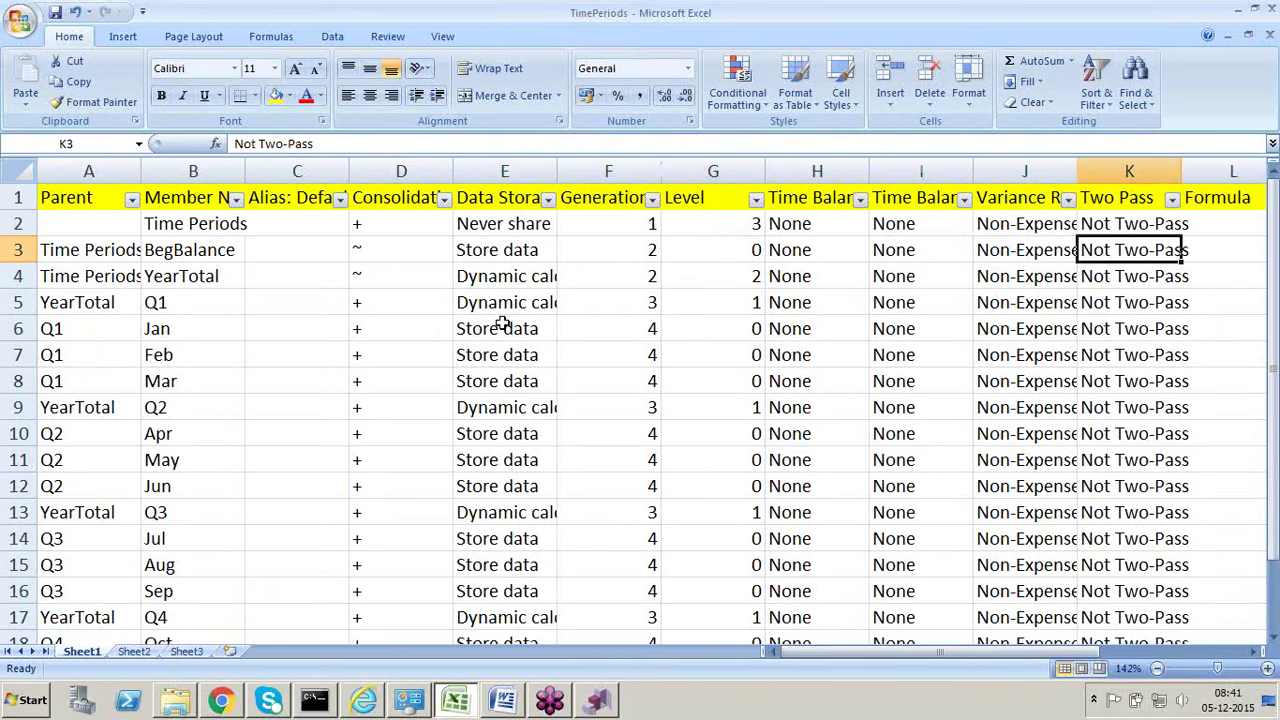
key(Left)
key(Left)
key(Left)
key(Left)
key(Left)
key(Left)
key(Left)
key(Left)
key(Left)
key(Left)
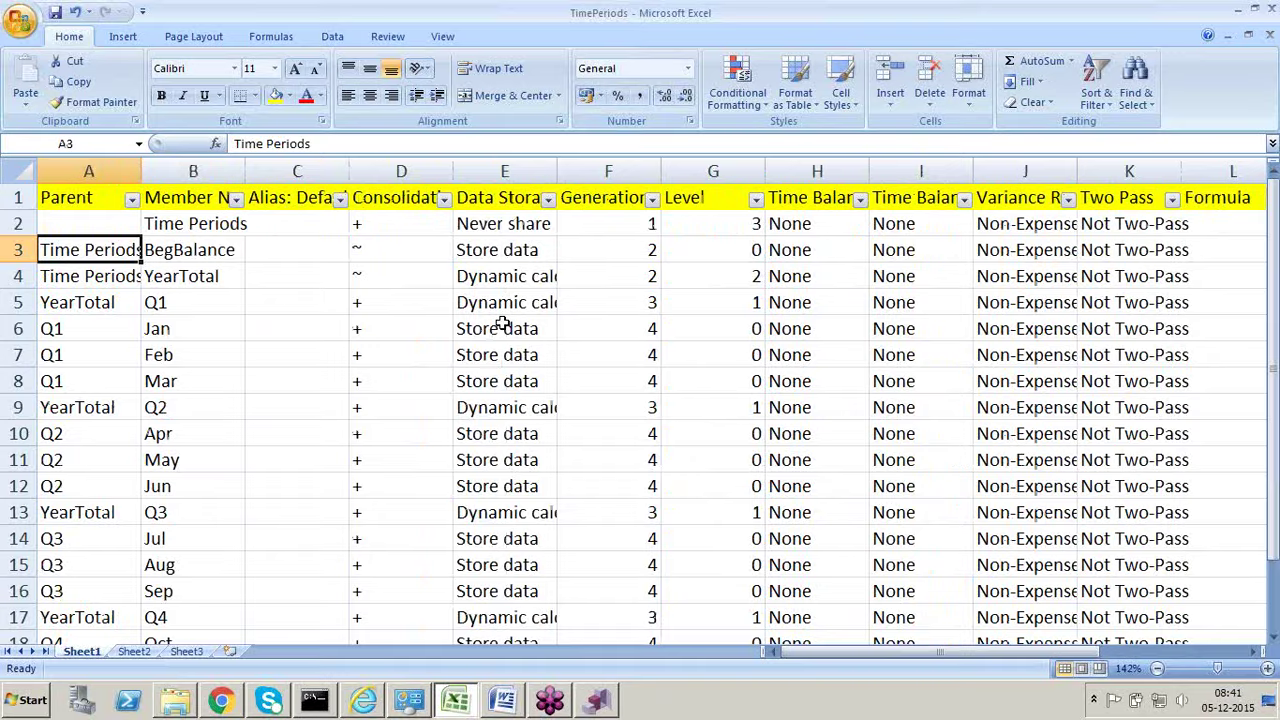
key(alt+Tab)
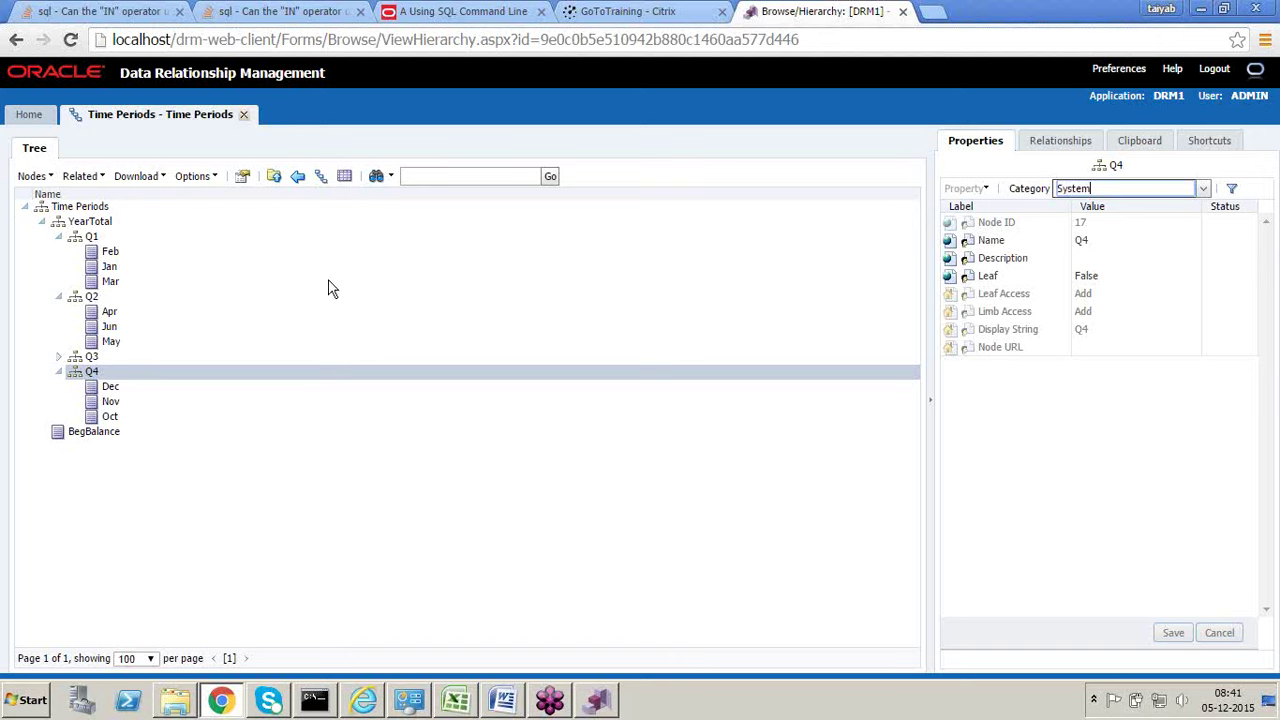
Step: Close the Time Periods hierarchy, visit the empty Query and Compare pages, then bring Excel forward
click(244, 116)
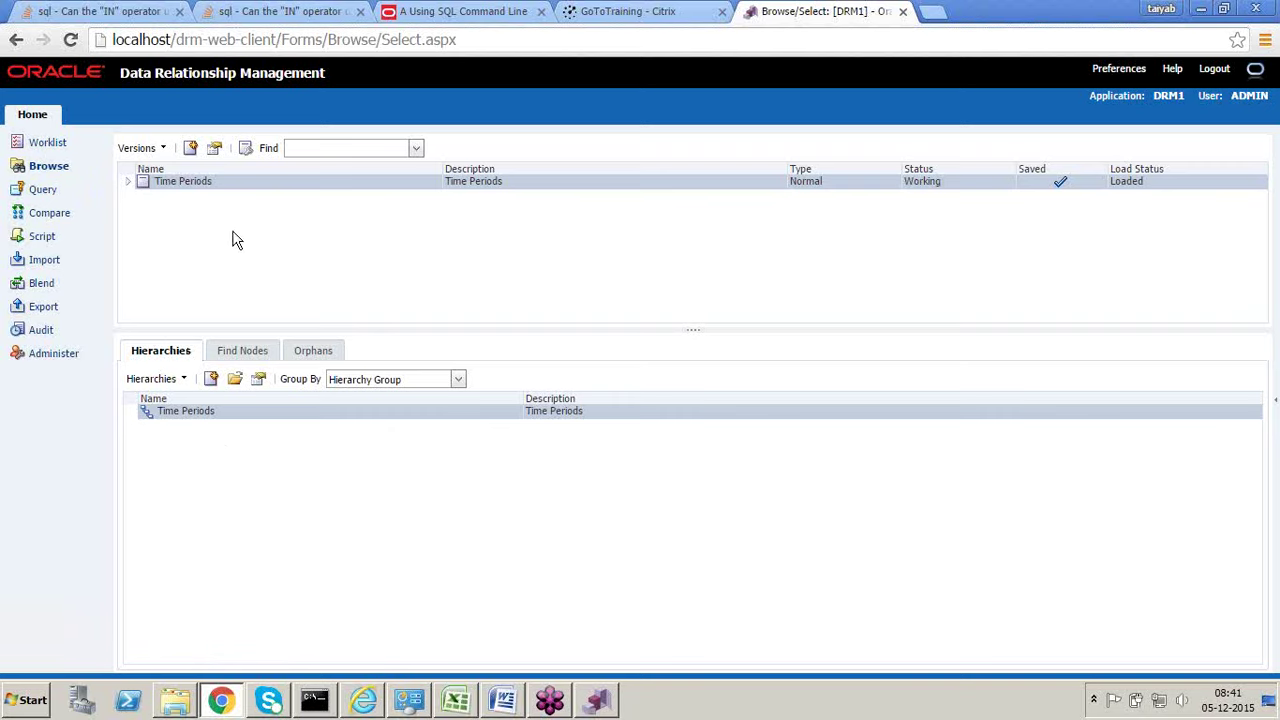
click(45, 193)
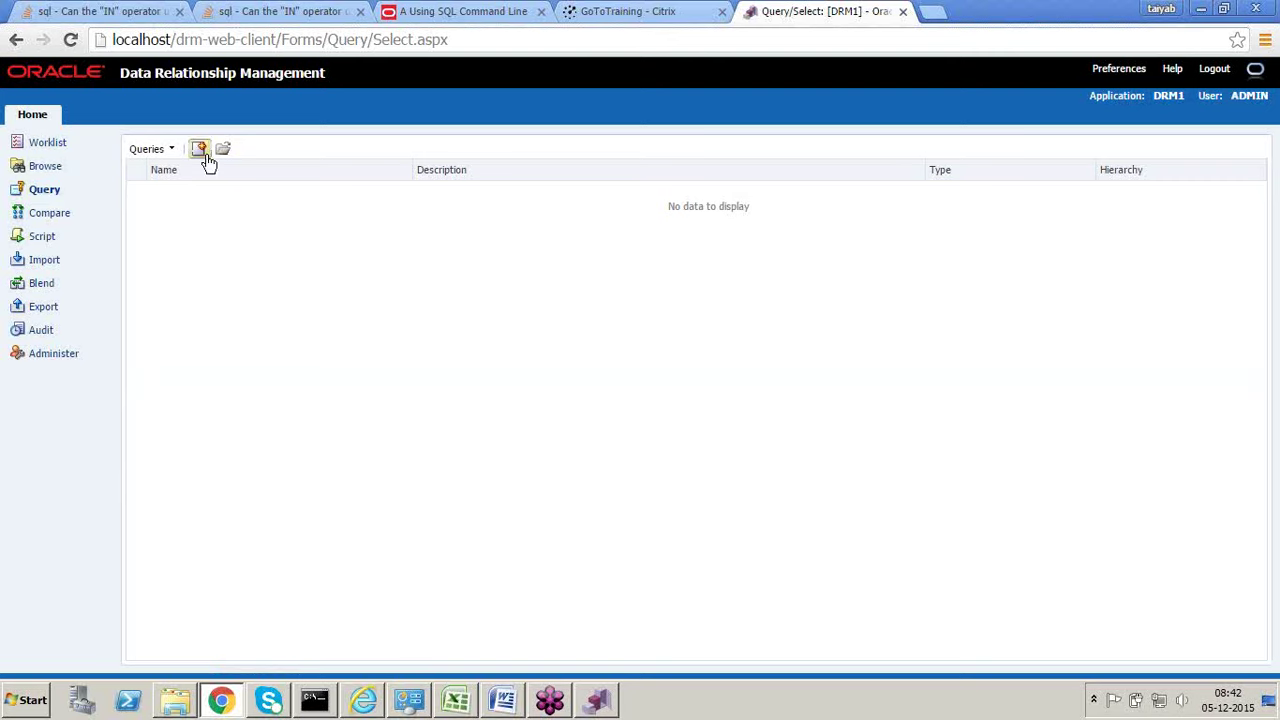
click(199, 150)
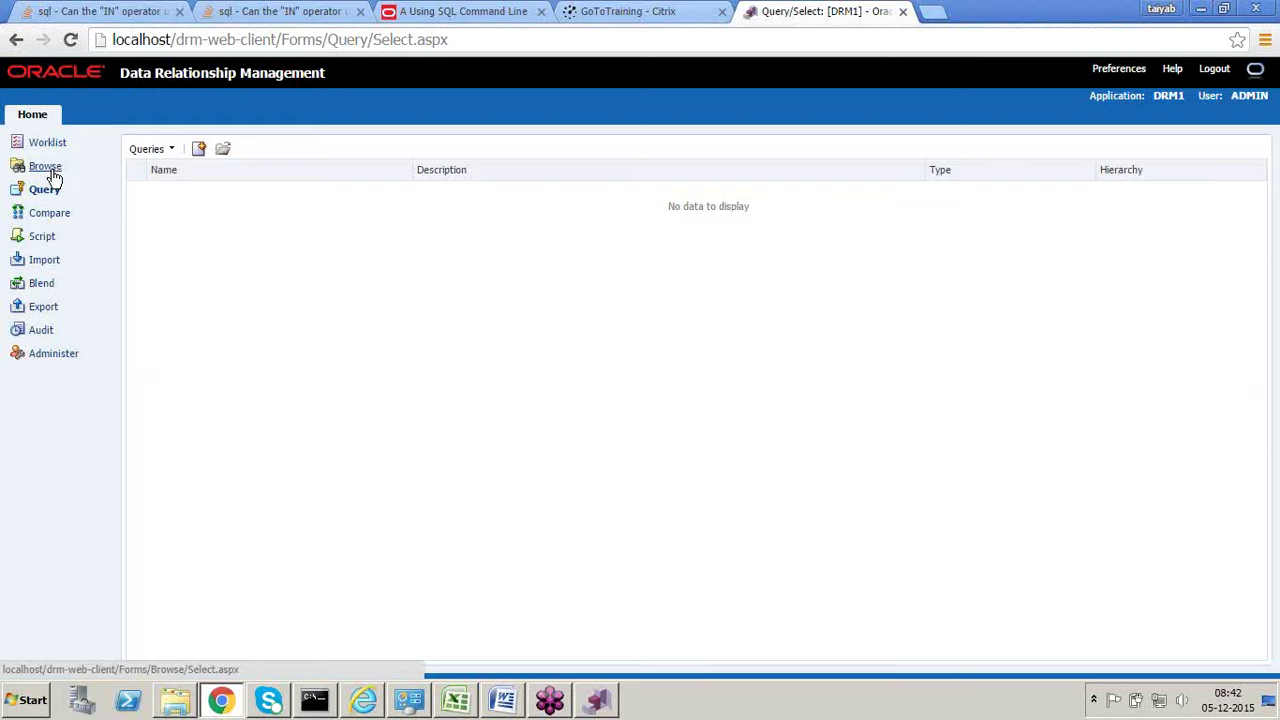
click(62, 215)
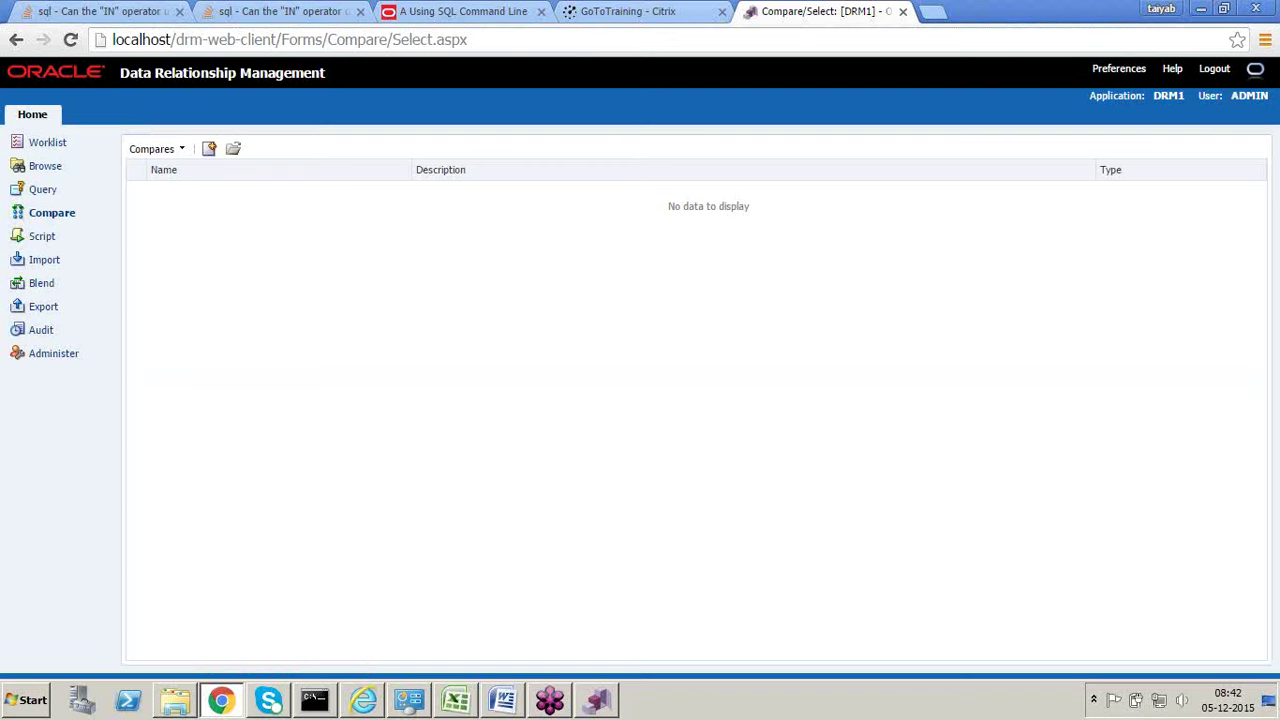
click(455, 700)
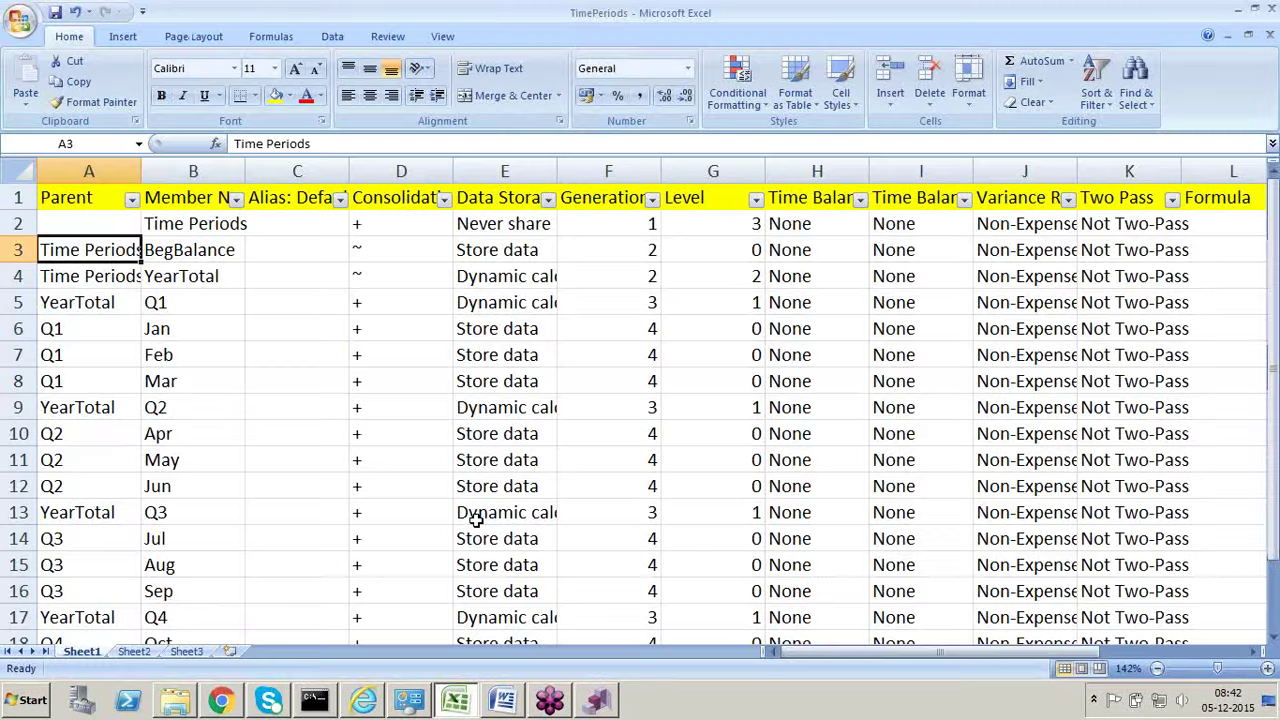
Step: On Sheet3, enter the heading 'Location' in cell J5
click(186, 651)
click(473, 410)
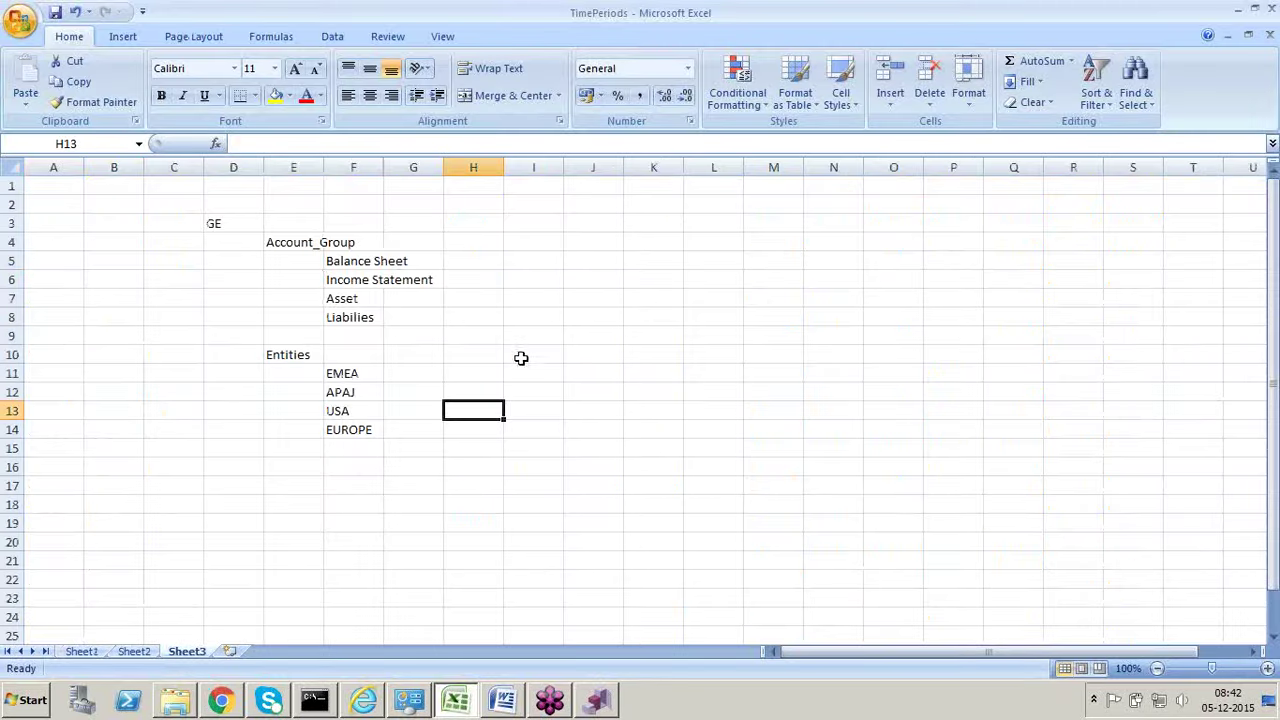
click(603, 266)
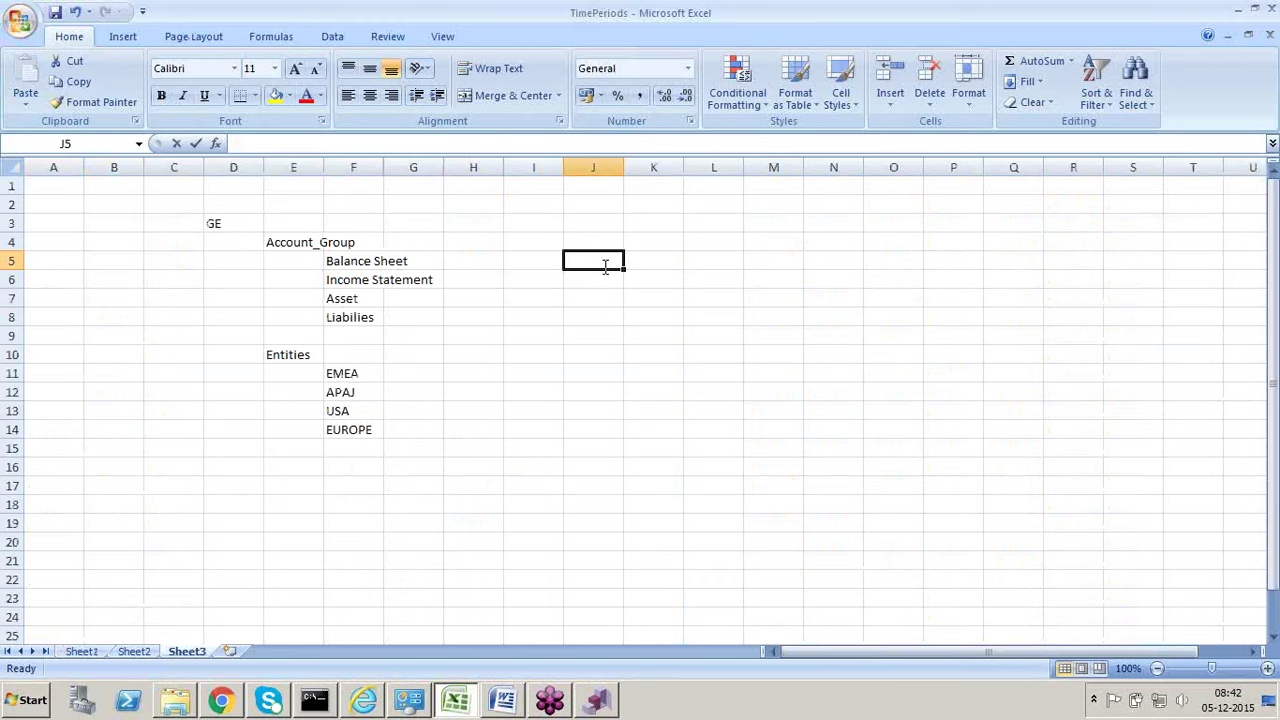
text(Locattion)
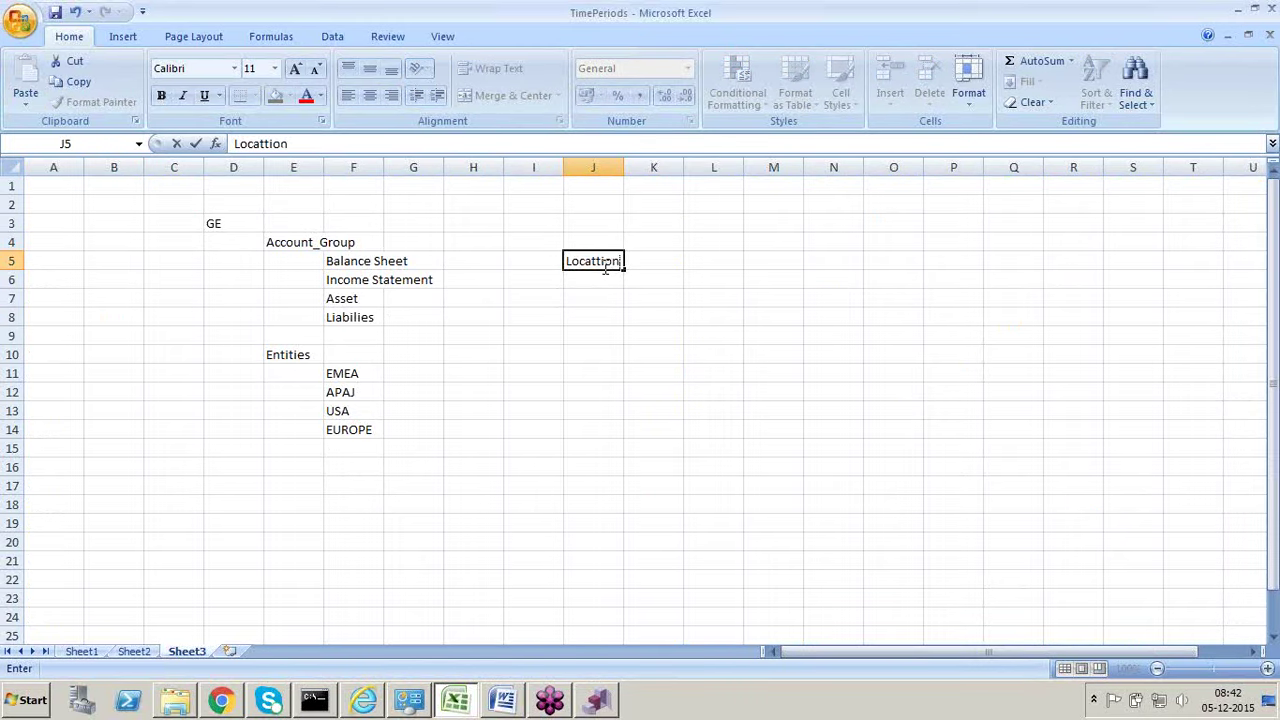
key(BackSpace)
key(BackSpace)
key(BackSpace)
key(BackSpace)
text(ion)
key(Tab)
Step: Enter AMEA in K6 with codes L1 and L2 beneath it in L7 and L8
click(645, 278)
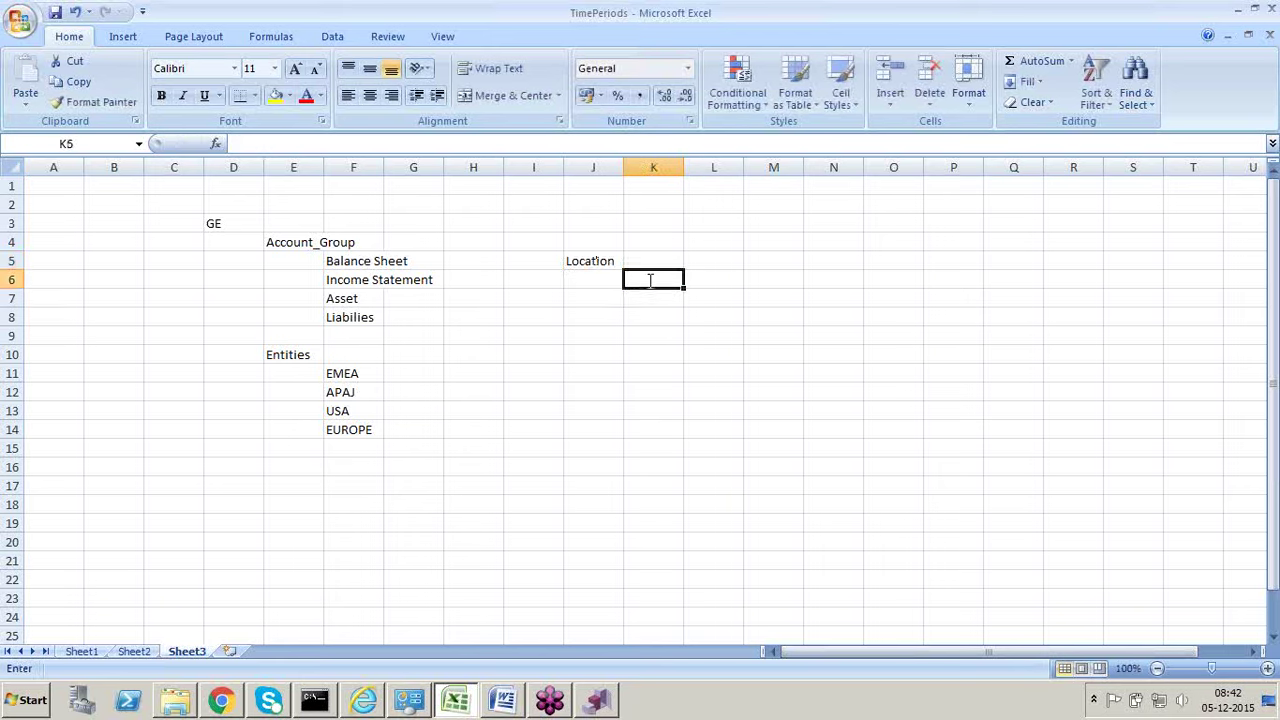
text(L3)
key(Return)
click(648, 280)
text(AMEA)
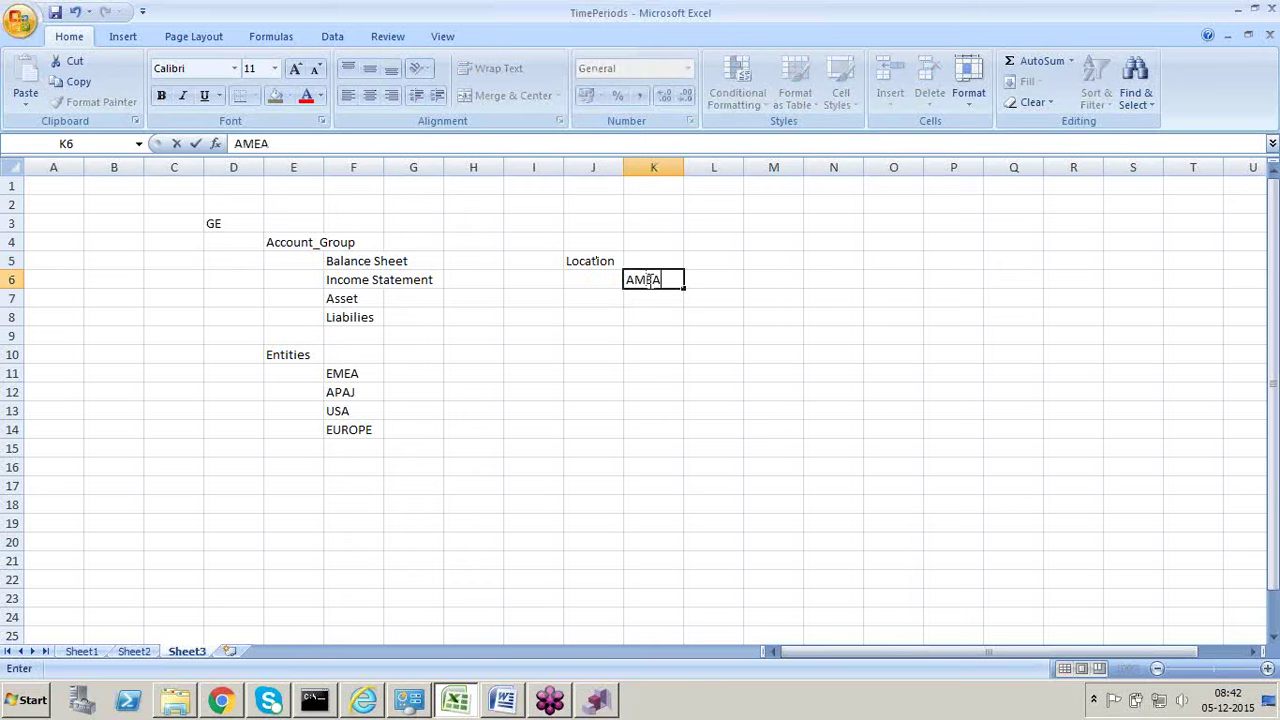
key(Return)
key(Right)
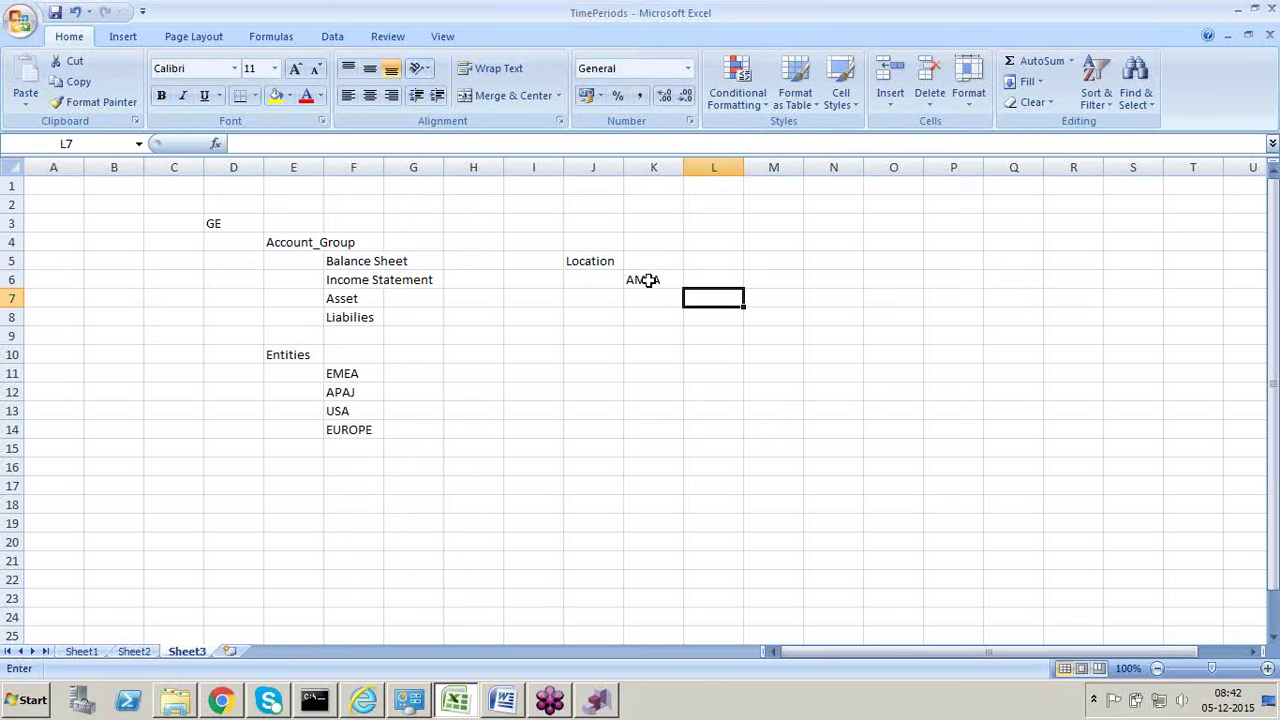
text(L1)
key(Return)
text(L2)
key(Return)
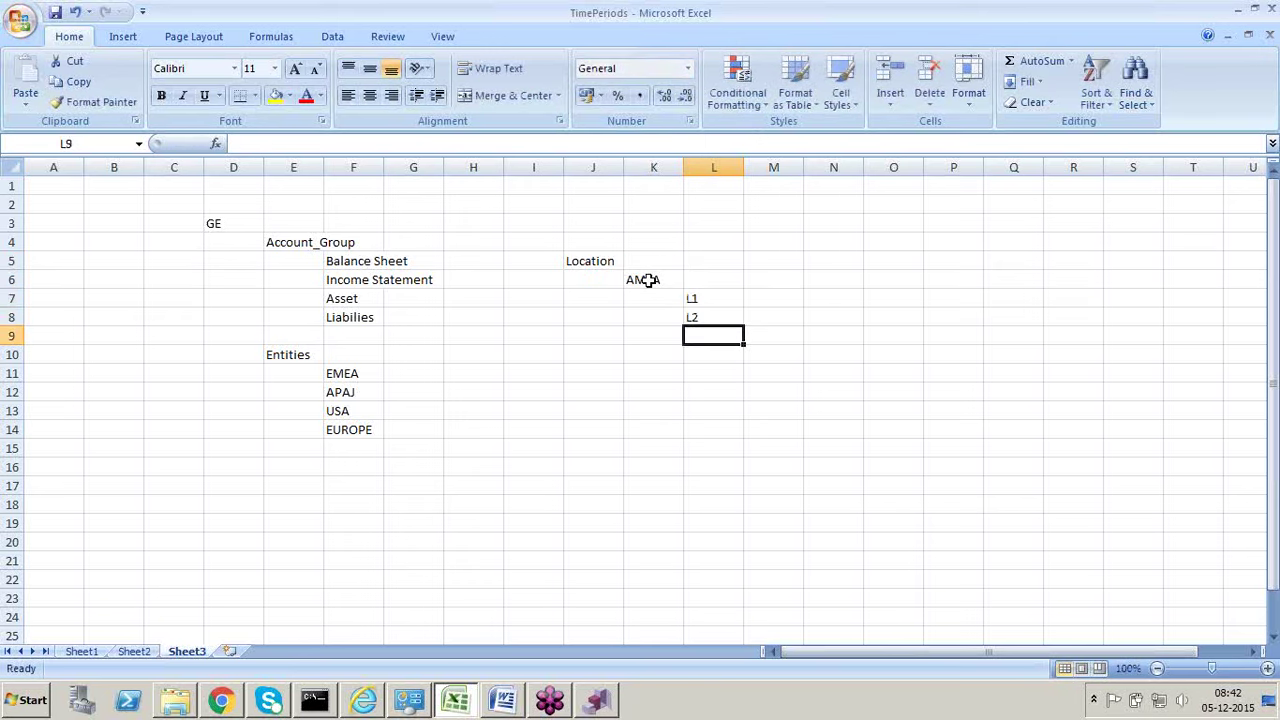
Step: Add APJ in K10 with codes L3 and L4 in L11 and L12
key(Left)
key(Left)
key(Down)
key(Right)
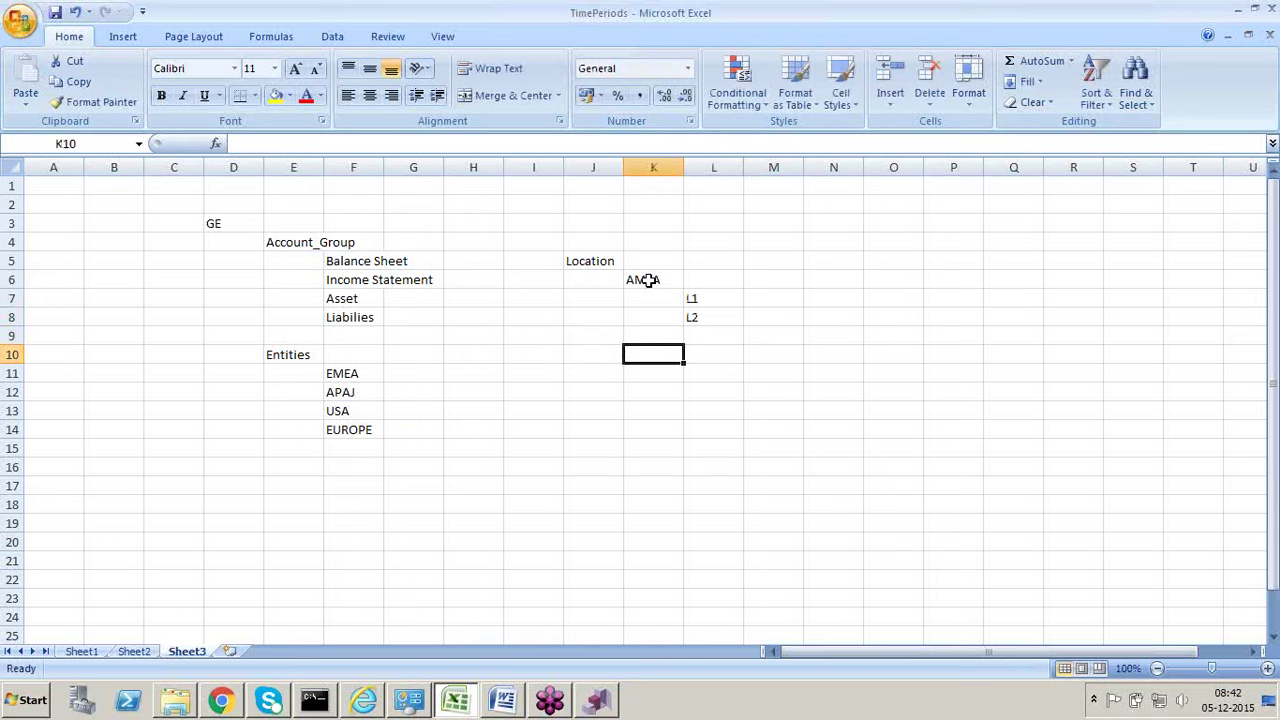
text(APJ)
key(Right)
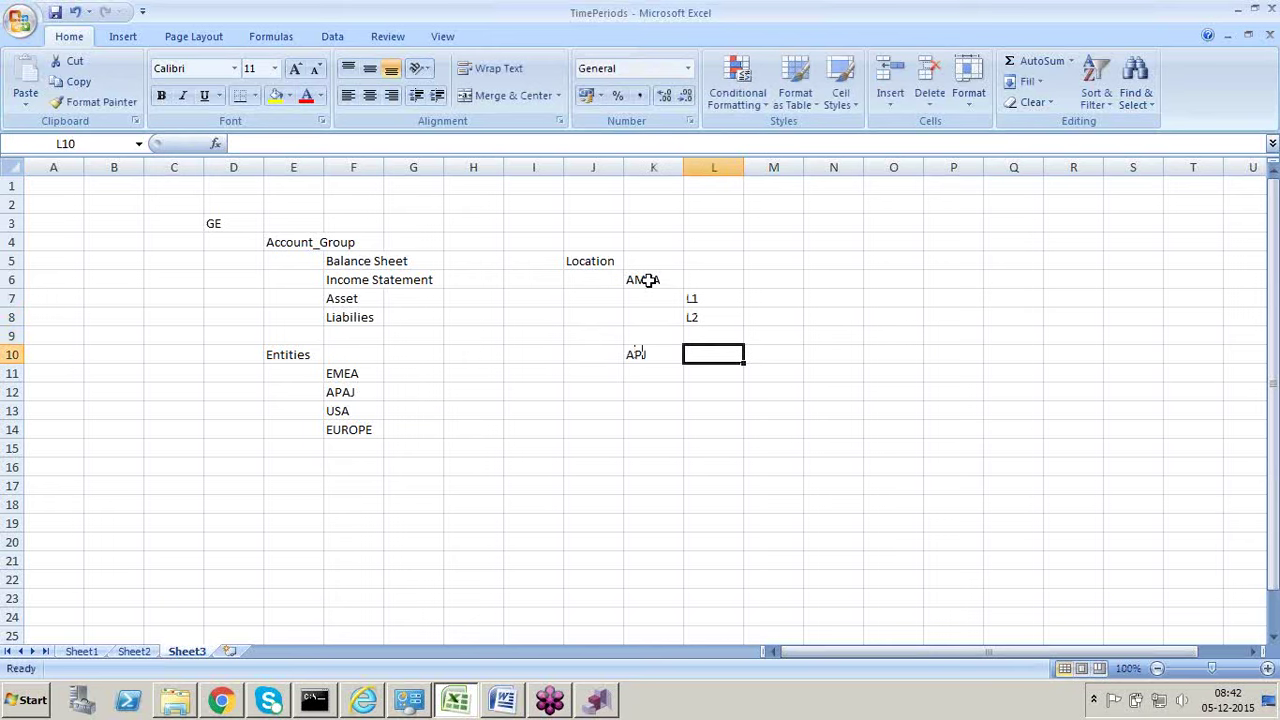
key(Down)
text(L3)
key(Return)
text(L4)
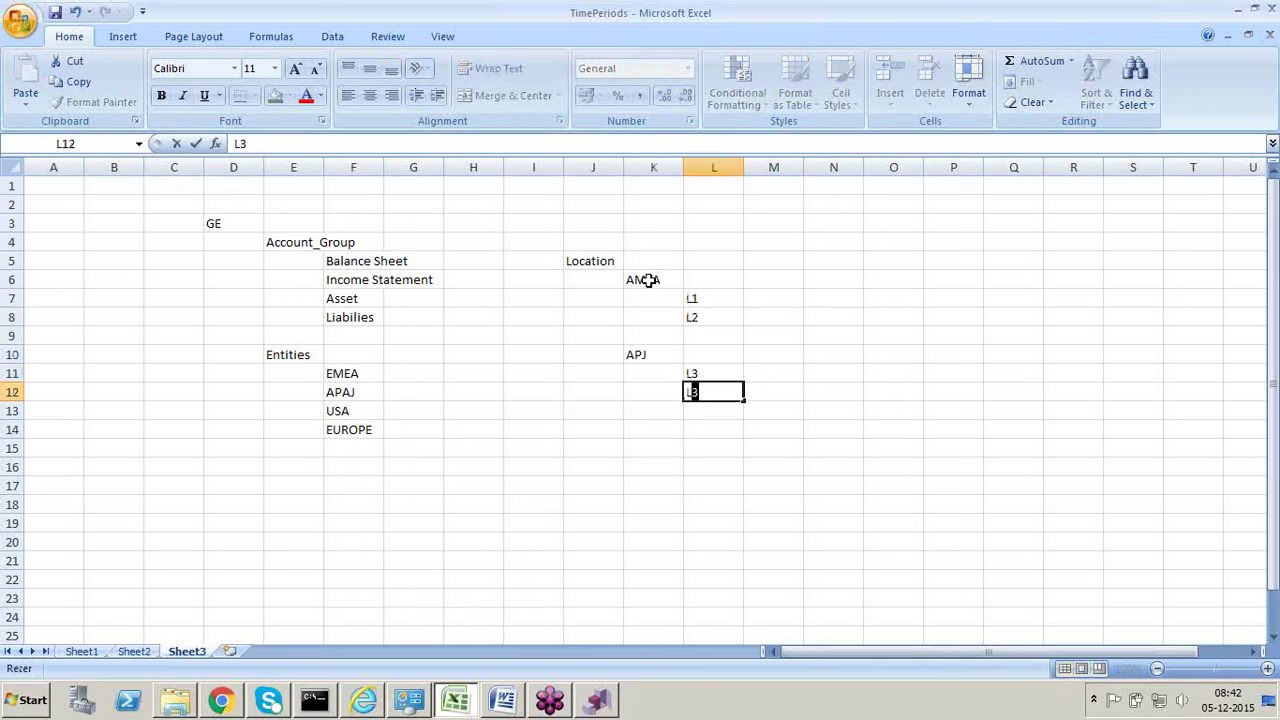
key(Return)
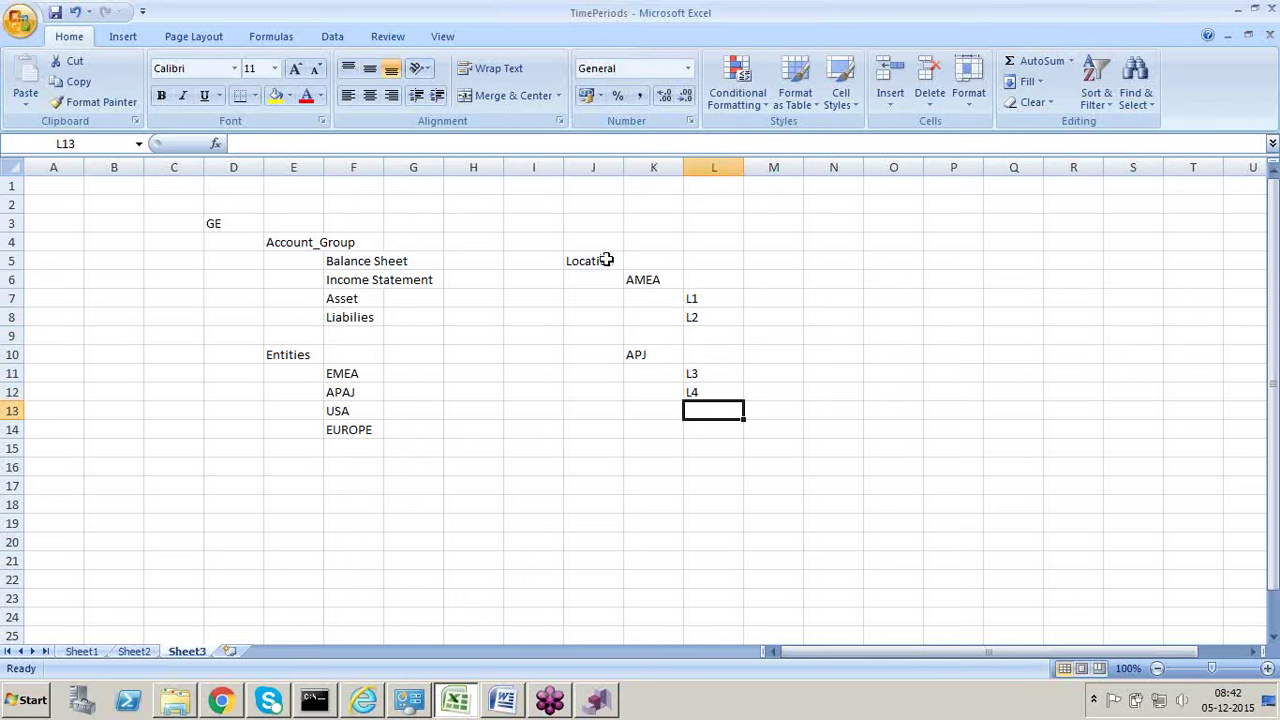
Step: Copy the Location block J5:L12 and paste it starting at N5
drag(606, 258, 697, 383)
key(ctrl+c)
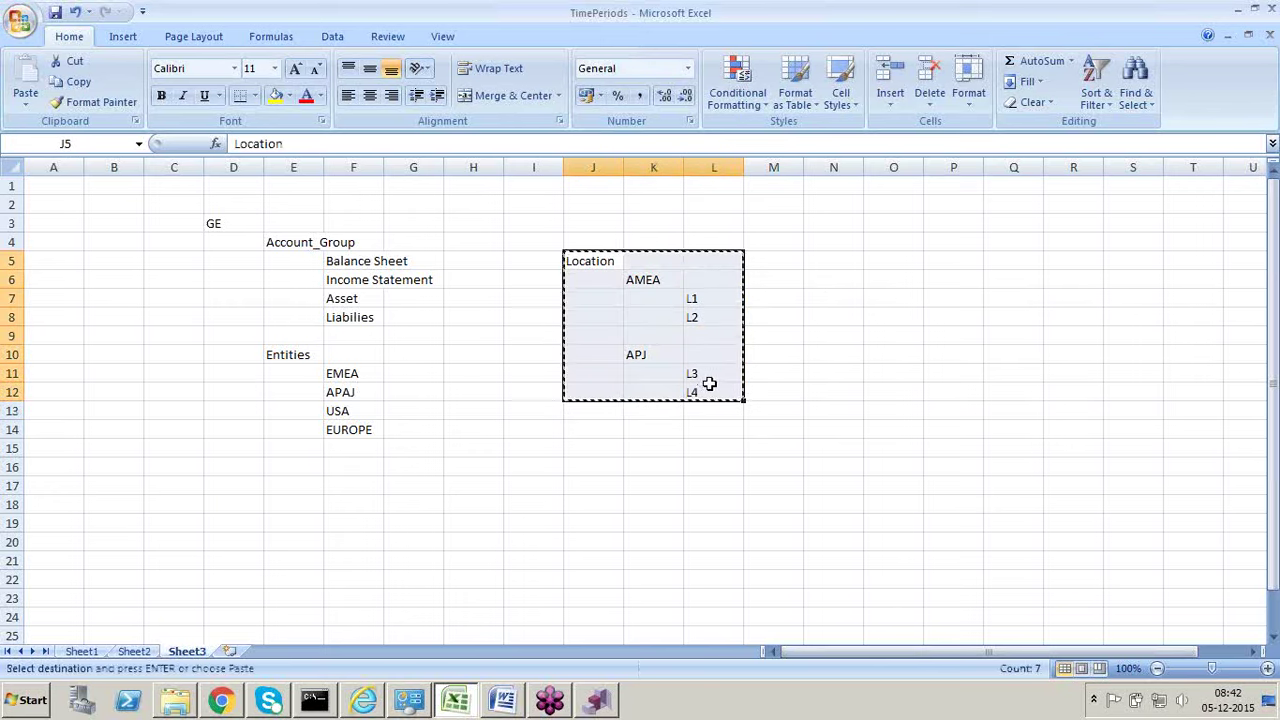
click(821, 261)
key(ctrl+v)
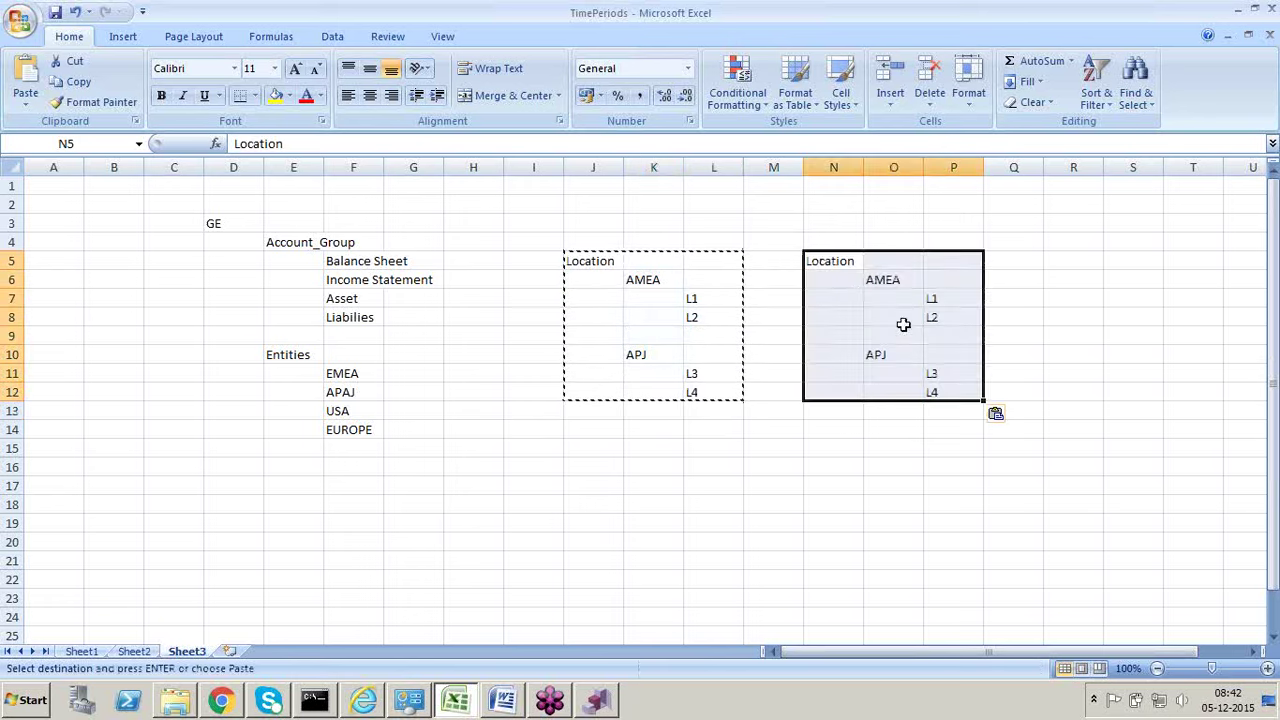
Step: Enter codes L5 in P9, and L6 in both P13 and P14
click(932, 338)
text(L)
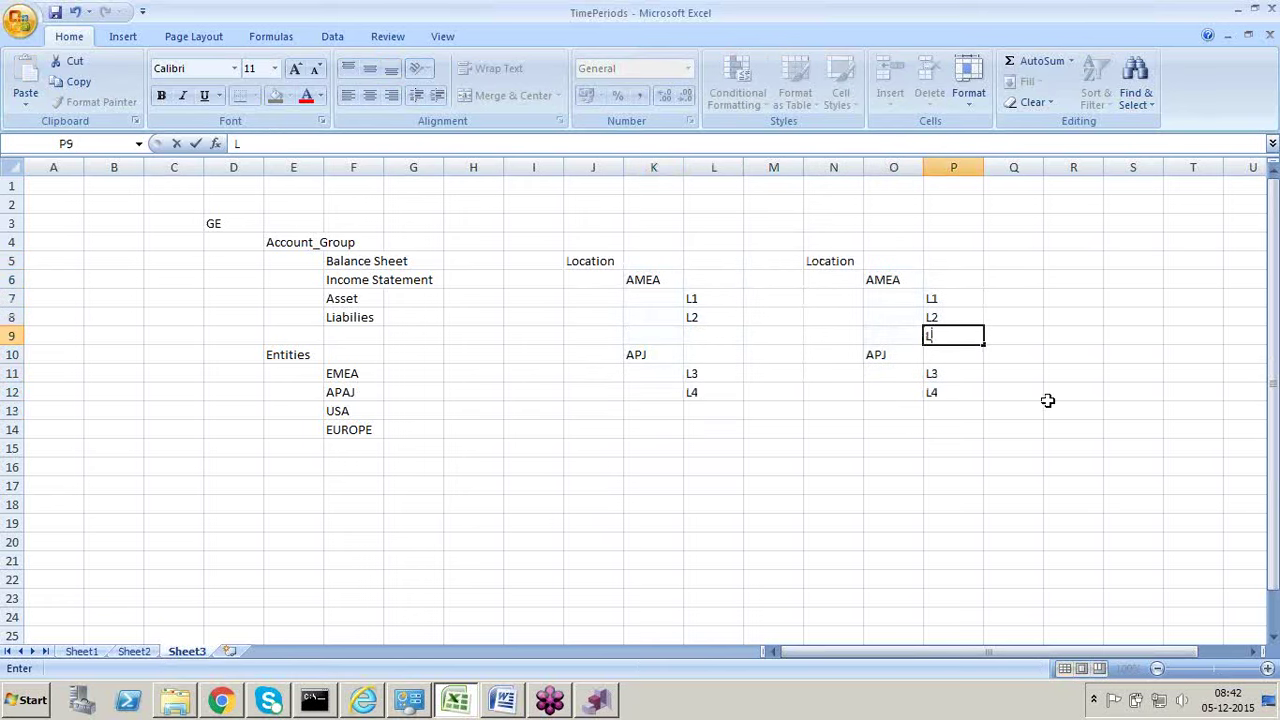
text(3)
key(BackSpace)
text(5)
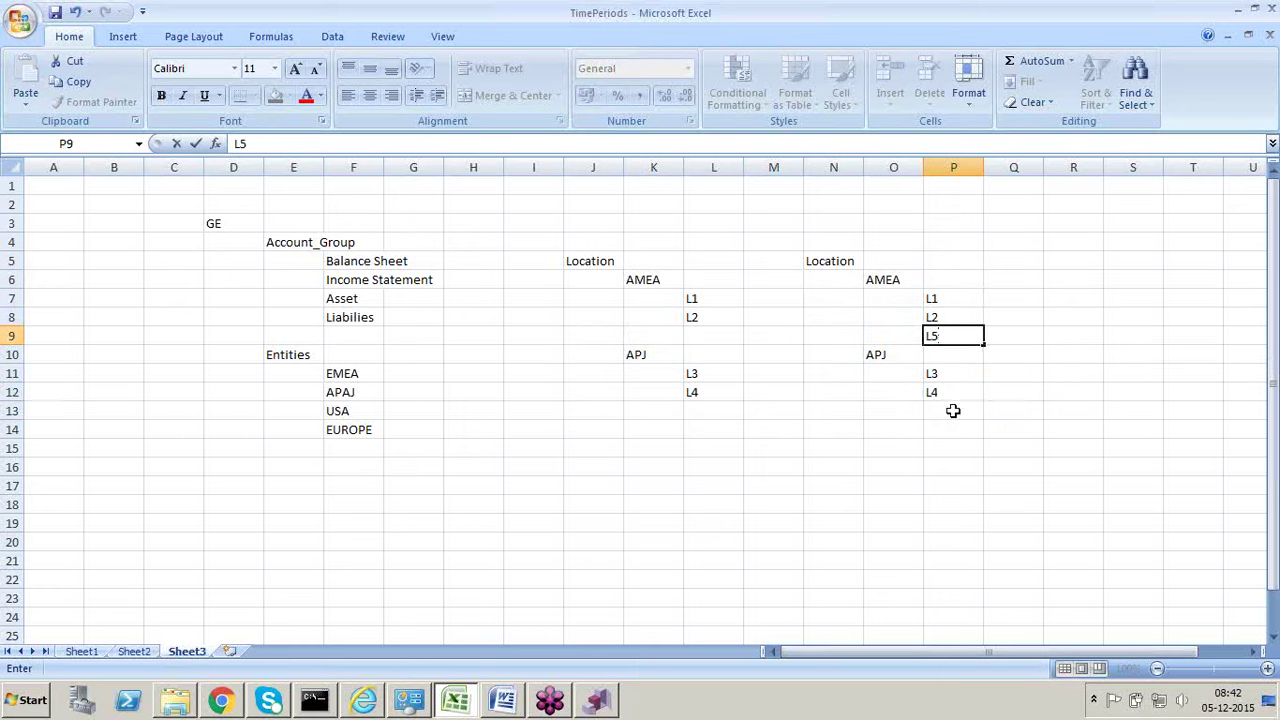
click(951, 409)
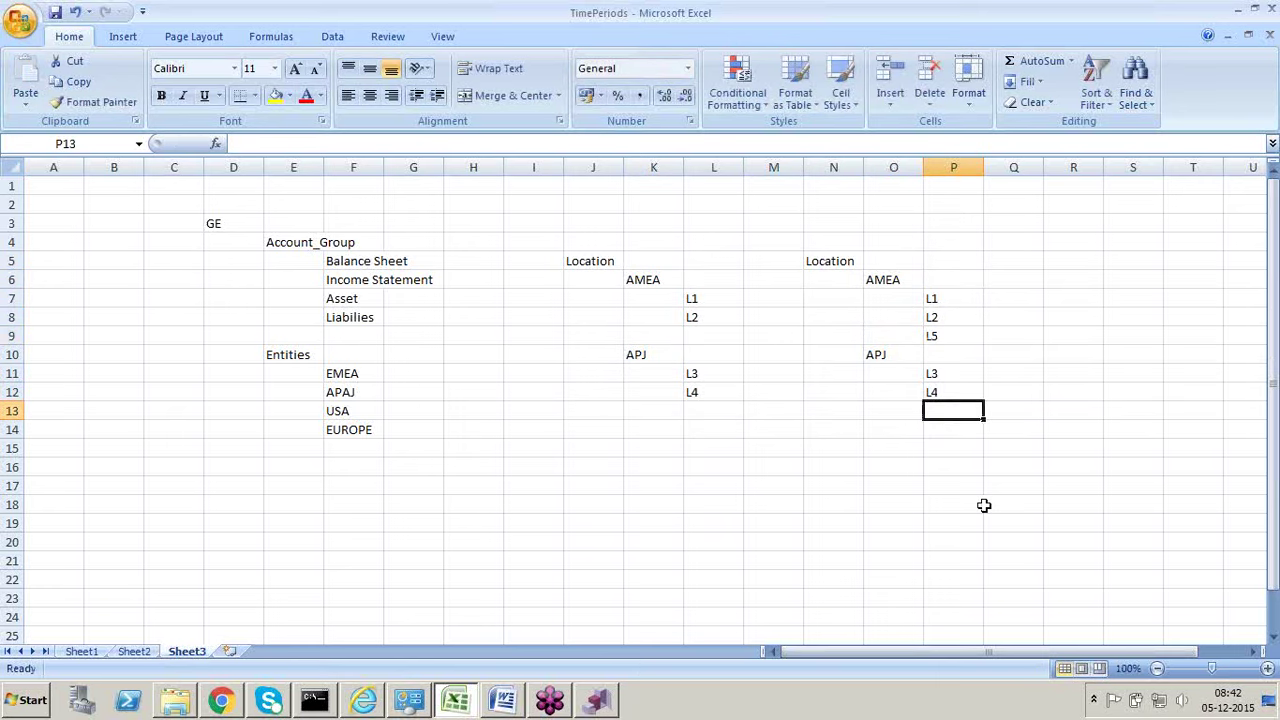
text(L6)
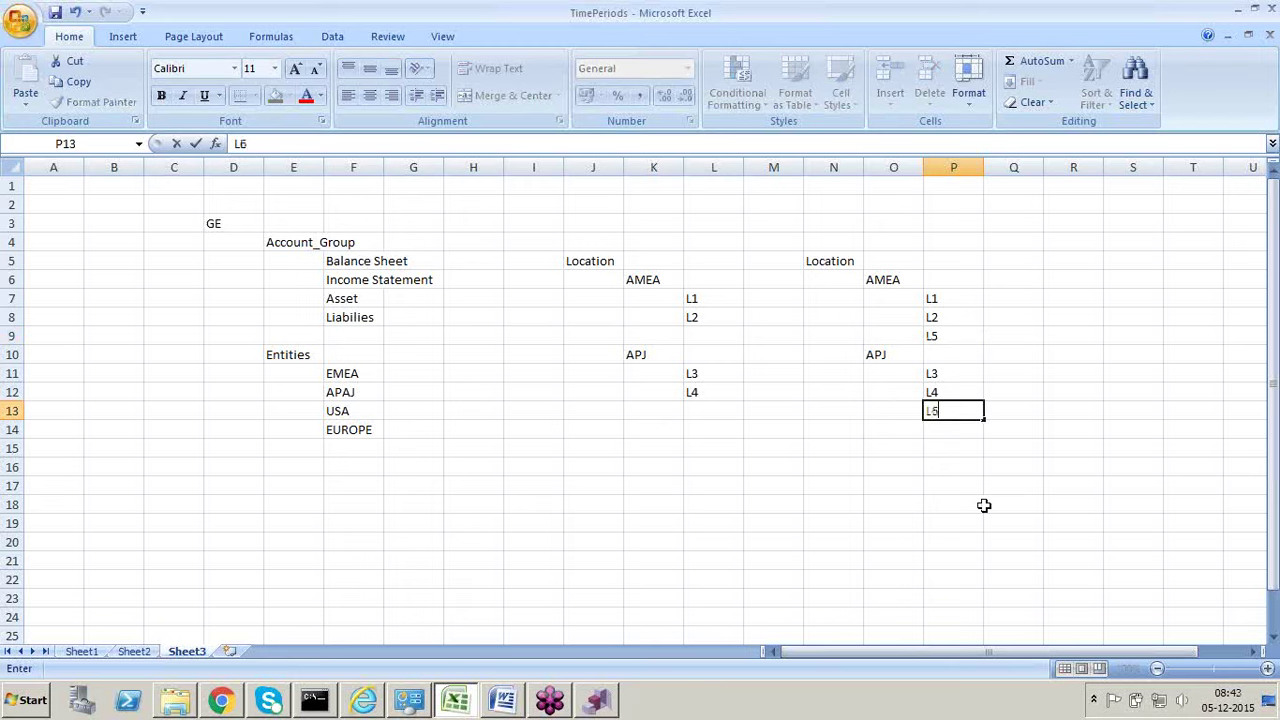
key(Return)
text(L6)
key(Return)
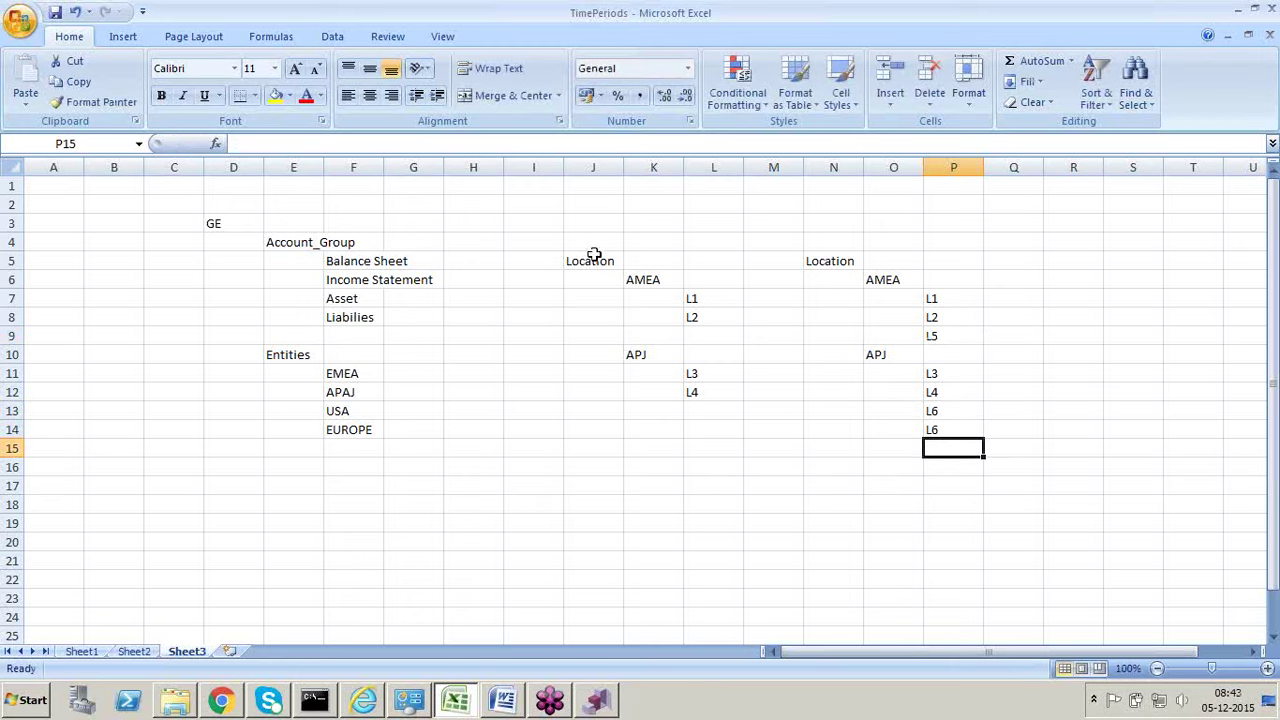
Step: Move L2 and L5 from P8:P9 up to P7:P8, then go to DRM's Script page
drag(594, 255, 708, 414)
drag(824, 243, 934, 429)
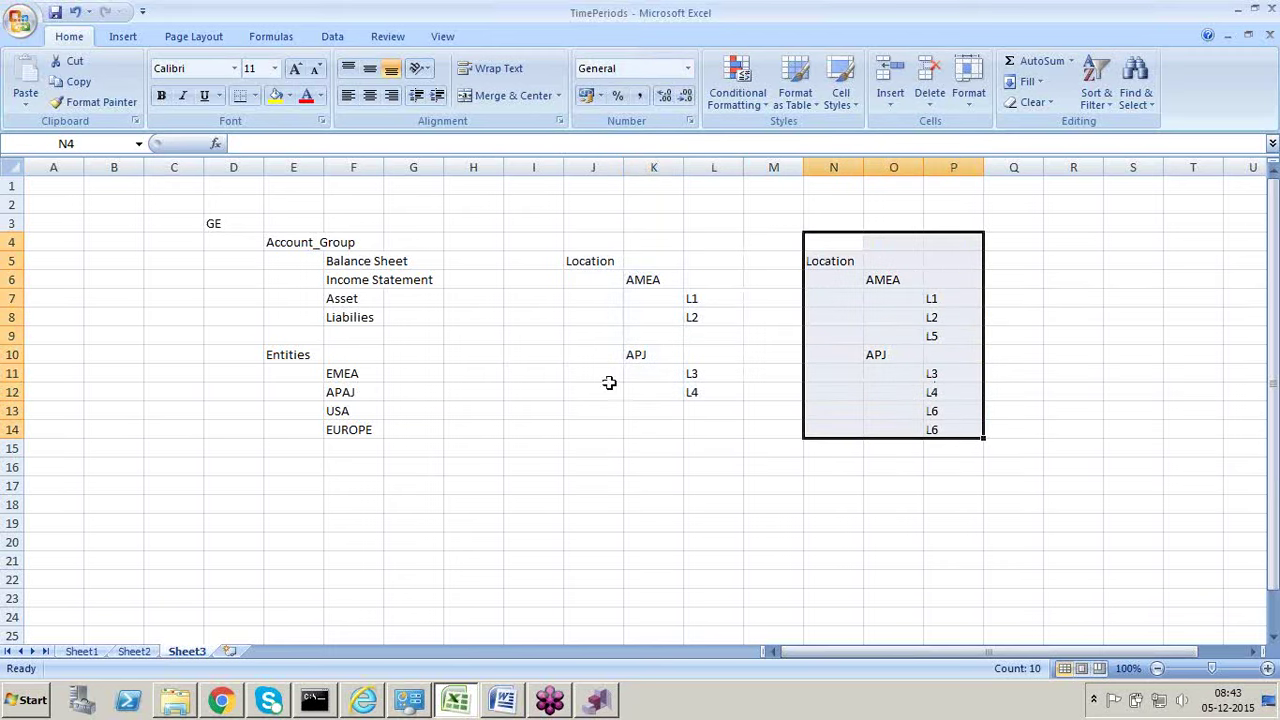
click(940, 335)
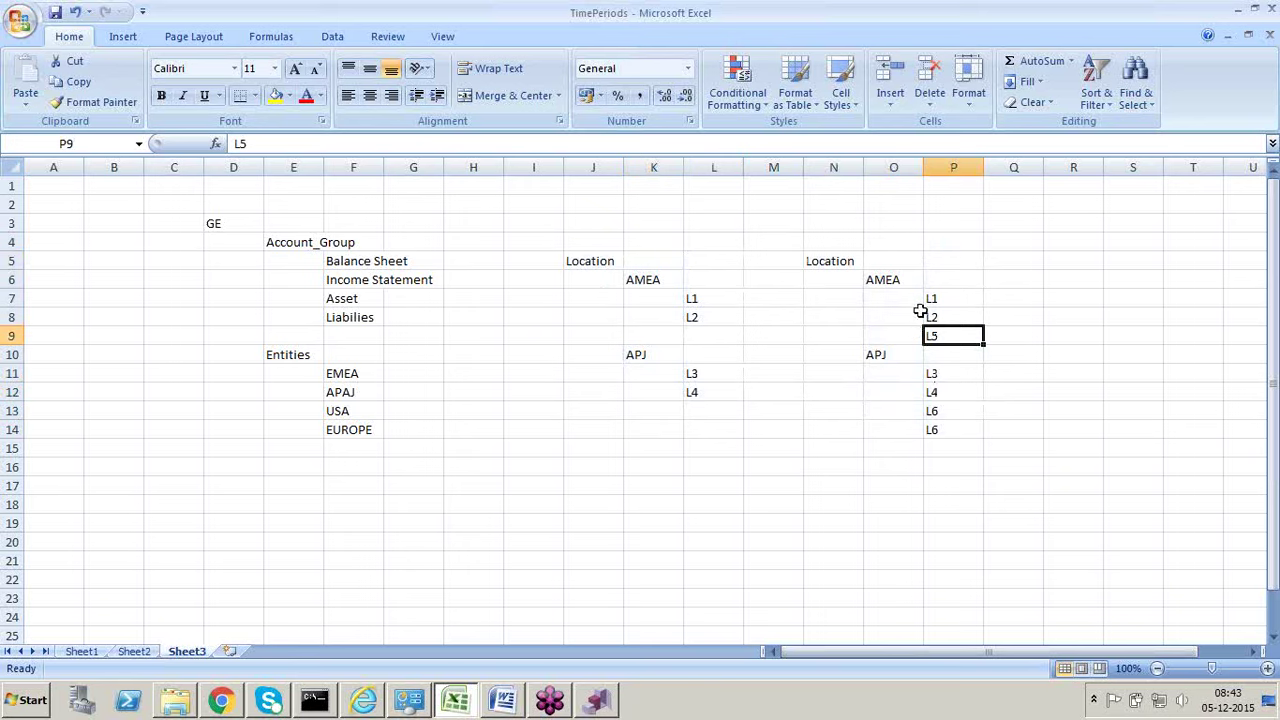
click(690, 302)
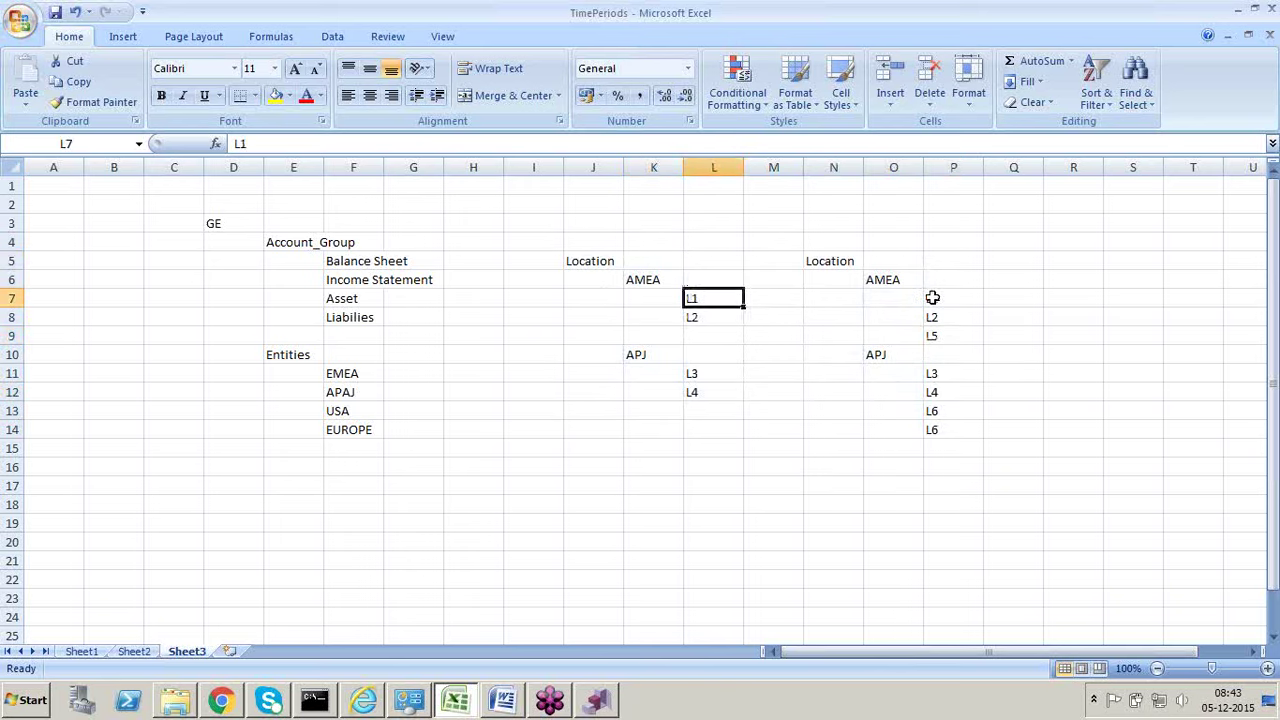
click(932, 297)
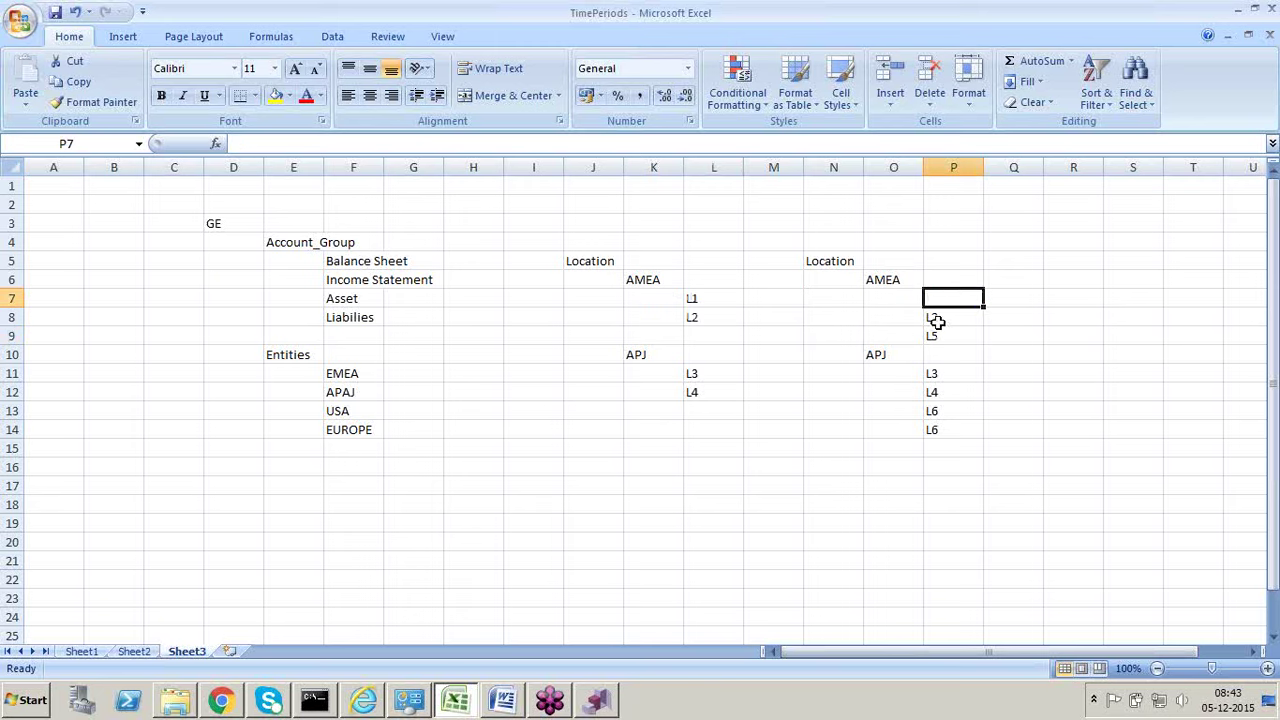
drag(936, 322, 941, 330)
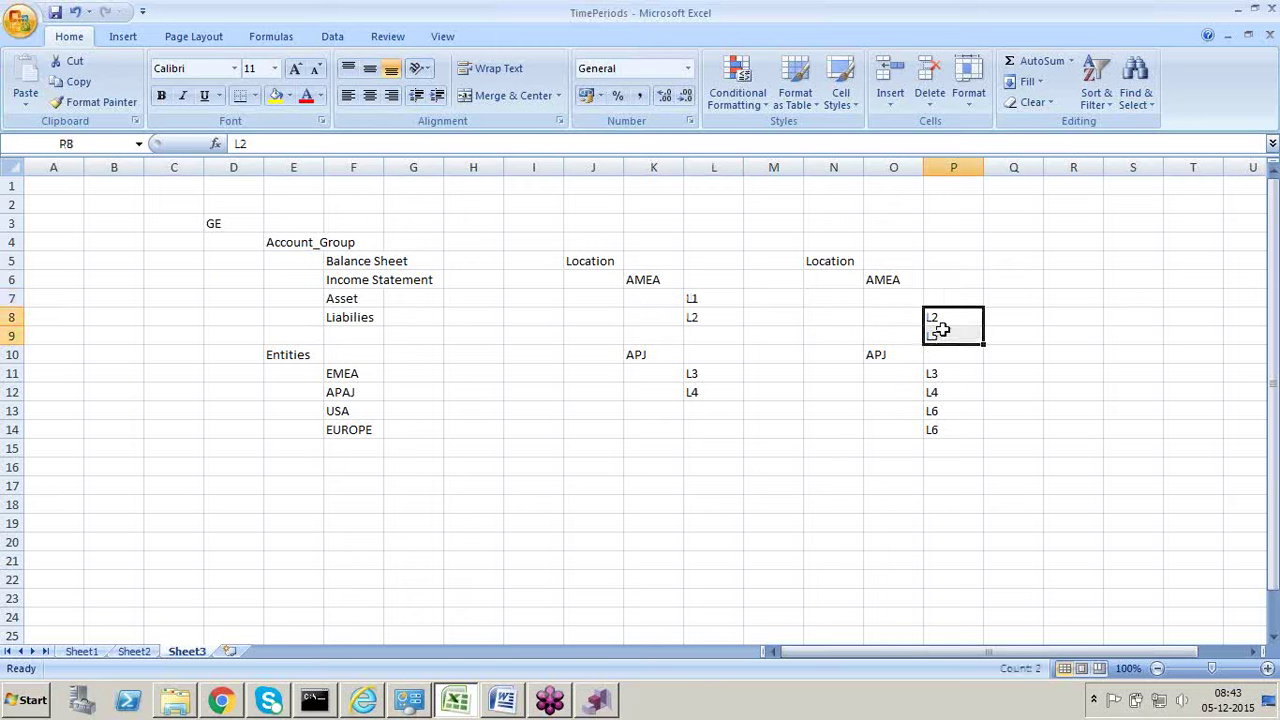
key(ctrl+x)
key(Up)
key(Return)
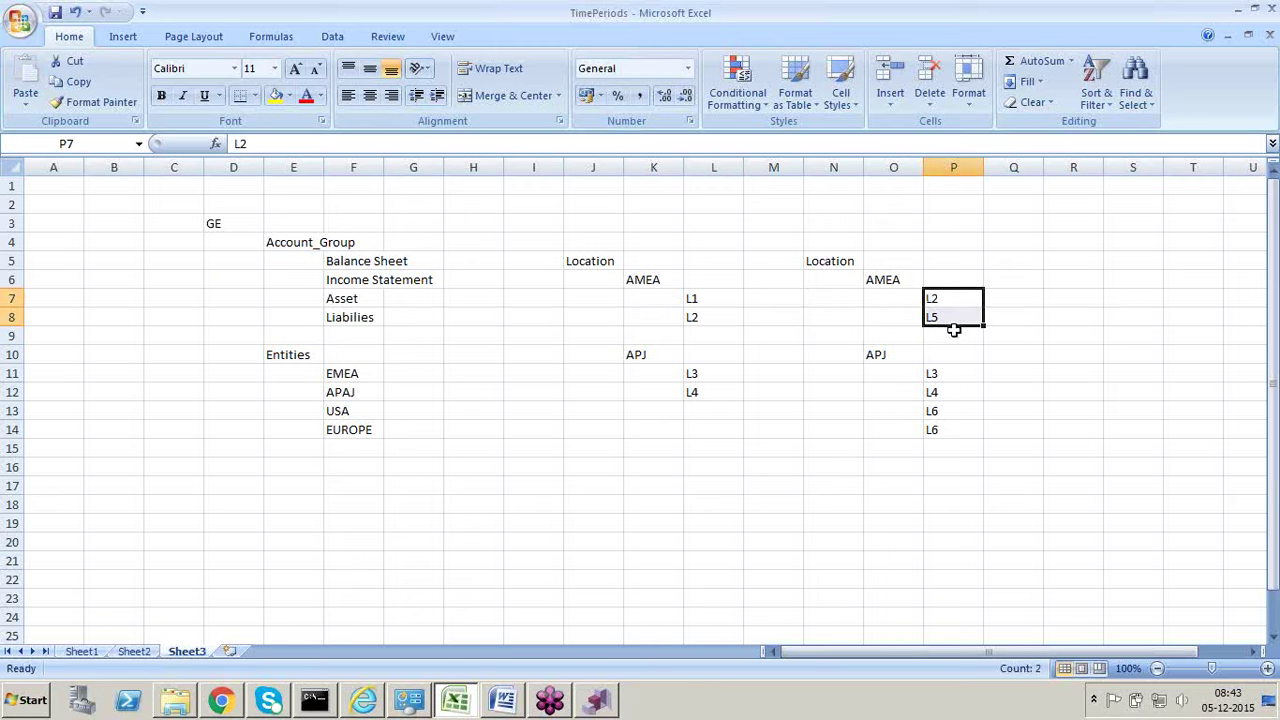
click(867, 447)
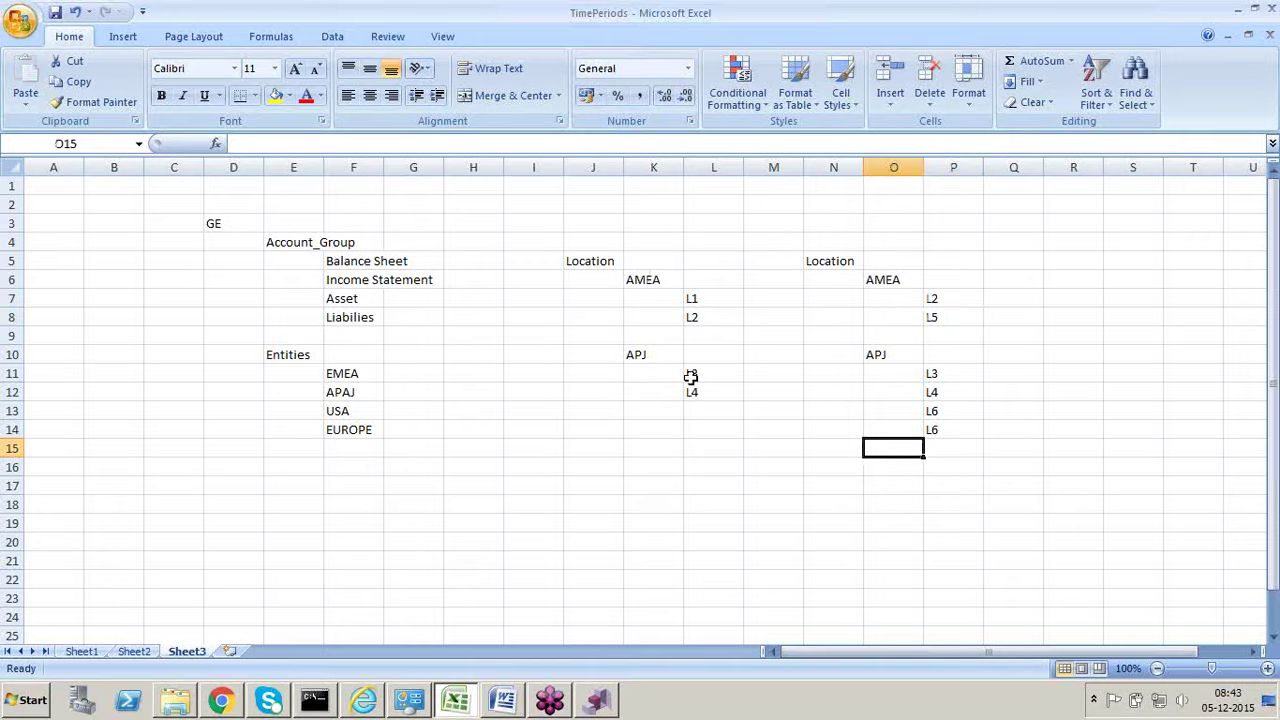
key(alt+Tab)
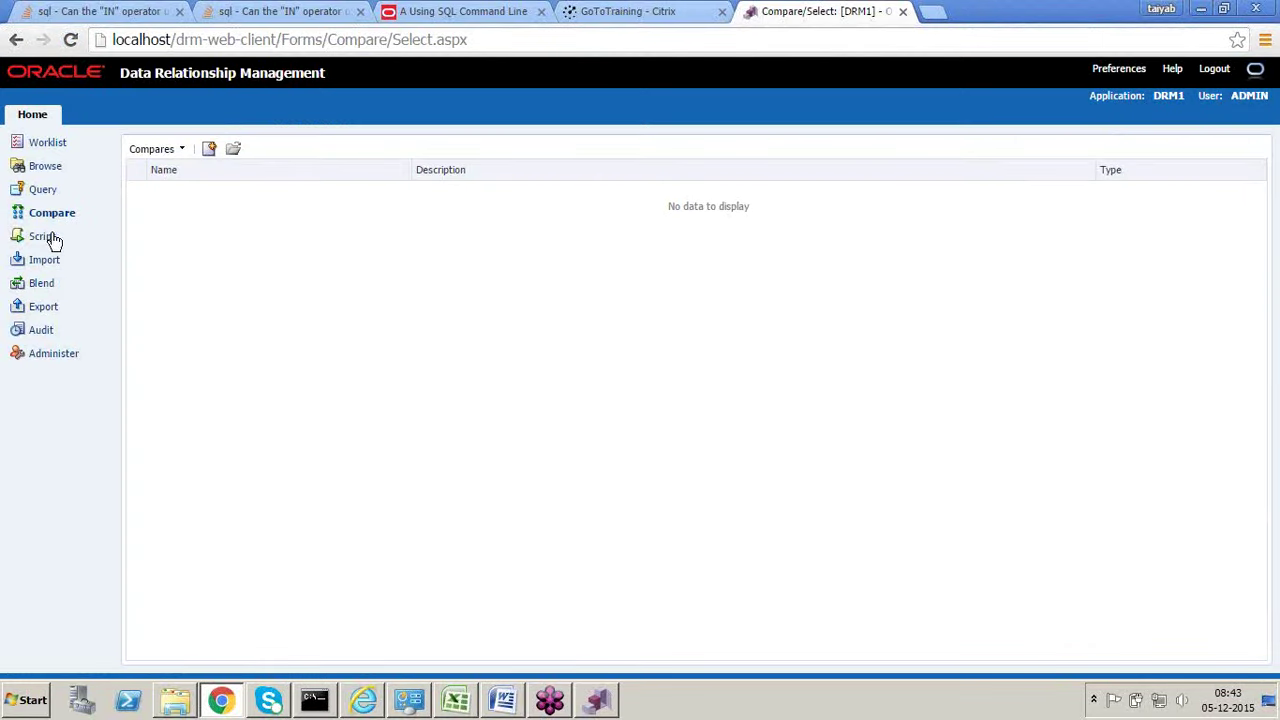
click(43, 240)
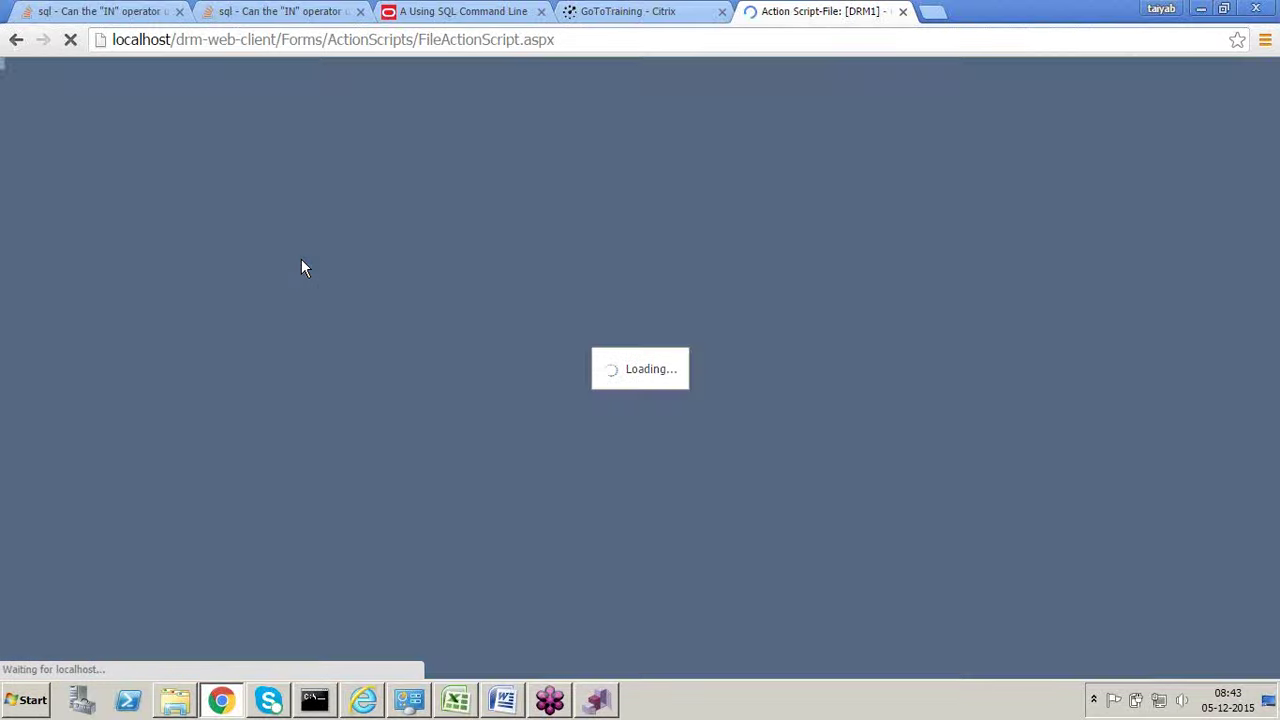
Step: Back in Excel, compare the two Location blocks and change P14's duplicate L6 to L7
key(alt+Tab)
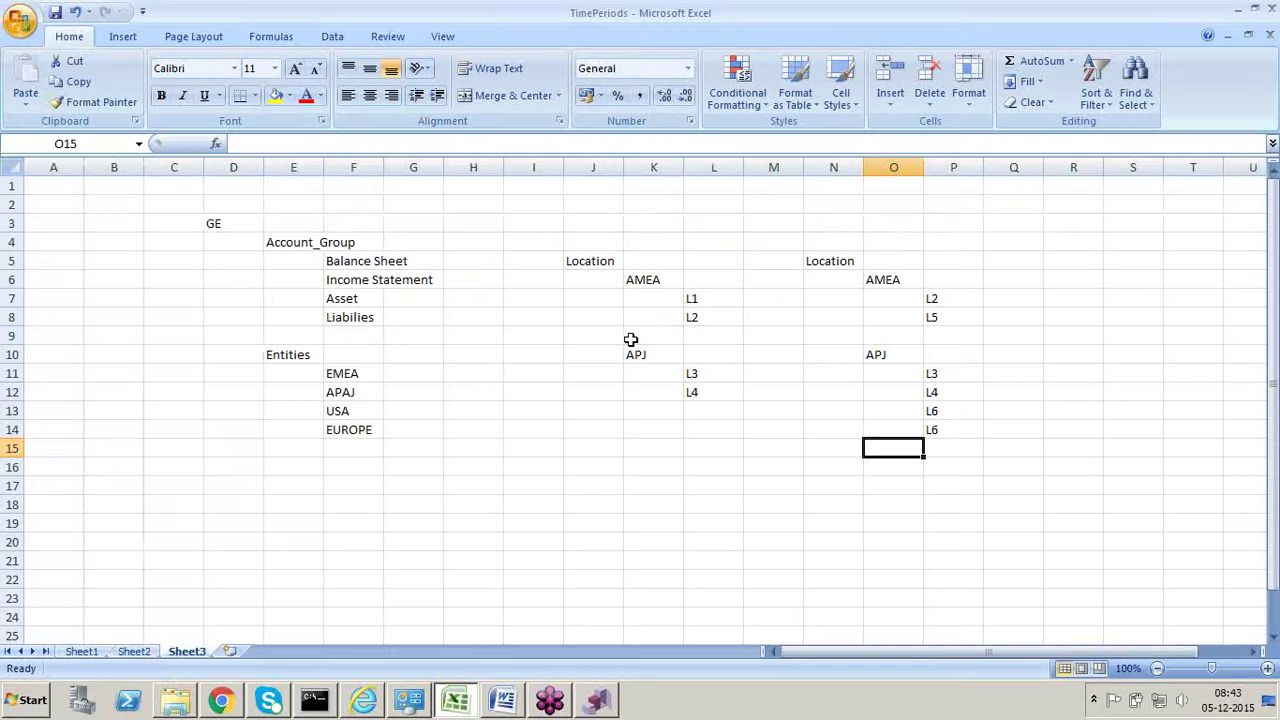
click(700, 295)
click(702, 318)
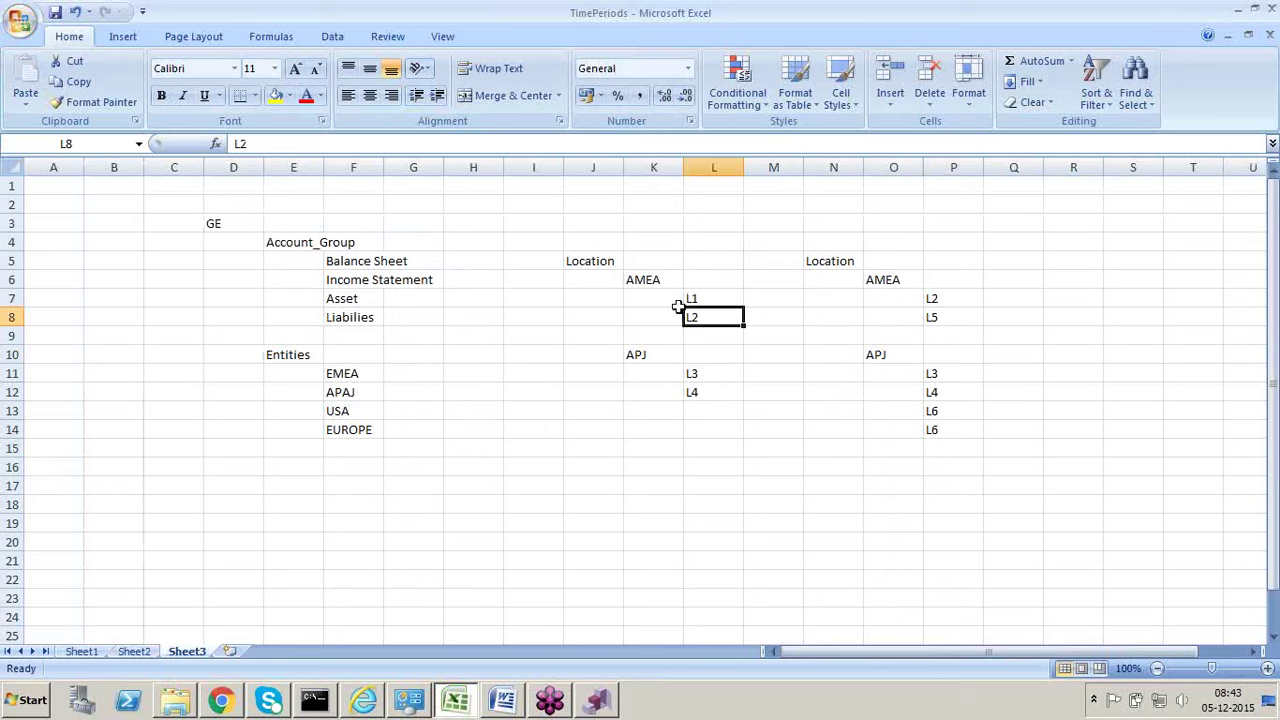
click(948, 317)
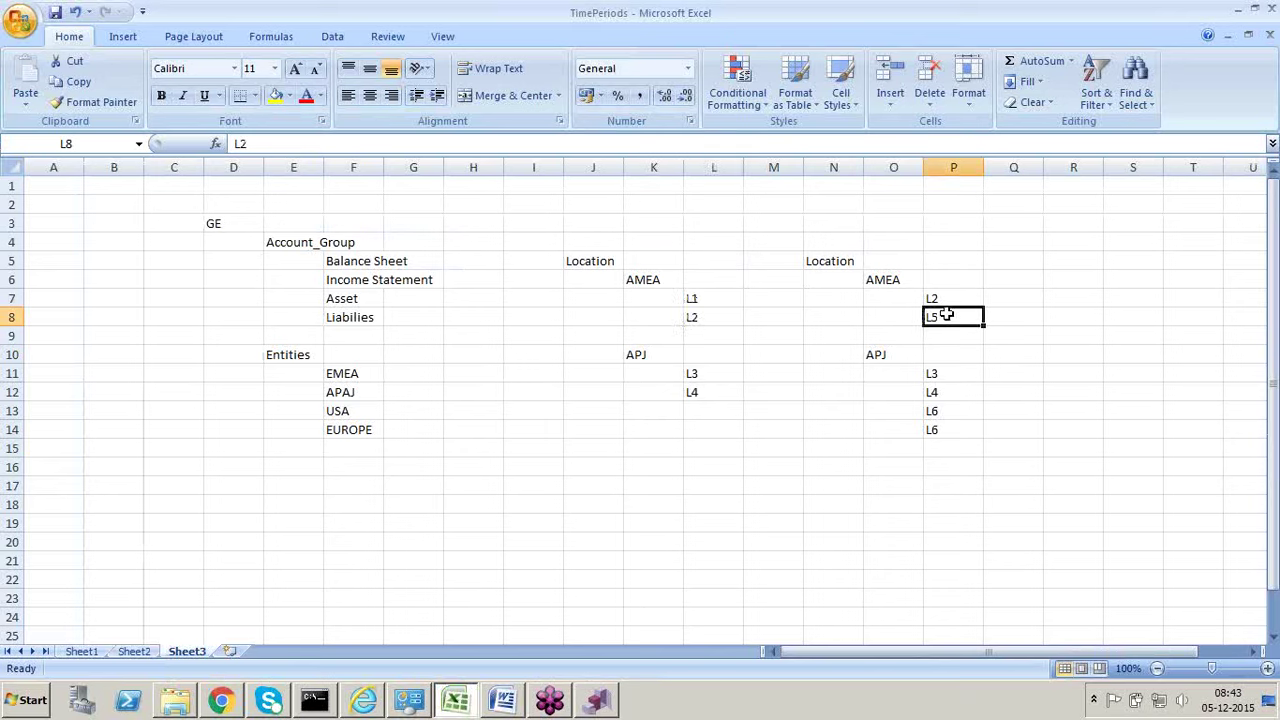
click(935, 410)
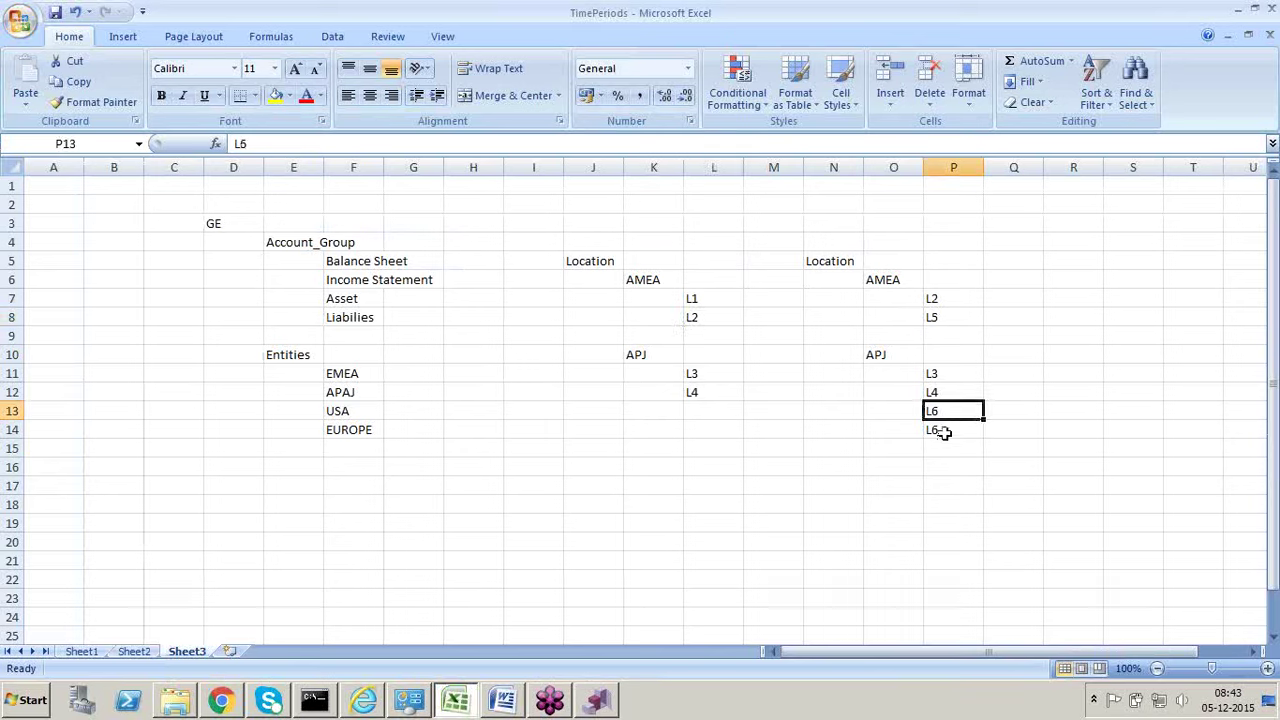
click(943, 430)
click(258, 145)
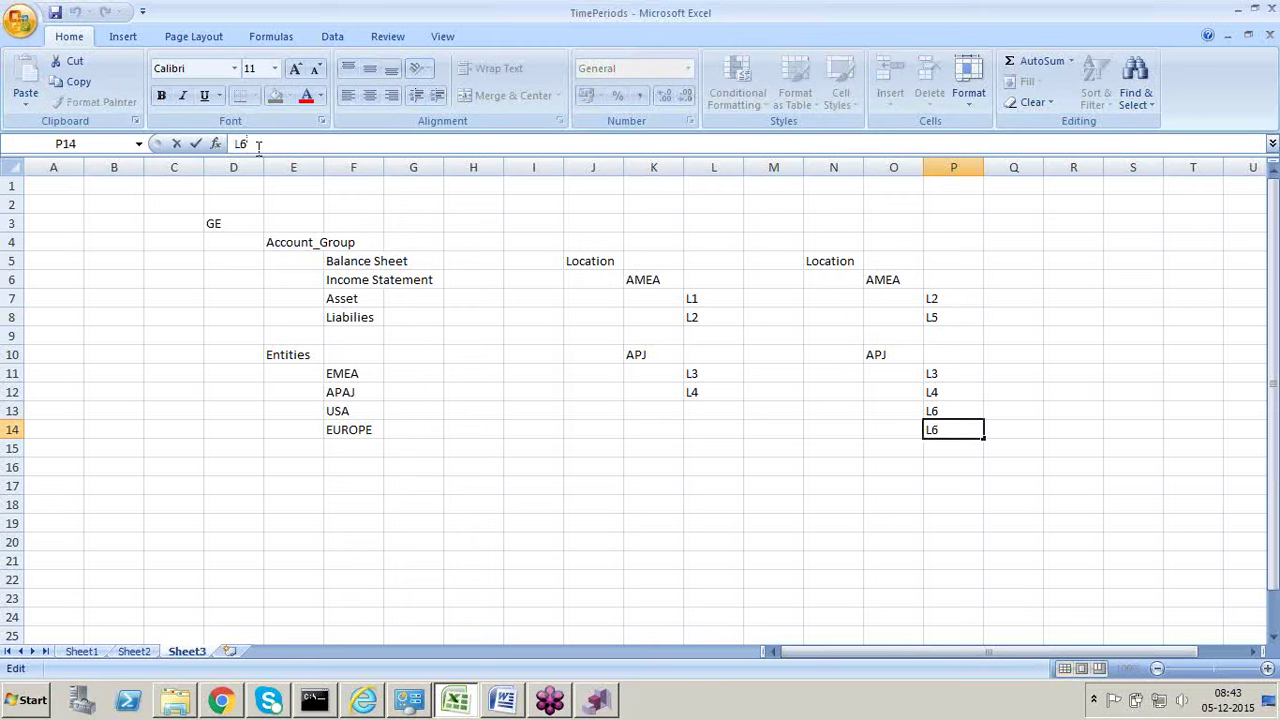
key(BackSpace)
text(7)
click(818, 521)
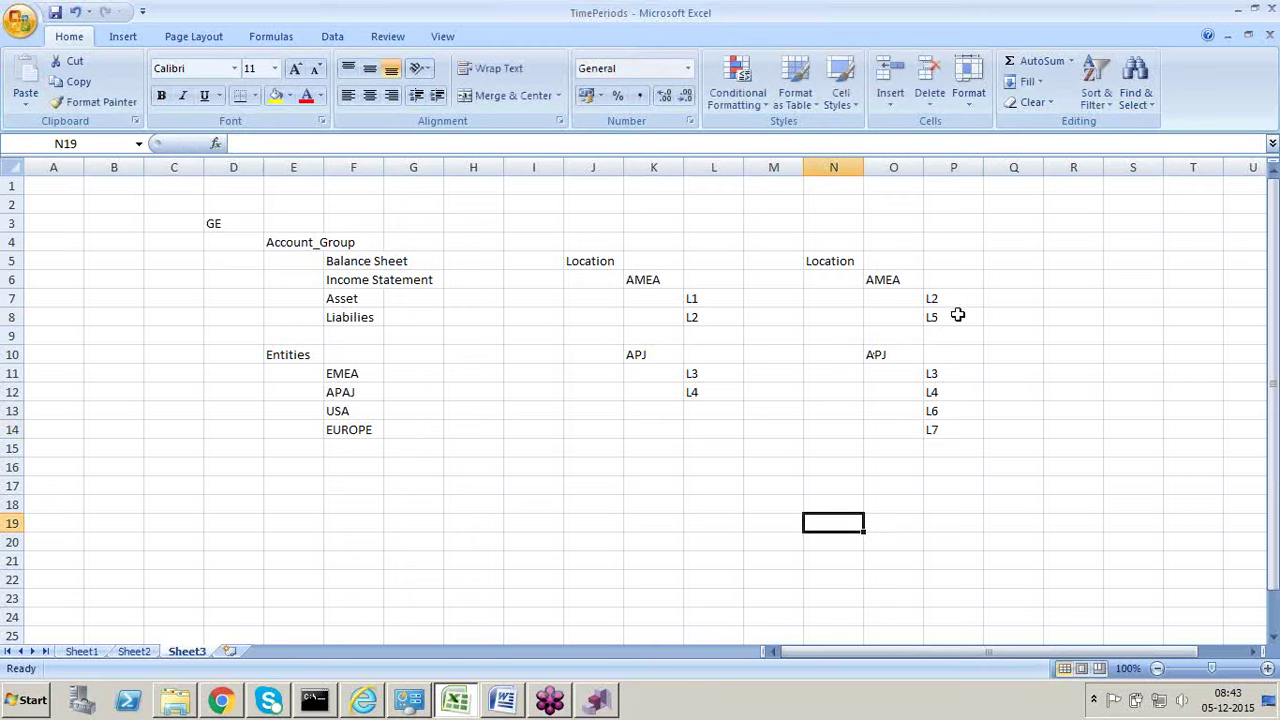
key(alt+Tab)
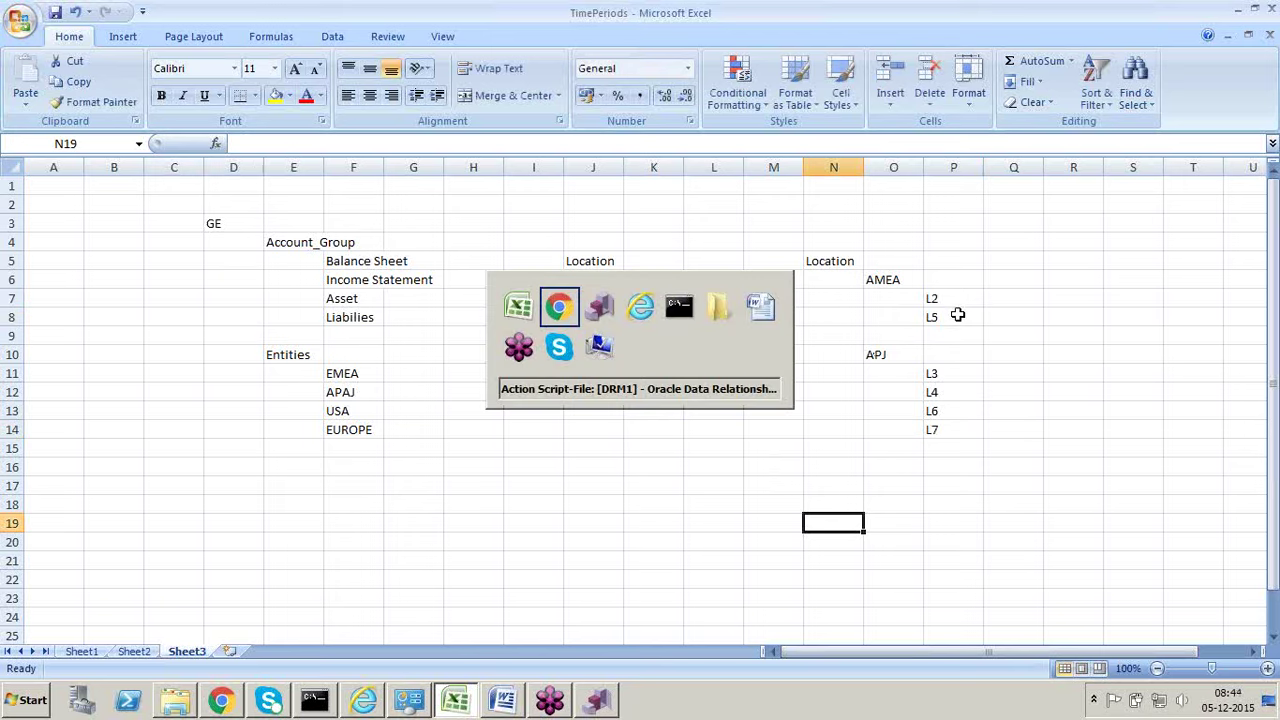
key(Escape)
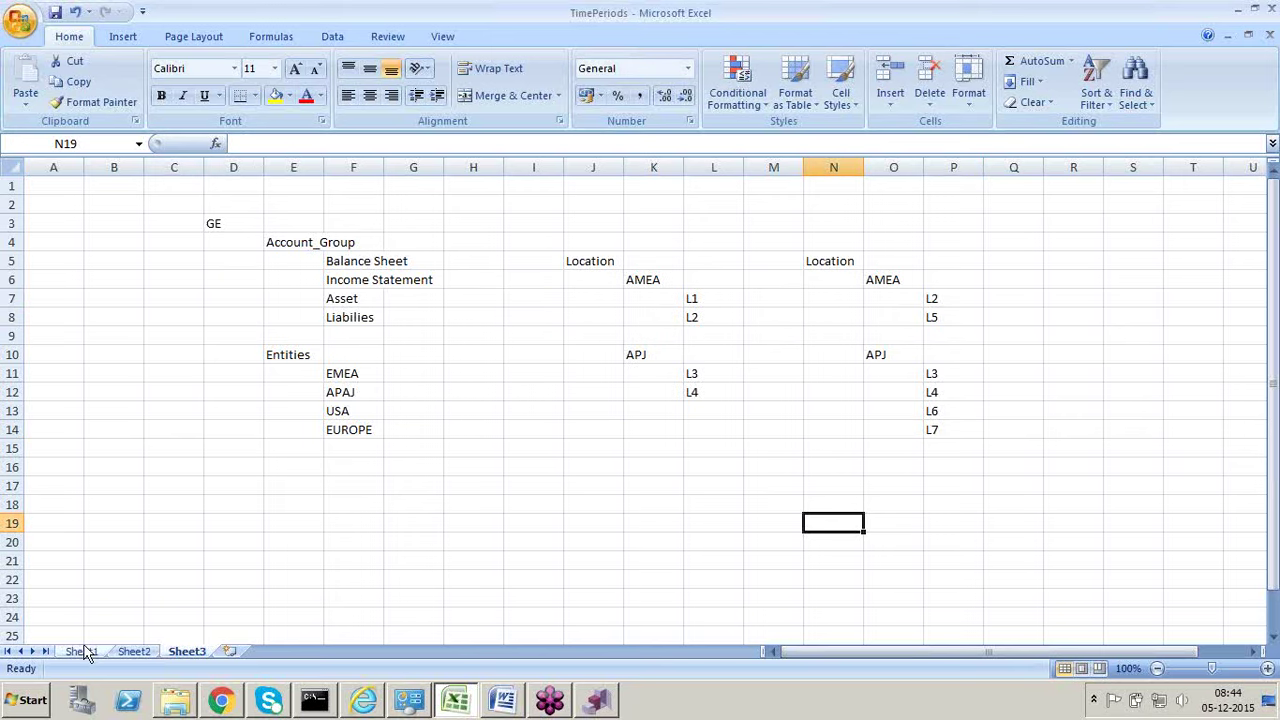
Step: On Sheet1, check the Store data value in E6 and the + consolidation in D6
click(85, 651)
click(490, 330)
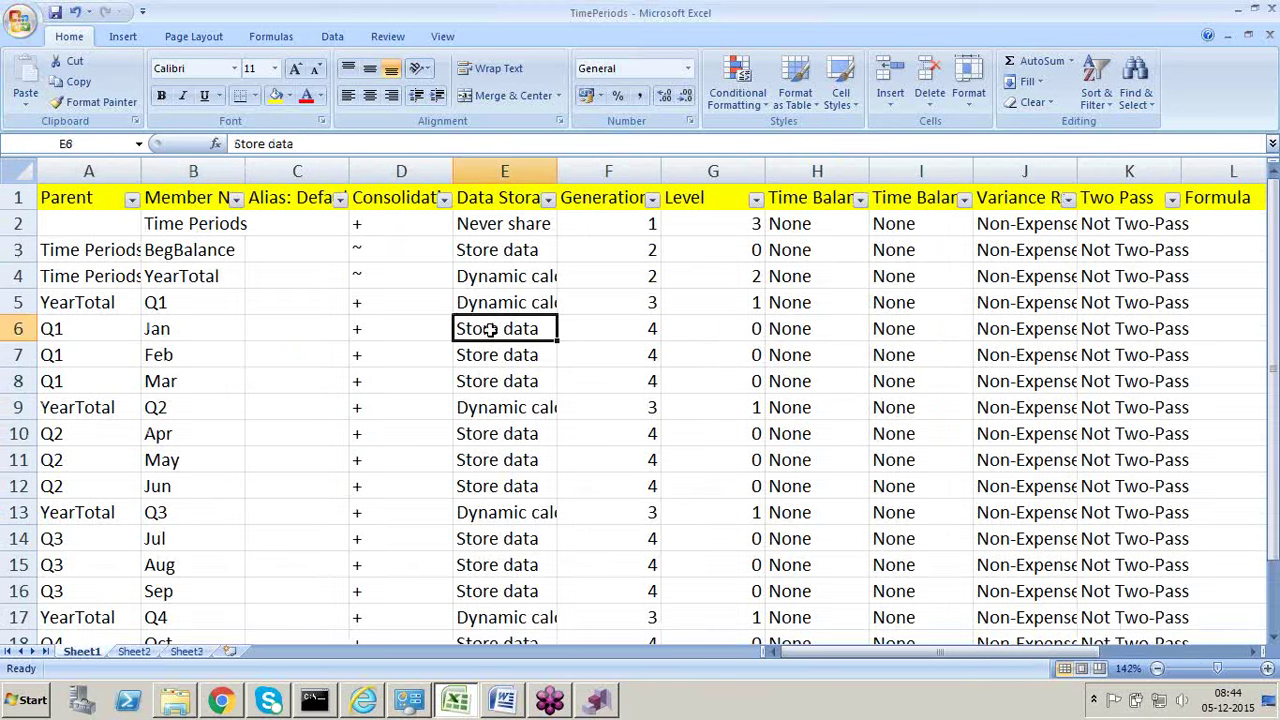
click(382, 328)
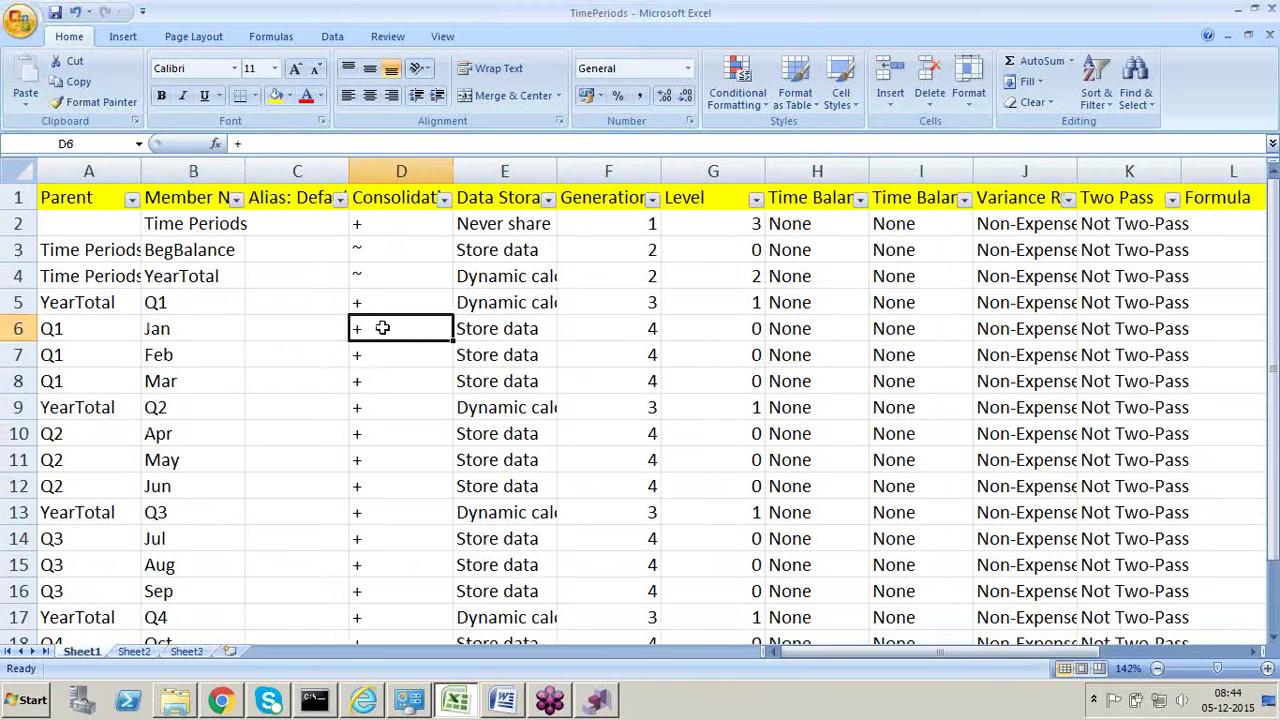
key(alt+Tab)
key(alt+Tab)
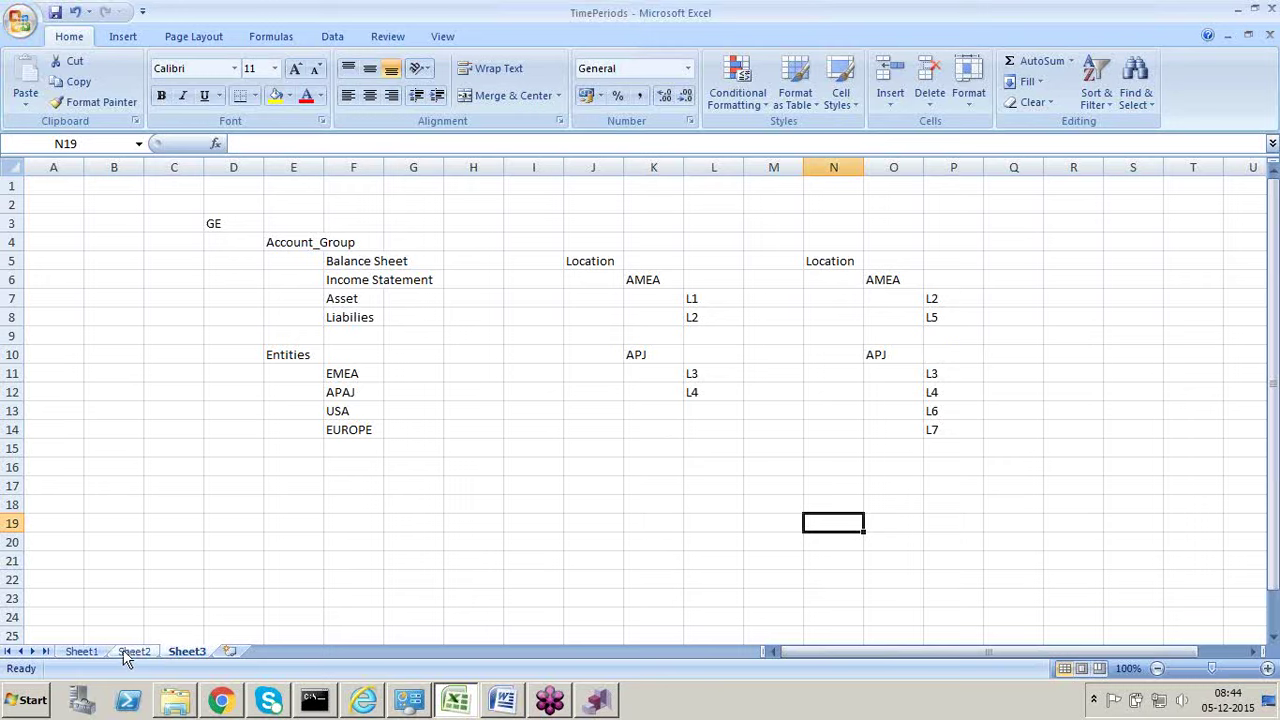
click(80, 655)
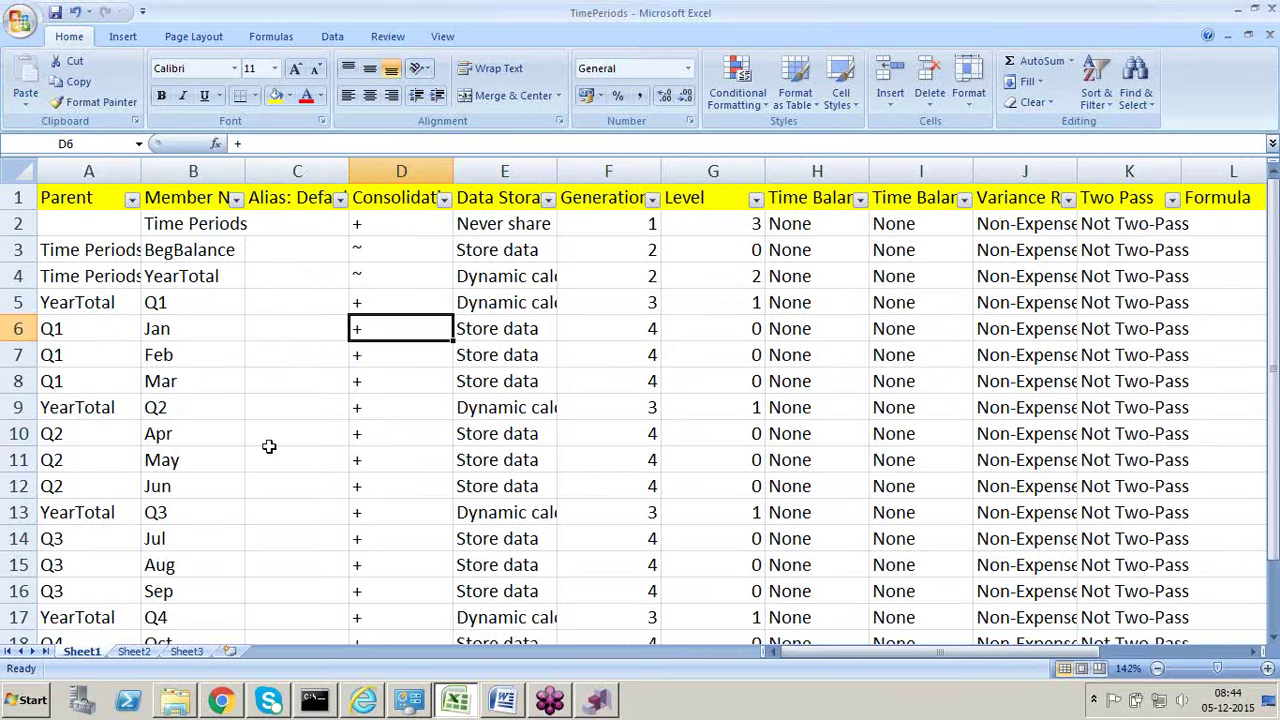
Step: Review Sheet2's Add row fields A1 through H1 and select the caret-joined column H
click(145, 655)
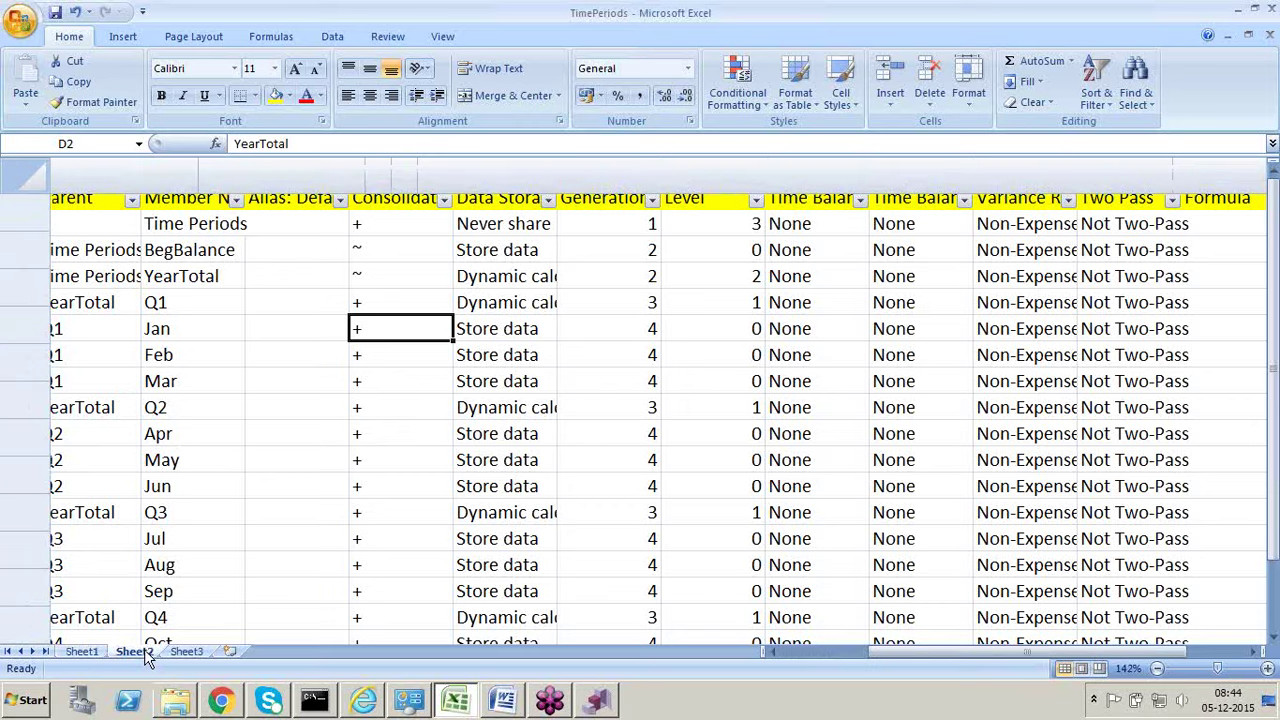
click(168, 436)
key(Up)
key(Up)
key(Up)
key(Up)
key(Up)
key(Up)
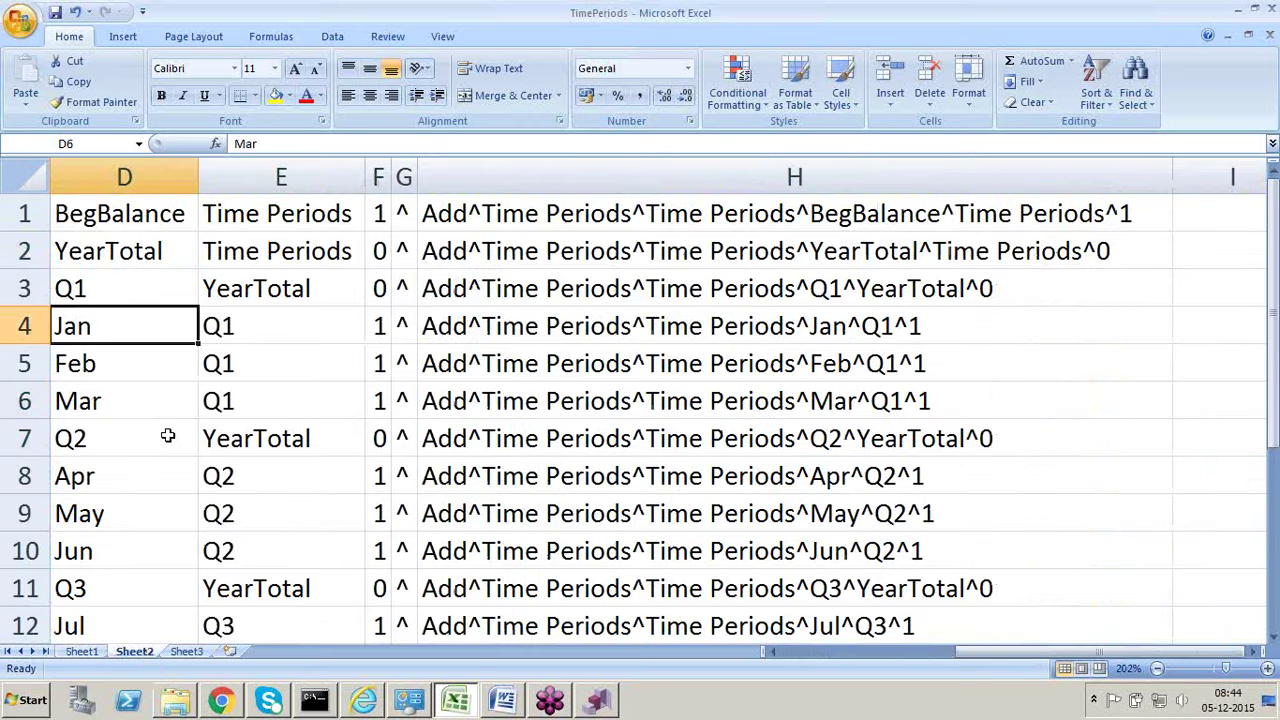
key(Left)
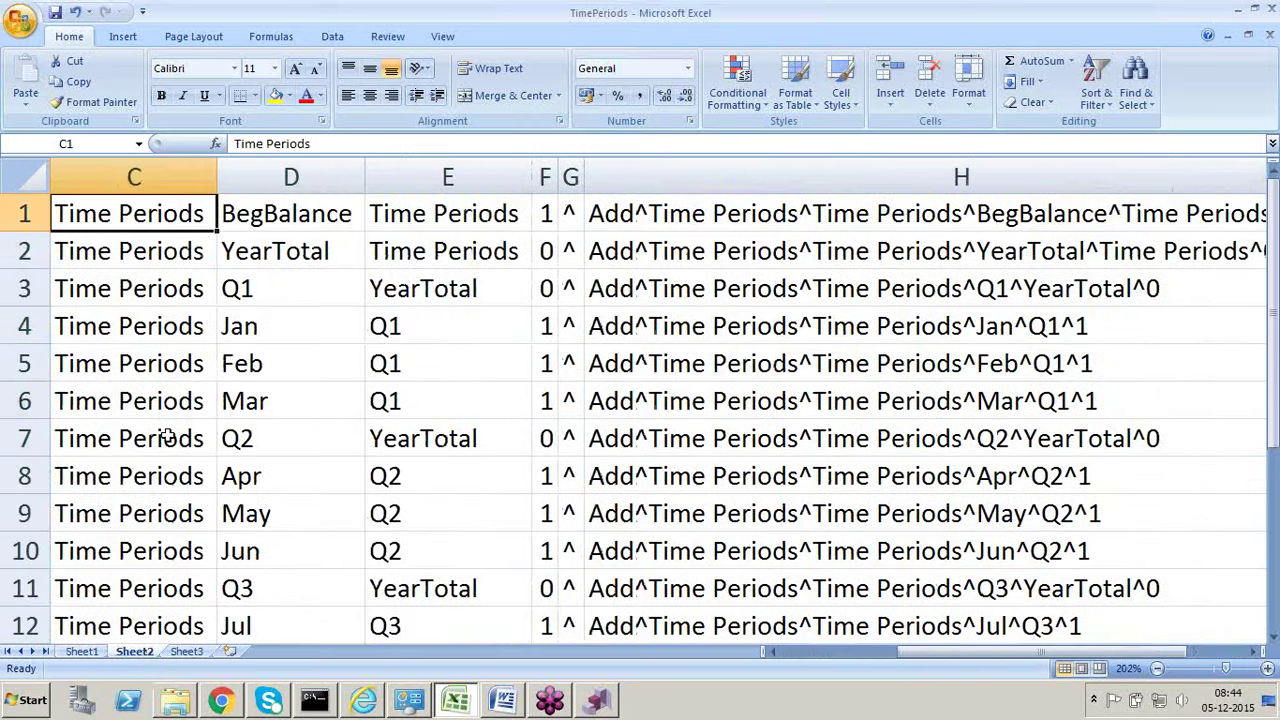
key(Left)
key(Left)
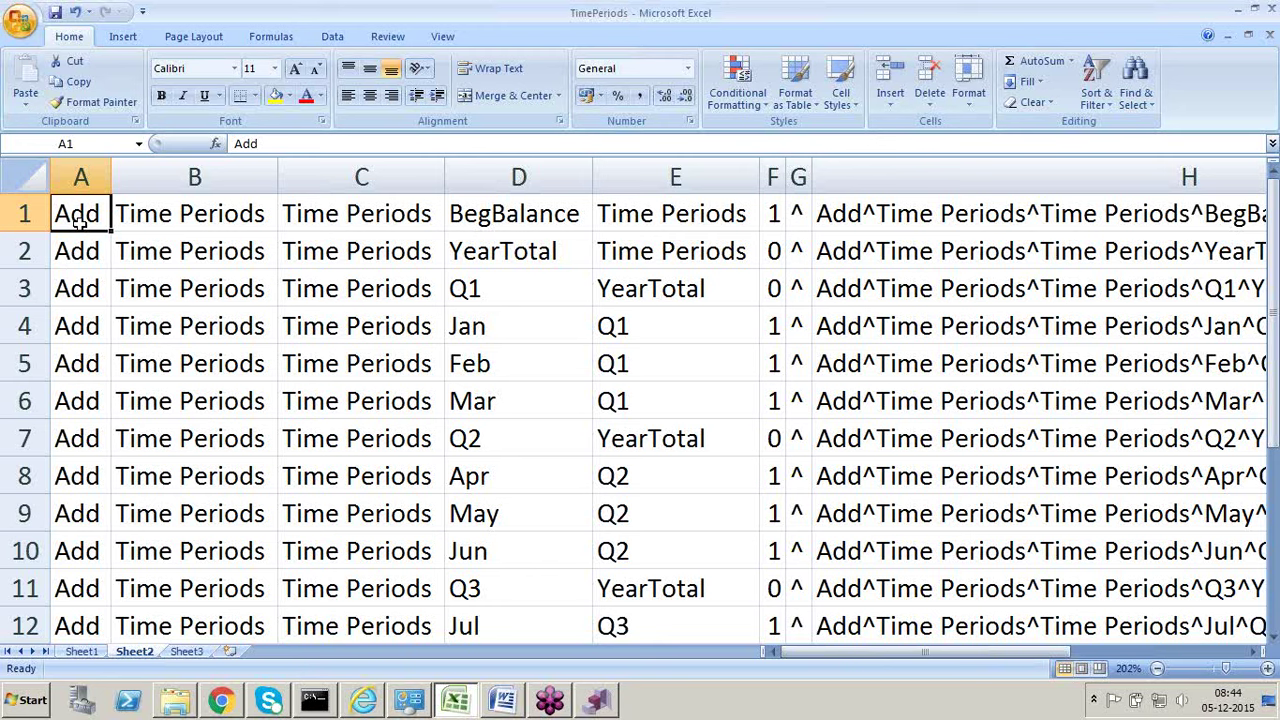
key(Right)
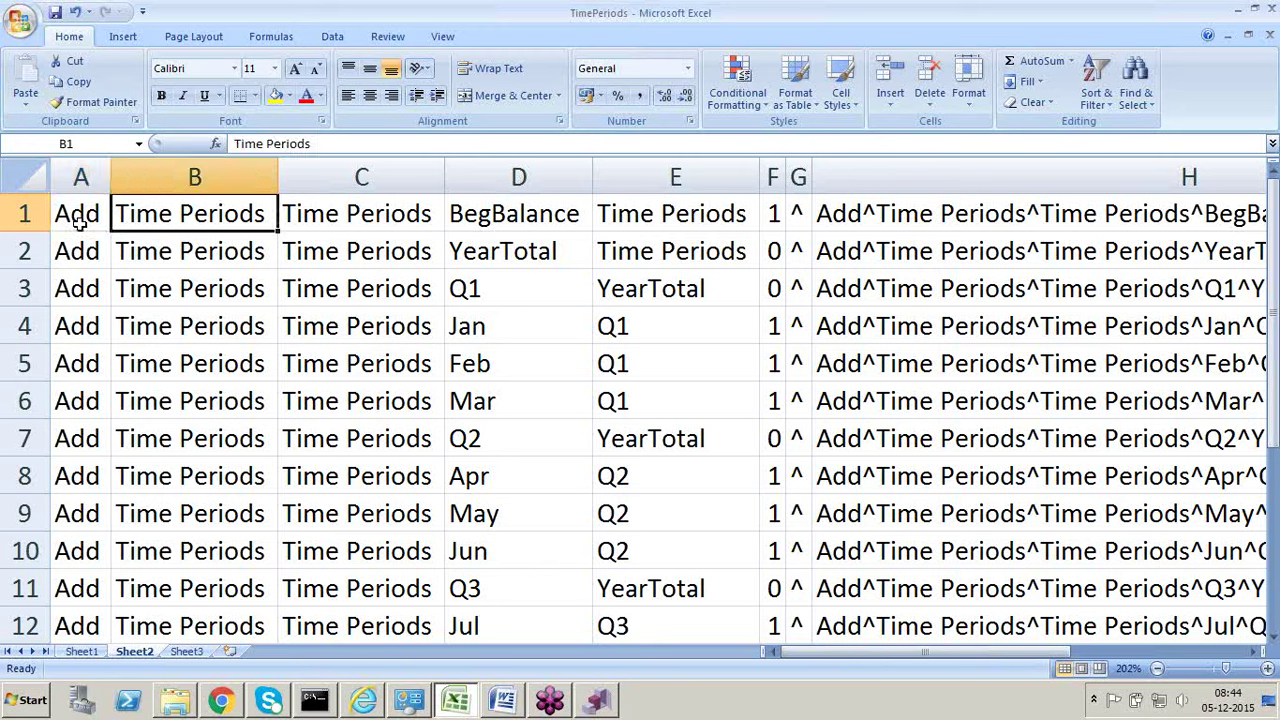
key(Right)
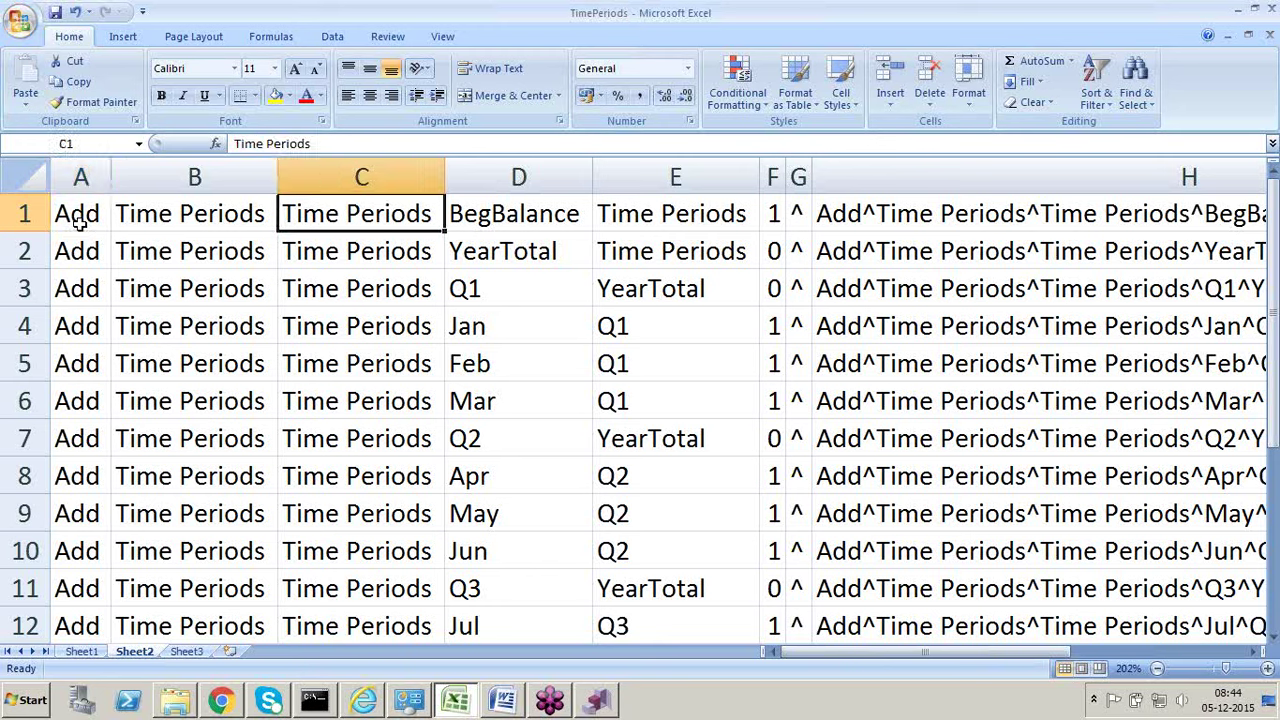
key(Right)
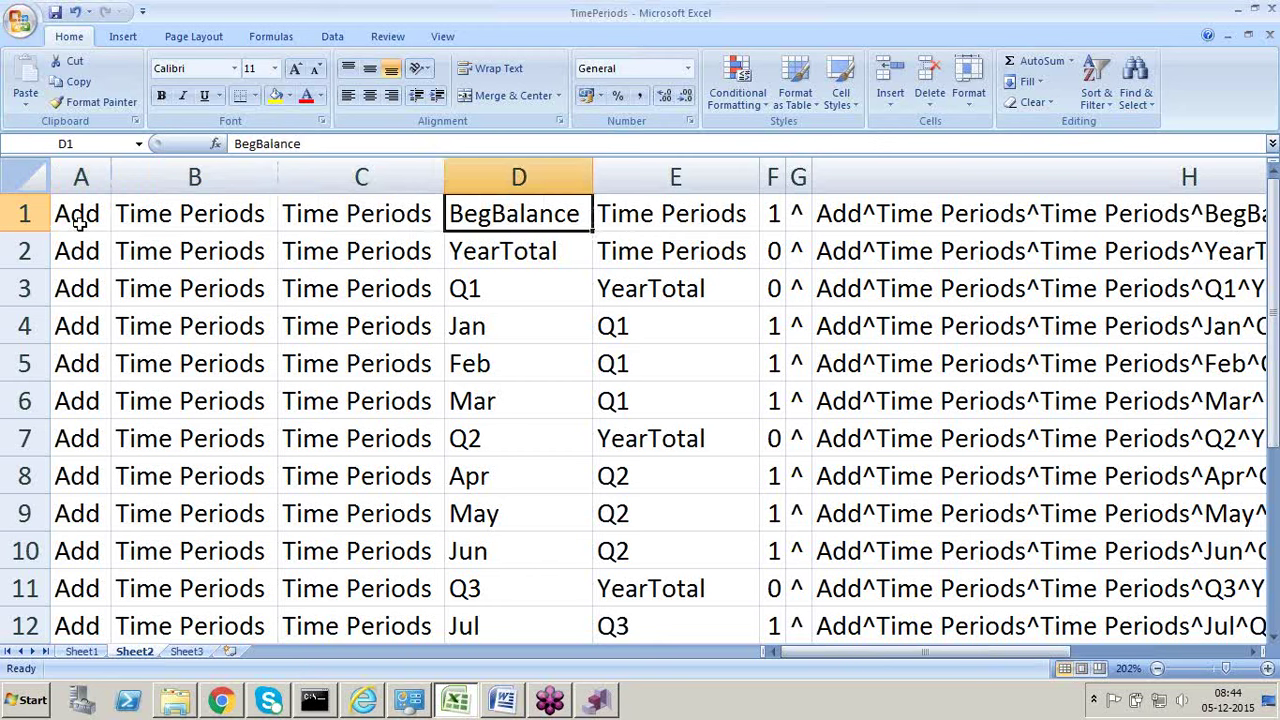
key(Right)
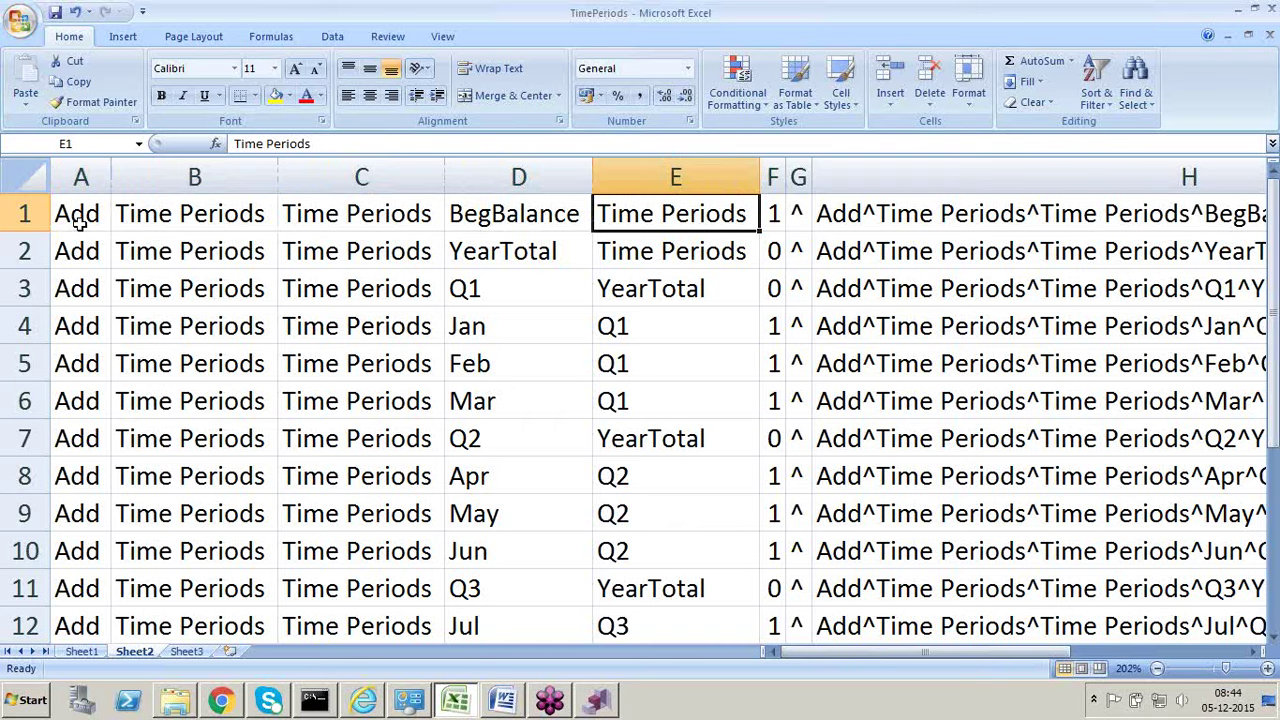
key(Right)
key(Right)
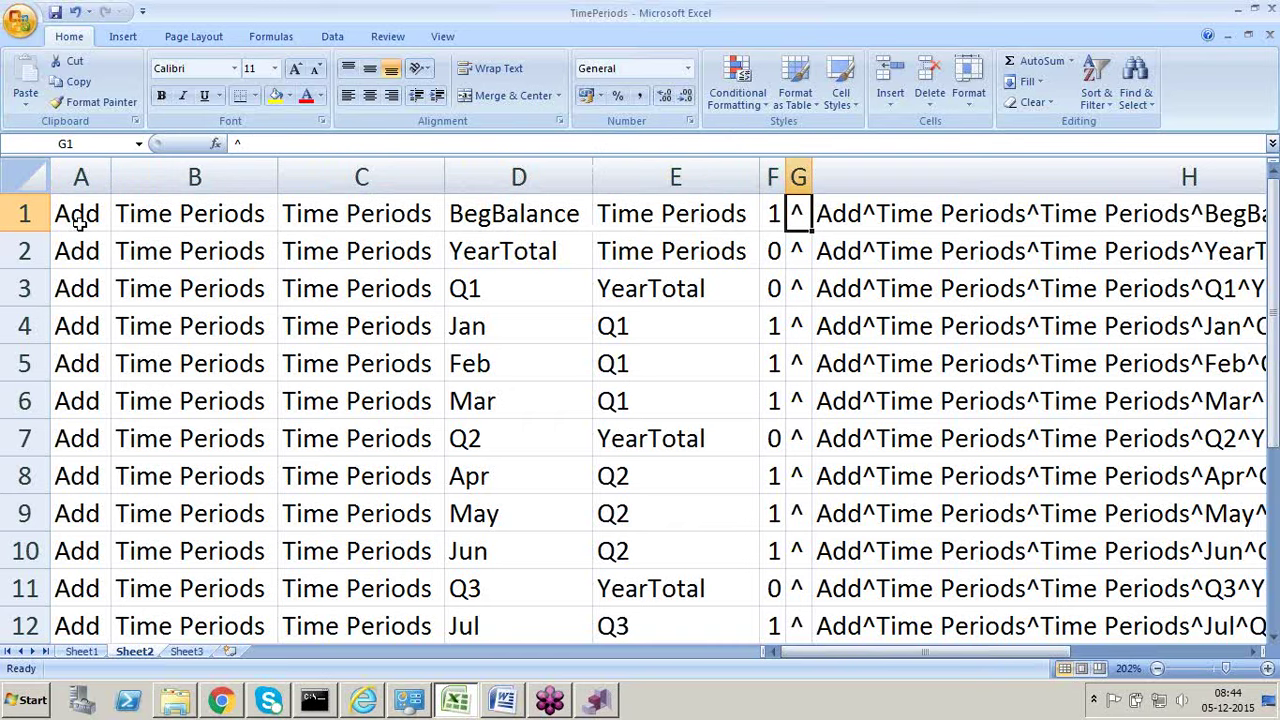
key(Right)
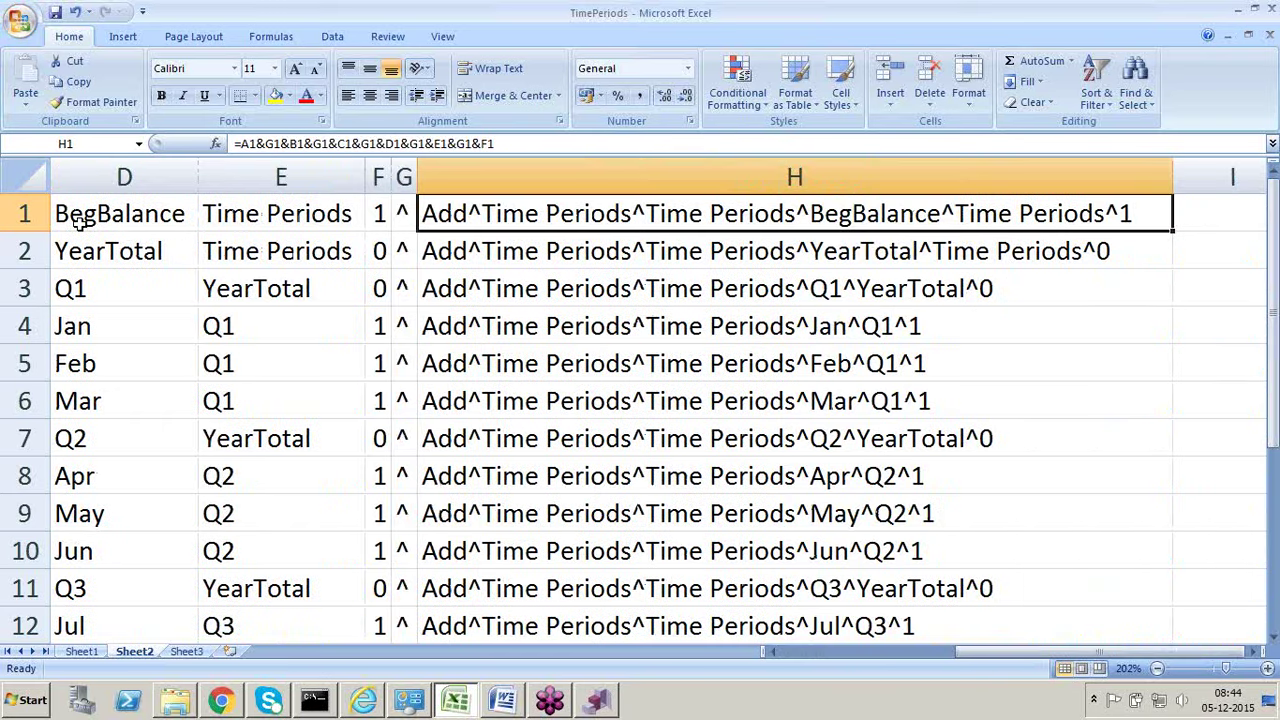
key(shift+Down)
key(shift+Down)
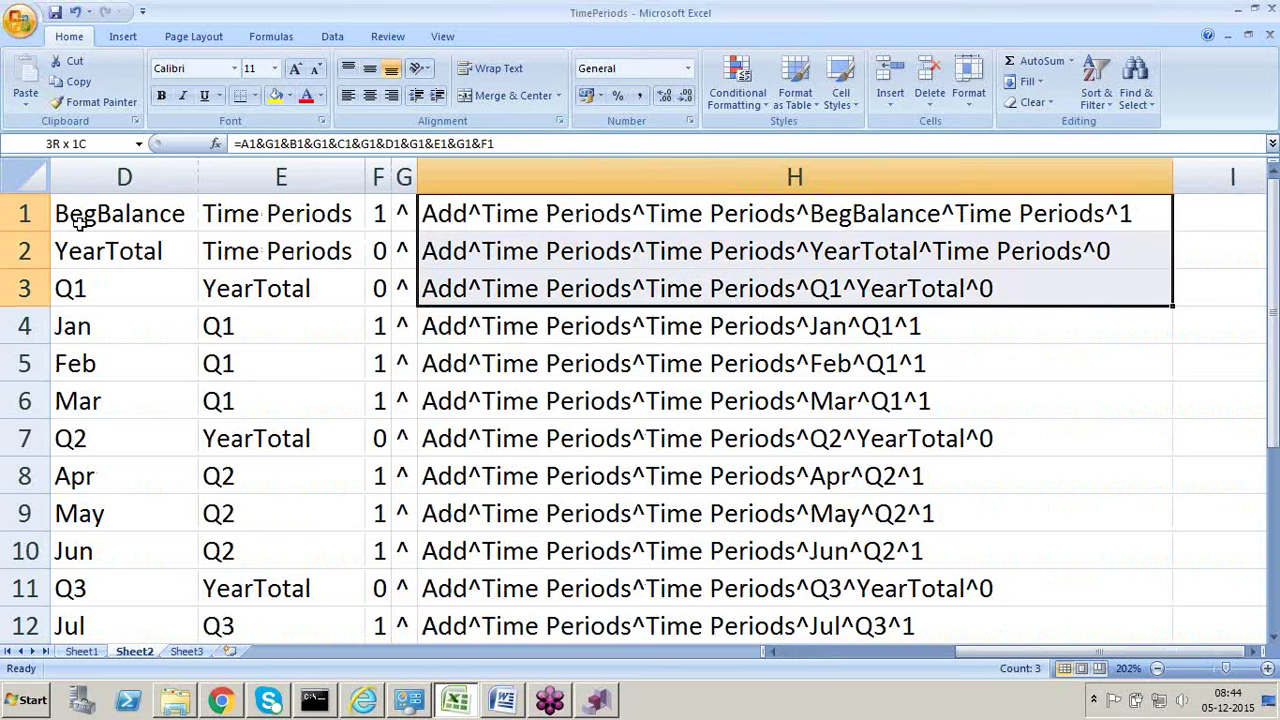
key(shift+Down)
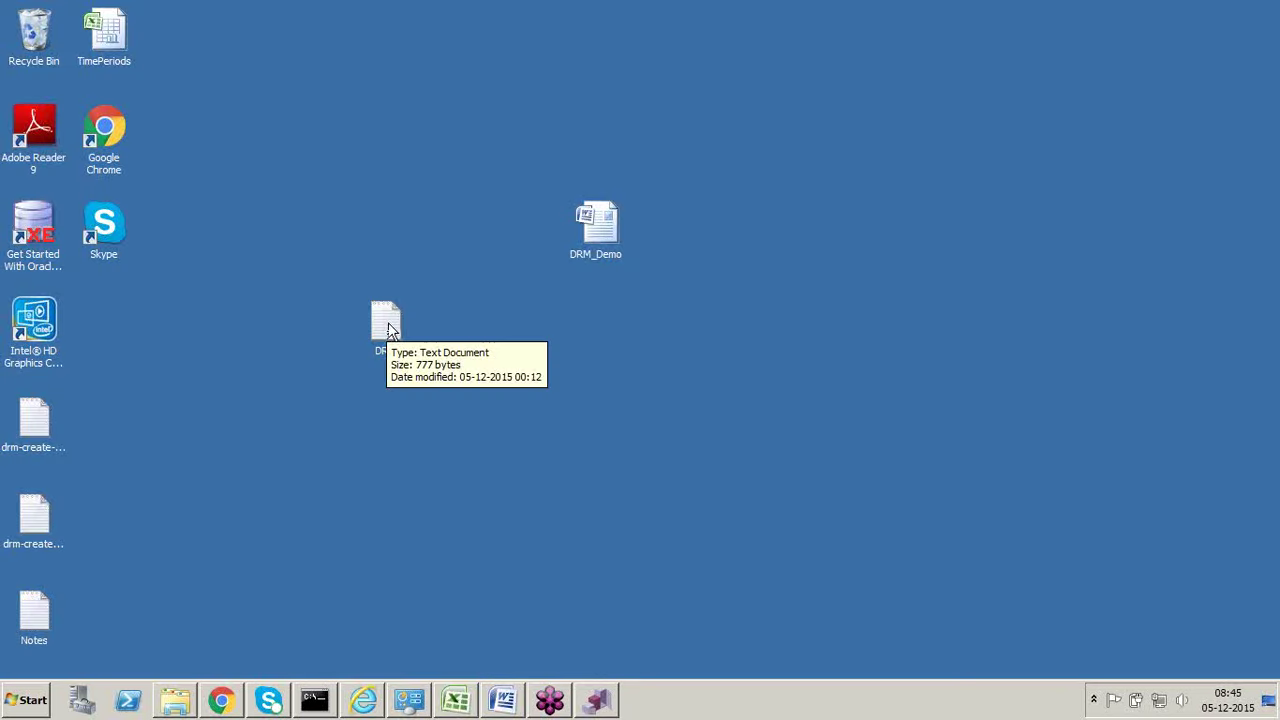
Step: Check the Add lines in the desktop DRM.txt file, close it, and return to DRM's Action Script page
double_click(386, 322)
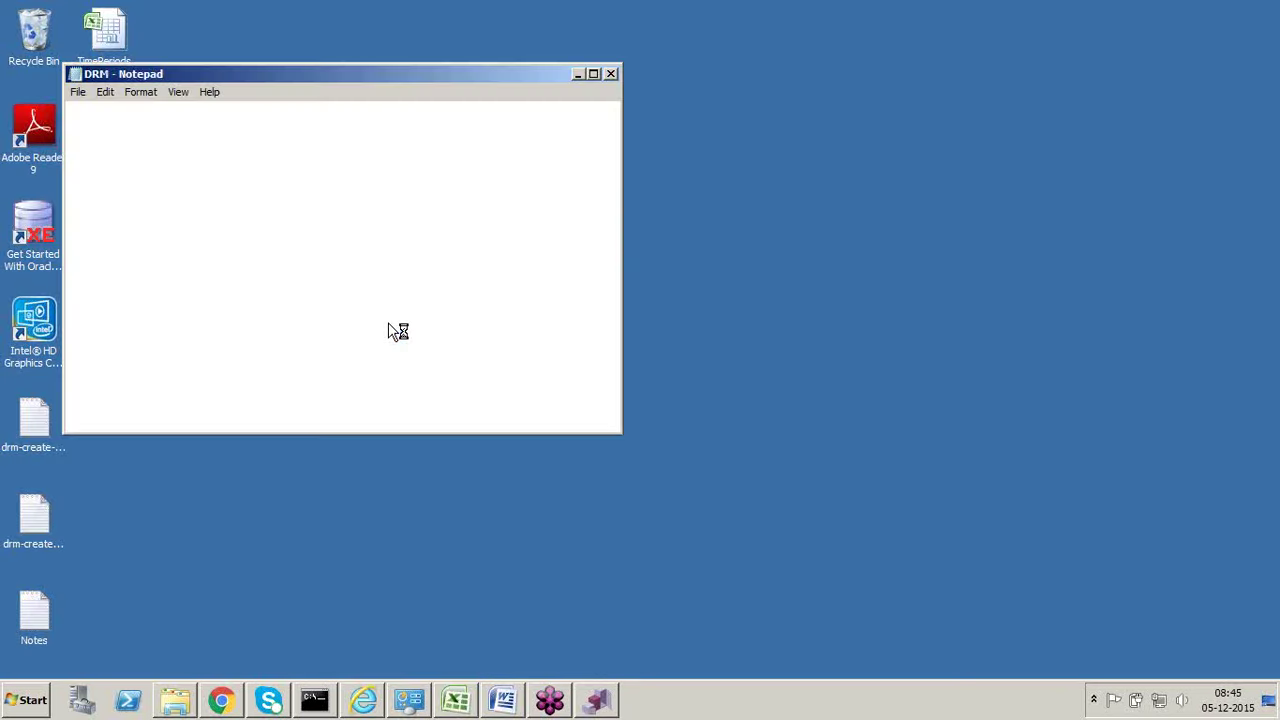
drag(389, 324, 68, 109)
click(611, 75)
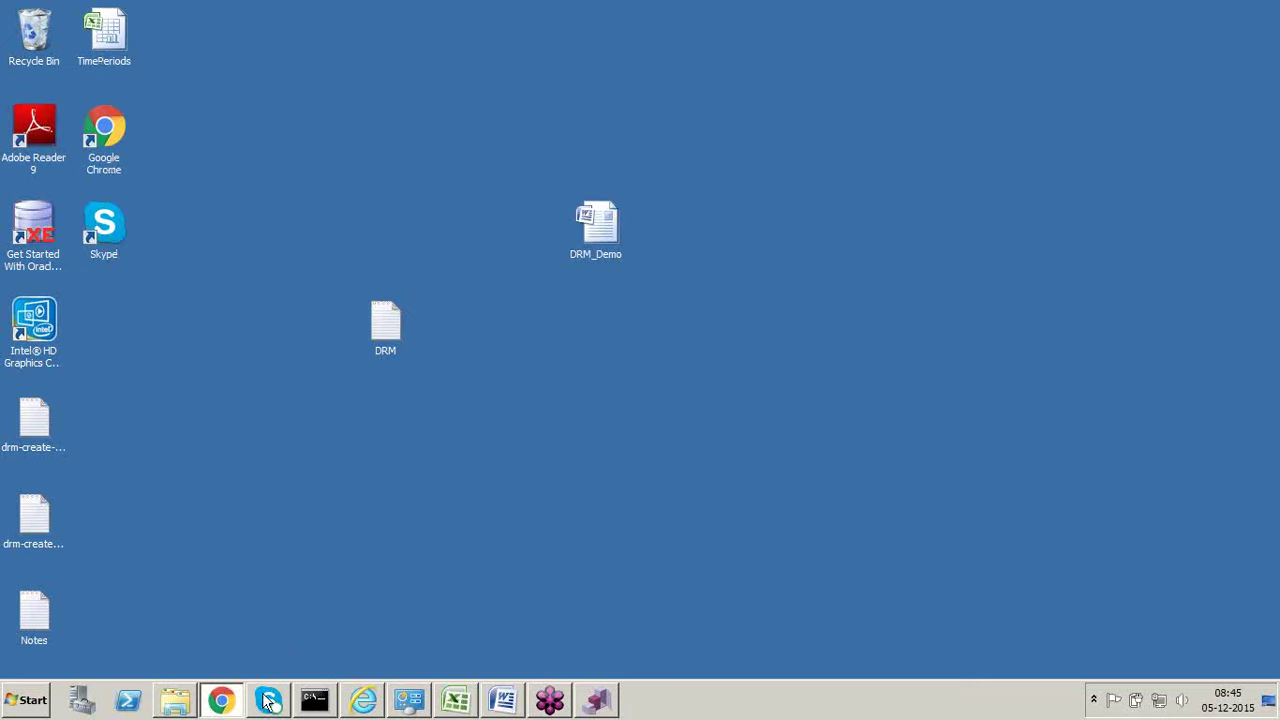
click(224, 701)
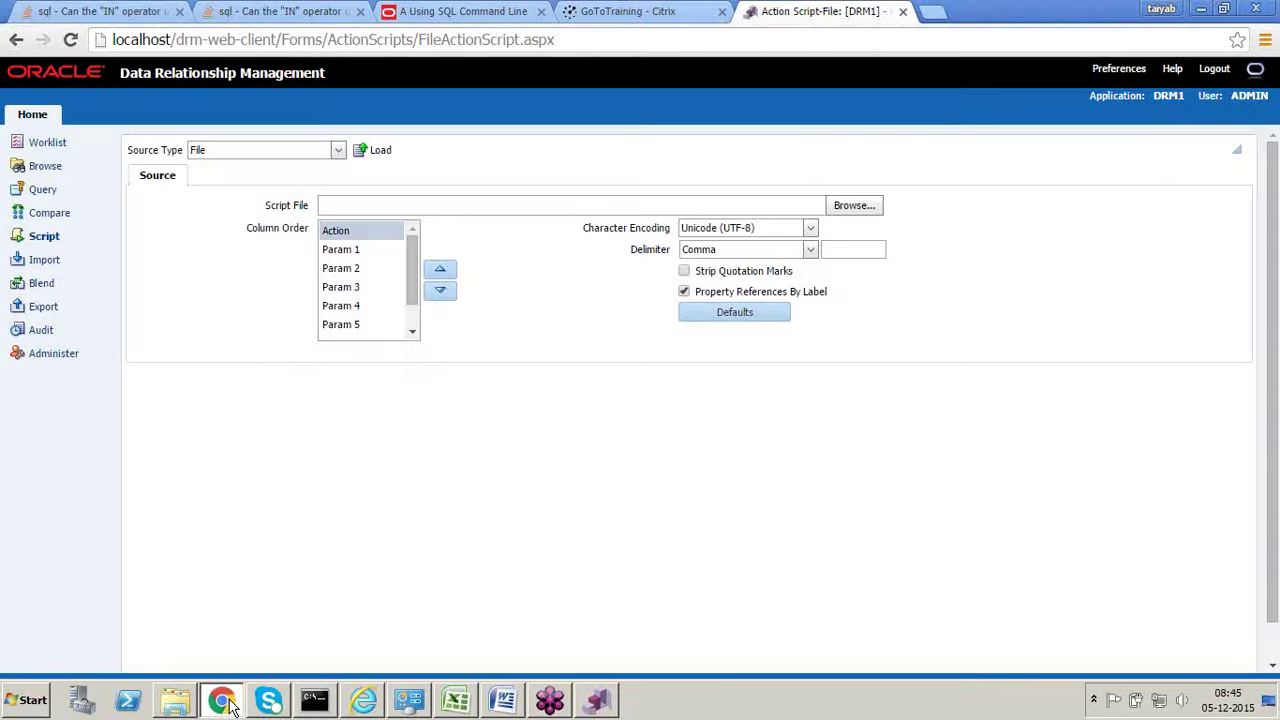
Step: Choose Desktop\DRM.txt as the action script file
click(855, 205)
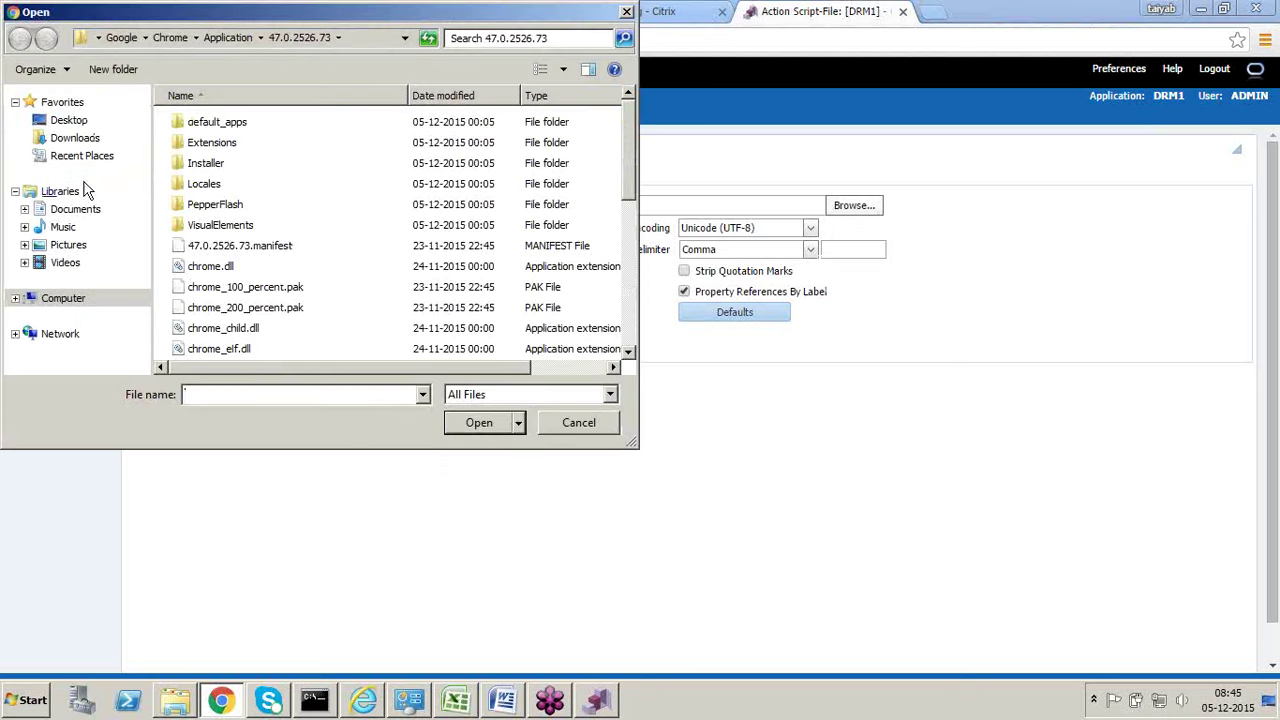
click(60, 120)
click(242, 397)
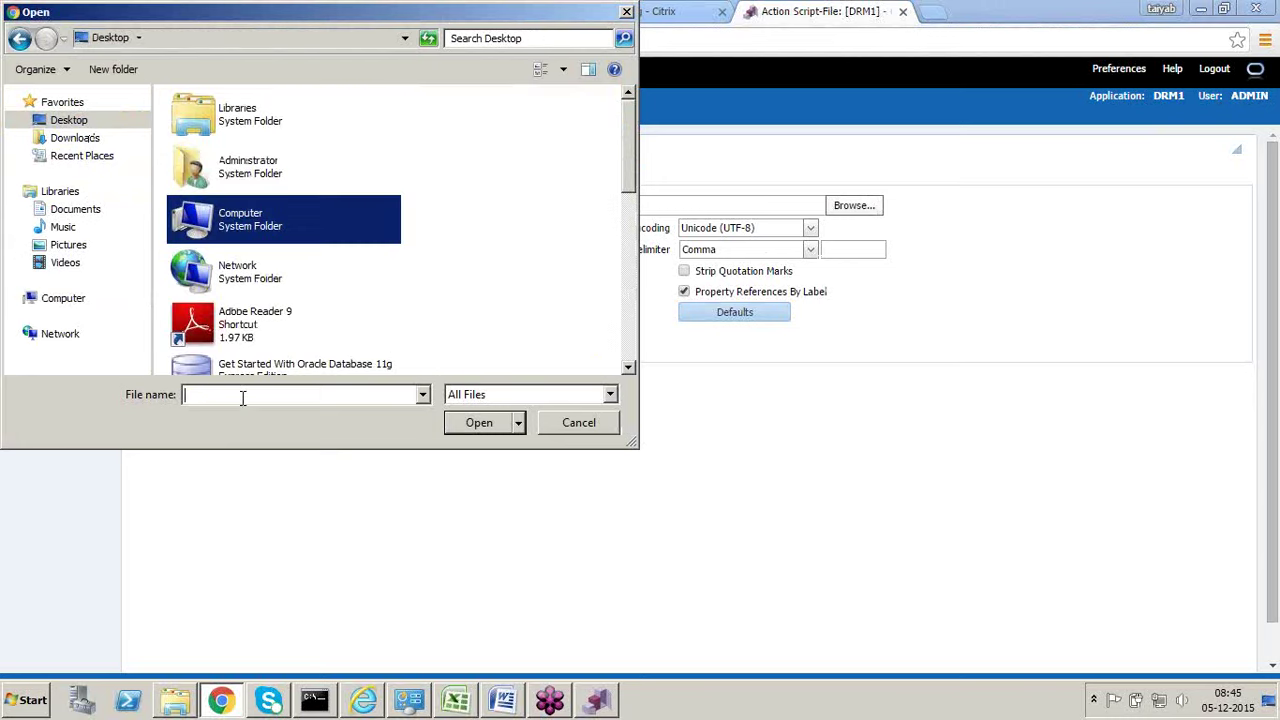
text(DRM)
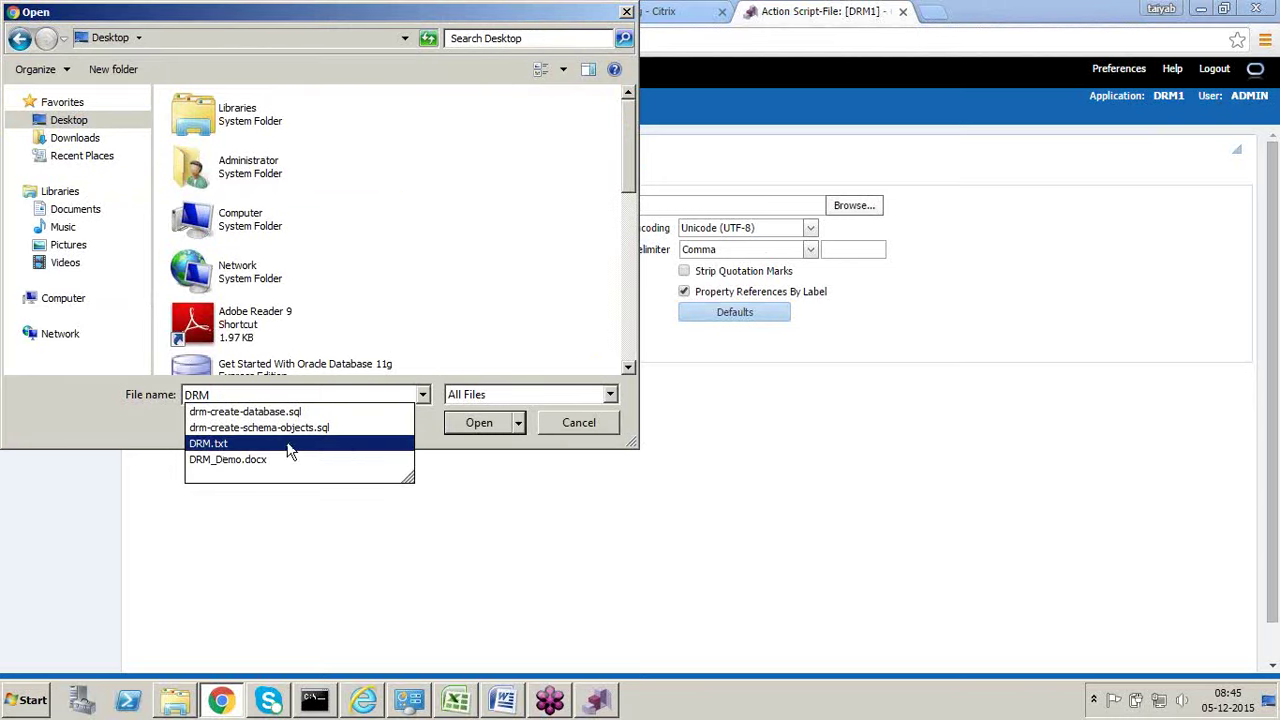
click(289, 447)
click(476, 422)
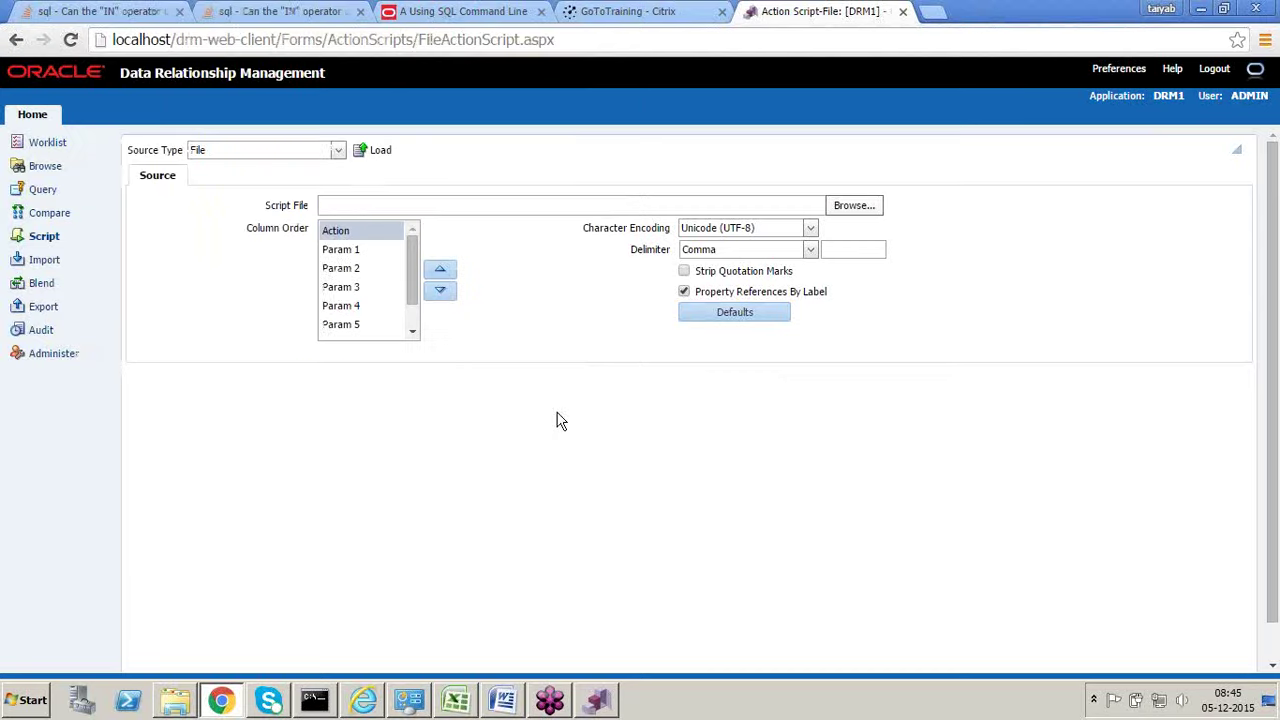
click(386, 155)
Step: Set the delimiter to Other with ^, load the script, and confirm the 18 Add rows
click(810, 250)
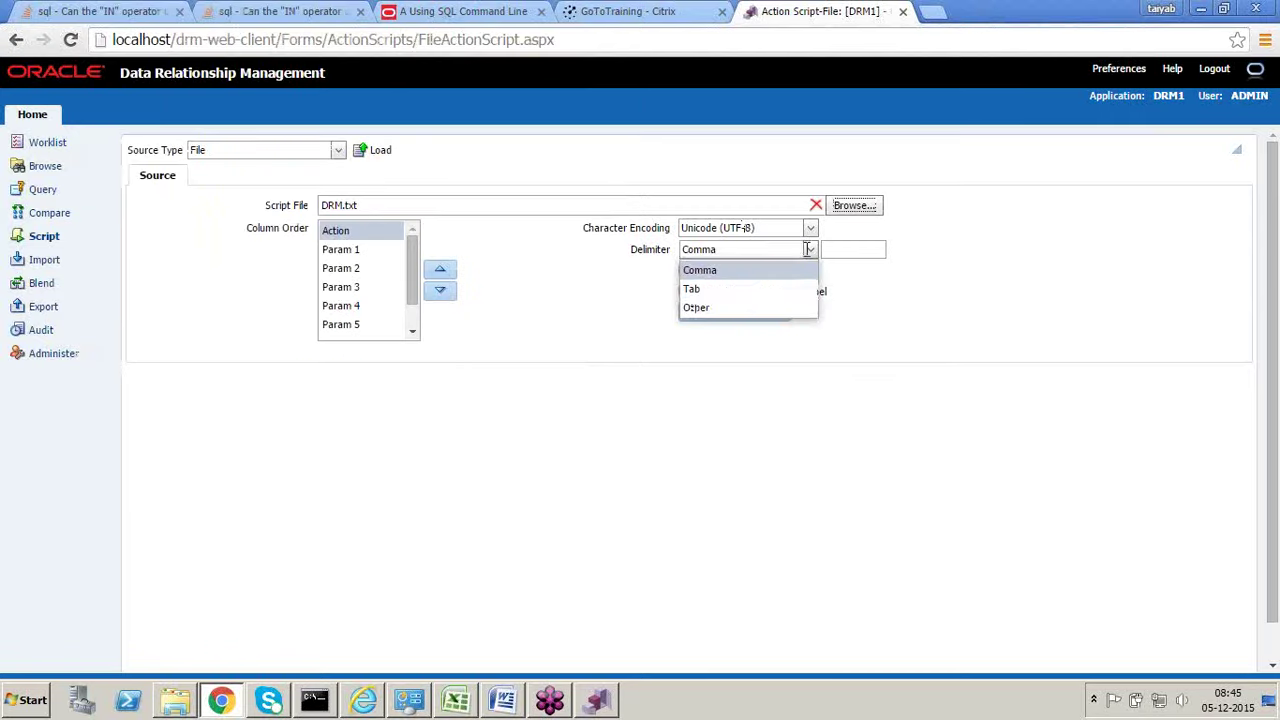
click(752, 310)
click(842, 250)
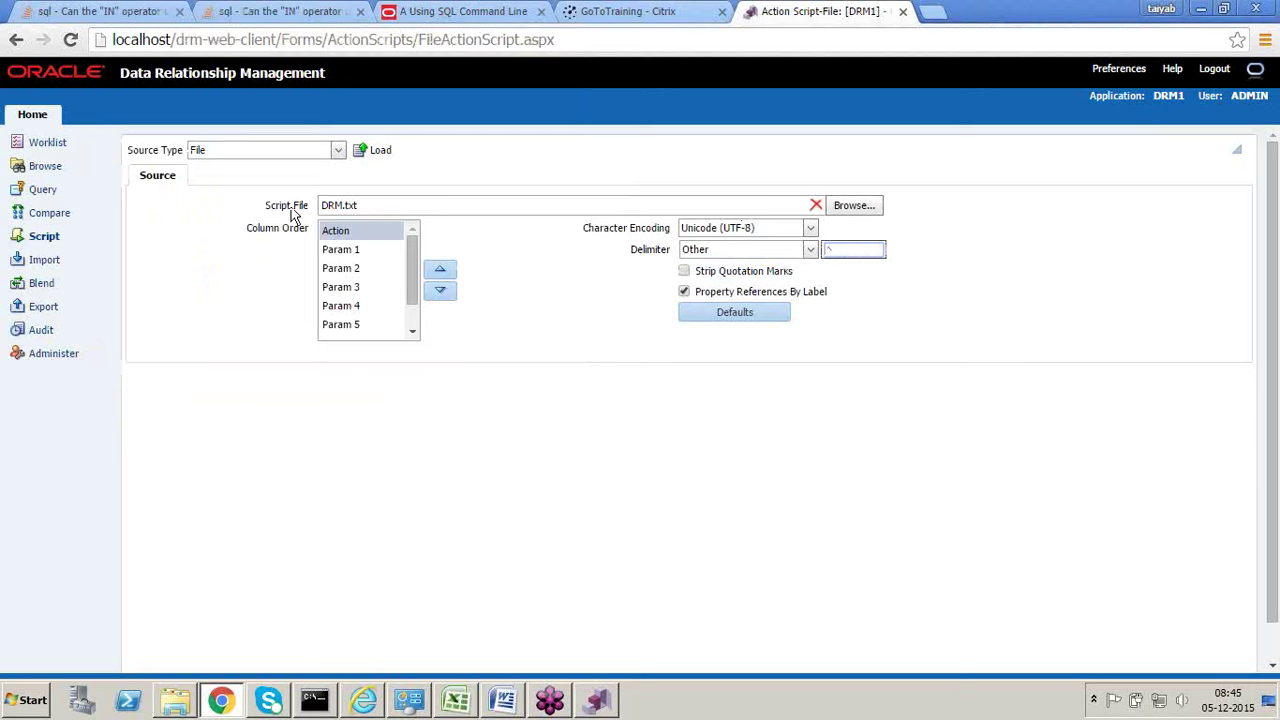
click(379, 152)
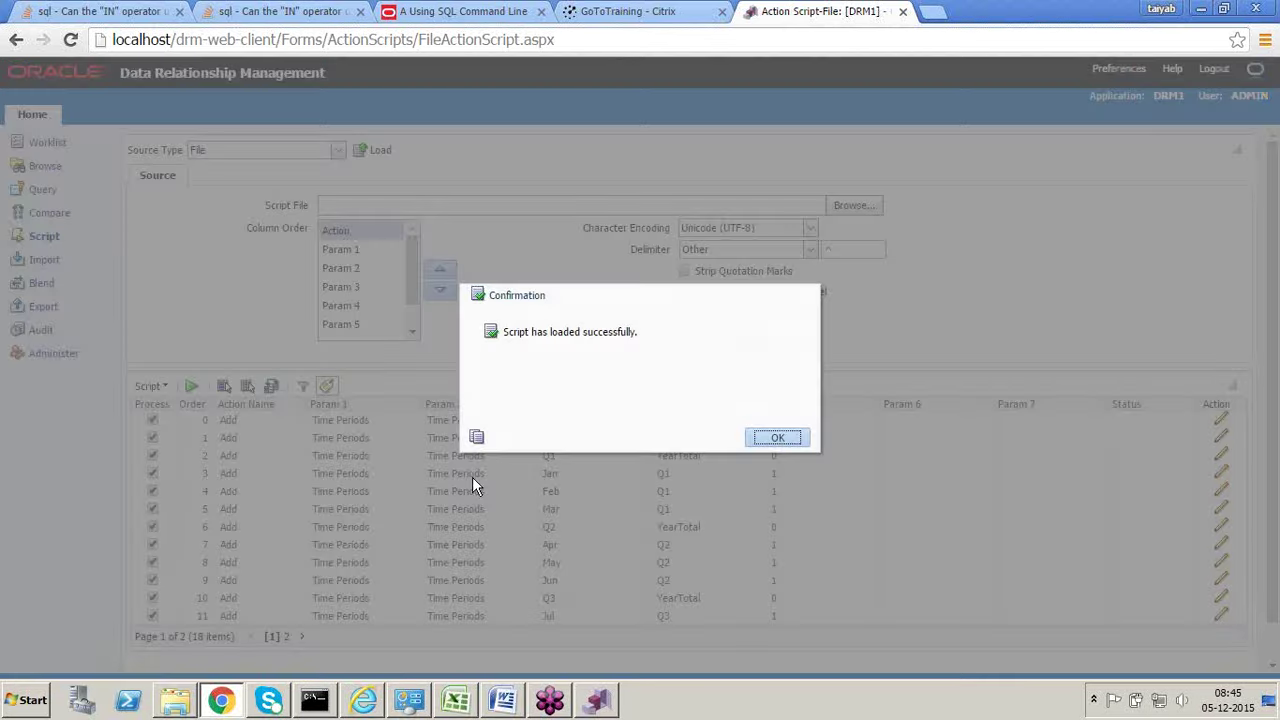
click(770, 436)
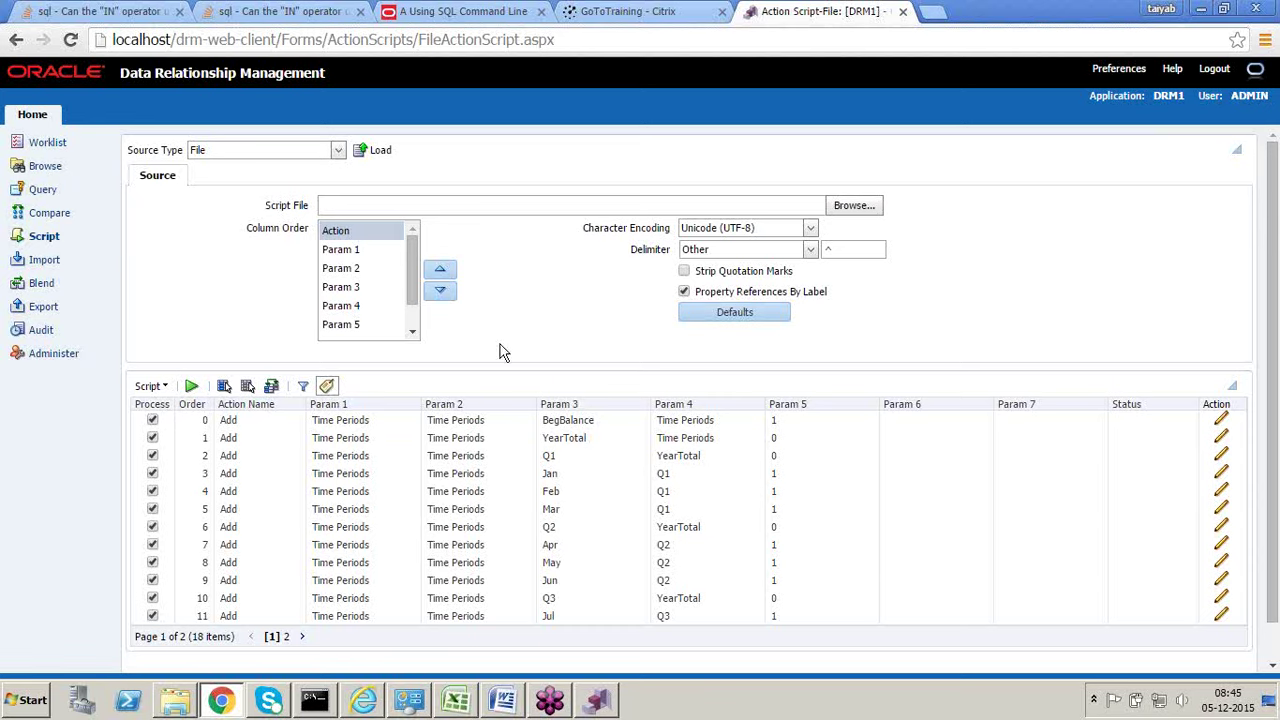
Step: Open the empty DRM Import page, then bring the TimePeriods Excel workbook forward
click(45, 263)
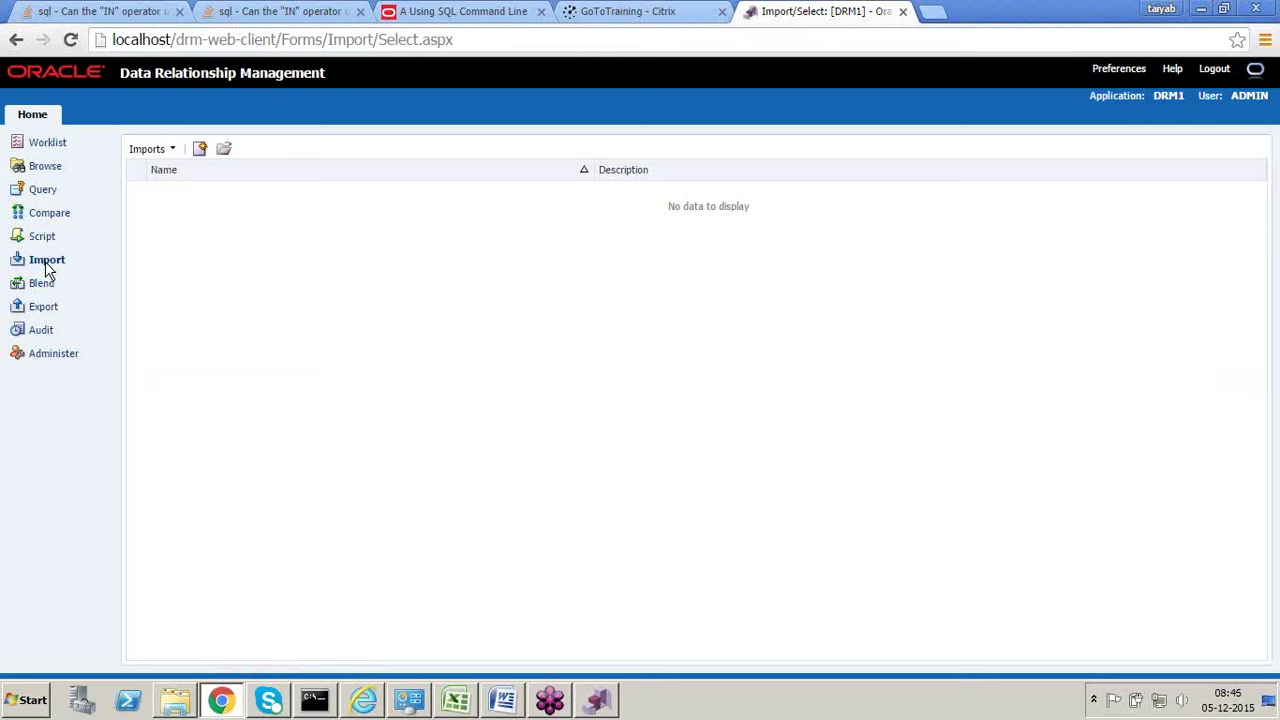
click(458, 700)
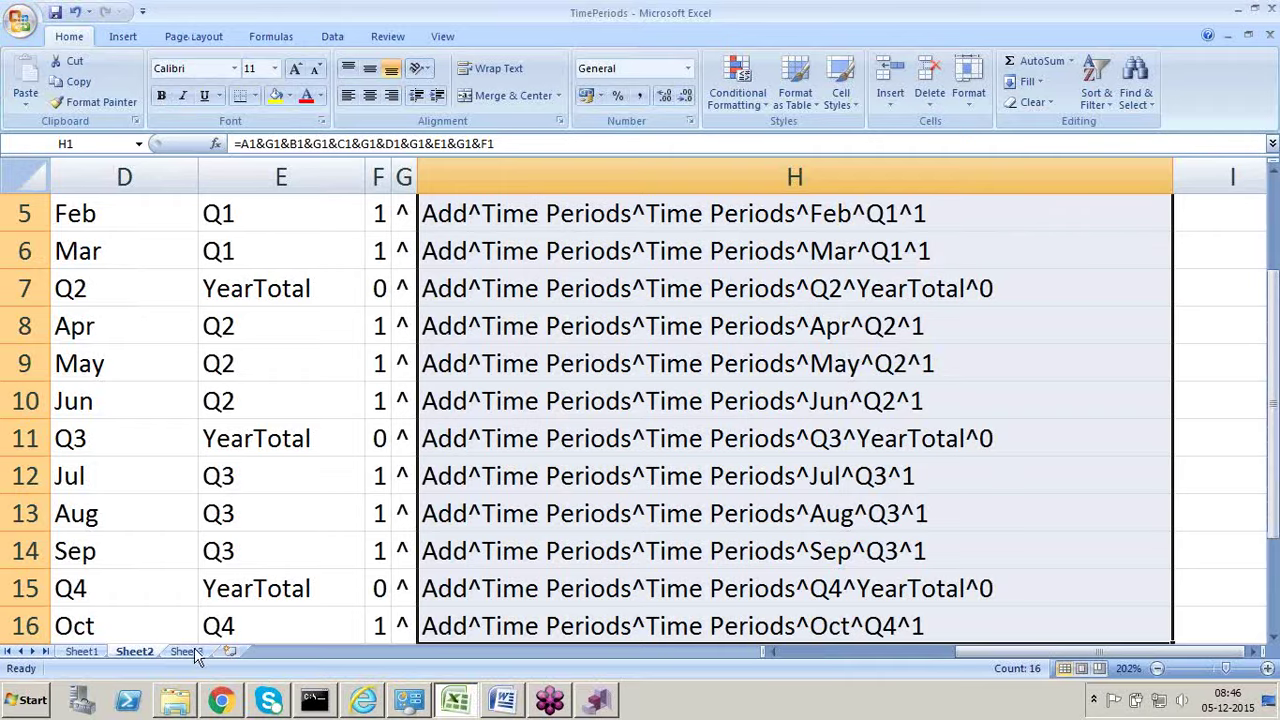
Step: On Sheet3, enter a Customer header in H18 with children C1, C2, C3 in I19:I21
click(192, 640)
click(186, 651)
scroll(403, 483, down, 4)
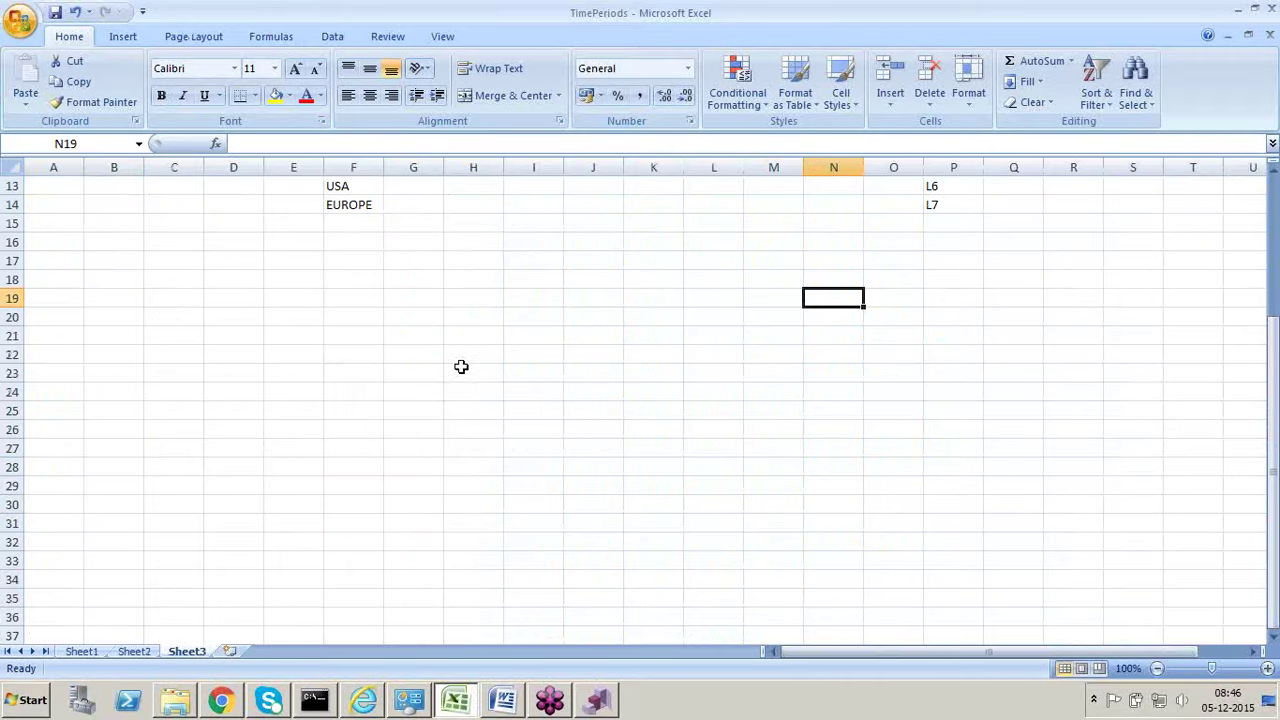
click(473, 345)
scroll(473, 341, up, 1)
click(474, 340)
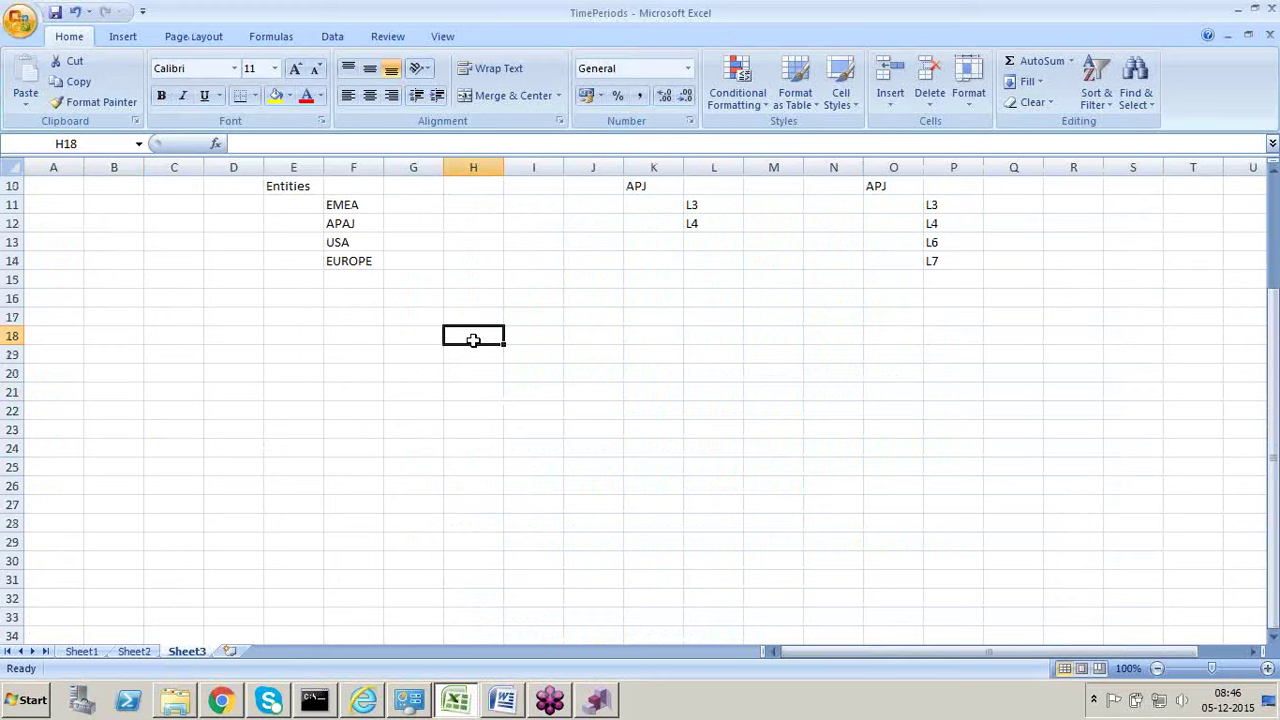
text(Customer)
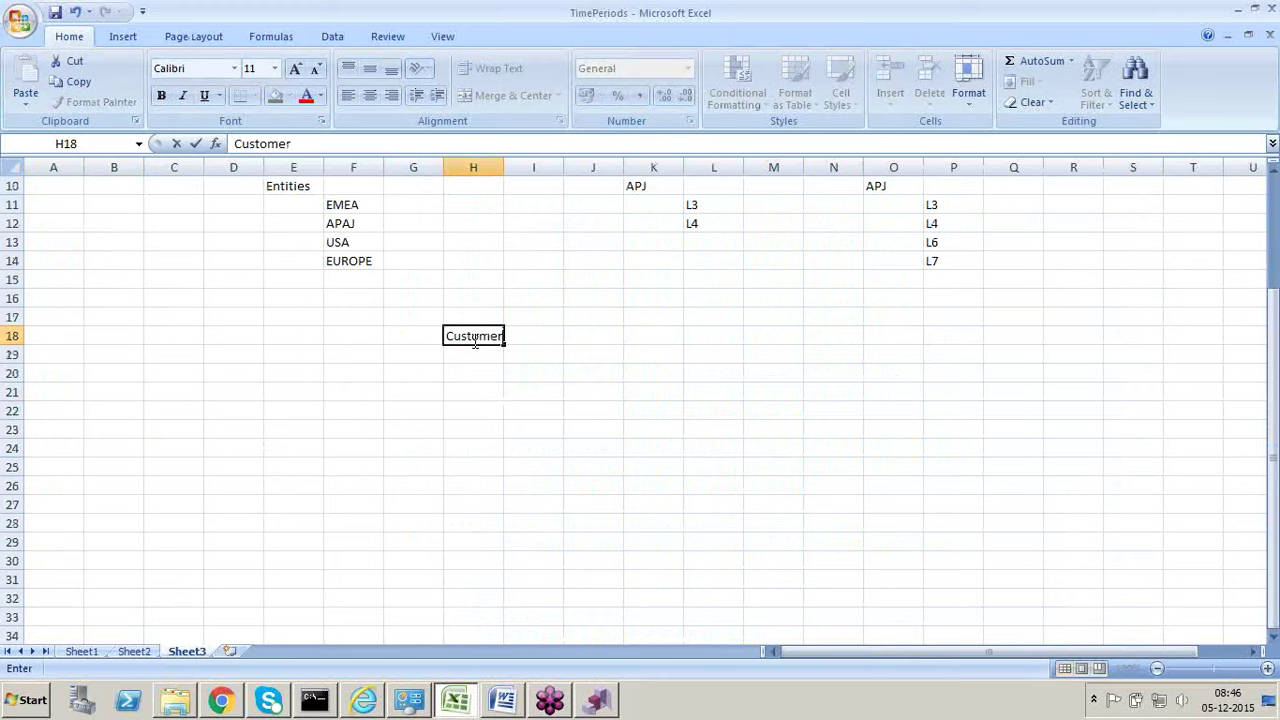
key(Tab)
key(Down)
key(shift+Down)
key(shift+Up)
key(shift+Down)
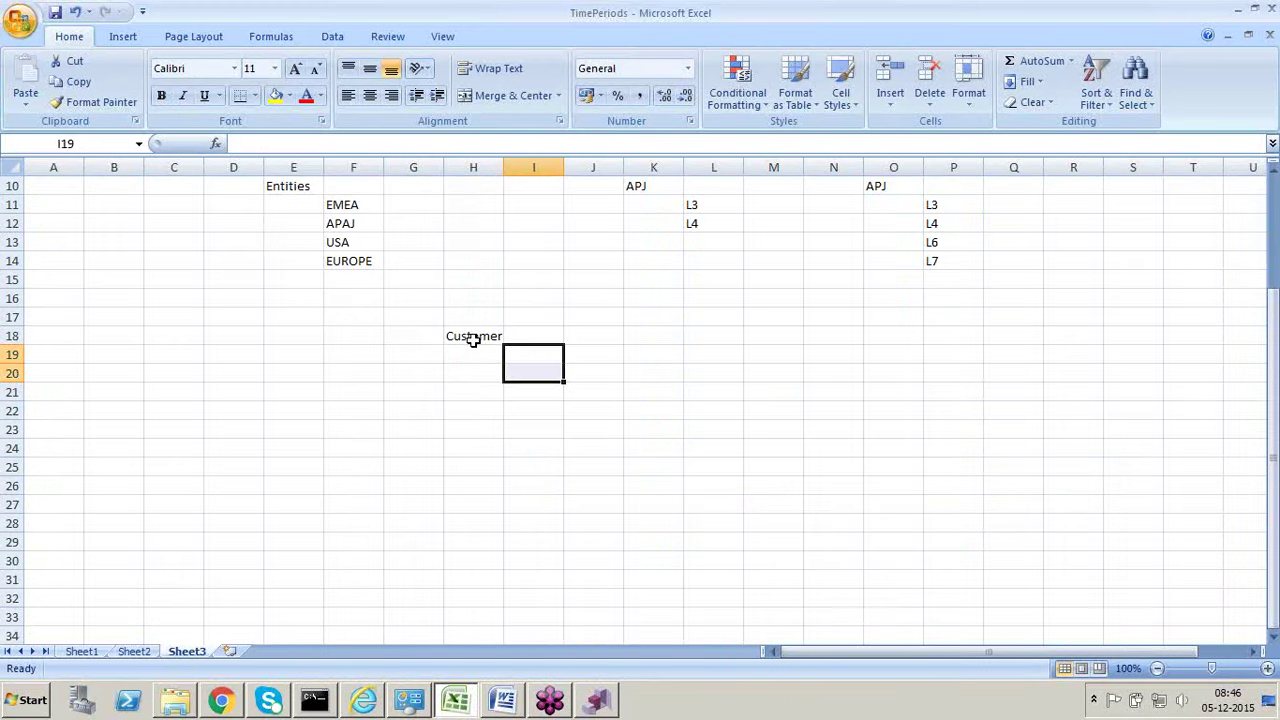
key(shift+Down)
key(shift+Down)
key(shift+Down)
key(Up)
key(Down)
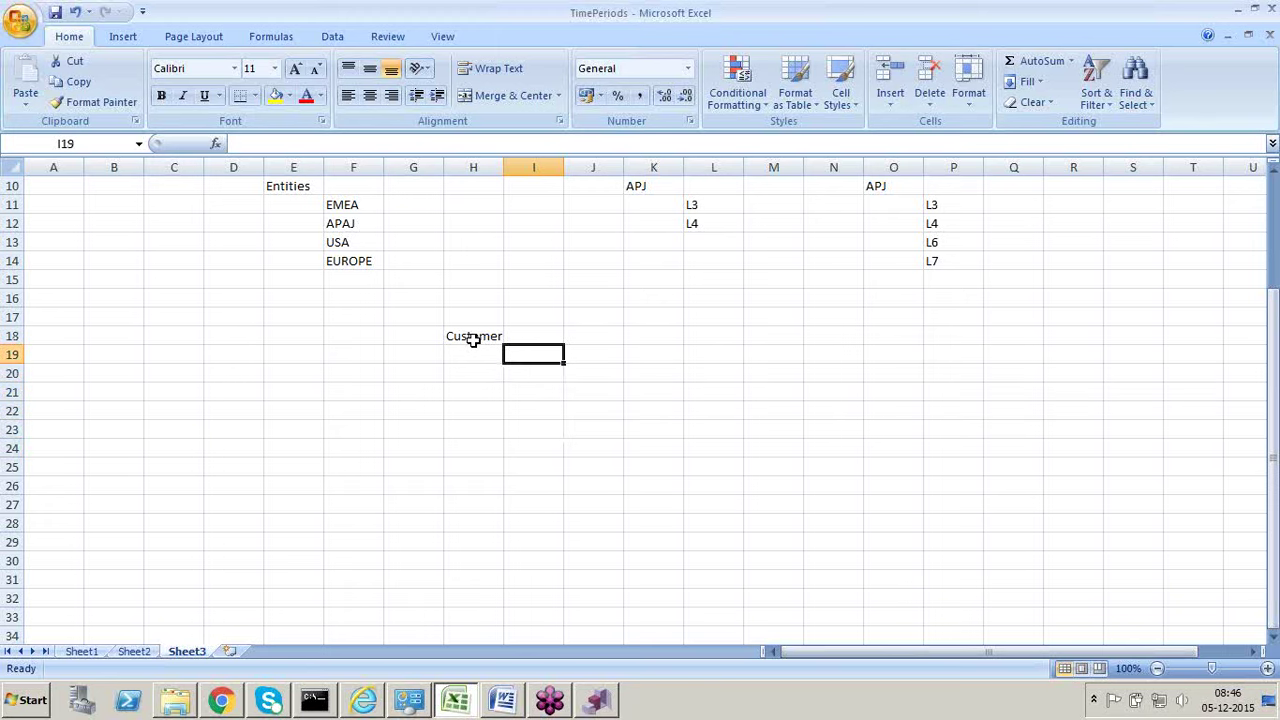
text(C1)
key(Return)
text(C2)
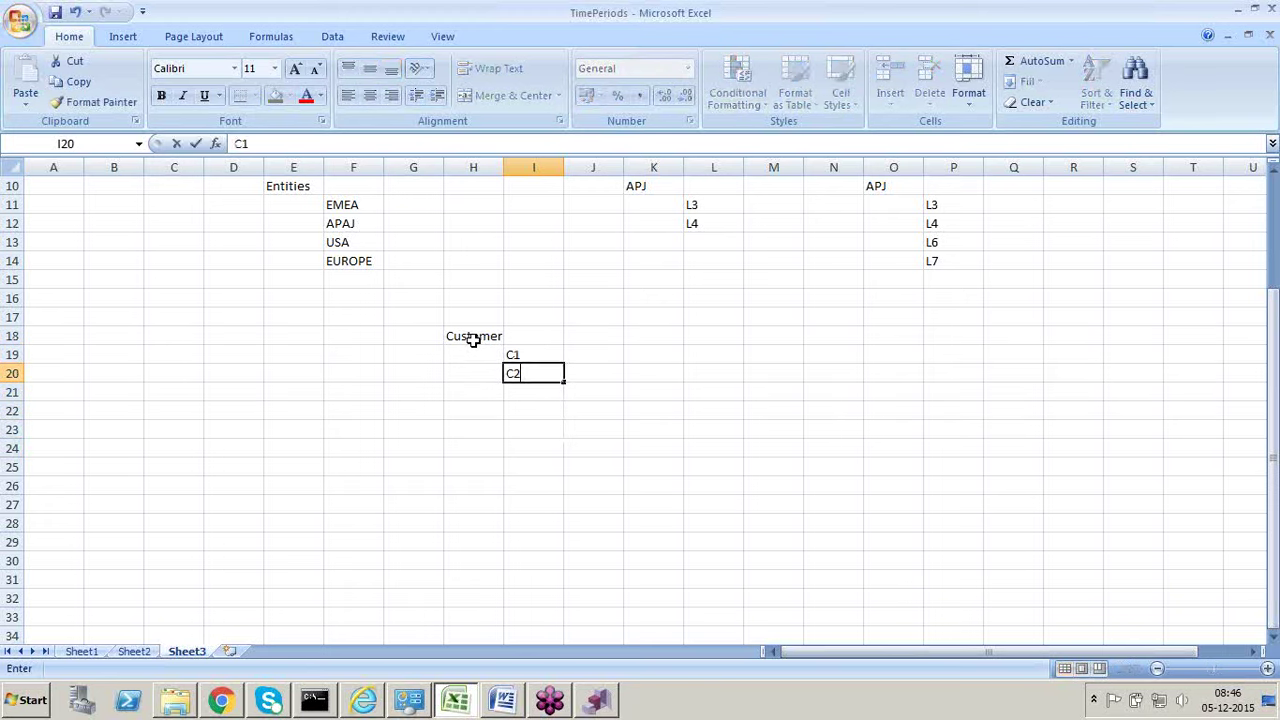
key(Return)
text(C3)
key(Return)
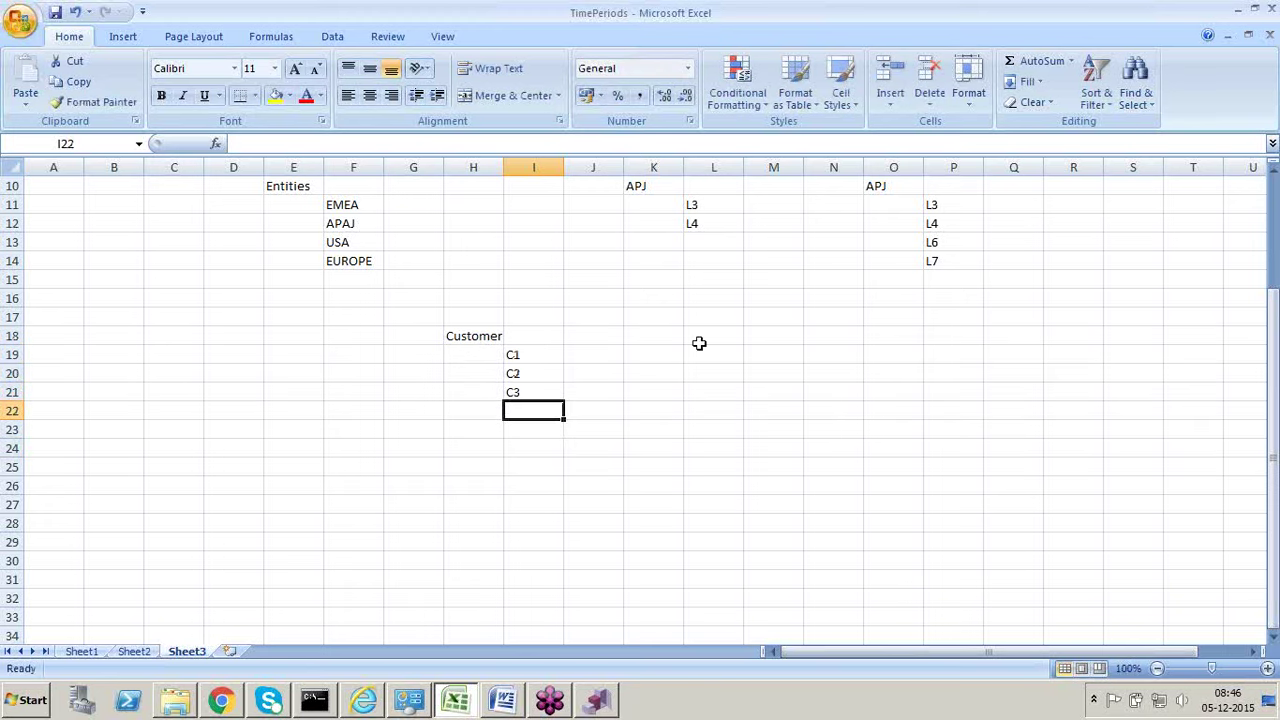
Step: Enter a second Customer header in M18 with children C1 through C5 in N19:N23
click(790, 333)
text(Cu)
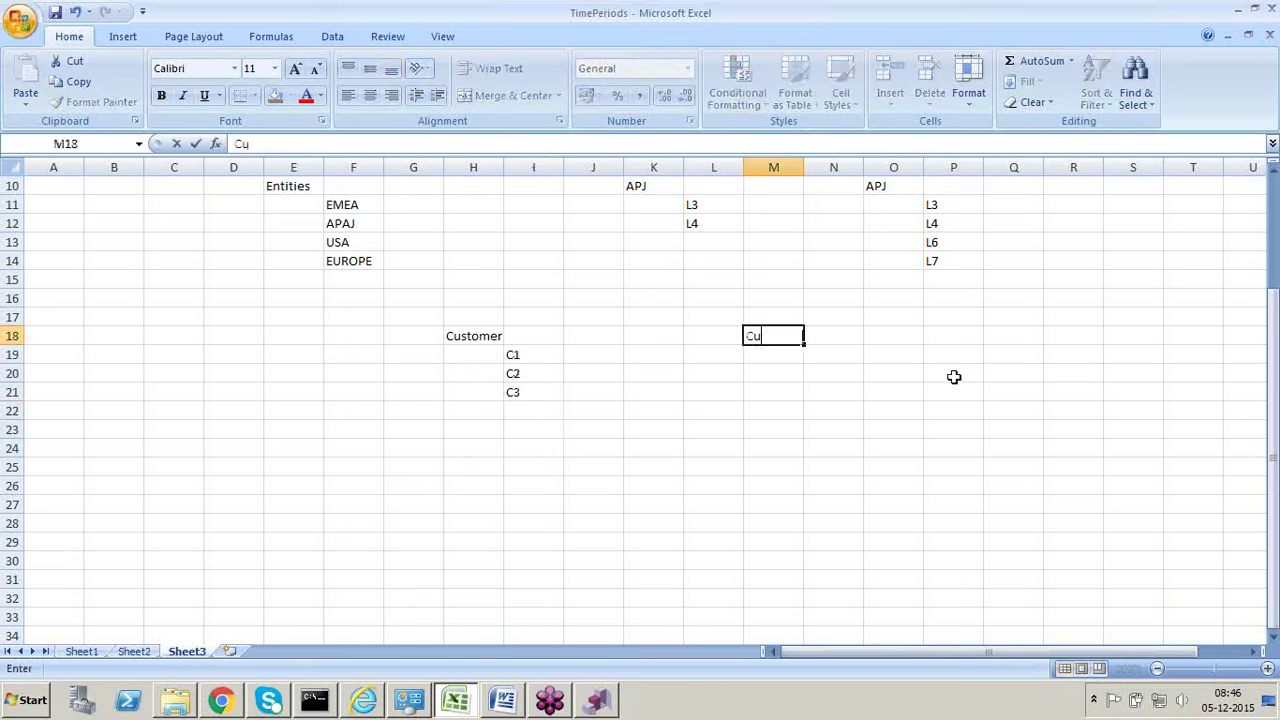
text(stomer)
key(Tab)
key(Down)
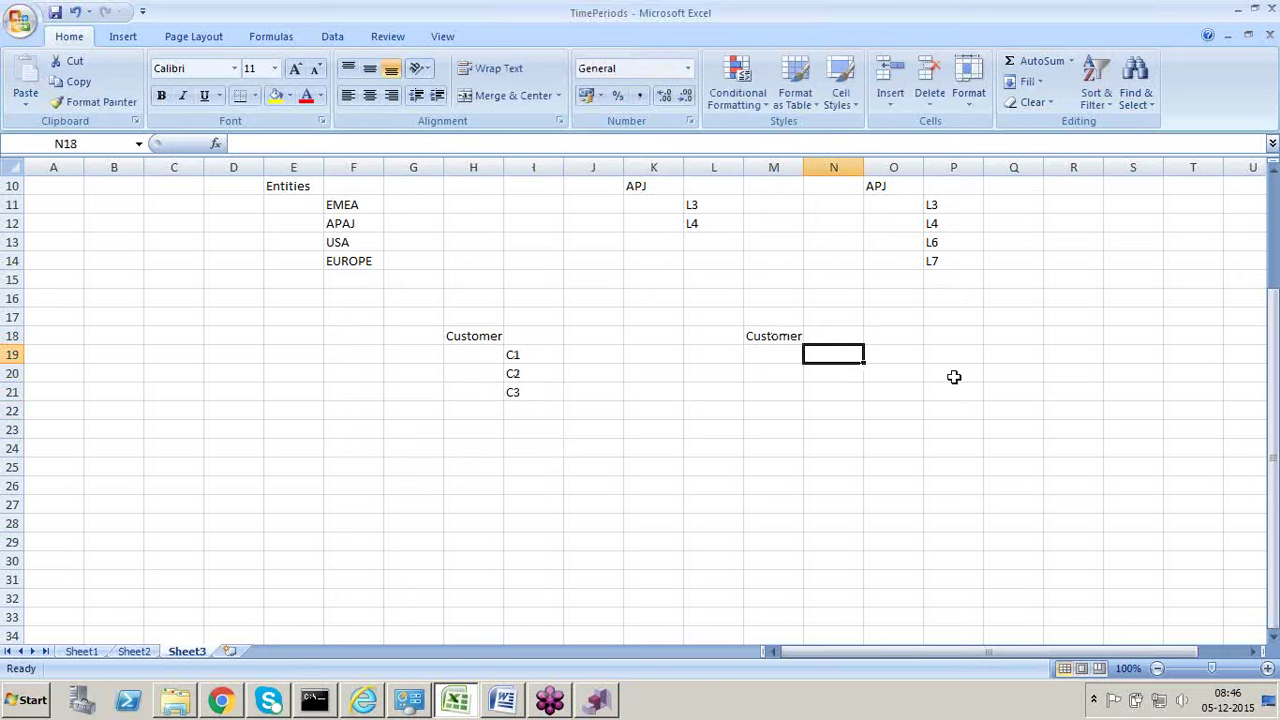
text(C1)
key(Return)
text(C)
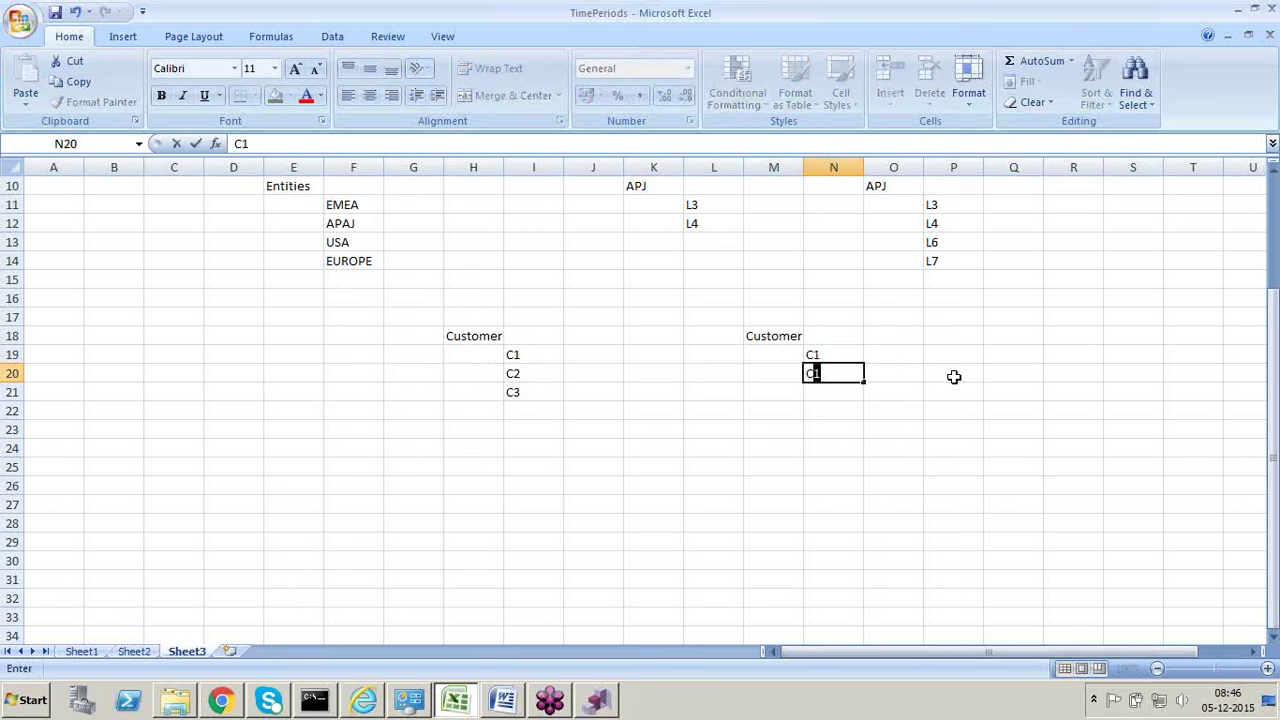
text(2)
key(Return)
text(C3)
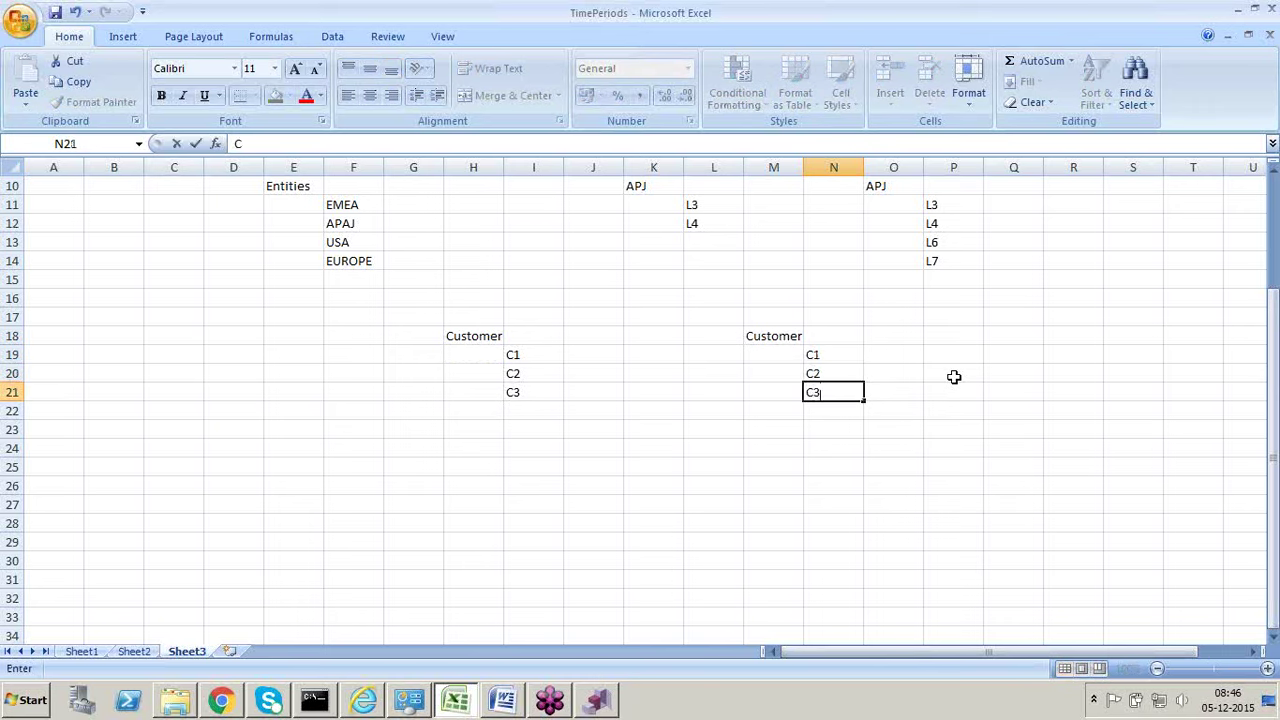
key(Return)
text(C4)
key(Return)
text(C5)
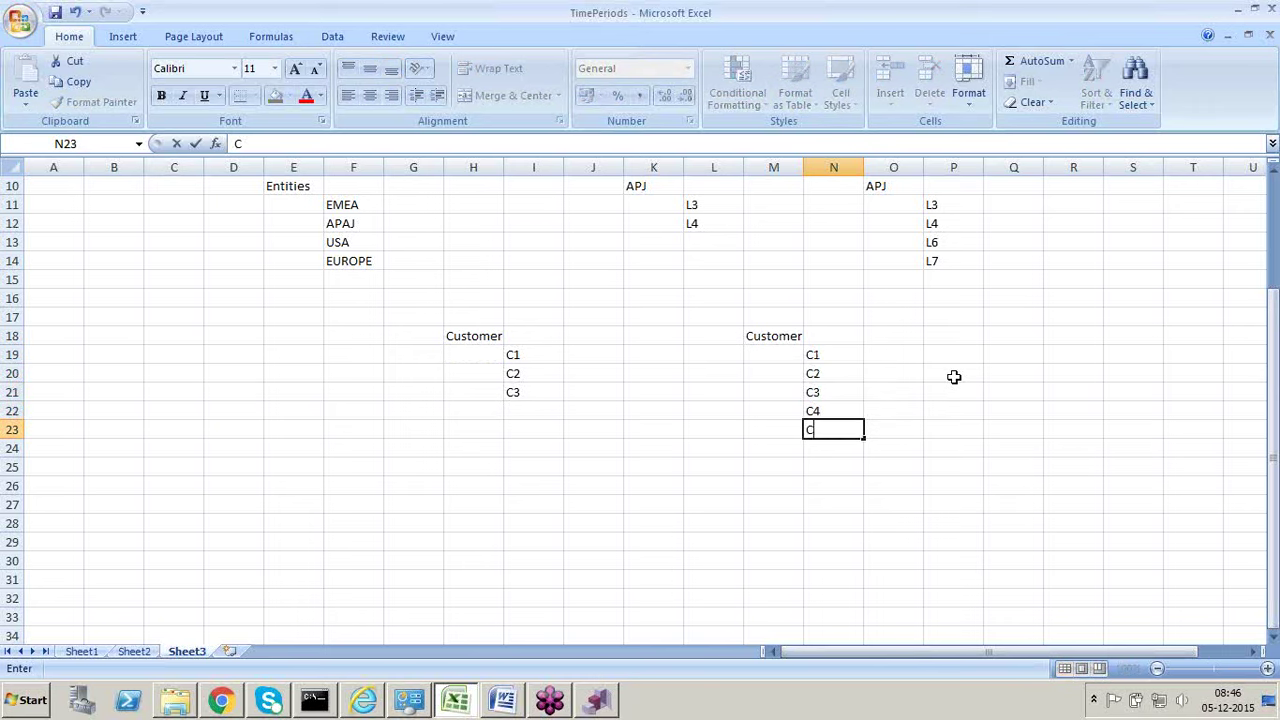
key(Return)
Step: Select the second Customer block, then return to the DRM Import page in Chrome
click(824, 353)
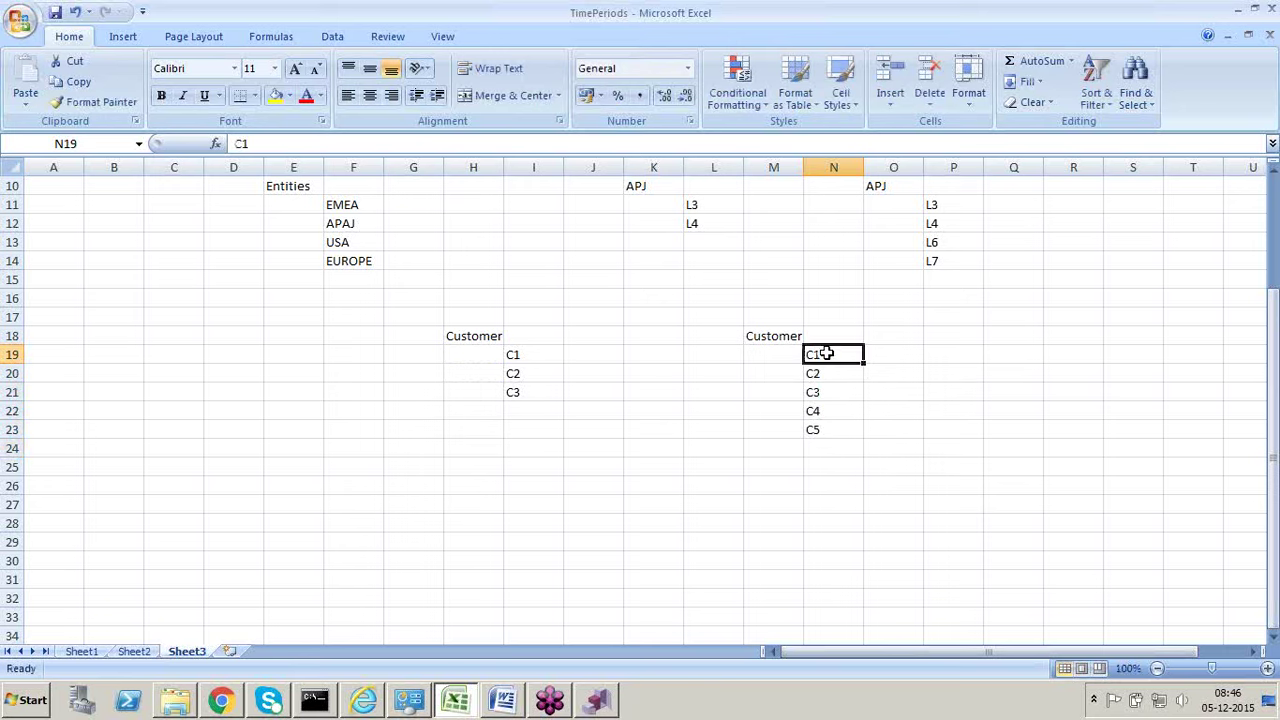
click(726, 503)
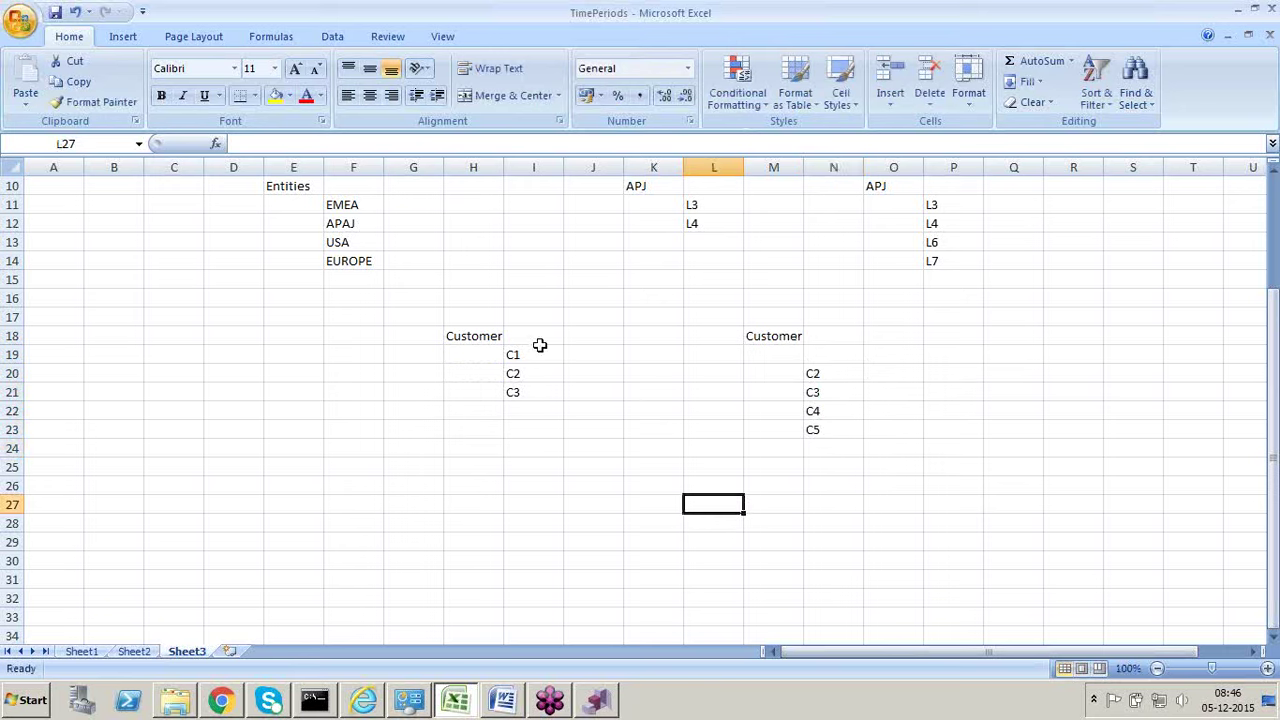
drag(760, 338, 818, 414)
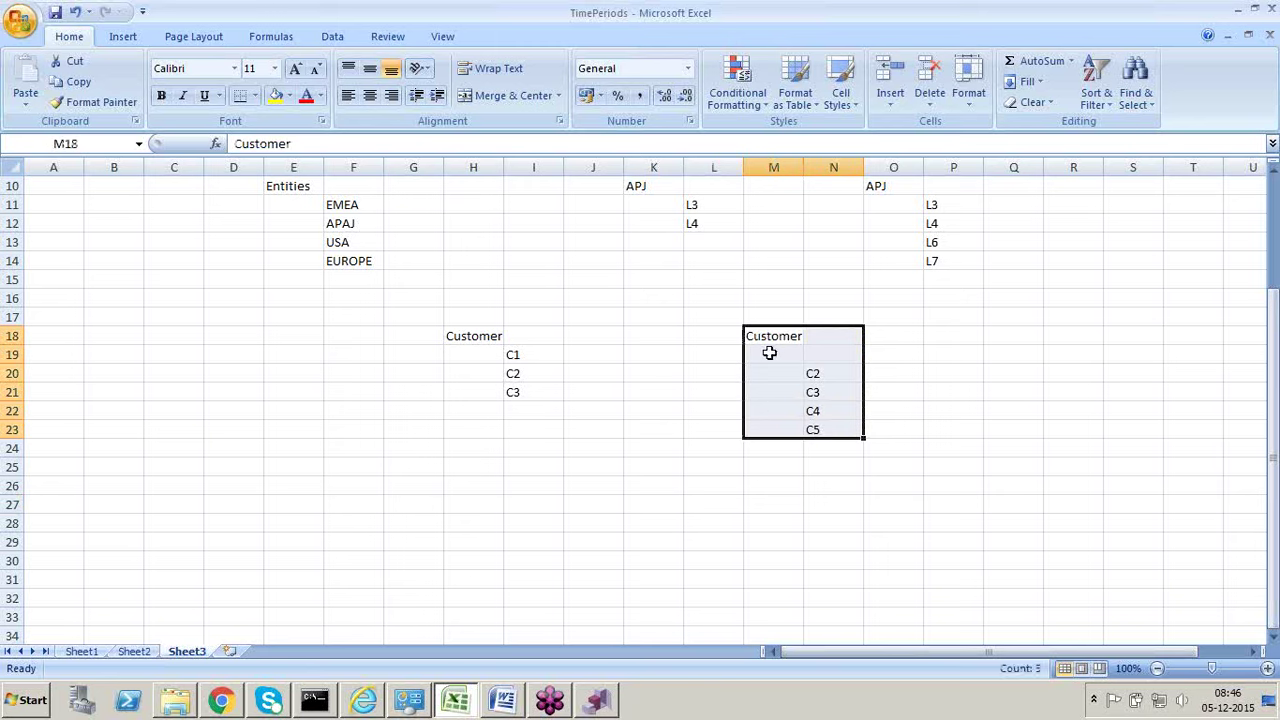
scroll(677, 357, up, 3)
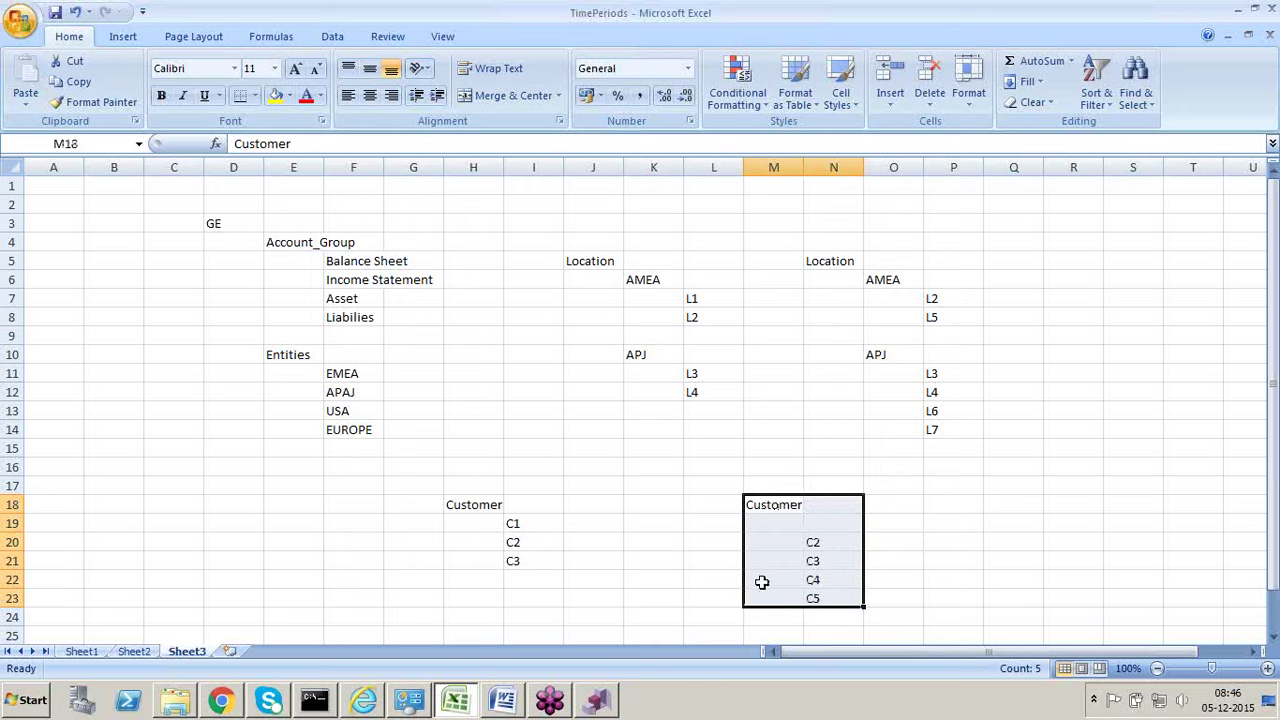
key(alt+Tab)
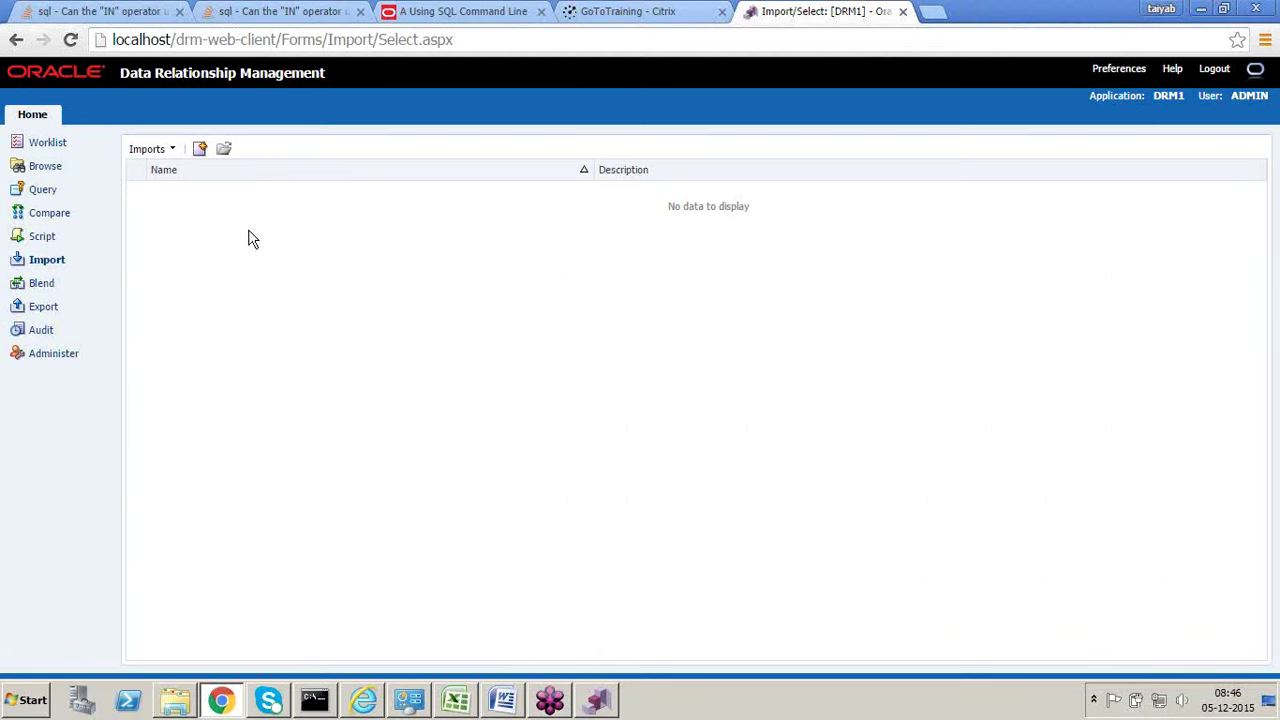
Step: Open the empty Blend page, then return to Excel and select the C1–C3 Customer block
click(44, 284)
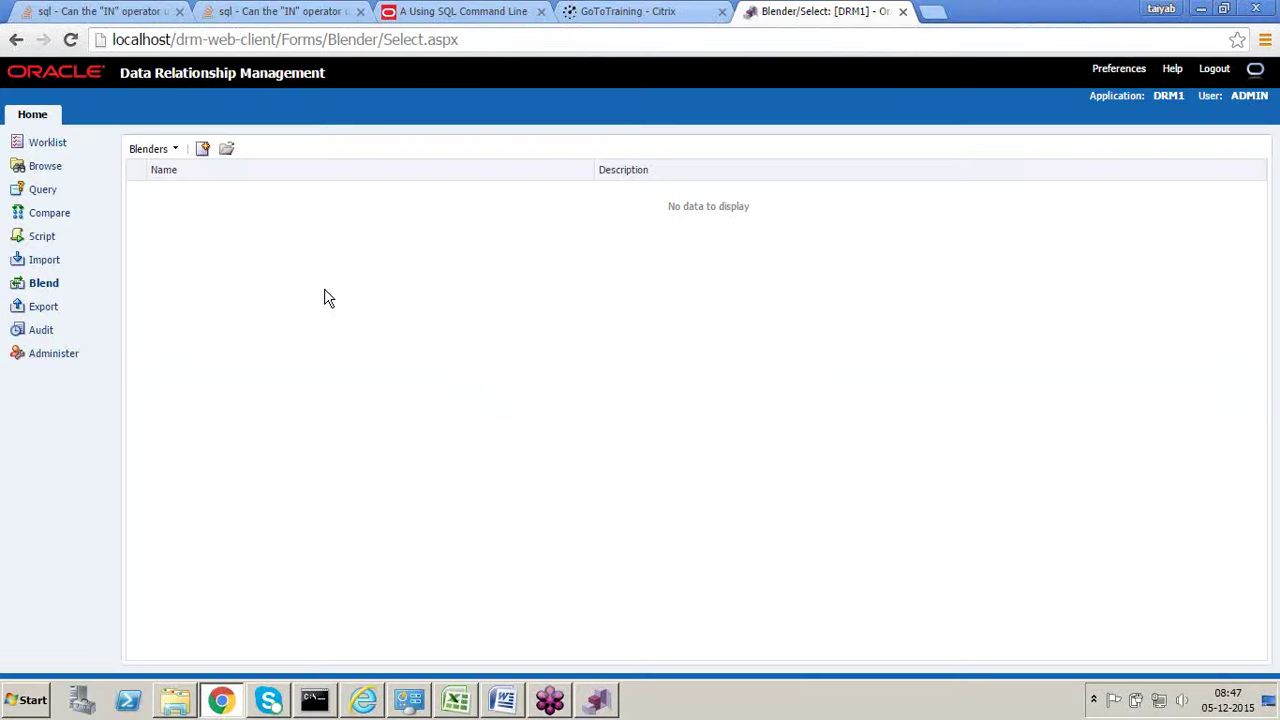
key(alt+Tab)
drag(475, 508, 506, 557)
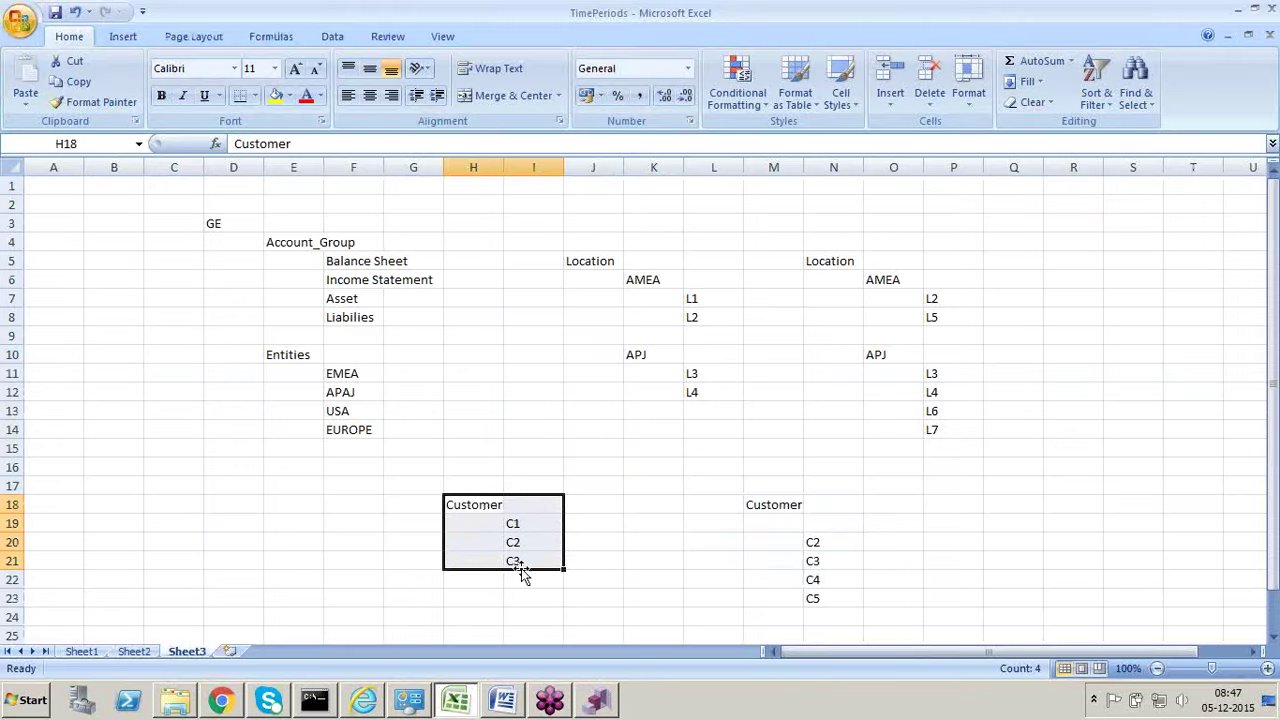
Step: Re-enter C1 and C2 under the second Customer header and clear its remaining children
drag(760, 505, 811, 590)
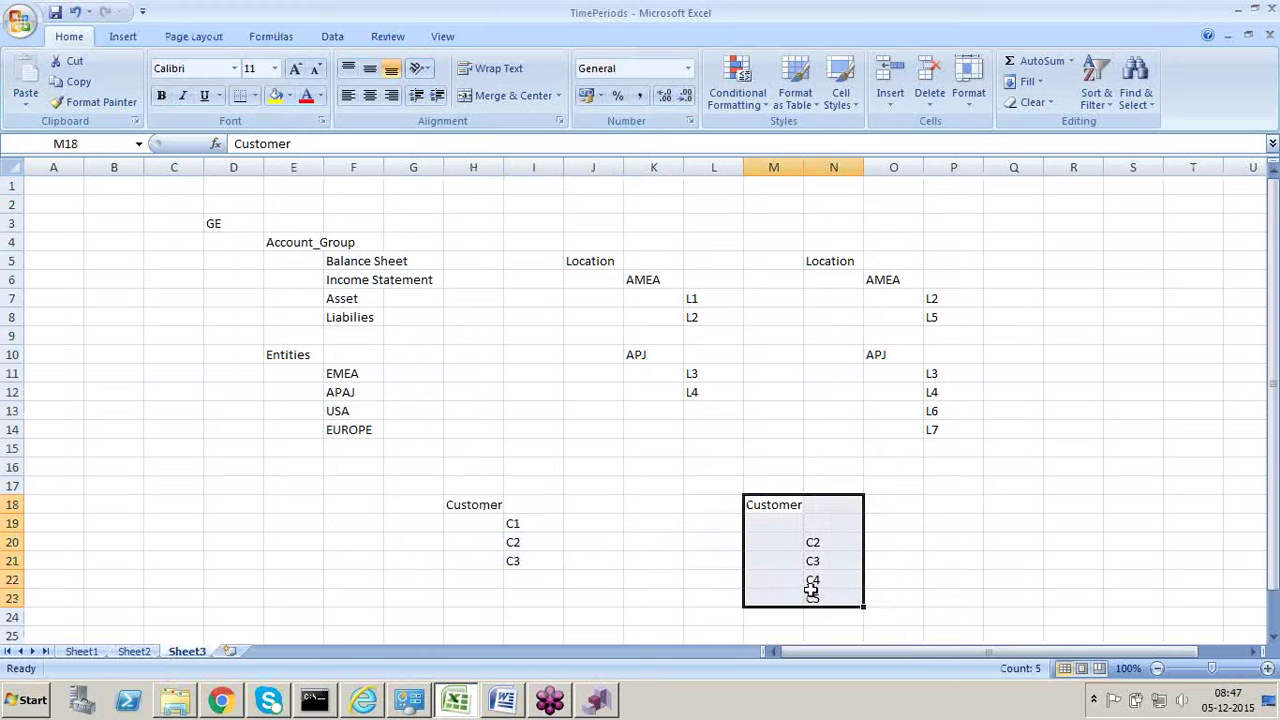
click(790, 524)
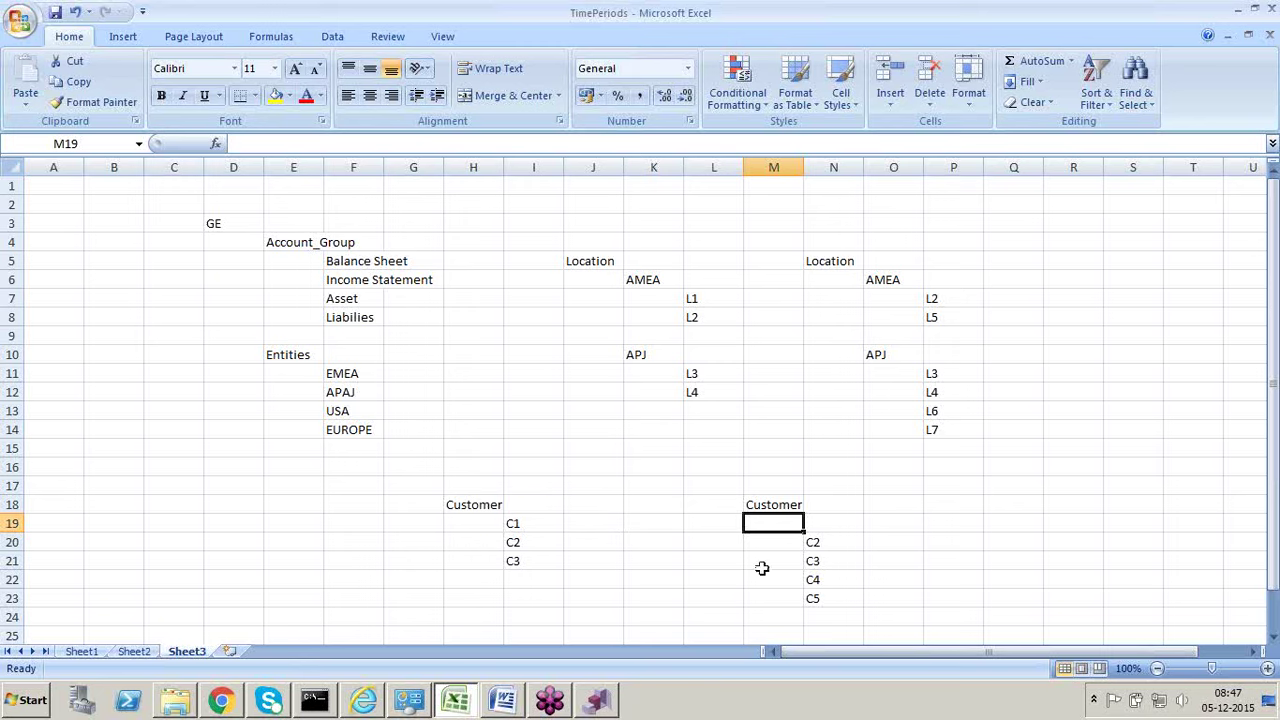
click(810, 525)
text(C)
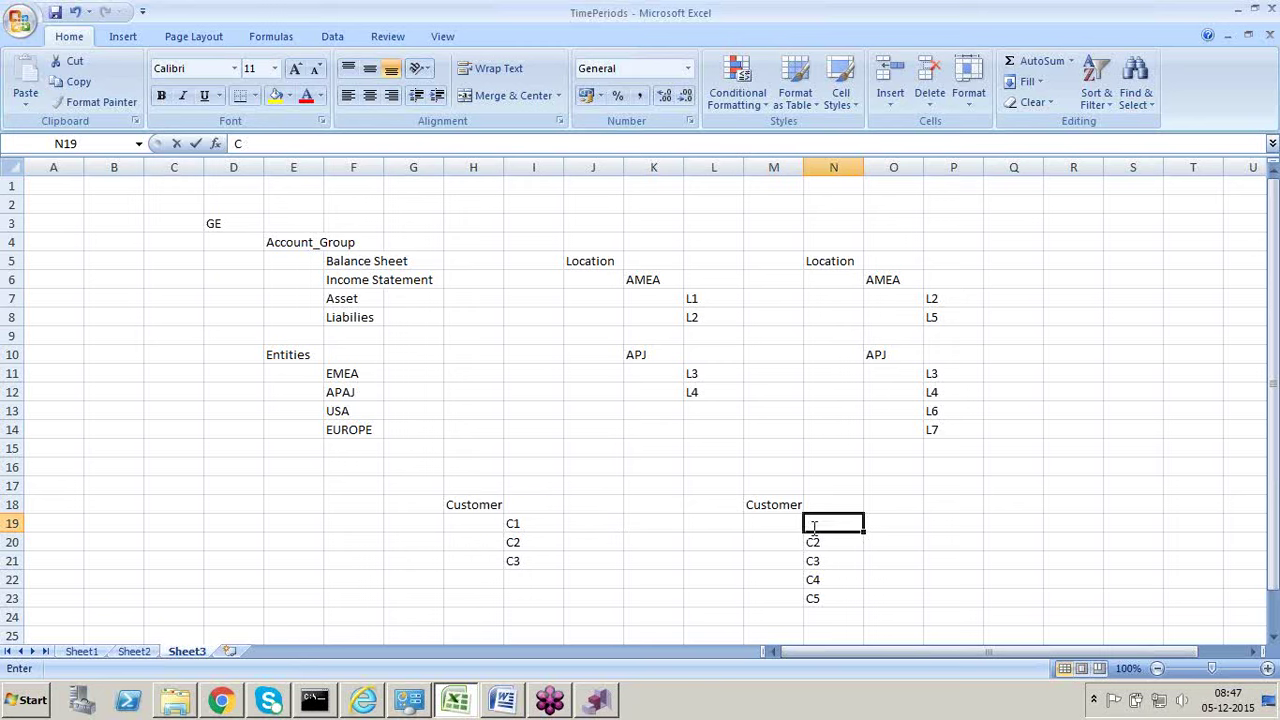
text(1)
key(Return)
text(C2)
key(Return)
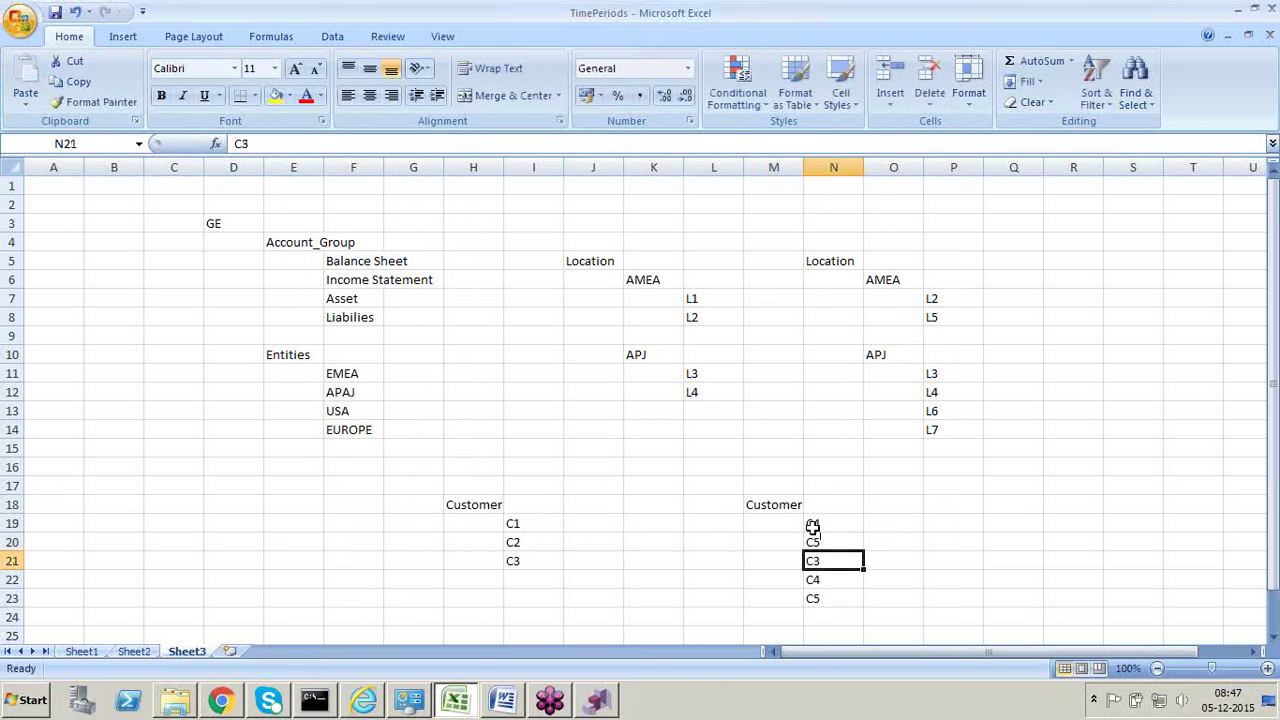
key(shift+Down)
key(shift+Down)
key(shift+Down)
key(Delete)
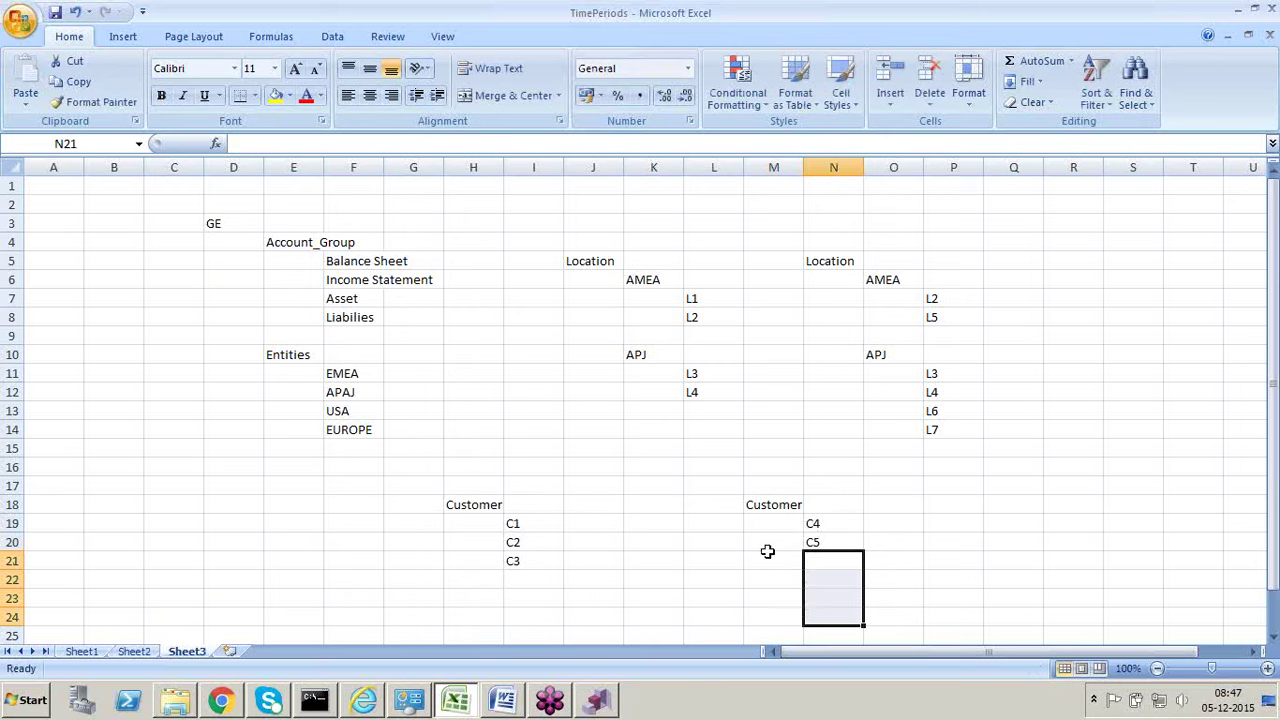
drag(820, 523, 822, 543)
click(724, 543)
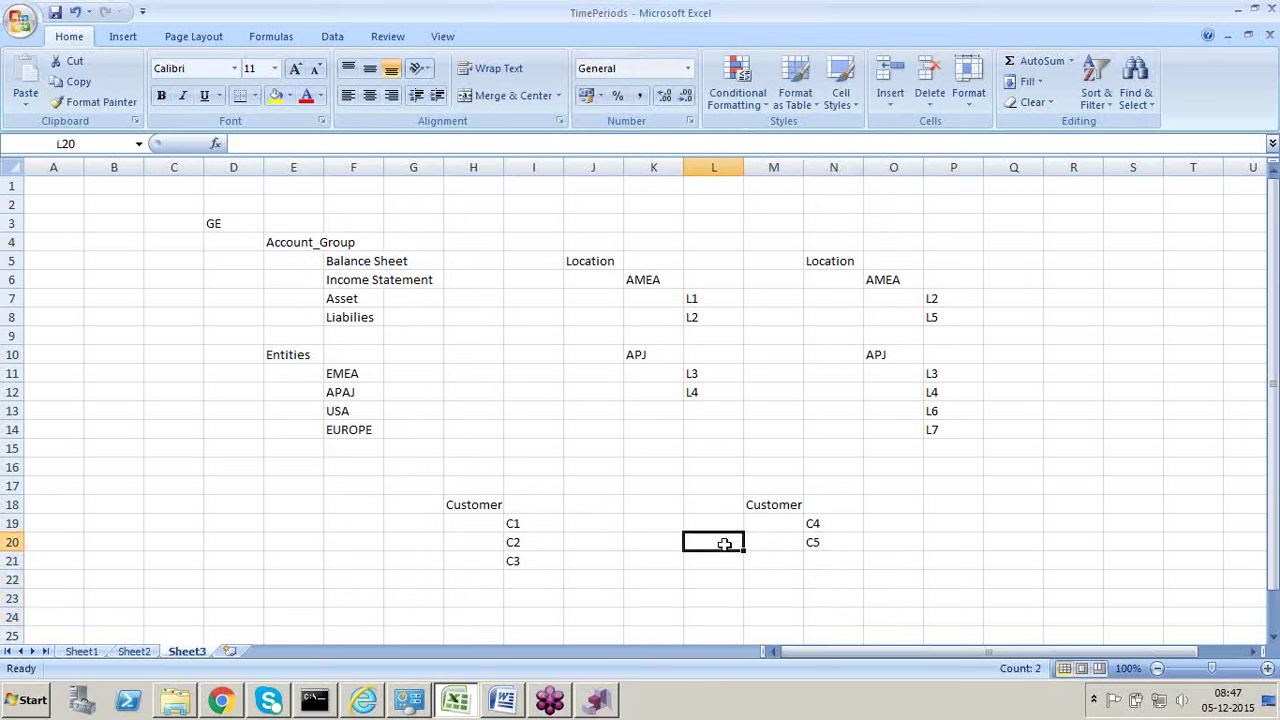
drag(771, 503, 817, 540)
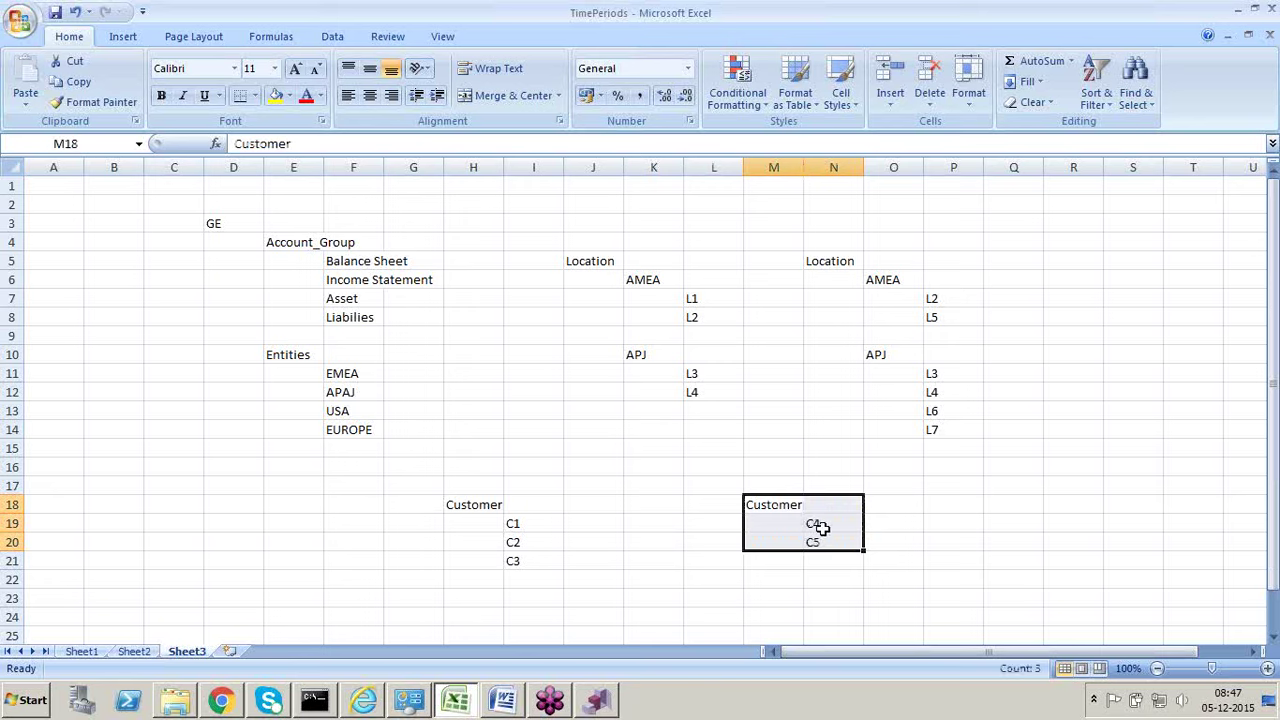
click(817, 527)
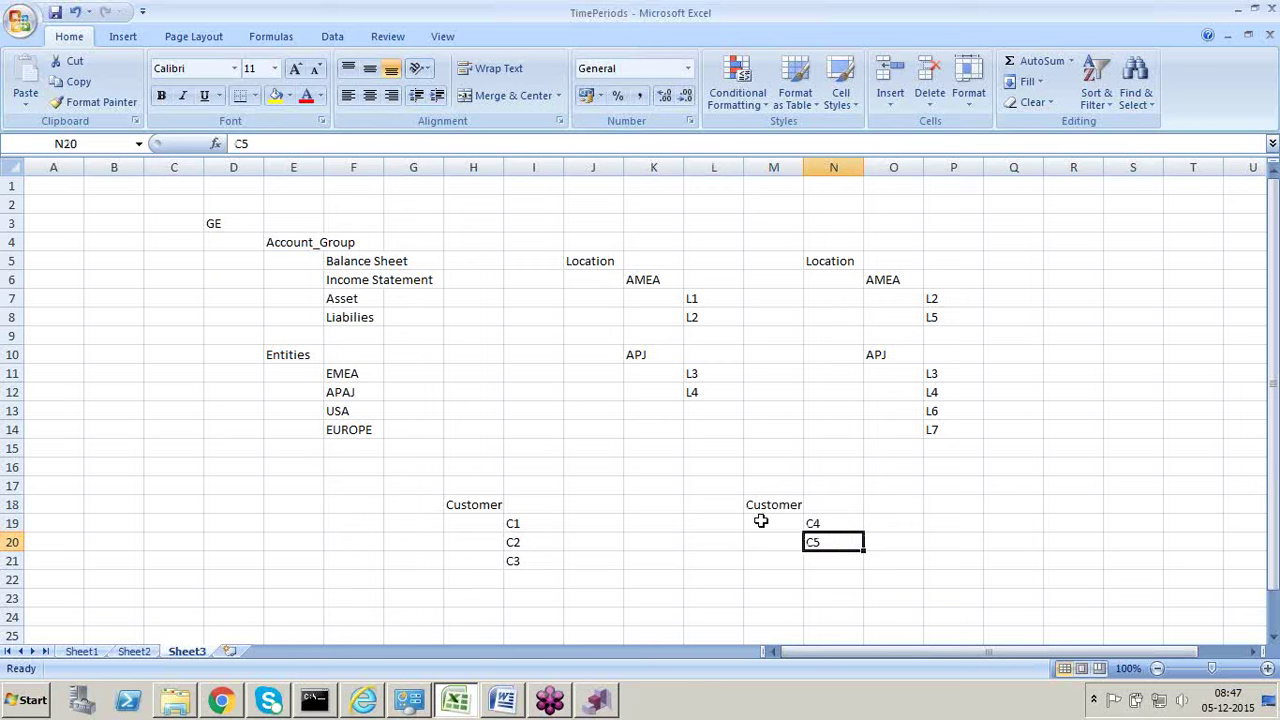
drag(765, 505, 808, 540)
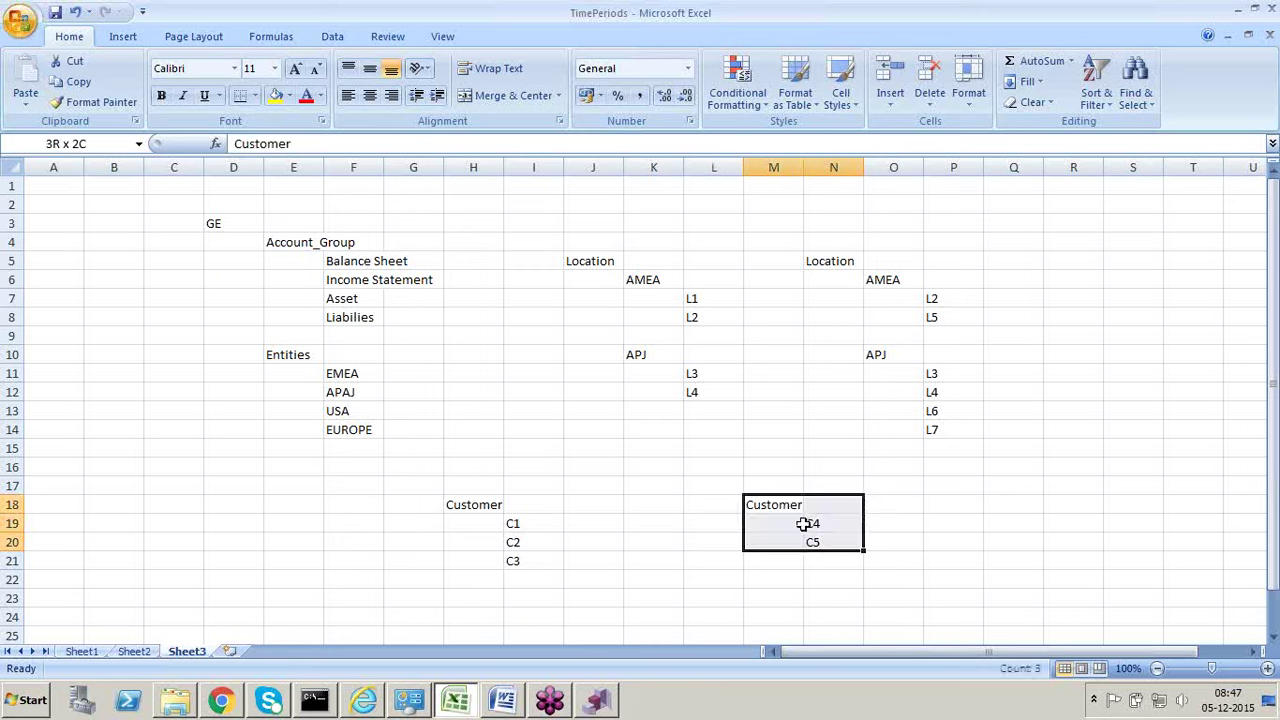
Step: Extend the first Customer list with C4 and C5 in I22:I23, then return to DRM
drag(471, 506, 505, 572)
click(508, 578)
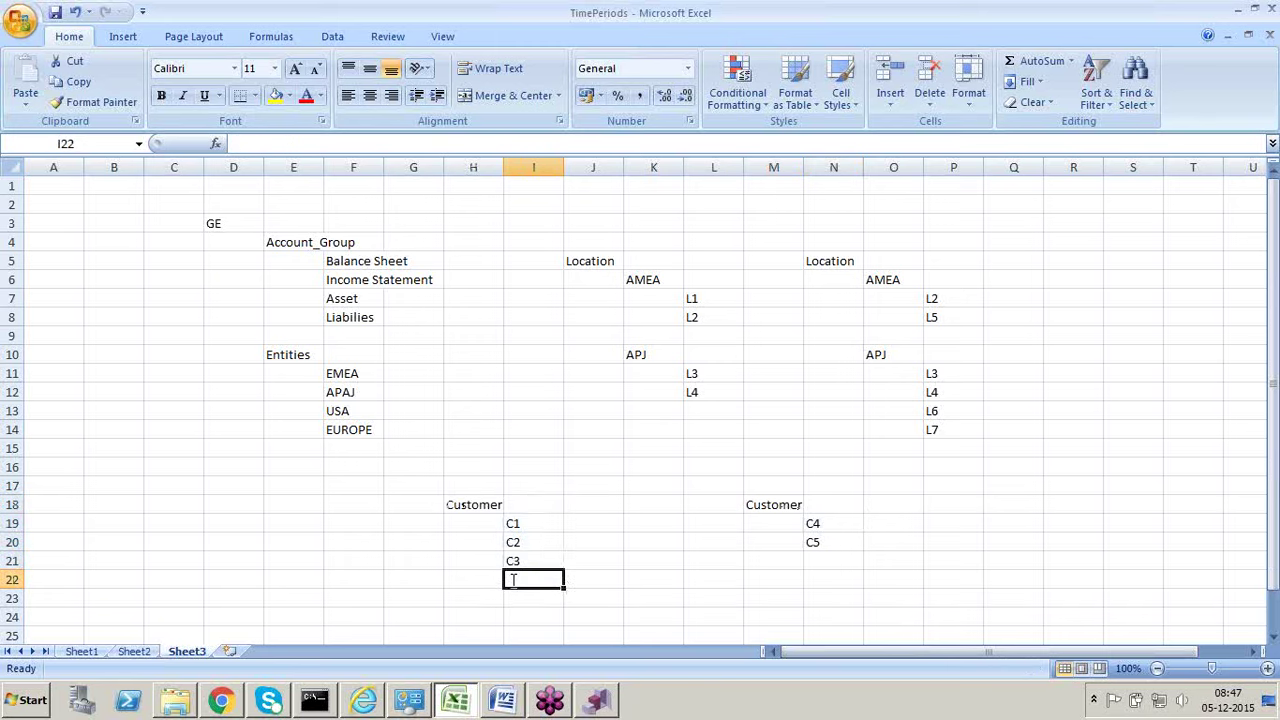
text(C4)
key(Return)
text(C5)
key(Return)
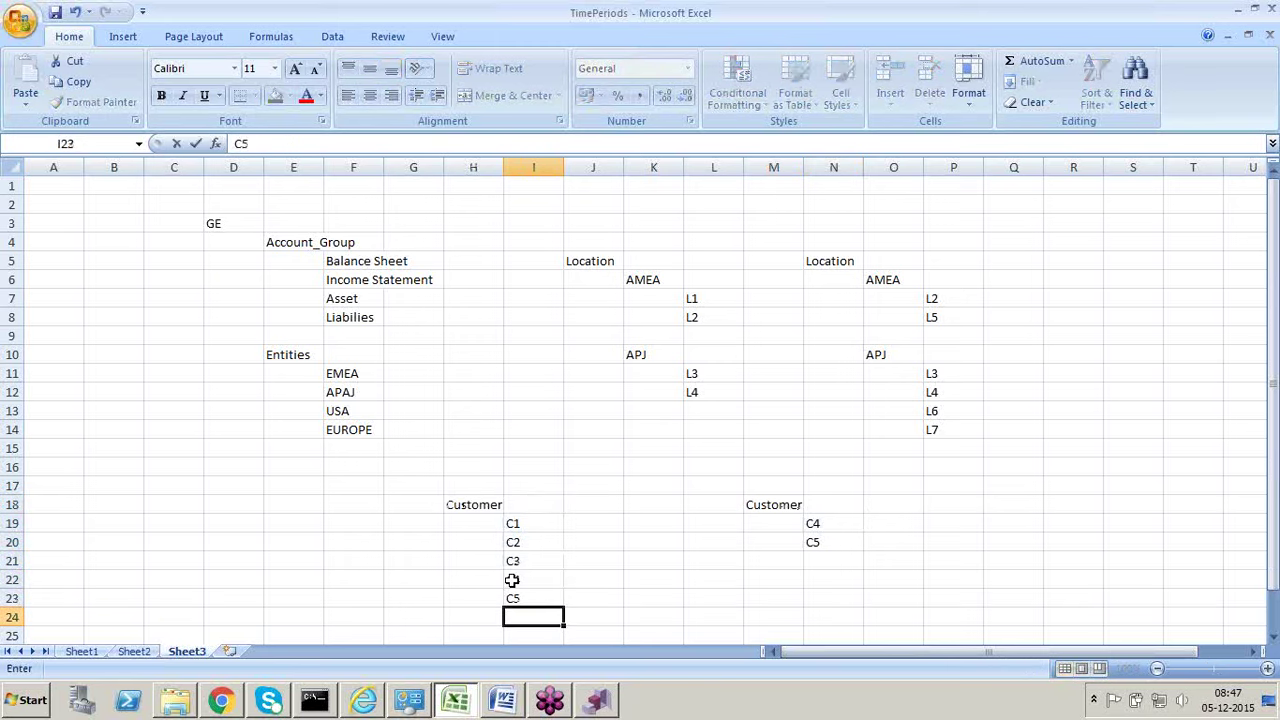
key(alt+Tab)
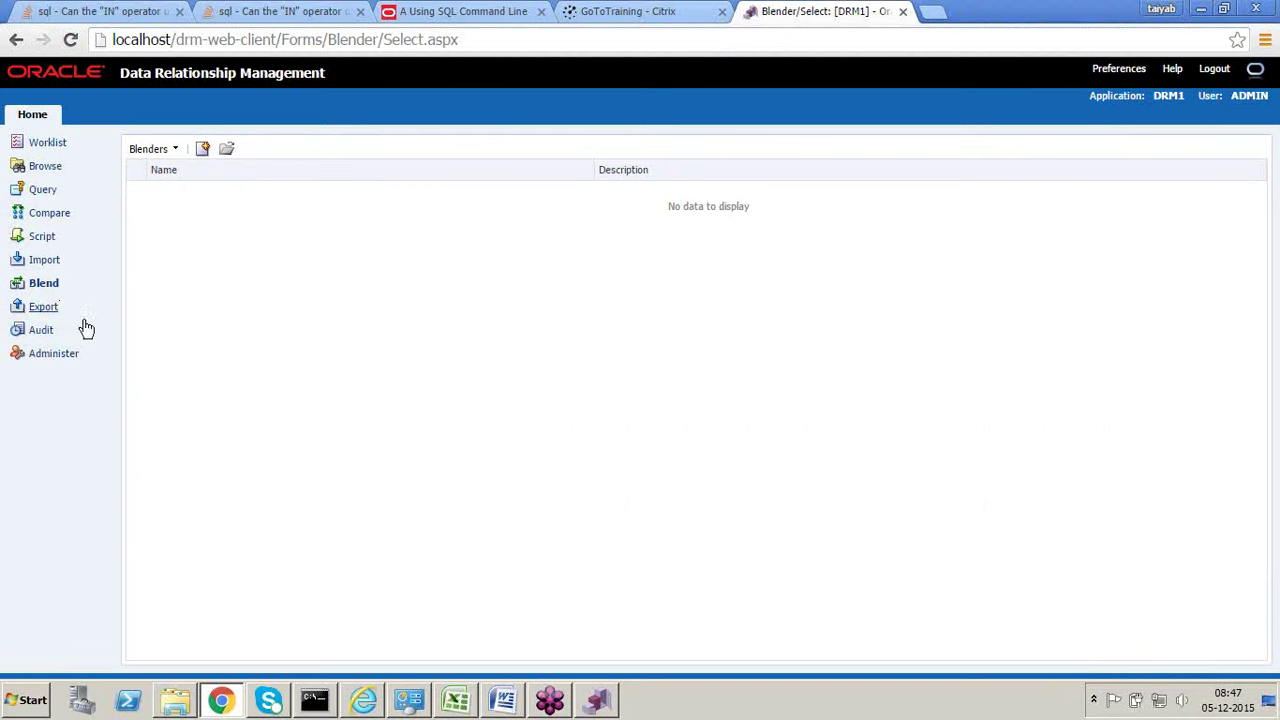
Step: Glance at Excel, then open the empty Export page and start a new export
key(alt+Tab)
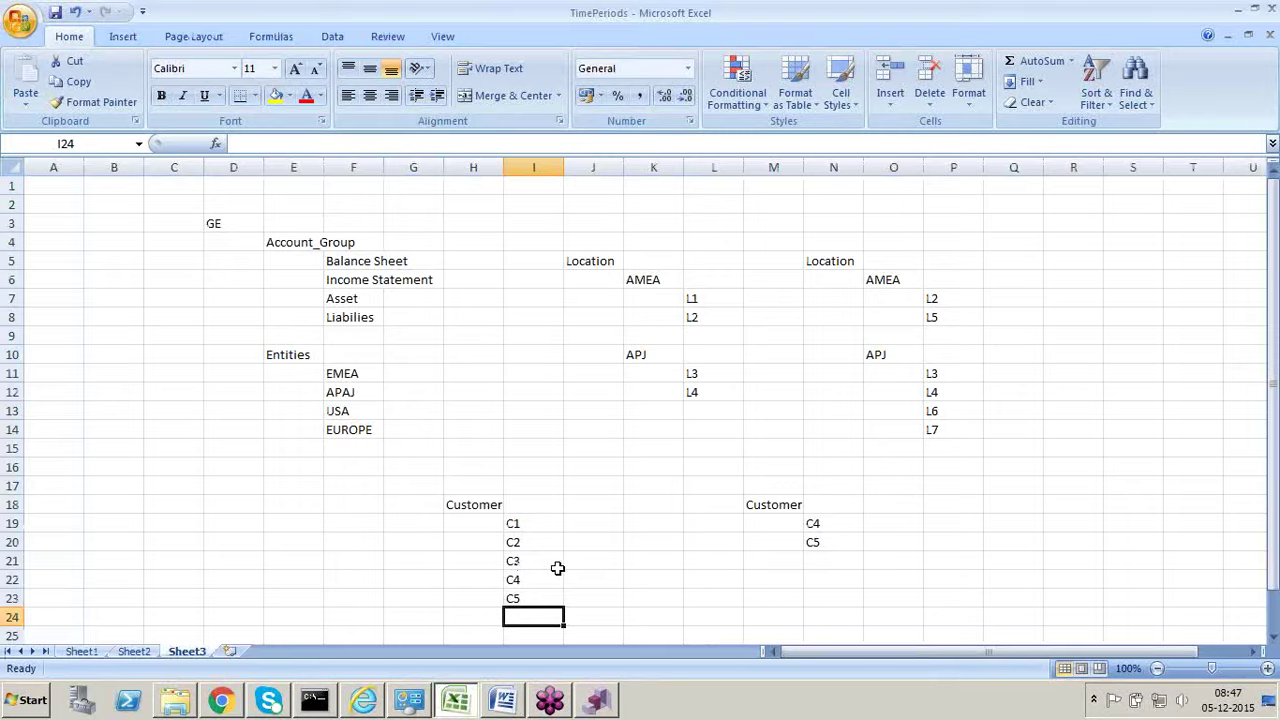
key(alt+Tab)
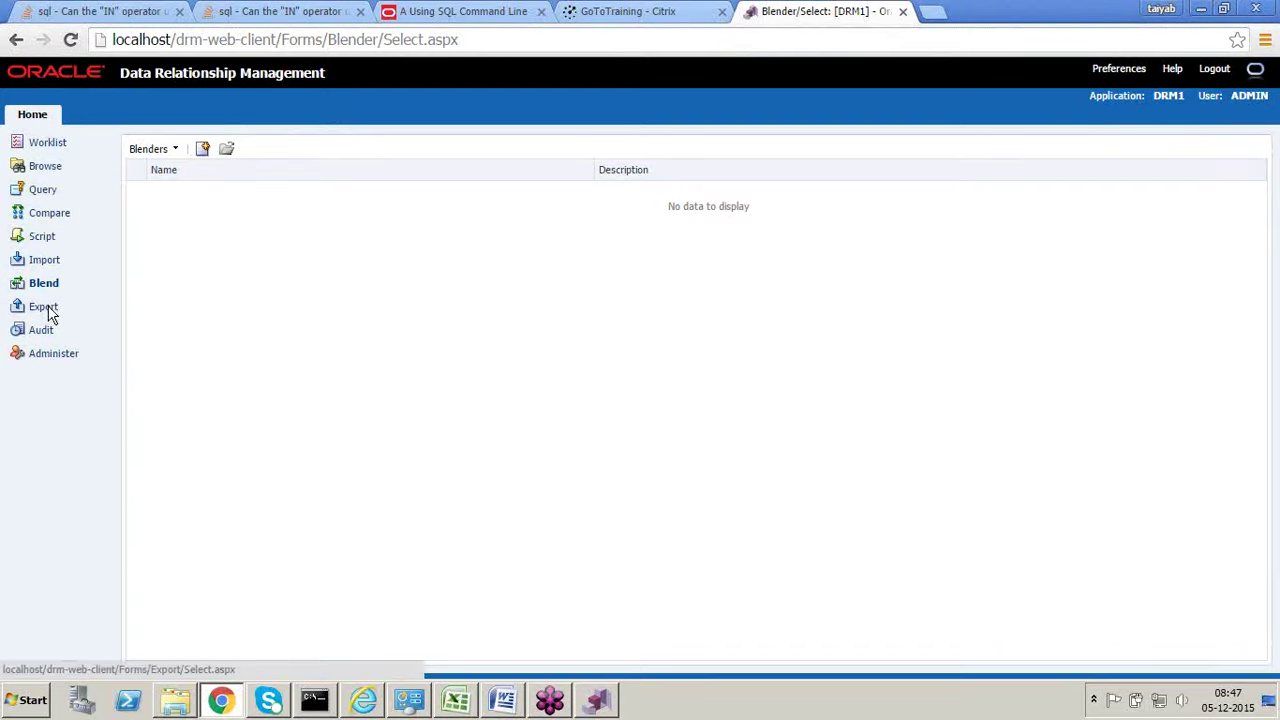
click(48, 311)
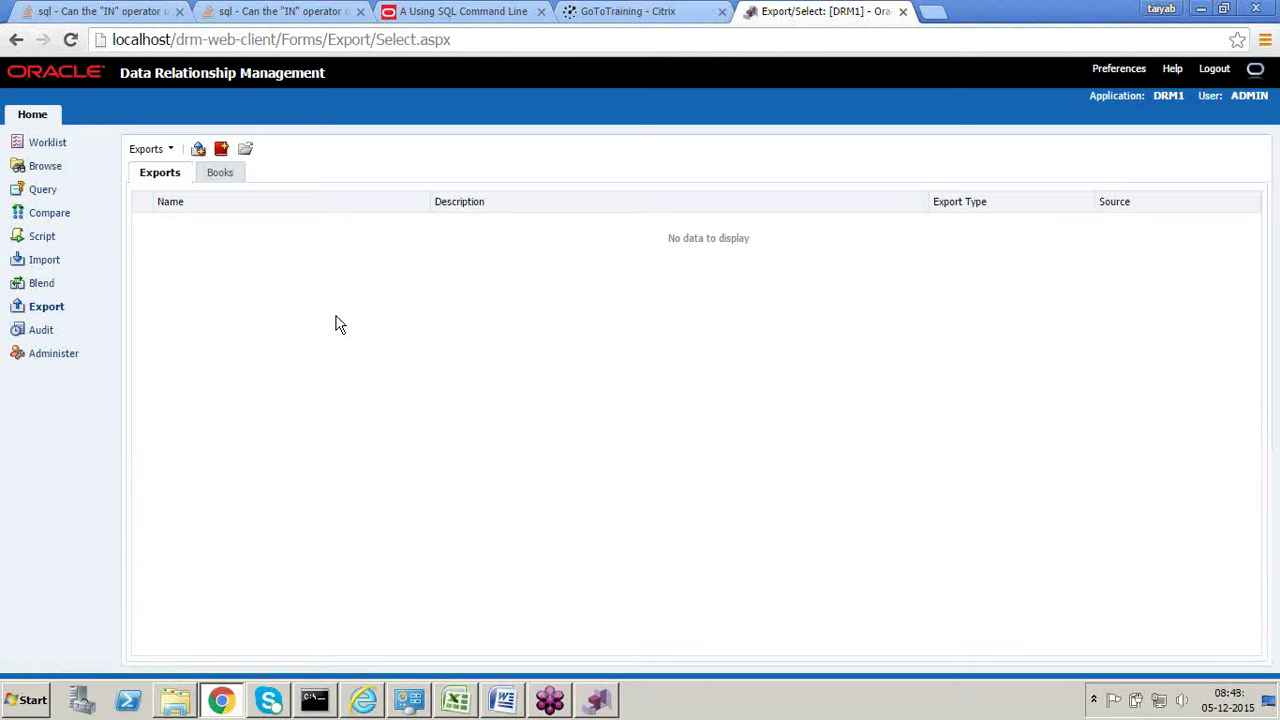
click(199, 149)
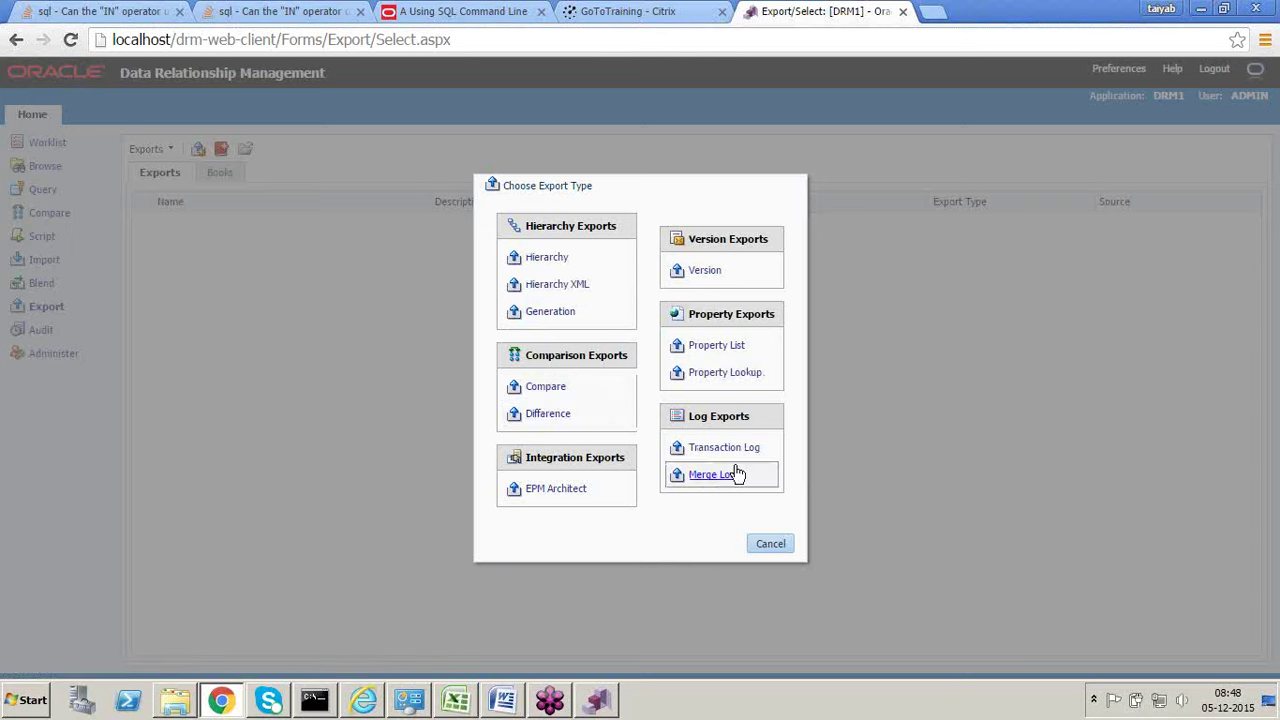
Step: Choose Hierarchy as the new export's type
click(549, 258)
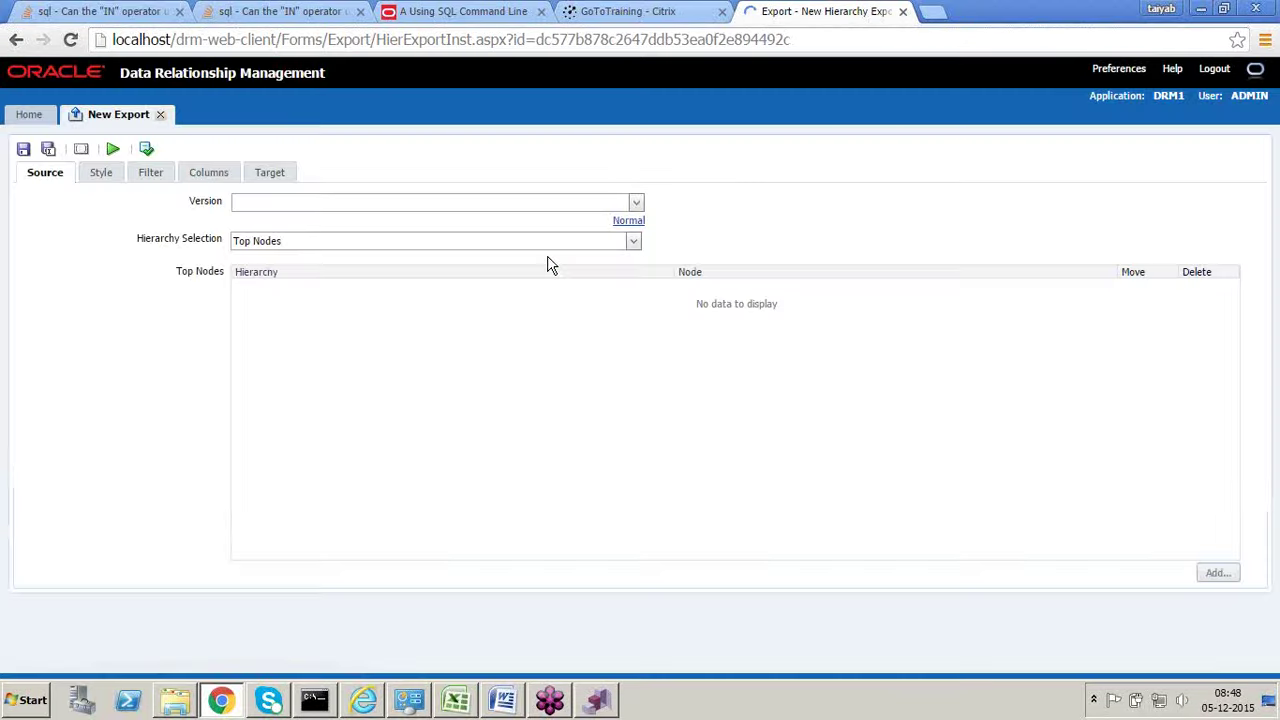
Step: On the Target settings, try Client File and Database Table, dismiss the error, and keep Server File
click(272, 176)
click(383, 209)
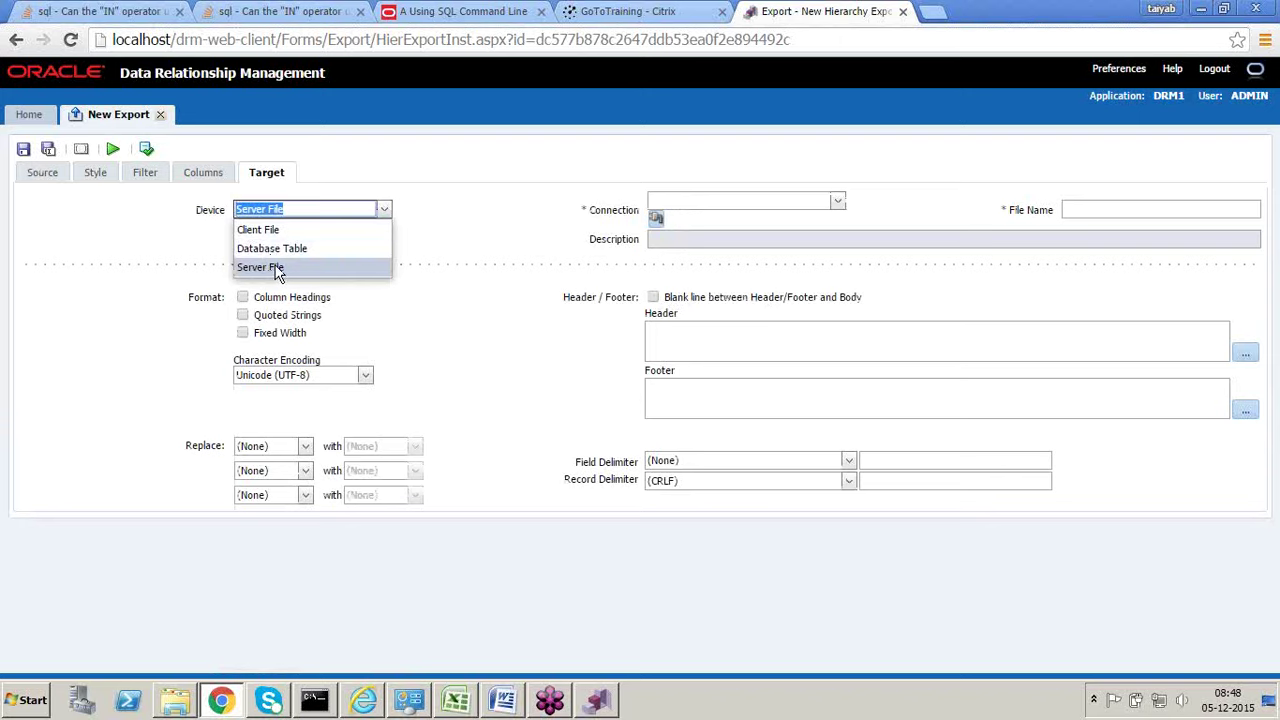
click(262, 230)
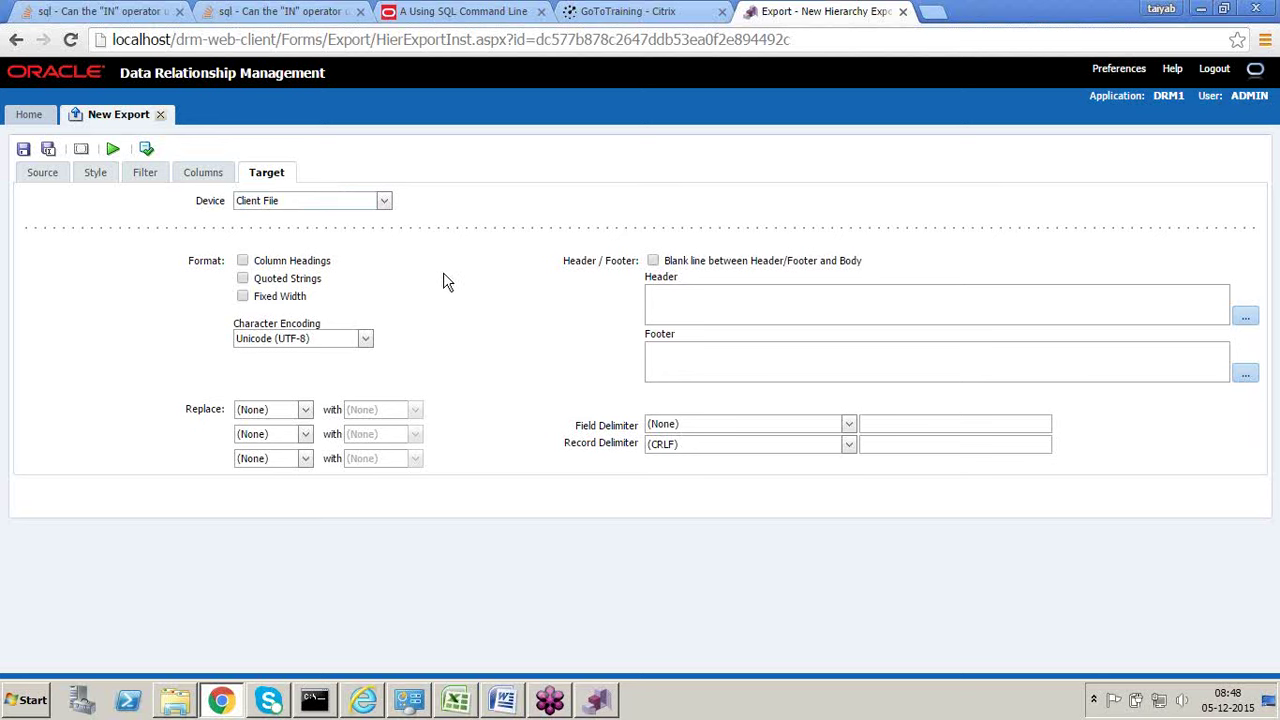
click(385, 204)
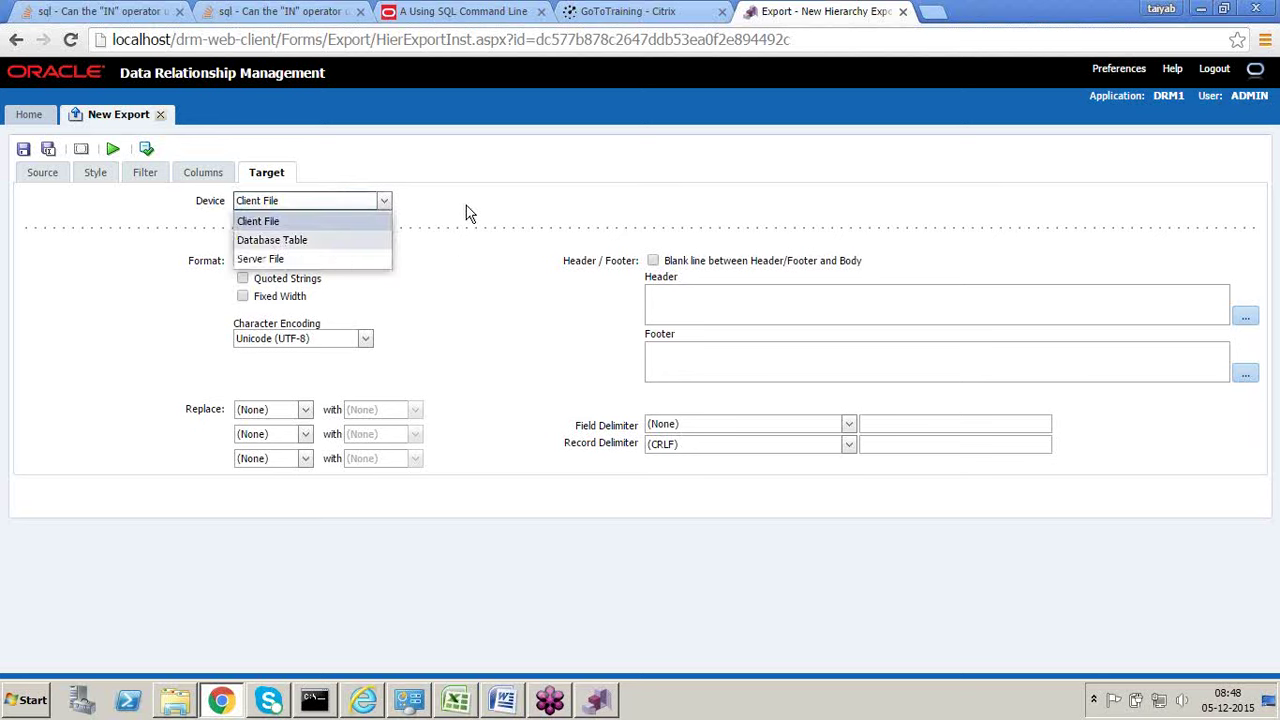
key(Down)
key(Return)
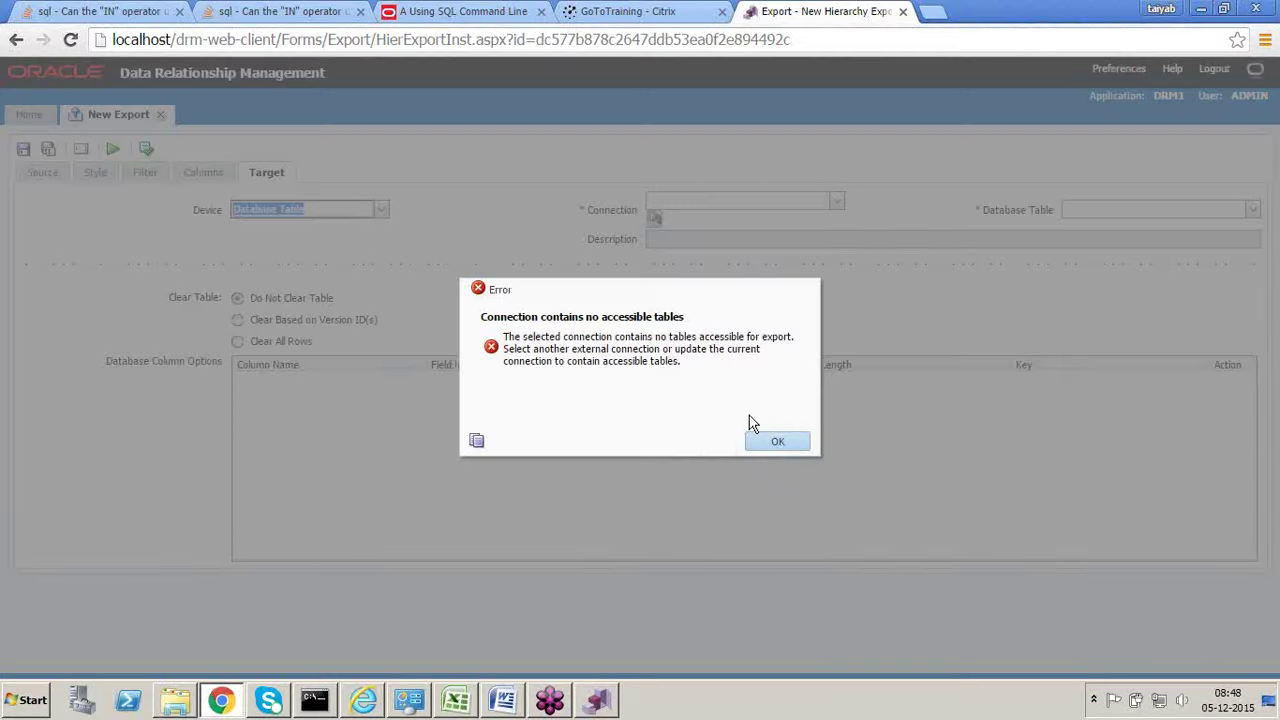
click(770, 440)
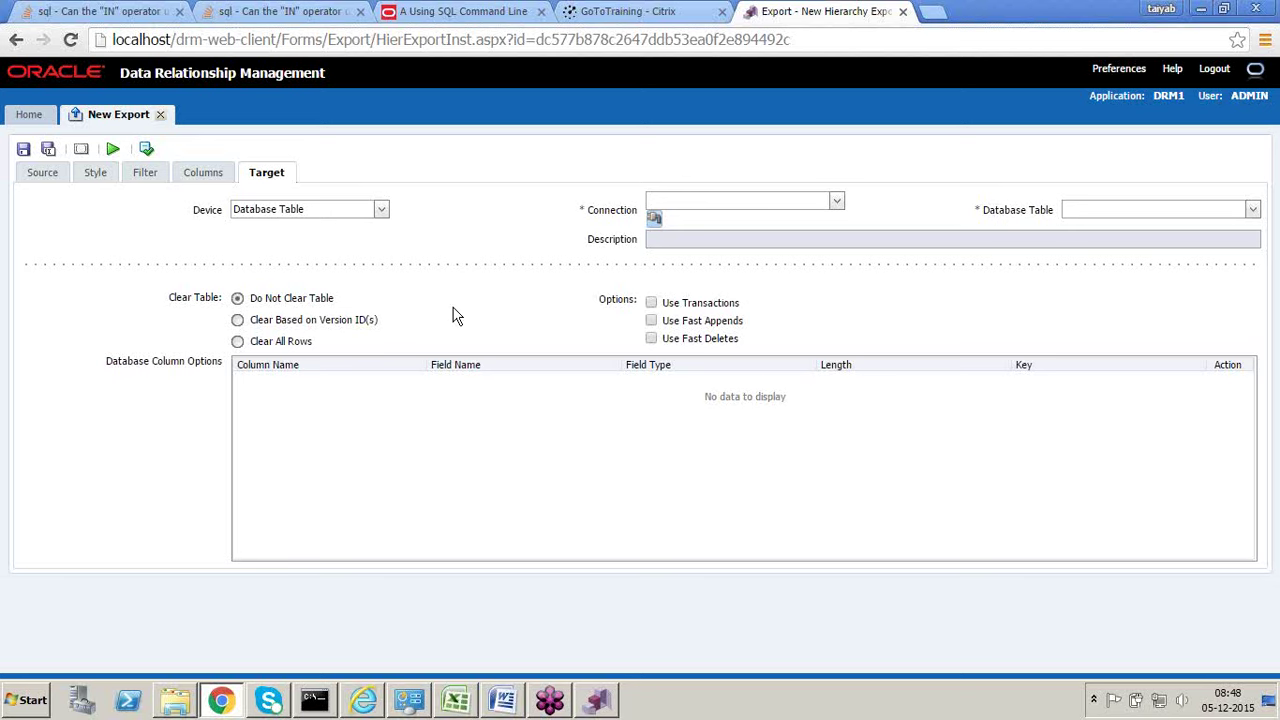
click(384, 209)
click(328, 267)
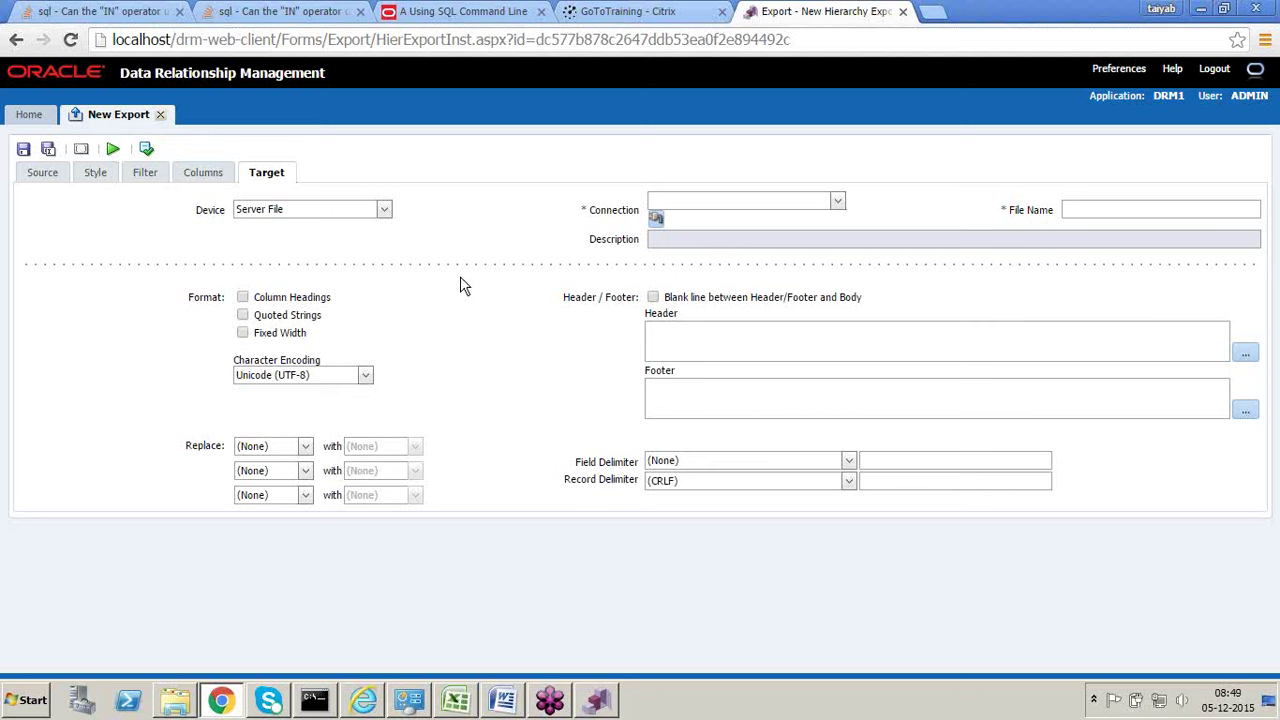
click(383, 210)
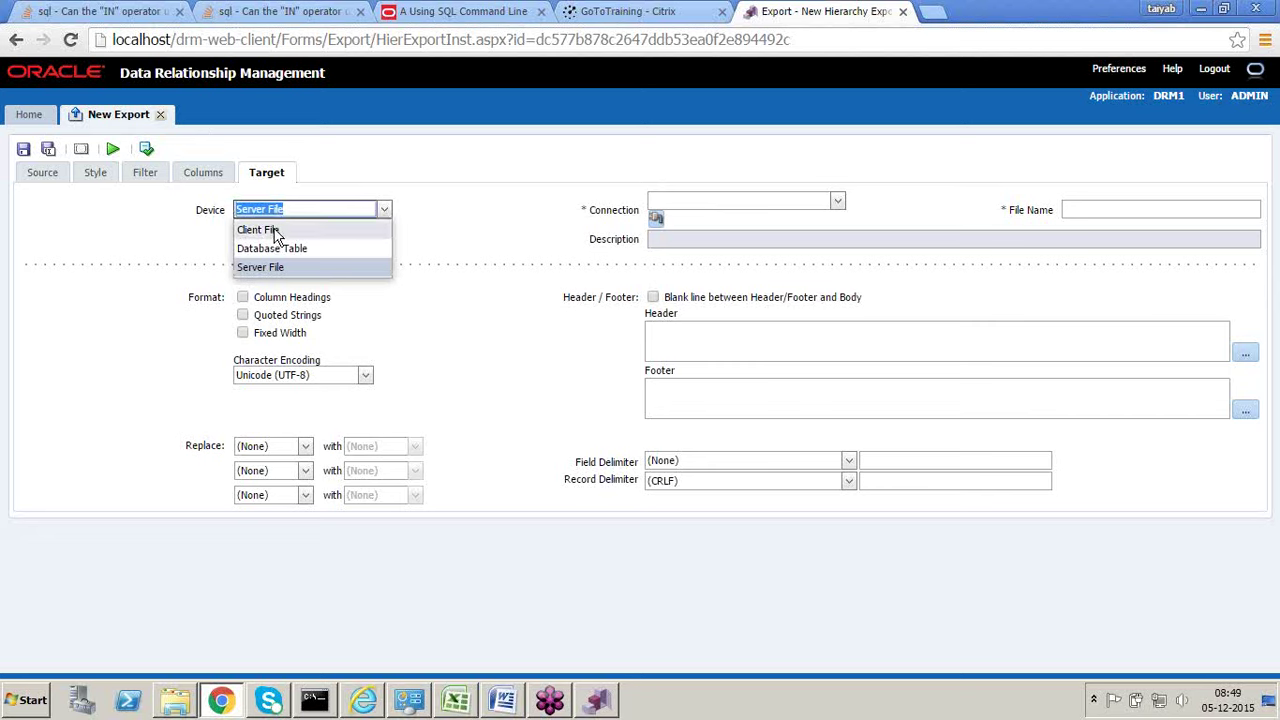
click(145, 248)
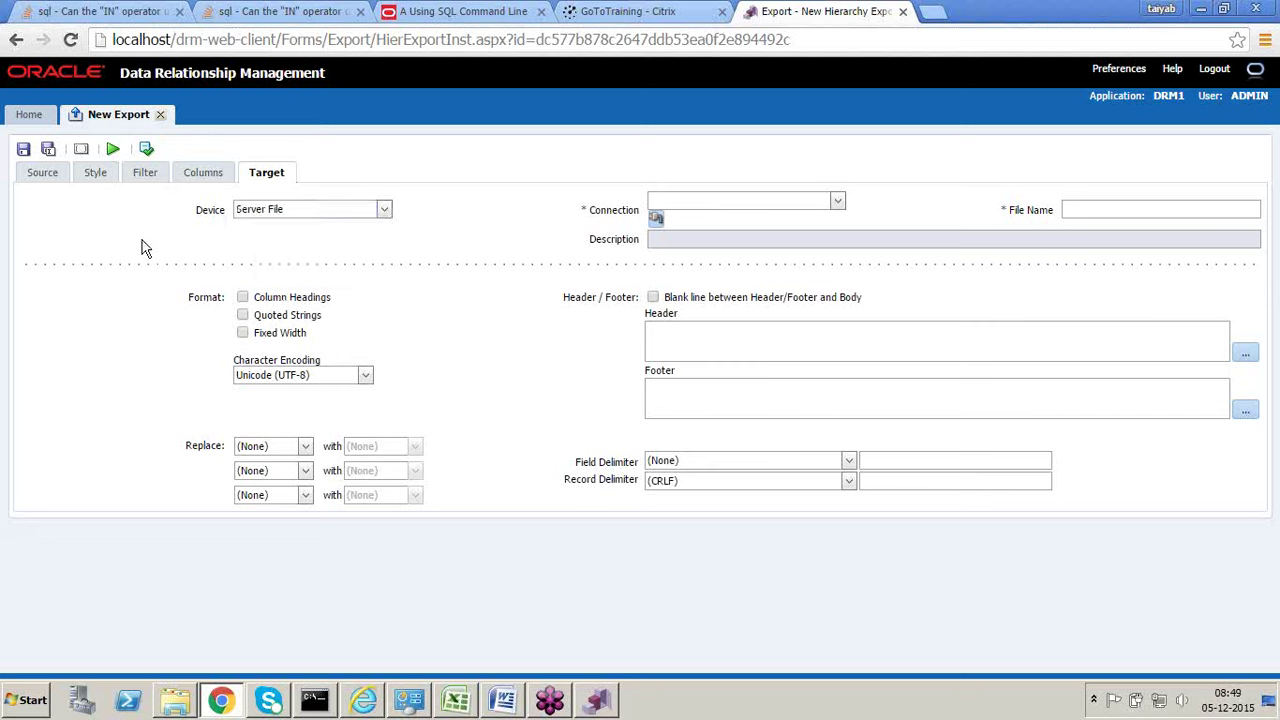
Step: Discard the unsaved export and open the Transactions Audit page
click(161, 115)
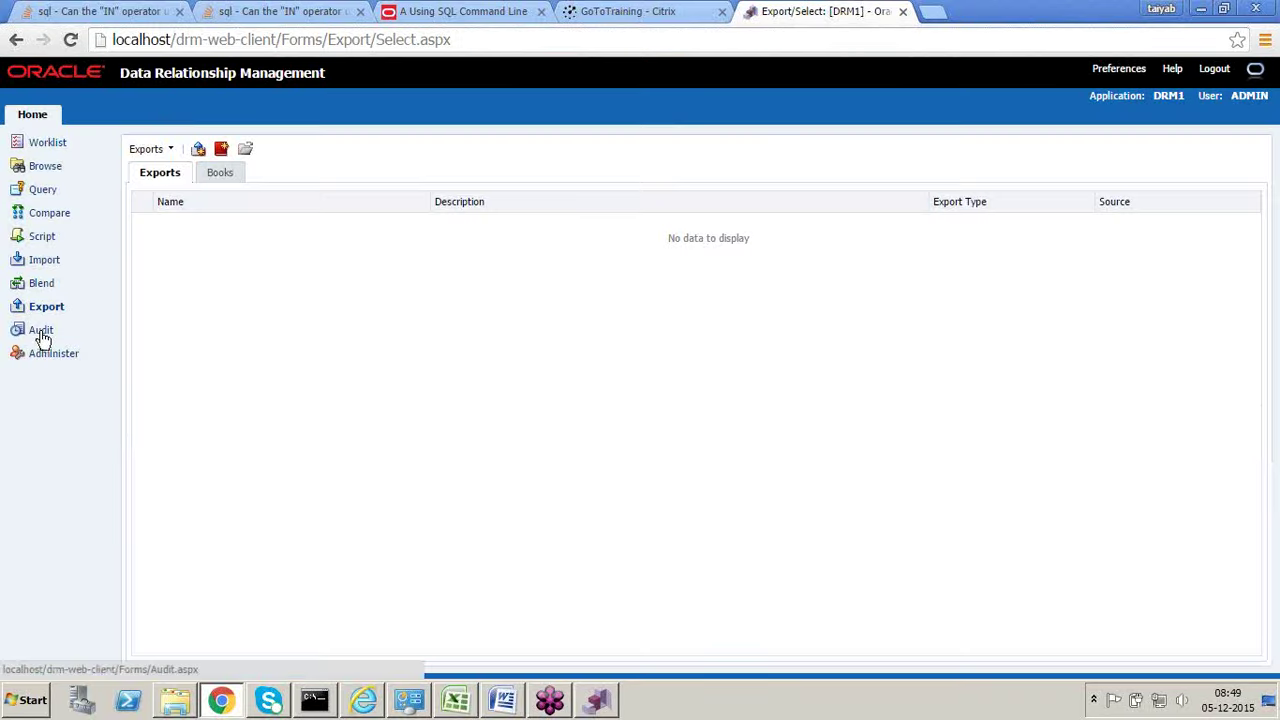
click(44, 334)
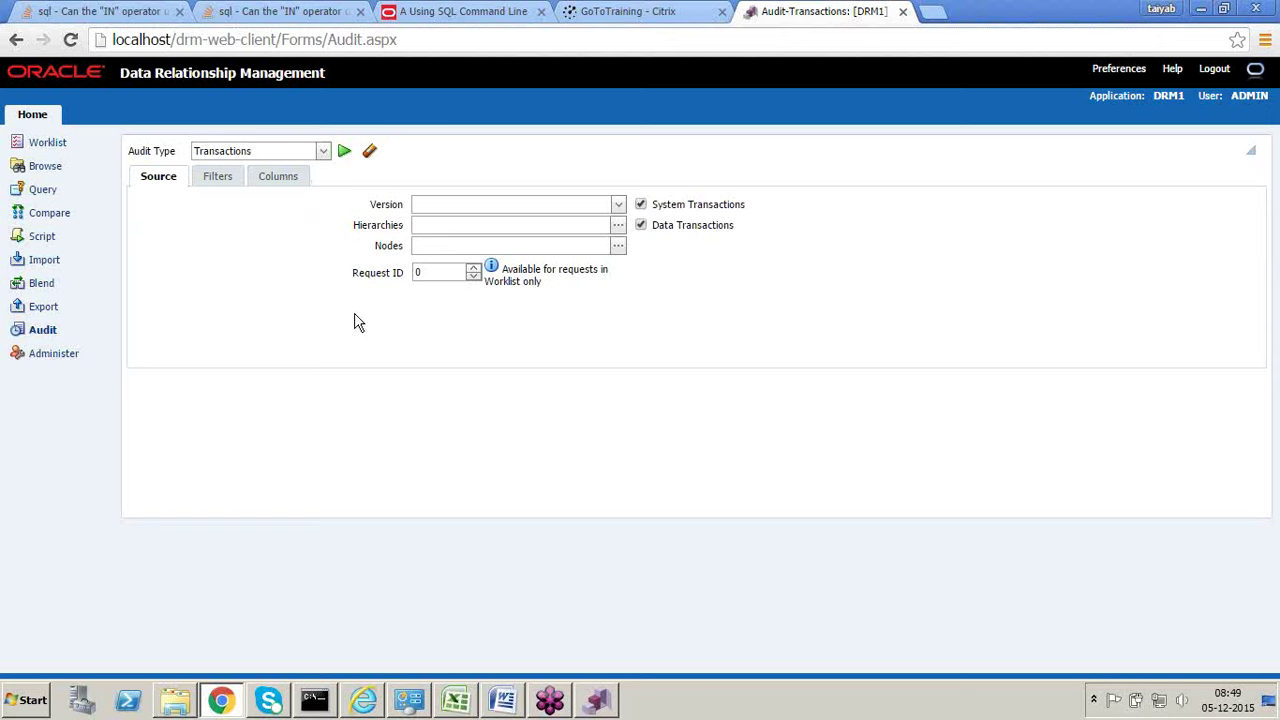
Step: Open the Administer area and select Property Categories in the Metadata tree
click(59, 358)
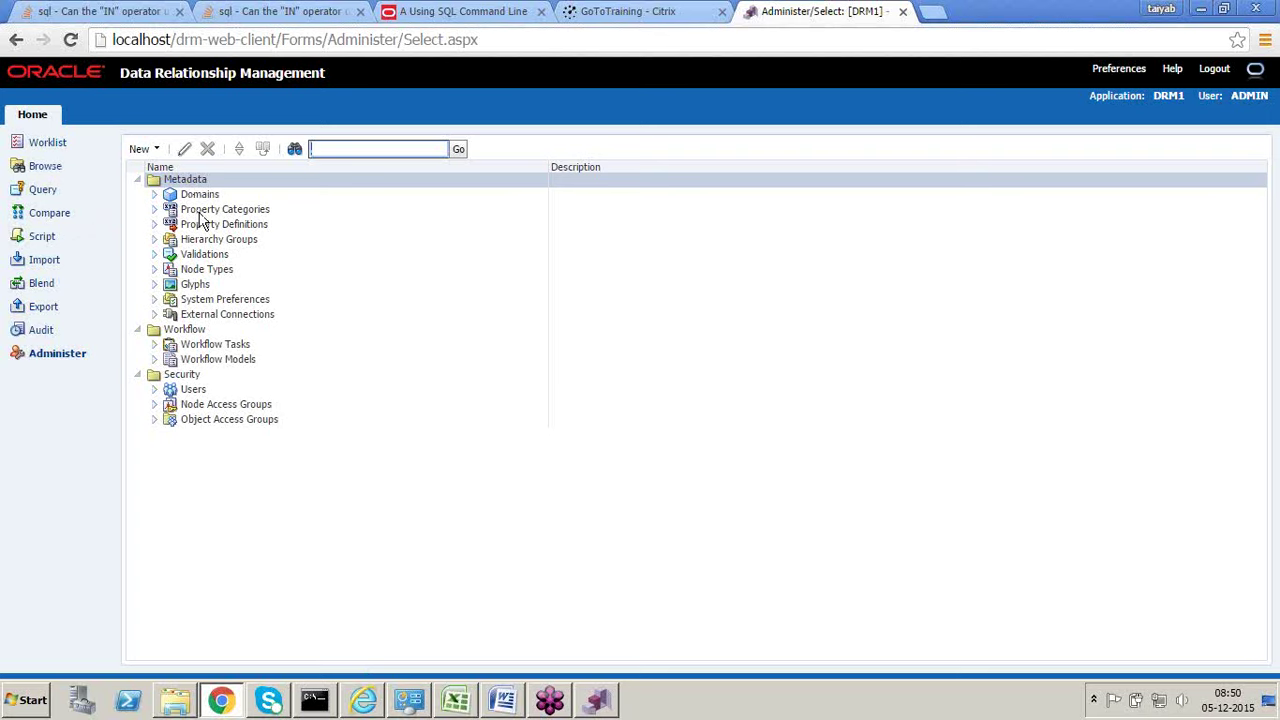
click(200, 214)
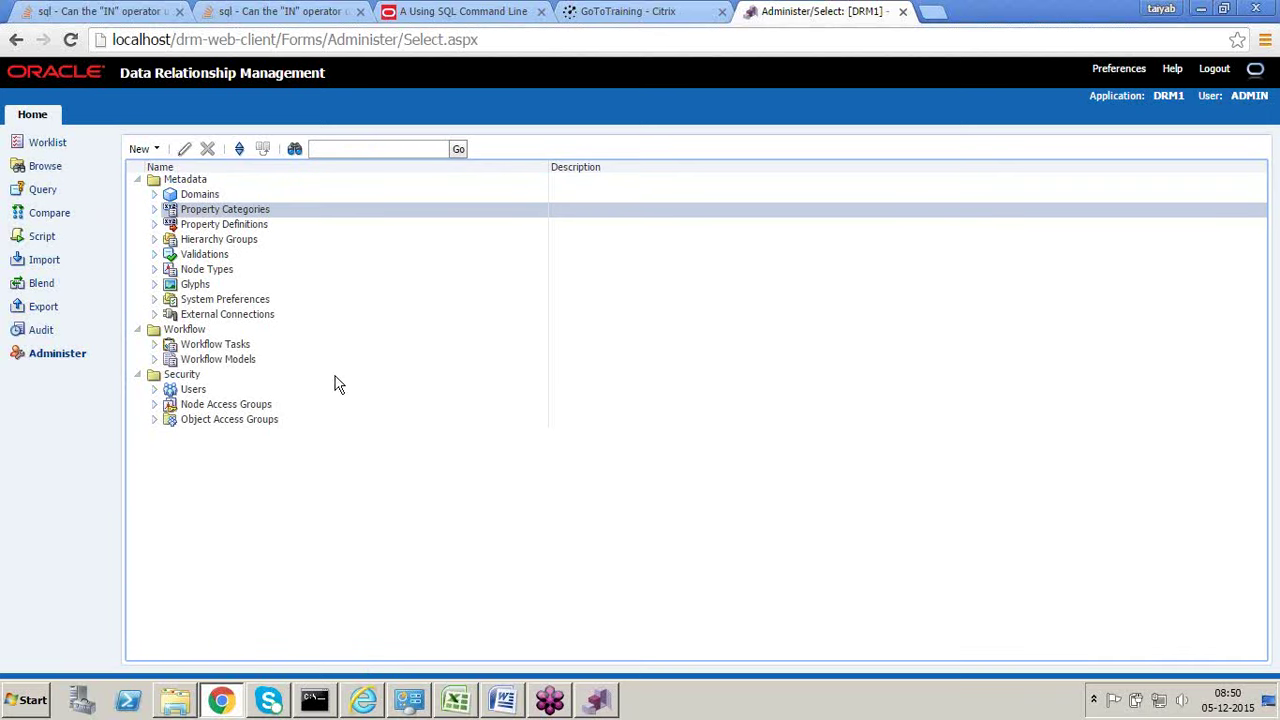
mouse_move(455, 708)
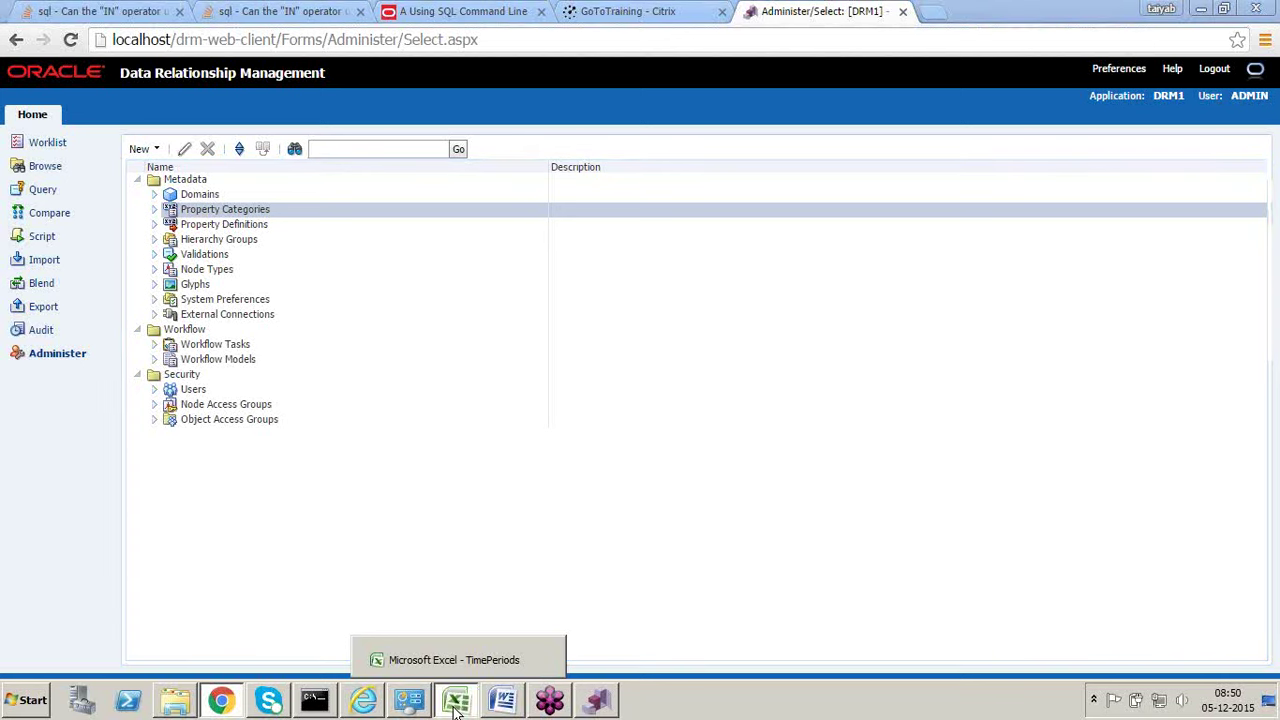
Step: On Sheet4 of TimePeriods, enter Essbase in H11 and select the column I cells below it
click(455, 703)
click(239, 651)
click(83, 651)
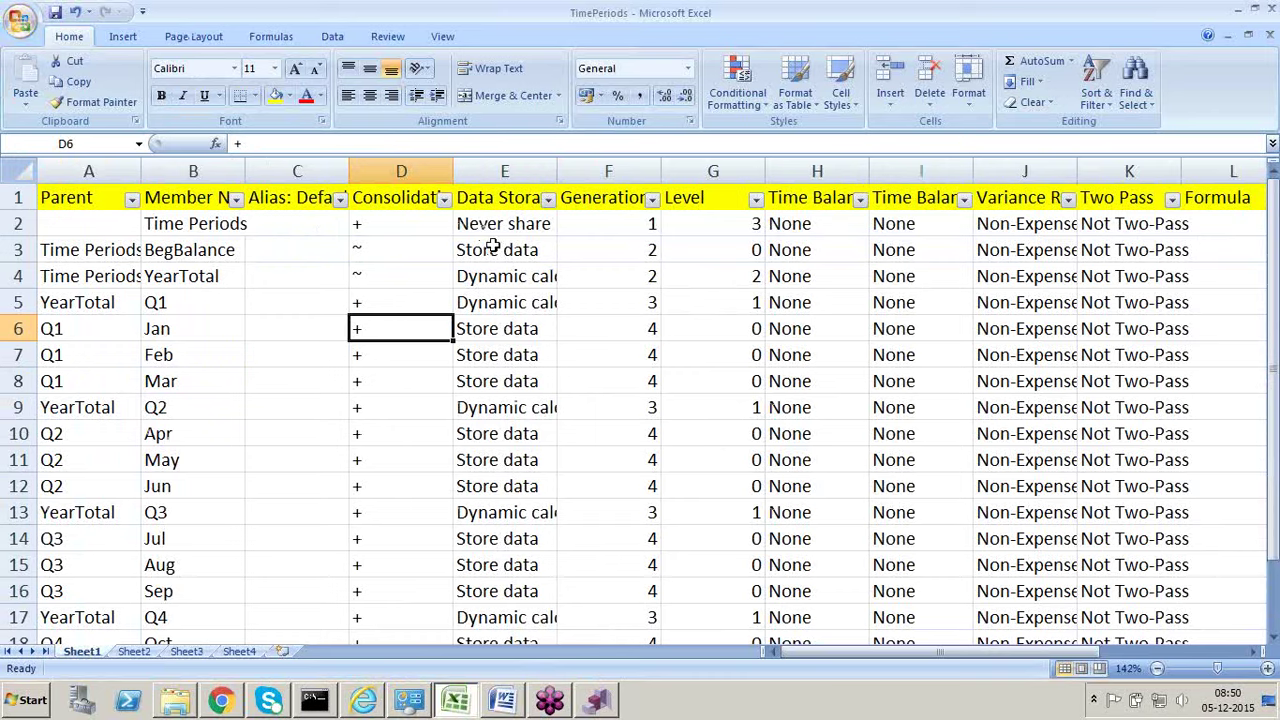
click(241, 651)
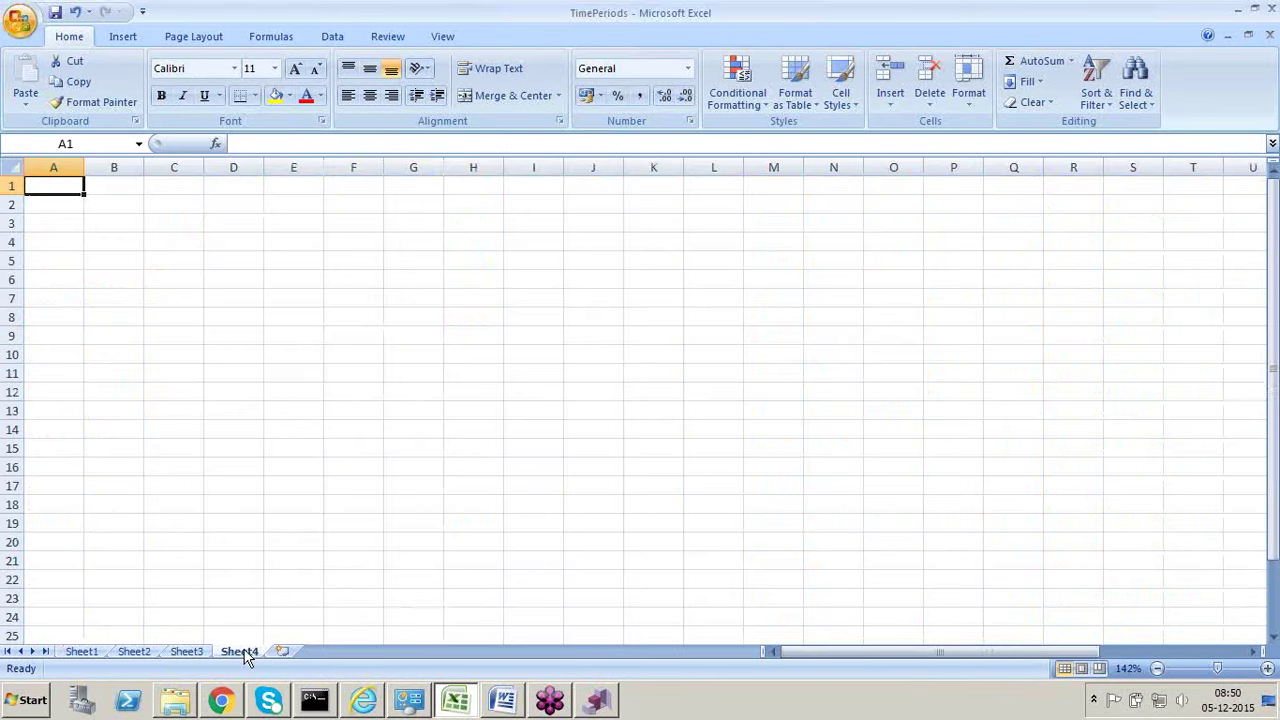
click(82, 651)
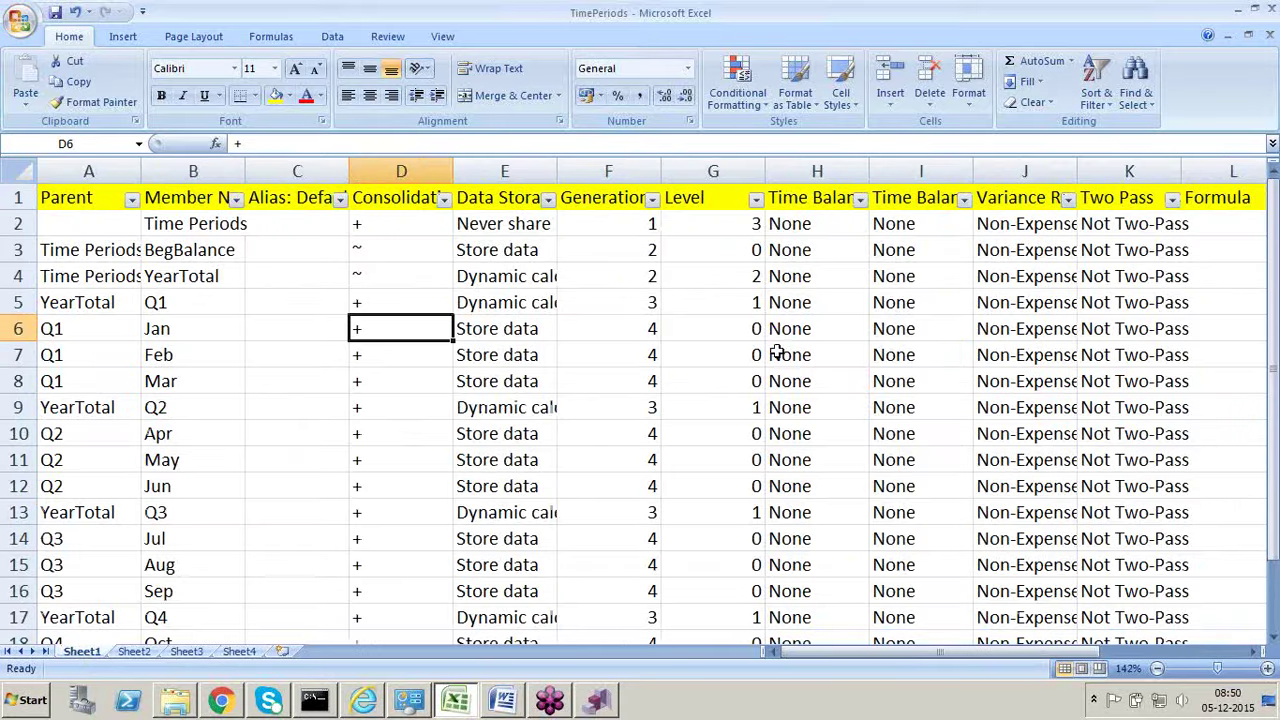
click(245, 651)
click(445, 372)
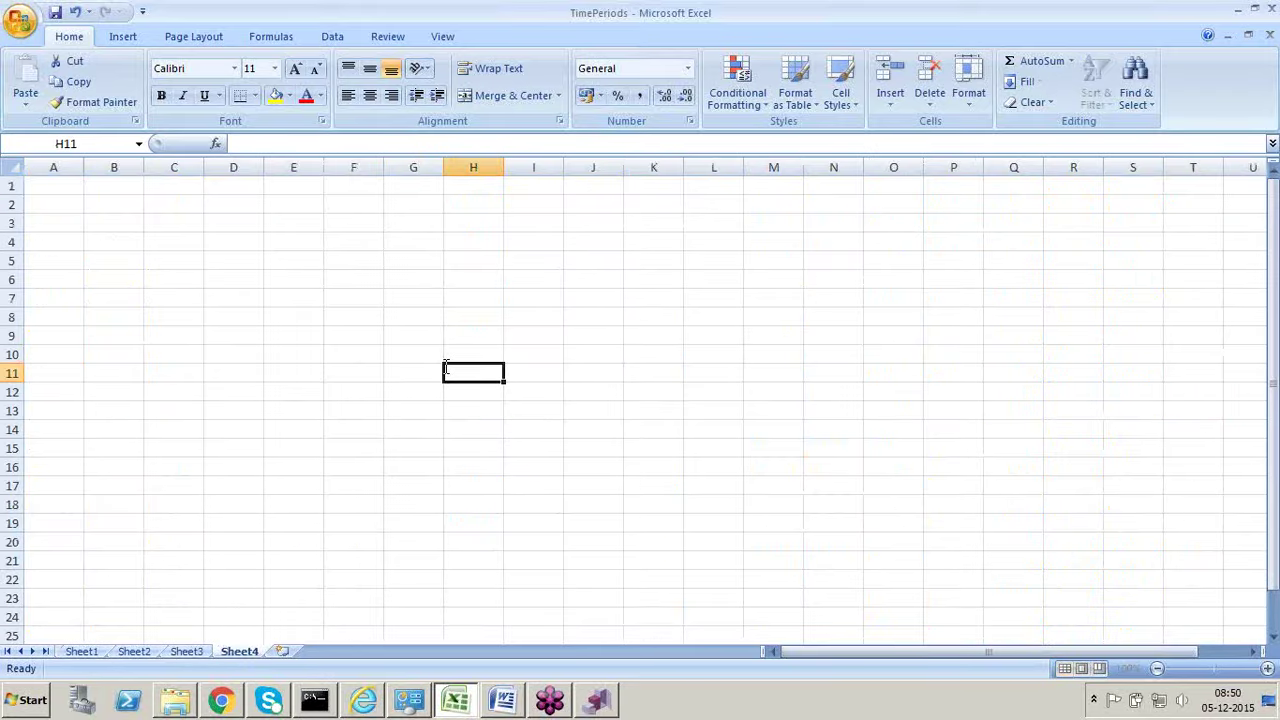
text(Essb)
text(ase)
key(BackSpace)
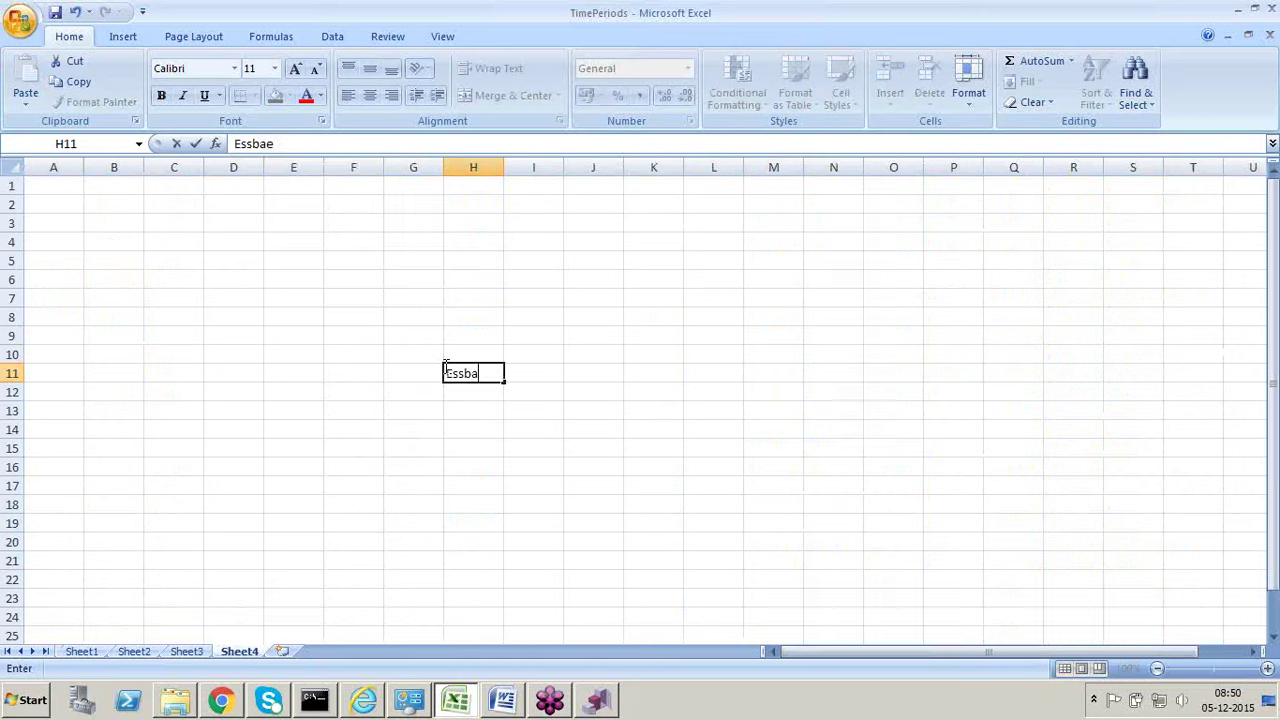
text(se)
click(480, 413)
click(523, 393)
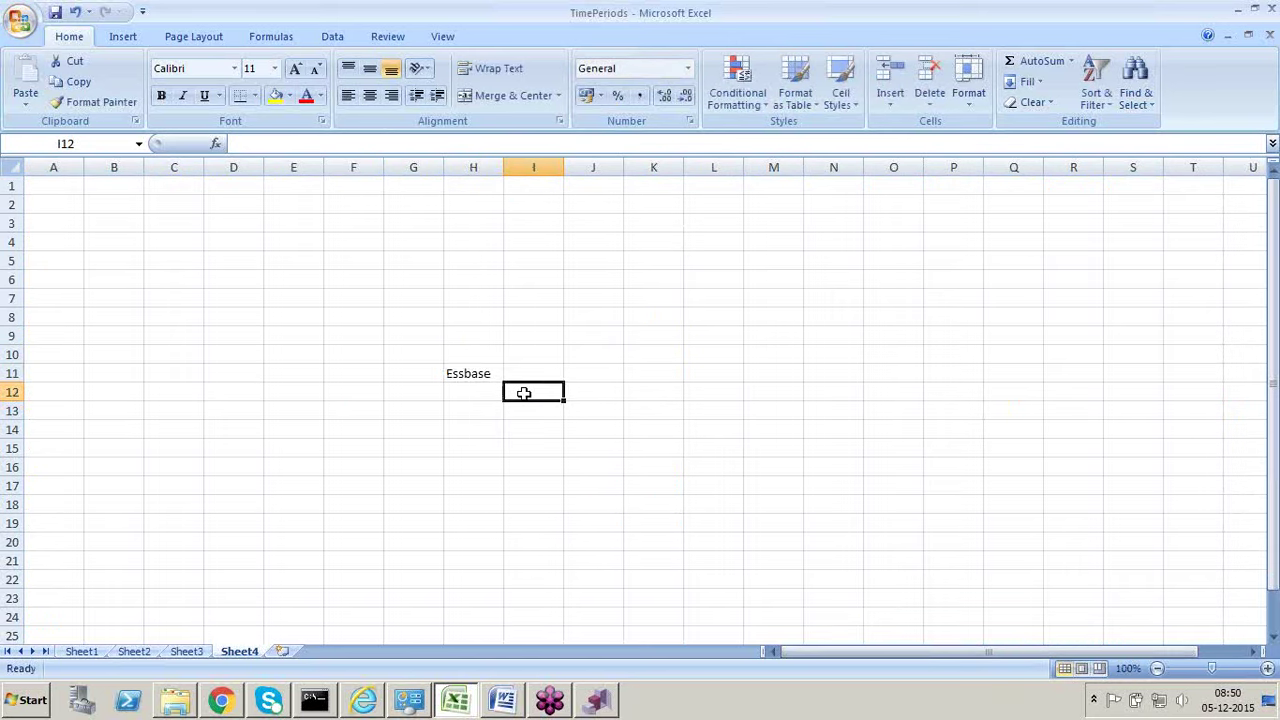
drag(523, 393, 523, 522)
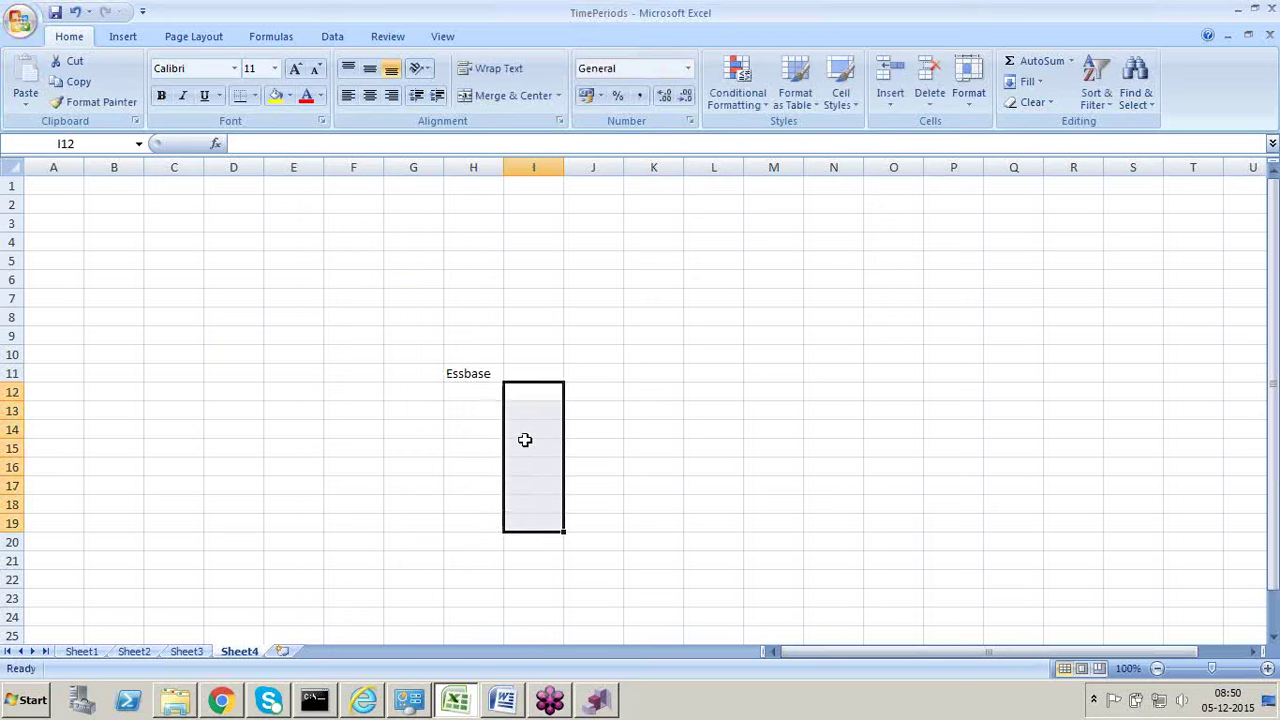
Step: Enter Planning in K11, select L12:L17, then clear the Planning entry again
click(648, 375)
text(Planning)
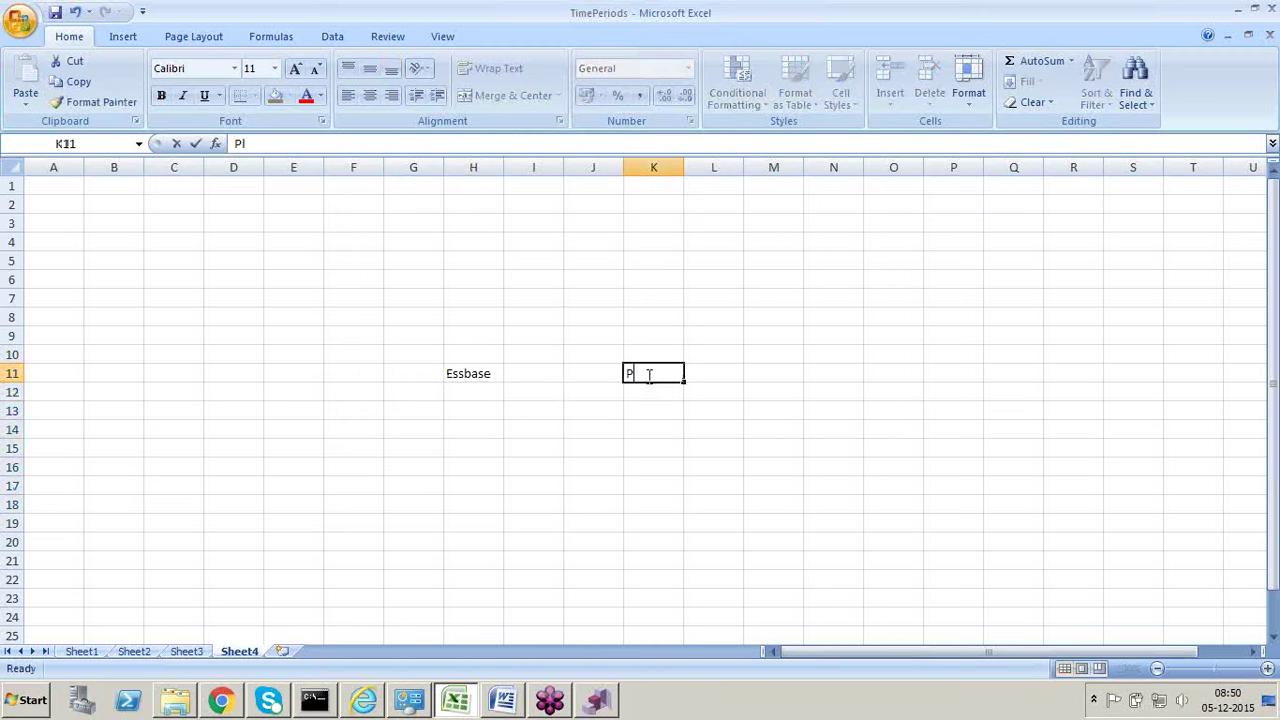
click(647, 447)
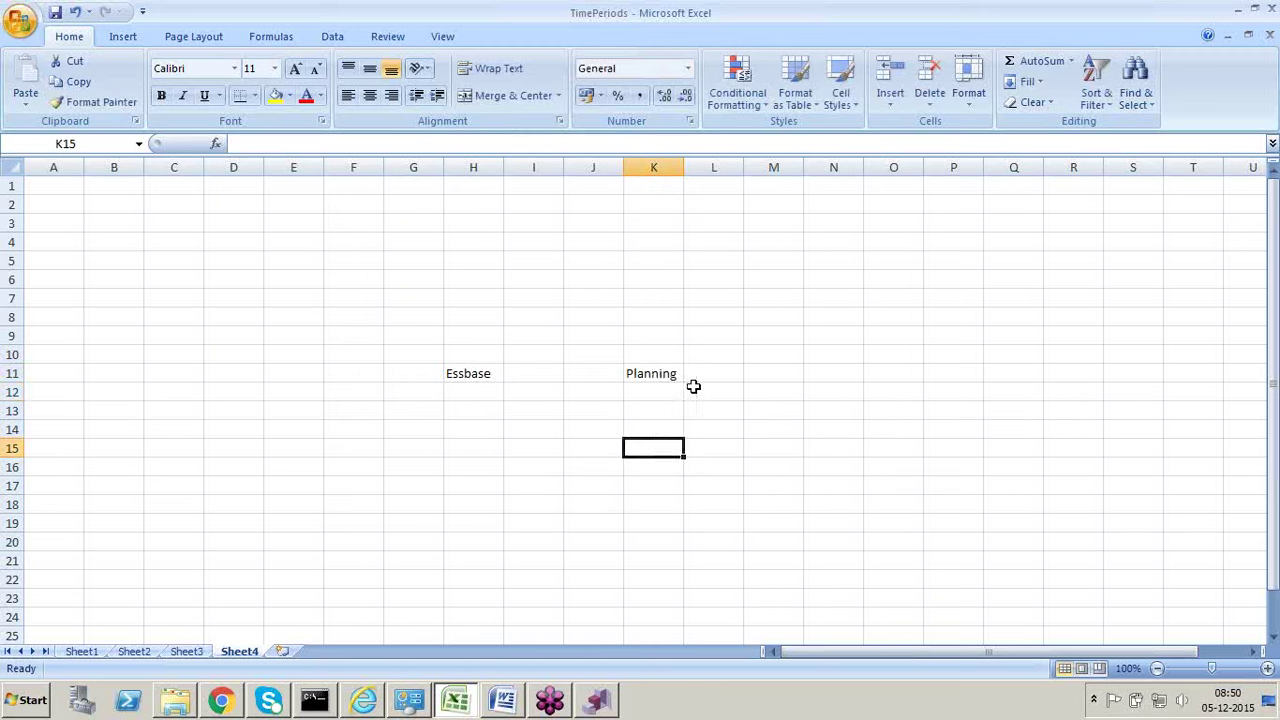
click(700, 391)
drag(705, 399, 712, 492)
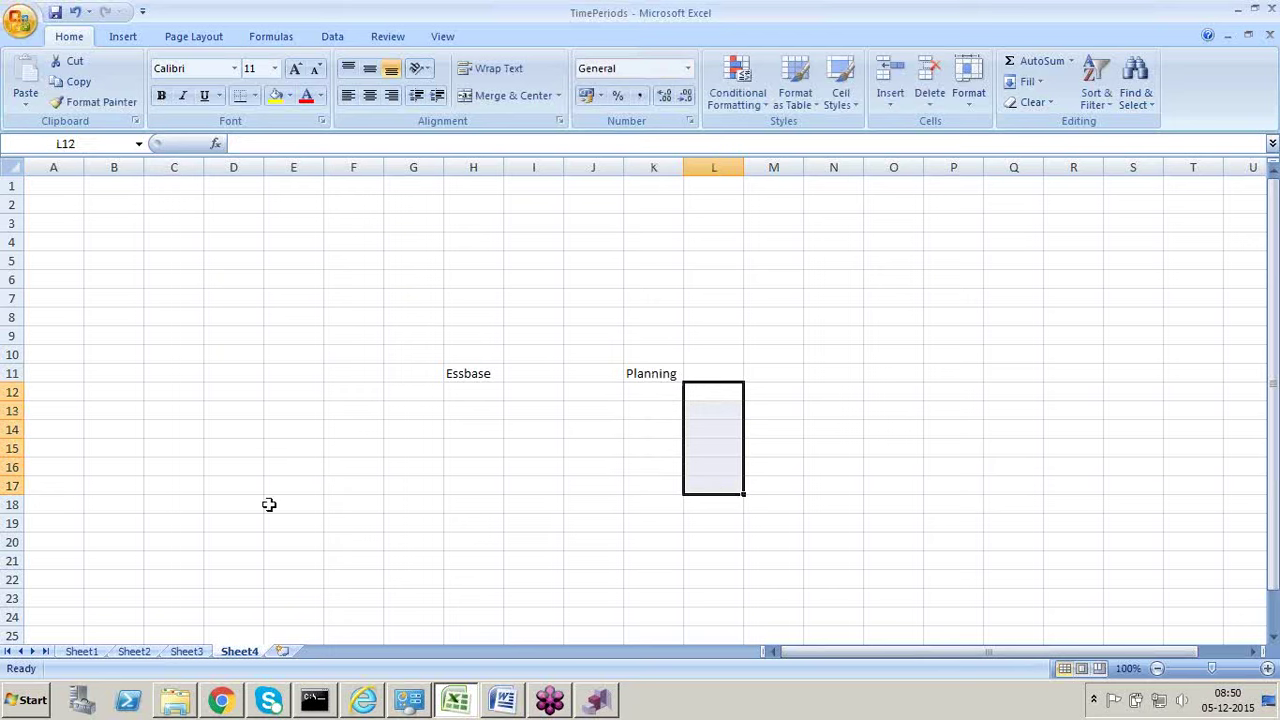
click(633, 380)
key(Delete)
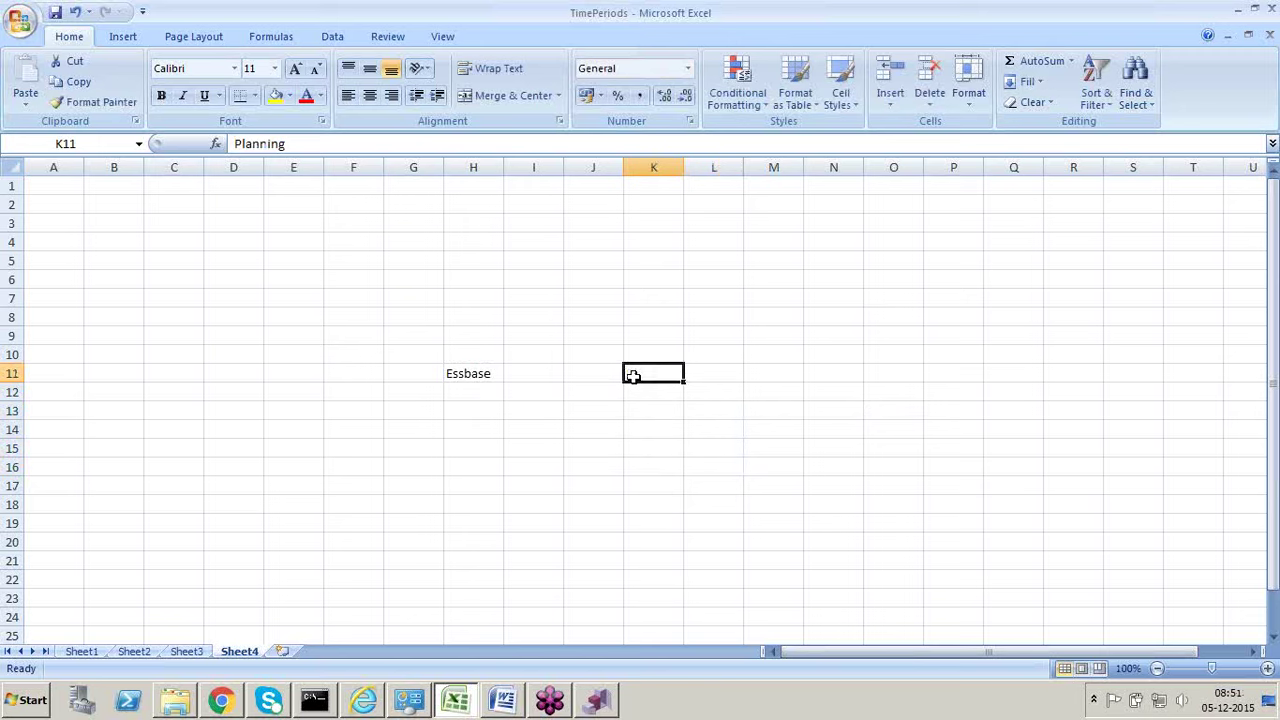
Step: Enter Ess1 in I12 below Essbase and paste it down through I17
click(468, 374)
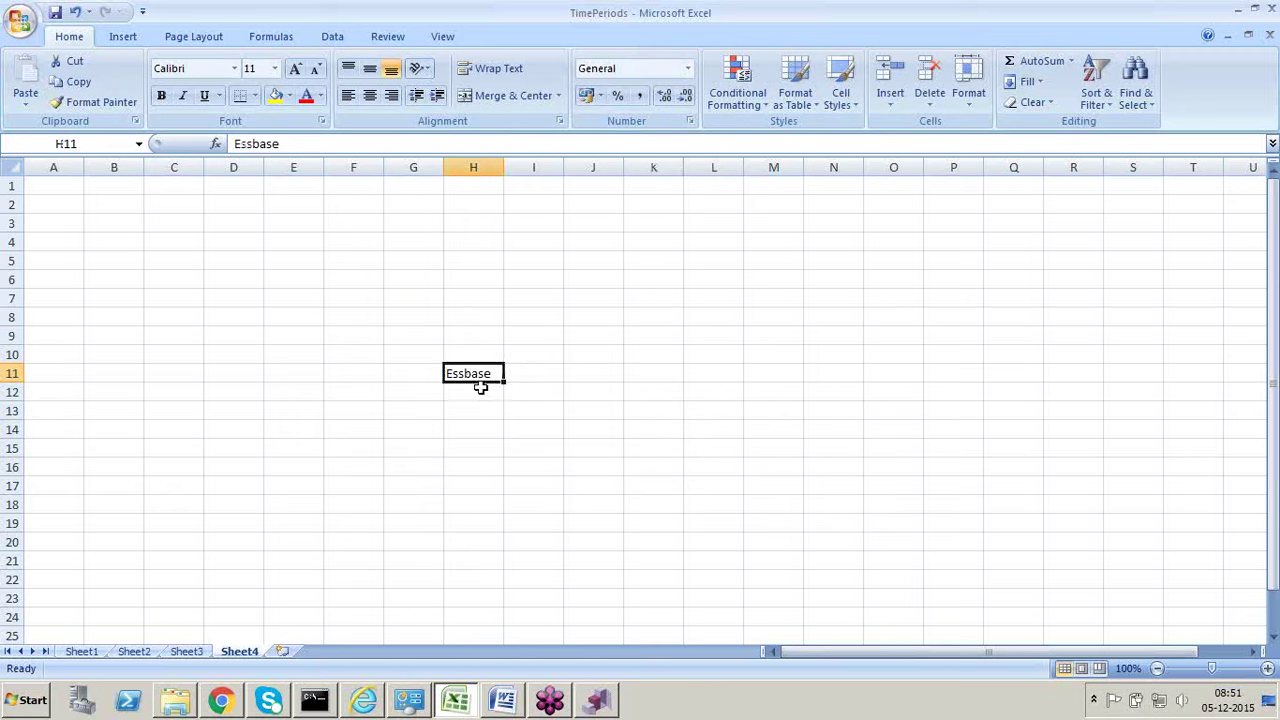
click(510, 392)
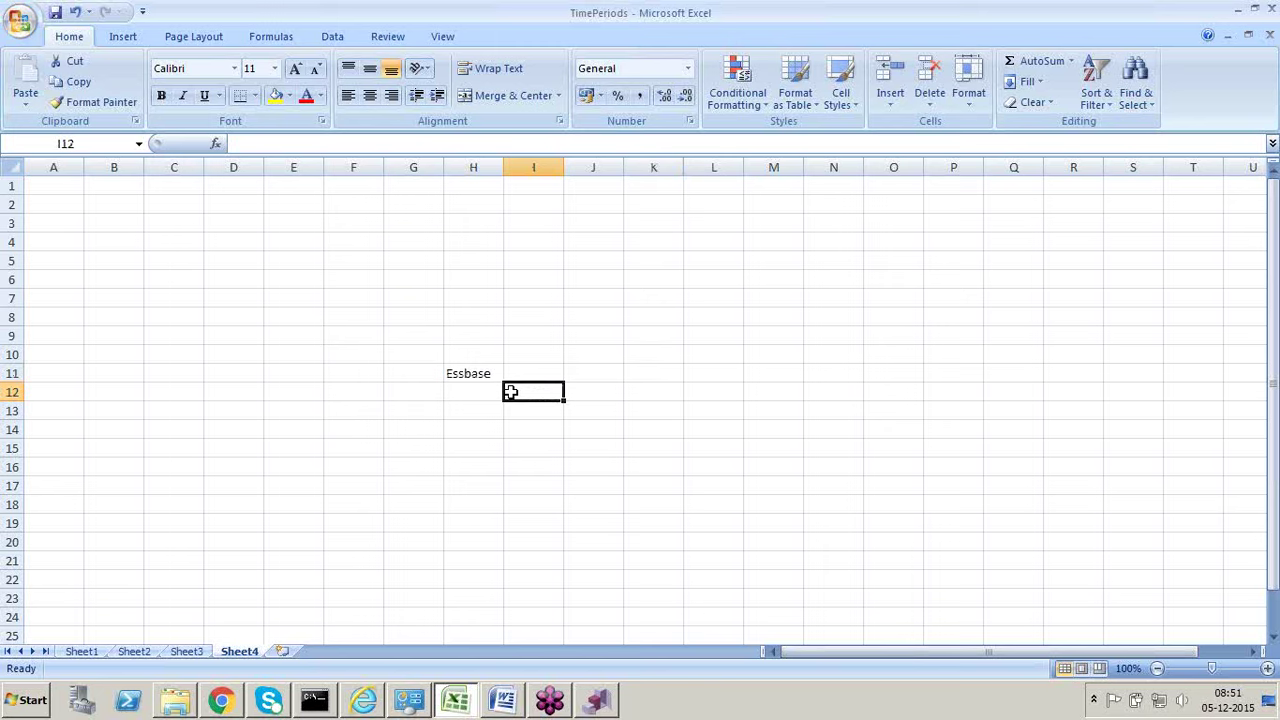
text(Ess1)
key(Return)
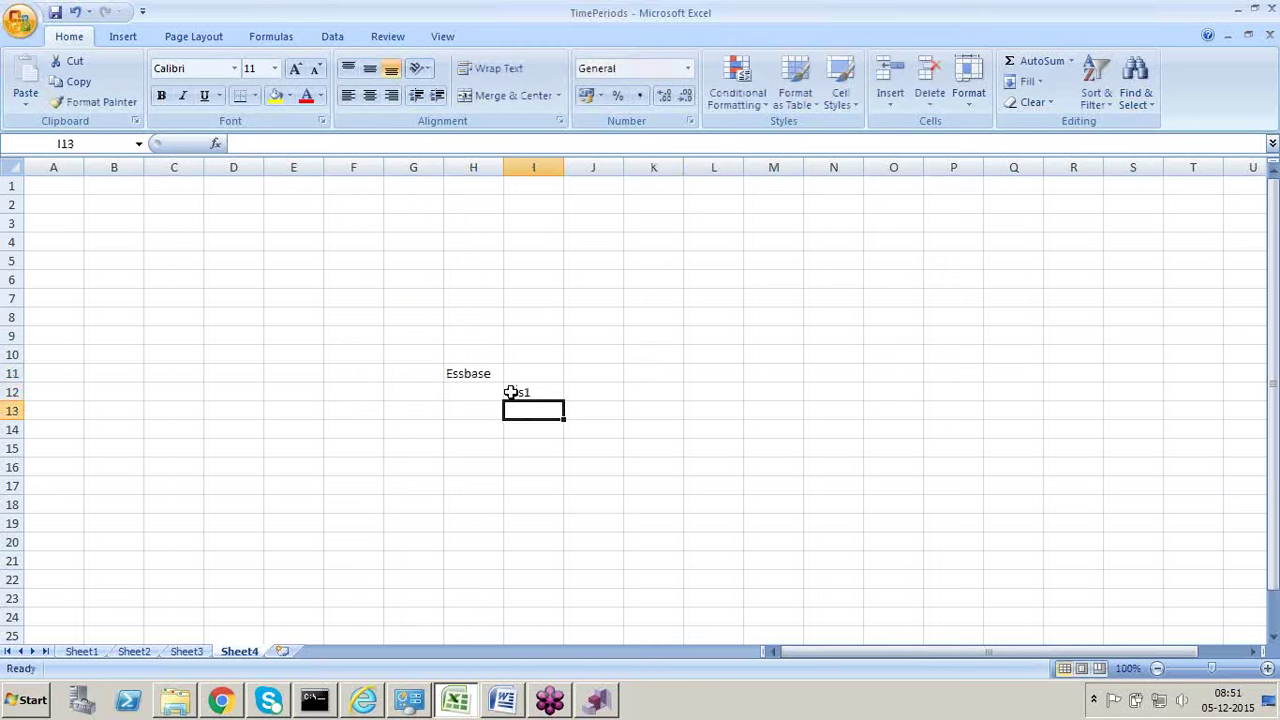
click(510, 392)
text(c)
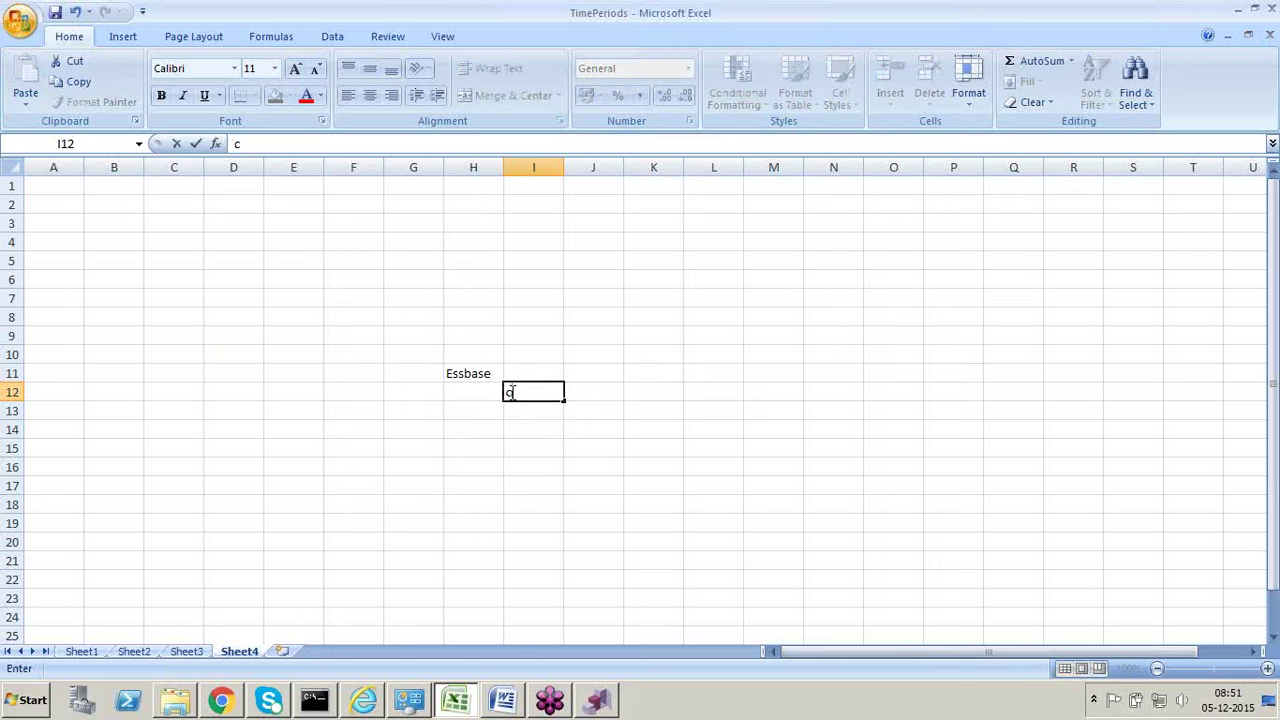
key(ctrl+z)
key(Escape)
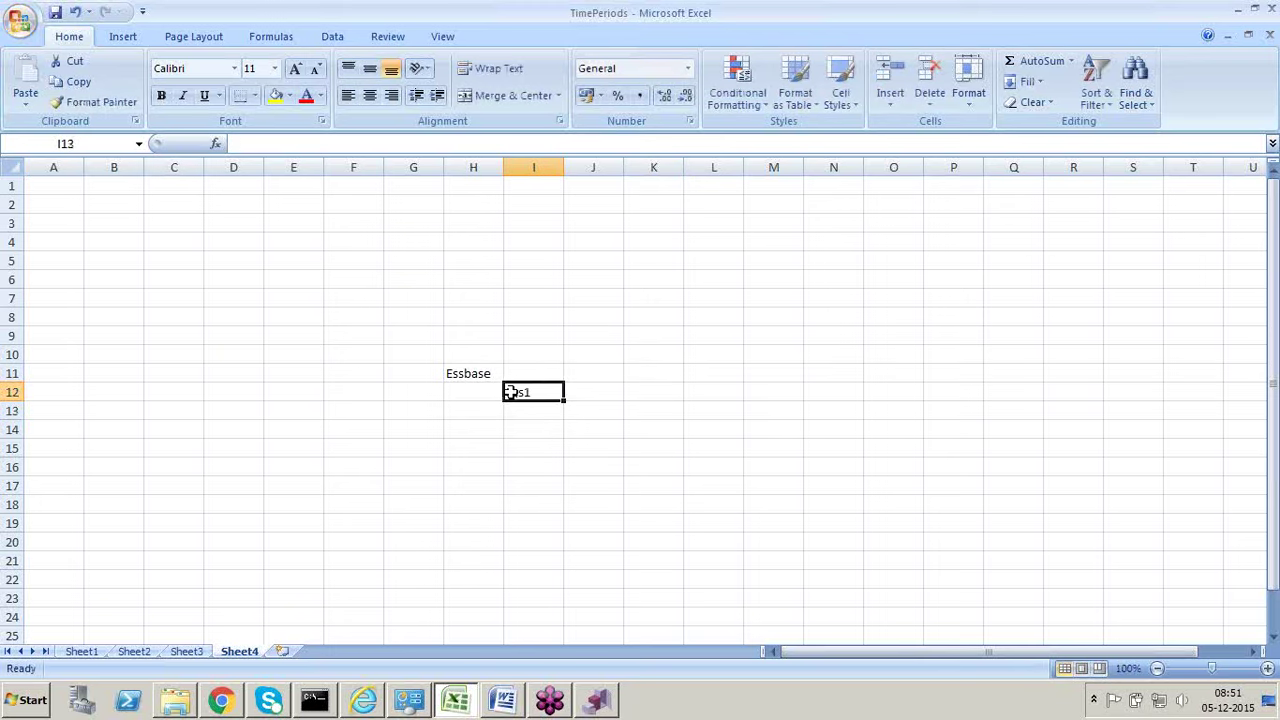
key(shift+Down)
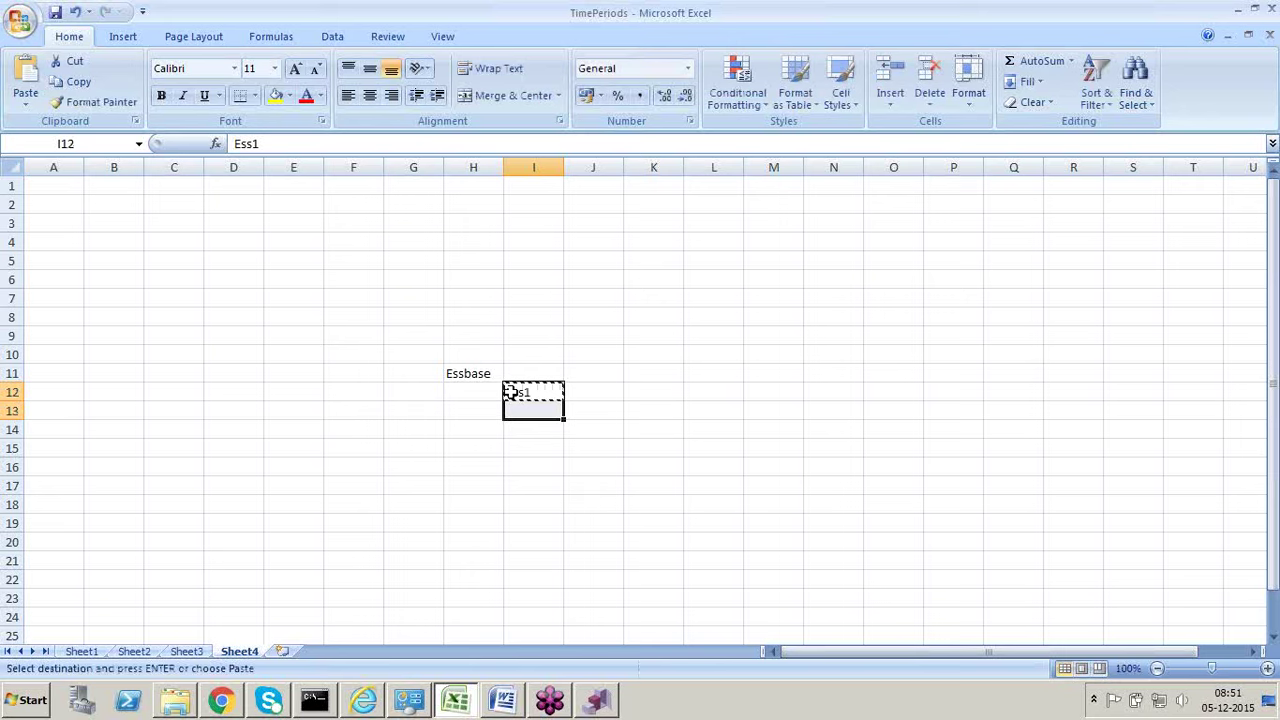
key(shift+Down)
key(shift+Down)
key(shift+Down)
key(shift+Down)
text(Ess1 Ess1 Ess1 Ess1 Ess1)
Step: Change I13 to Ess2 and clear the extra copies in I14:I17
click(523, 410)
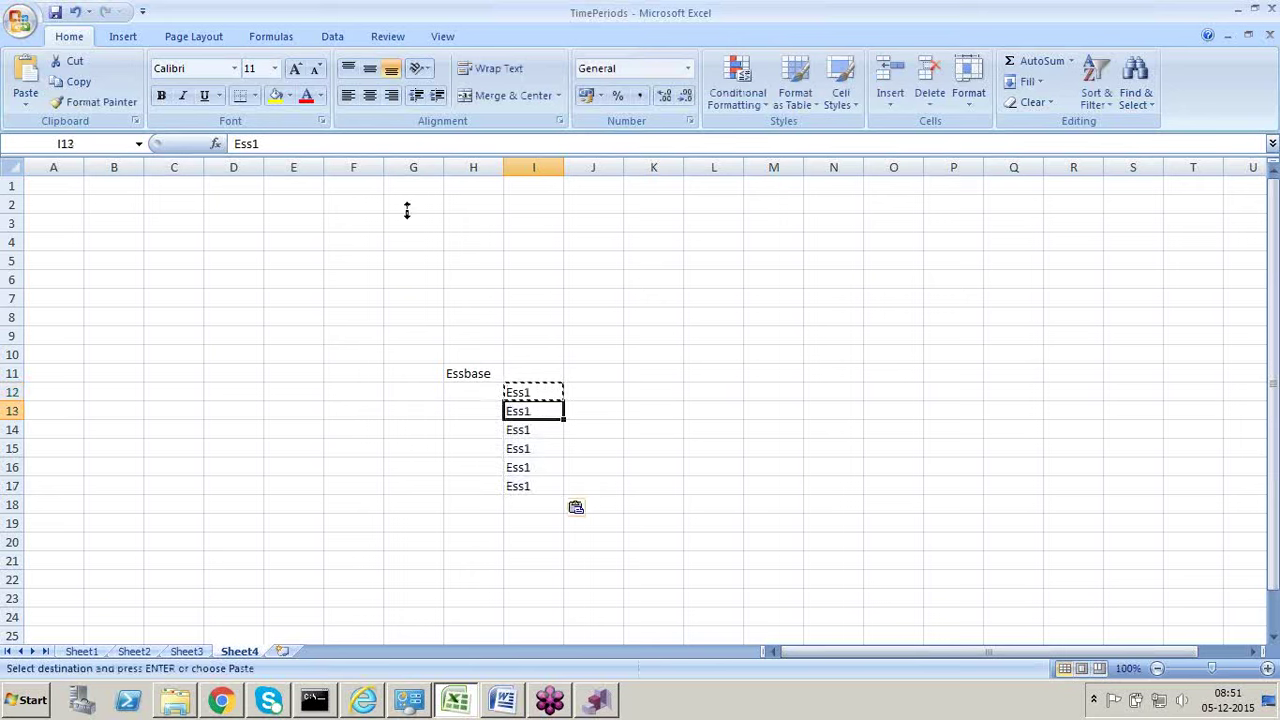
click(370, 143)
key(BackSpace)
text(2)
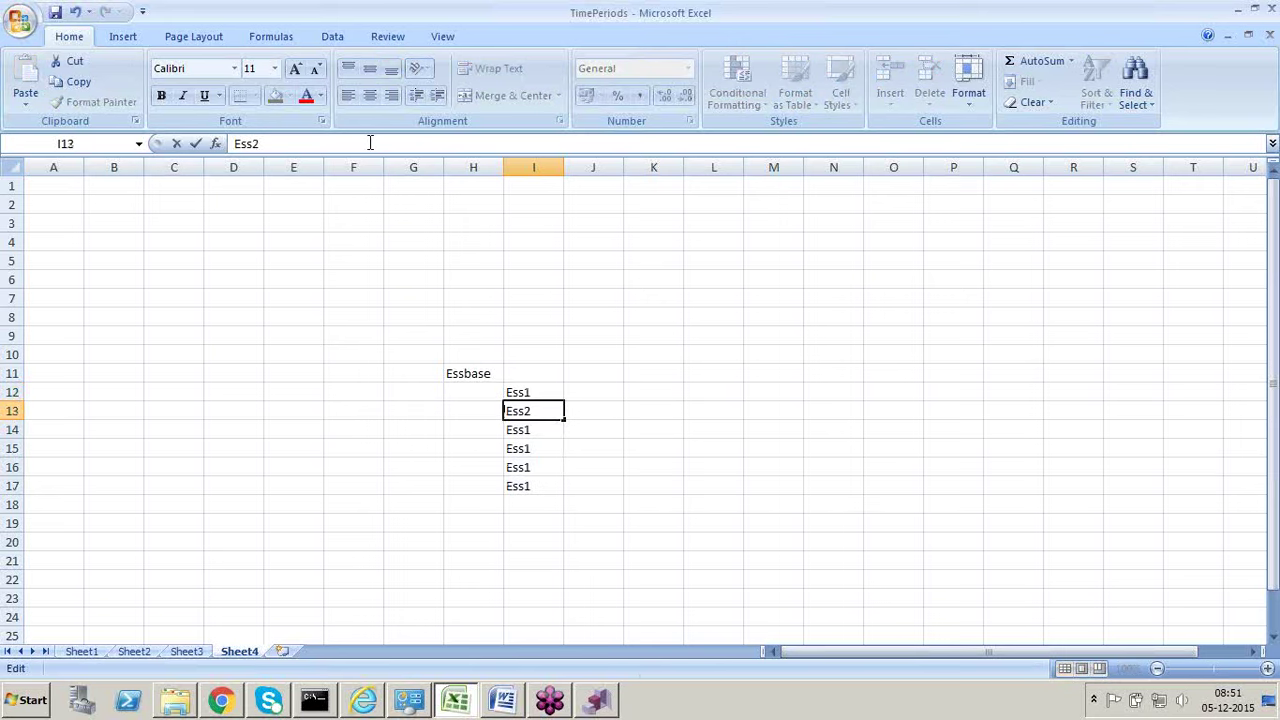
drag(546, 434, 552, 492)
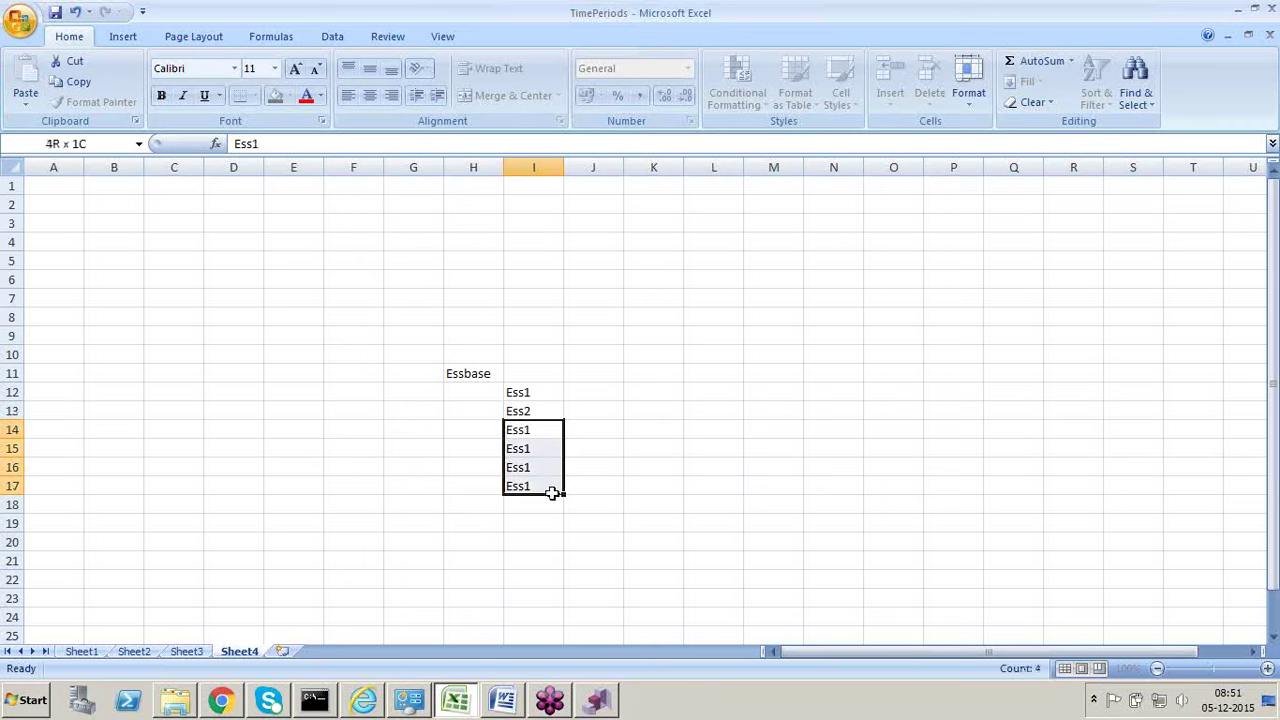
key(Delete)
click(452, 482)
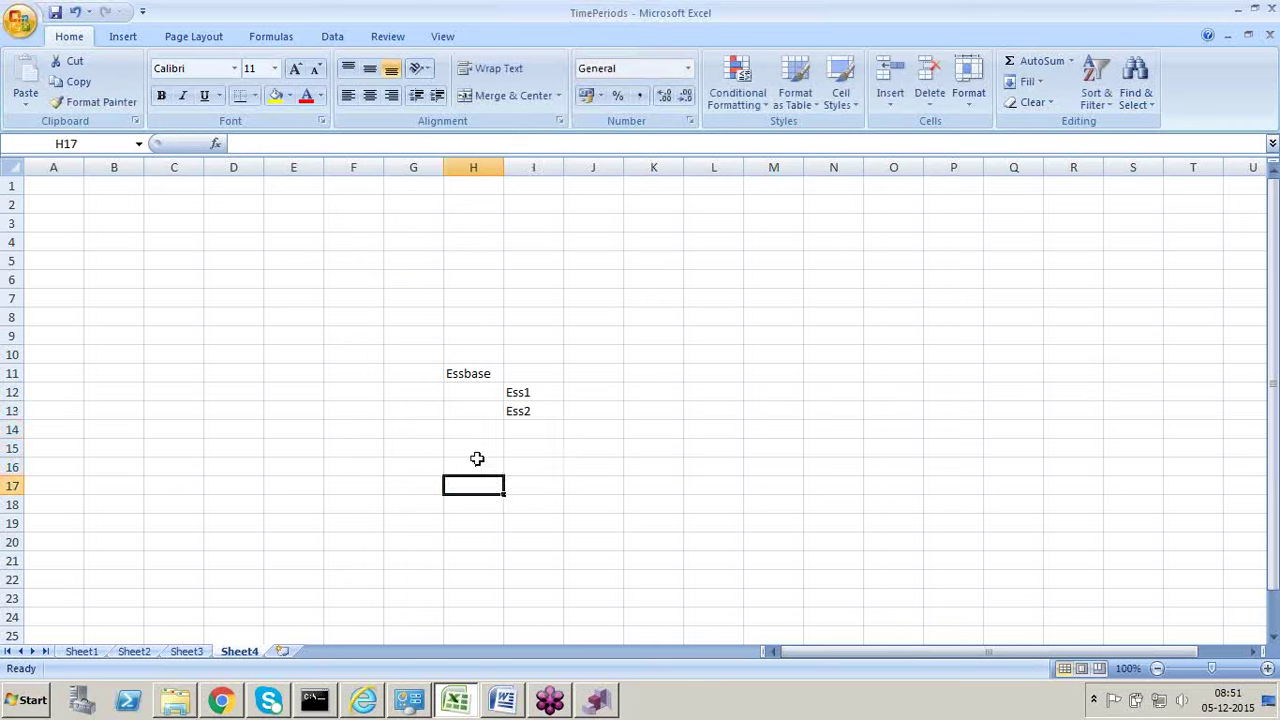
mouse_move(517, 391)
mouse_down()
mouse_move(526, 417)
mouse_move(529, 391)
mouse_up()
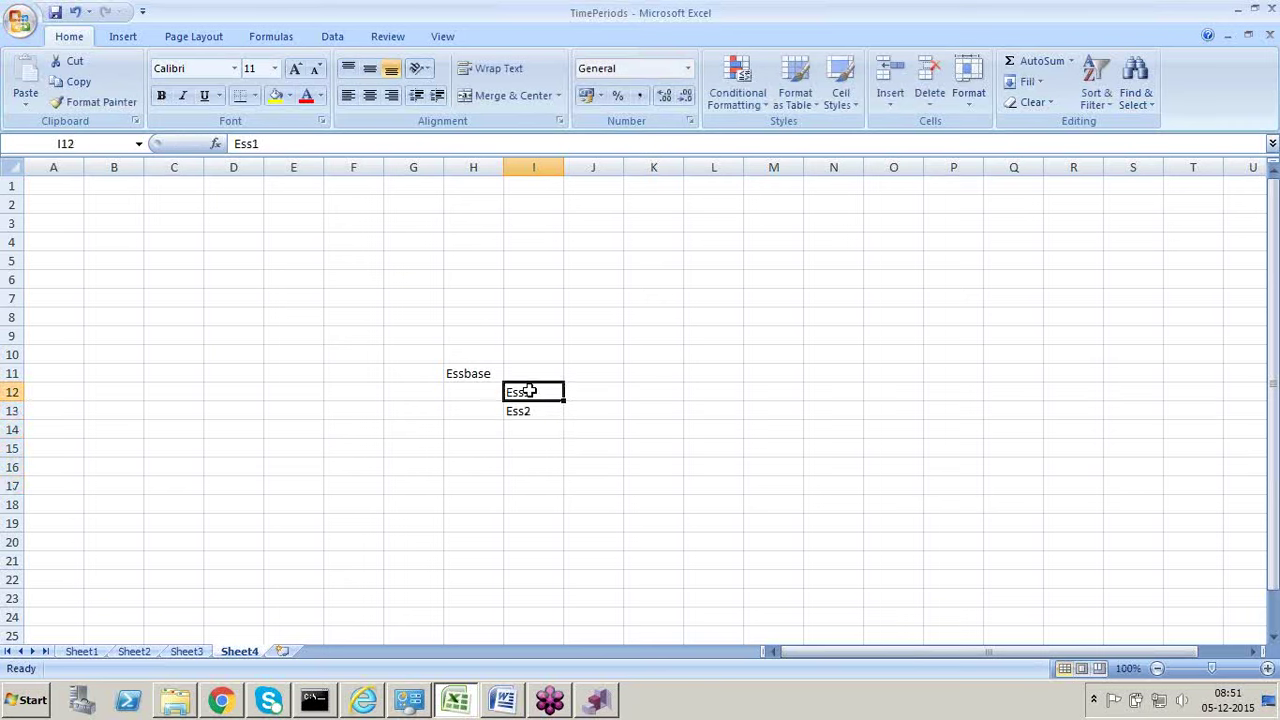
click(536, 412)
click(538, 393)
click(540, 411)
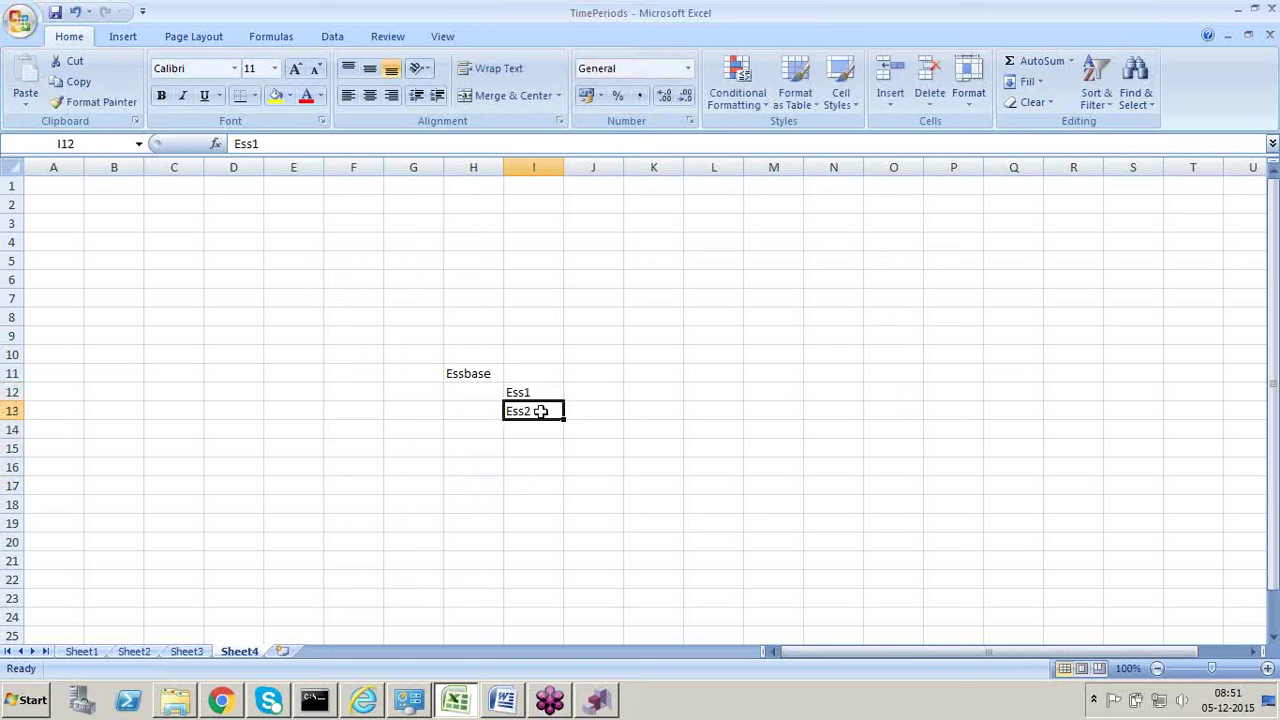
Step: Type ESS1 into M10, then switch back to DRM
click(762, 354)
text(5)
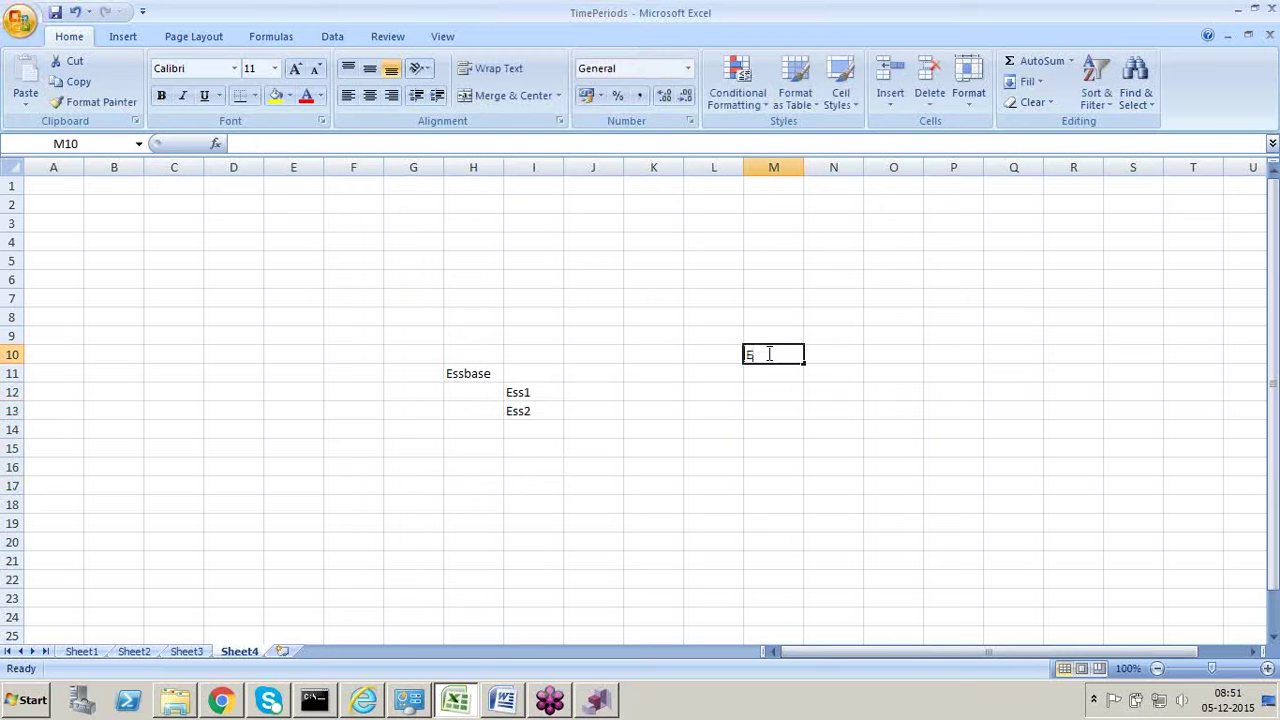
text(SS1)
click(752, 408)
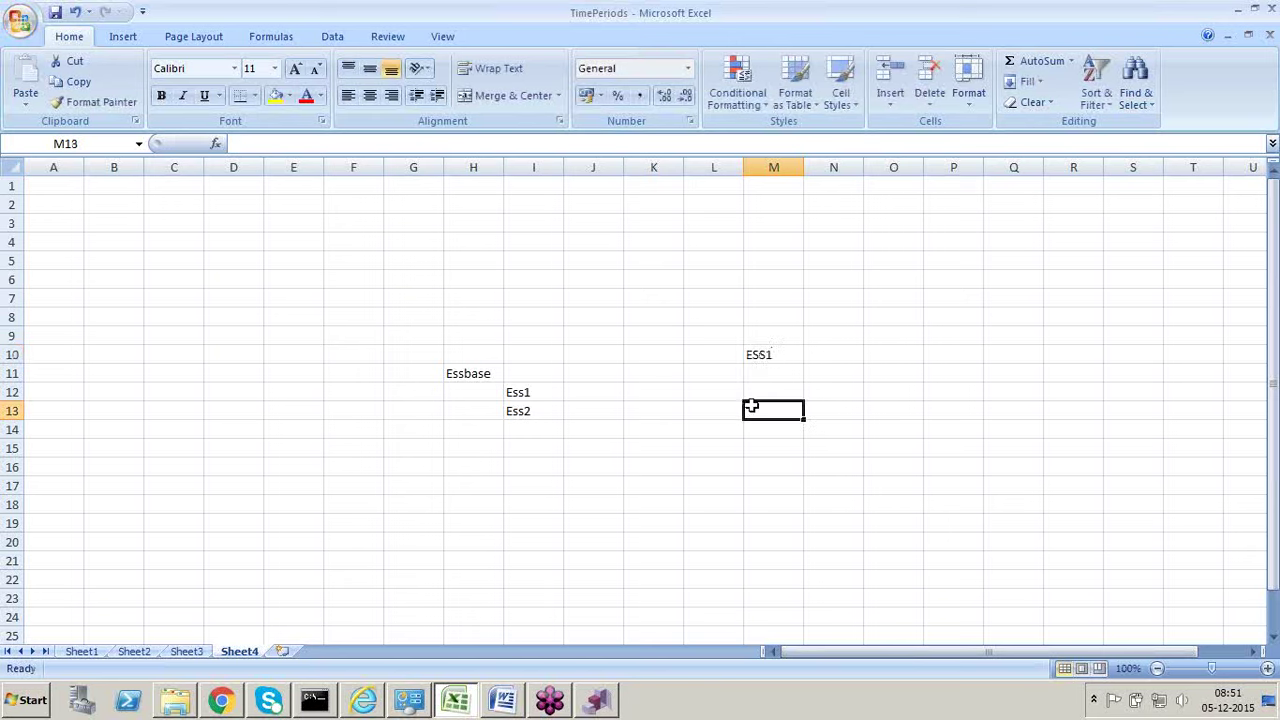
click(771, 351)
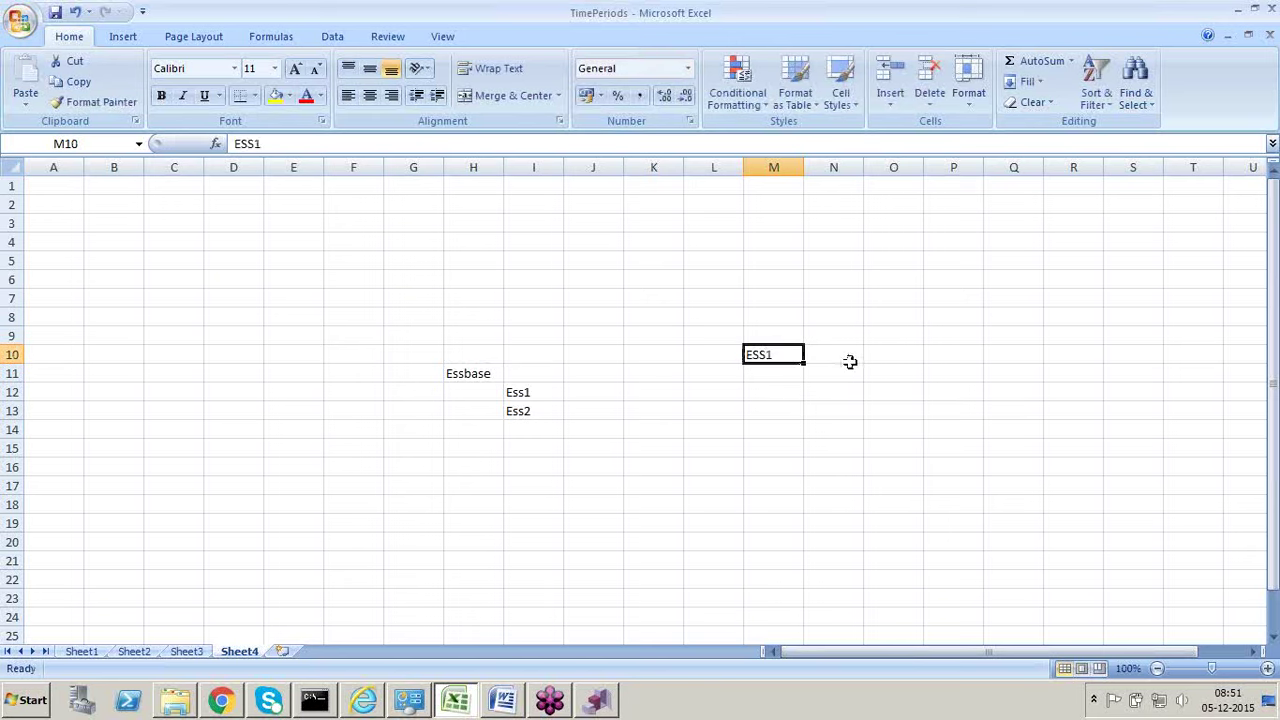
drag(840, 377, 849, 497)
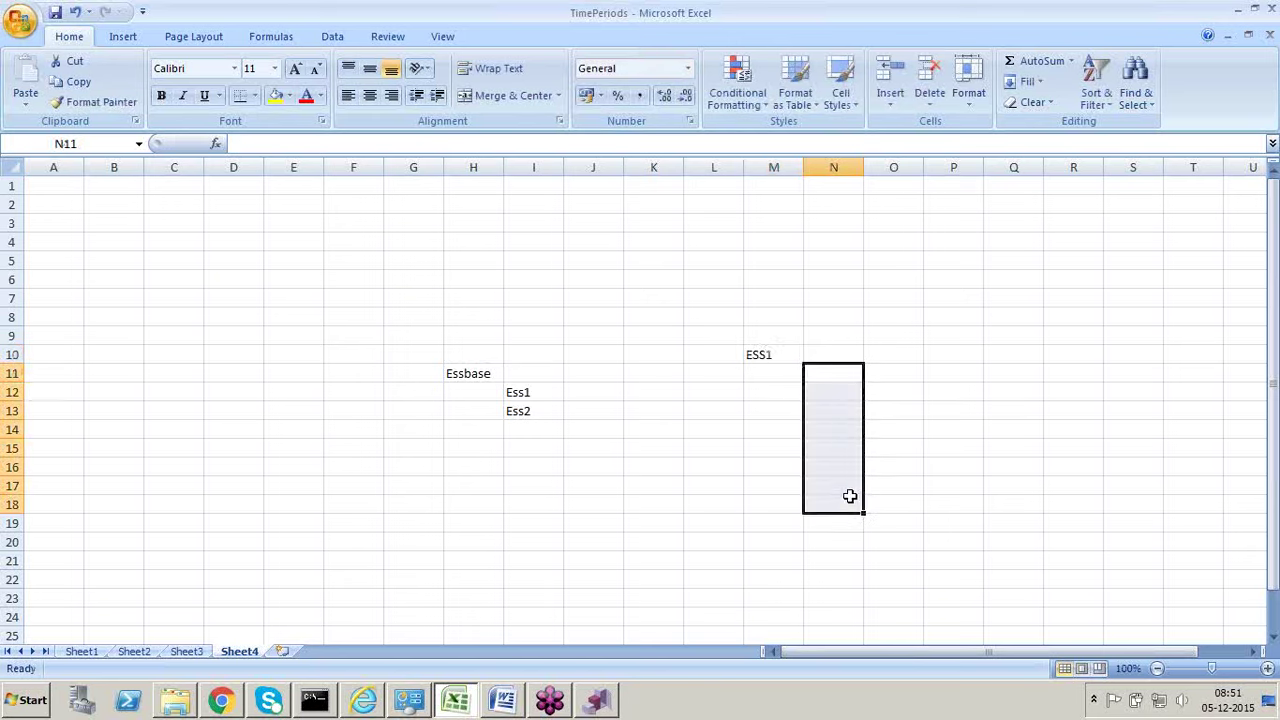
key(alt+Tab)
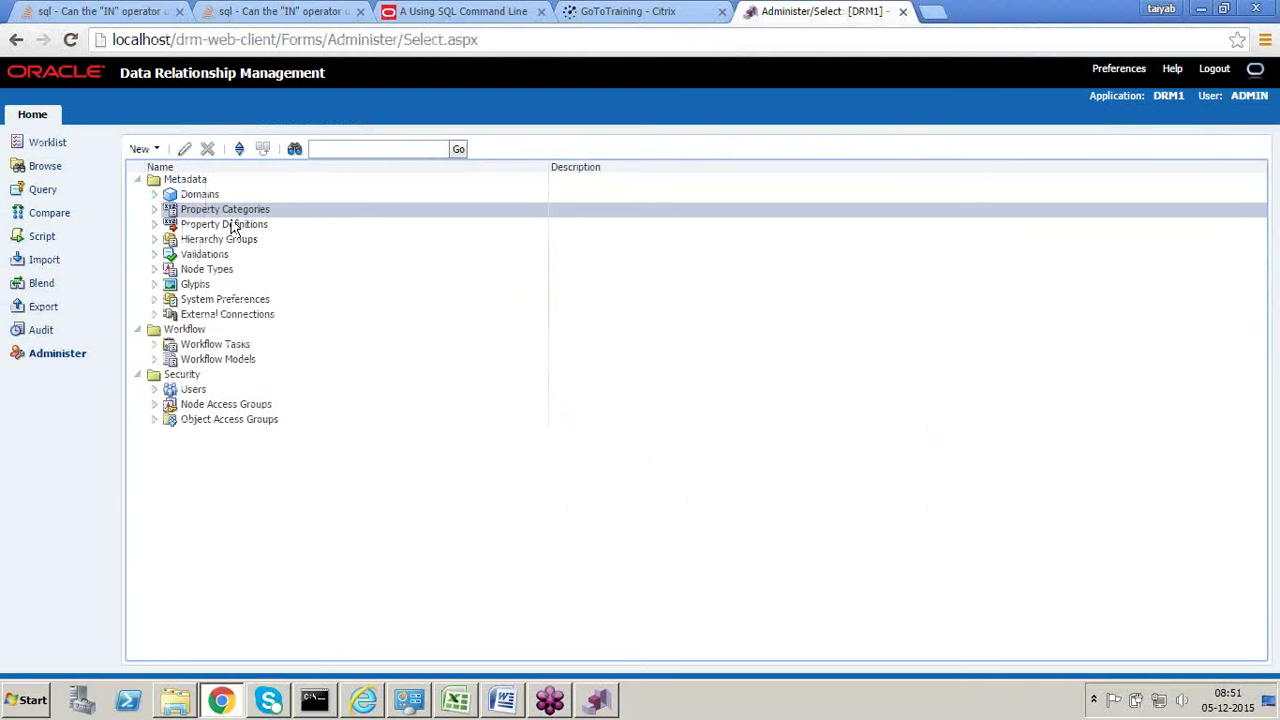
Step: Expand Property Definitions > Core, select Hierarchy Groups, then view Excel's Sheet3
click(154, 226)
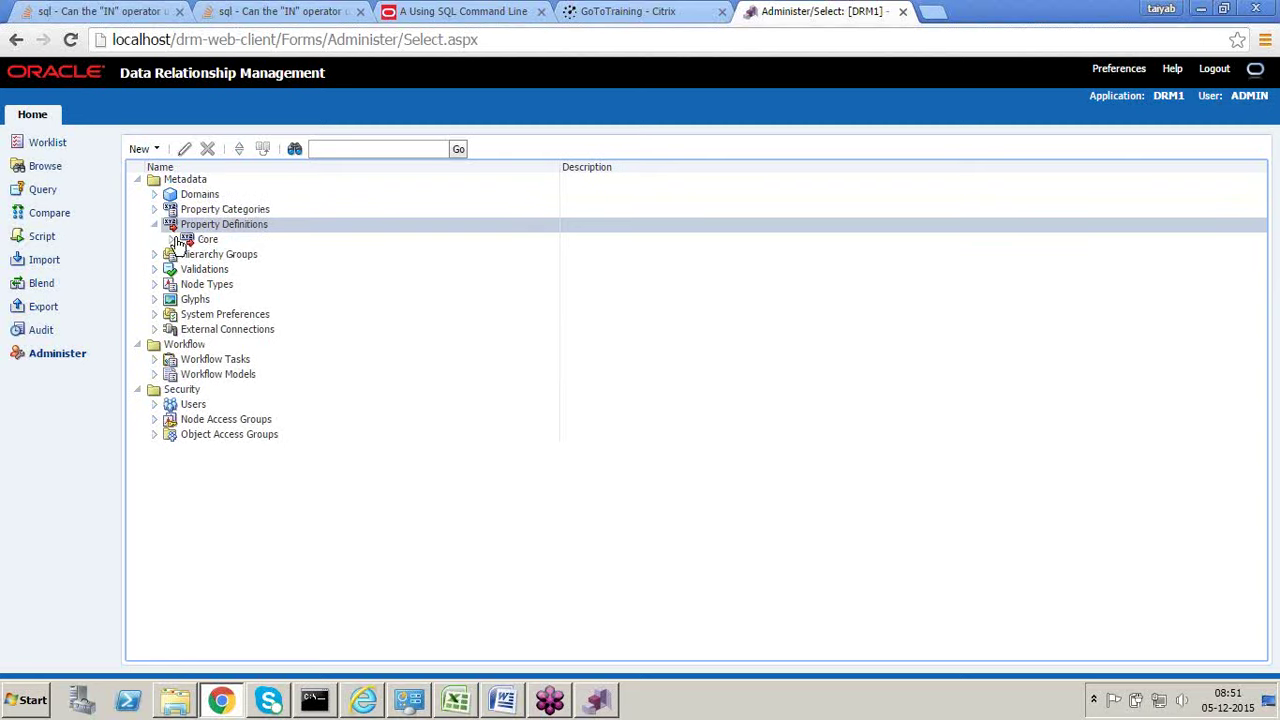
click(175, 243)
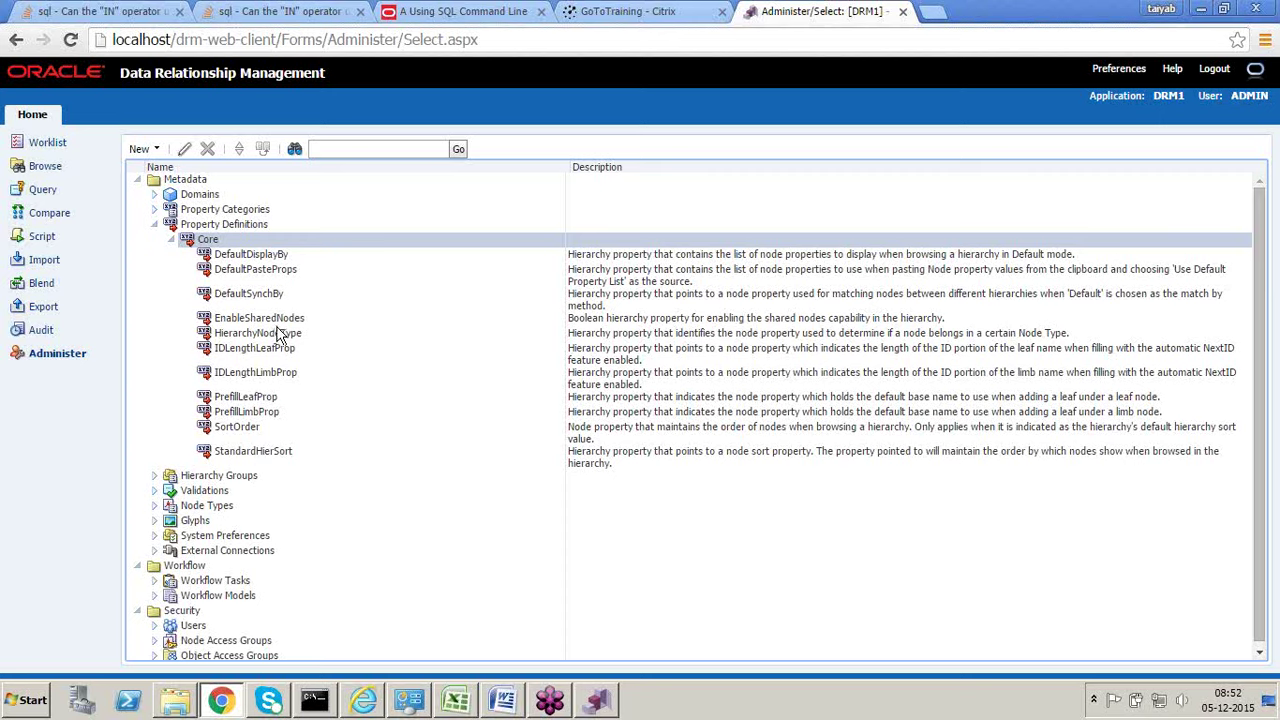
scroll(280, 335, down, 1)
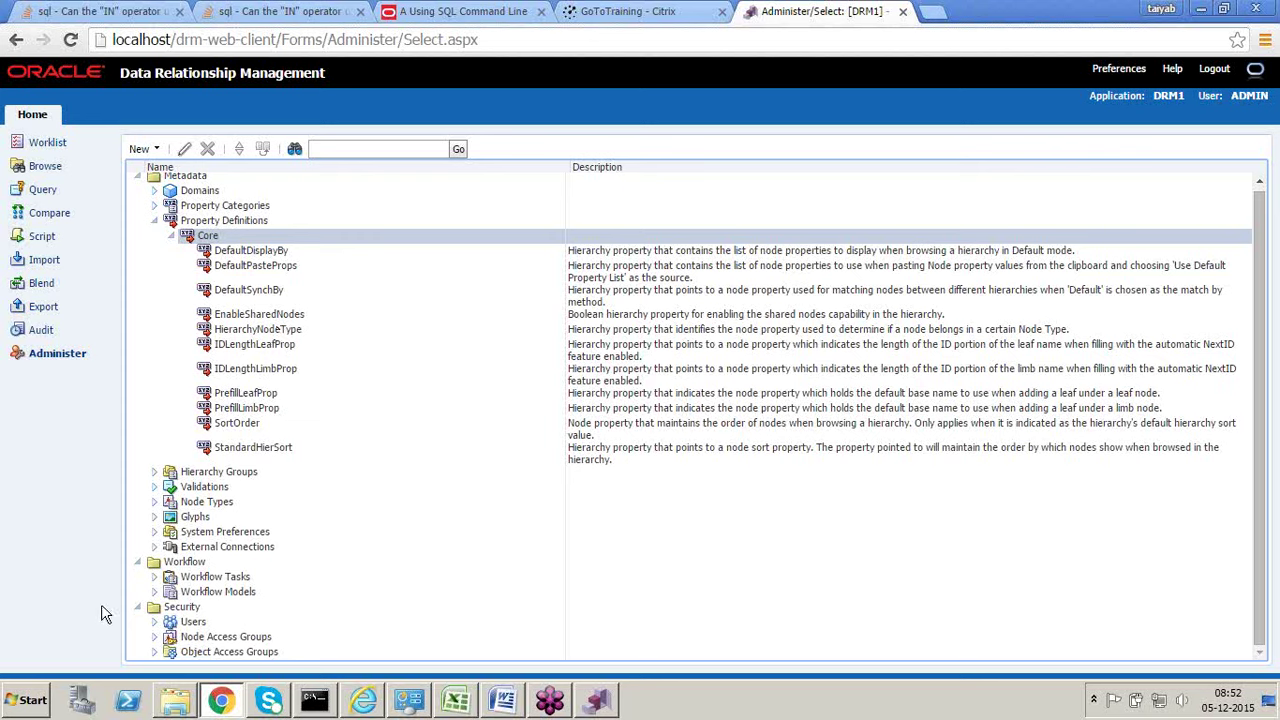
click(160, 472)
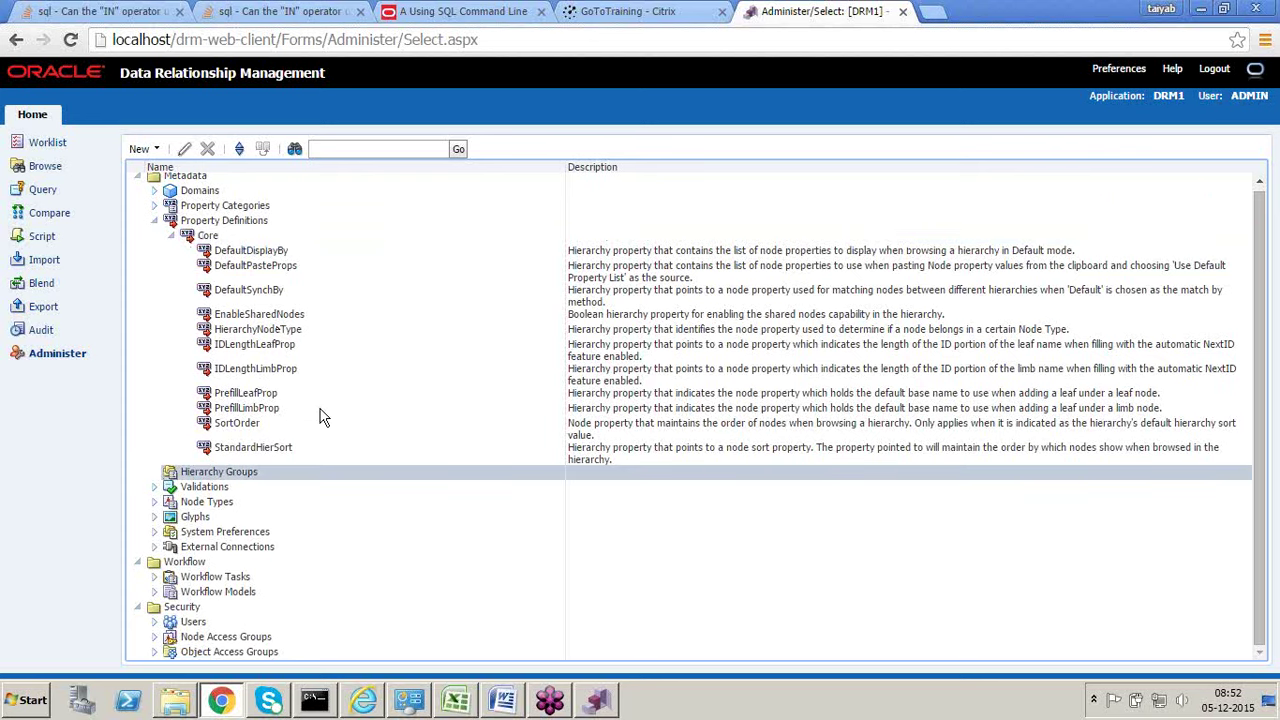
key(alt+Tab)
click(186, 651)
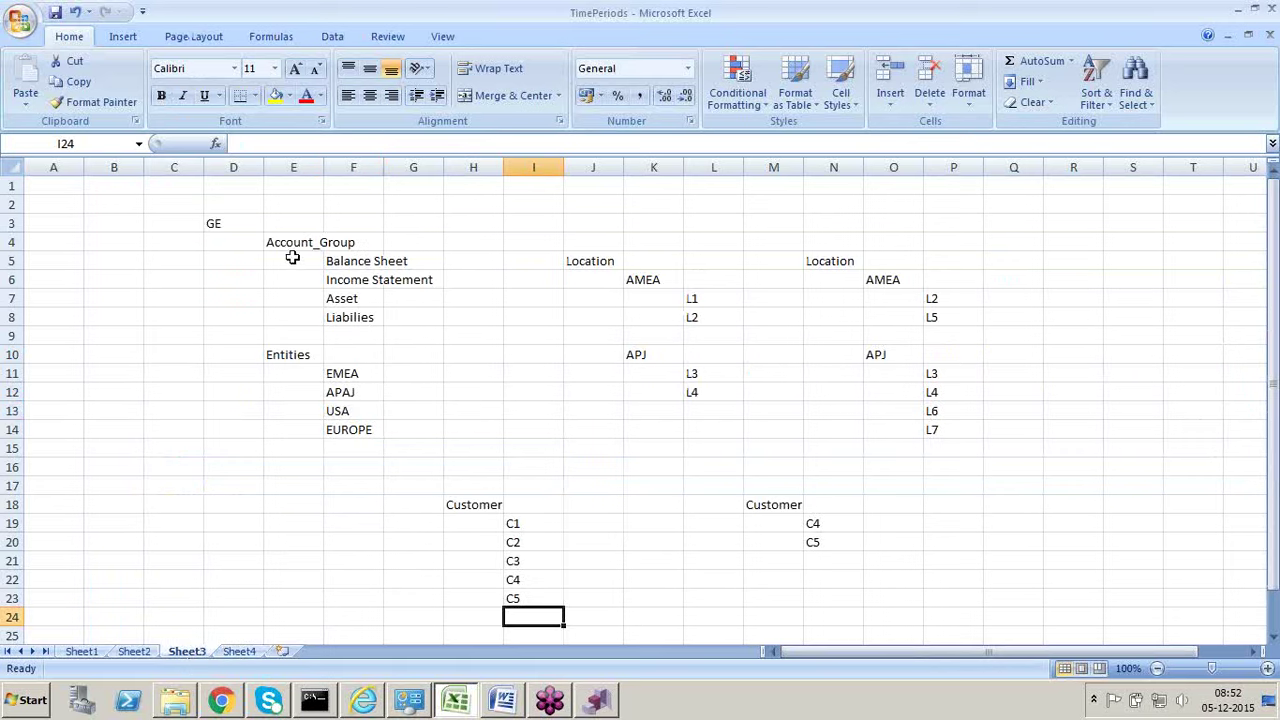
Step: Copy the four accounts in F5:F8 and paste them into H4:H7
click(222, 225)
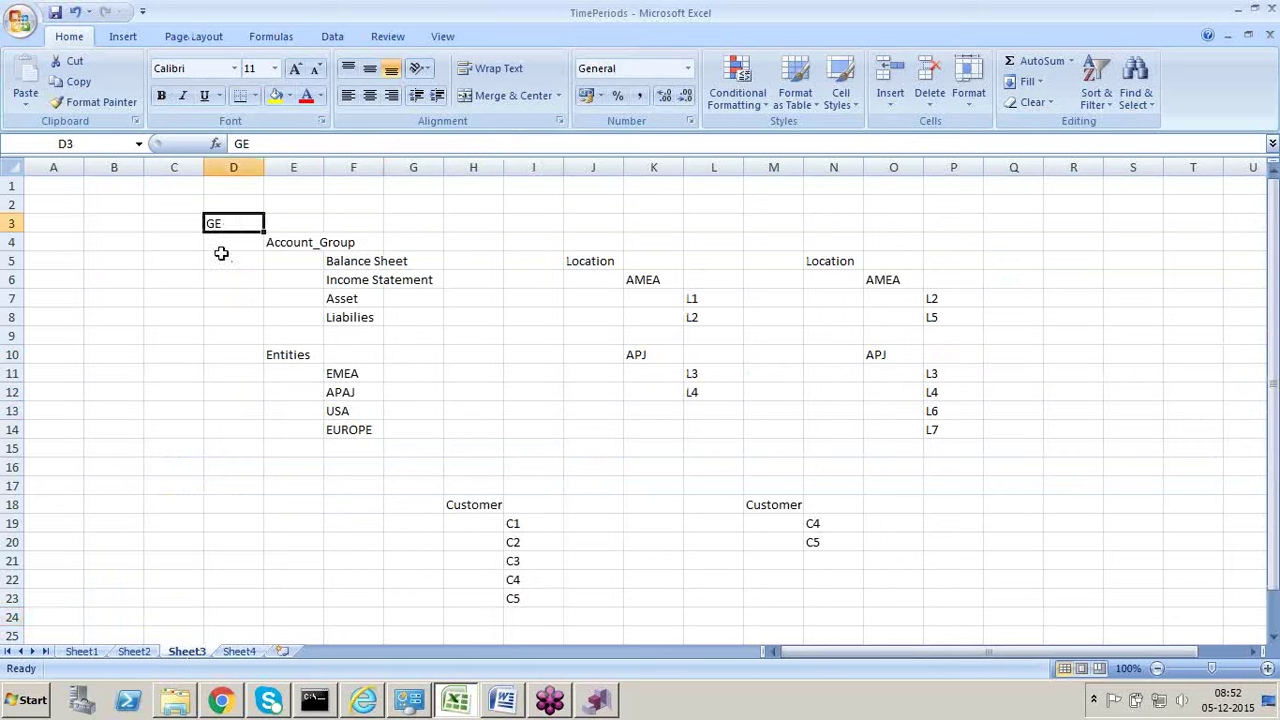
click(217, 298)
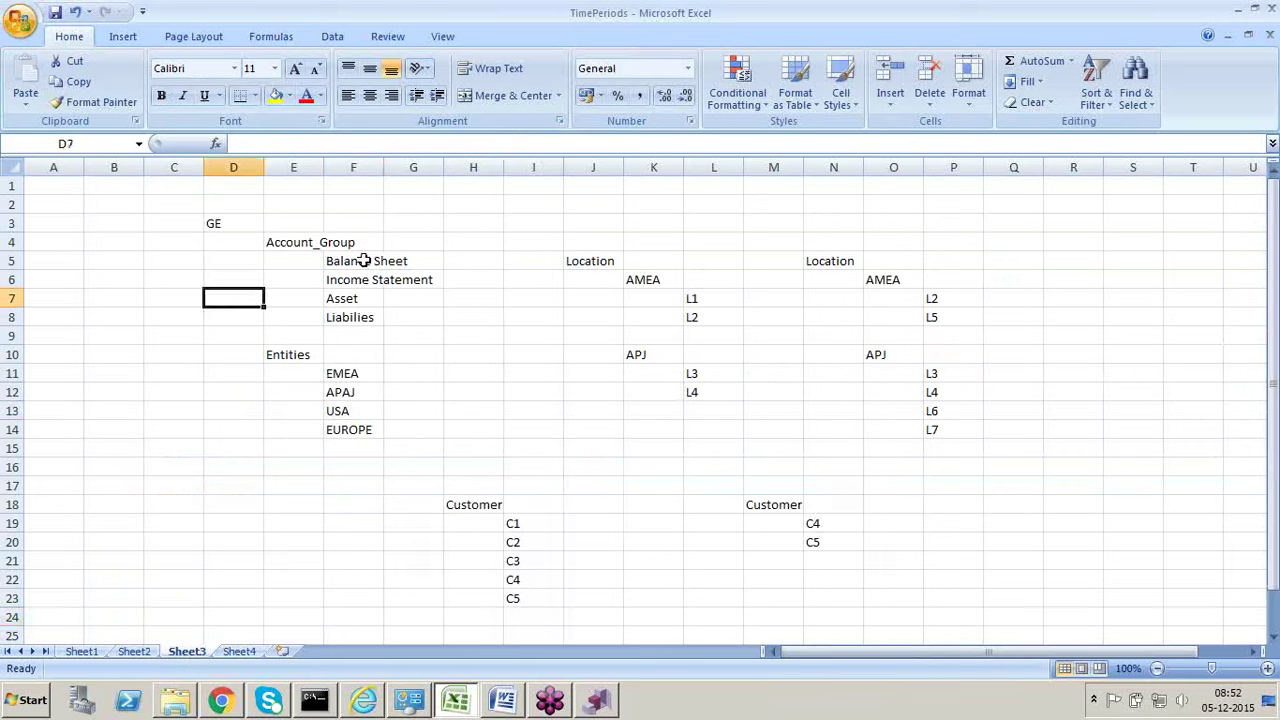
click(363, 260)
click(366, 282)
click(364, 300)
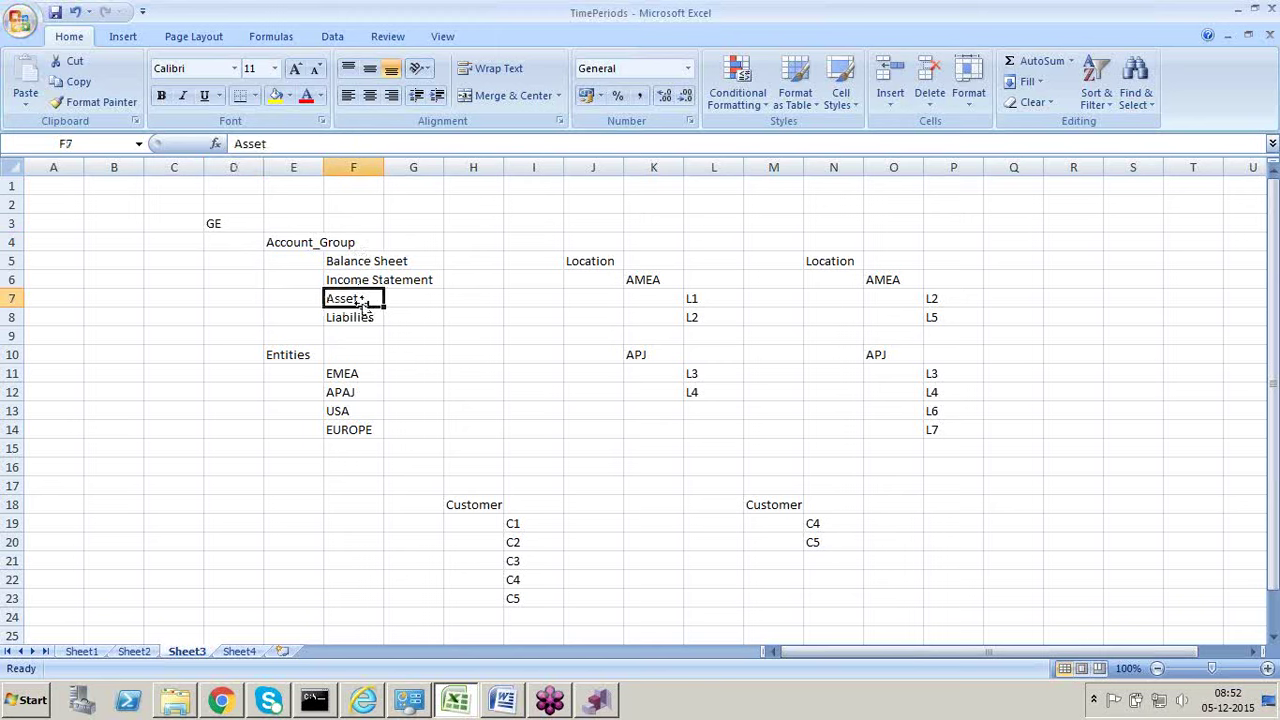
click(363, 317)
drag(362, 261, 363, 317)
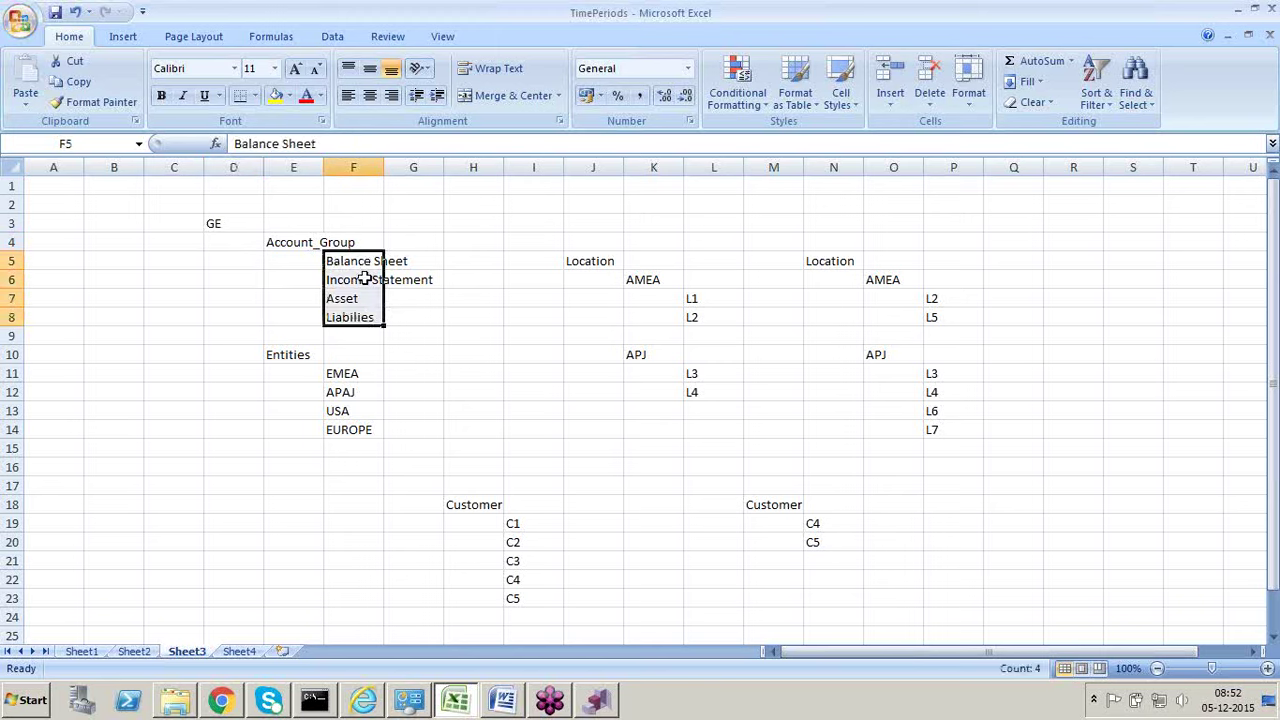
click(296, 243)
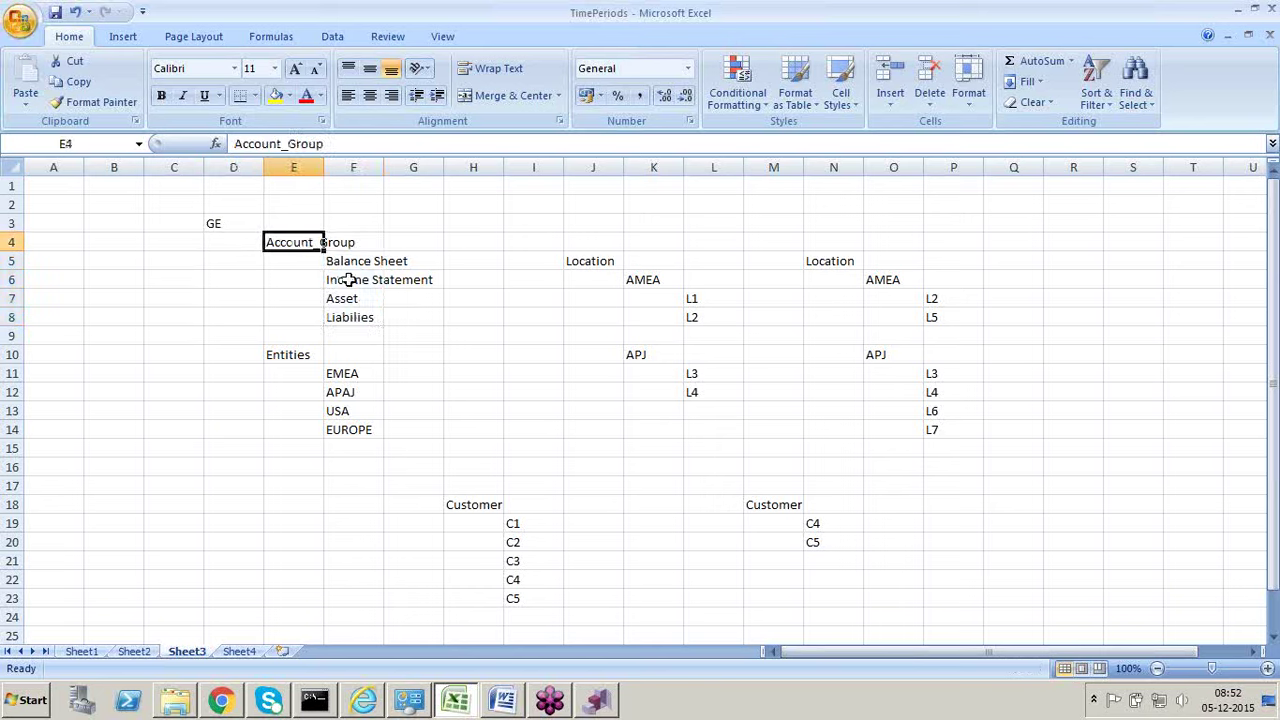
drag(352, 265, 355, 315)
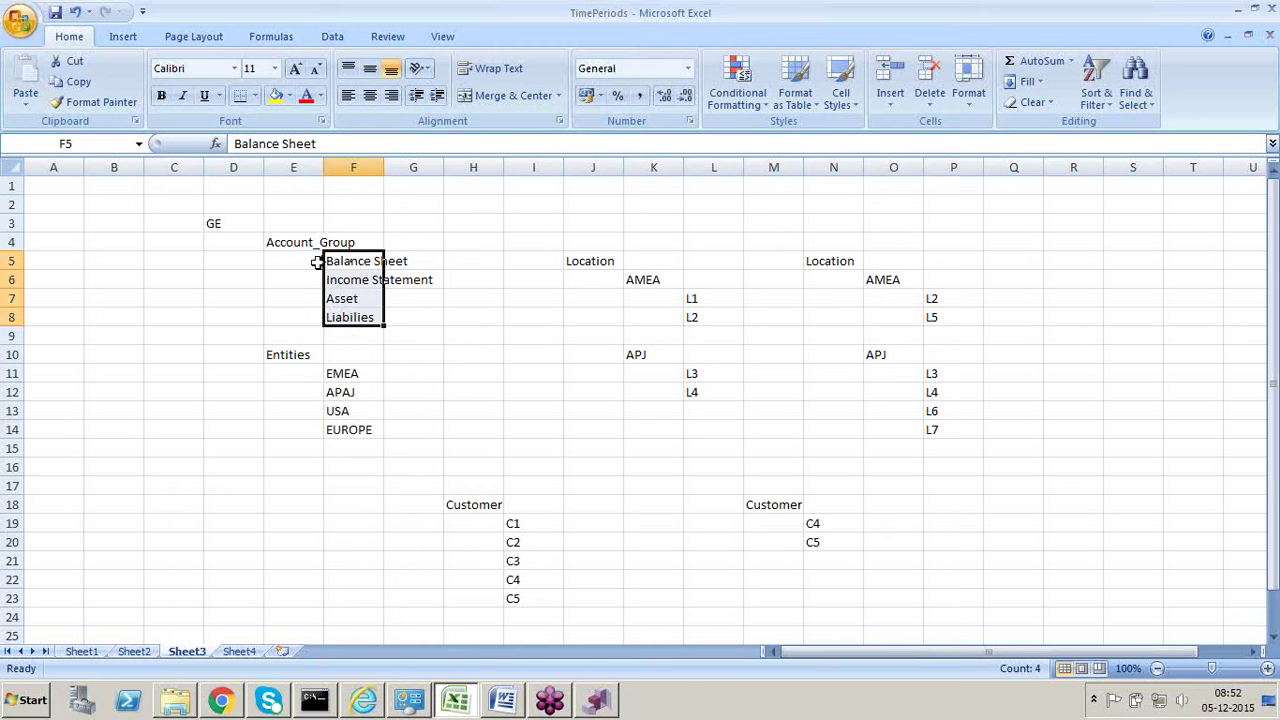
key(ctrl+c)
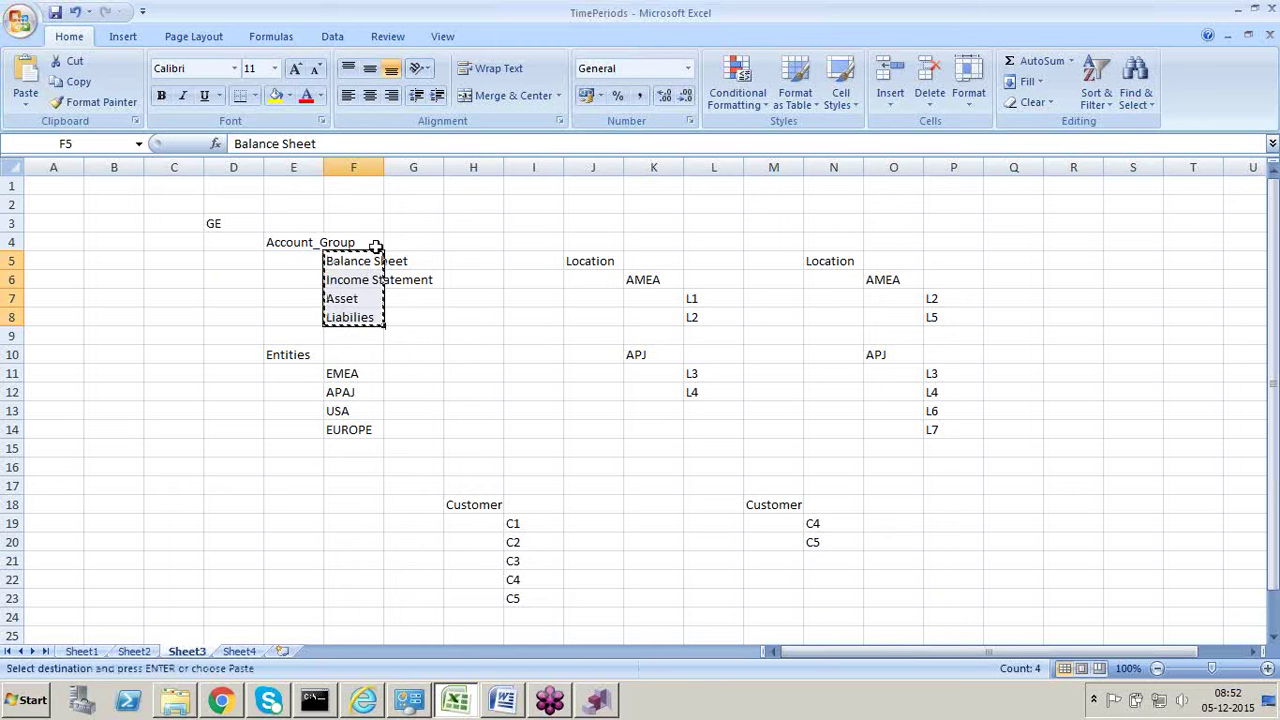
click(280, 245)
click(469, 243)
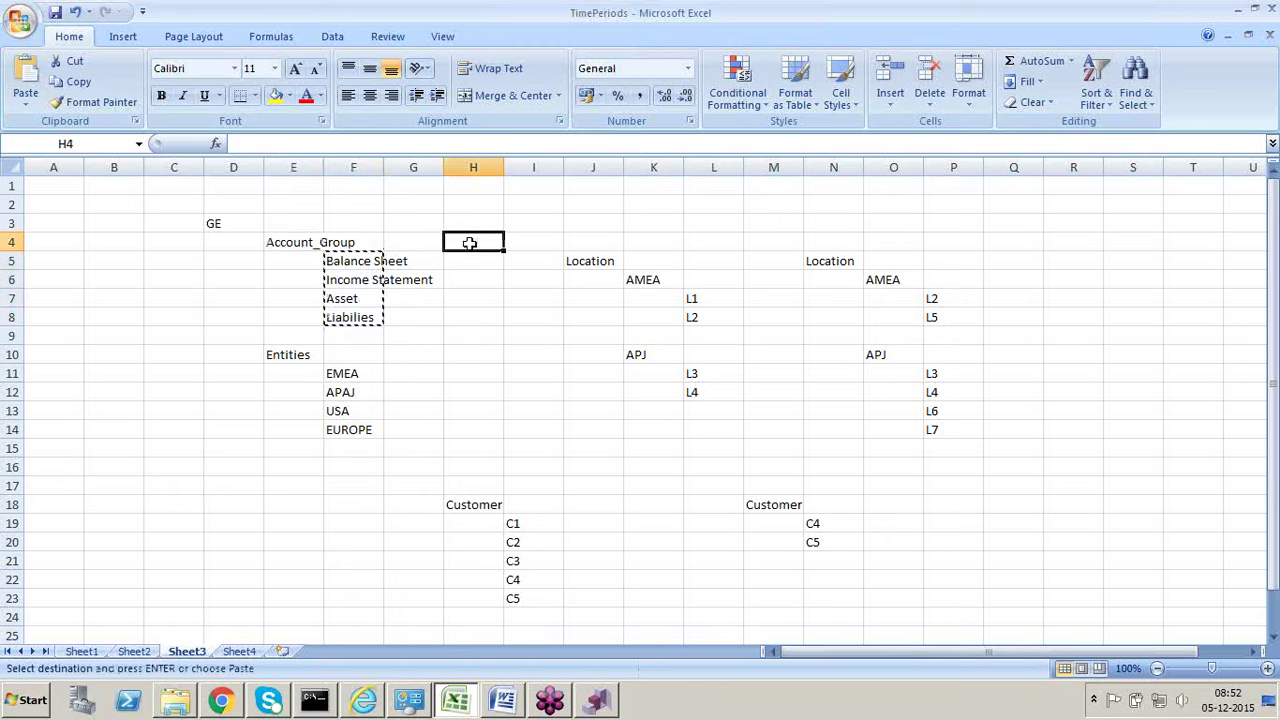
key(Return)
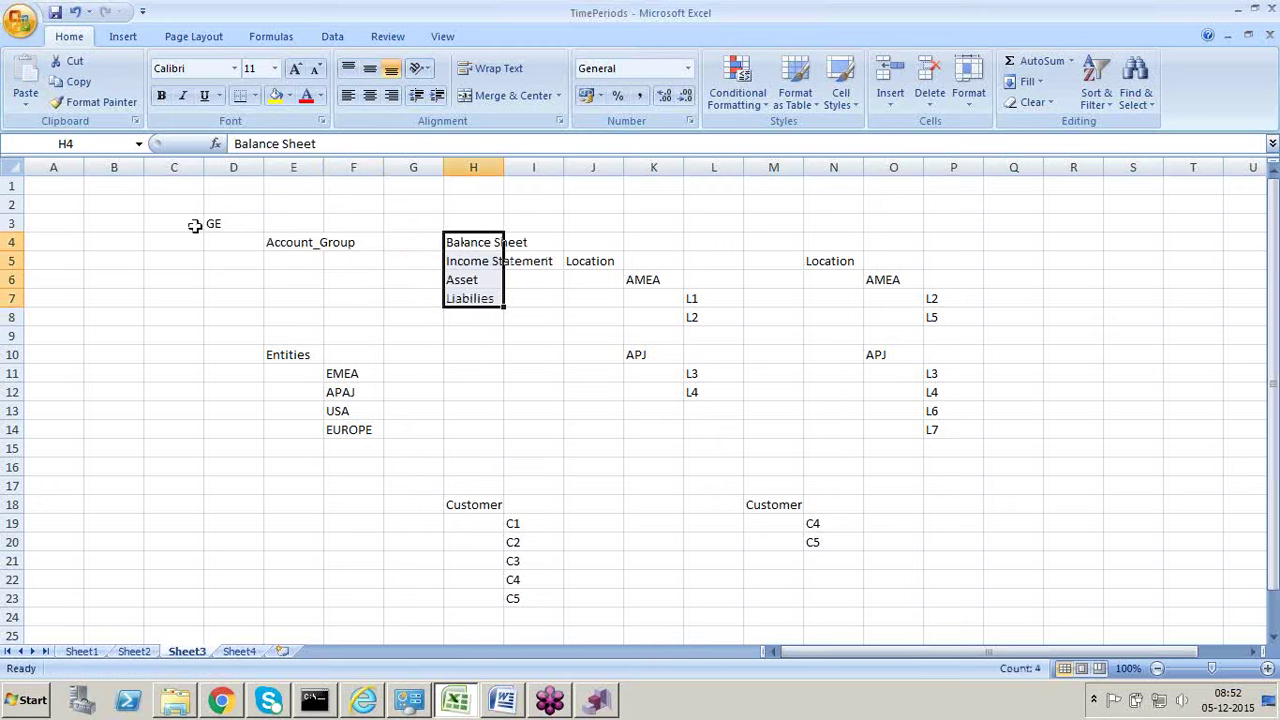
Step: Add the label GE in cell G3
click(403, 221)
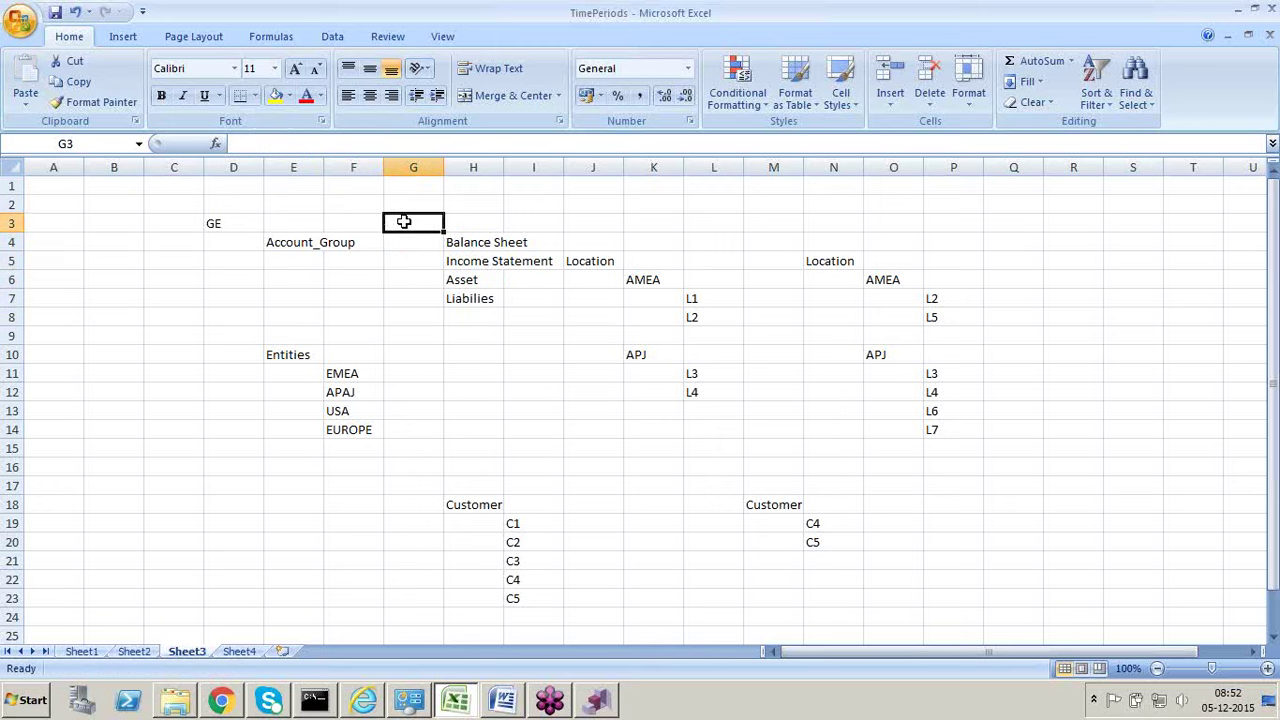
text(GE)
click(508, 352)
key(Left)
key(Left)
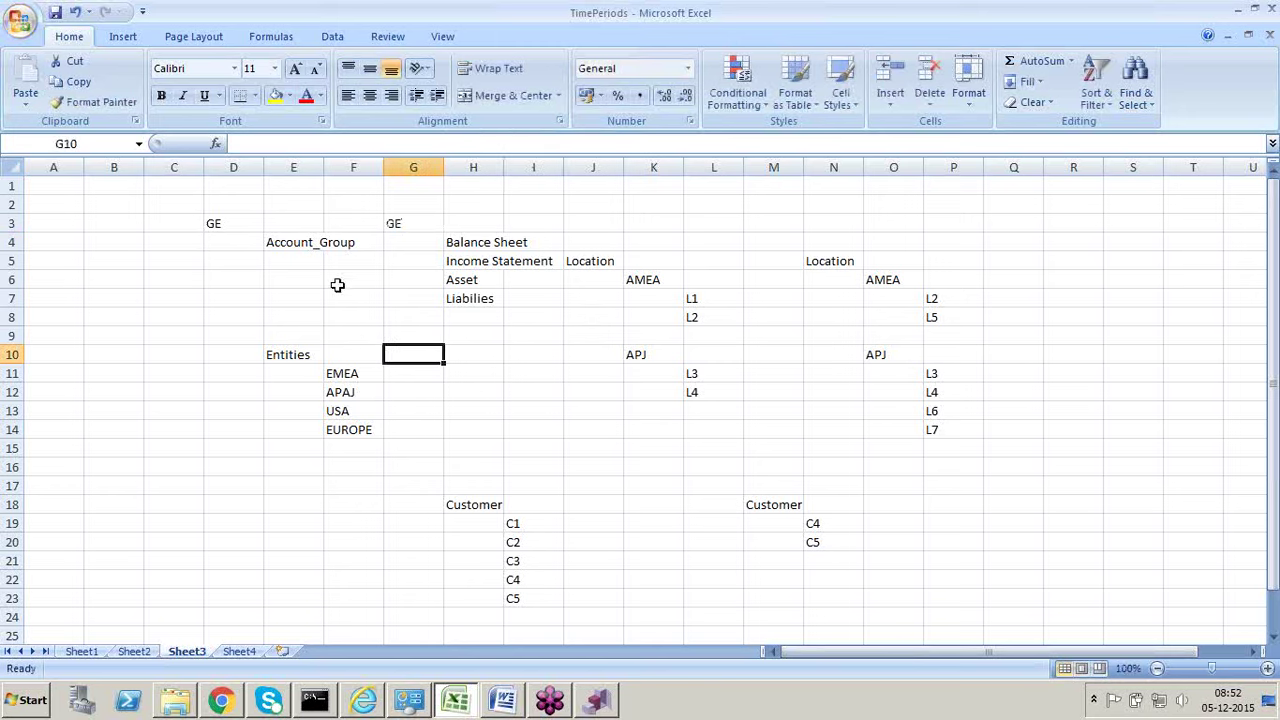
click(303, 243)
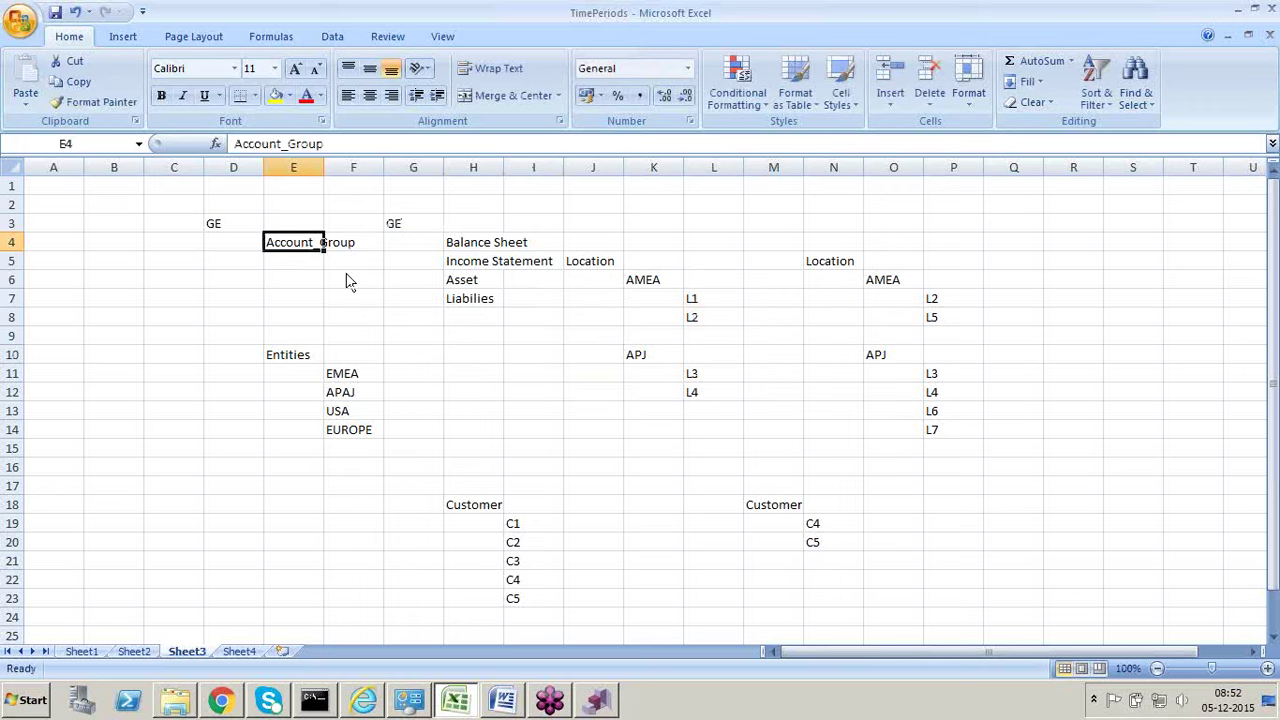
Step: Check the Validations entry in DRM, then return to Excel's Sheet1 TimePeriods table
key(alt+Tab)
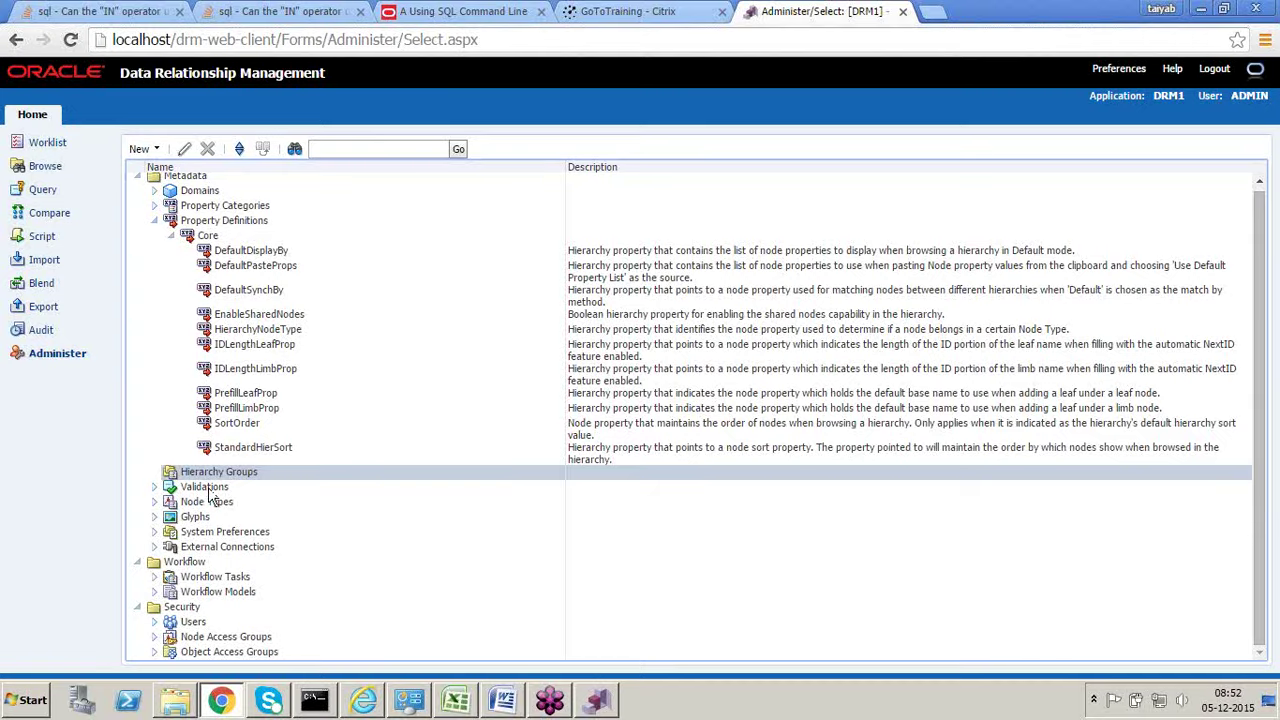
click(208, 490)
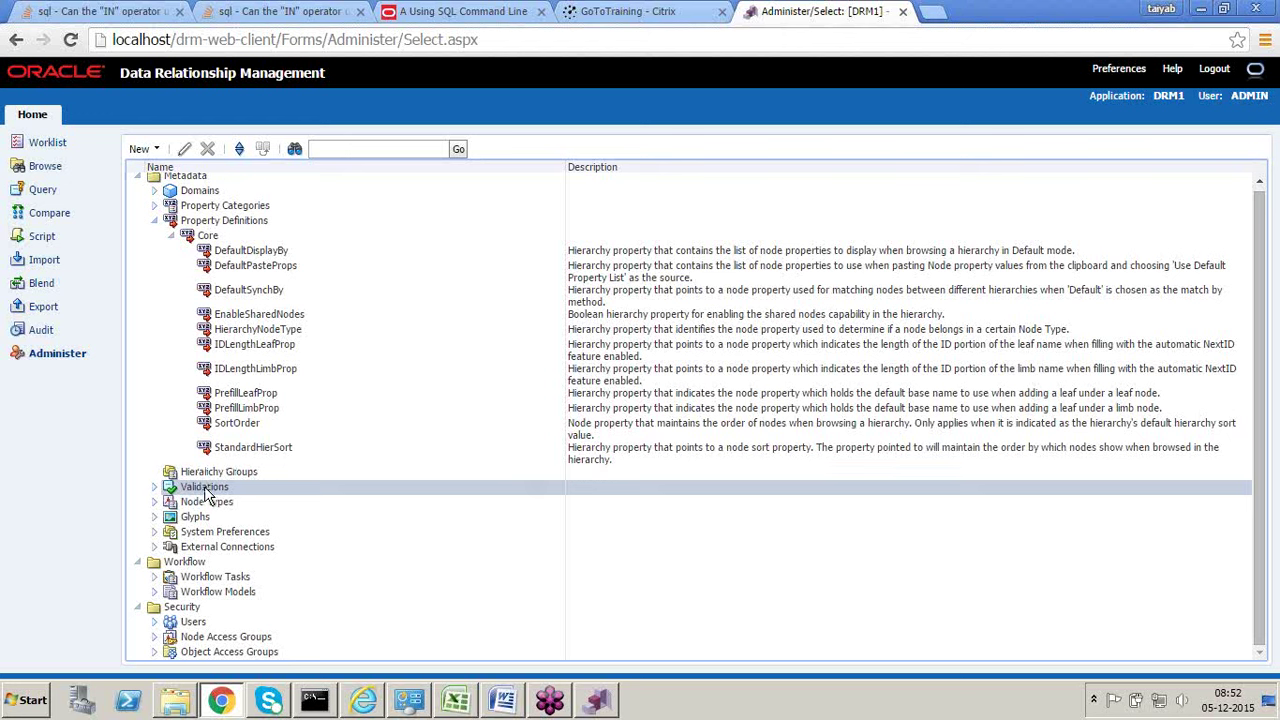
key(alt+Tab)
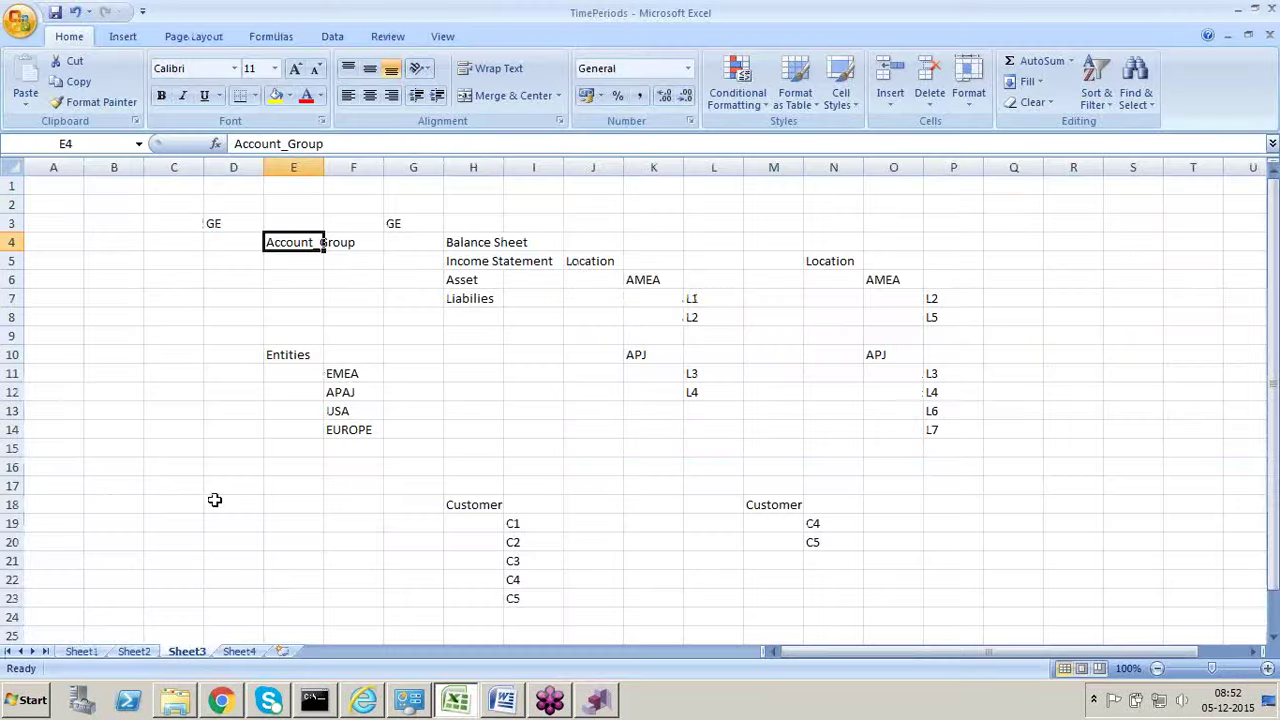
click(80, 651)
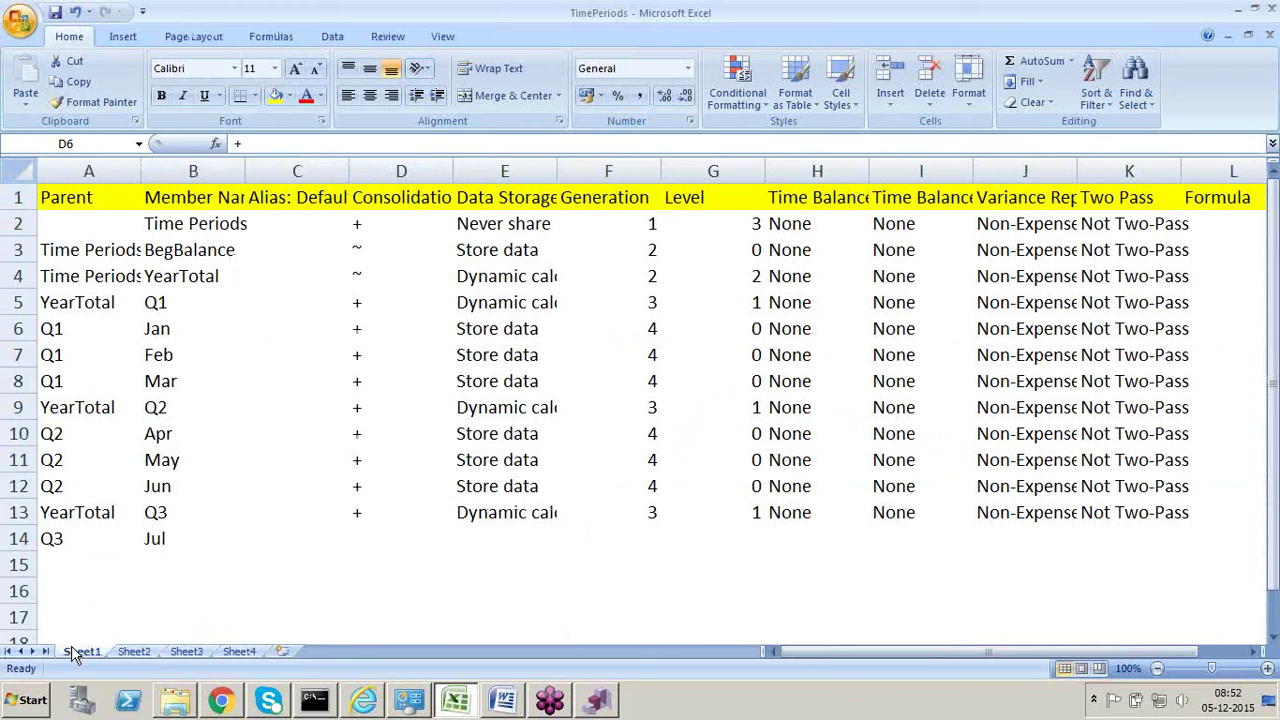
Step: Inspect Q2 in B9, Feb's operator in D7 and Q1's storage in E5, then return to DRM
click(191, 406)
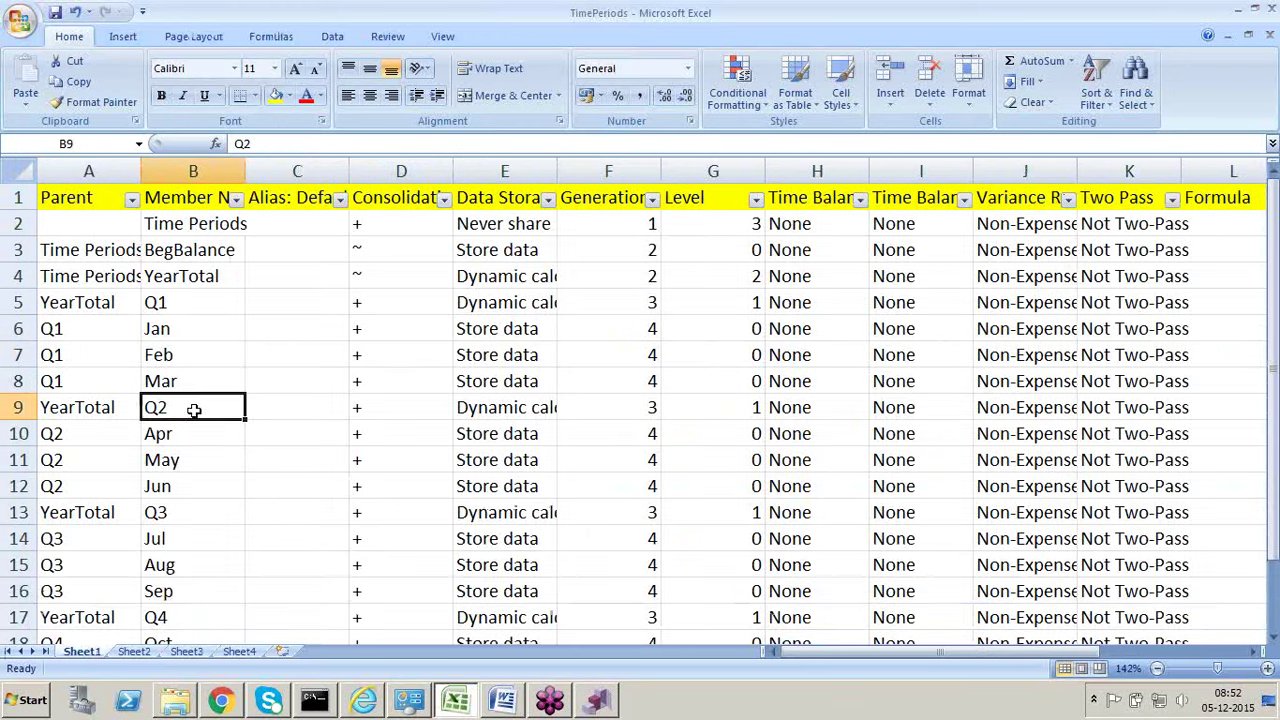
click(404, 356)
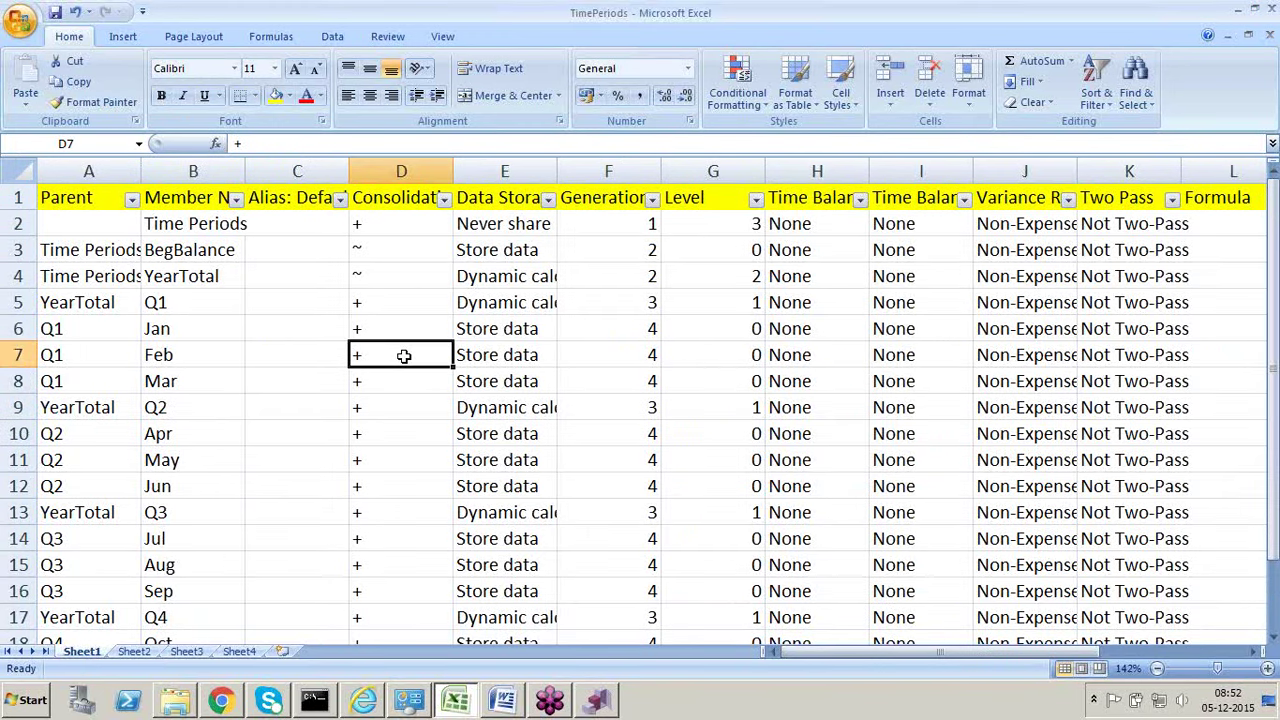
click(505, 306)
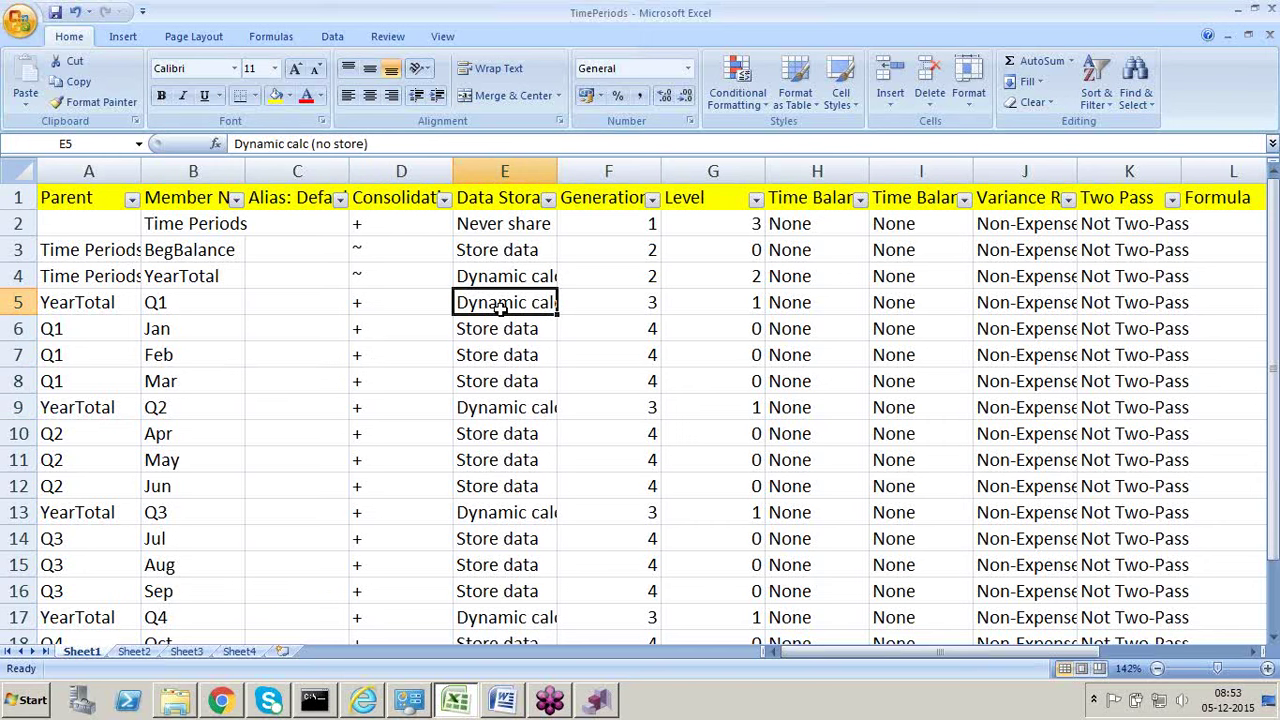
key(alt+Tab)
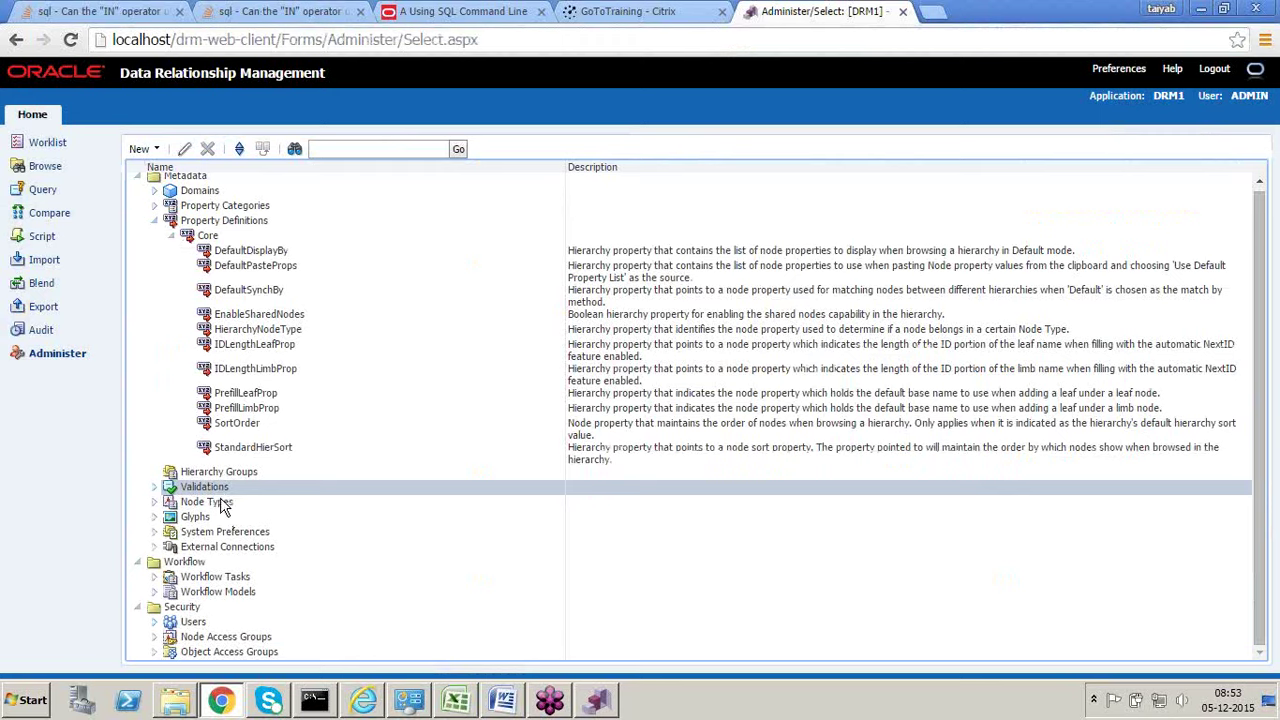
Step: Look at Node Types in the Administer tree, then return to Excel
click(220, 500)
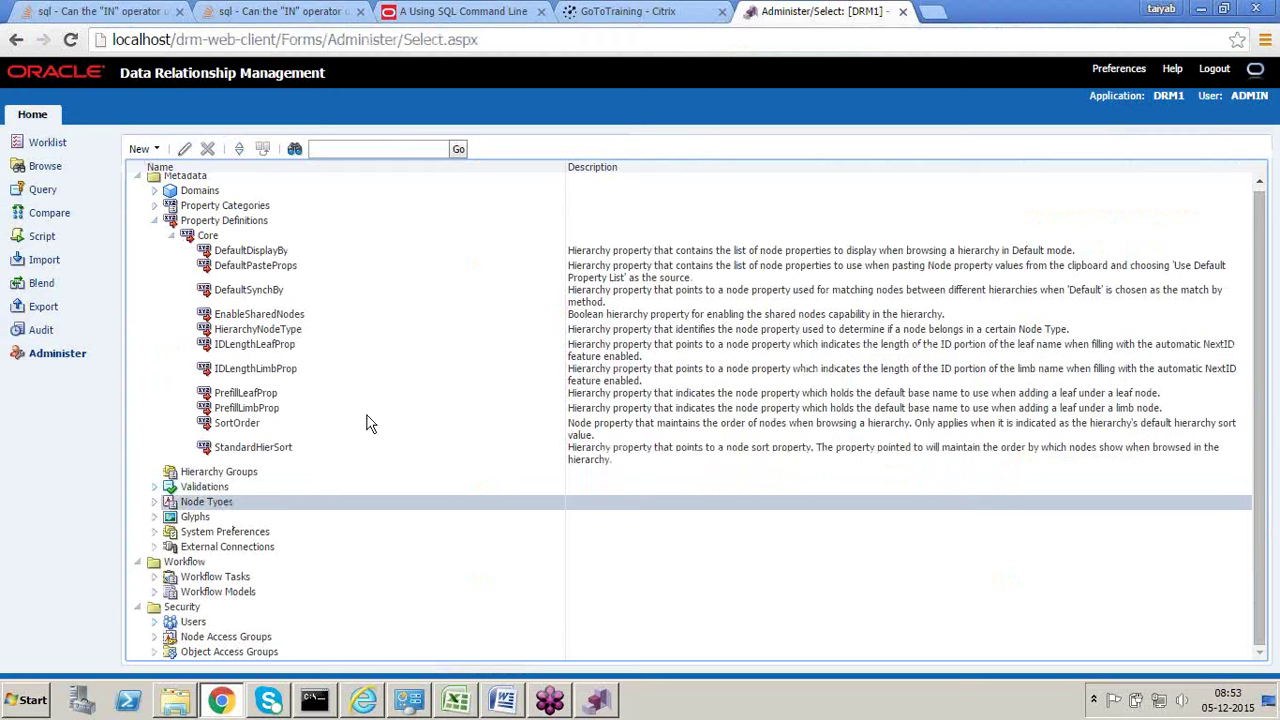
key(alt+Tab)
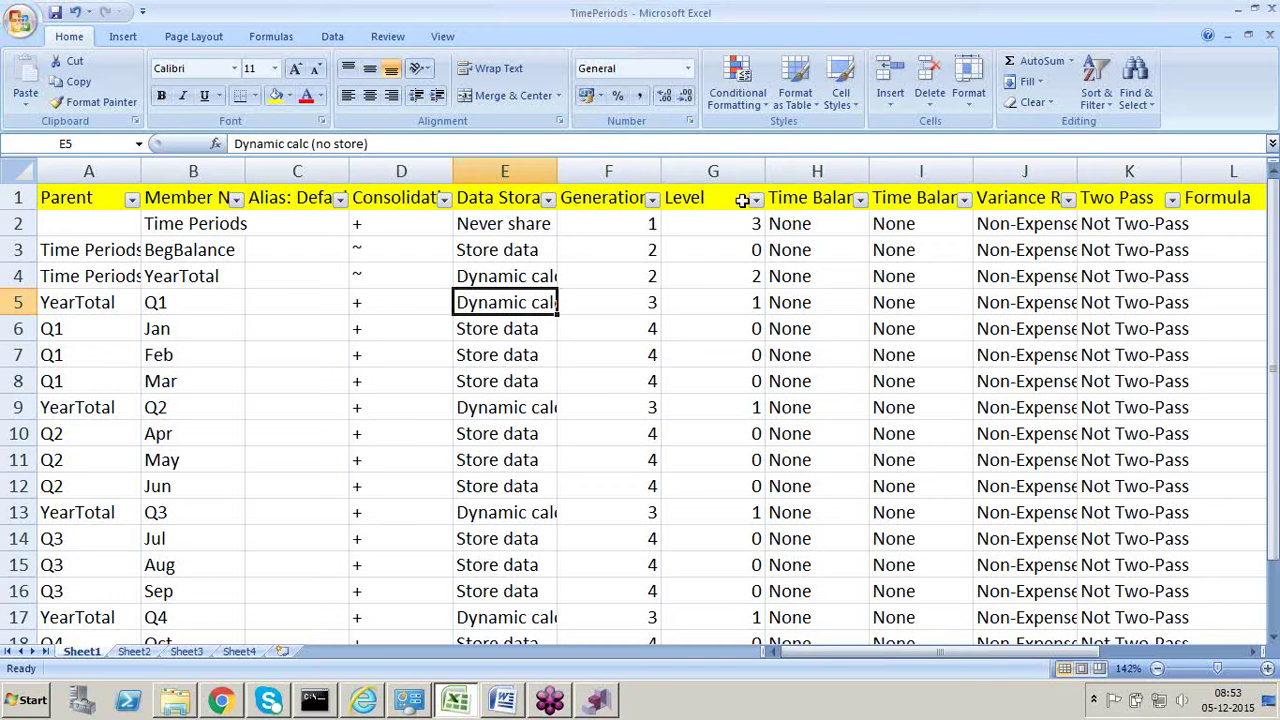
Step: Step along the Time Balance, Time Balance Skip, Variance Reporting and Two Pass headers
click(782, 198)
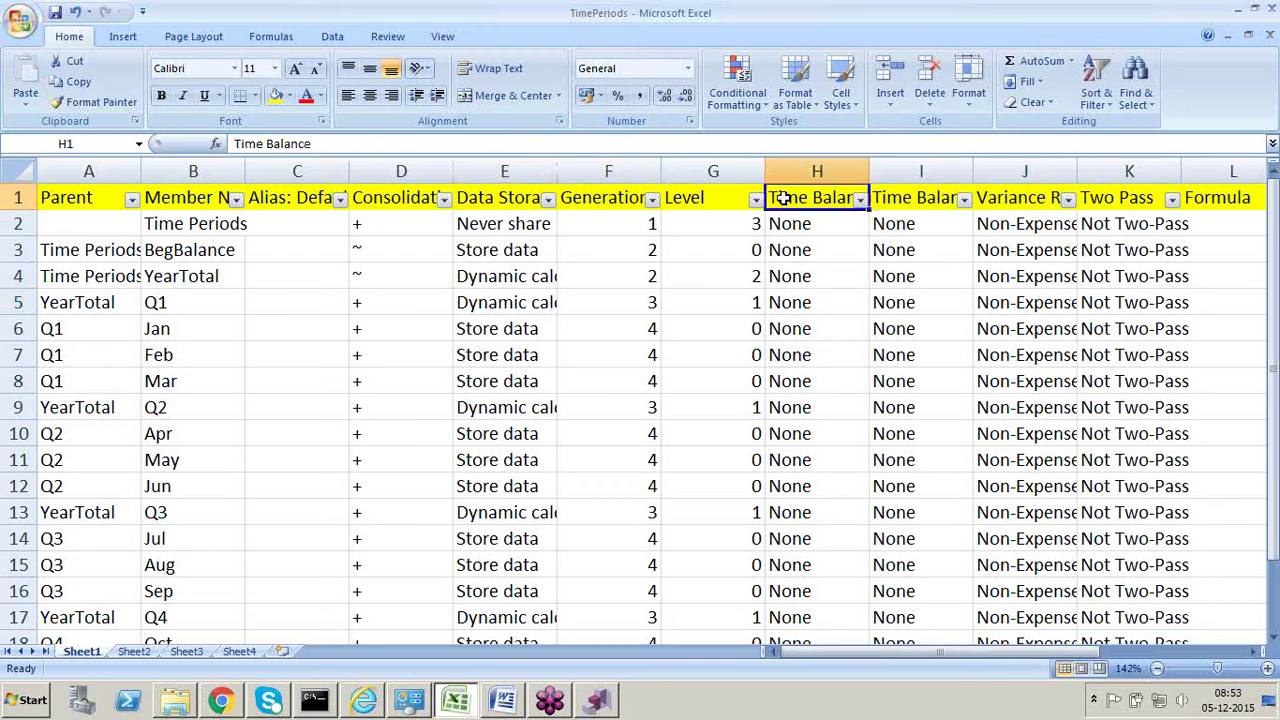
key(Right)
key(Right)
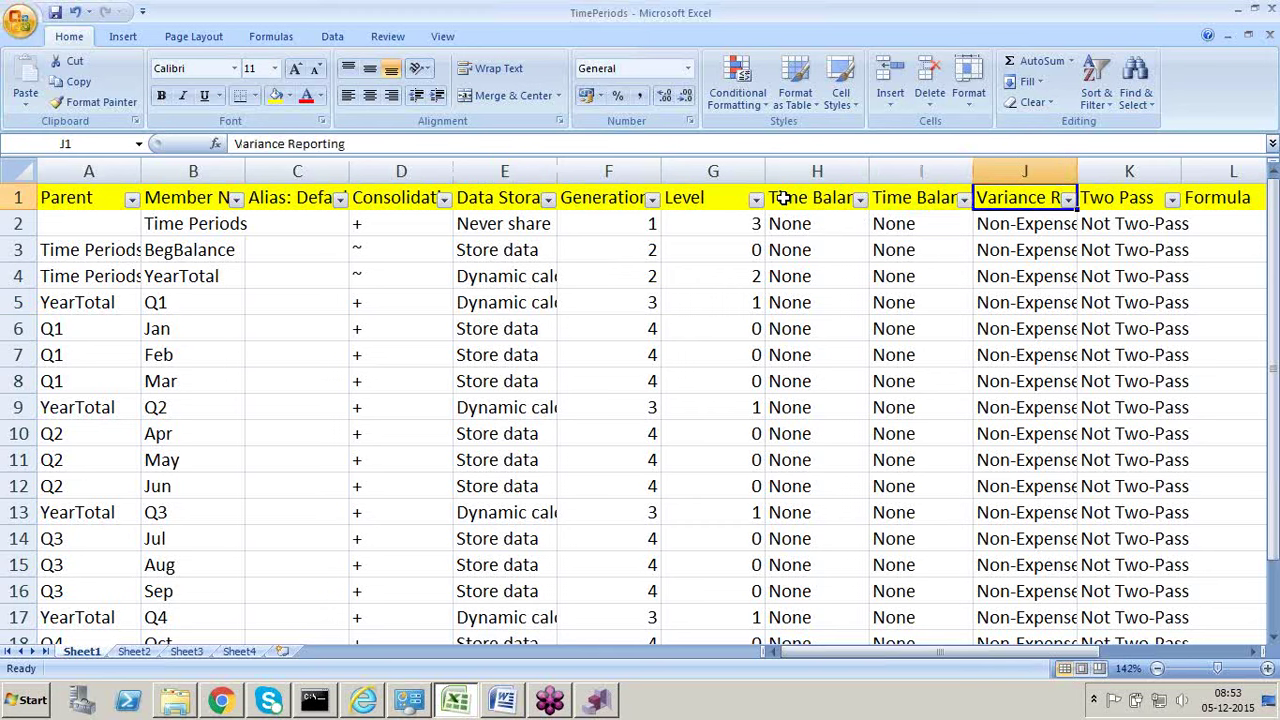
key(Right)
key(Left)
key(Left)
key(Left)
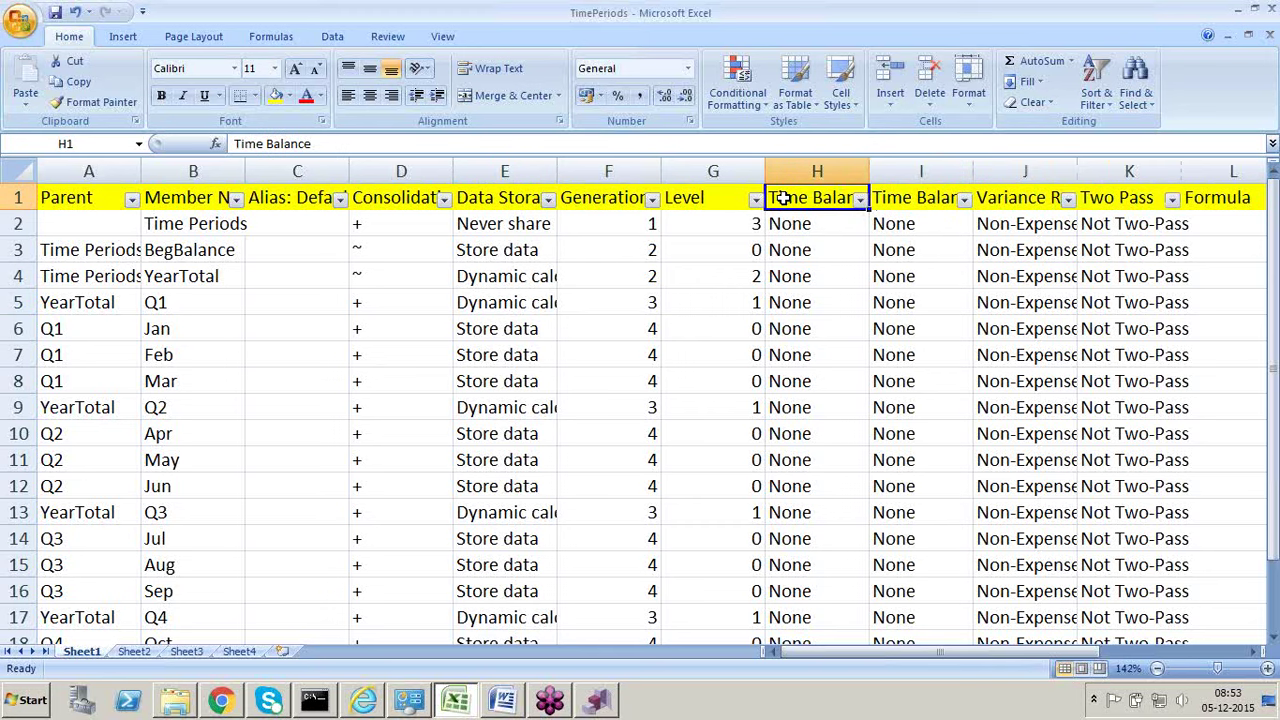
key(Right)
key(Right)
key(Right)
key(Left)
key(Left)
key(Left)
key(Right)
key(Right)
key(Right)
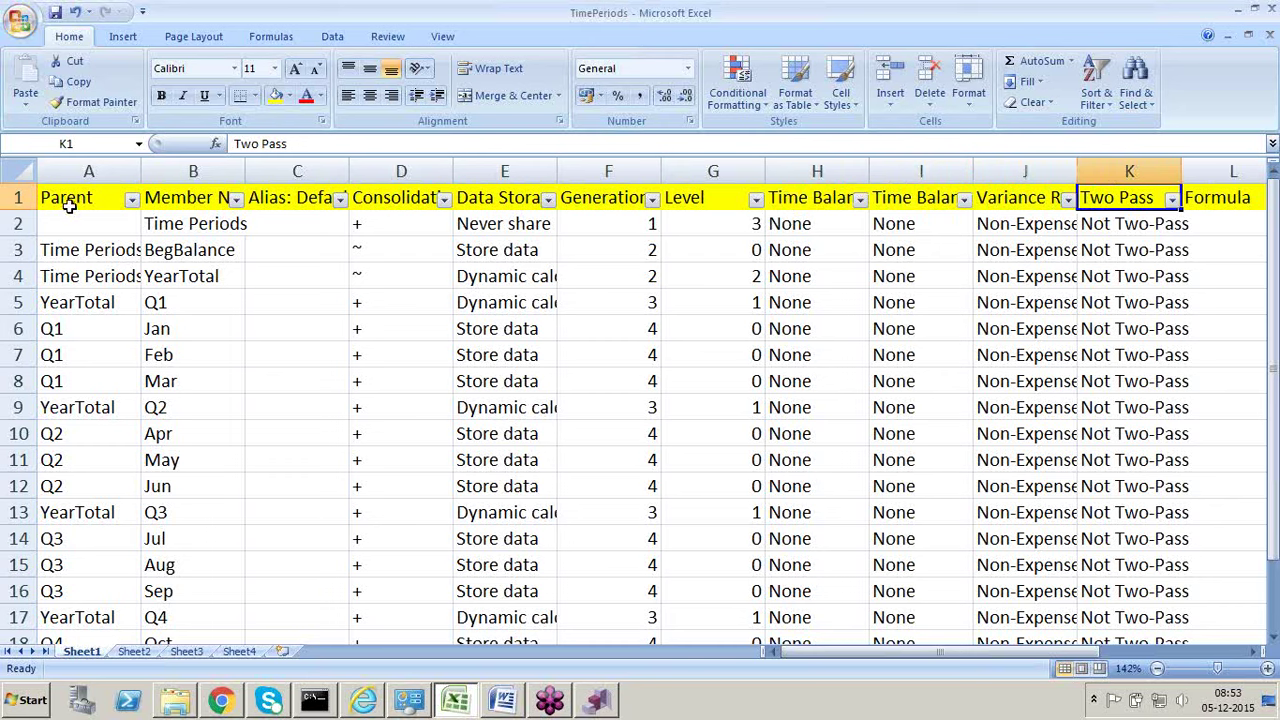
Step: Review every column header from Alias: Default through Two Pass
click(290, 202)
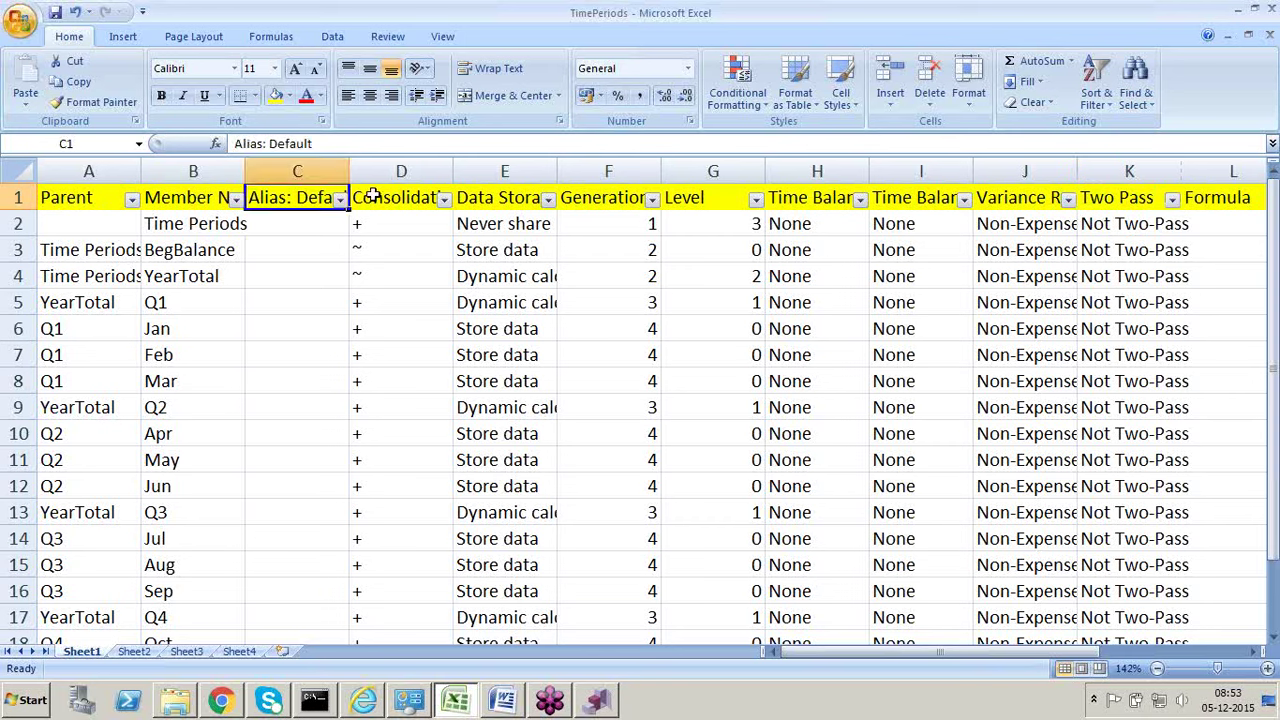
click(371, 197)
click(493, 197)
click(809, 194)
click(900, 198)
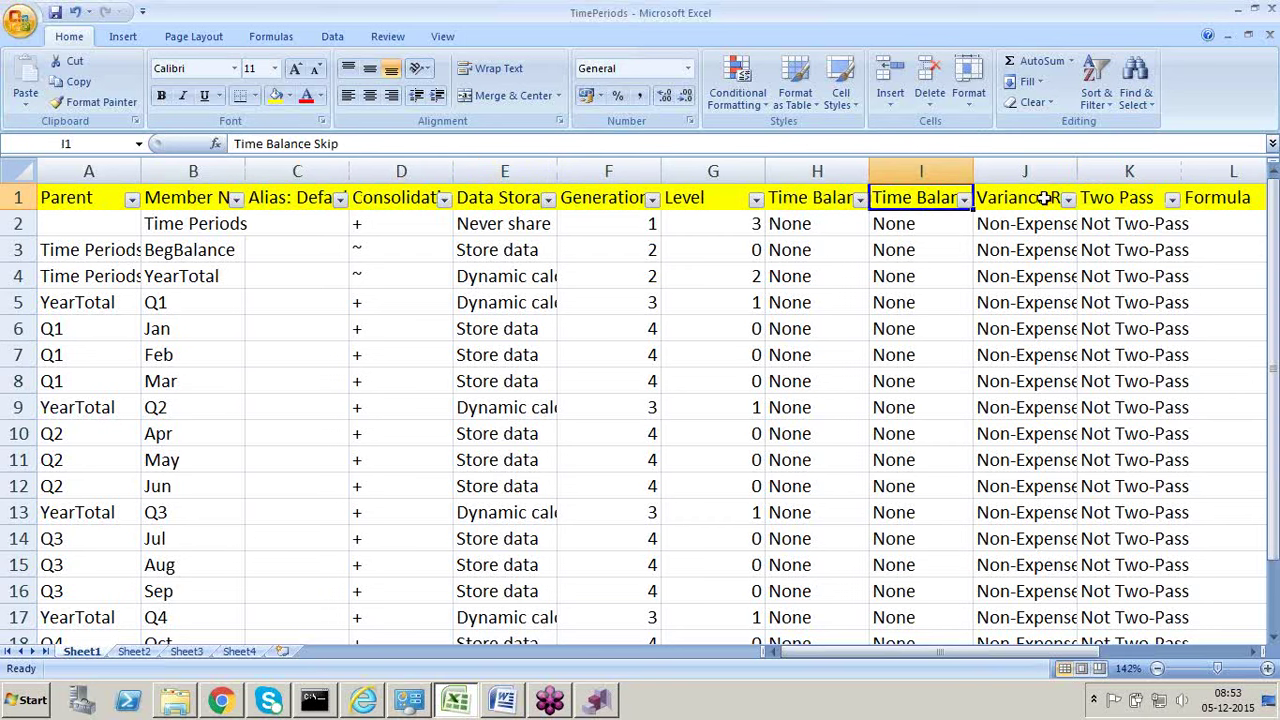
click(1043, 198)
click(1105, 200)
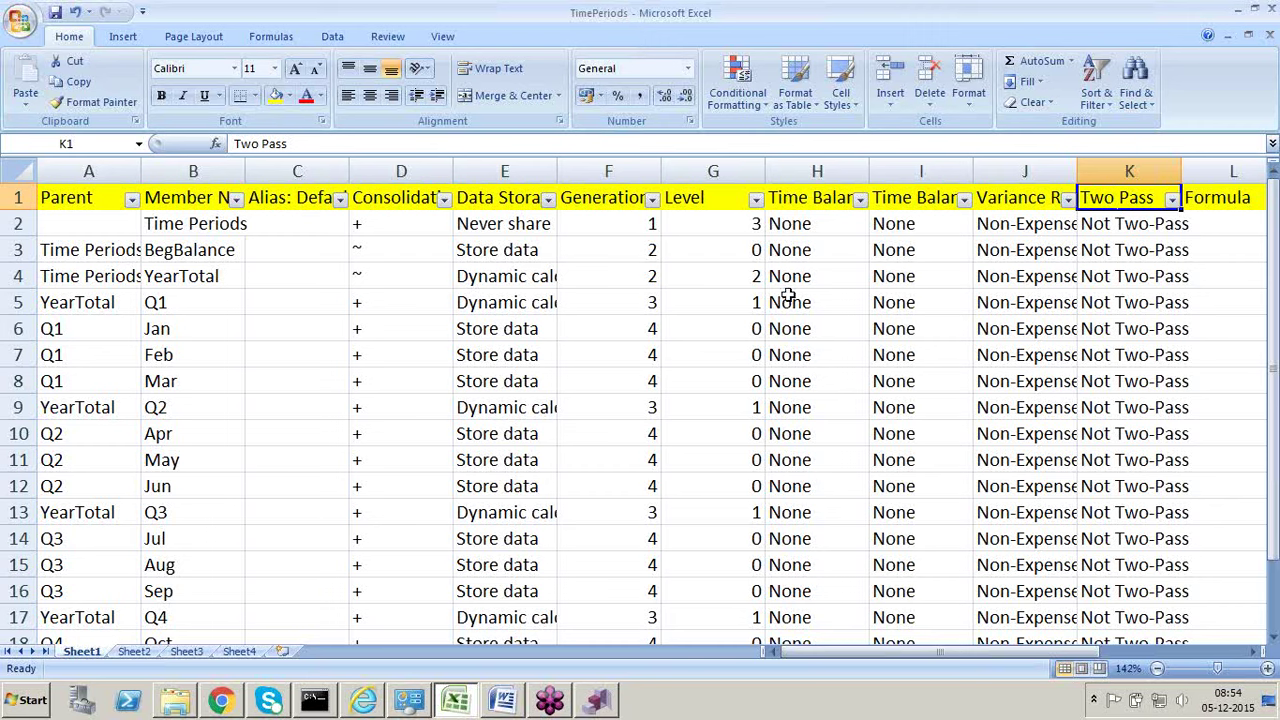
click(820, 207)
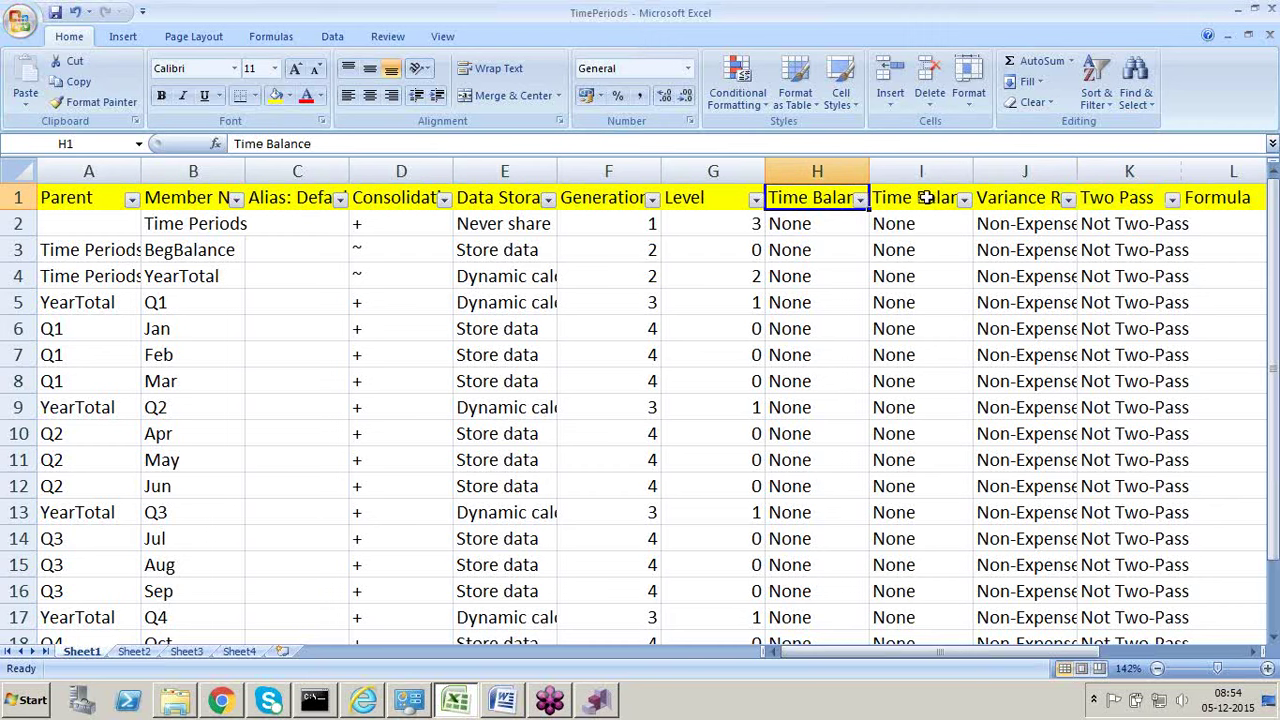
click(926, 198)
click(1030, 198)
click(1126, 197)
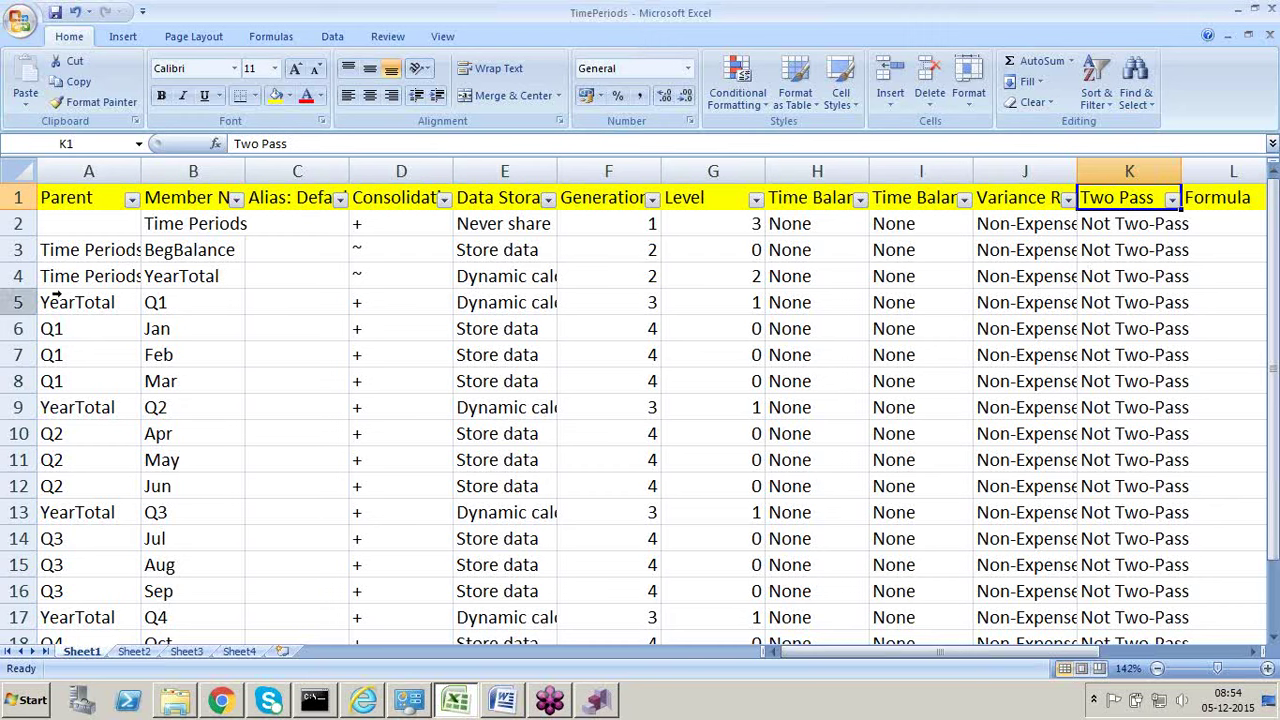
Step: Inspect BegBalance's row values and YearTotal's operator, alias and Time Balance Skip
click(45, 250)
click(168, 250)
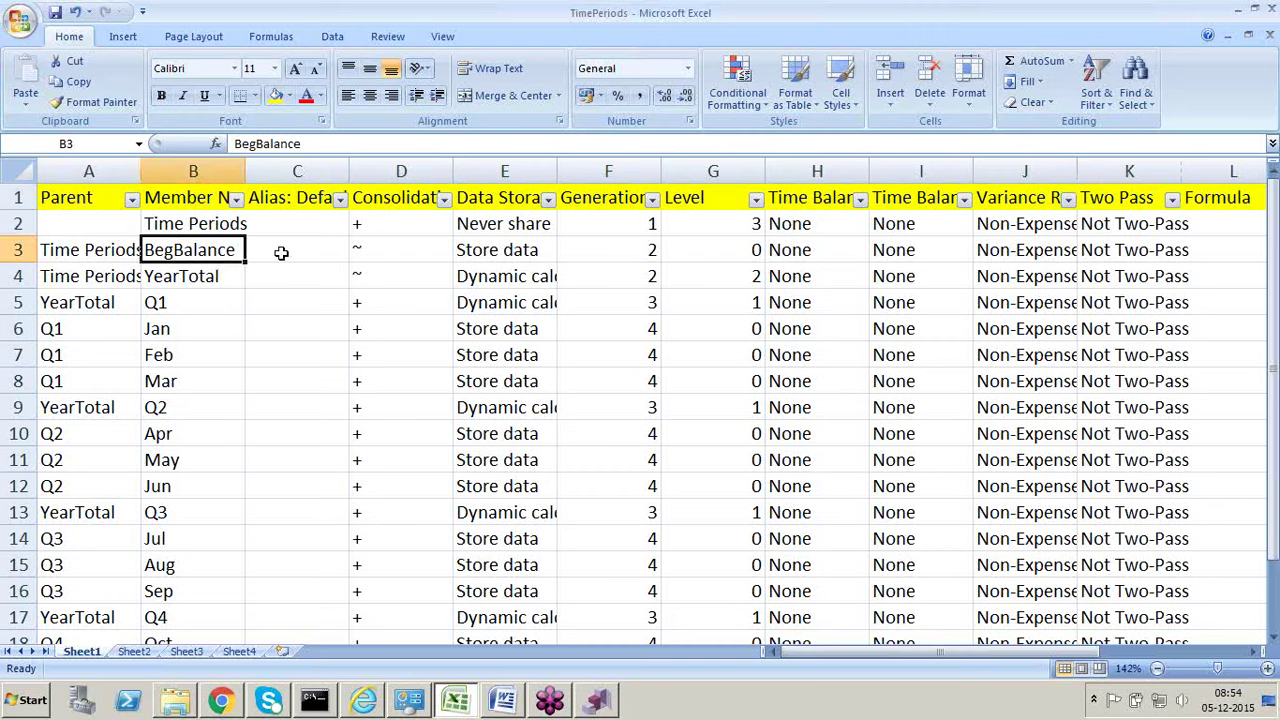
click(294, 251)
click(380, 250)
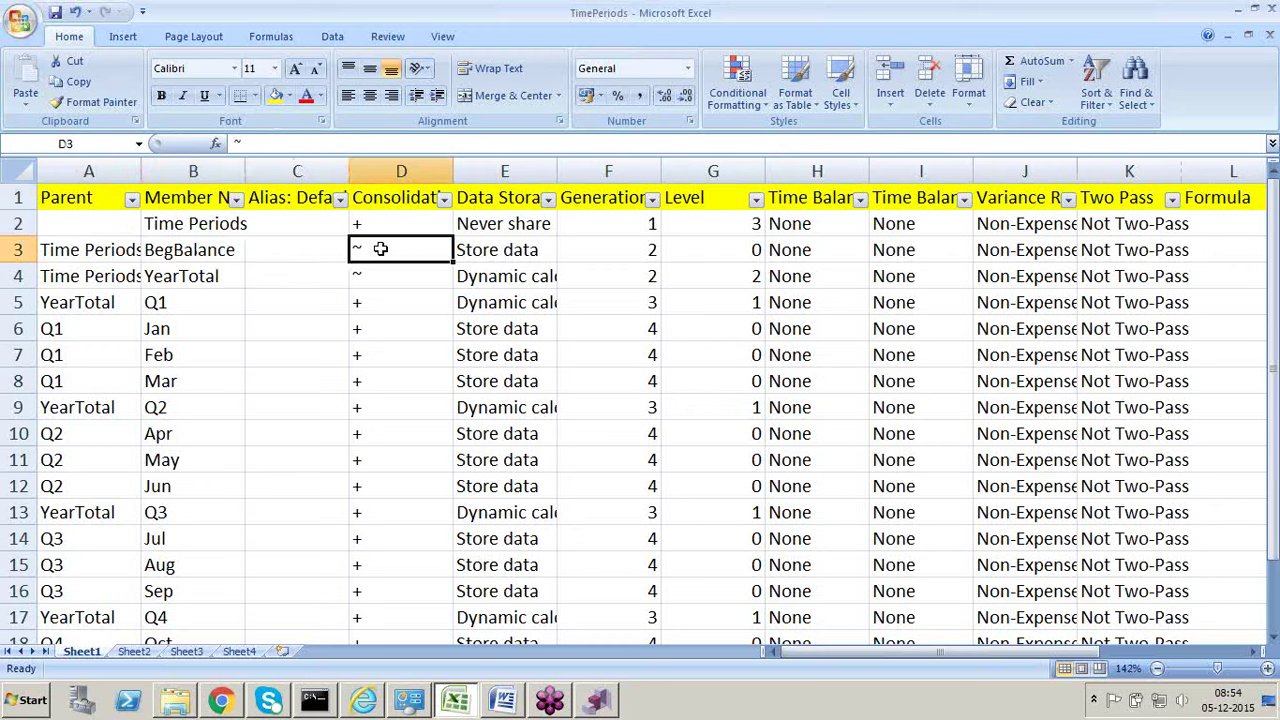
click(477, 249)
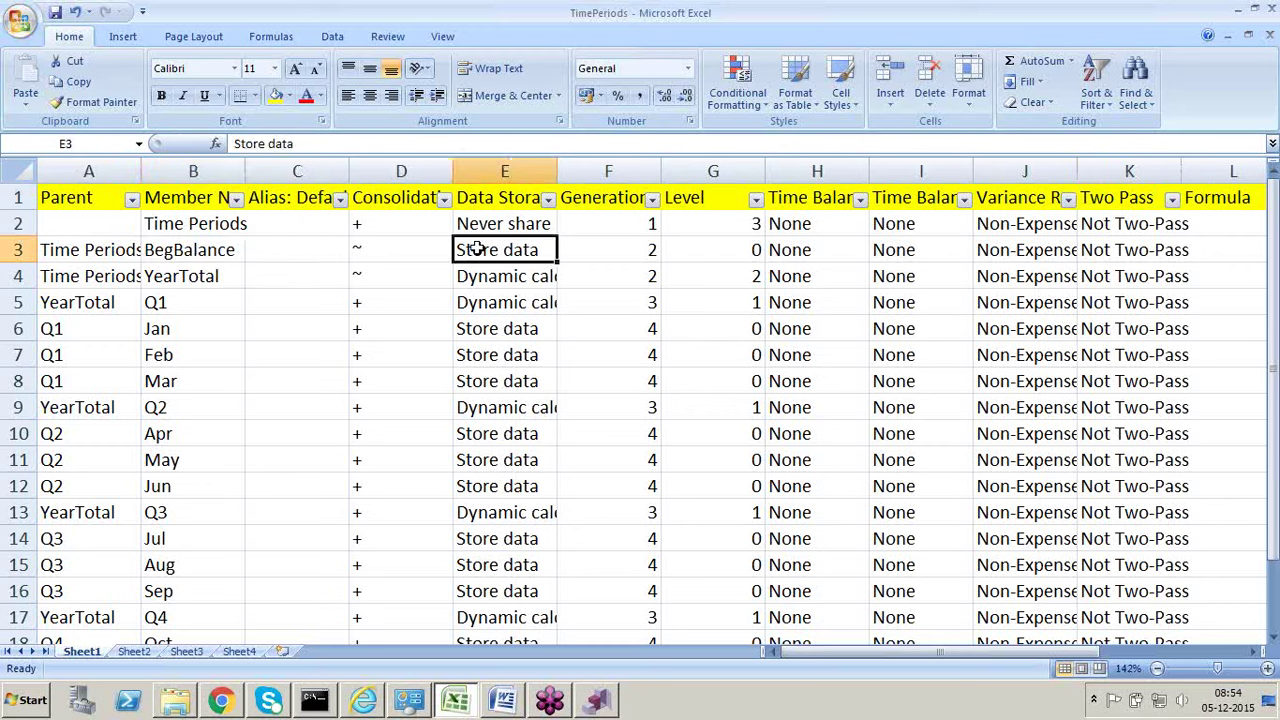
click(410, 277)
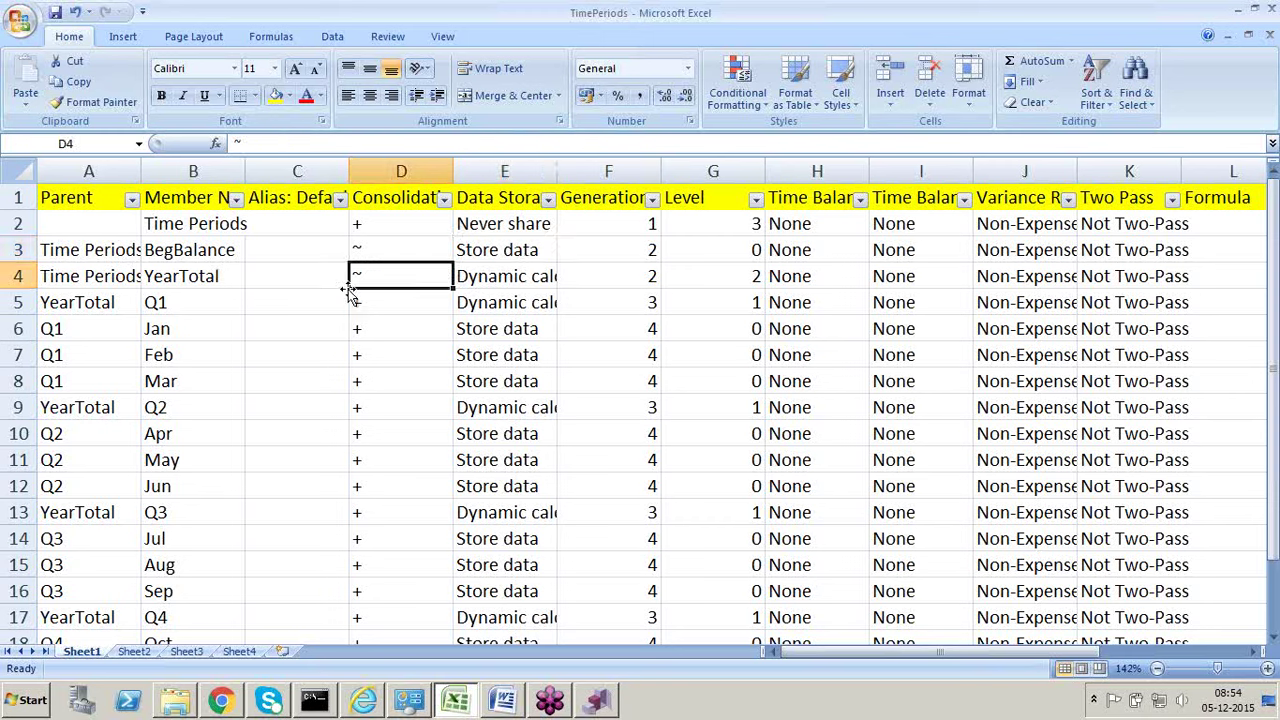
click(340, 282)
click(518, 292)
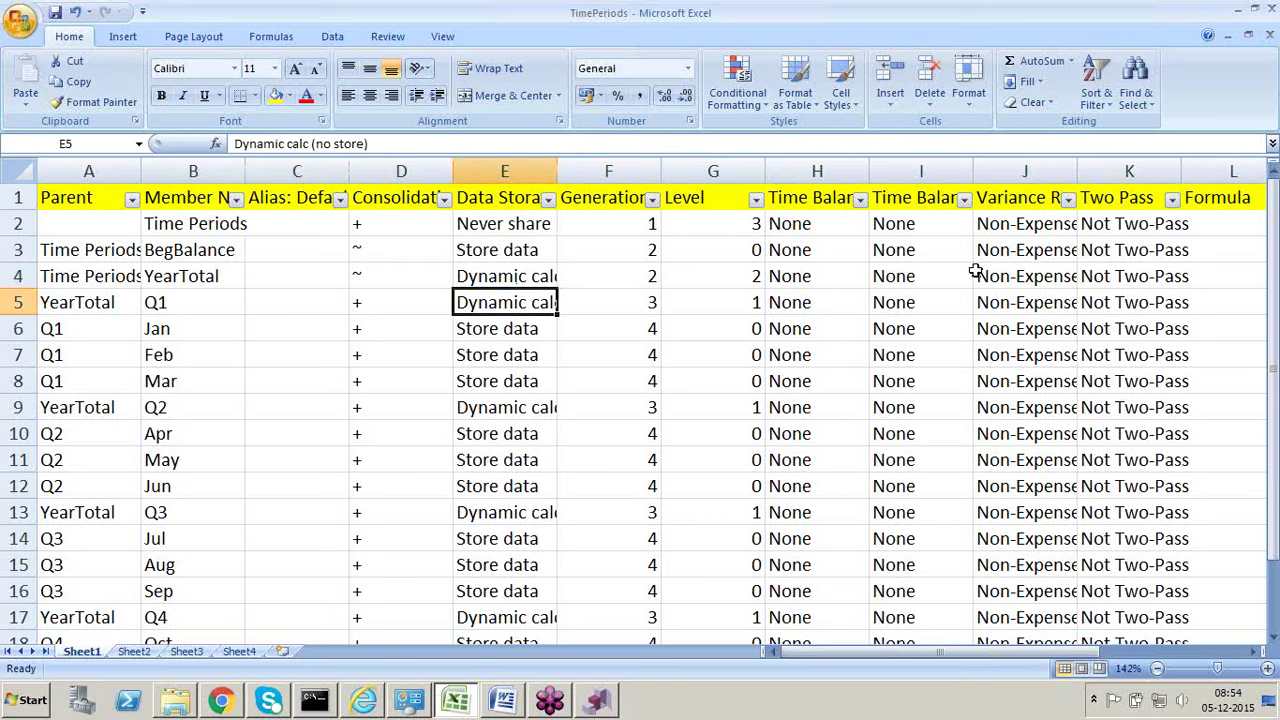
click(822, 290)
click(905, 278)
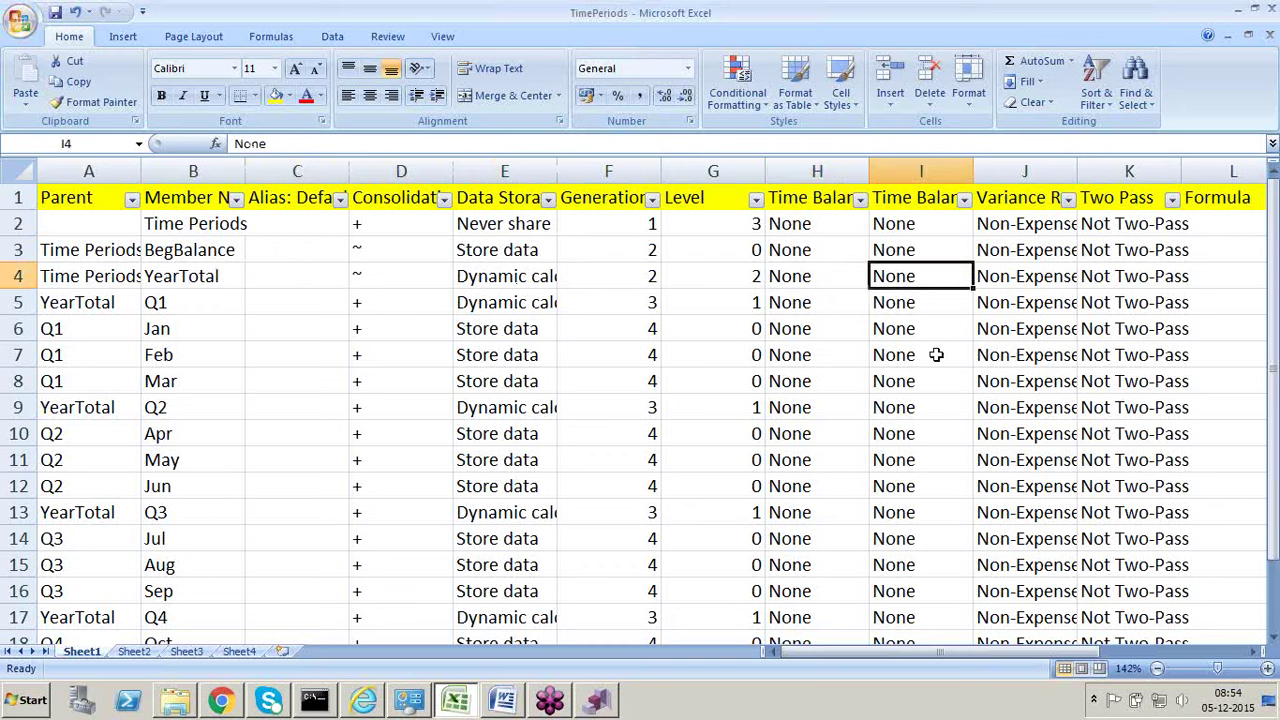
Step: Check Q1's settings across D5:K5, then glance at DRM and come back
click(396, 296)
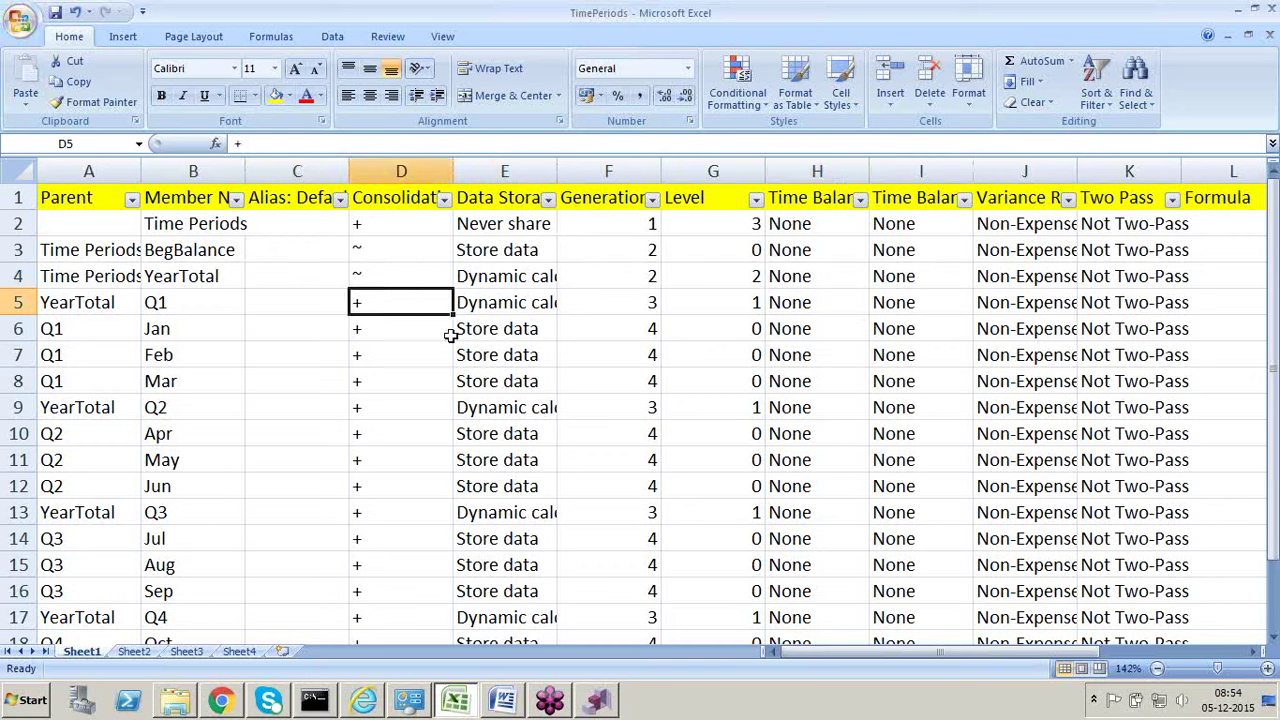
click(541, 300)
click(820, 308)
click(932, 298)
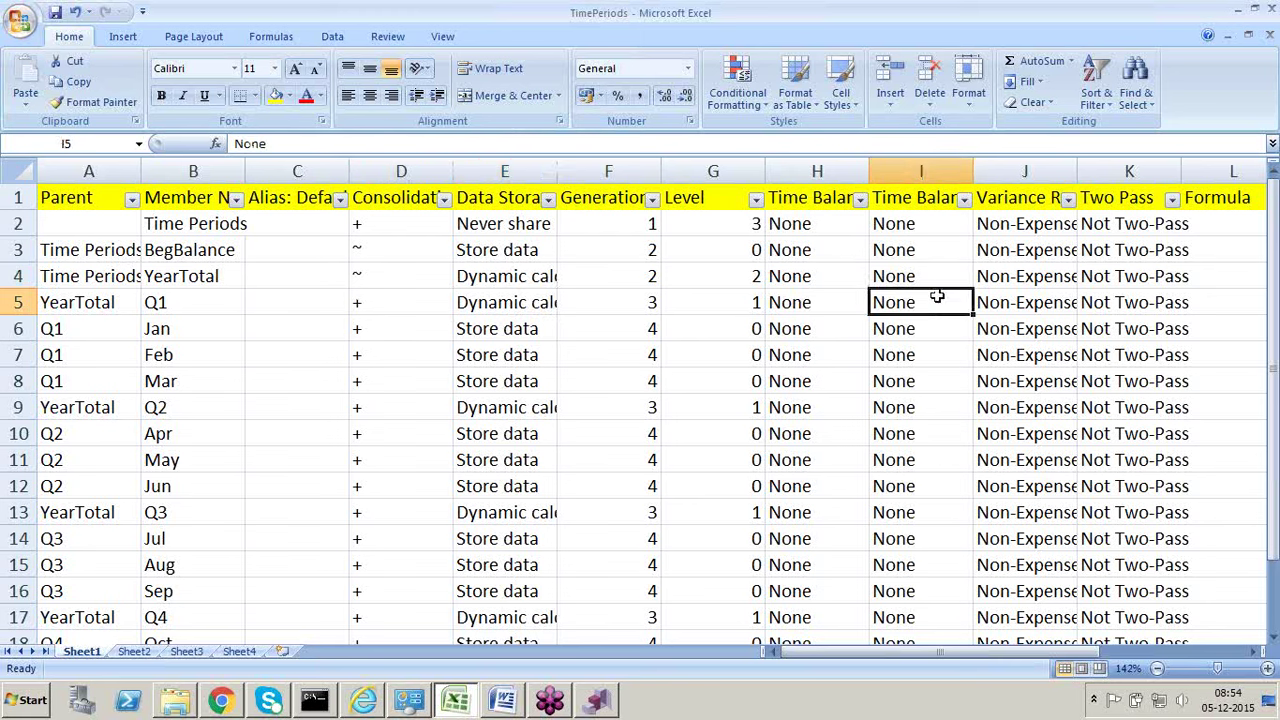
click(1016, 303)
click(1101, 300)
key(alt+Tab)
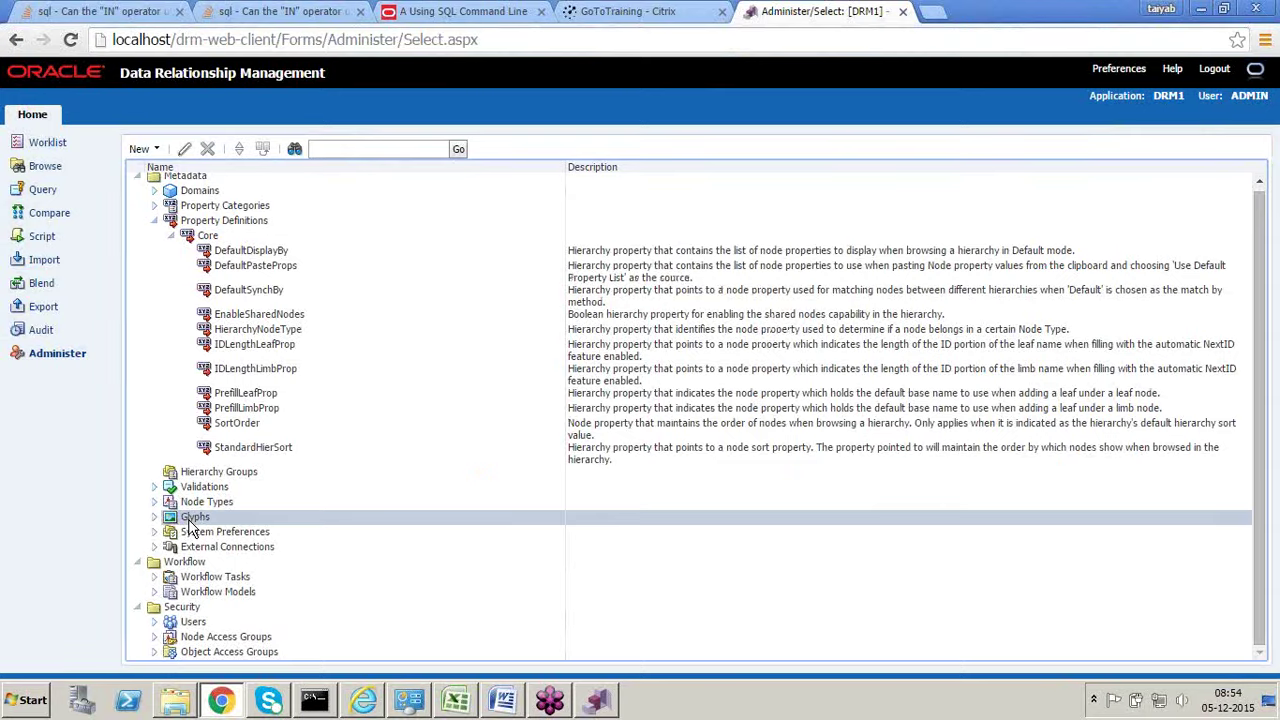
key(alt+Tab)
Step: Enter Account, Customer and Product into Sheet4 cells D6:D8, then return to DRM
click(239, 651)
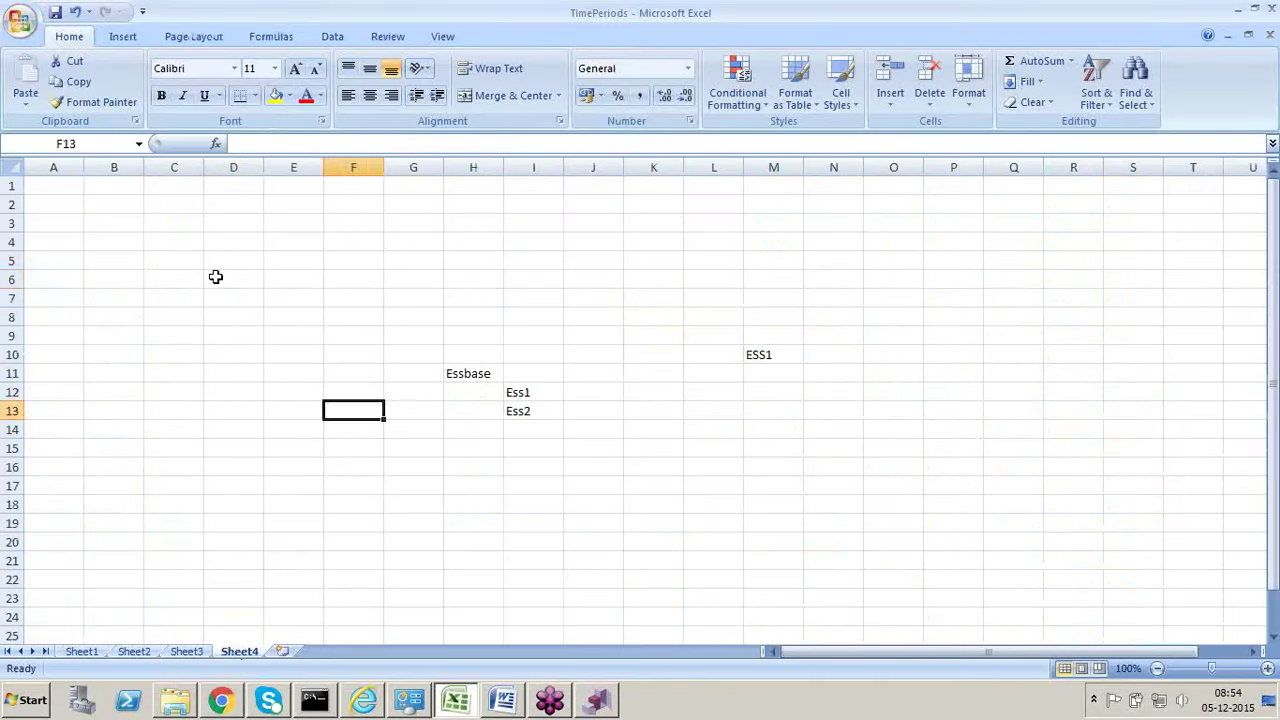
click(212, 280)
text(Acc)
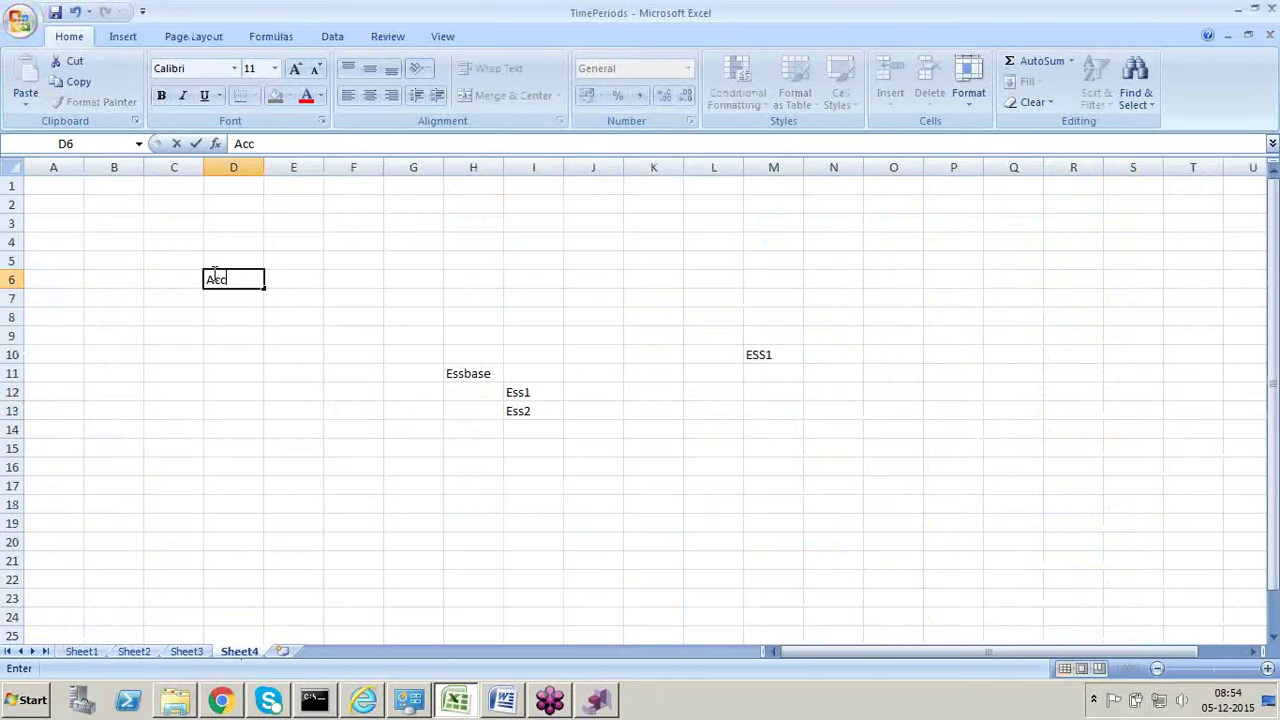
text(ount)
key(Tab)
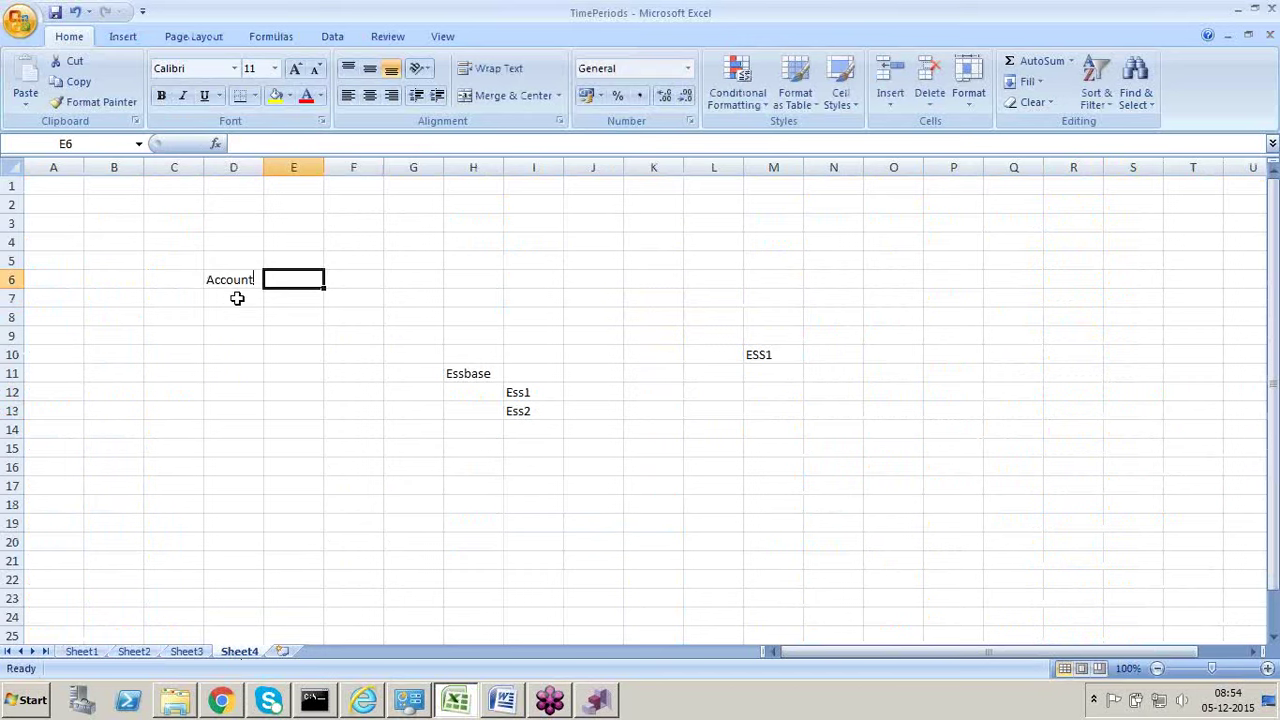
click(237, 298)
text(Cu)
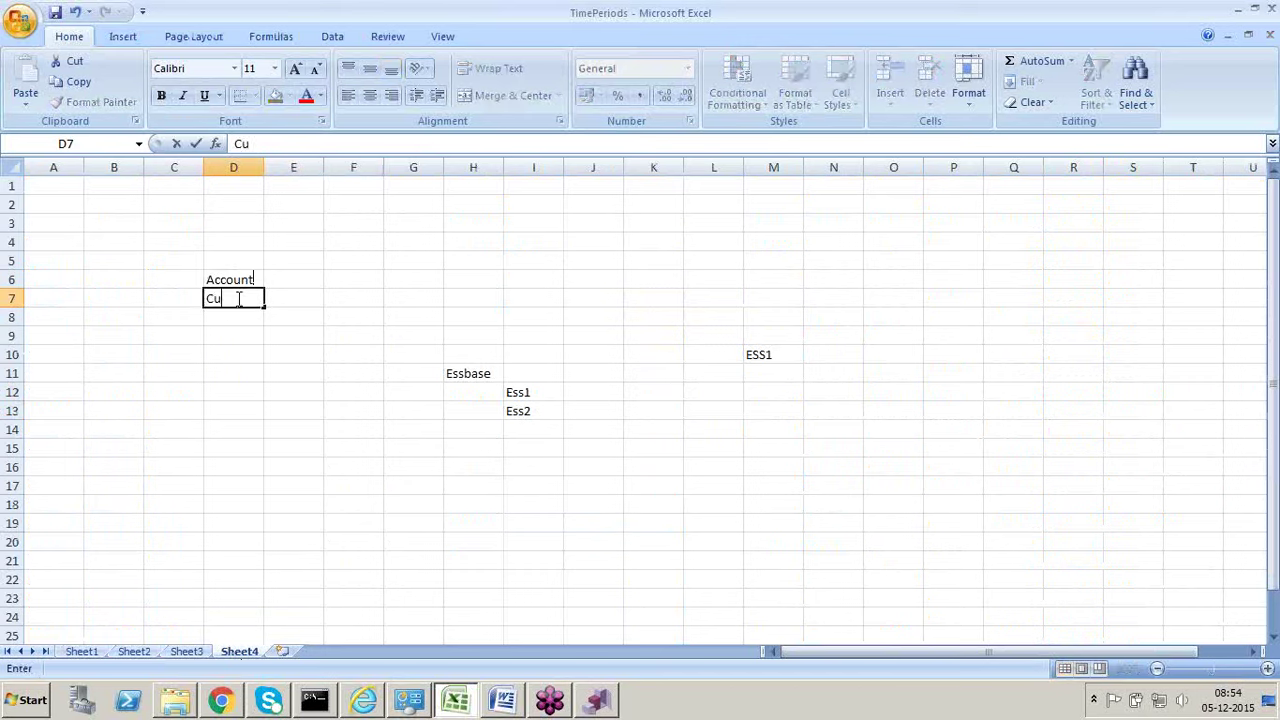
text(stomer)
key(Return)
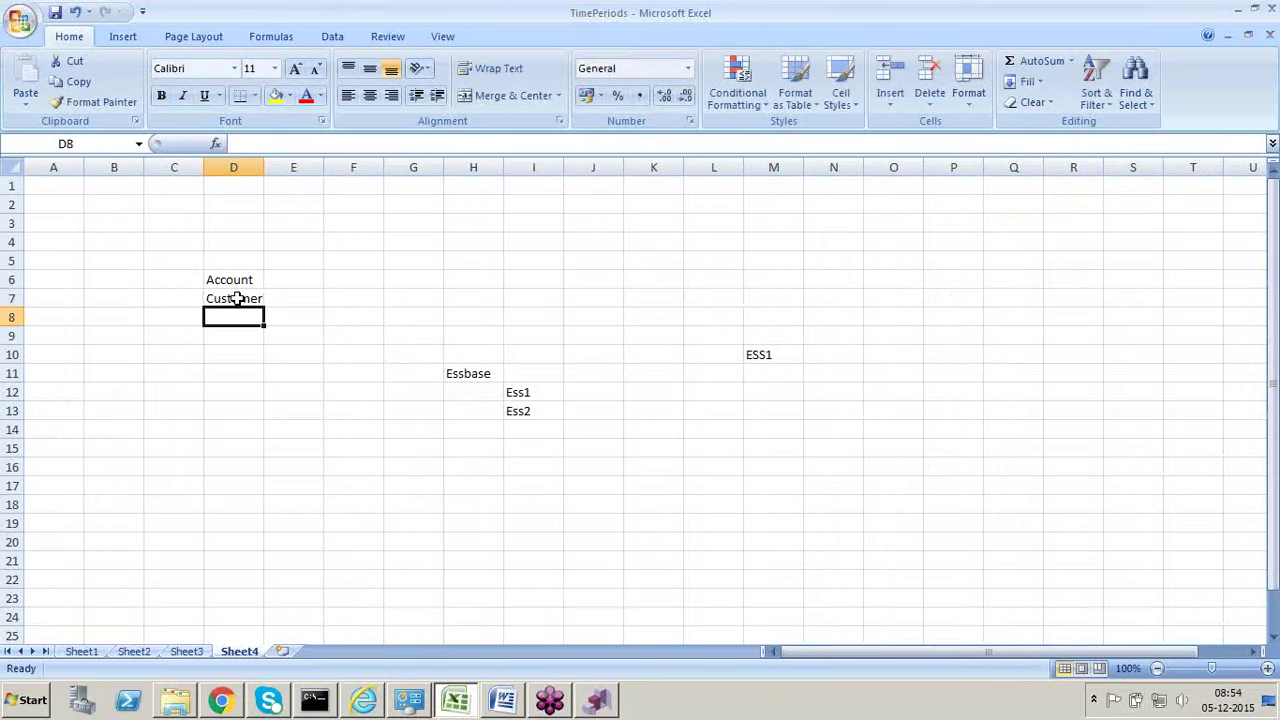
text(Product)
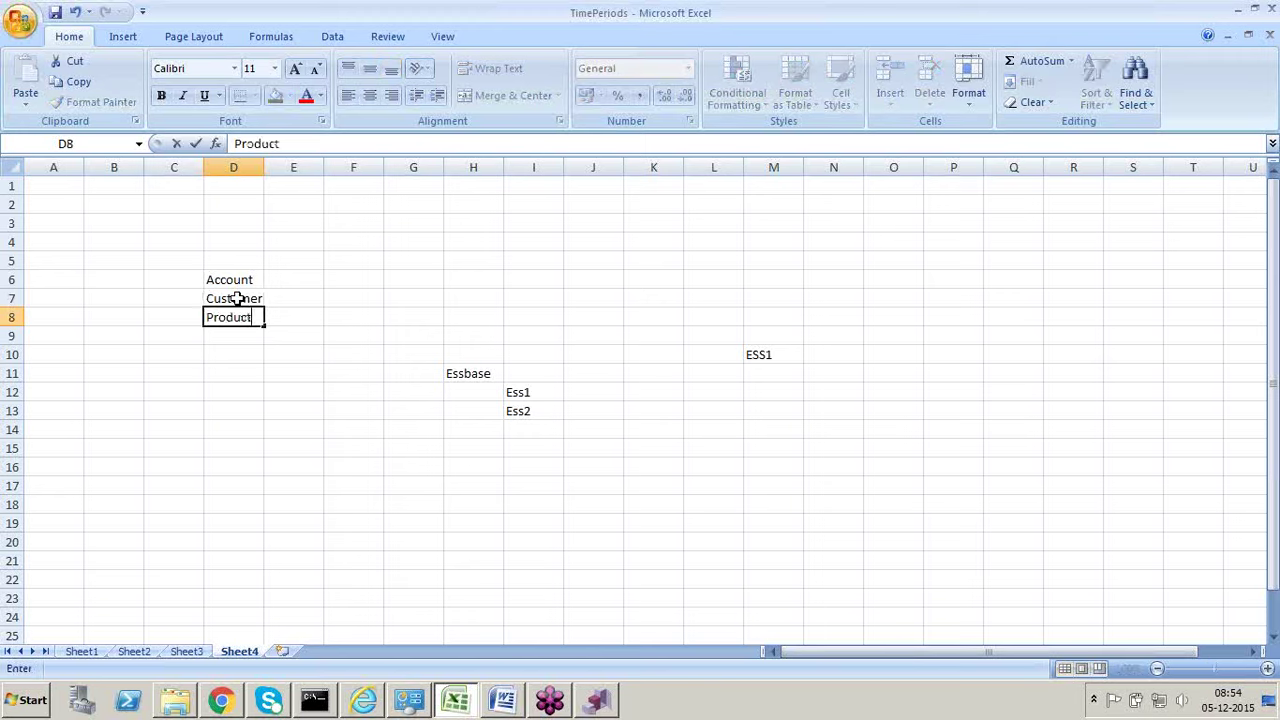
click(289, 370)
click(278, 280)
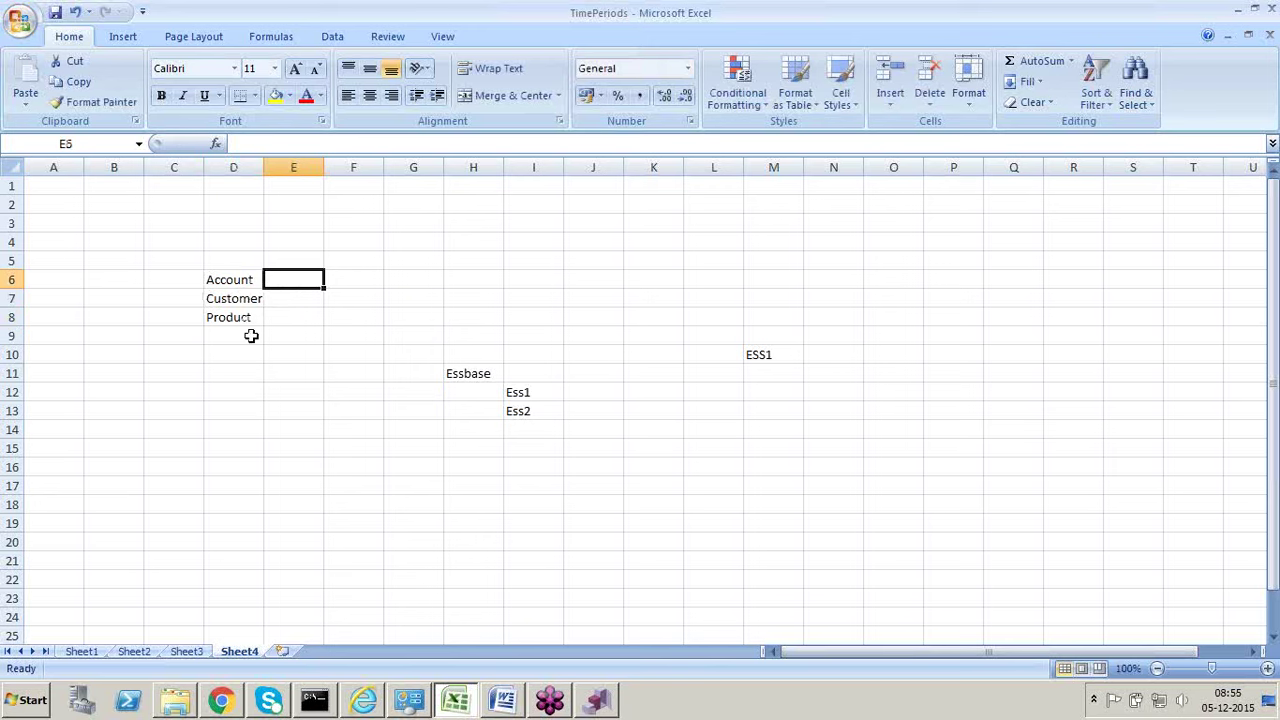
key(alt+Tab)
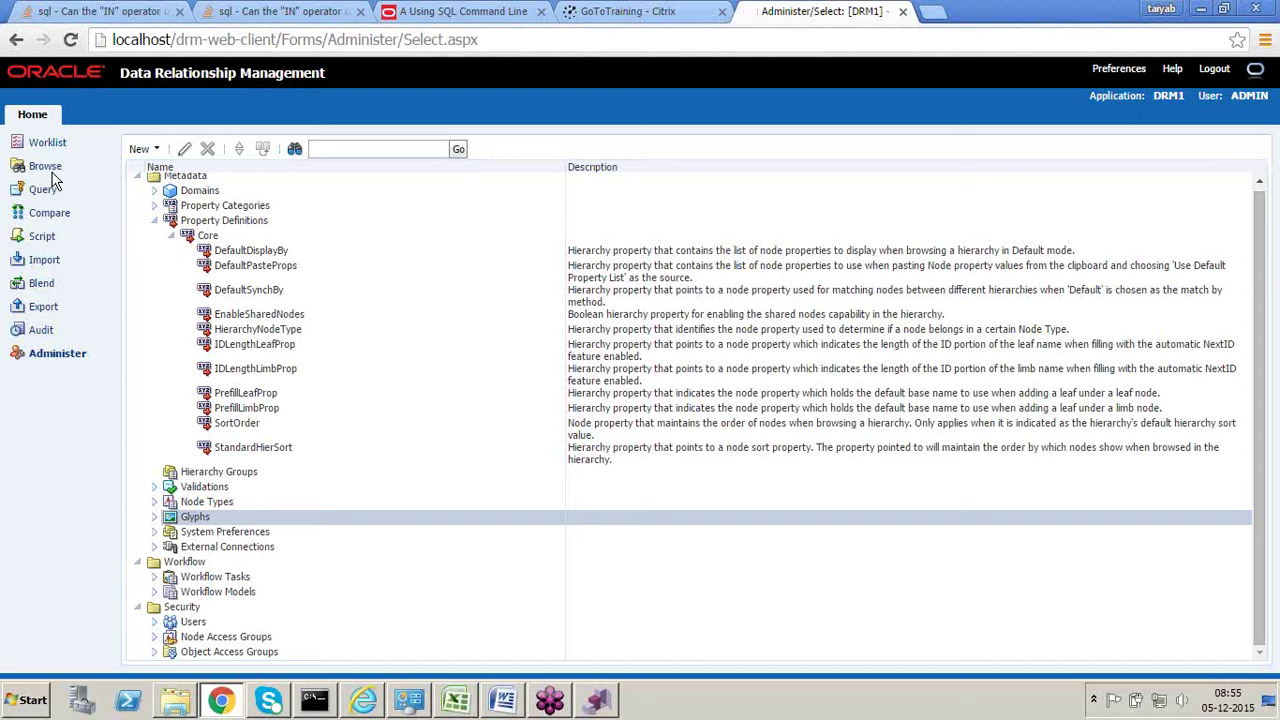
Step: Open the Time Periods hierarchy in Browse, compare it with the Excel list, then close it
click(52, 172)
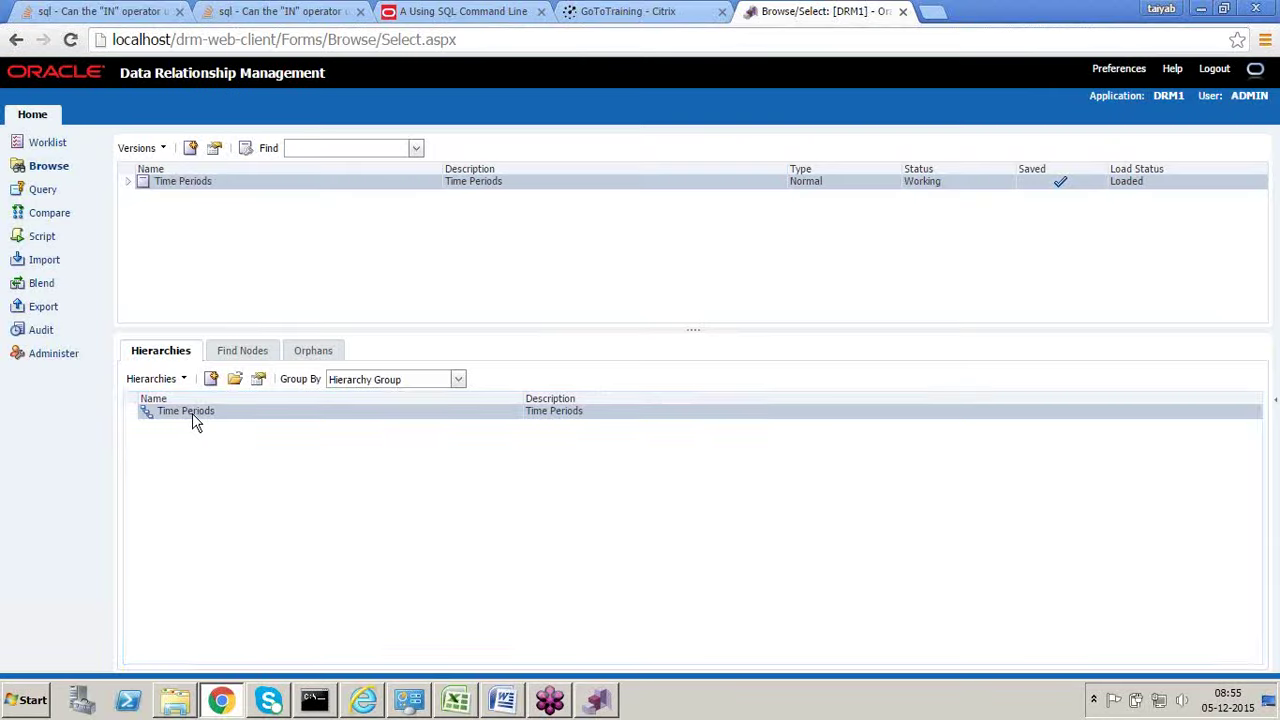
double_click(193, 412)
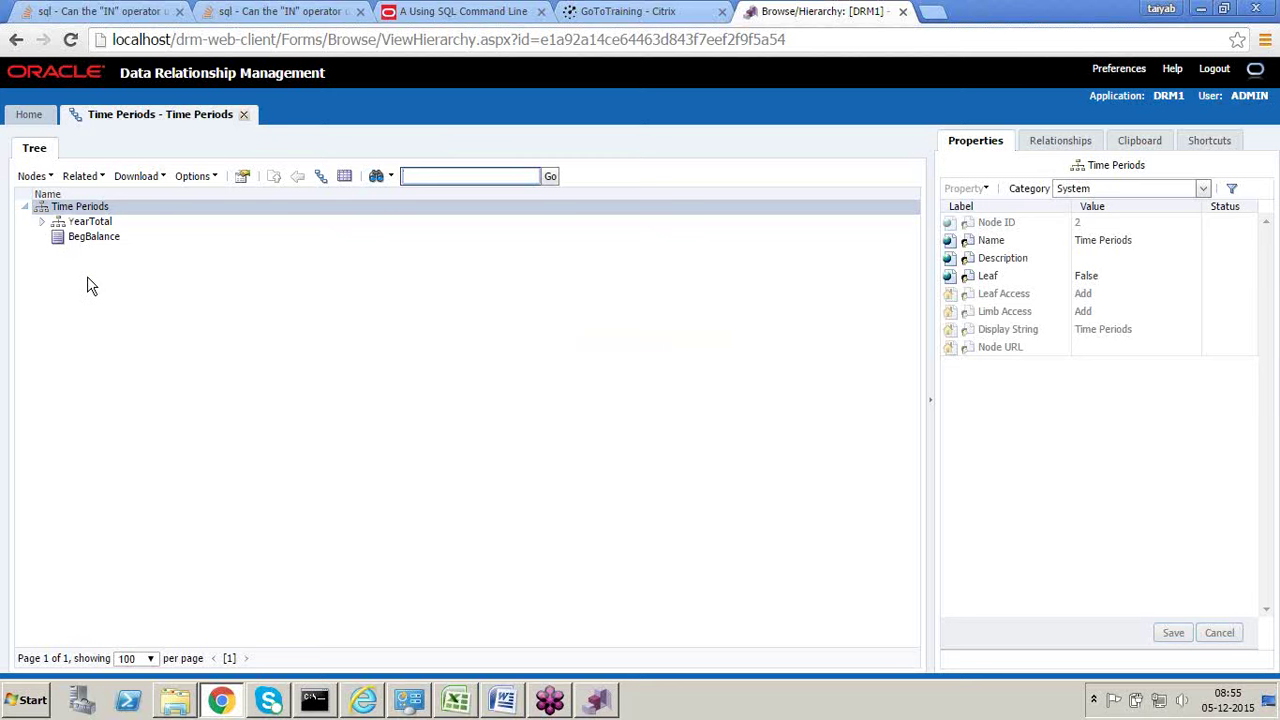
key(alt+Tab)
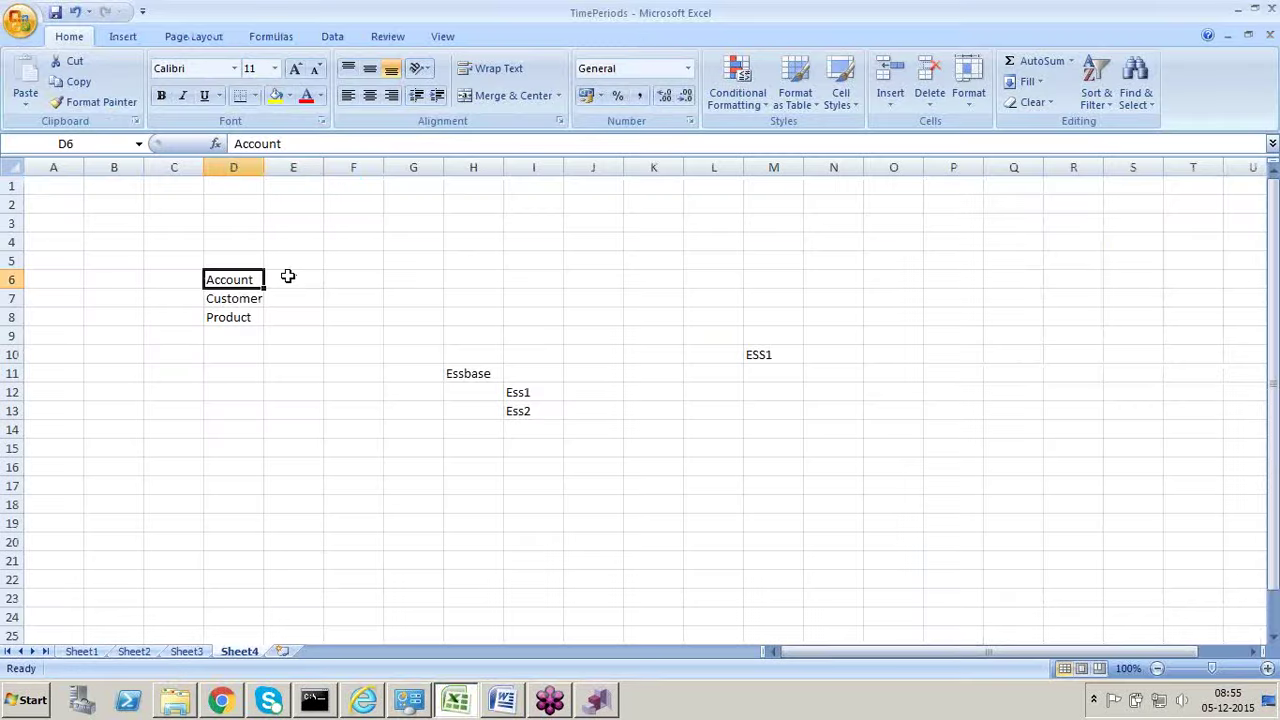
click(288, 277)
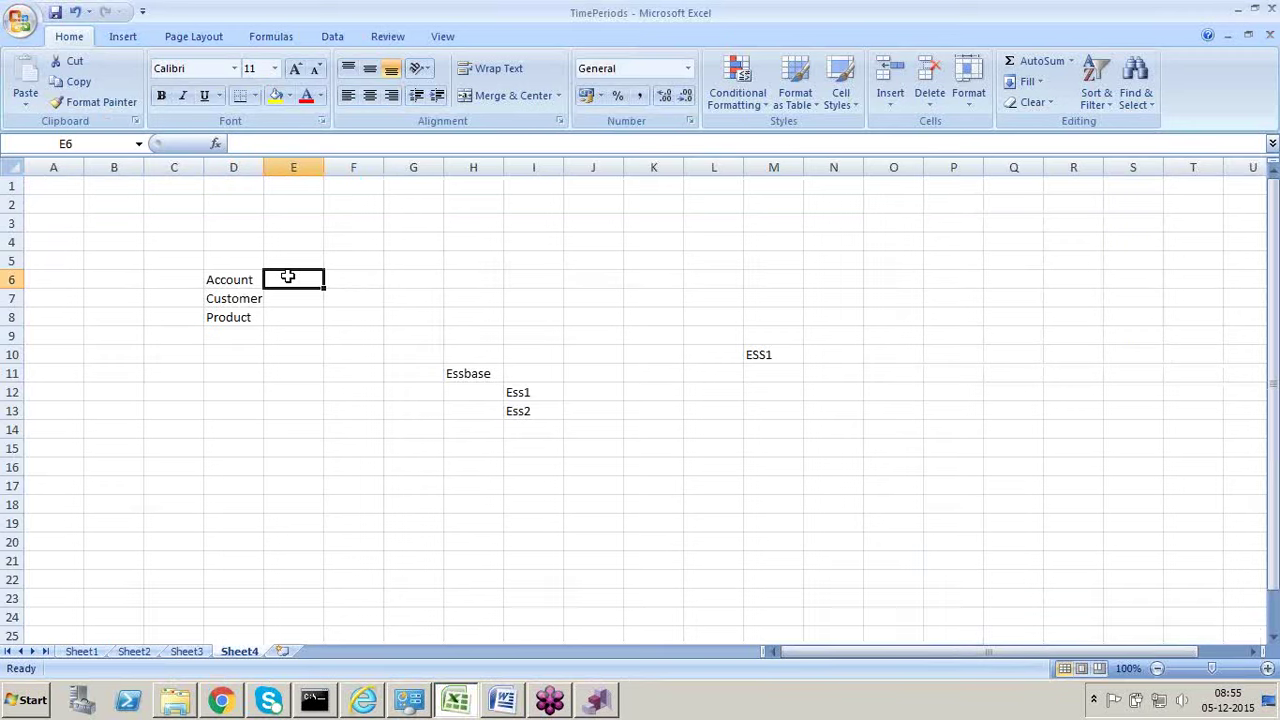
click(237, 298)
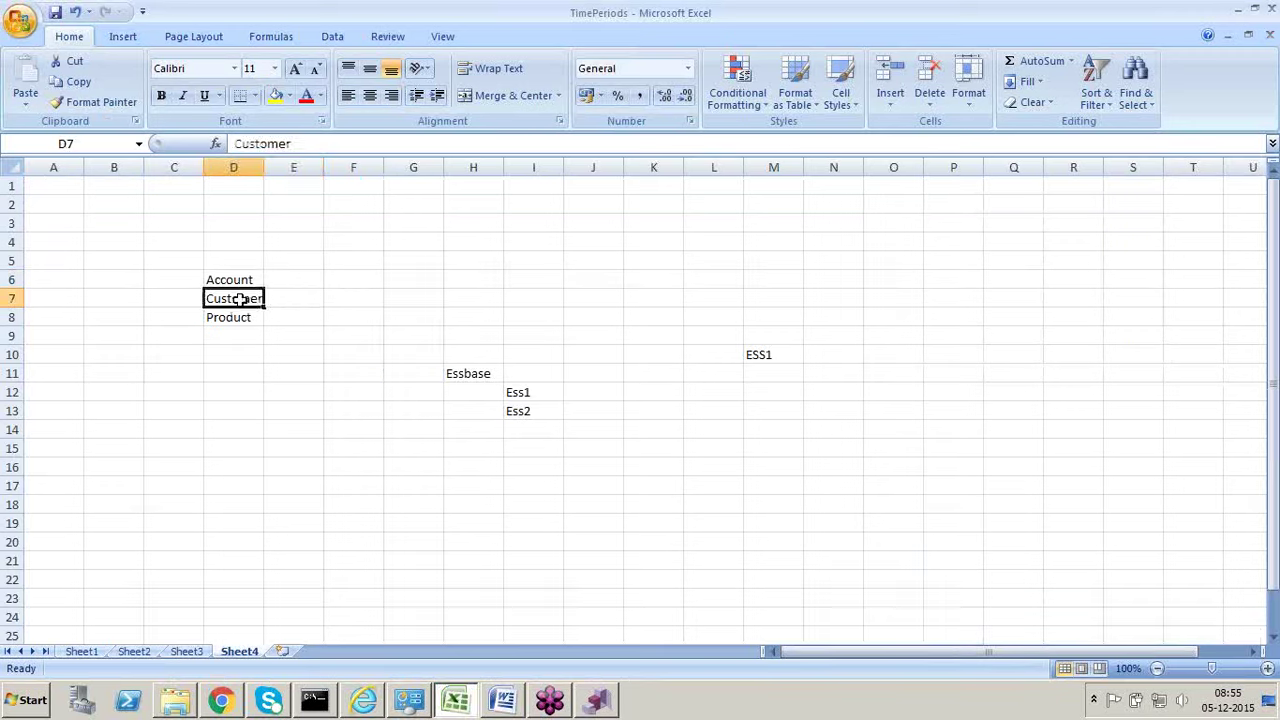
key(alt+Tab)
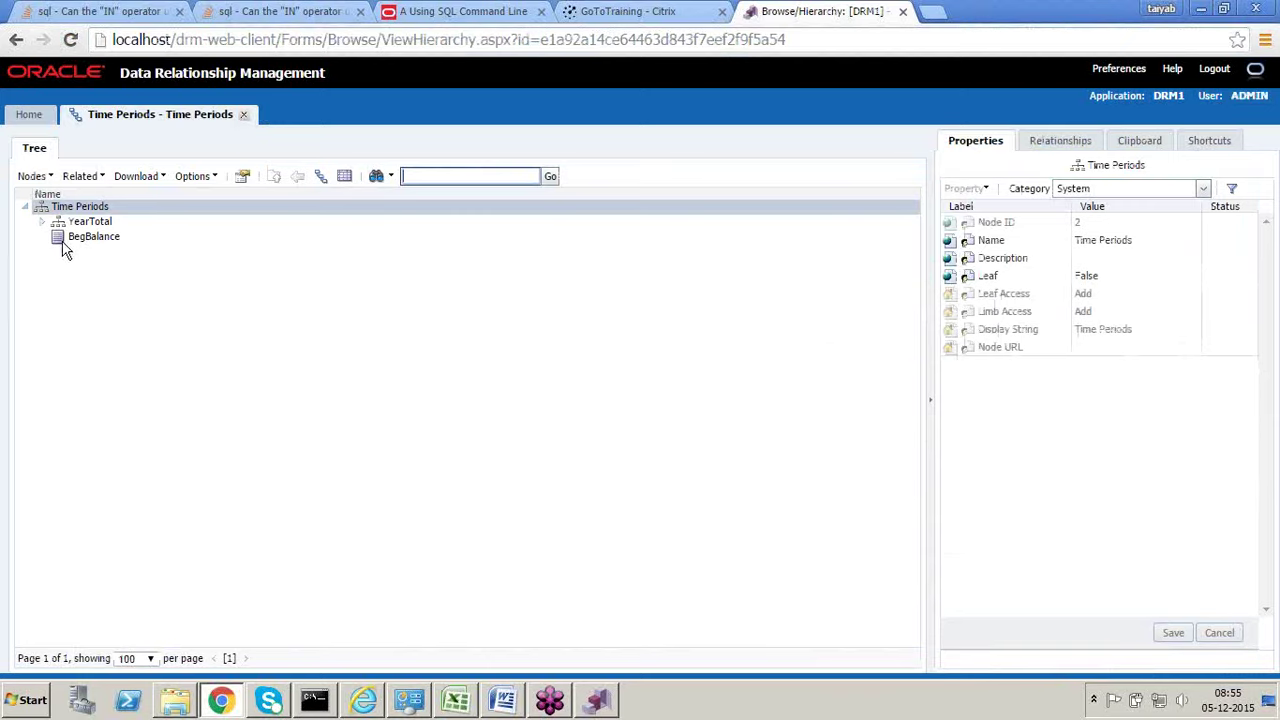
key(alt+Tab)
key(alt+Tab)
click(244, 116)
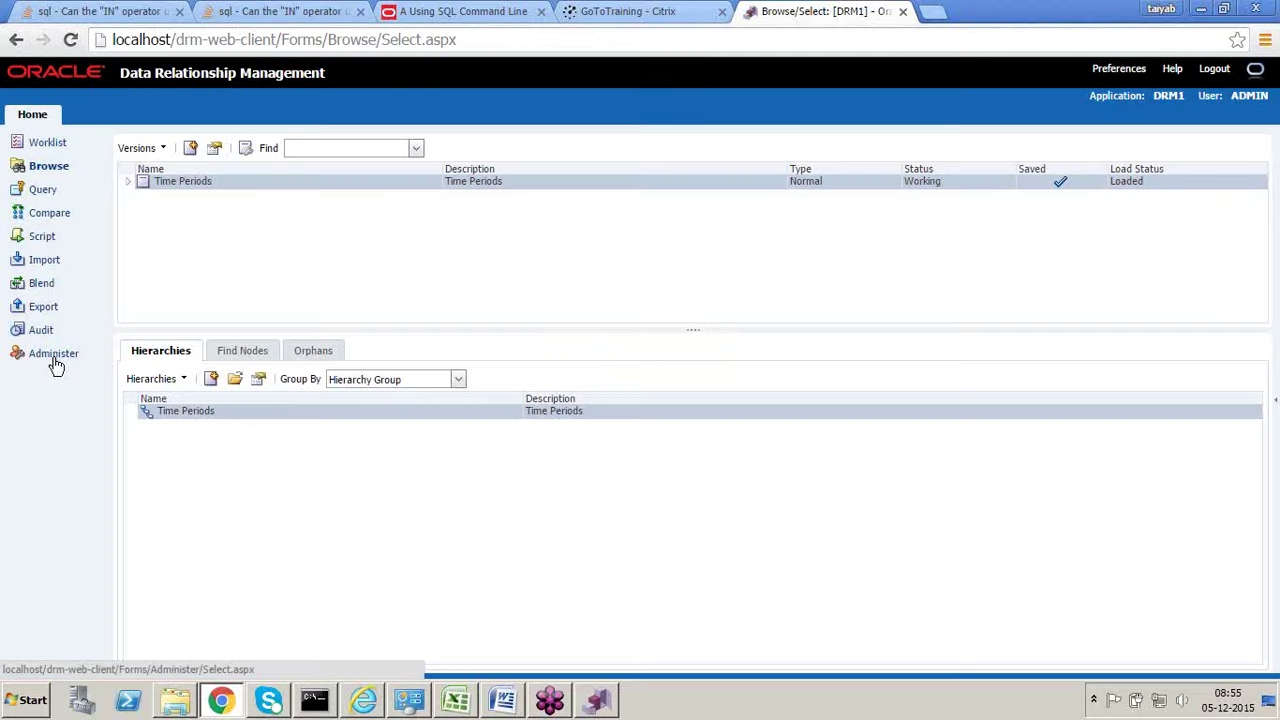
Step: On the Administer page, expand System Preferences, scroll through its settings, then collapse it
click(55, 356)
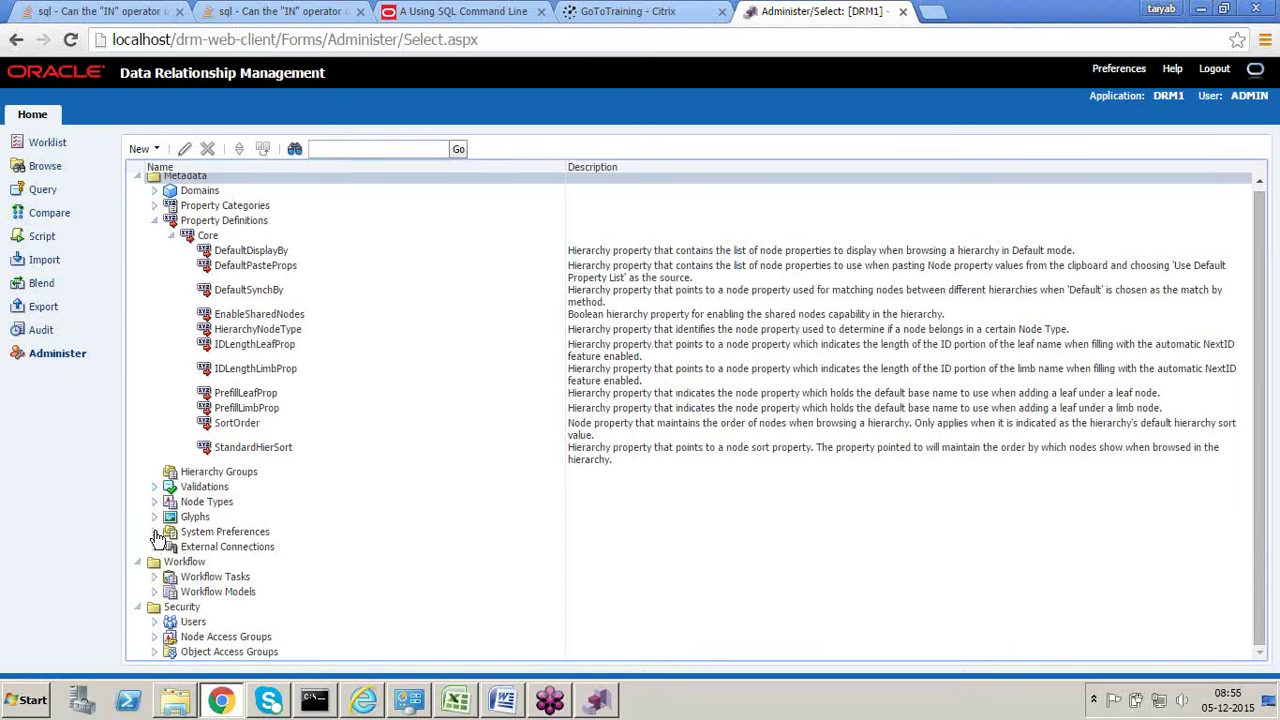
click(157, 539)
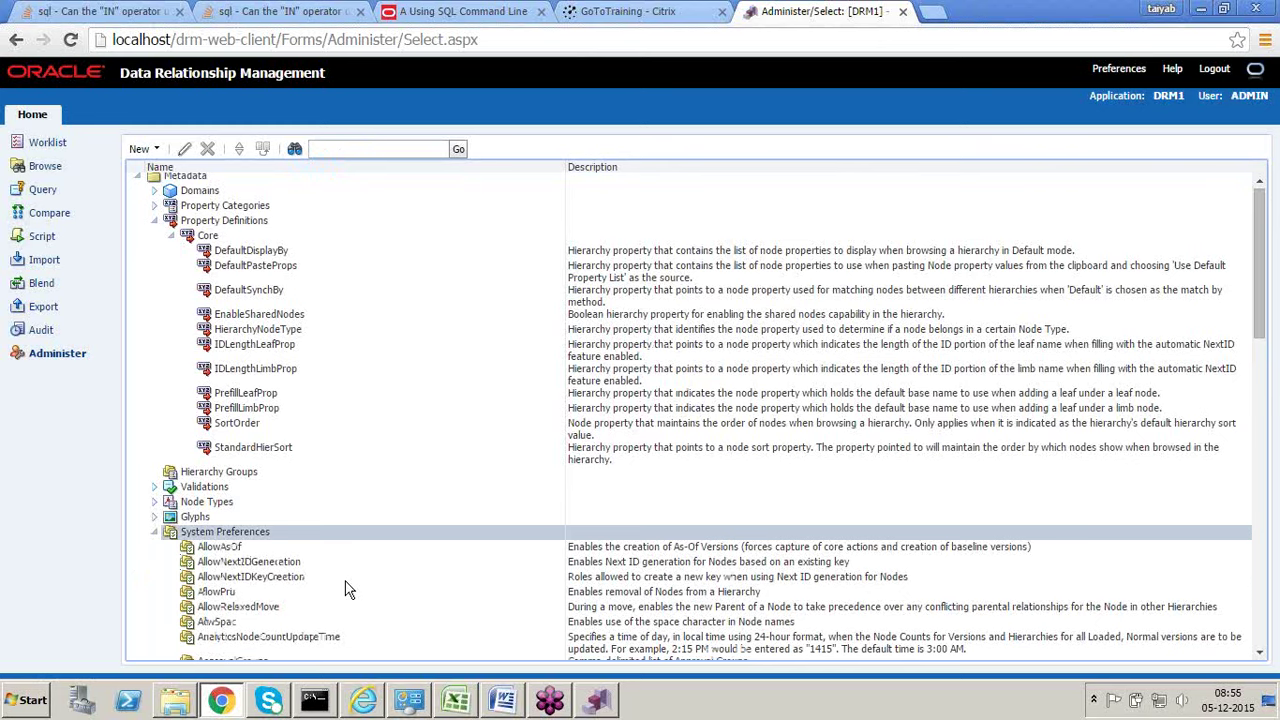
scroll(290, 355, down, 10)
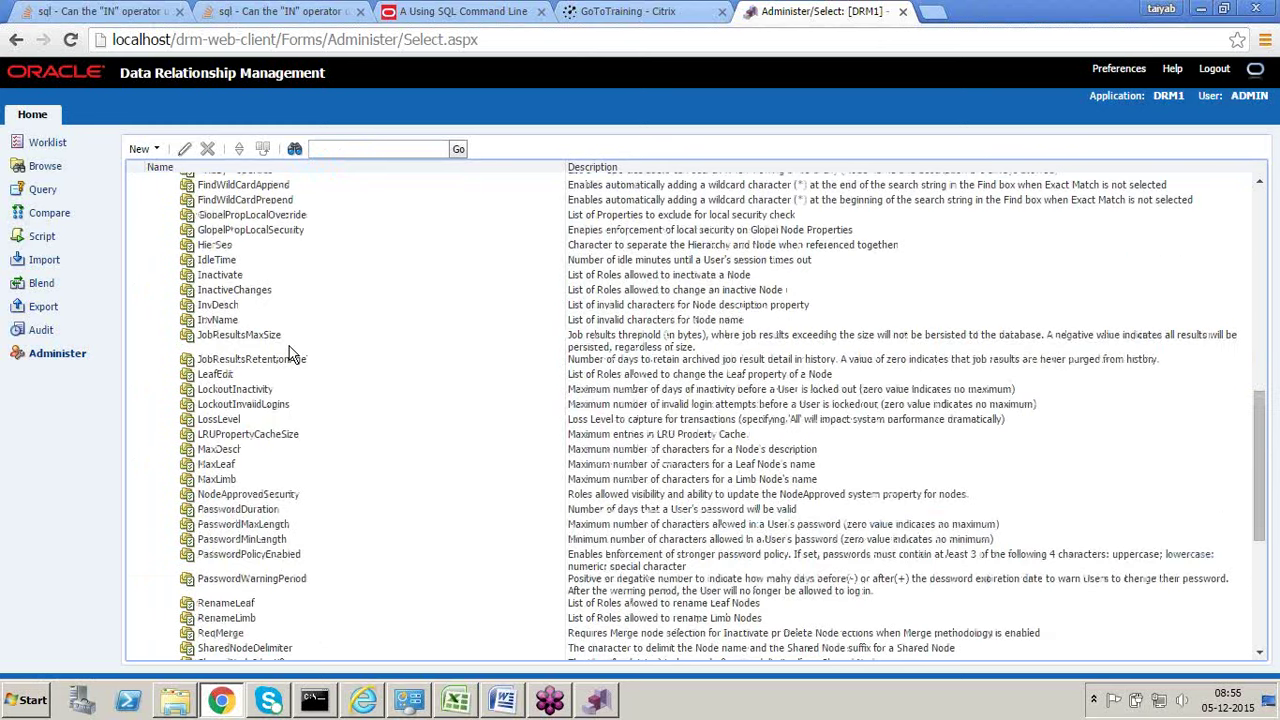
scroll(300, 380, down, 1)
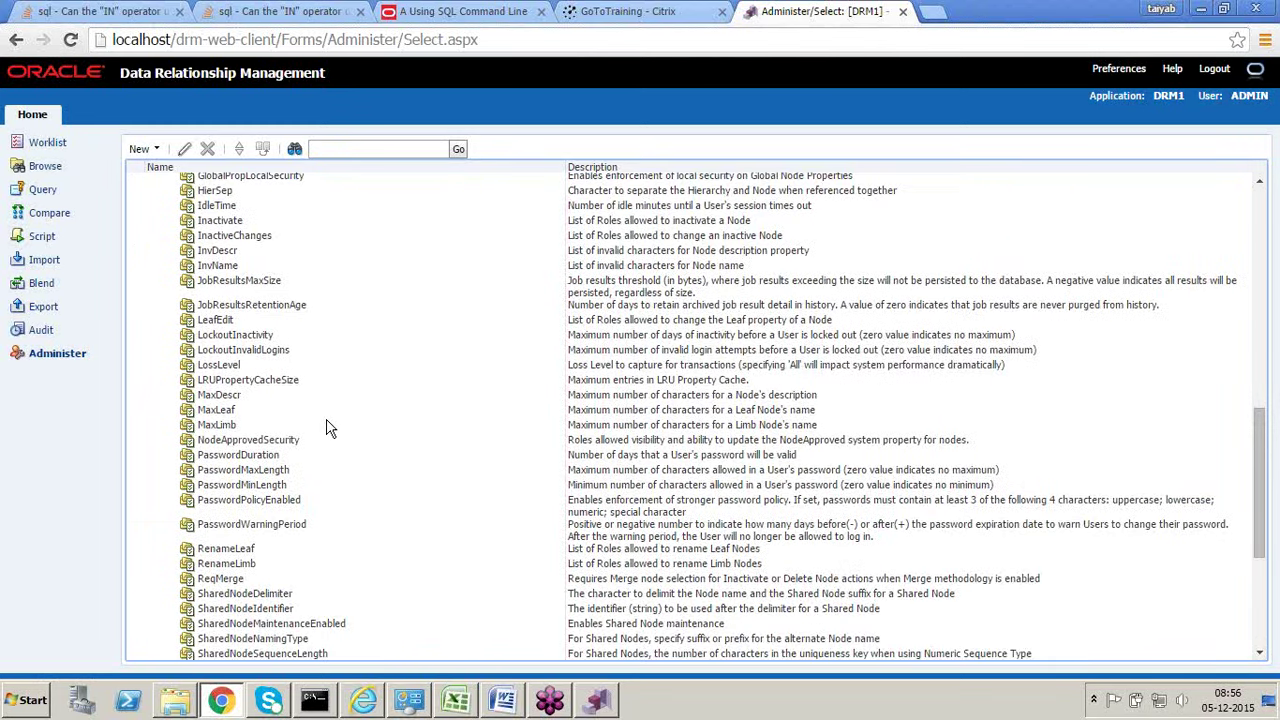
scroll(328, 415, up, 7)
scroll(323, 405, down, 3)
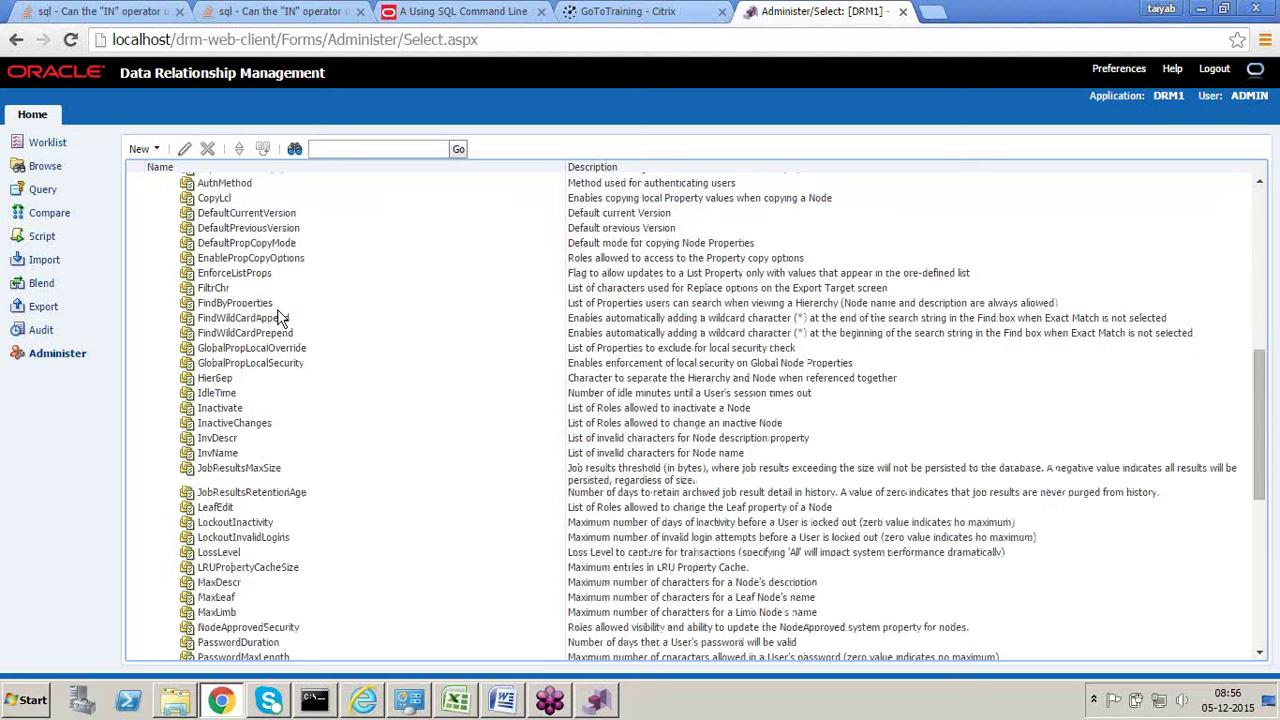
scroll(283, 317, down, 3)
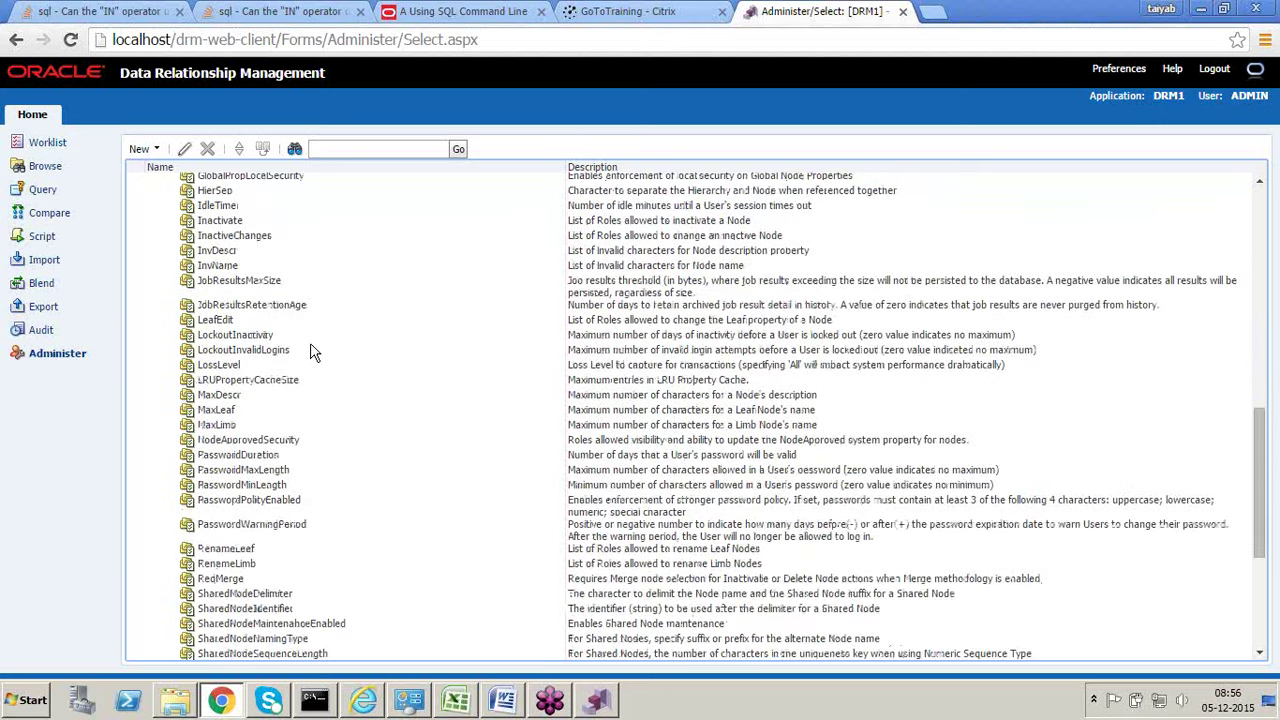
scroll(310, 352, down, 2)
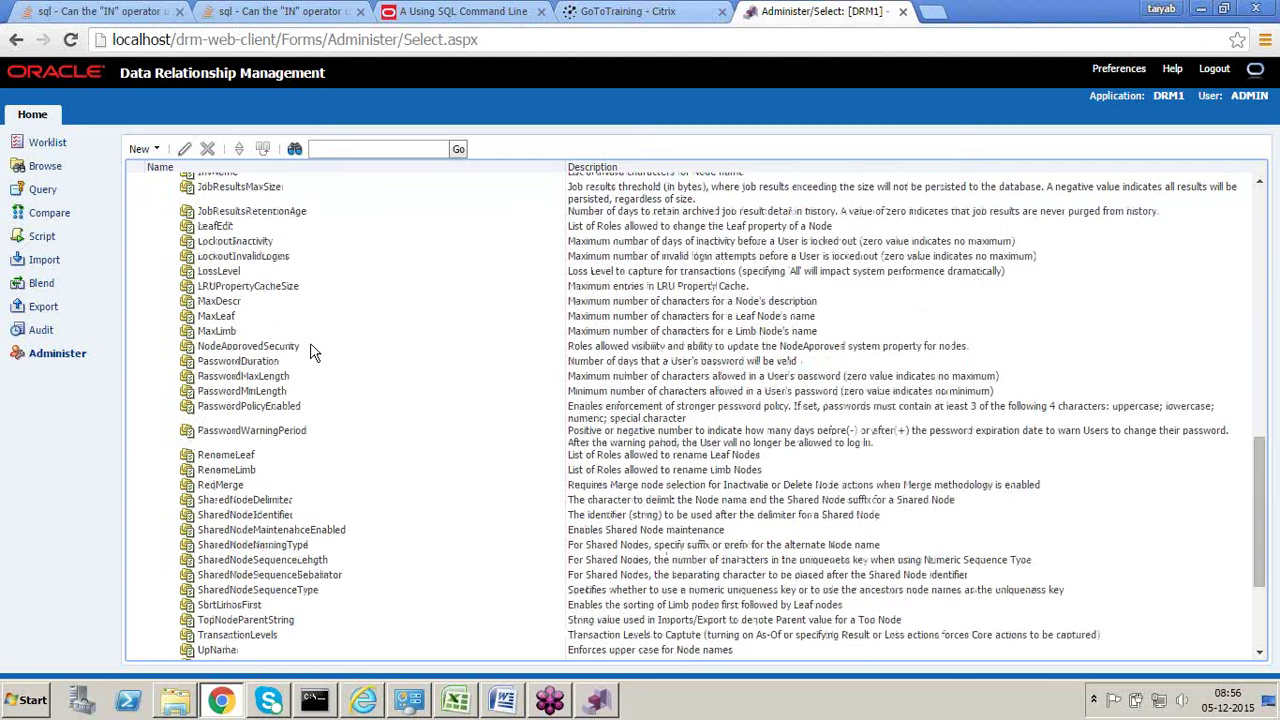
scroll(310, 352, up, 9)
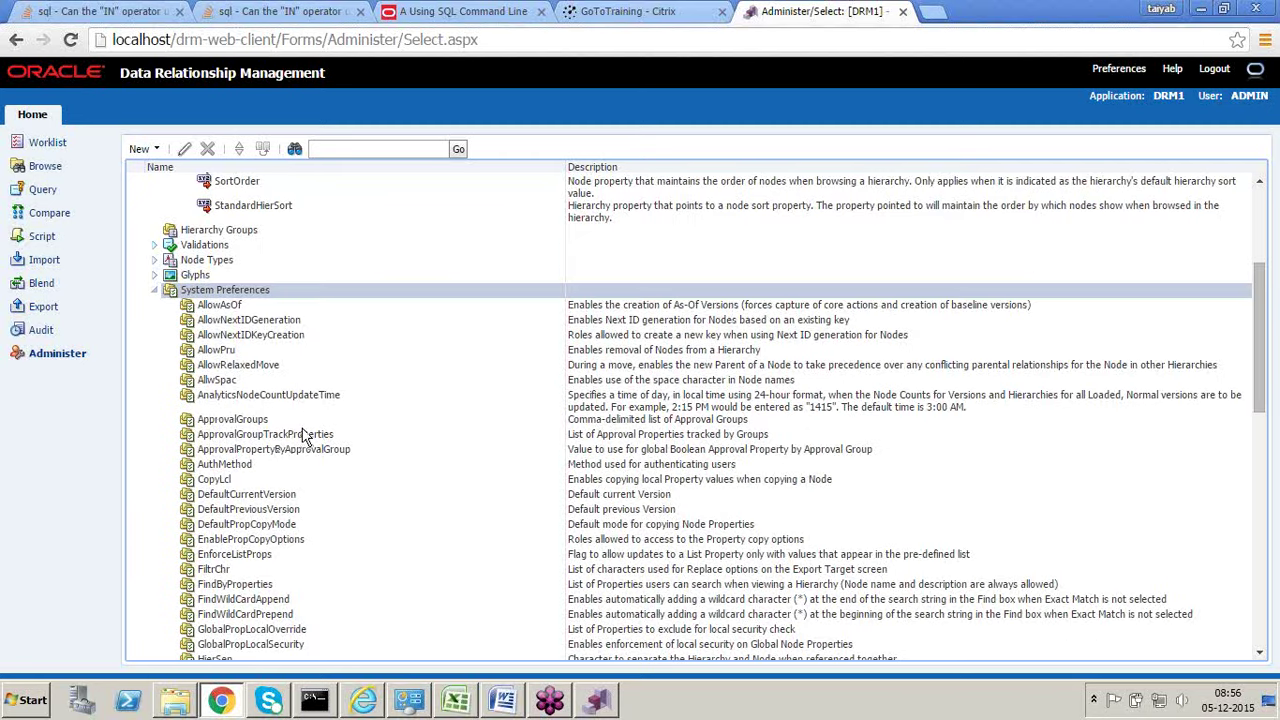
click(155, 290)
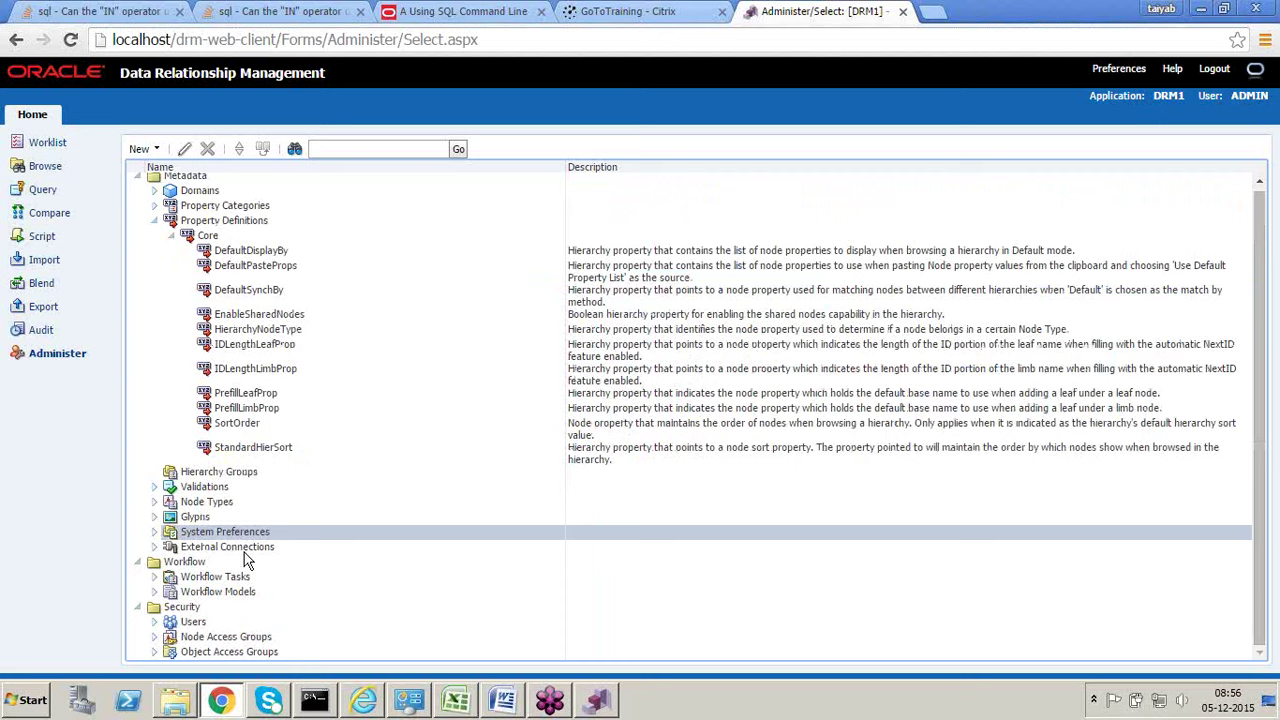
click(244, 552)
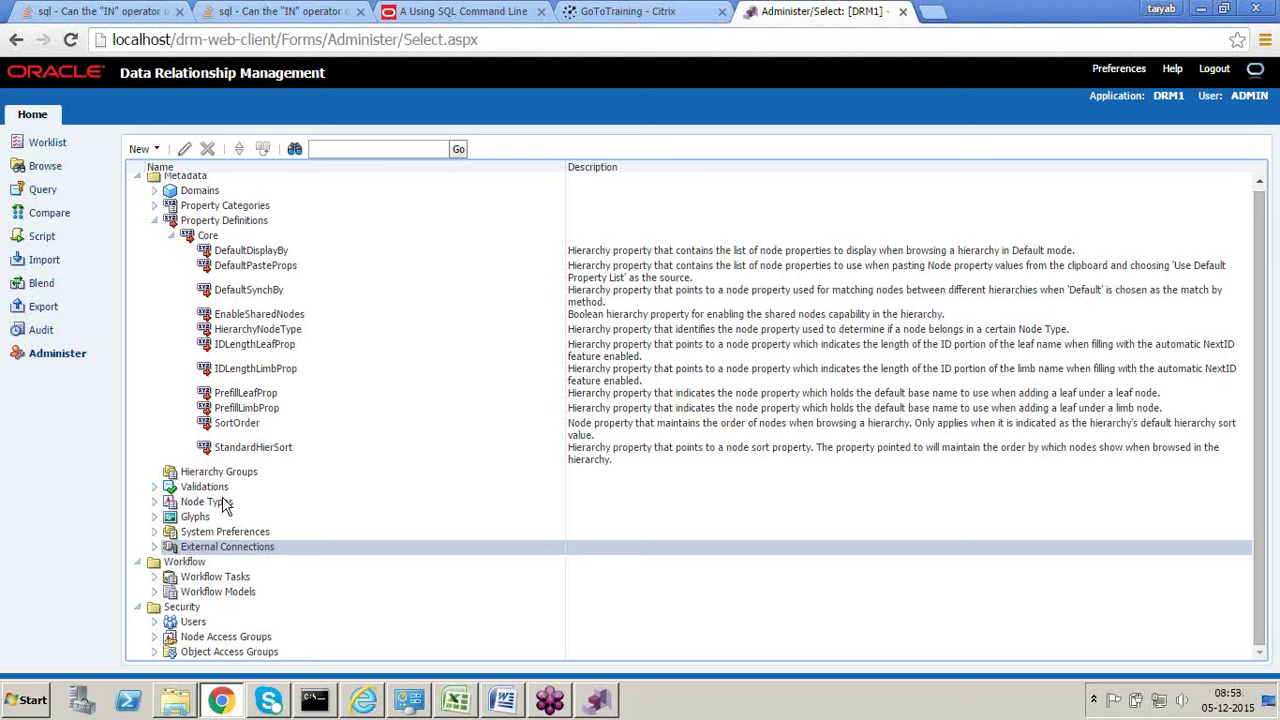
Step: Reopen the Time Periods hierarchy from Browse, review its tree, then close the tab
click(42, 168)
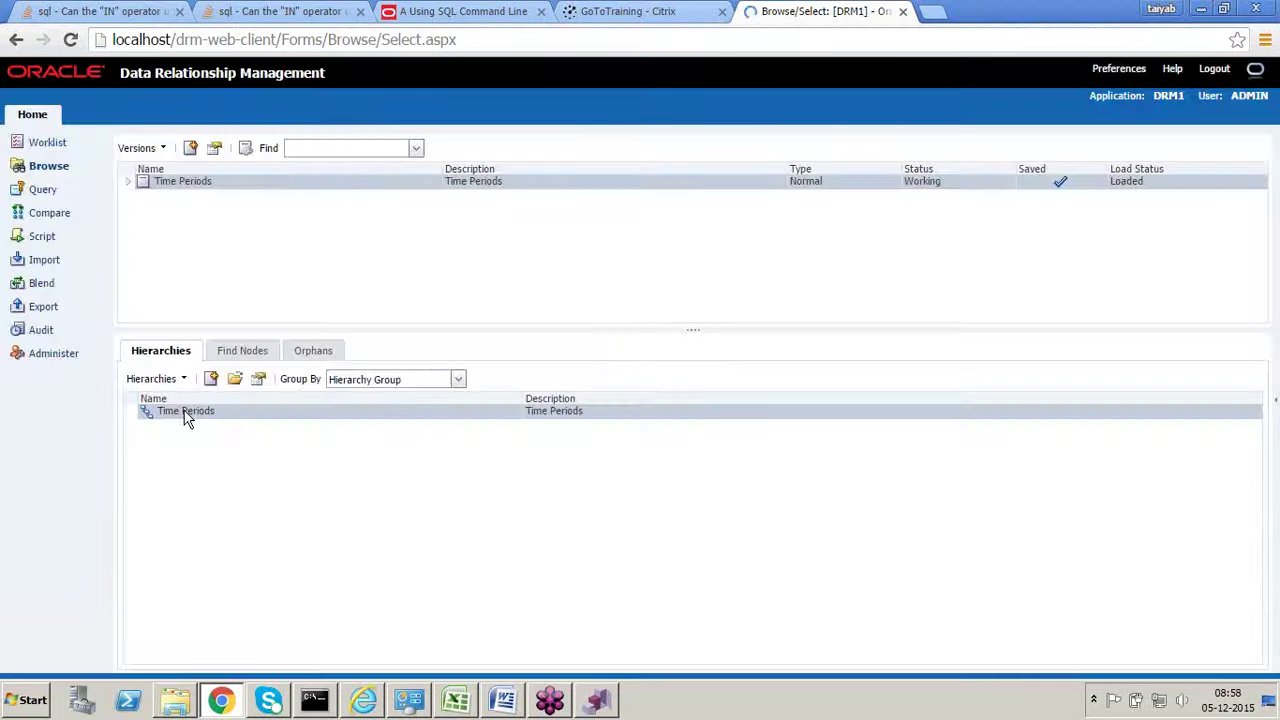
double_click(197, 412)
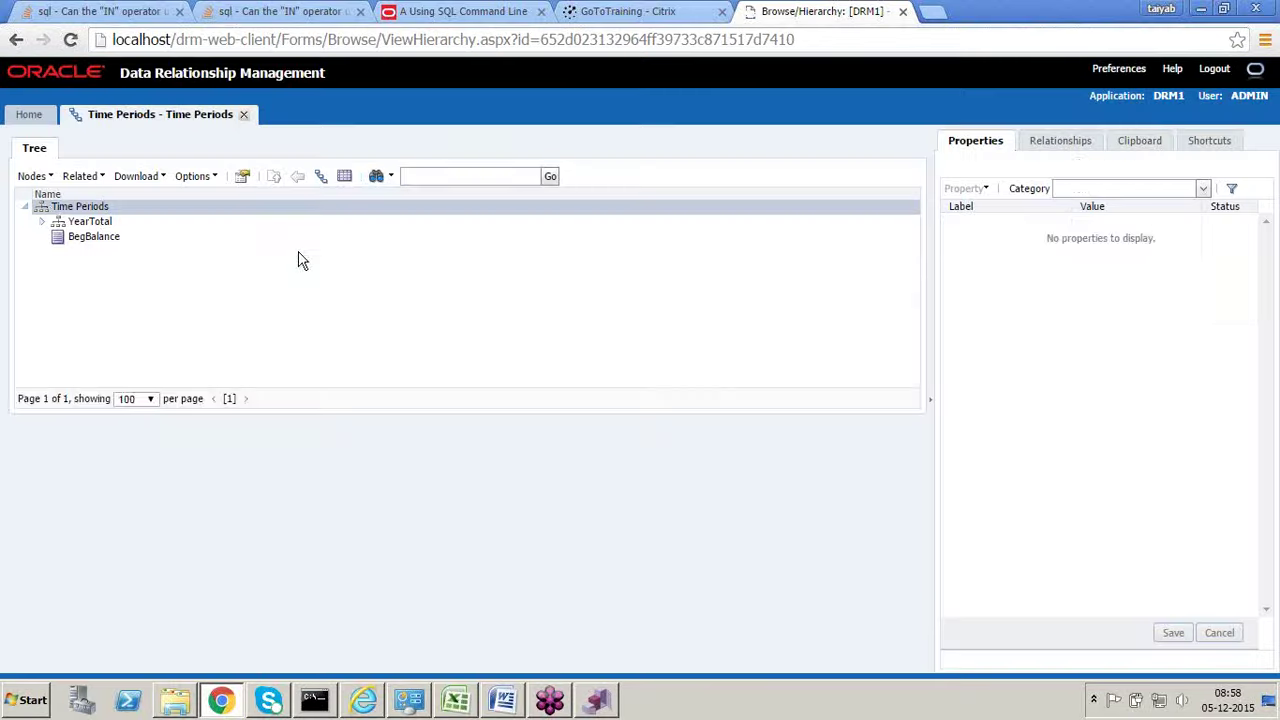
click(42, 214)
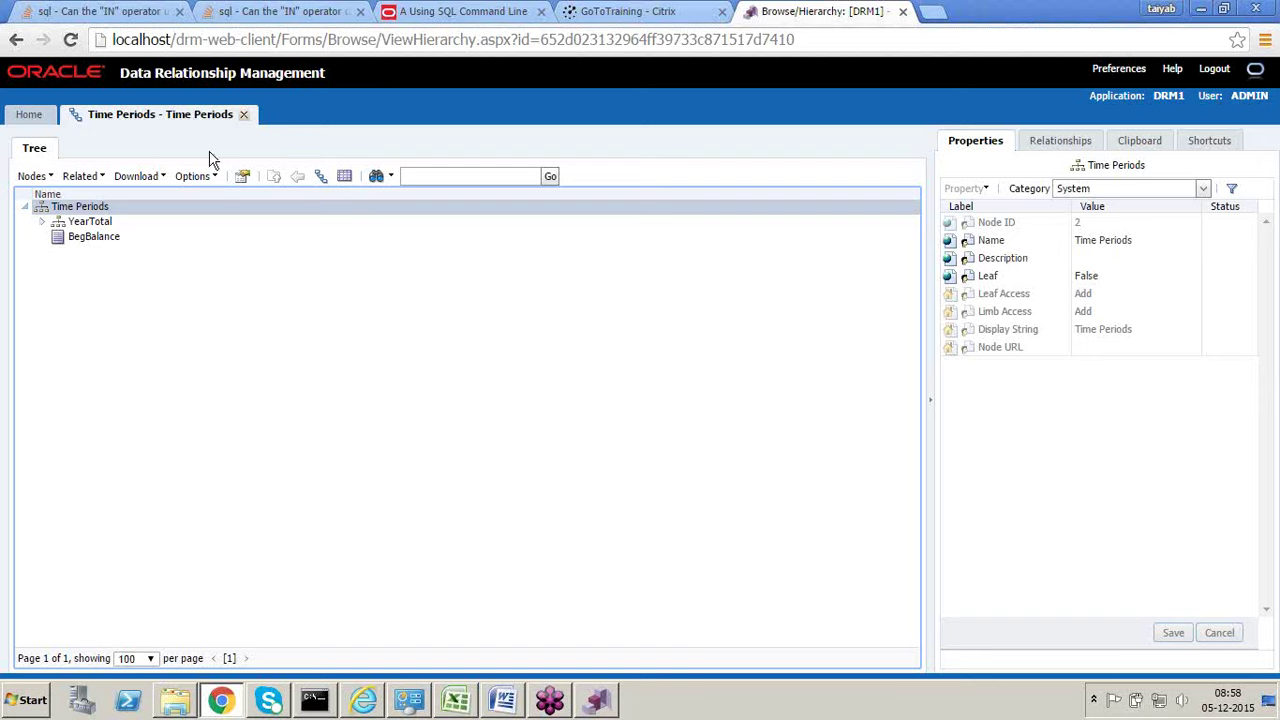
click(243, 118)
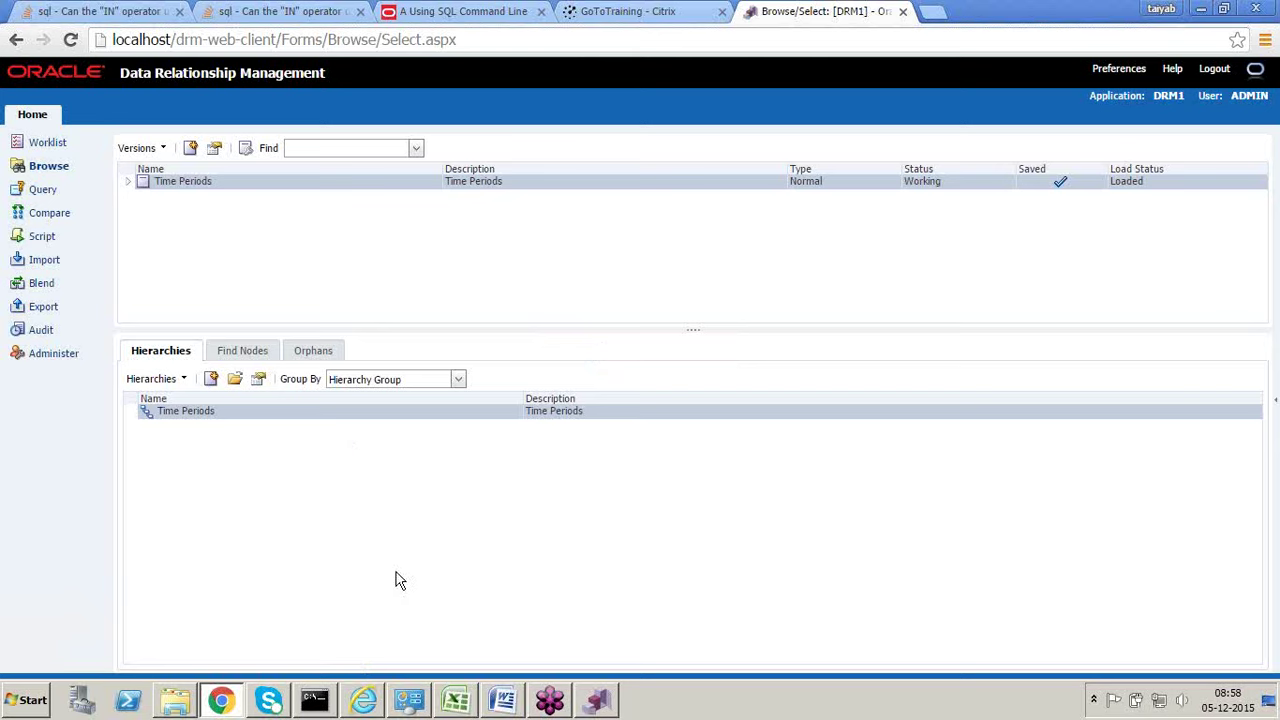
Step: On Sheet4, enter parent P1 in I18 with children C1, C2, C3 in J19:J21
click(463, 705)
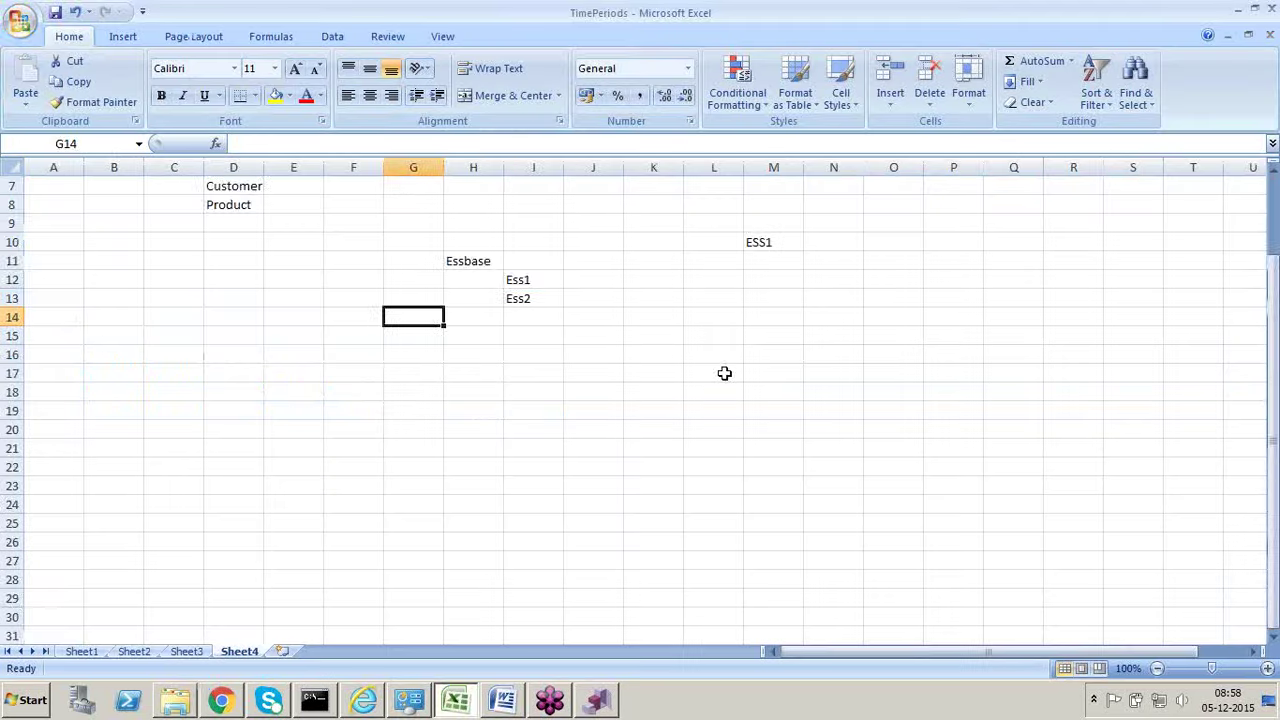
scroll(723, 371, down, 2)
click(529, 281)
text(P1)
key(Tab)
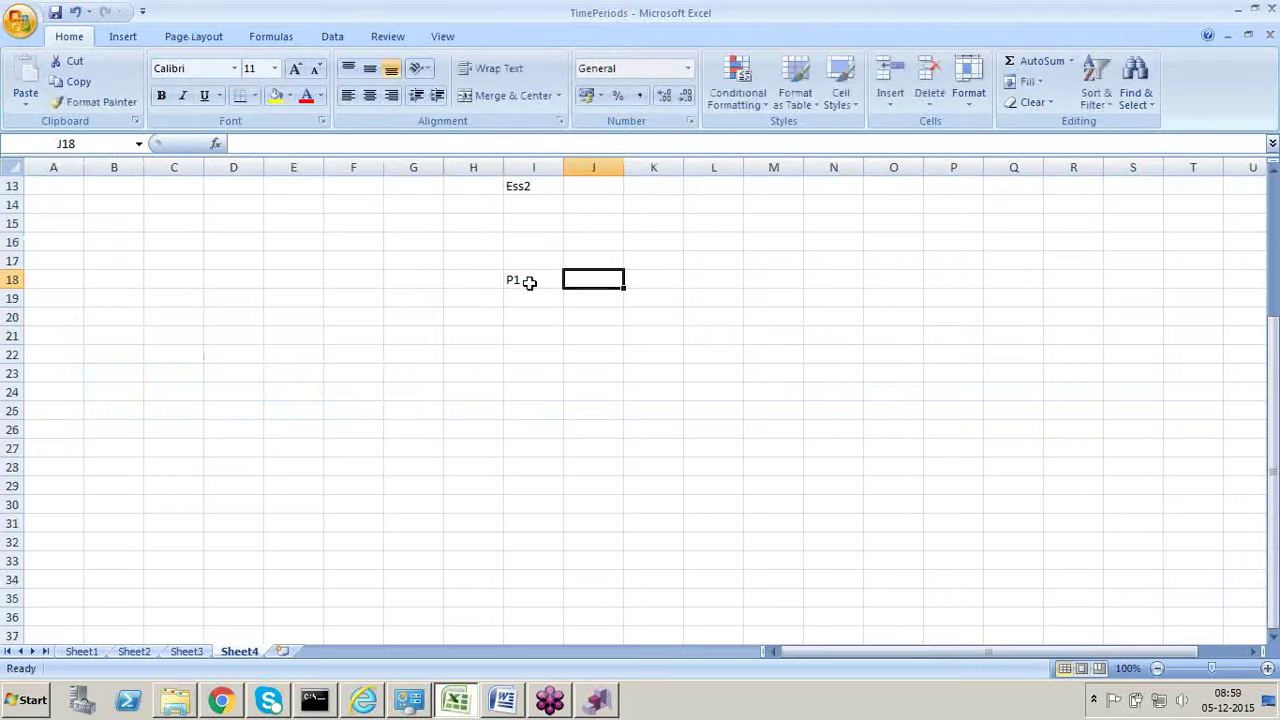
key(Down)
text(C1)
key(Return)
text(C2)
key(Return)
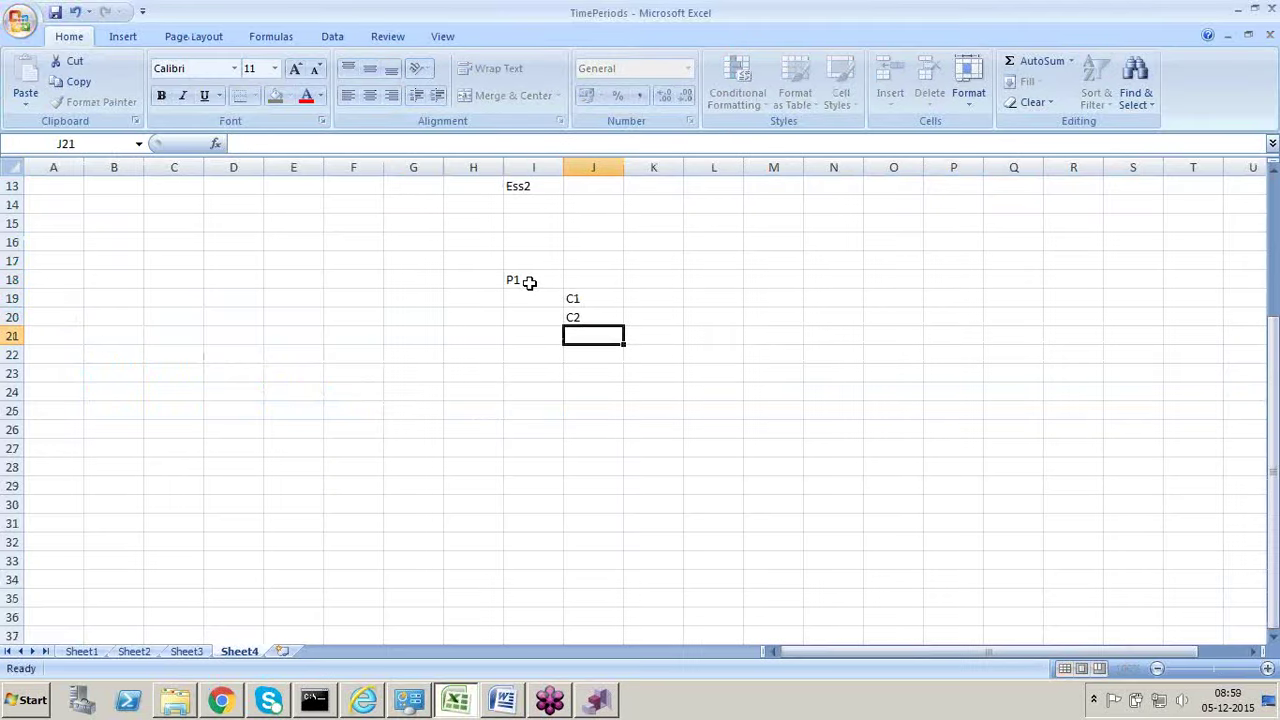
text(C3)
key(Return)
Step: Add parent P2 in I23 with its child C3 in J24
key(Down)
key(Left)
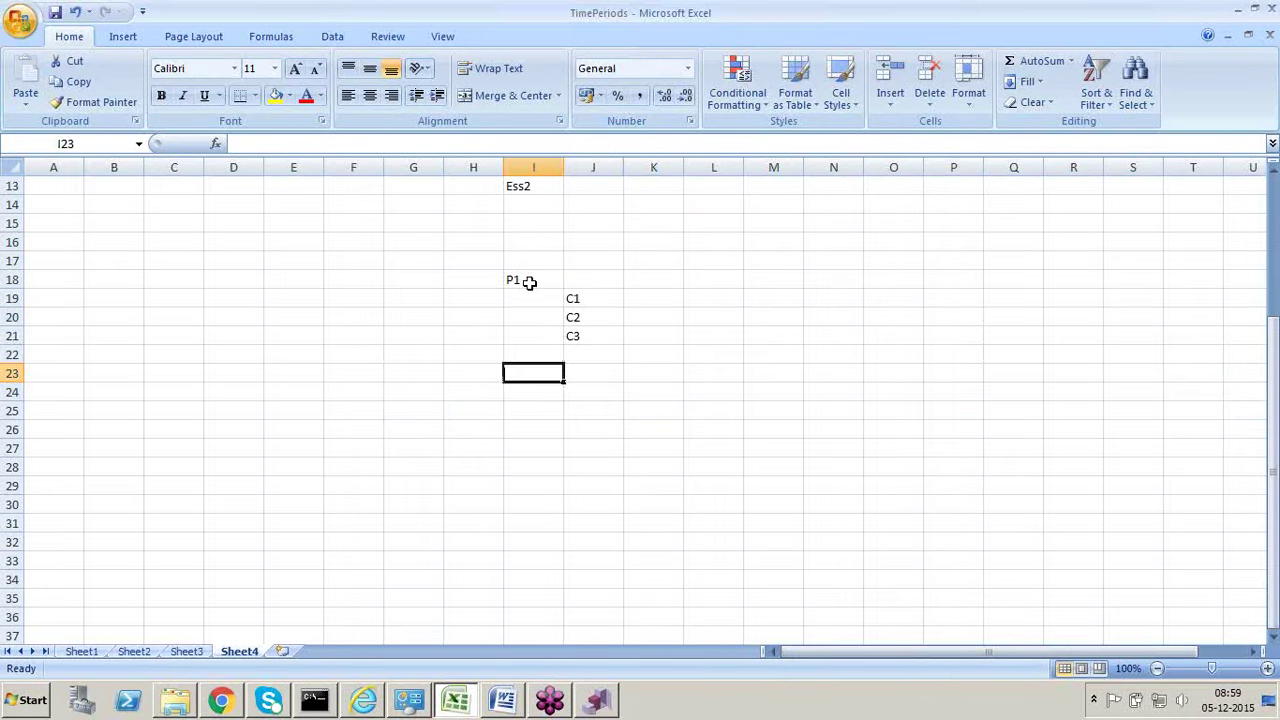
text(P2)
key(Tab)
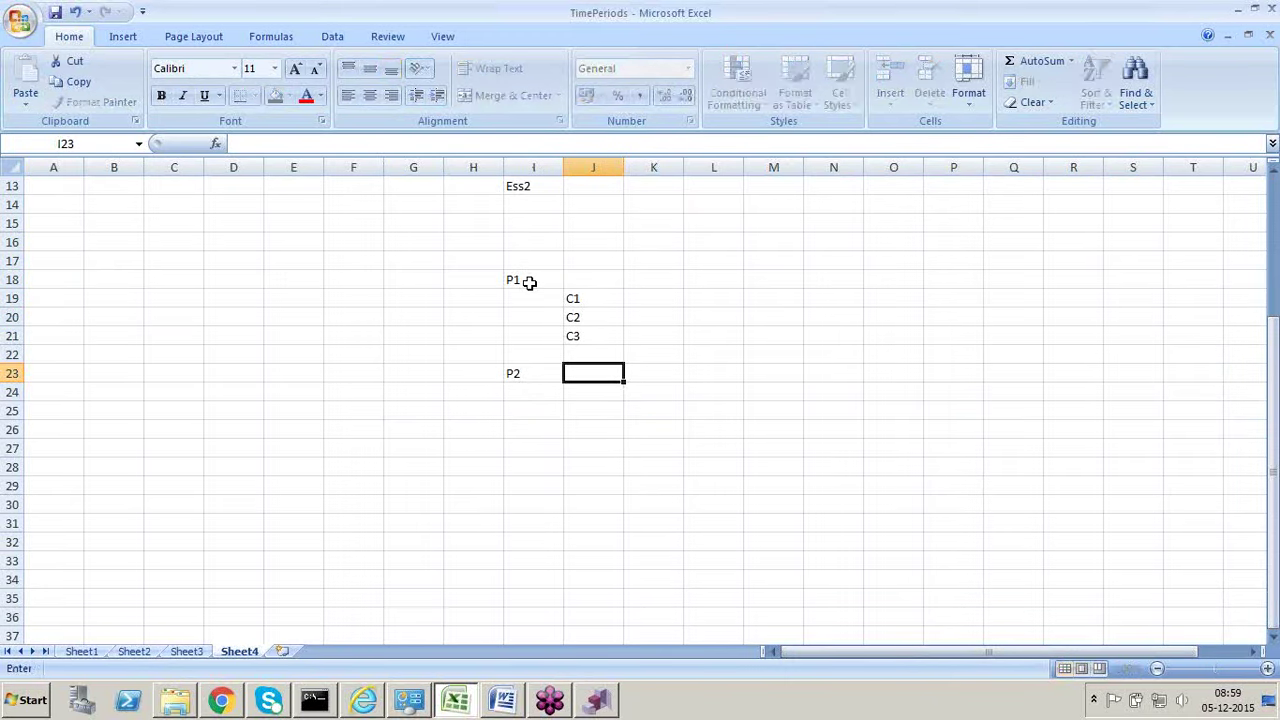
key(Down)
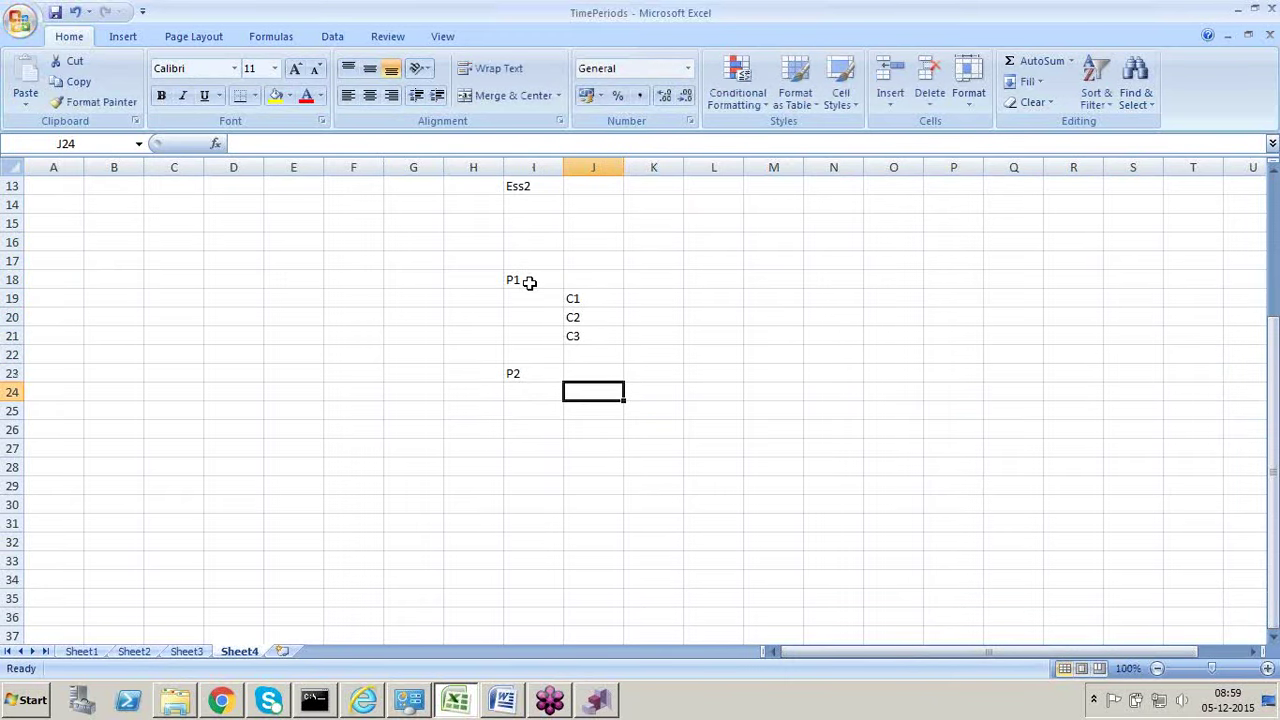
text(C3)
key(Return)
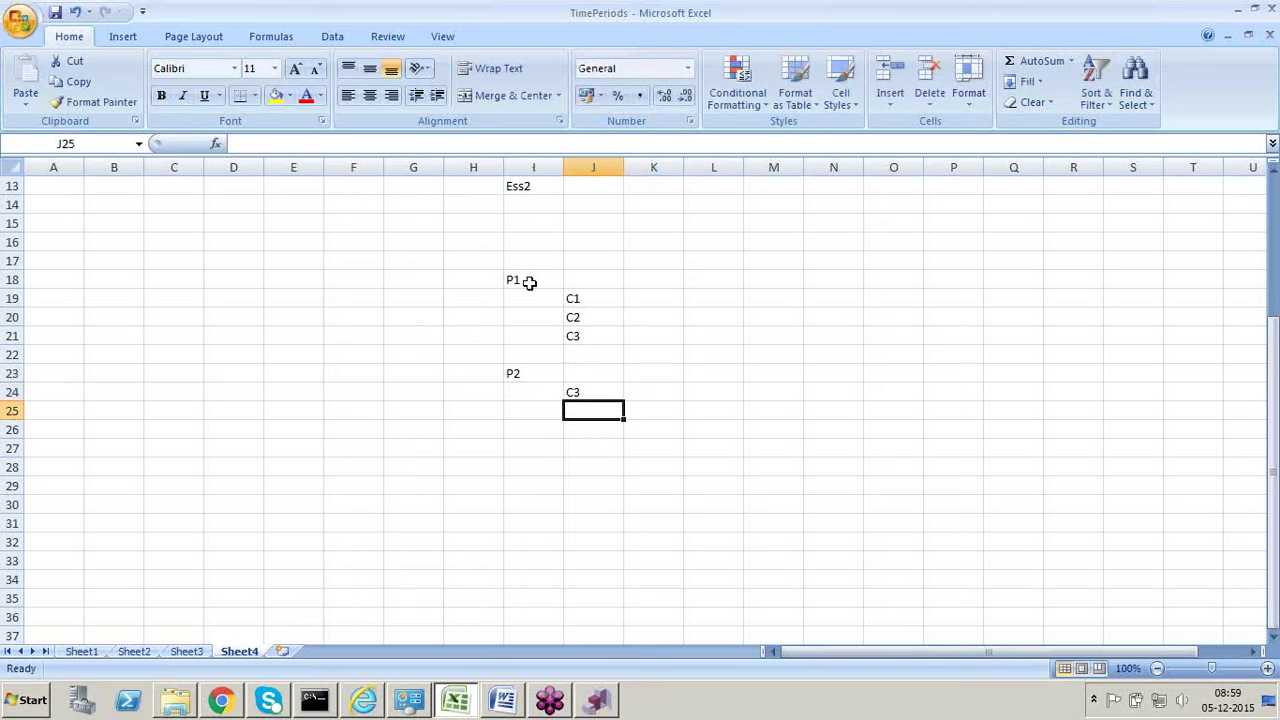
key(Up)
key(Right)
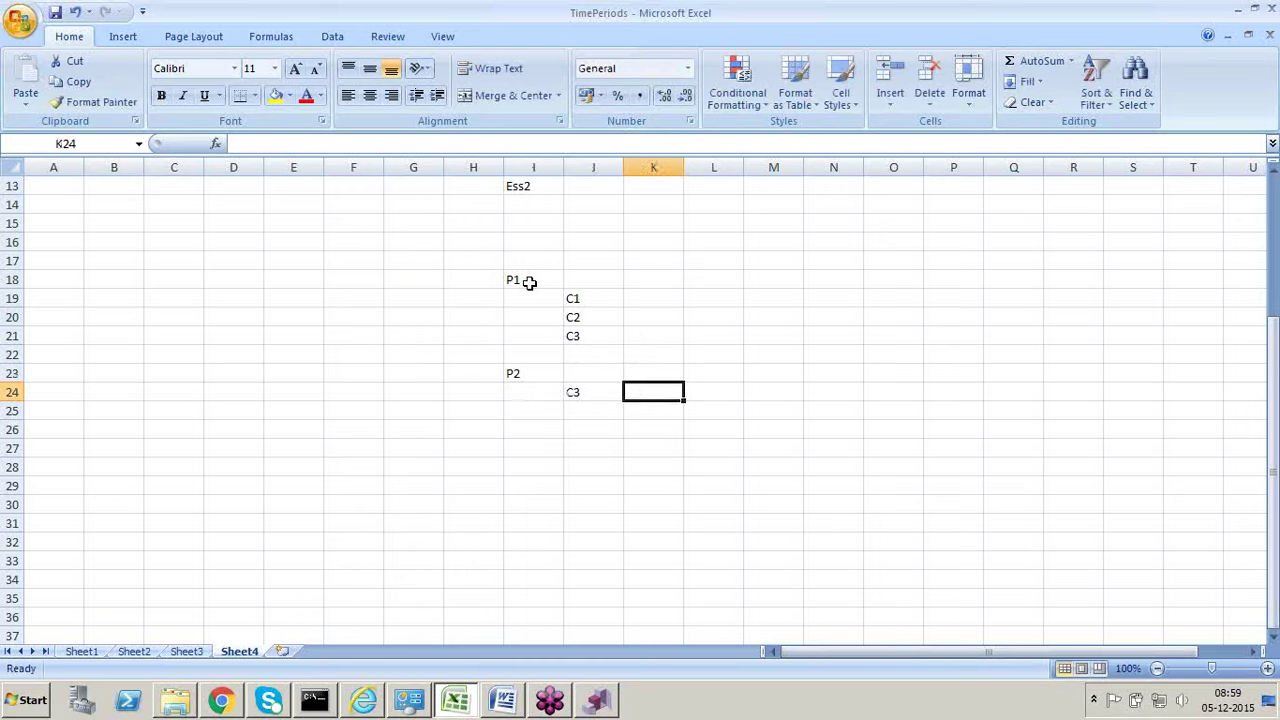
Step: Point out parent P2 in I23 and its child C3 in J24
click(528, 372)
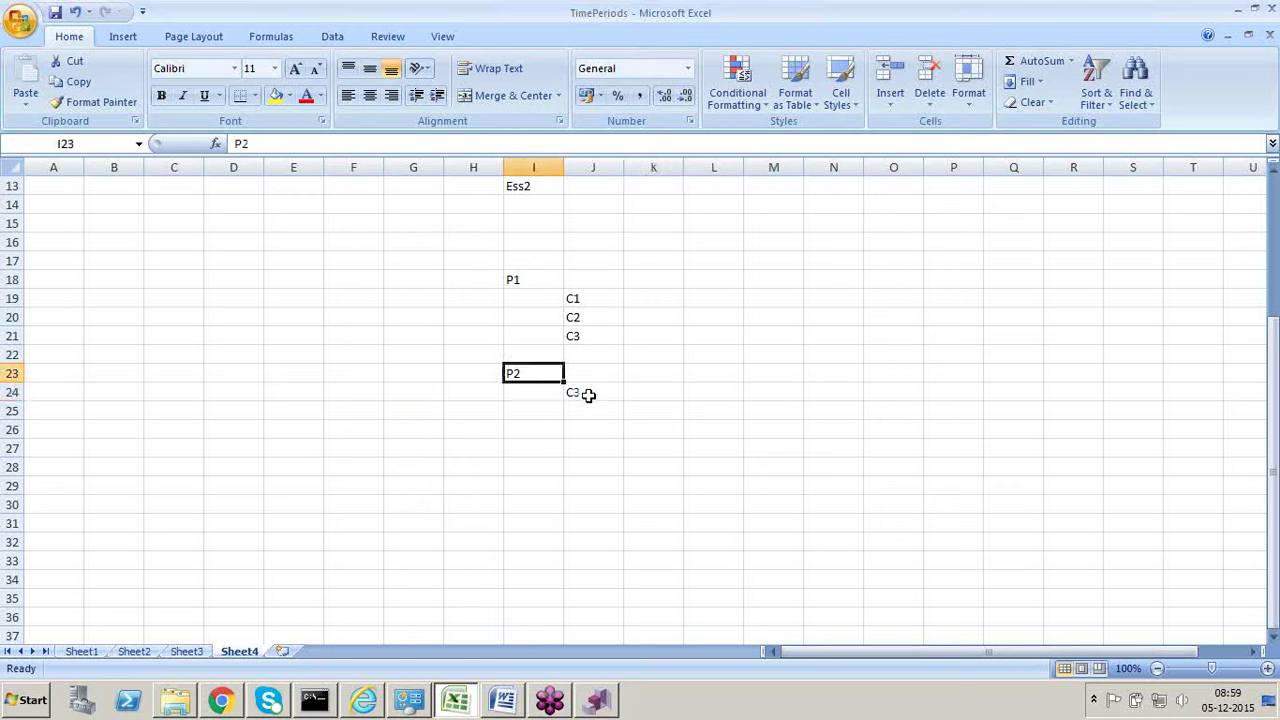
click(589, 395)
click(598, 426)
click(603, 391)
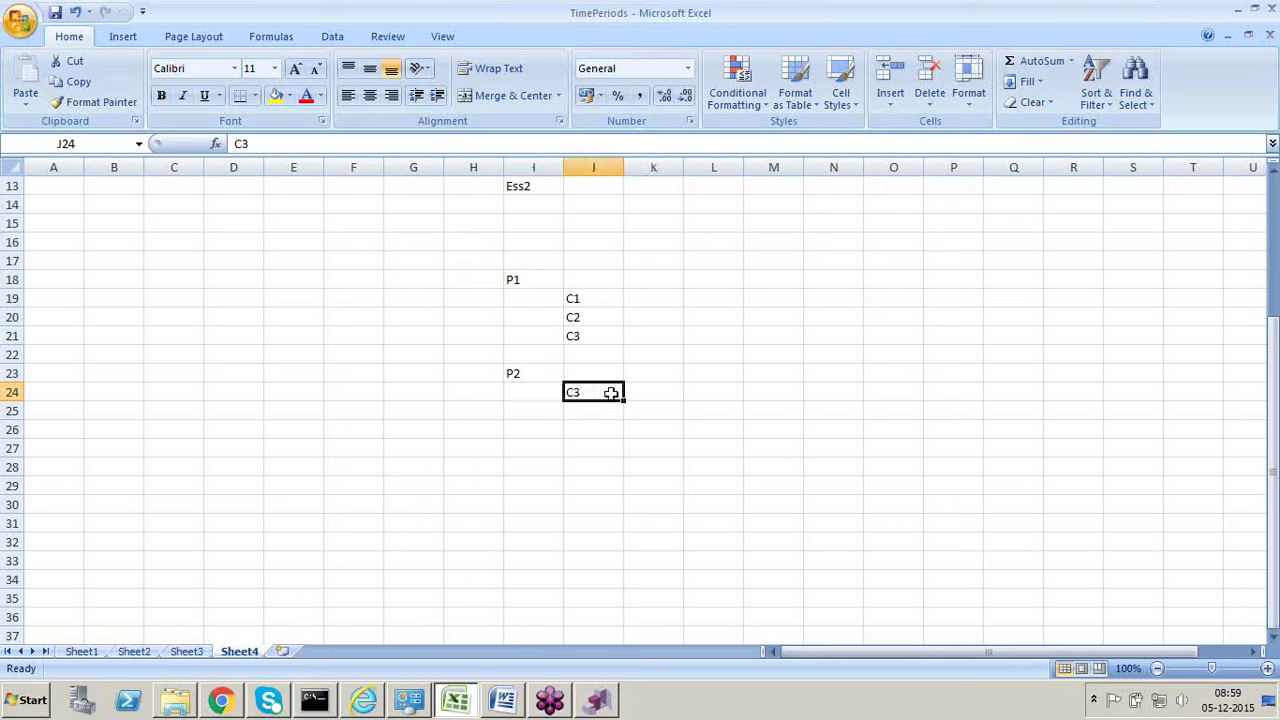
click(640, 389)
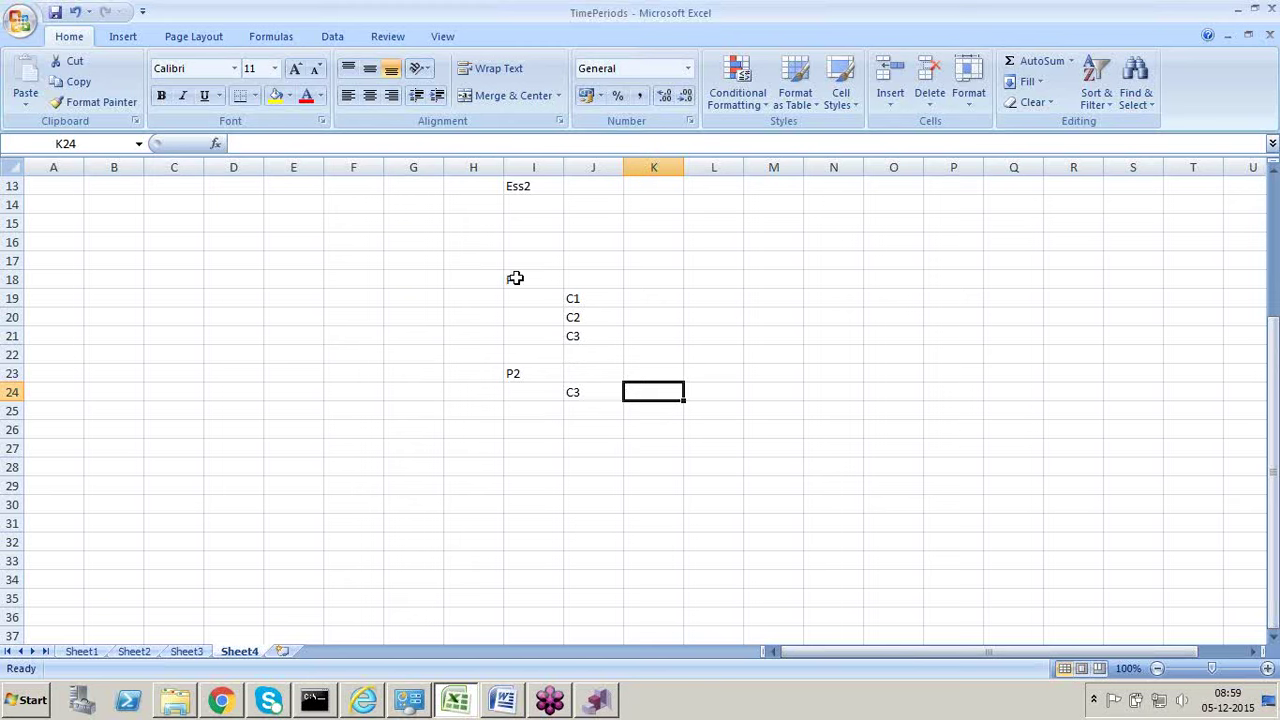
Step: Highlight the I18:J24 parent/child block and parent column I, then return to DRM Browse
drag(515, 278, 571, 392)
click(543, 429)
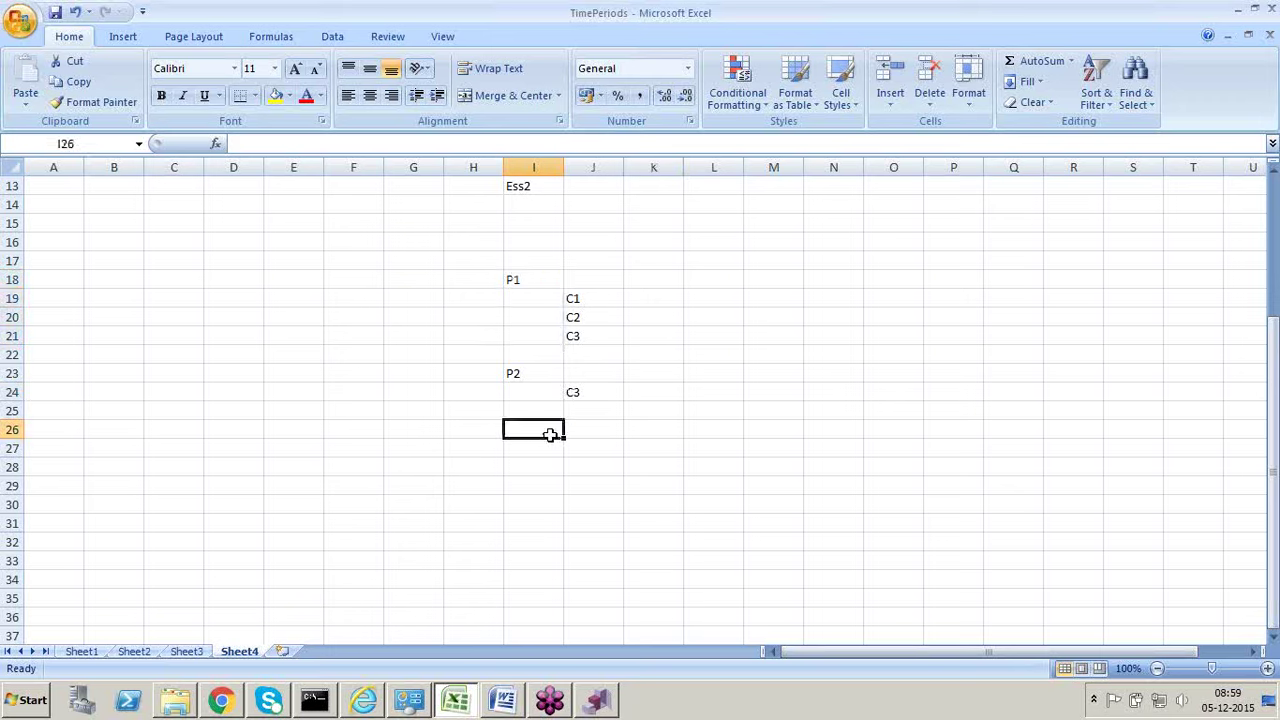
click(523, 260)
drag(531, 279, 593, 390)
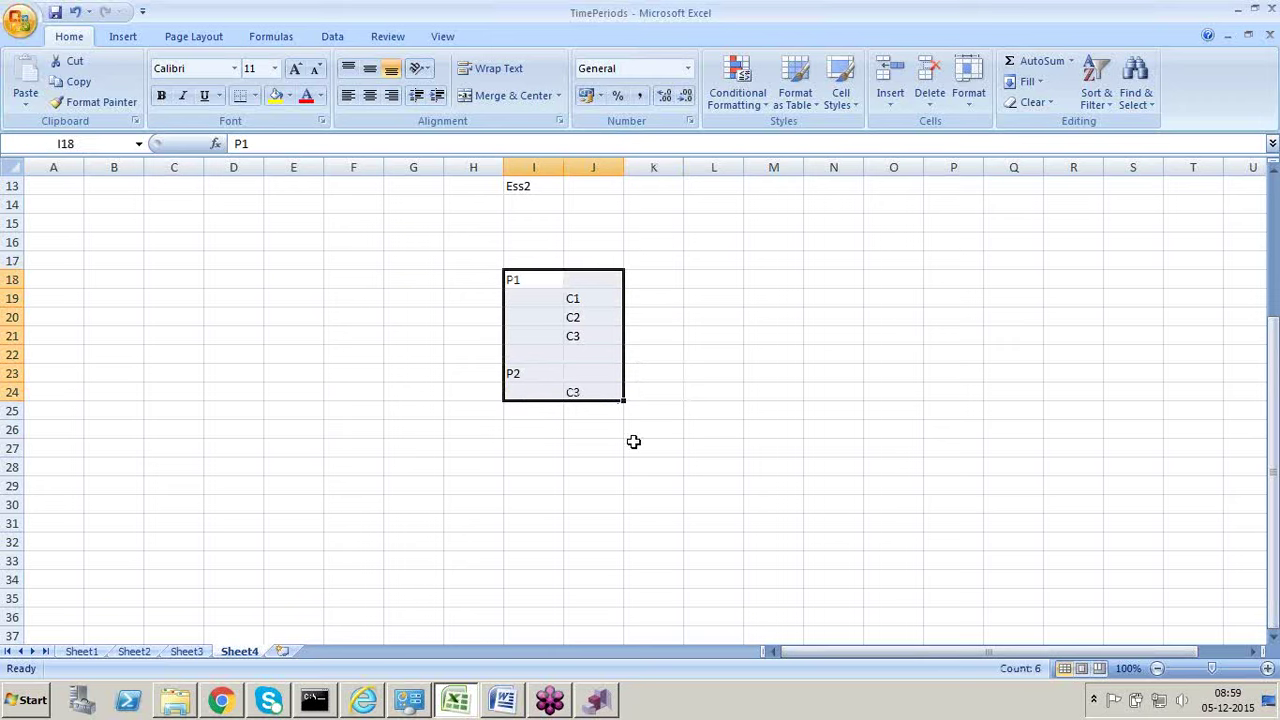
click(574, 392)
click(517, 372)
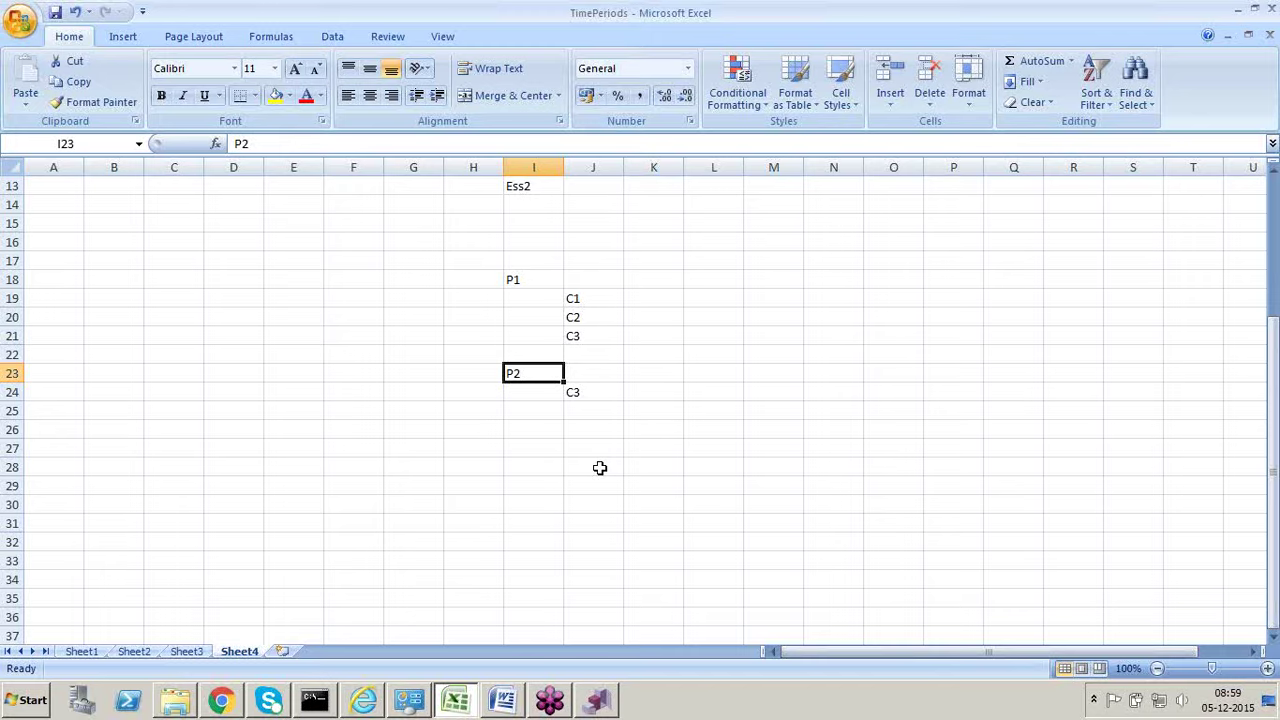
key(alt+Tab)
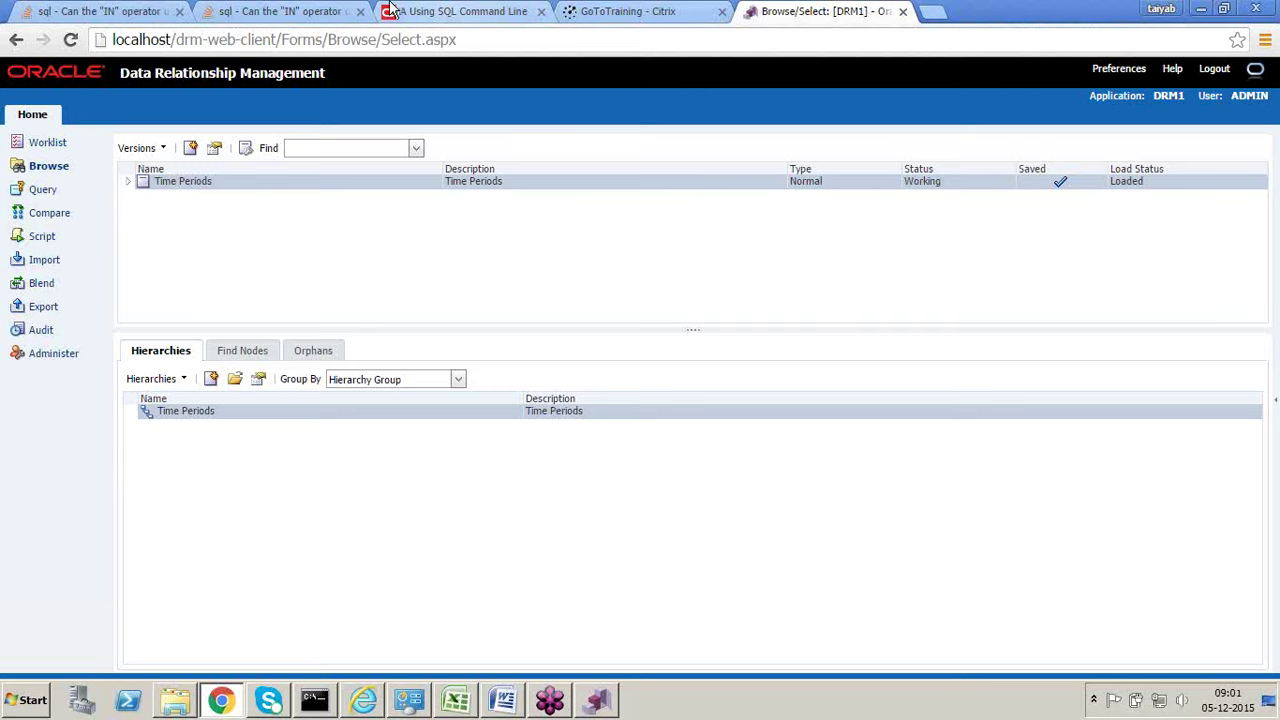
Step: Go to the DRM Export area and start a new export
click(52, 308)
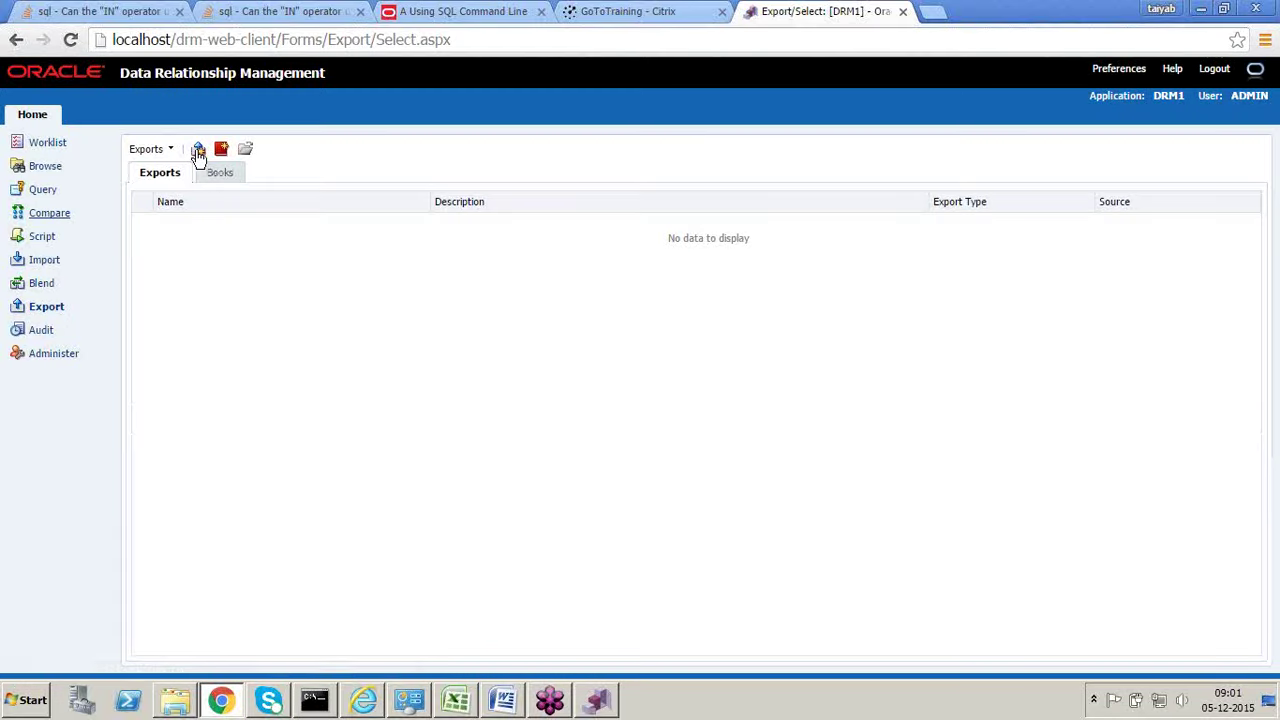
click(198, 151)
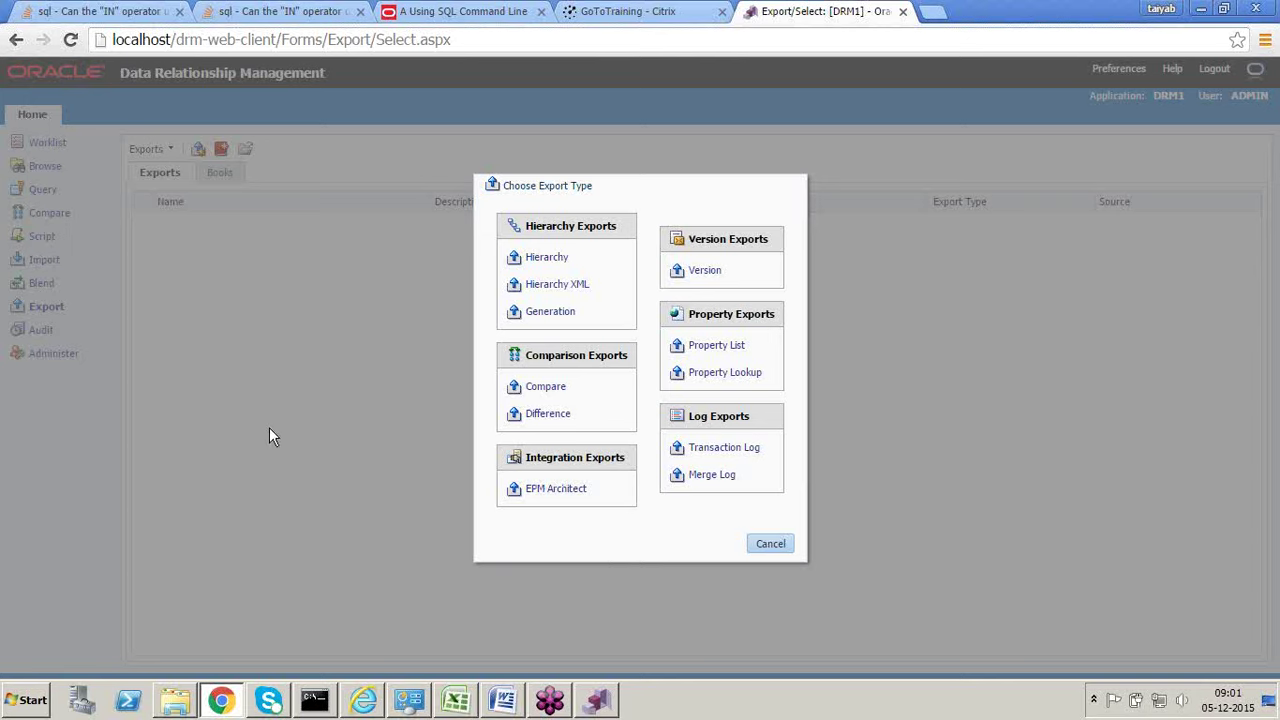
Step: Make a Hierarchy export targeting Database Table, dismiss the no-tables error, and bring up SQL*Plus
click(533, 266)
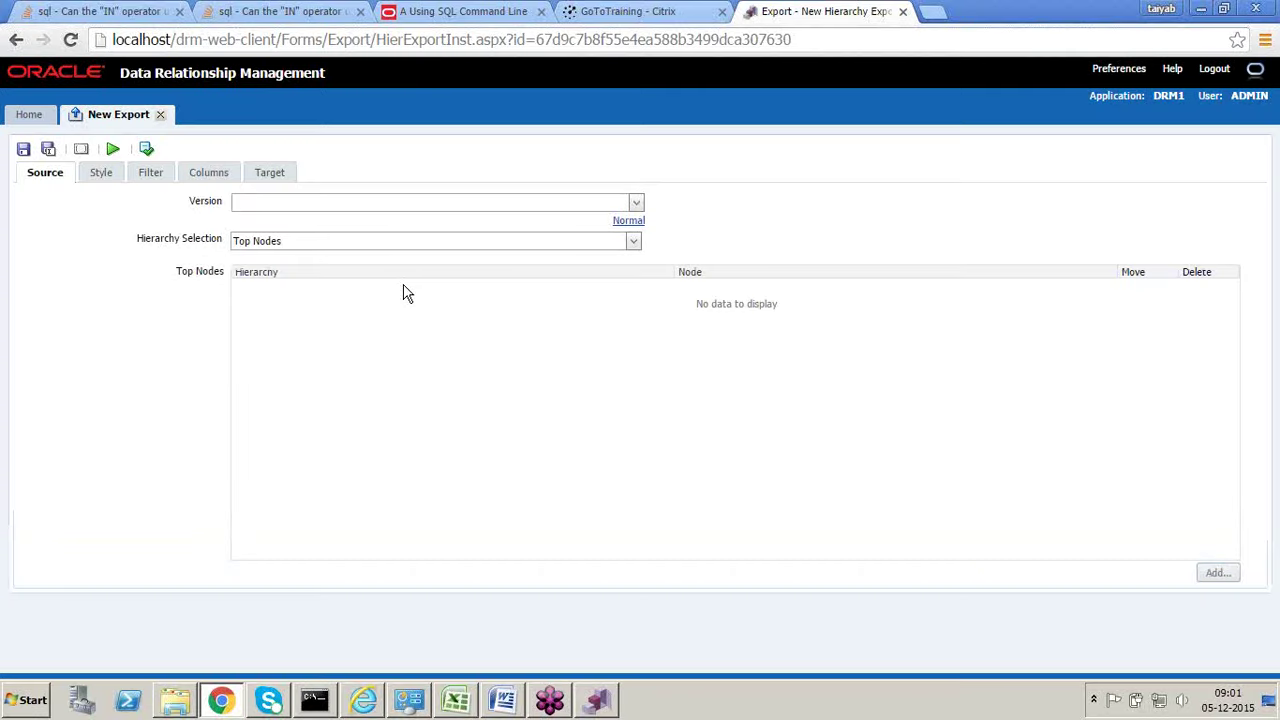
click(284, 174)
click(383, 209)
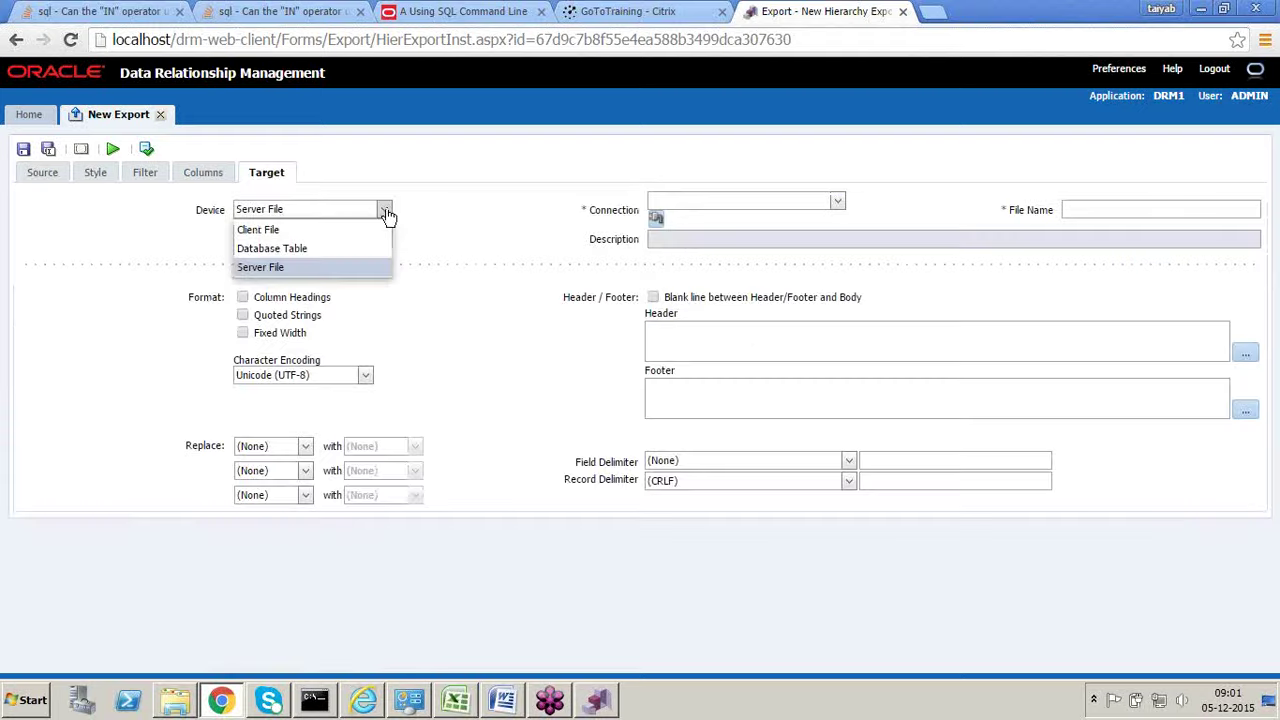
click(308, 248)
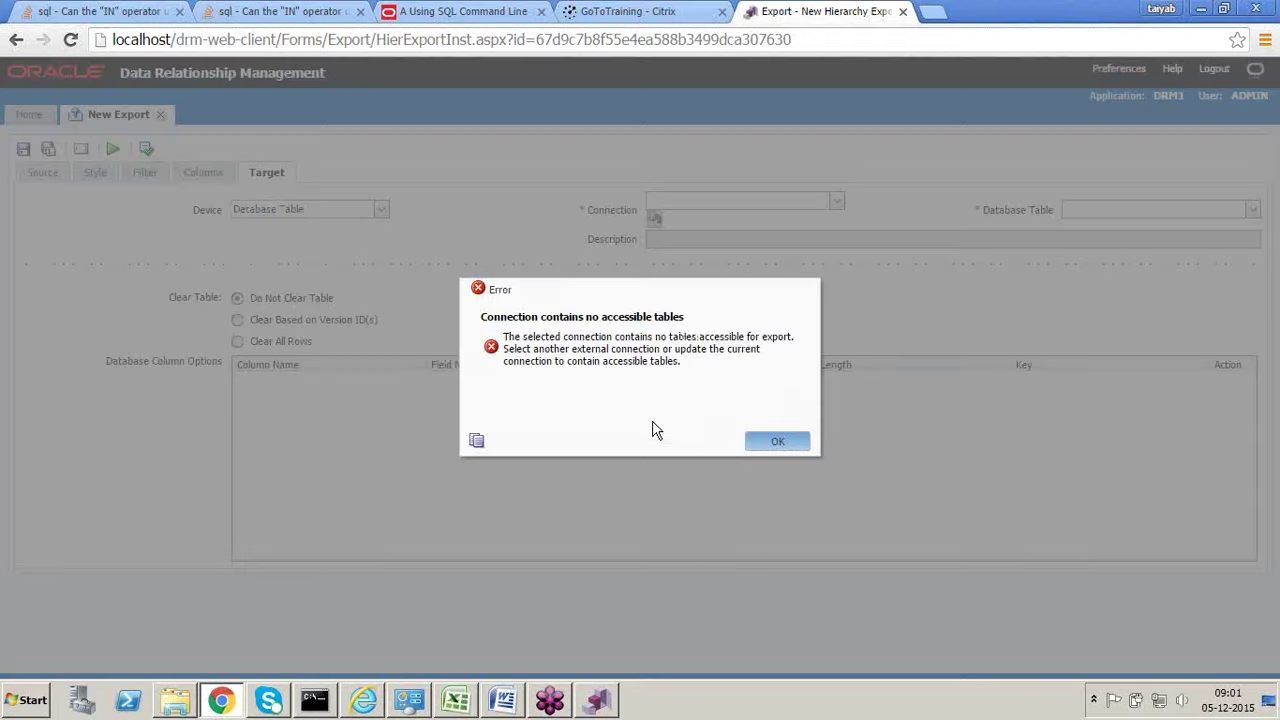
key(Return)
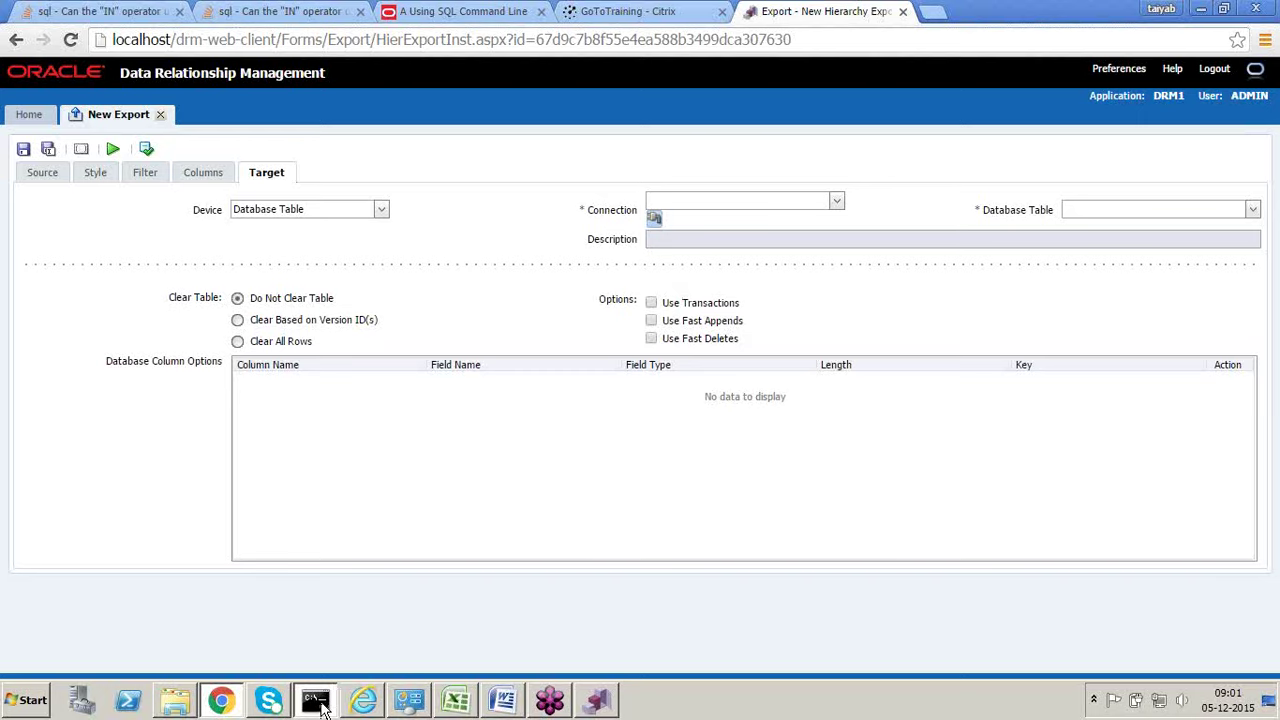
click(316, 701)
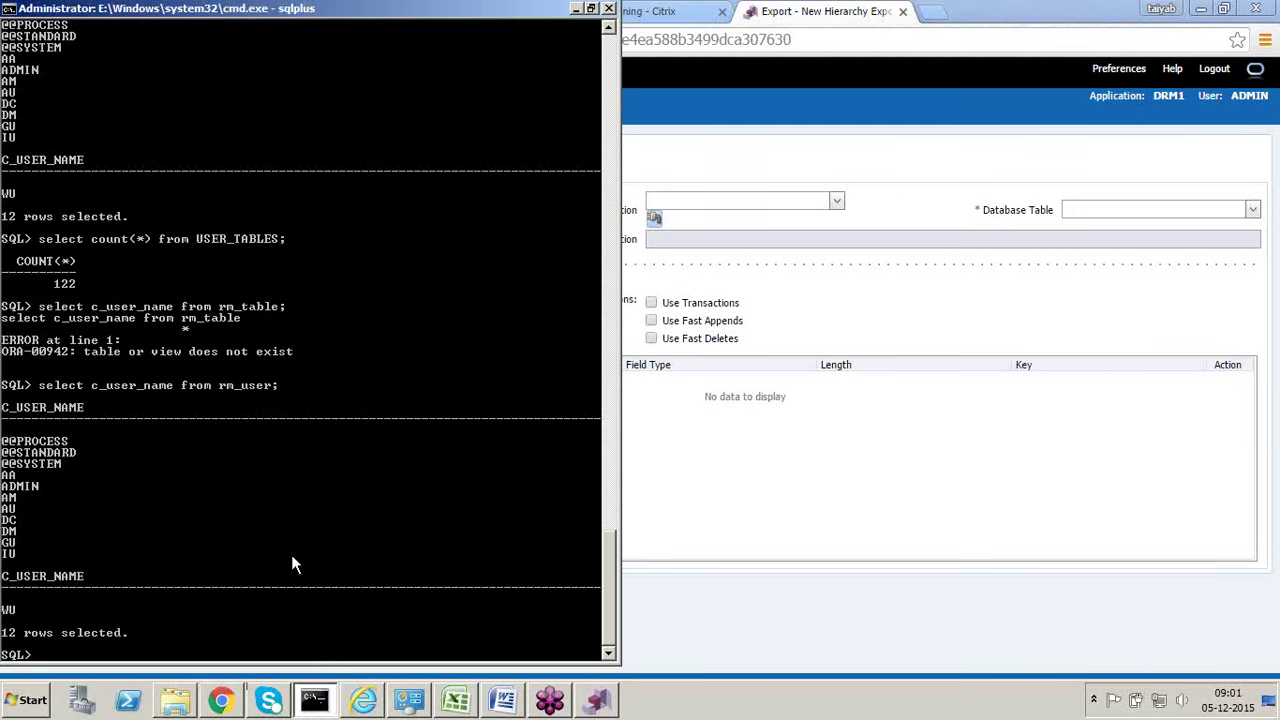
Step: Minimize the SQL*Plus window to reveal the export's Target settings
click(576, 8)
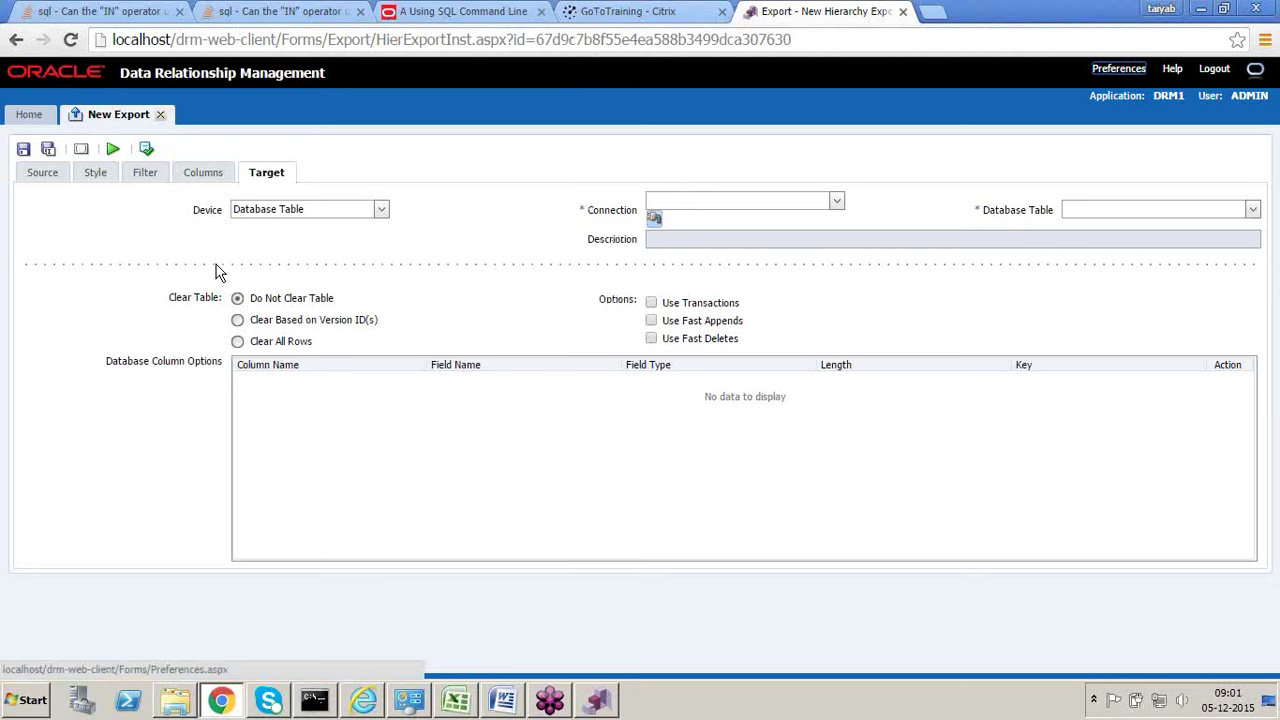
Step: Switch the export device to Client File, then close the unsaved New Export
click(380, 217)
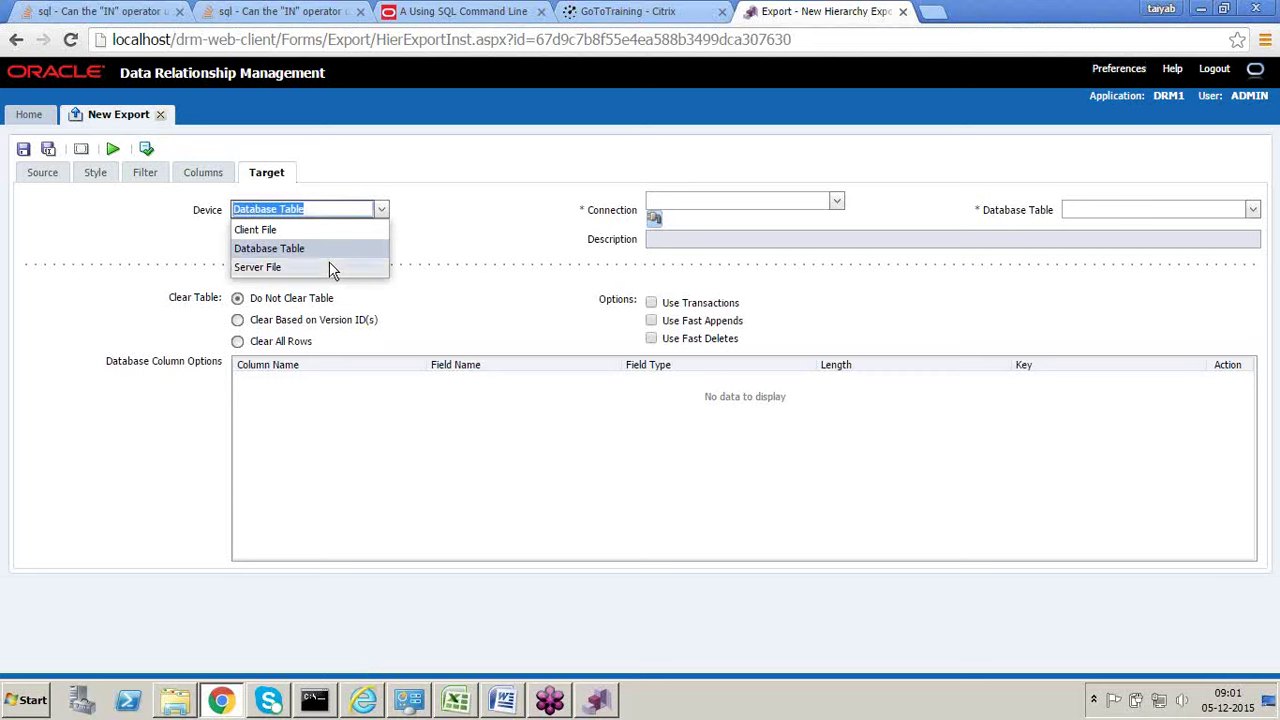
click(305, 234)
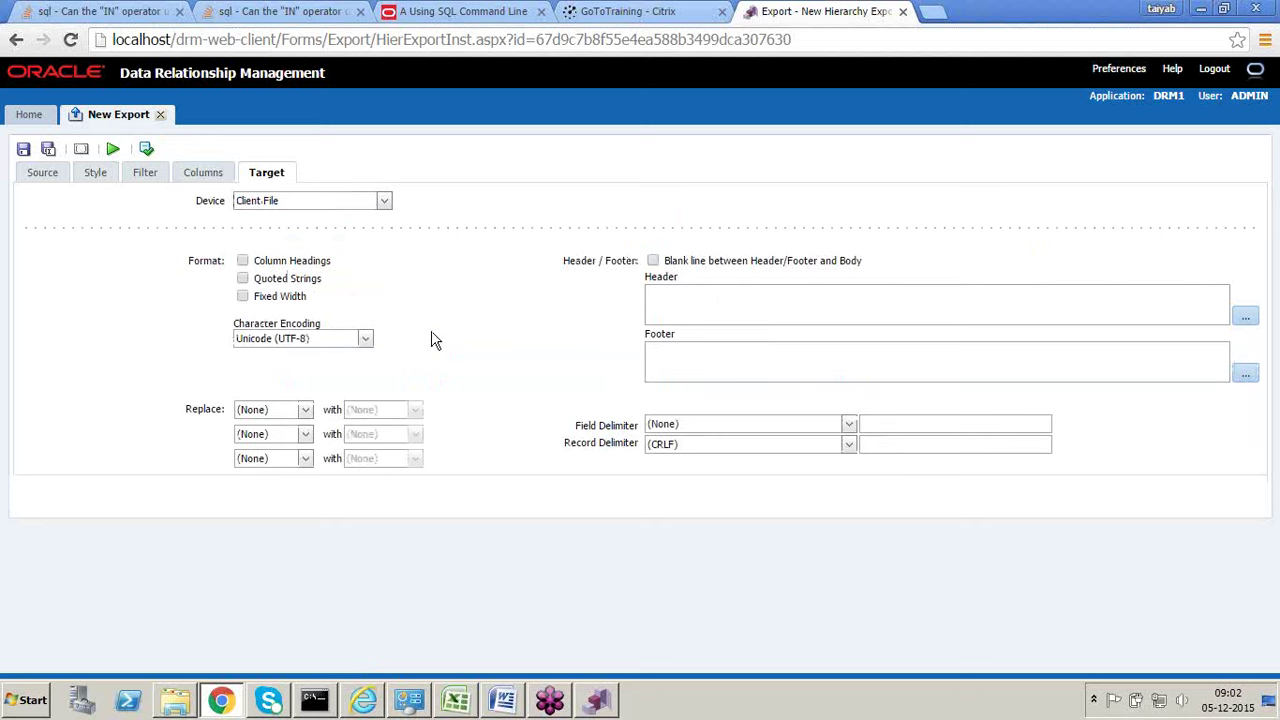
click(163, 115)
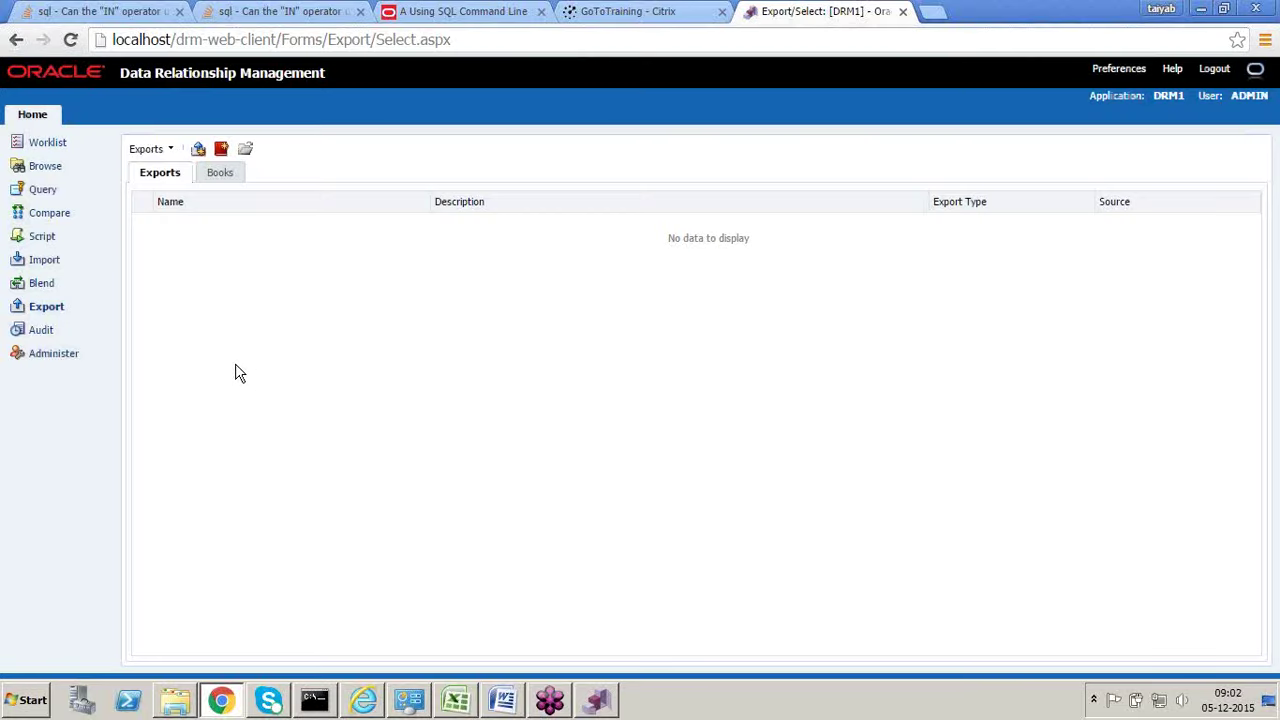
Step: Open the Time Periods hierarchy from Browse, then switch to the Excel workbook
click(50, 172)
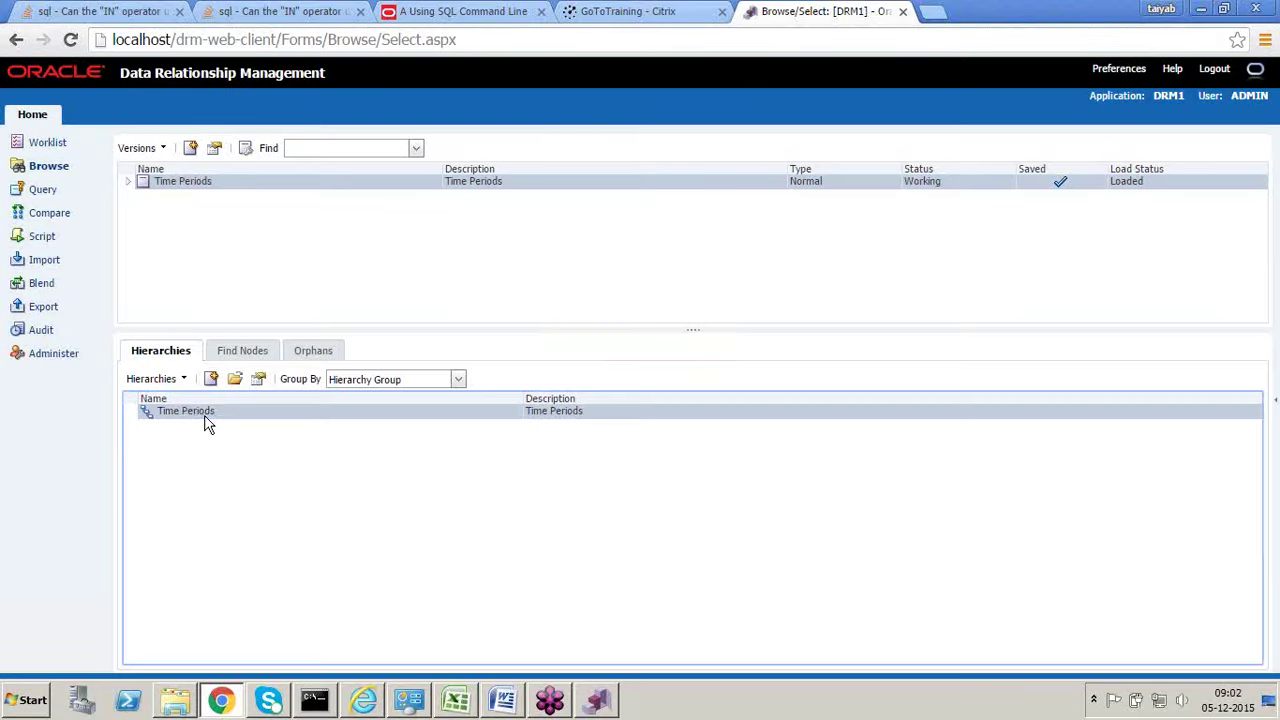
double_click(205, 418)
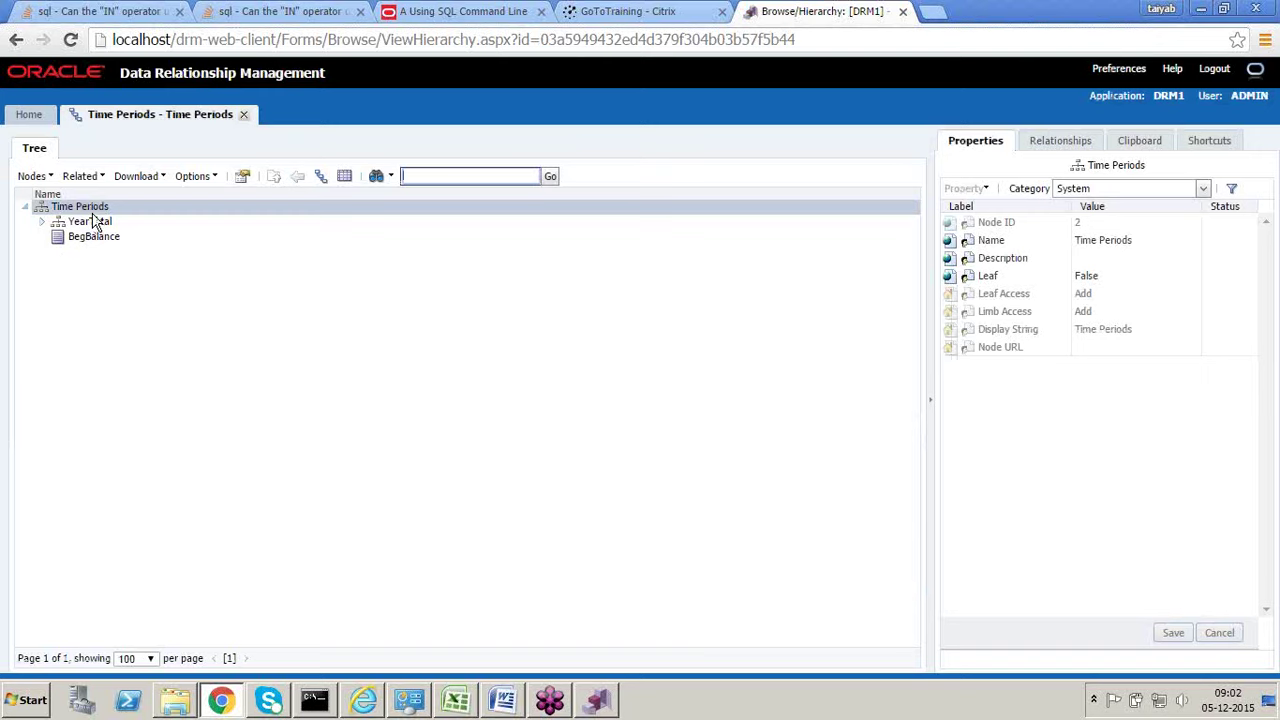
key(alt+Tab)
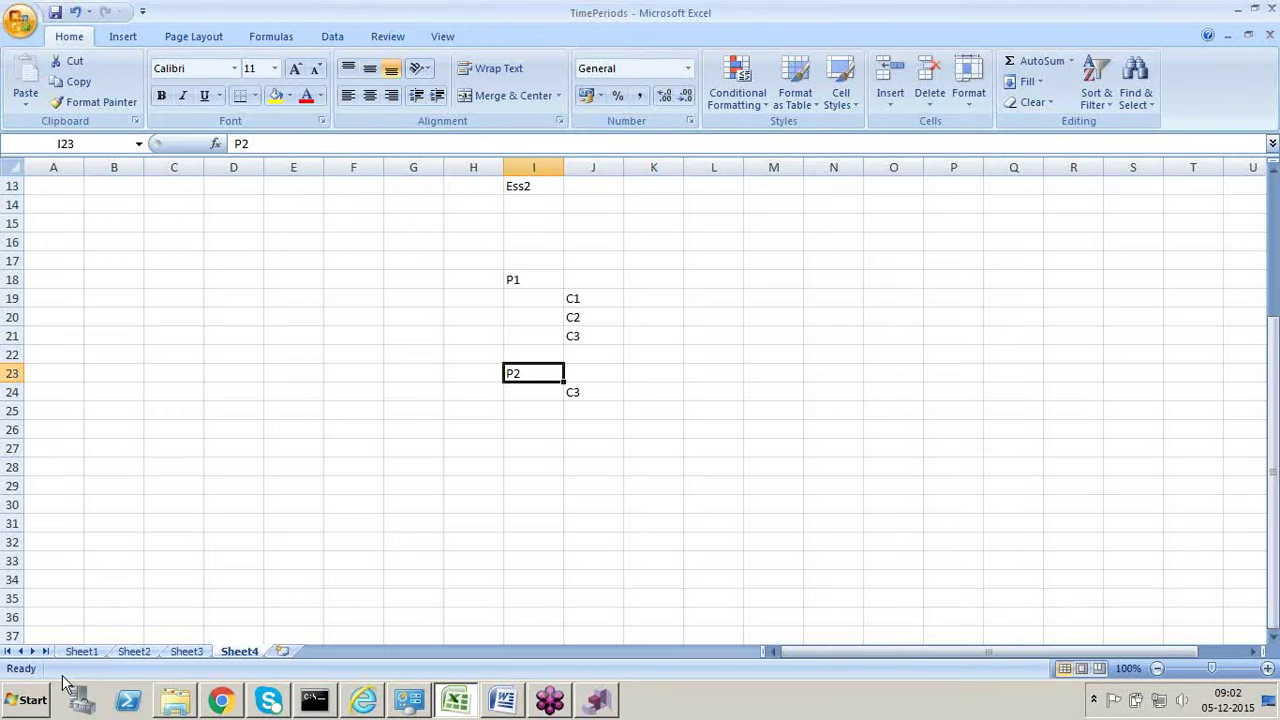
click(81, 651)
click(88, 355)
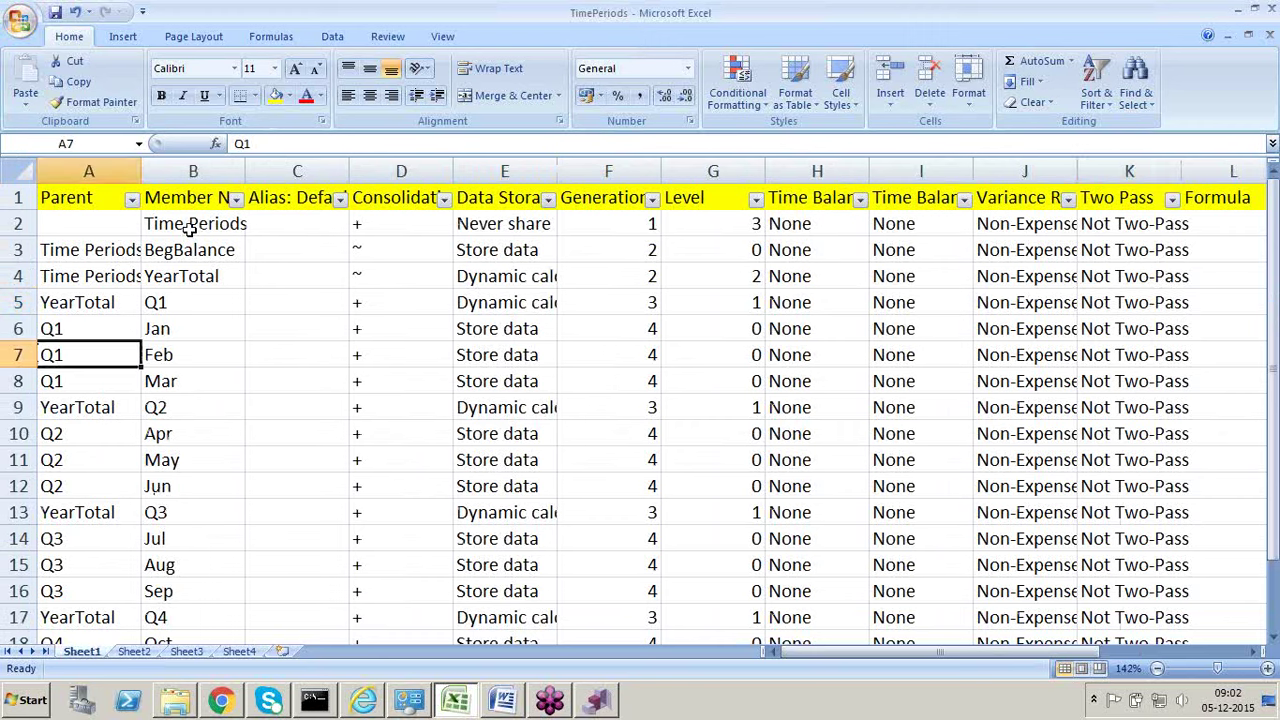
click(280, 228)
click(378, 225)
click(512, 224)
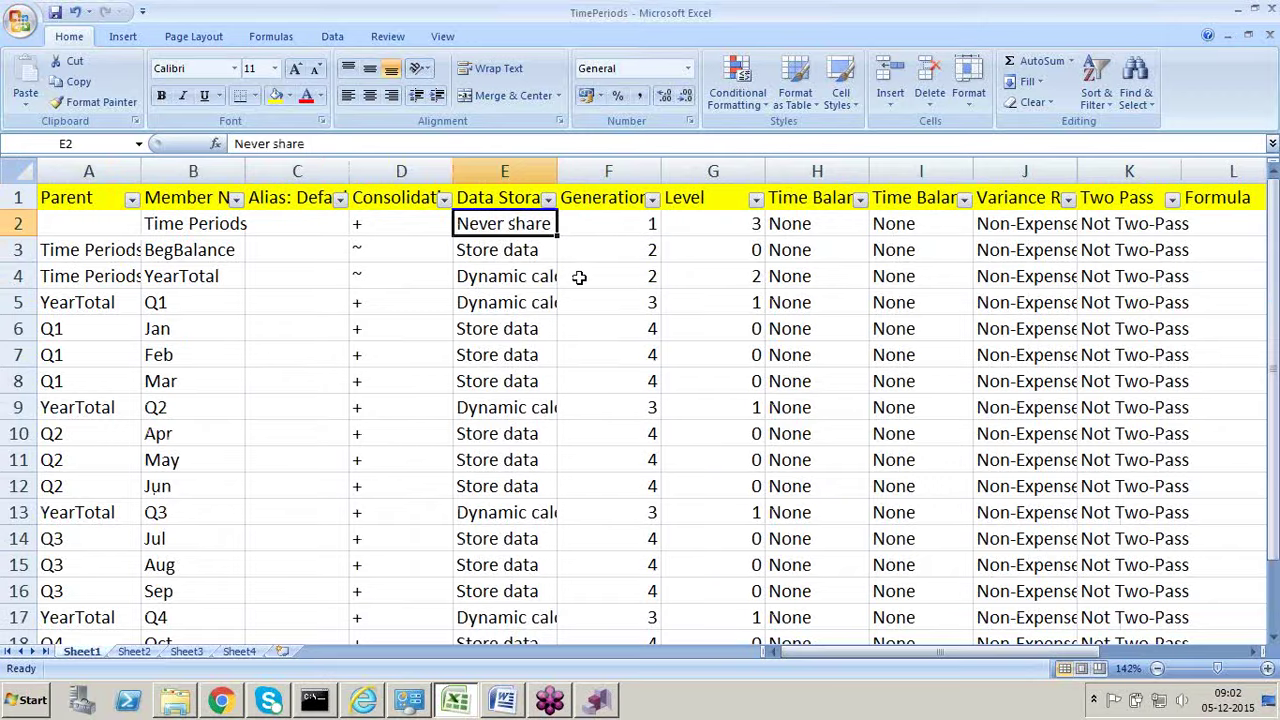
key(alt+Tab)
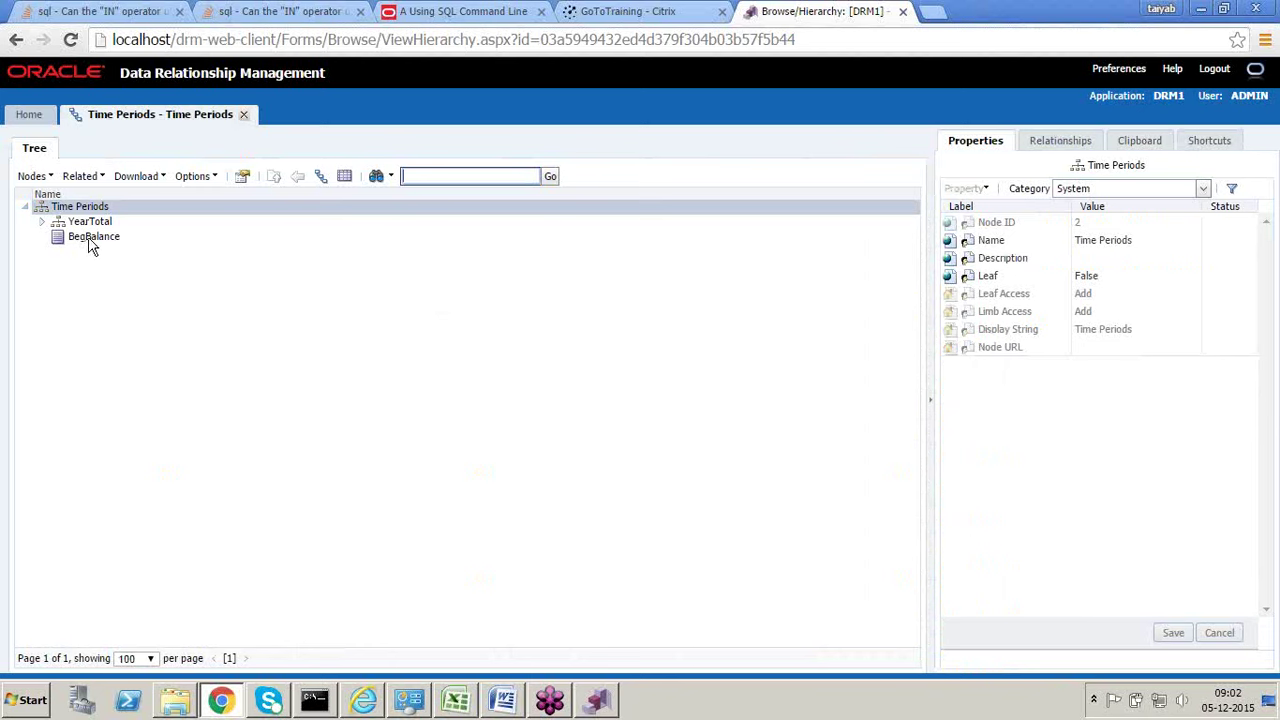
key(alt+Tab)
click(205, 252)
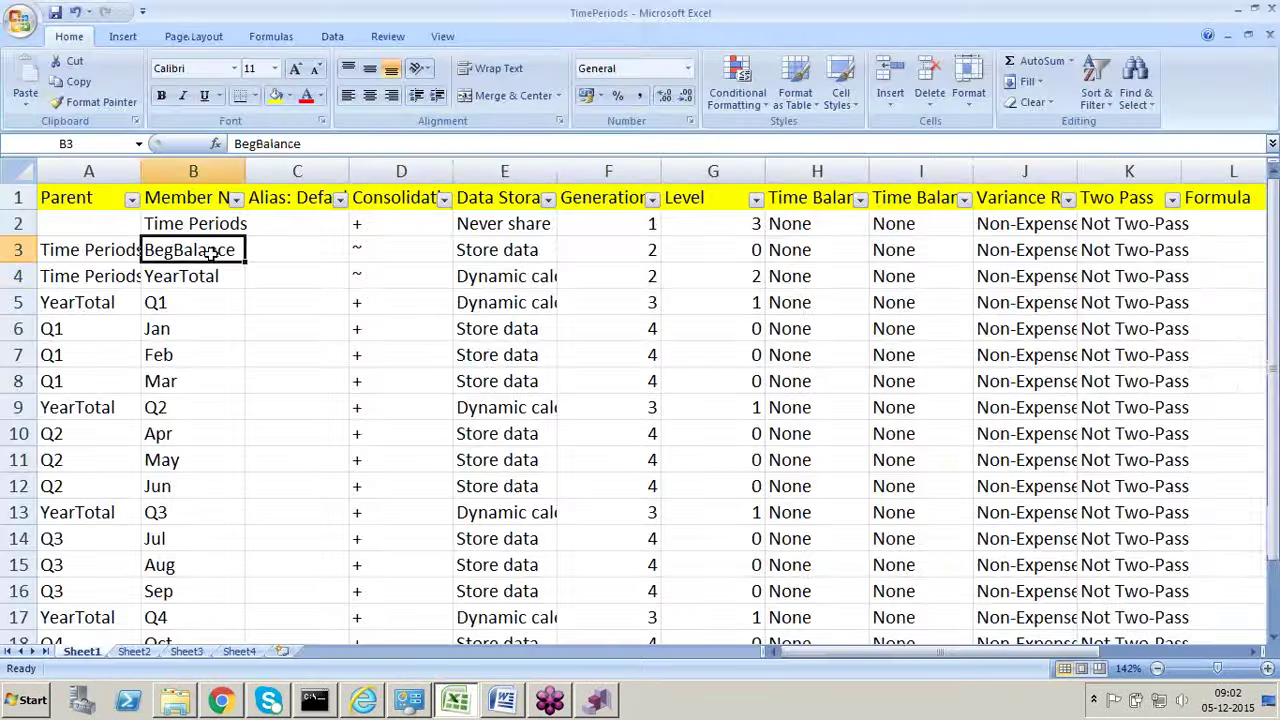
click(213, 279)
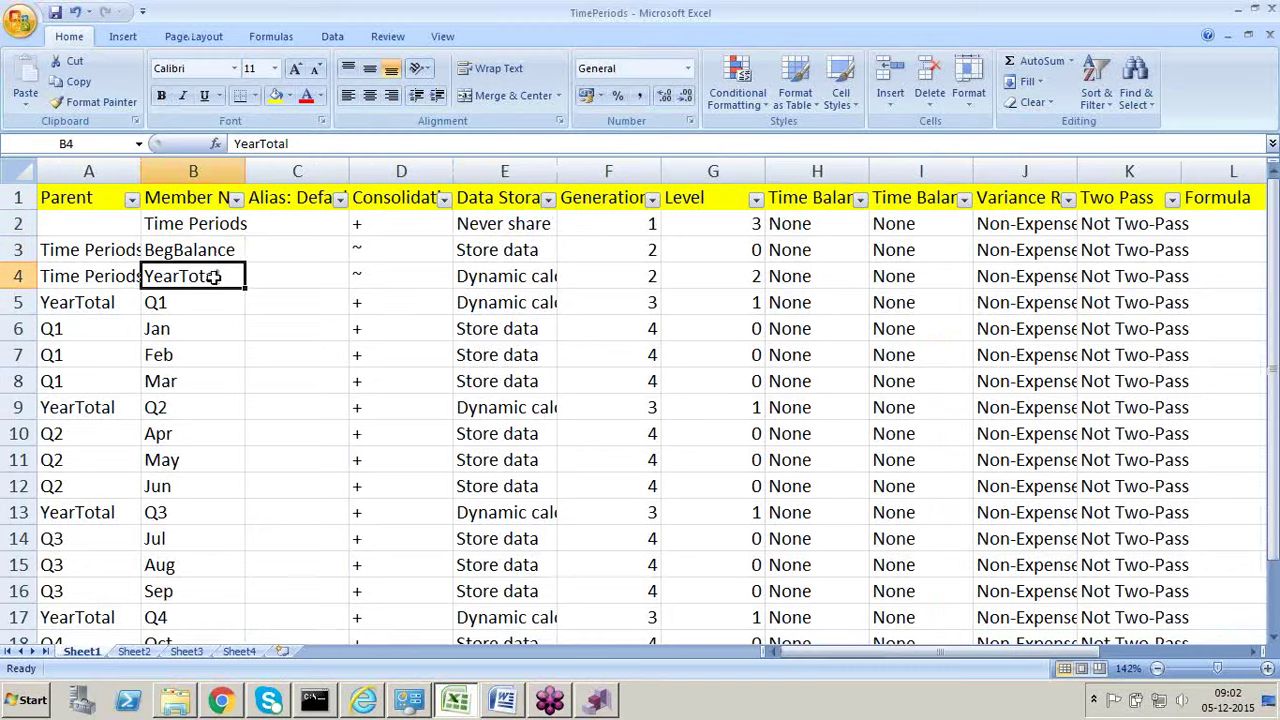
key(alt+Tab)
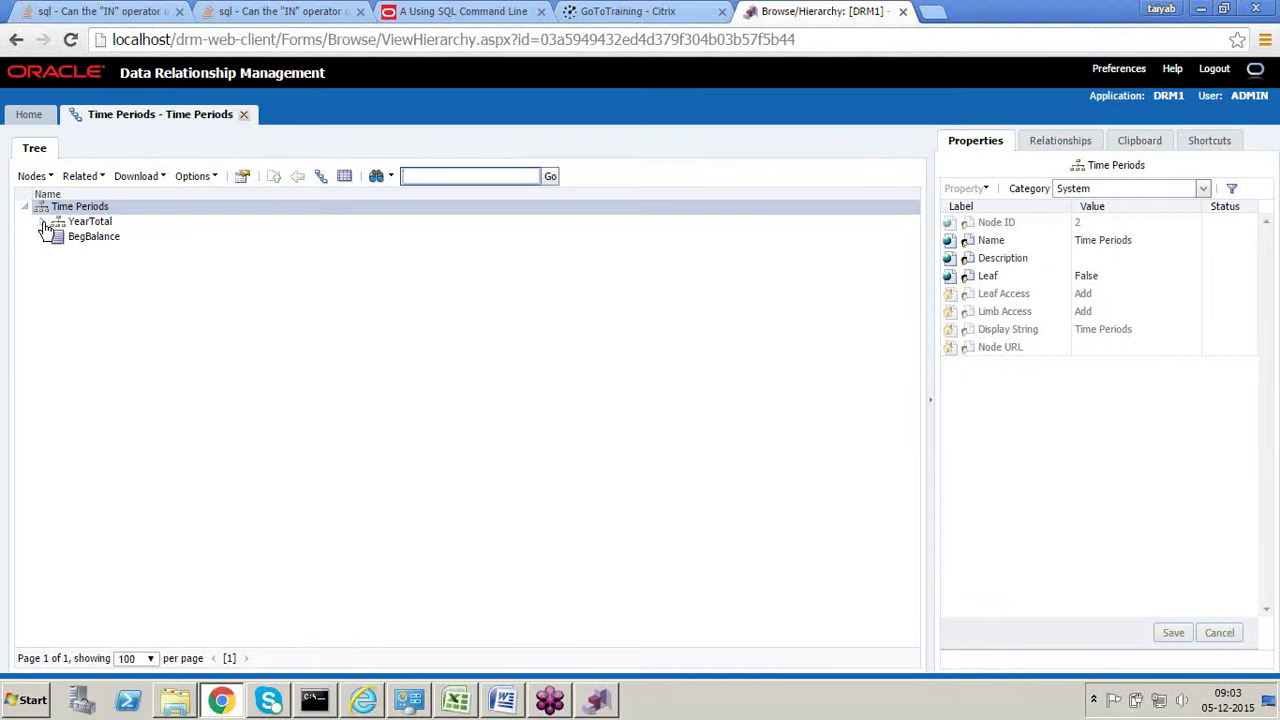
Step: Expand YearTotal and Q1, and save Feb's Description as 'Feb'
double_click(88, 221)
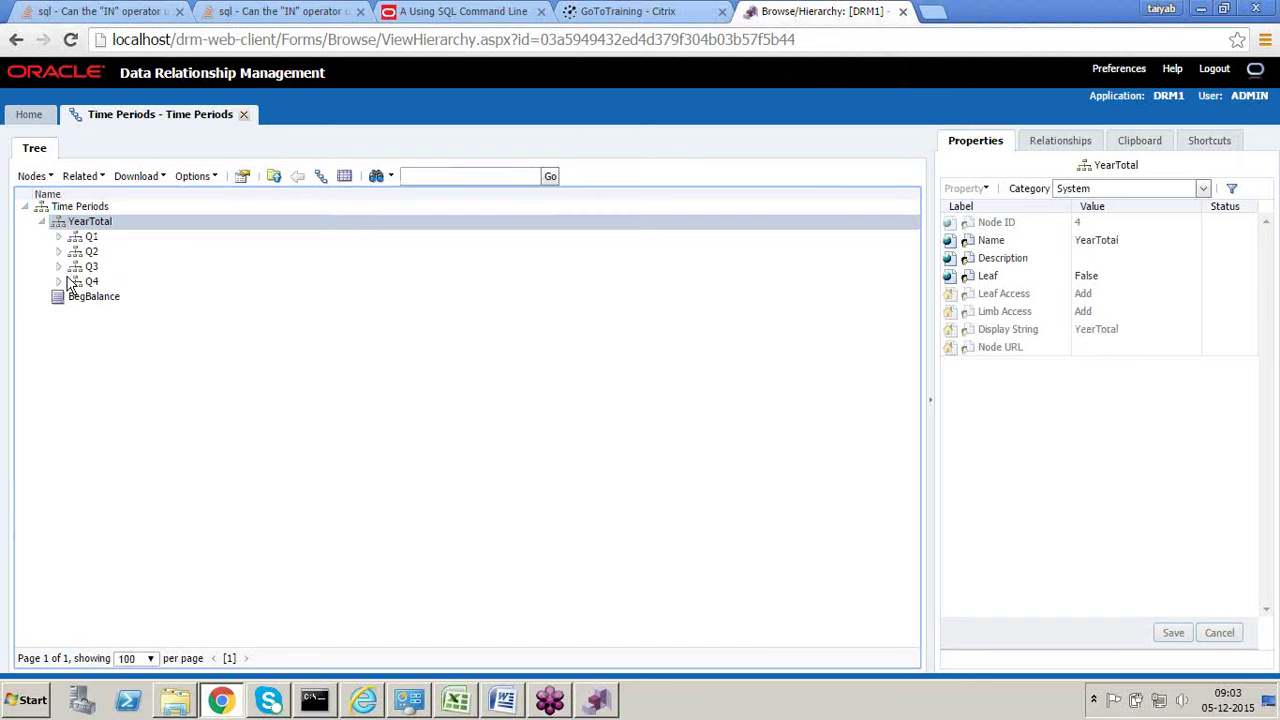
double_click(90, 237)
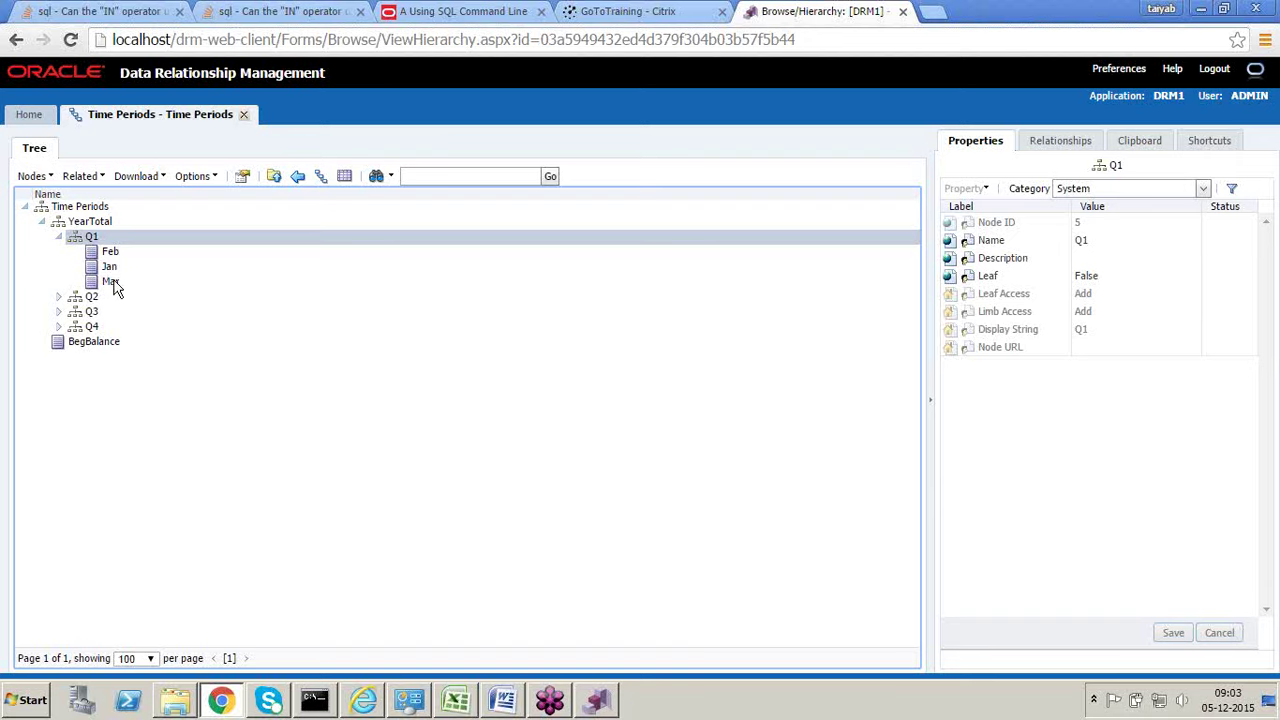
click(112, 253)
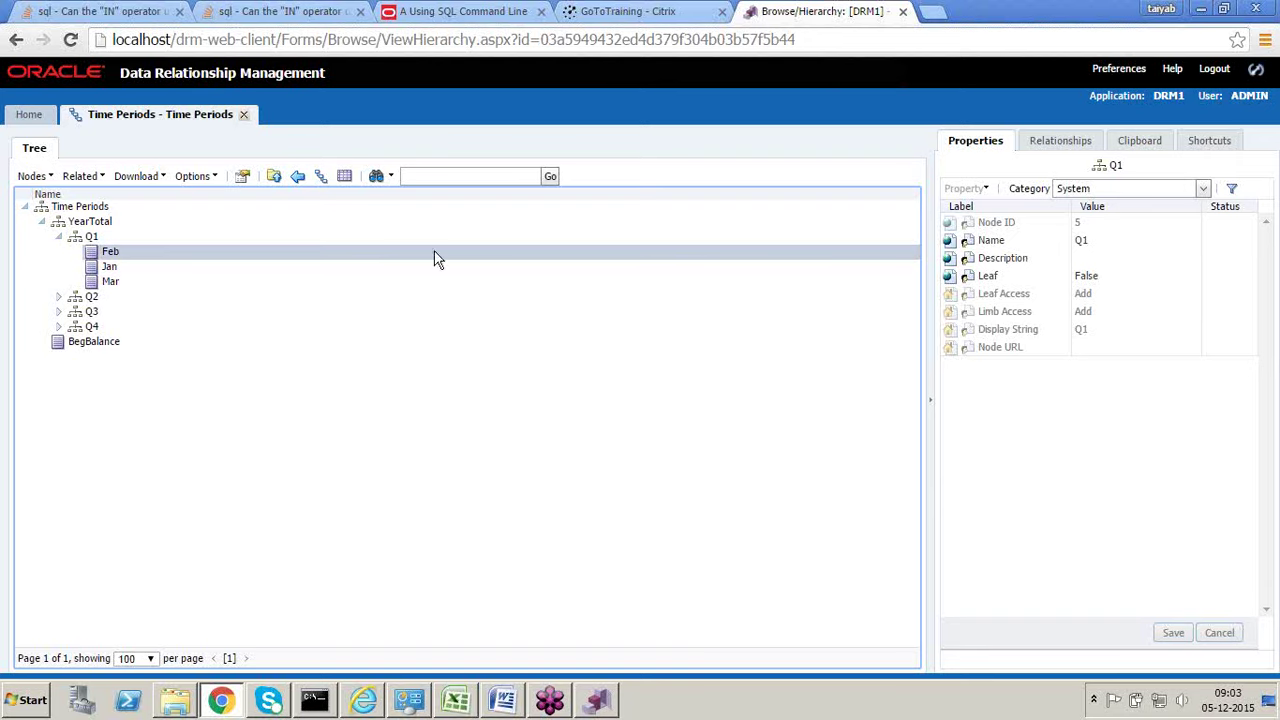
click(1095, 261)
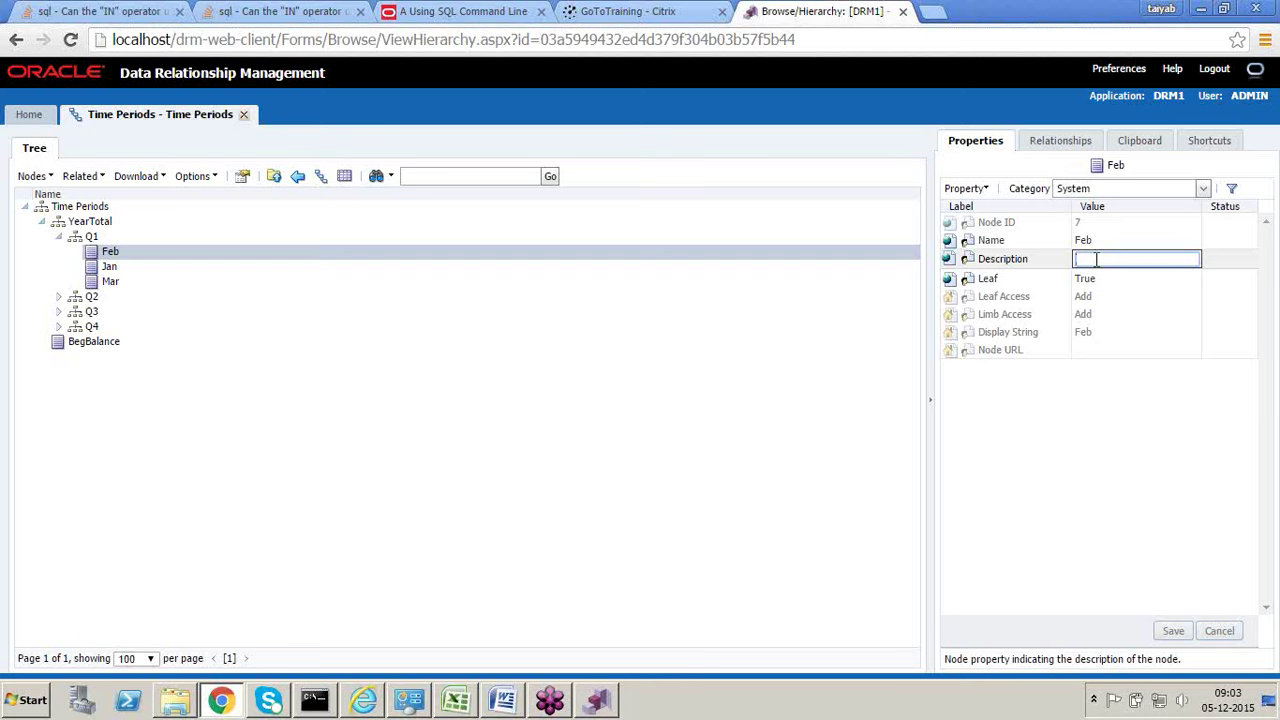
text(Feb)
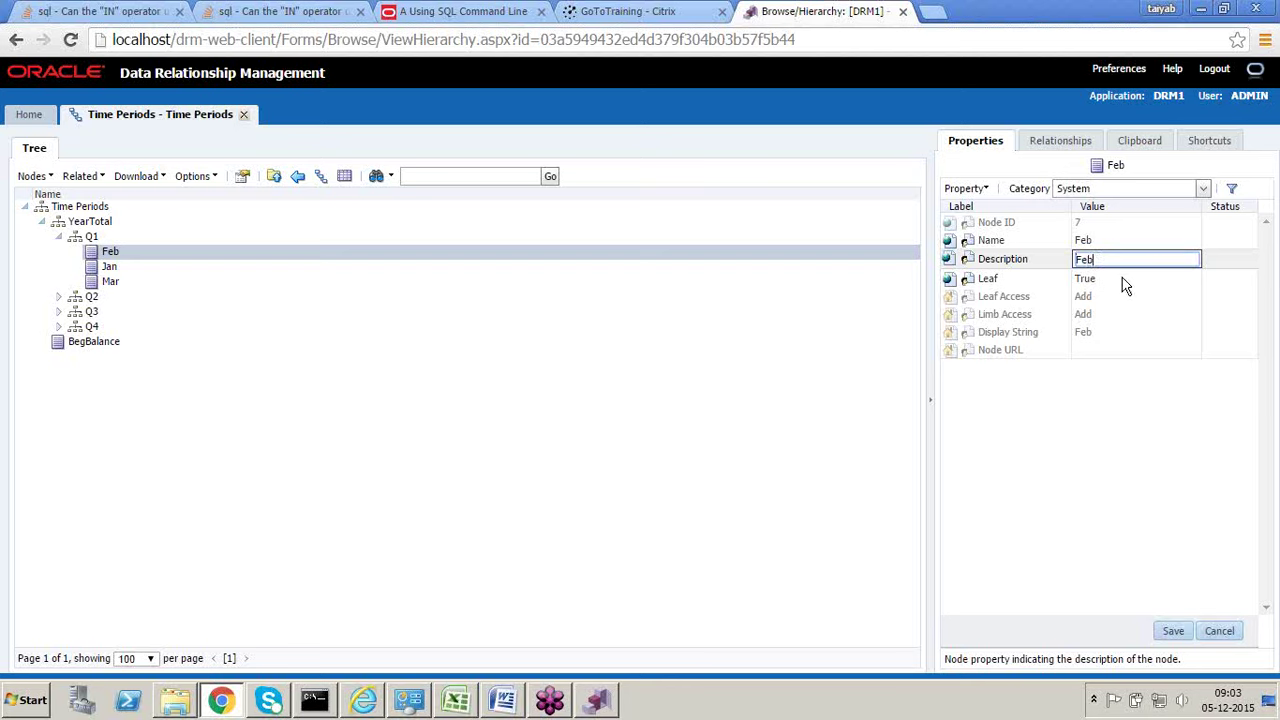
click(1173, 632)
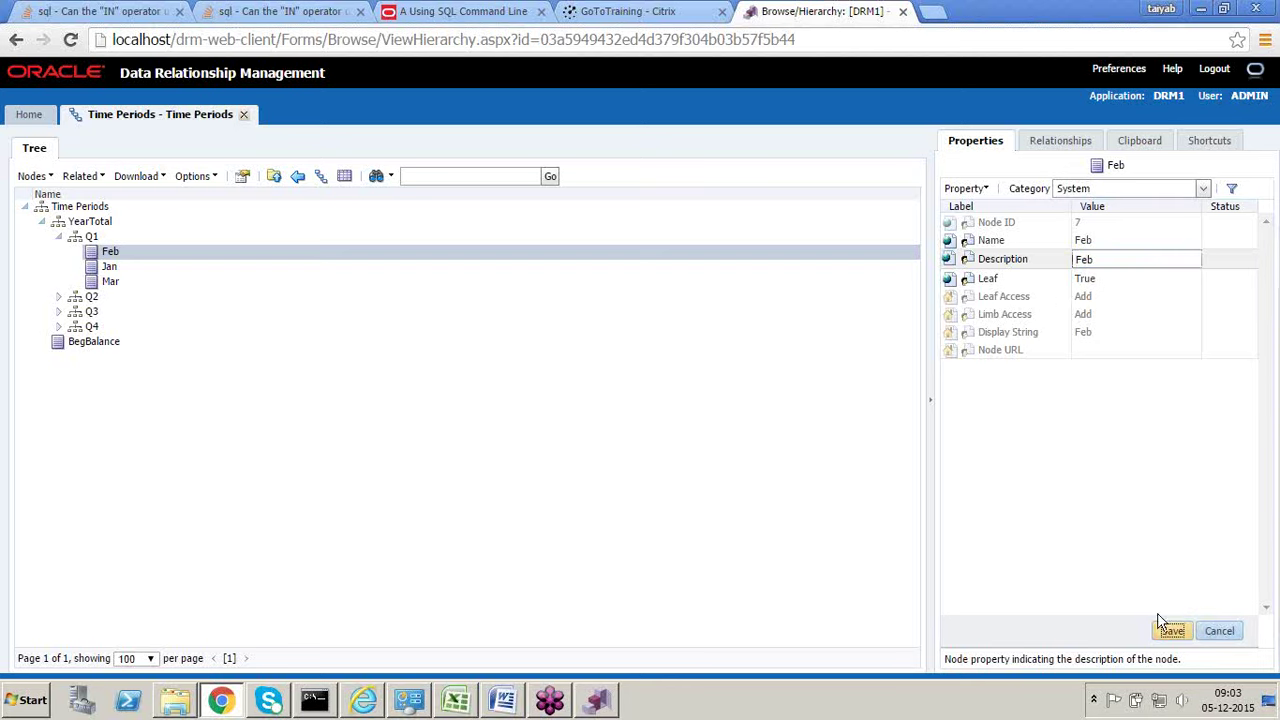
Step: Keep the System property category and switch to the TimePeriods spreadsheet
click(1201, 194)
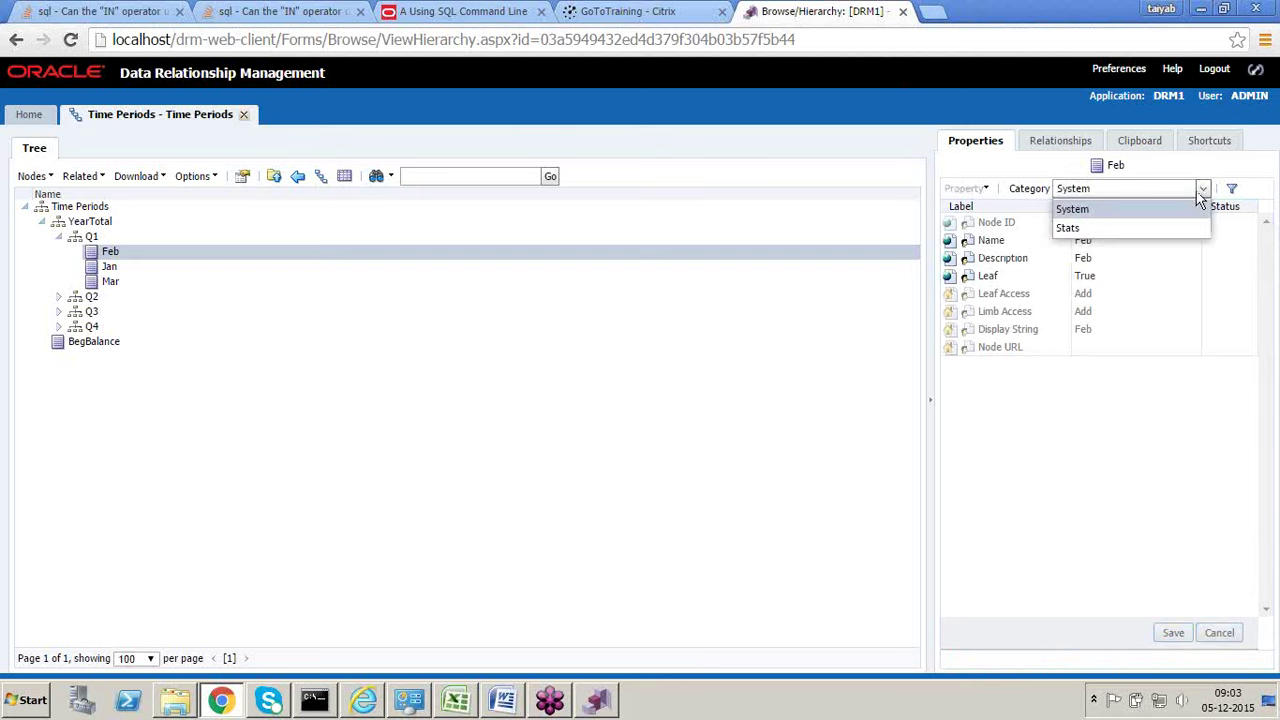
click(1100, 211)
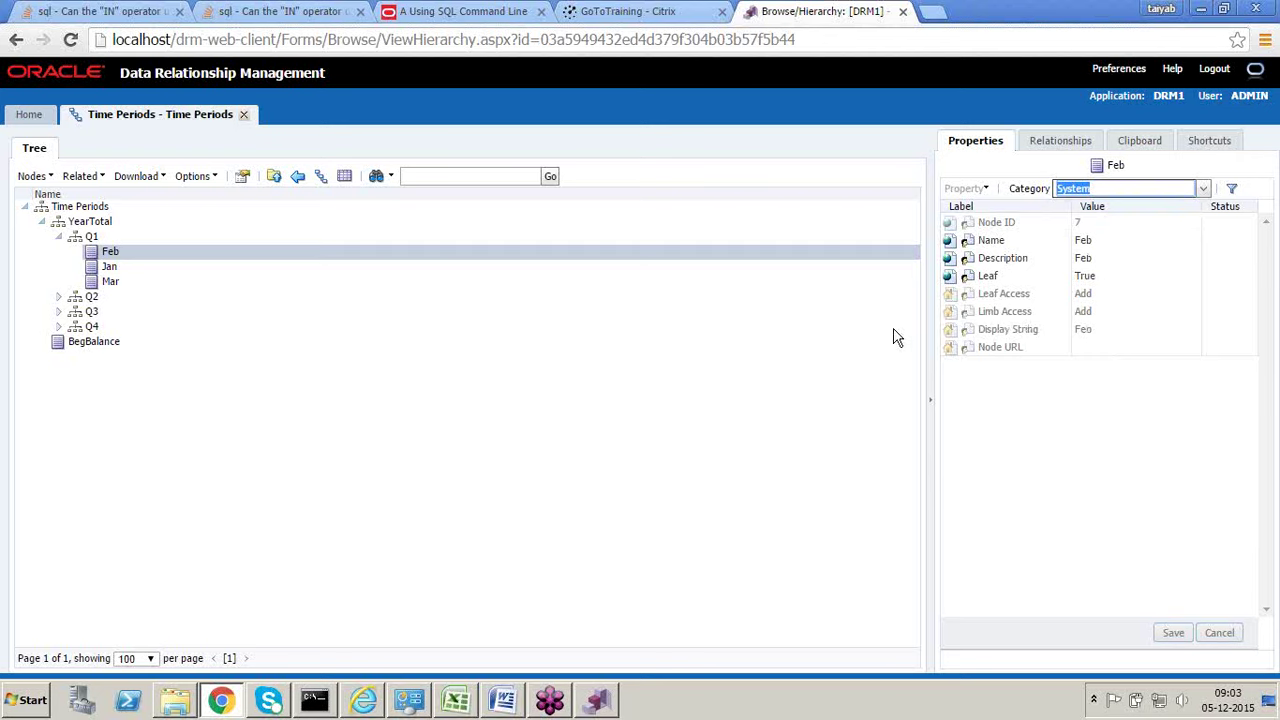
key(alt+Tab)
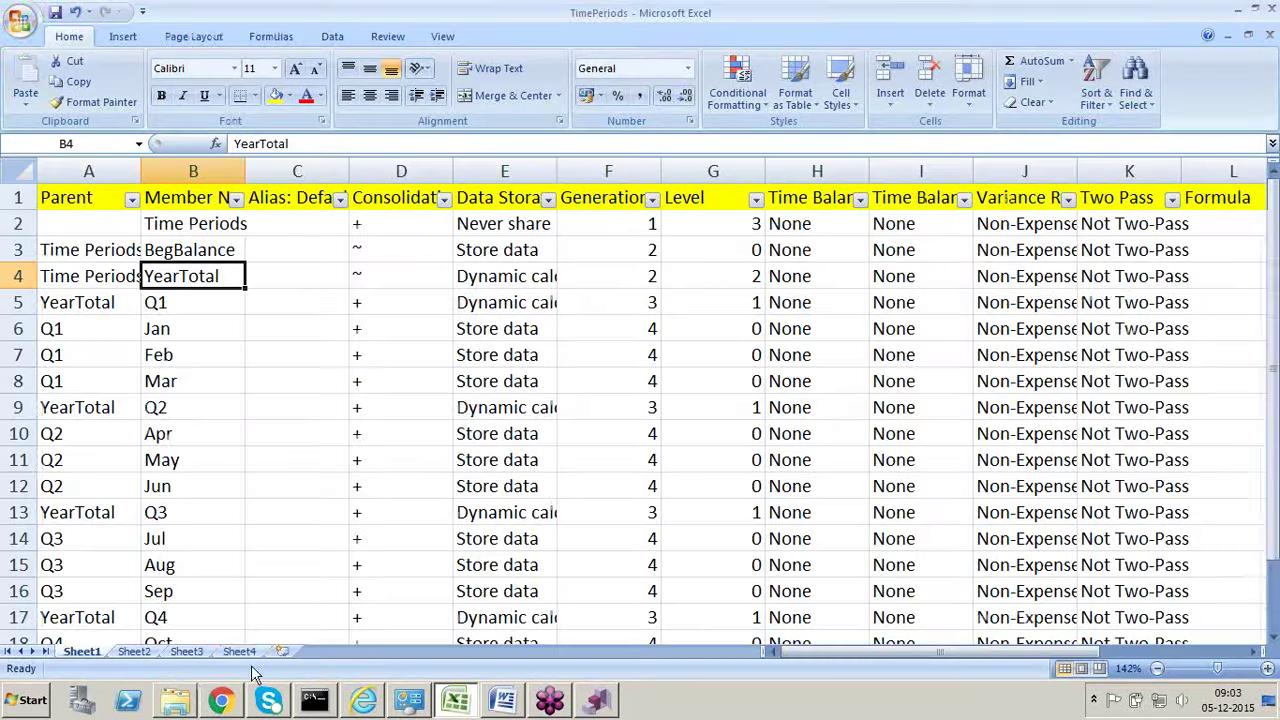
Step: On Sheet4, point out the Essbase, Ess1 and Ess2 entries
click(241, 651)
scroll(459, 490, up, 4)
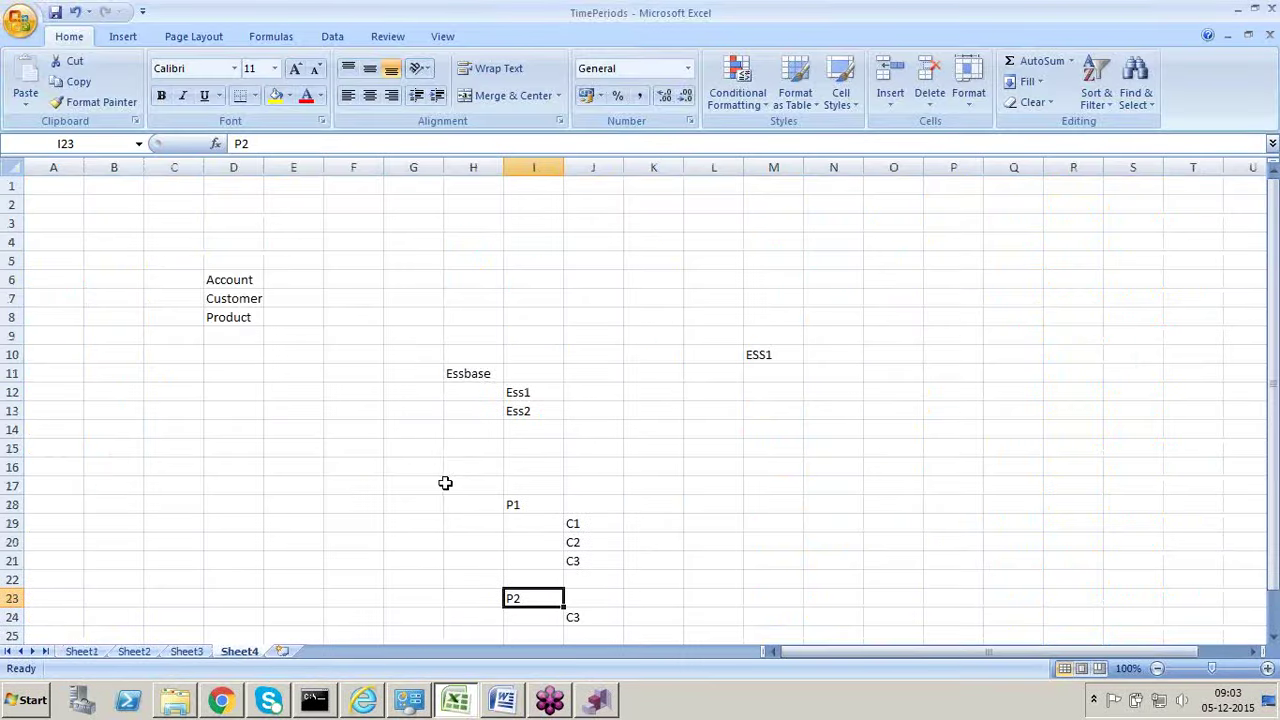
click(475, 373)
click(535, 392)
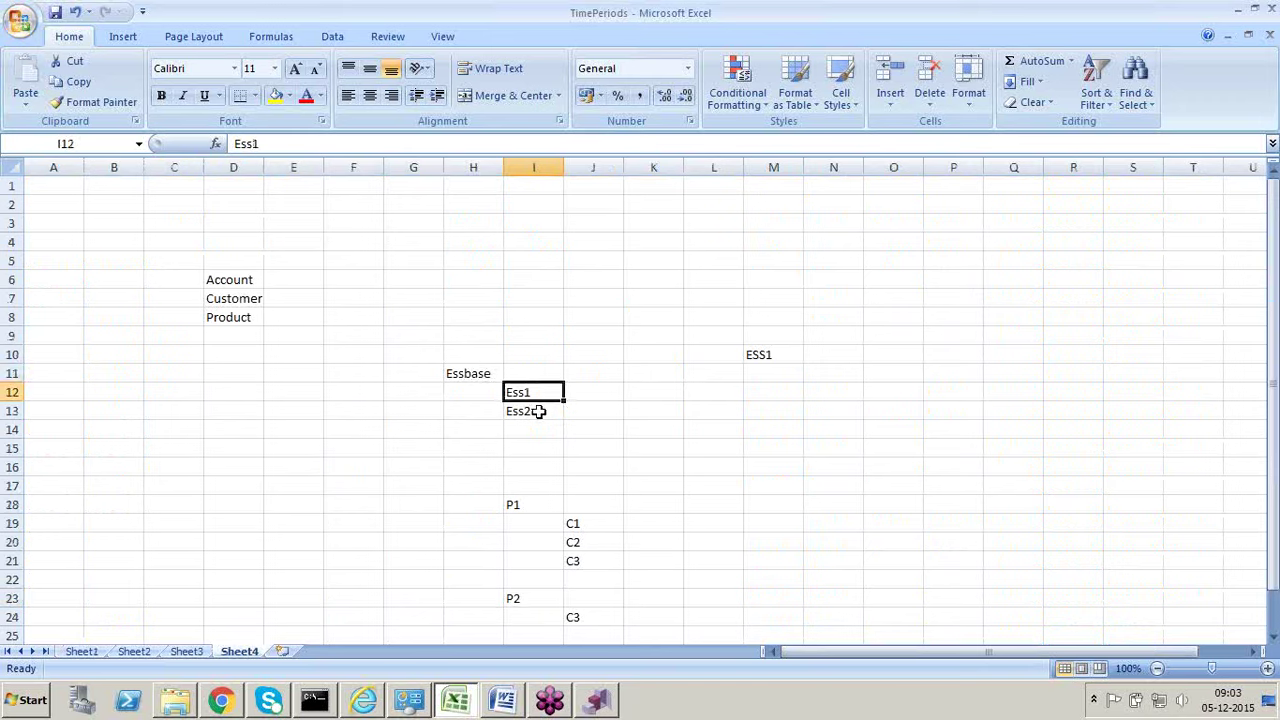
click(538, 411)
click(537, 393)
Step: Label M9 above ESS1 as 'Property Ctegory', then return to the DRM hierarchy
click(775, 352)
click(763, 336)
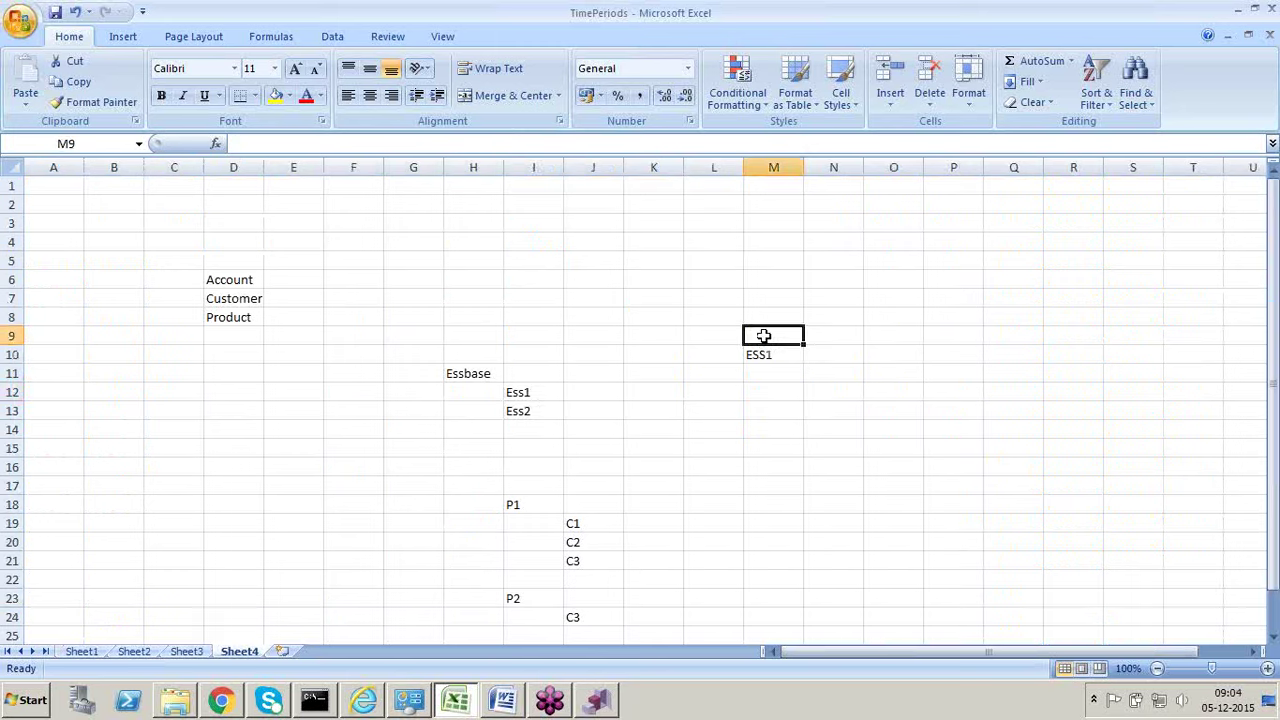
text(PRo)
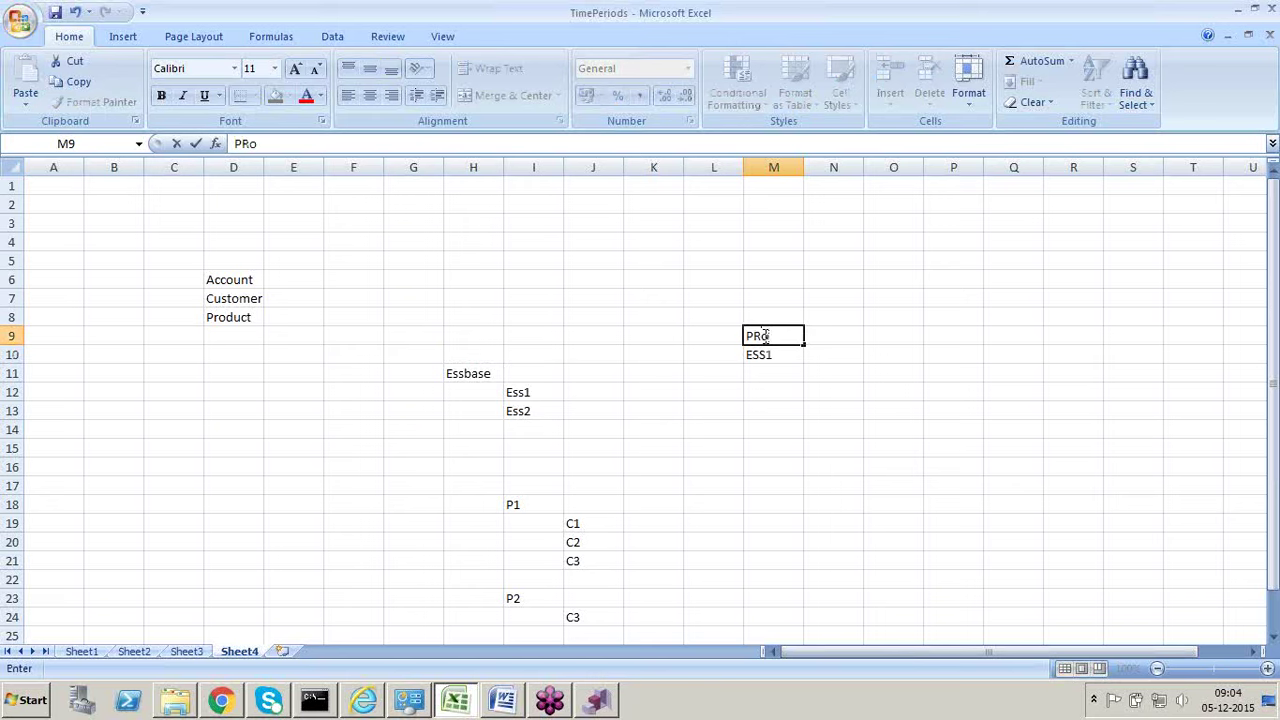
text(perty Cte)
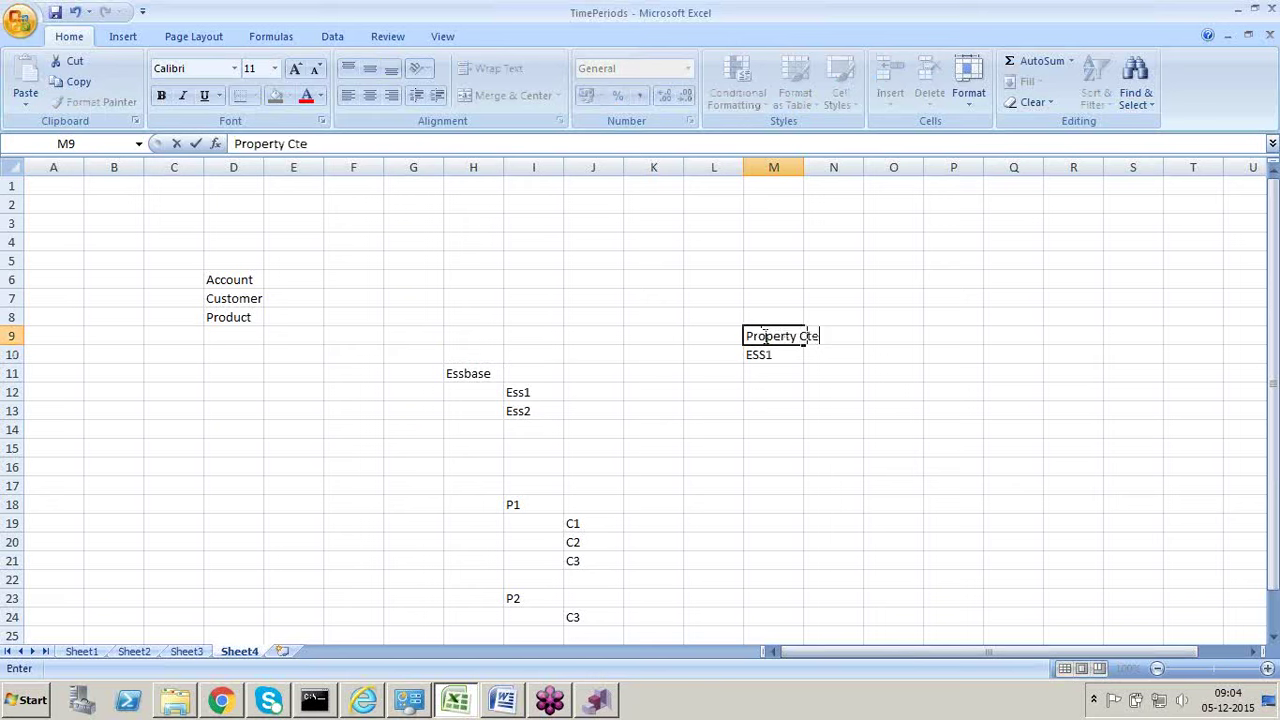
text(gory)
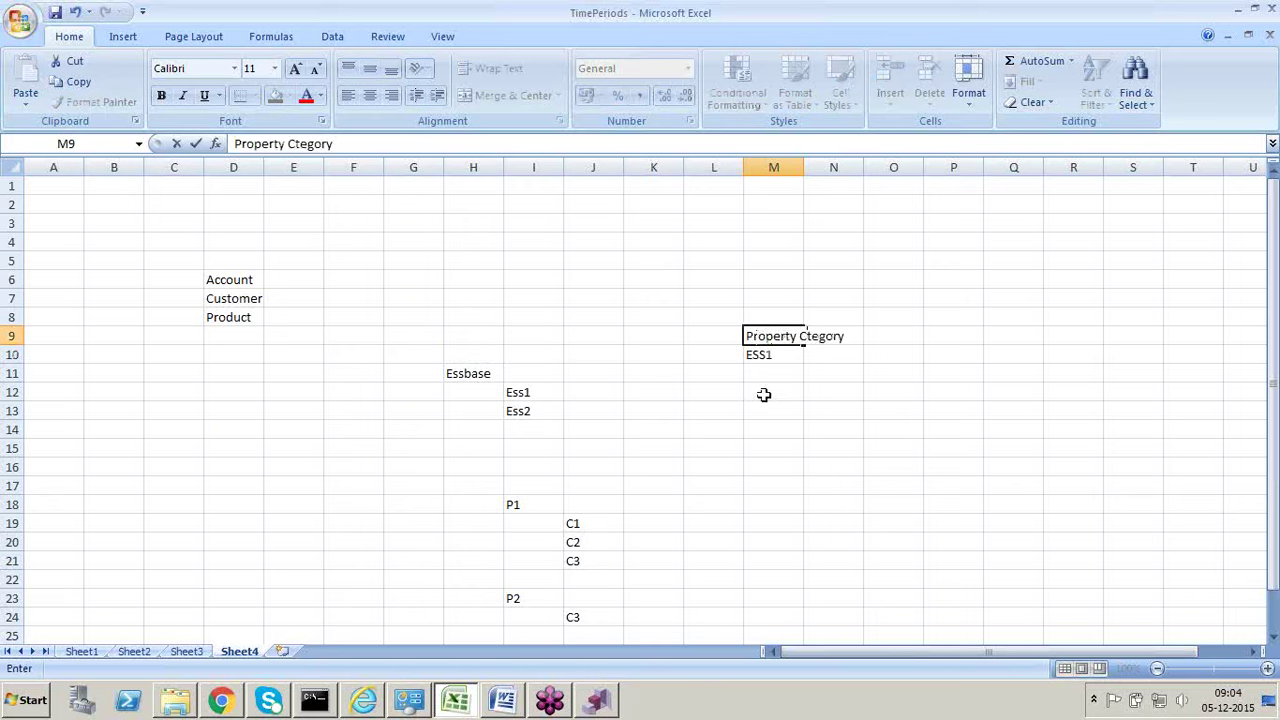
click(766, 392)
click(766, 357)
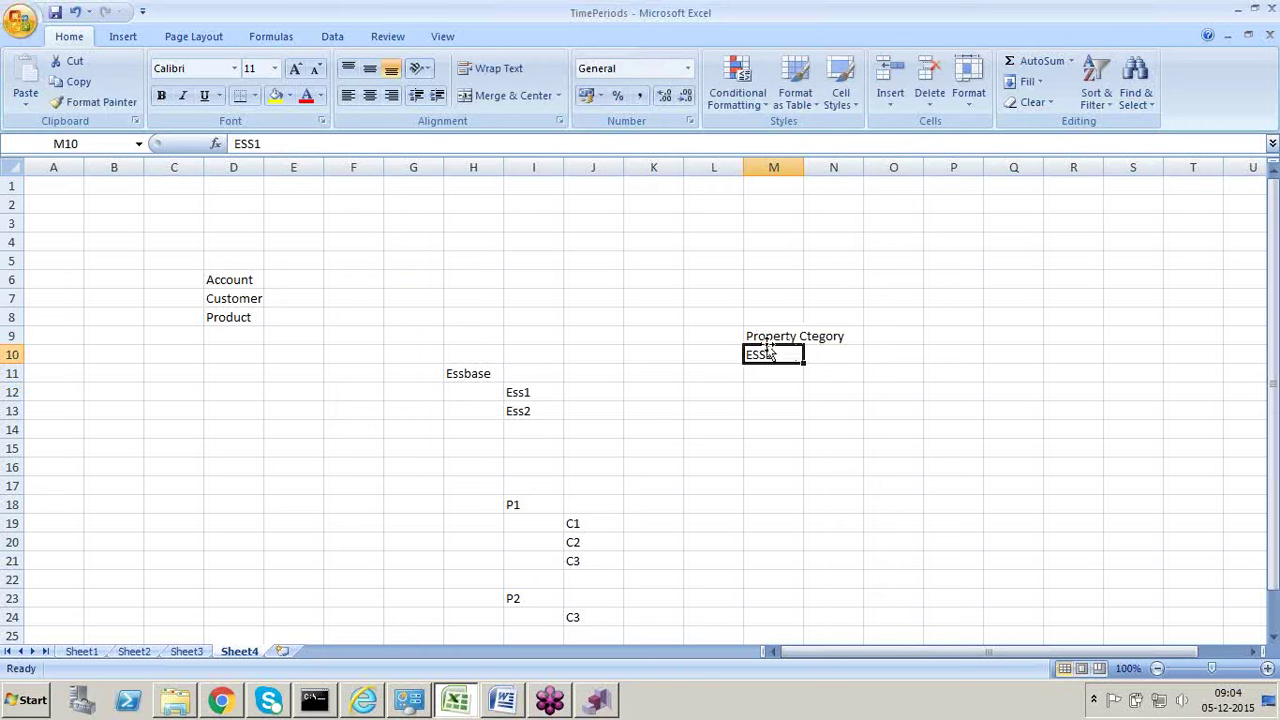
key(alt+Tab)
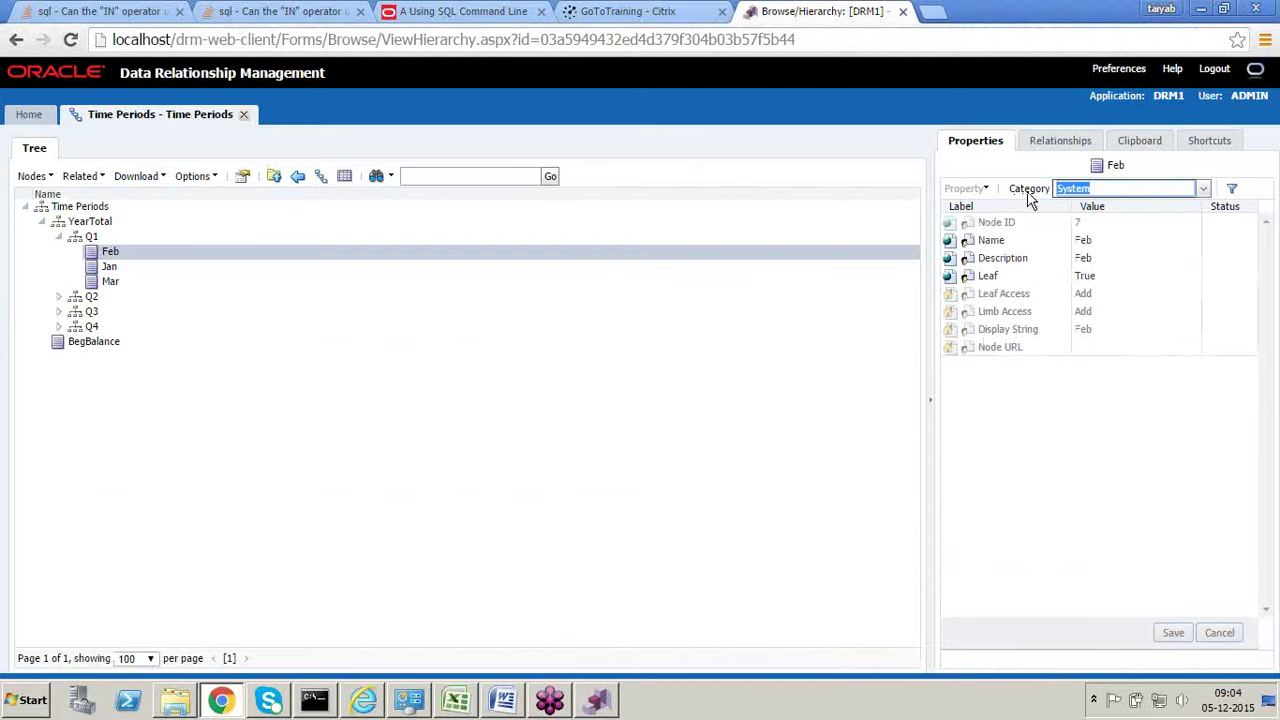
click(1203, 188)
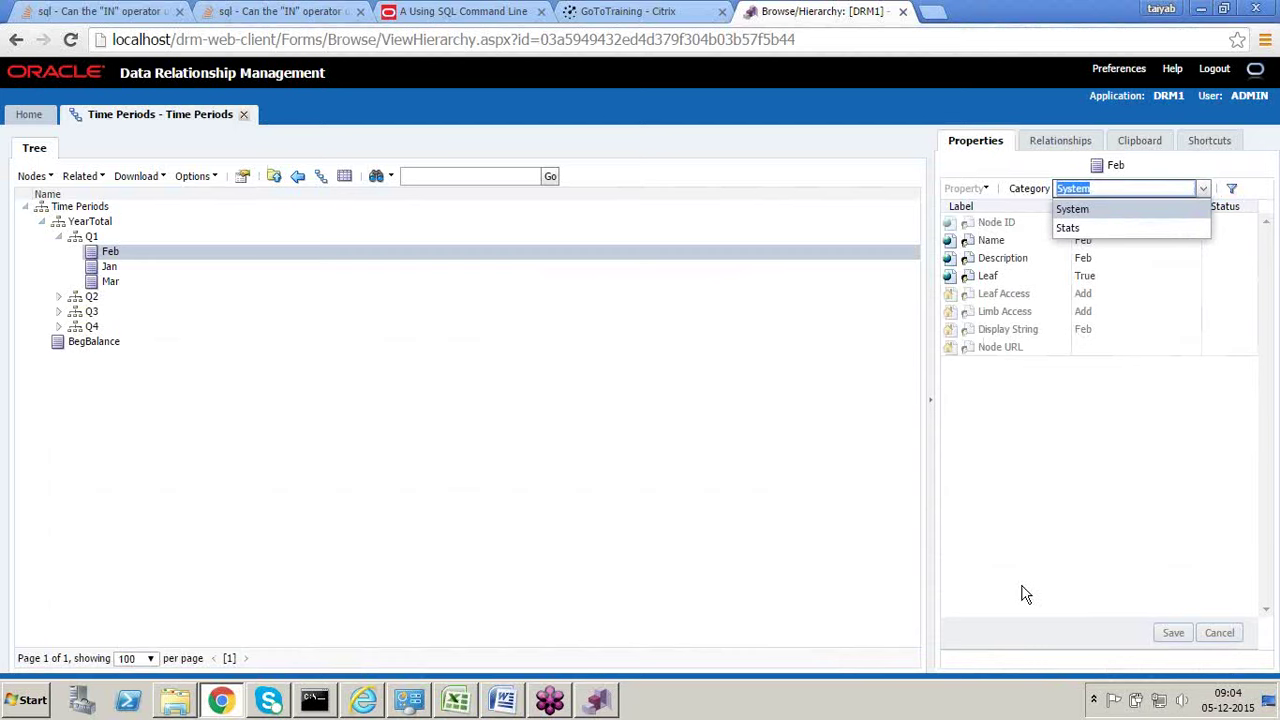
click(436, 619)
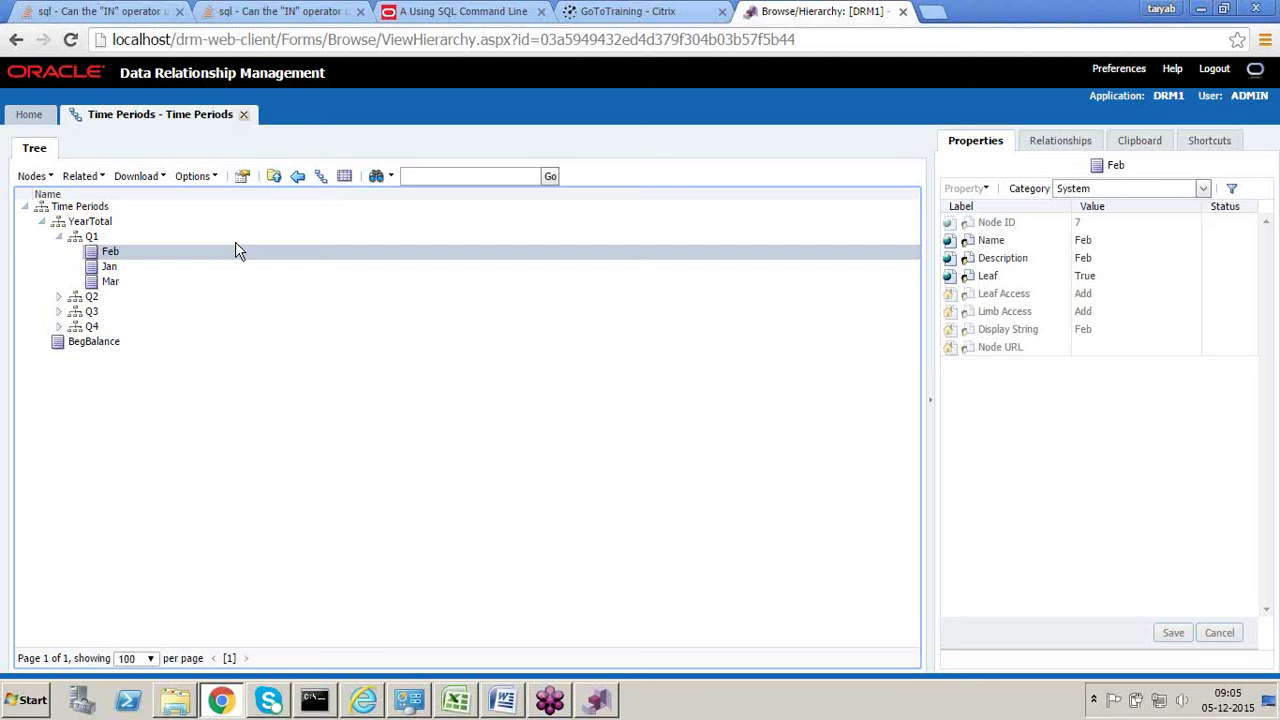
click(244, 114)
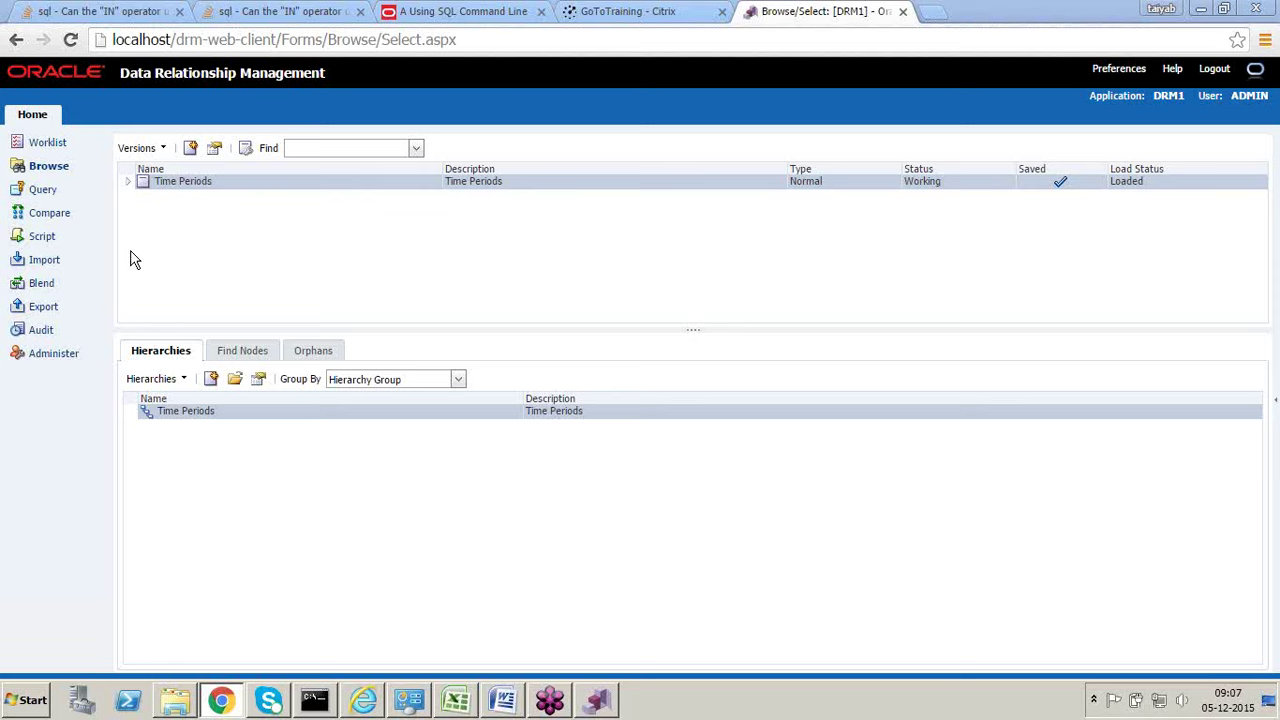
Step: Bring the TimePeriods Excel workbook back to the front
click(457, 701)
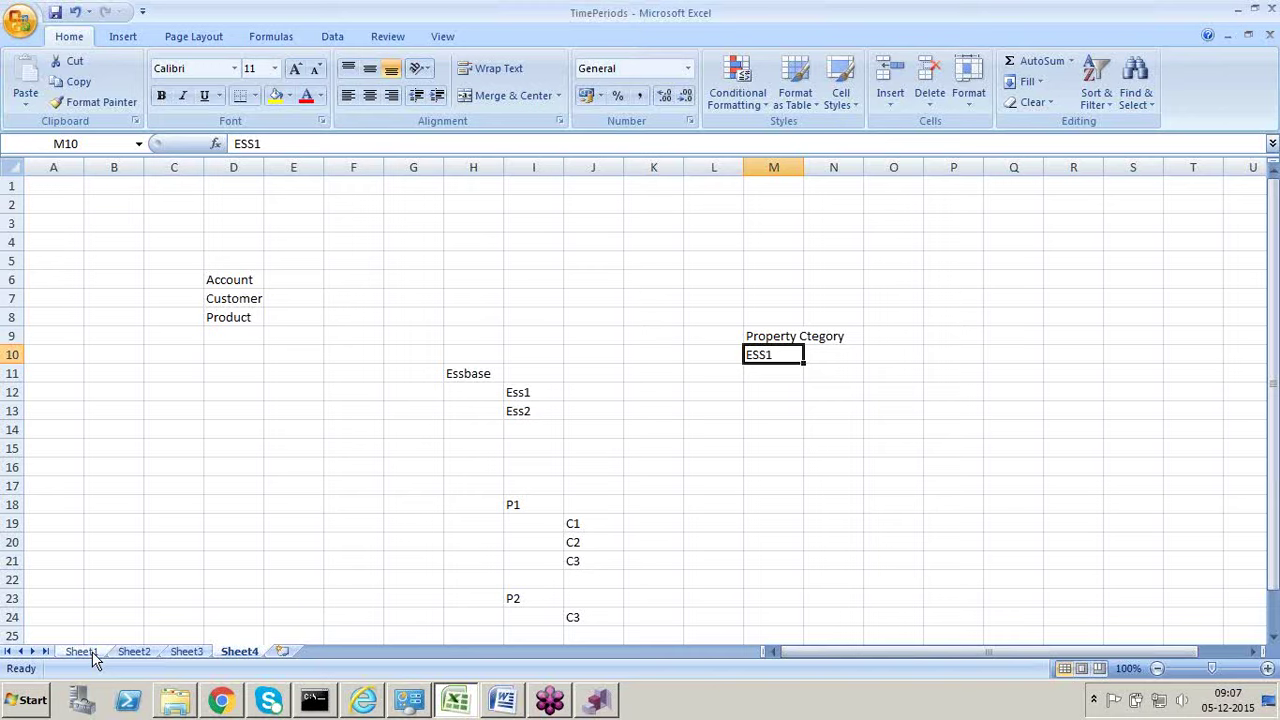
Step: Return the TimePeriods workbook to its Sheet1 parent/child table and minimize Excel to show DRM's Browse page
click(82, 651)
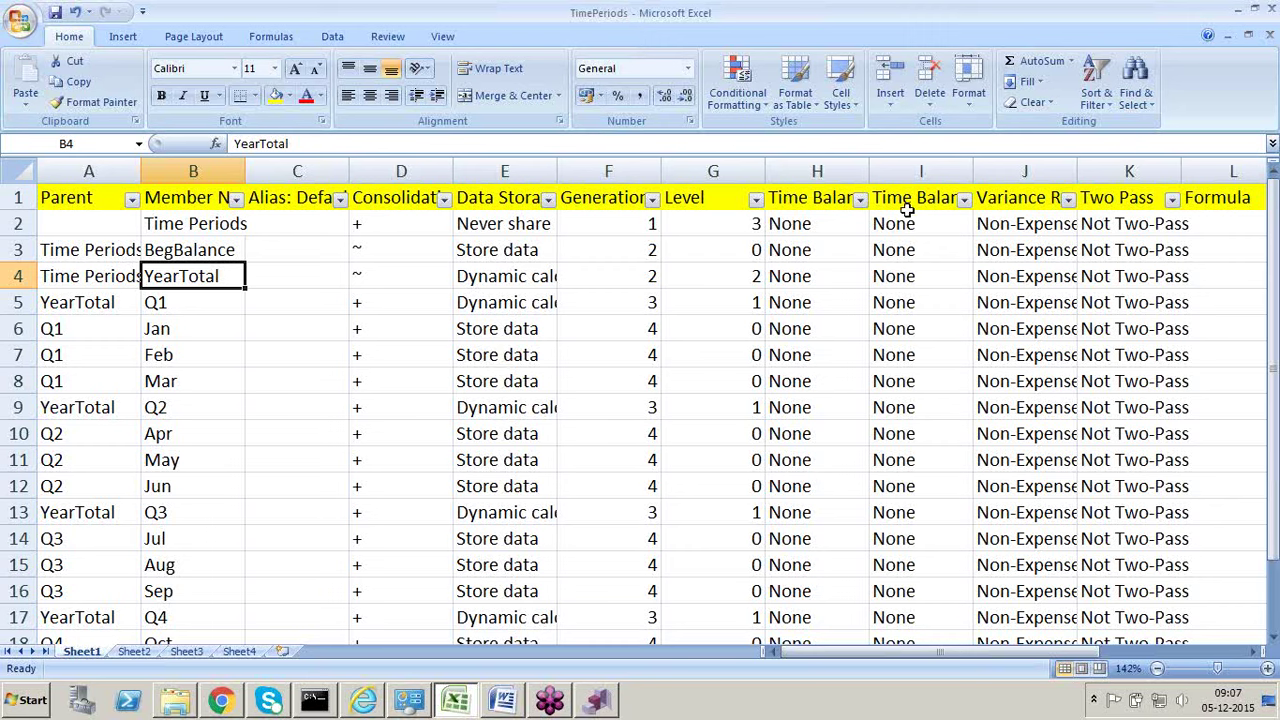
click(1238, 17)
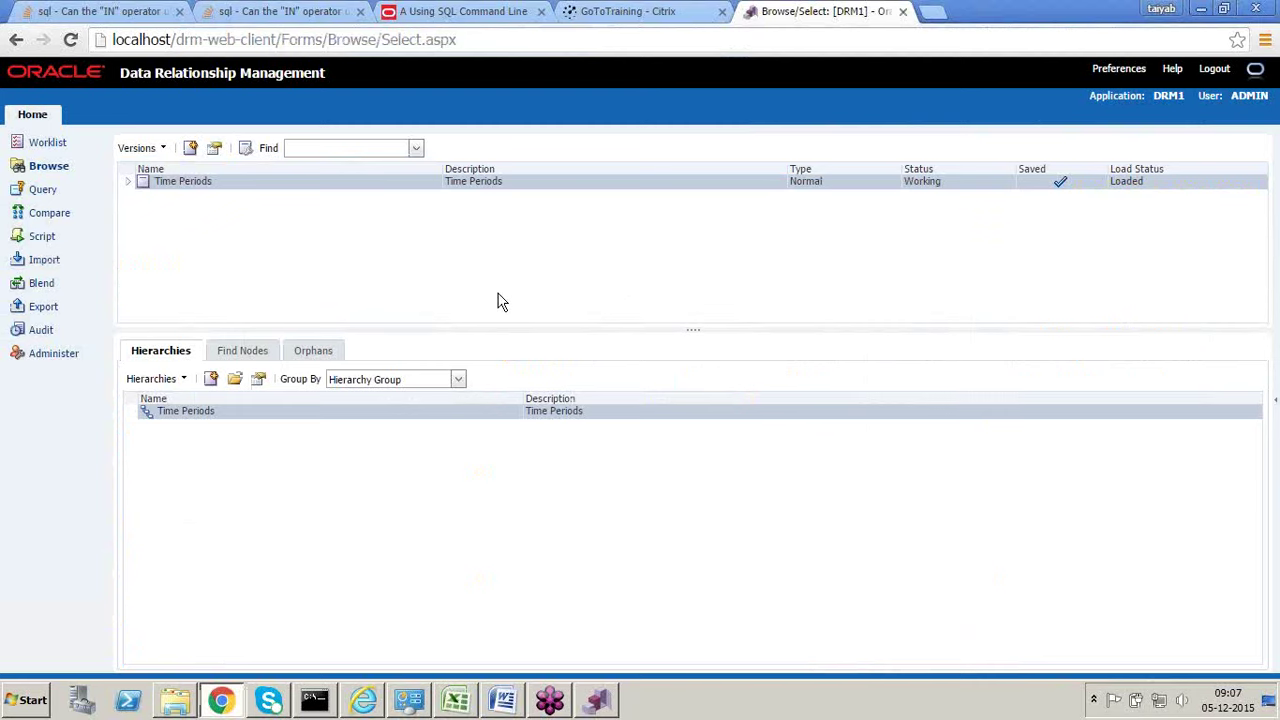